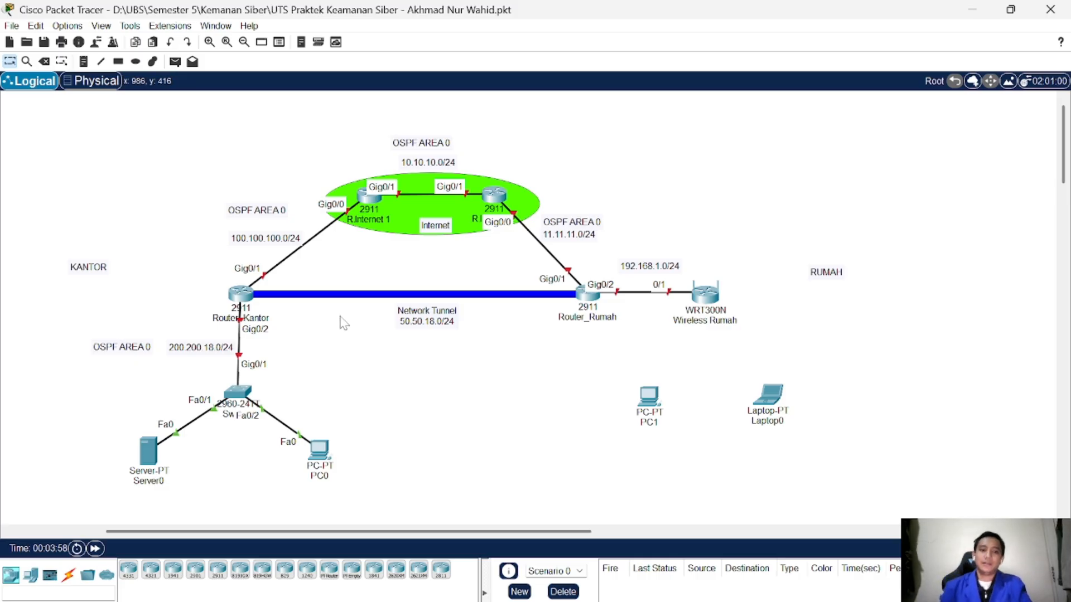
# Step: Move the KANTOR and RUMAH labels beside their routers and shift the Internet note up-left
pyautogui.moveTo(90, 279); pyautogui.dragTo(175, 311)
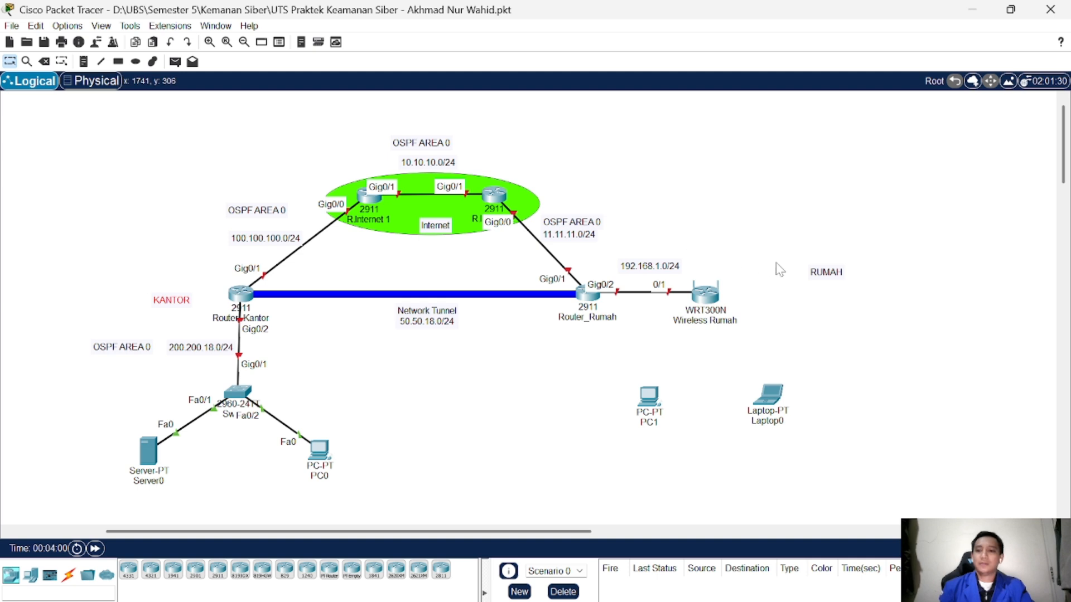
pyautogui.moveTo(824, 279); pyautogui.dragTo(777, 293)
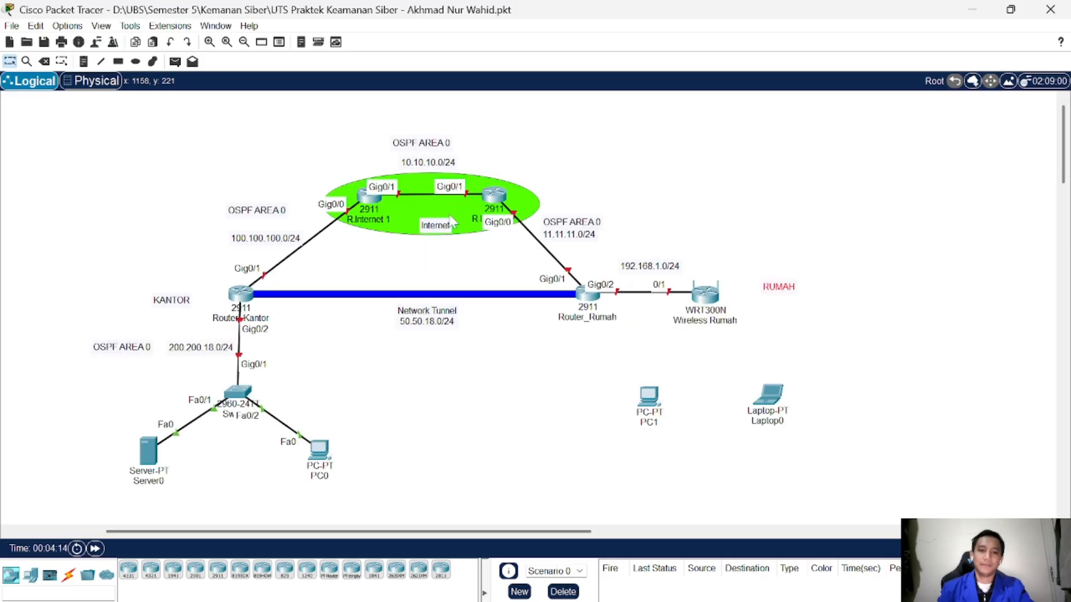
pyautogui.moveTo(436, 226); pyautogui.dragTo(430, 223)
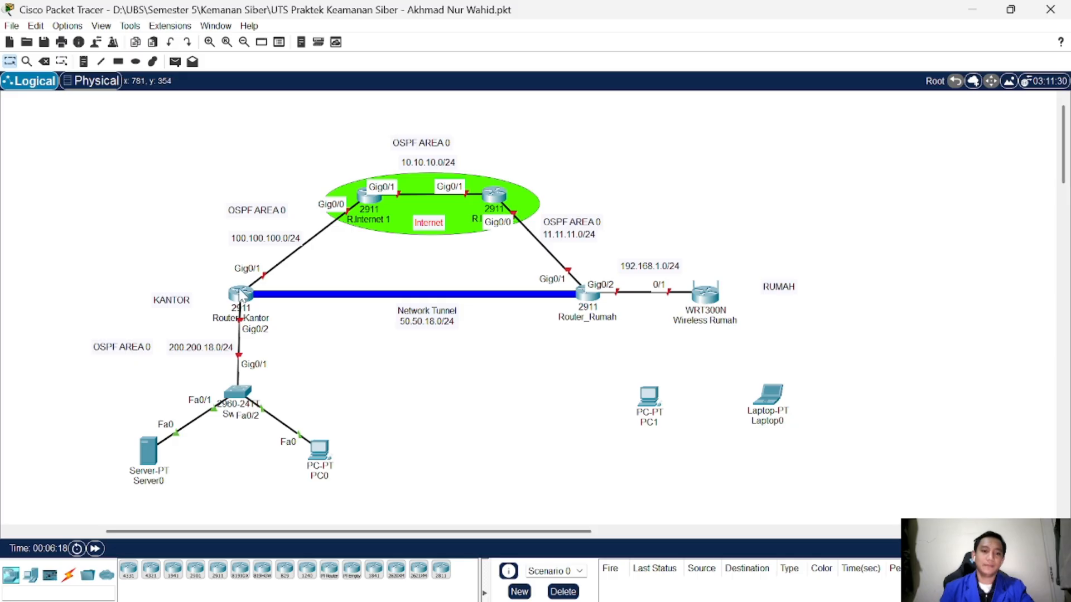
# Step: Place laptops left of Router_Kantor, above R.Internet 1, and above the second internet router
pyautogui.click(243, 294)
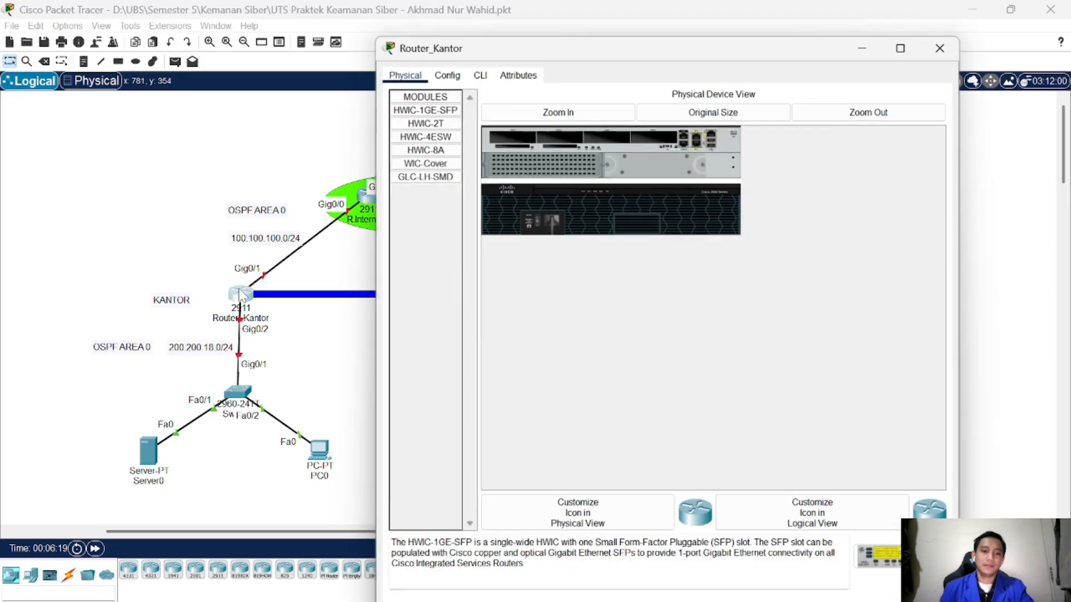
pyautogui.click(941, 46)
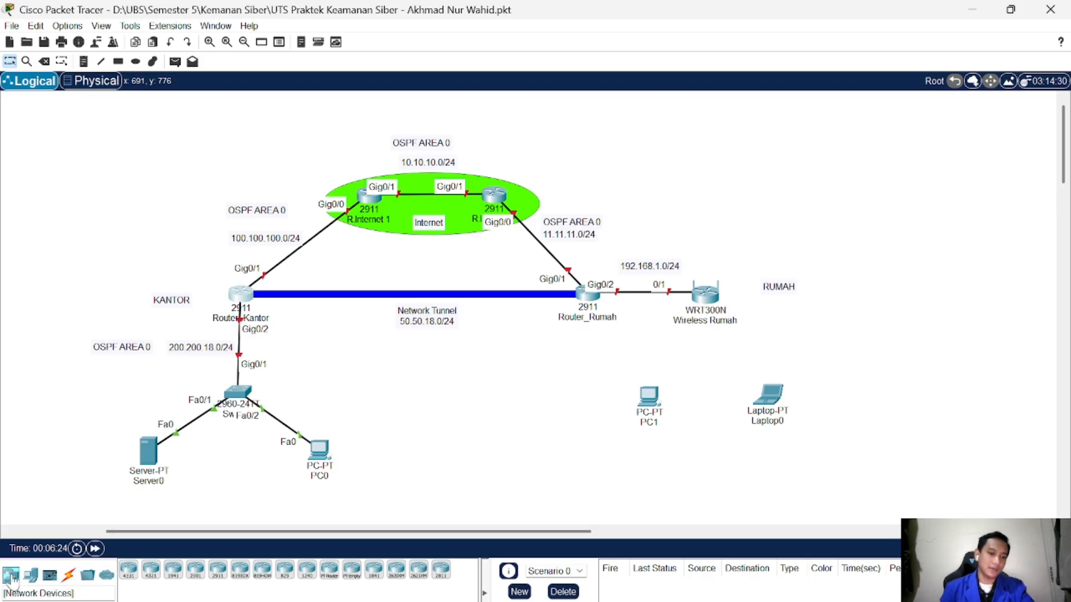
pyautogui.click(31, 576)
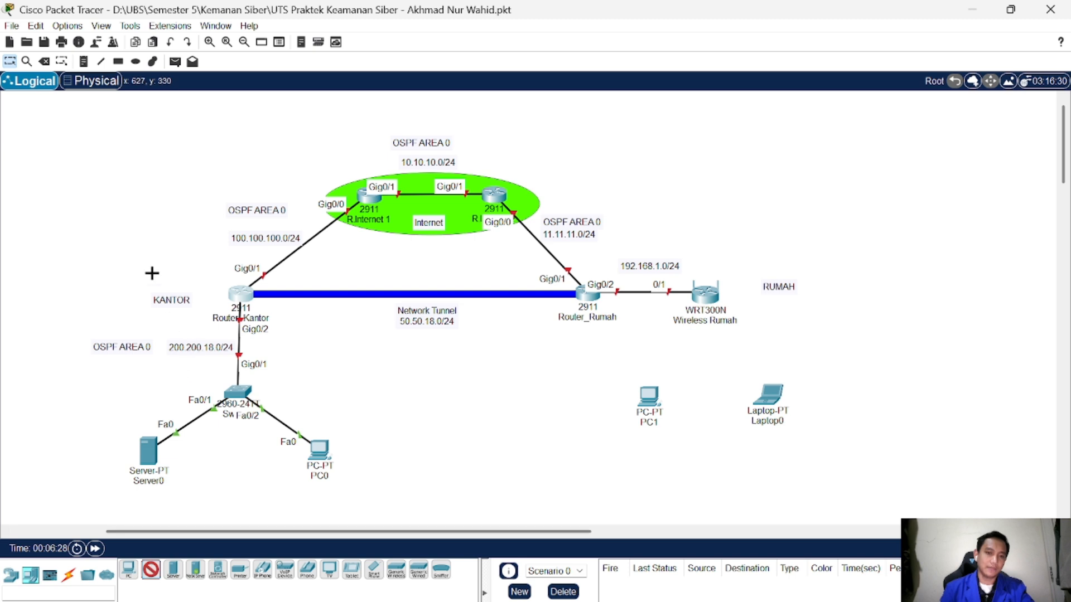
pyautogui.click(124, 232)
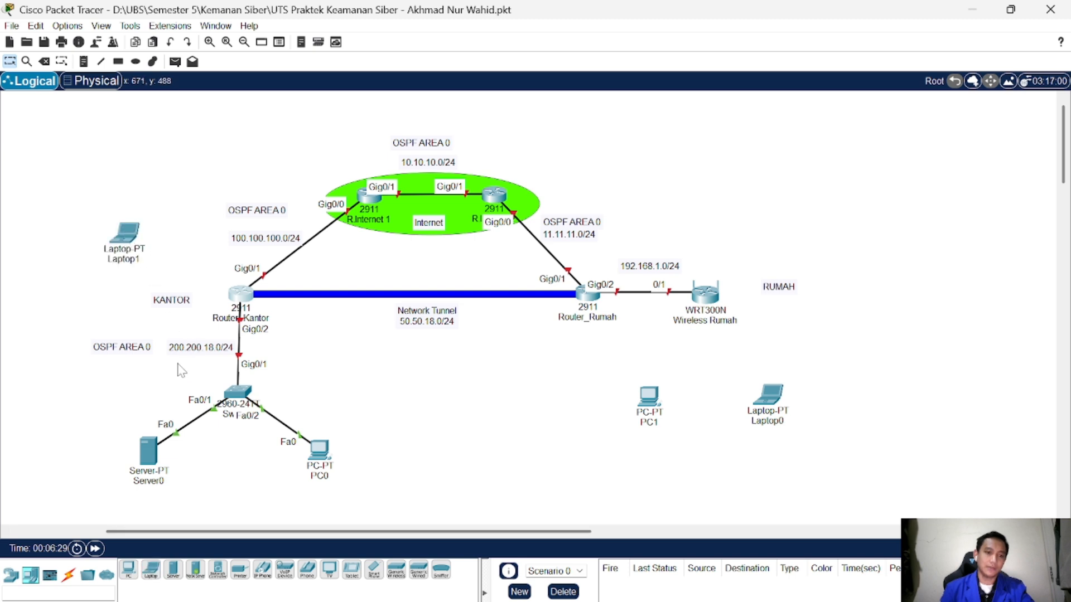
pyautogui.click(151, 569)
pyautogui.click(324, 146)
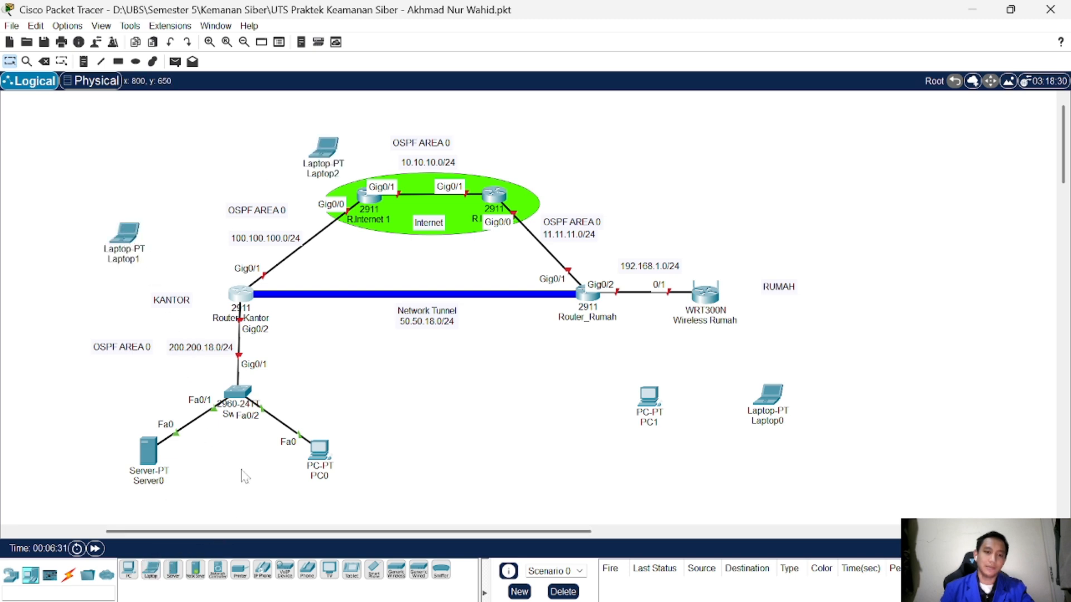
pyautogui.click(151, 569)
pyautogui.click(555, 141)
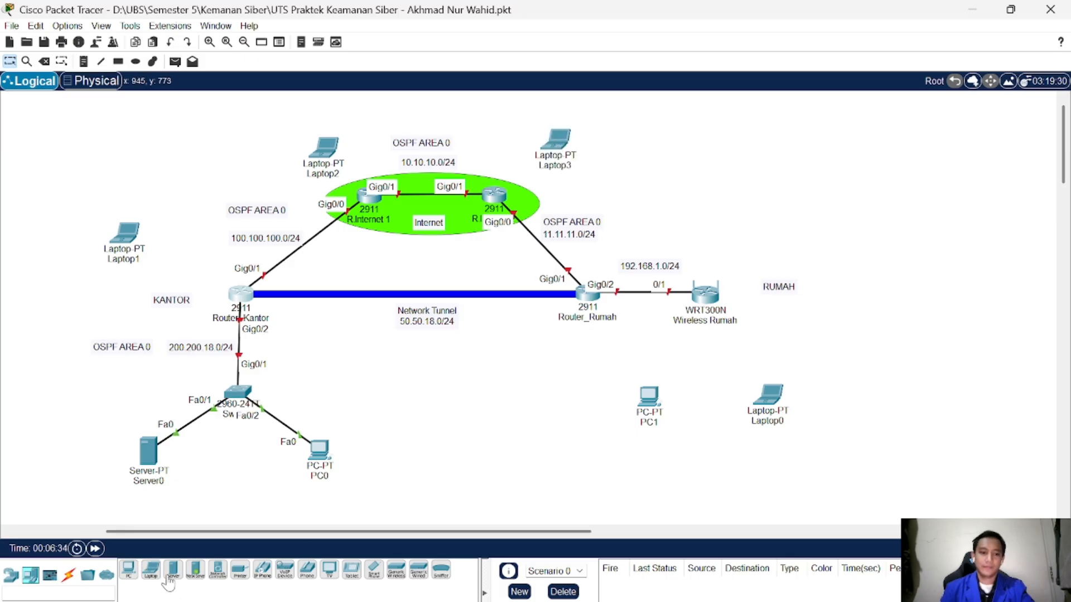
# Step: Add Laptop4 below the network tunnel, then nudge Laptop4 and Laptop1 into position
pyautogui.click(129, 569)
pyautogui.click(154, 568)
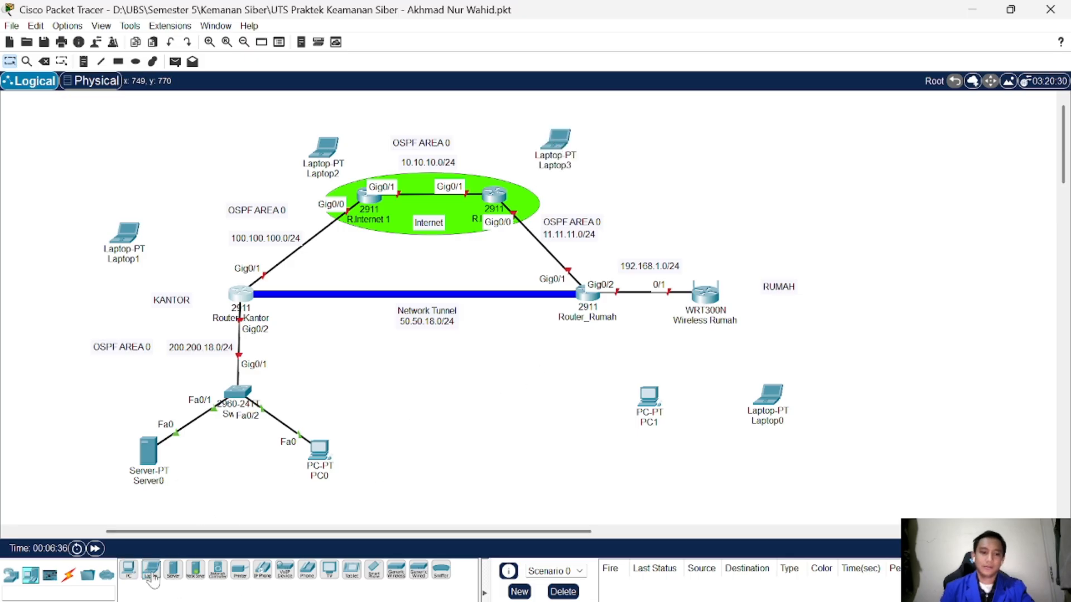
pyautogui.click(550, 363)
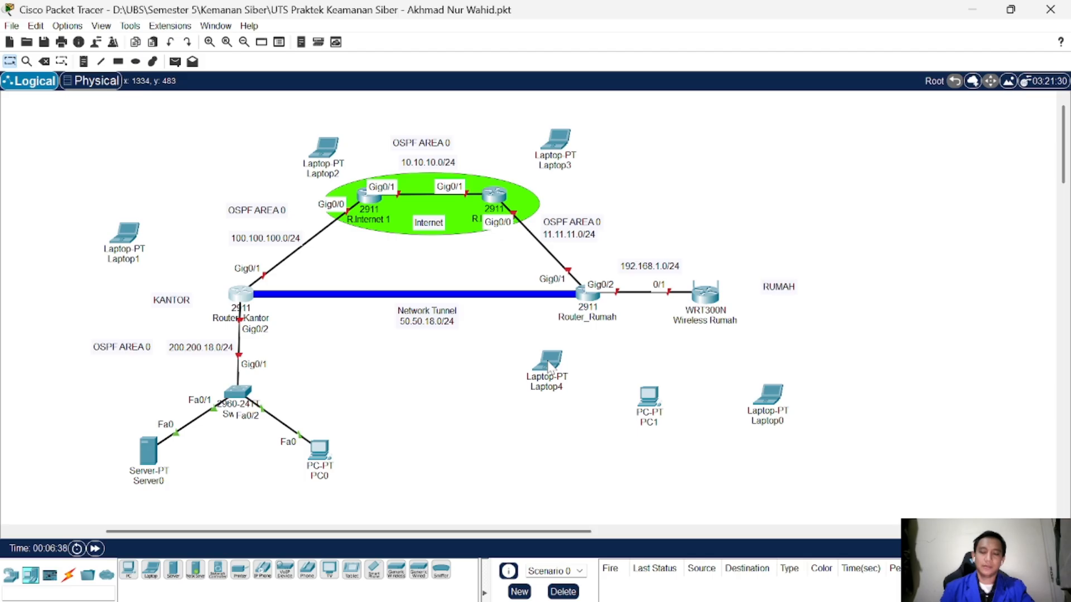
pyautogui.moveTo(549, 366); pyautogui.dragTo(581, 372)
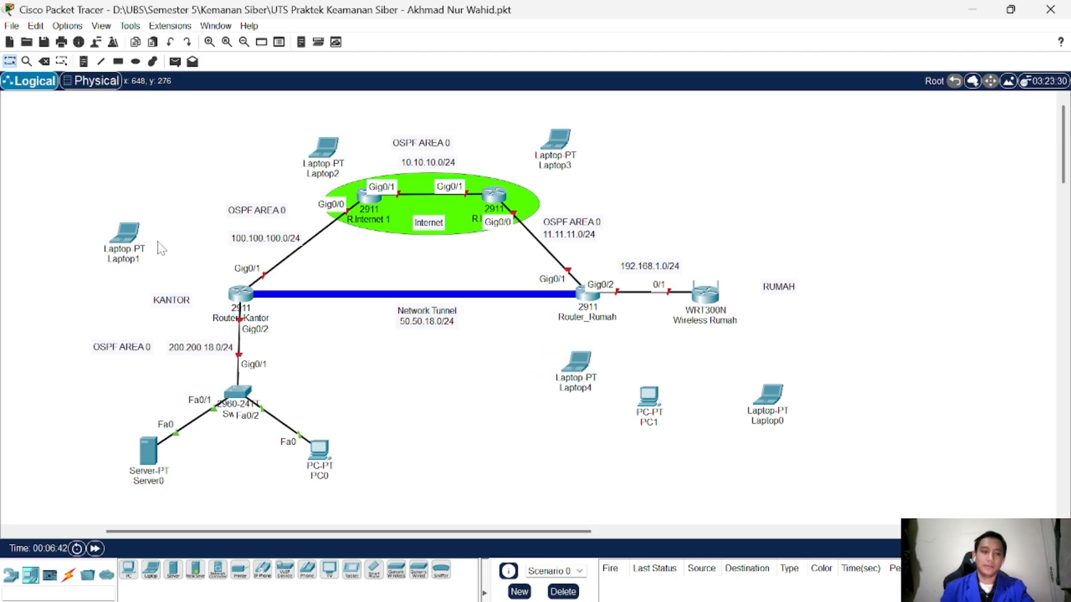
pyautogui.moveTo(132, 240); pyautogui.dragTo(157, 246)
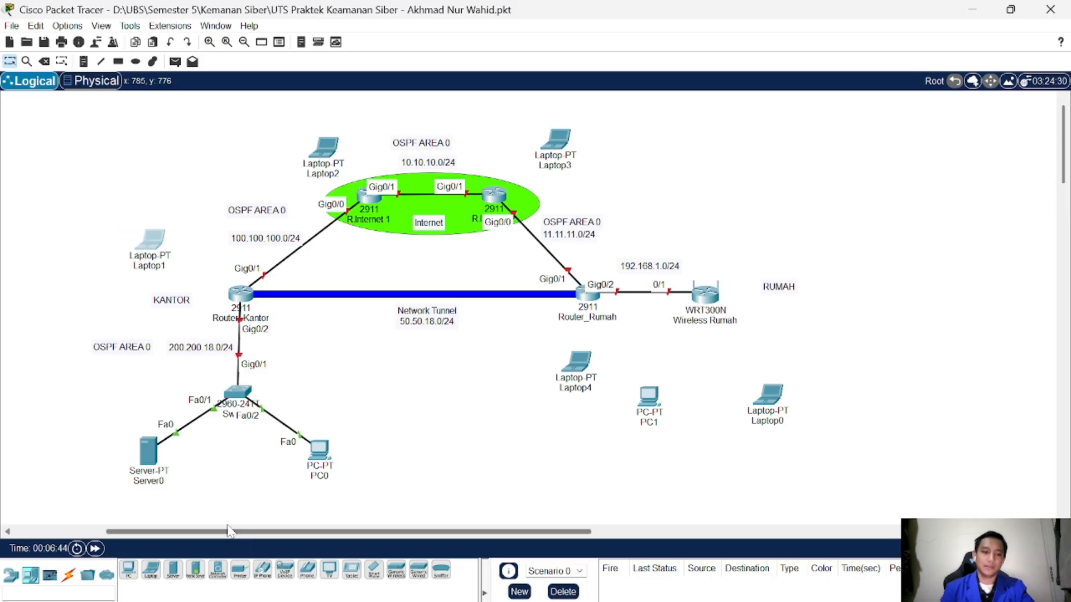
# Step: Connect a console cable from Laptop1's RS 232 port to Router_Kantor's Console port
pyautogui.click(76, 580)
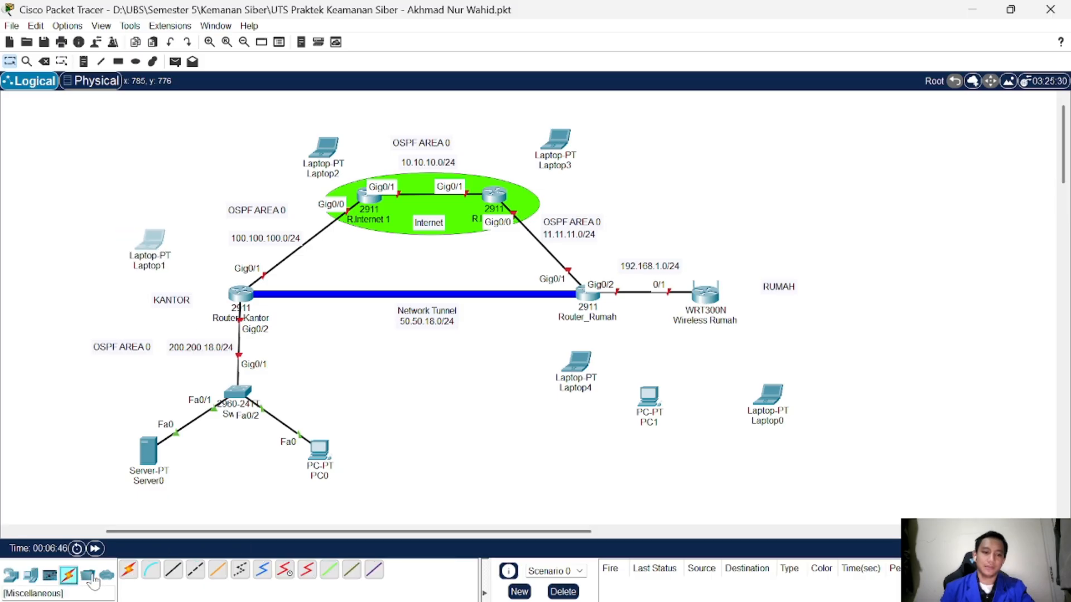
pyautogui.click(151, 570)
pyautogui.click(159, 247)
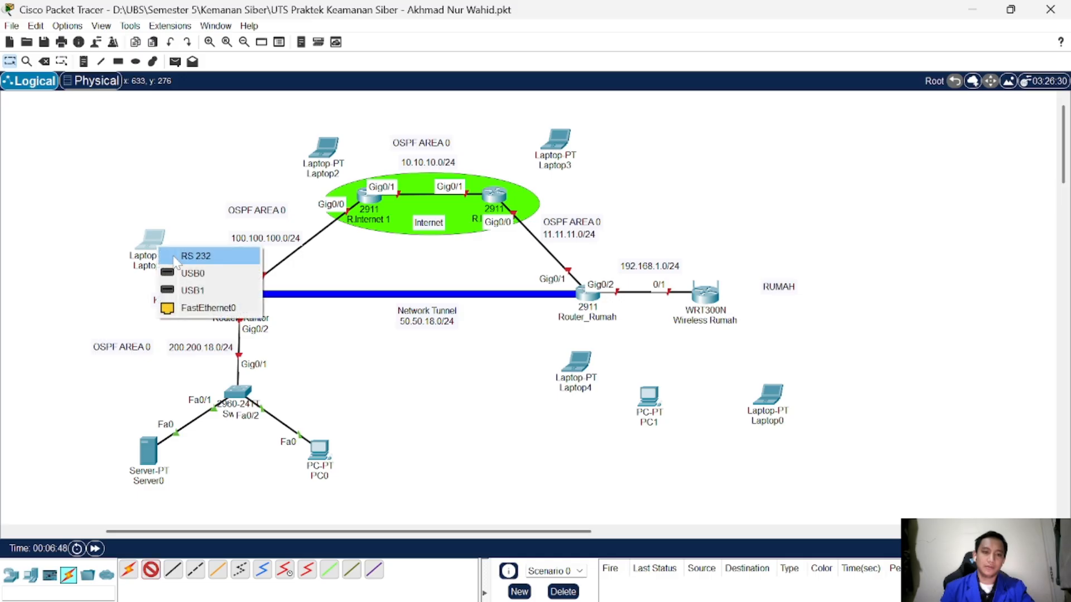
pyautogui.click(179, 254)
pyautogui.click(240, 286)
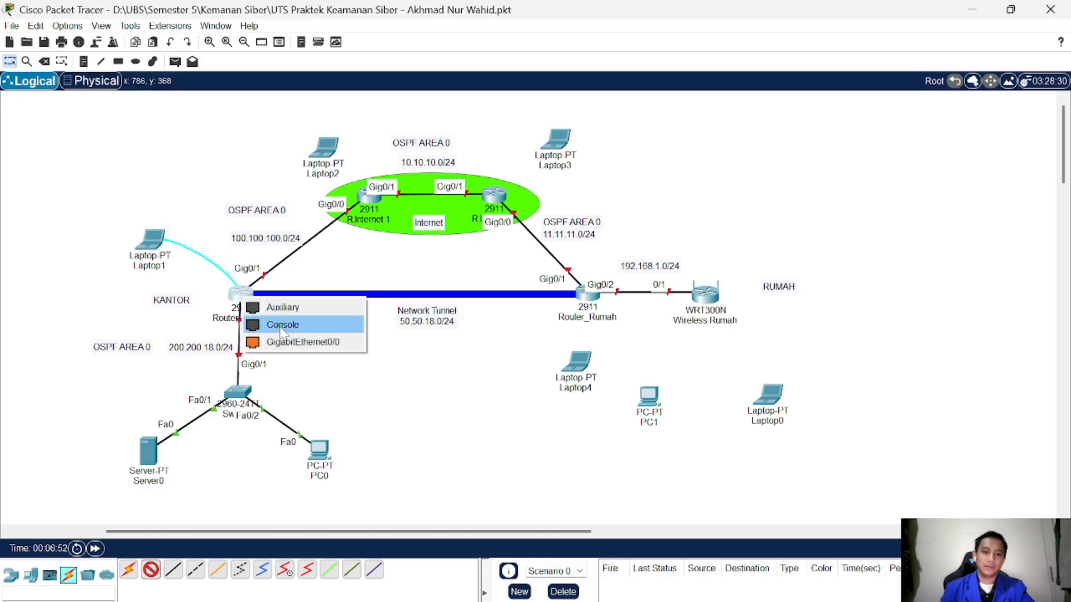
pyautogui.click(282, 327)
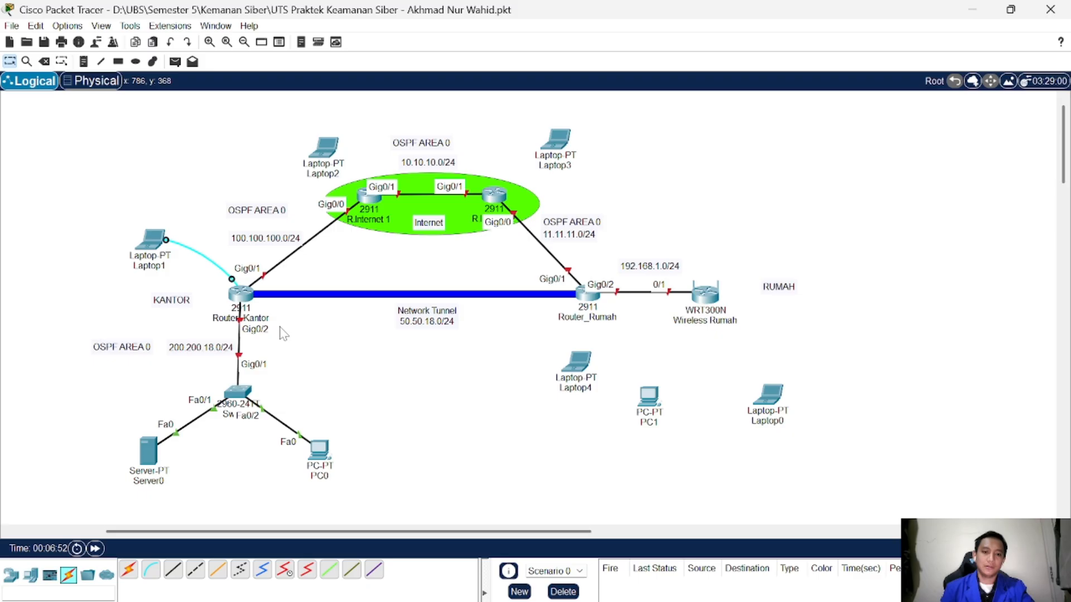
# Step: Open Laptop1's Terminal with default settings, reach the Router> prompt, and dock it right
pyautogui.click(153, 245)
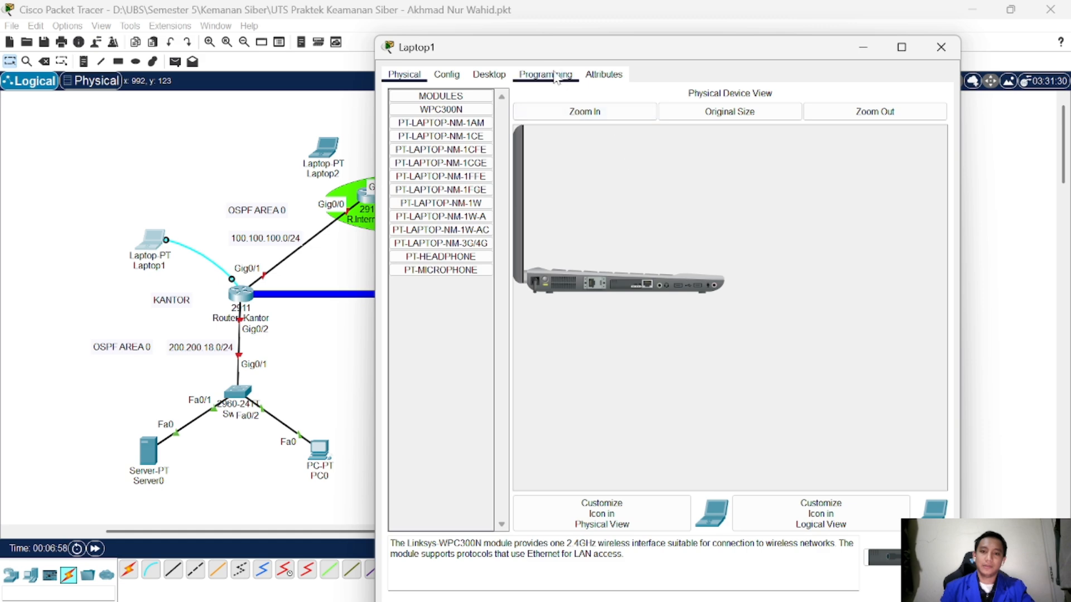
pyautogui.click(488, 74)
pyautogui.click(665, 117)
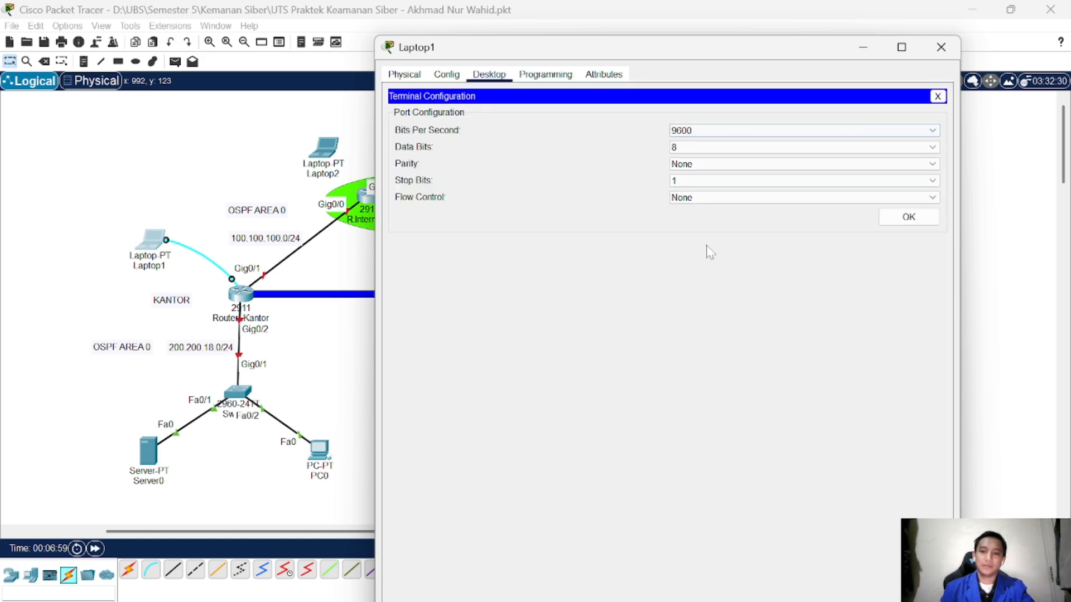
pyautogui.click(908, 219)
pyautogui.press('Return')
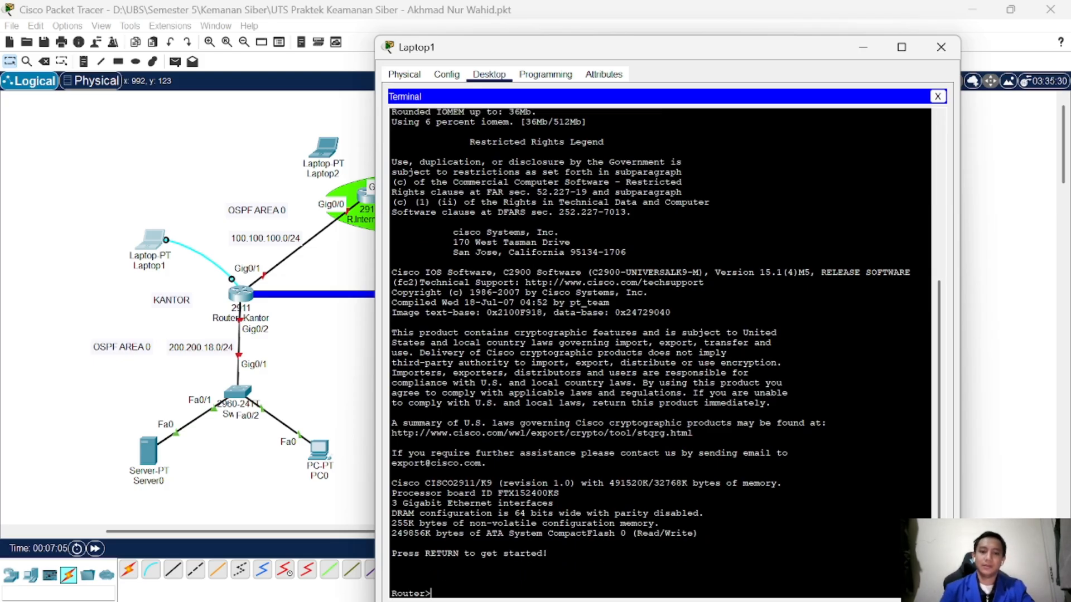
pyautogui.moveTo(647, 53); pyautogui.dragTo(1070, 123)
# Step: Enter privileged mode with enable, then global configuration with configure terminal
pyautogui.click(146, 234)
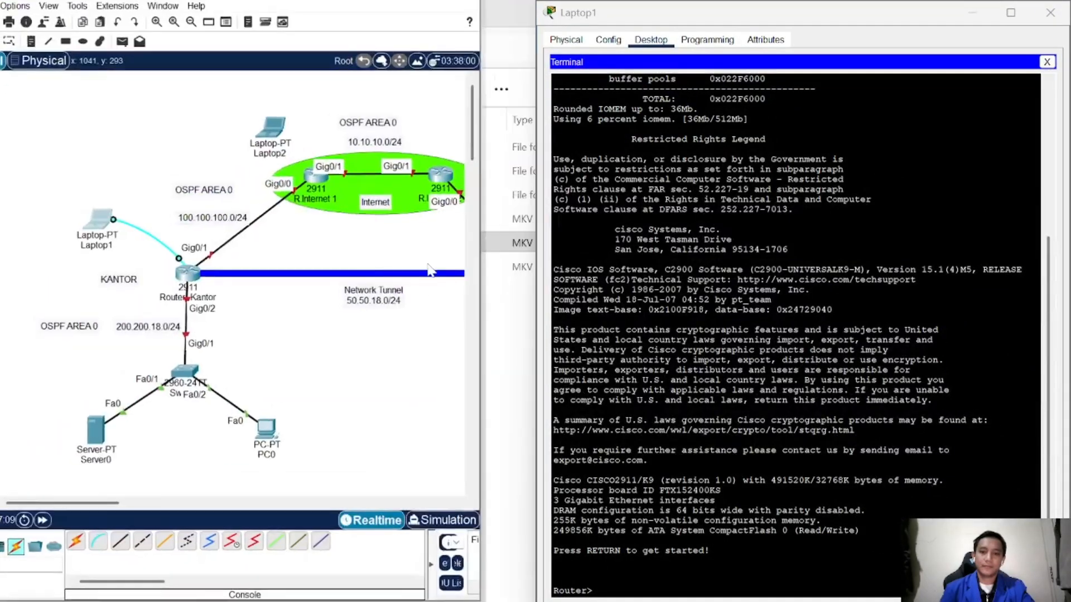
pyautogui.click(641, 580)
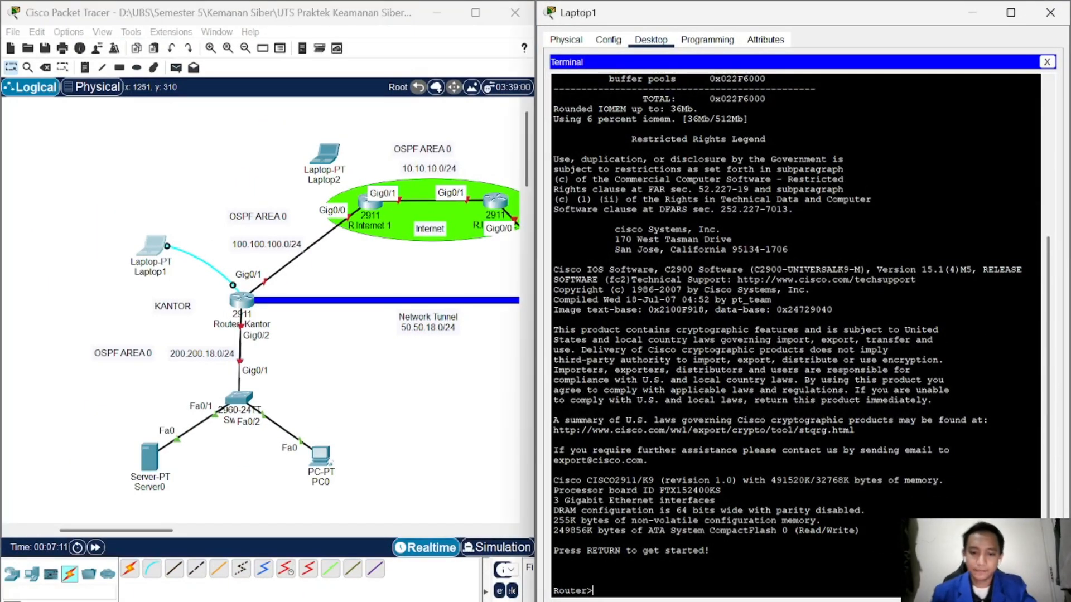
pyautogui.press('Return')
pyautogui.write('e')
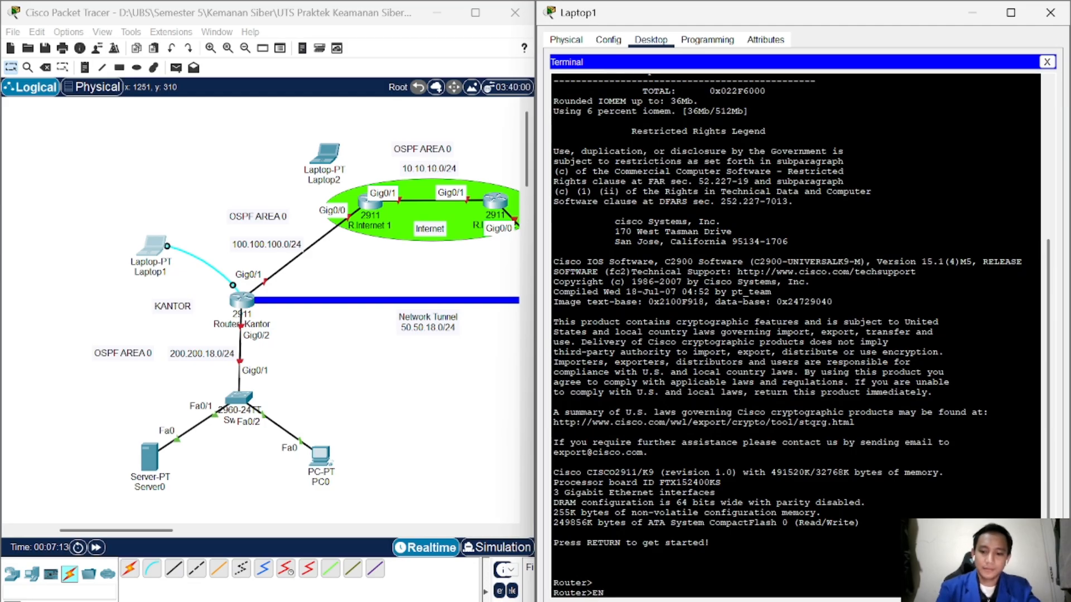
pyautogui.write('n')
pyautogui.press('Return')
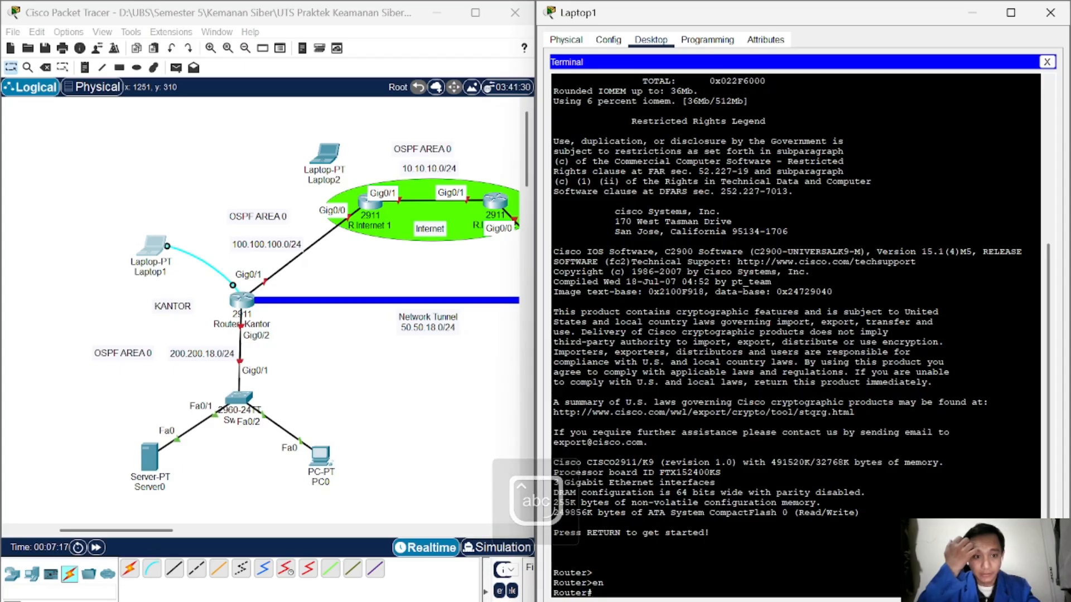
pyautogui.write('conf')
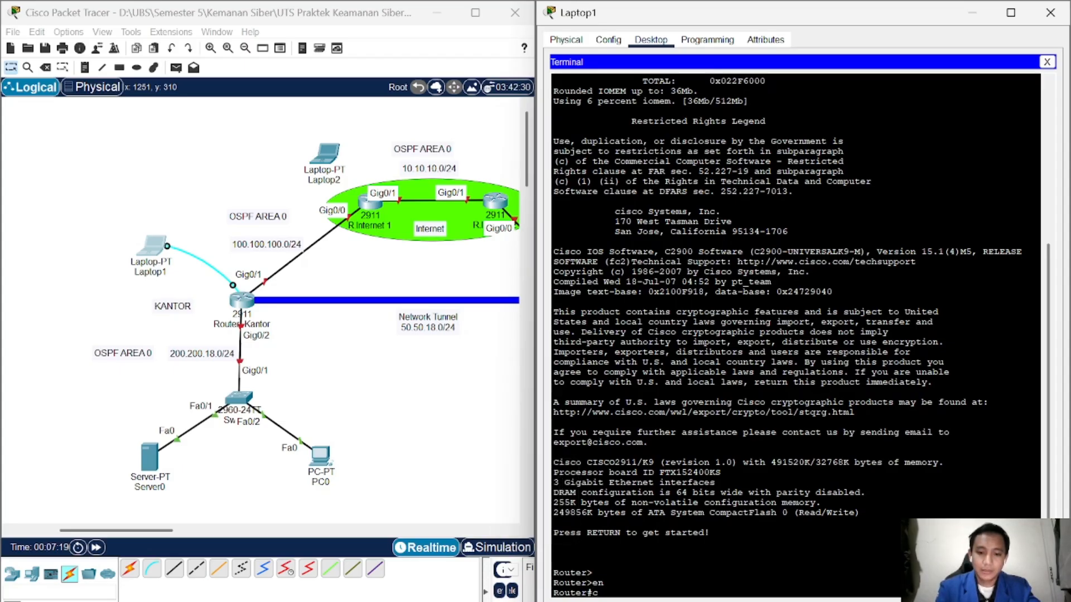
pyautogui.press('Tab')
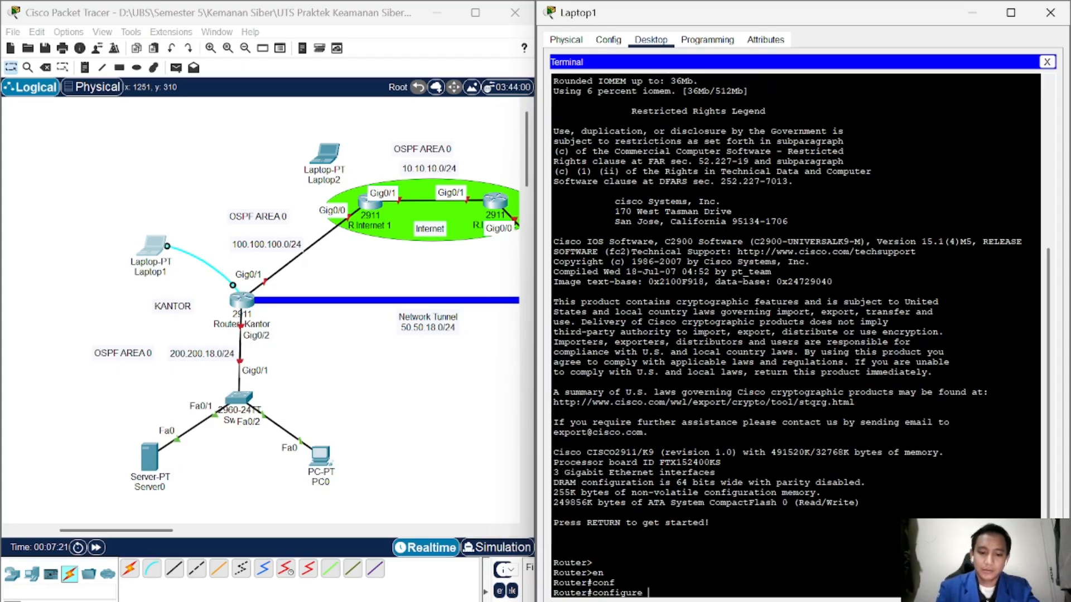
pyautogui.write('te')
pyautogui.press('Return')
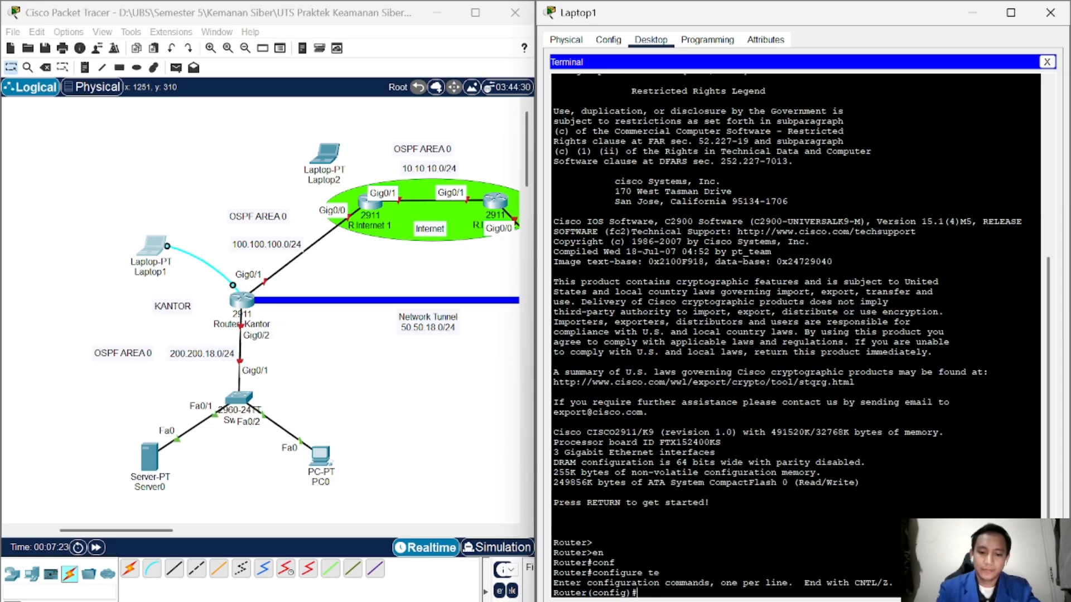
# Step: Set the router hostname to R.Kantor
pyautogui.write('host')
pyautogui.write('n')
pyautogui.press('Tab')
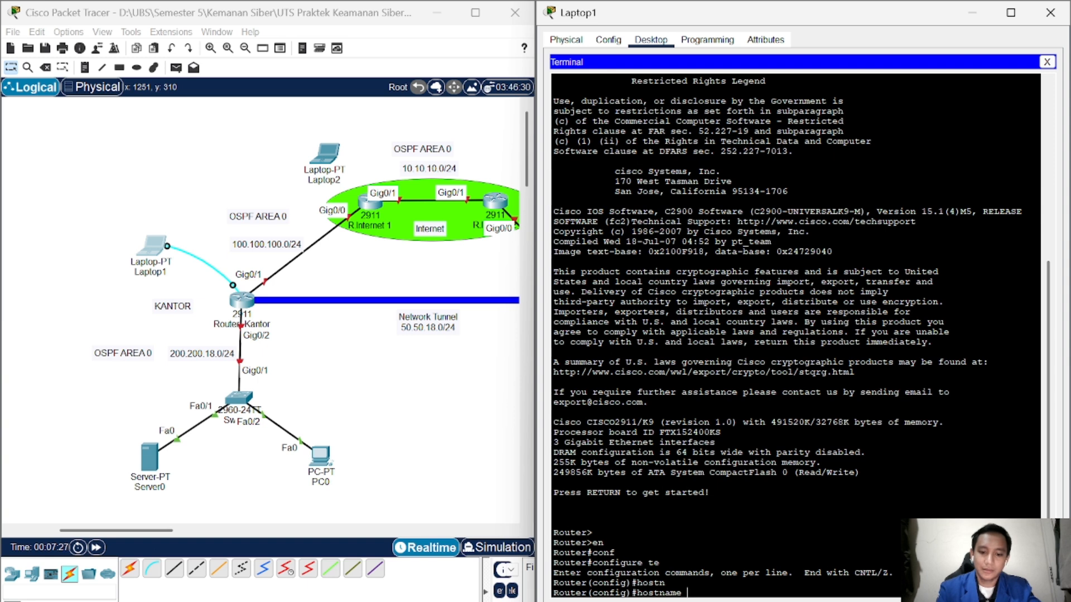
pyautogui.write('R')
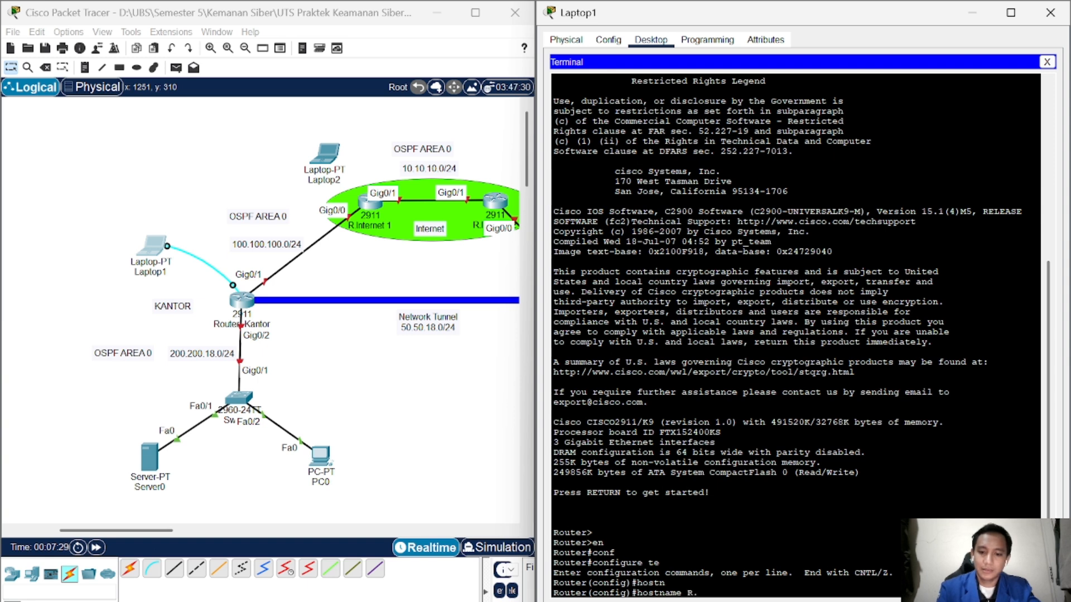
pyautogui.write('.Kantor')
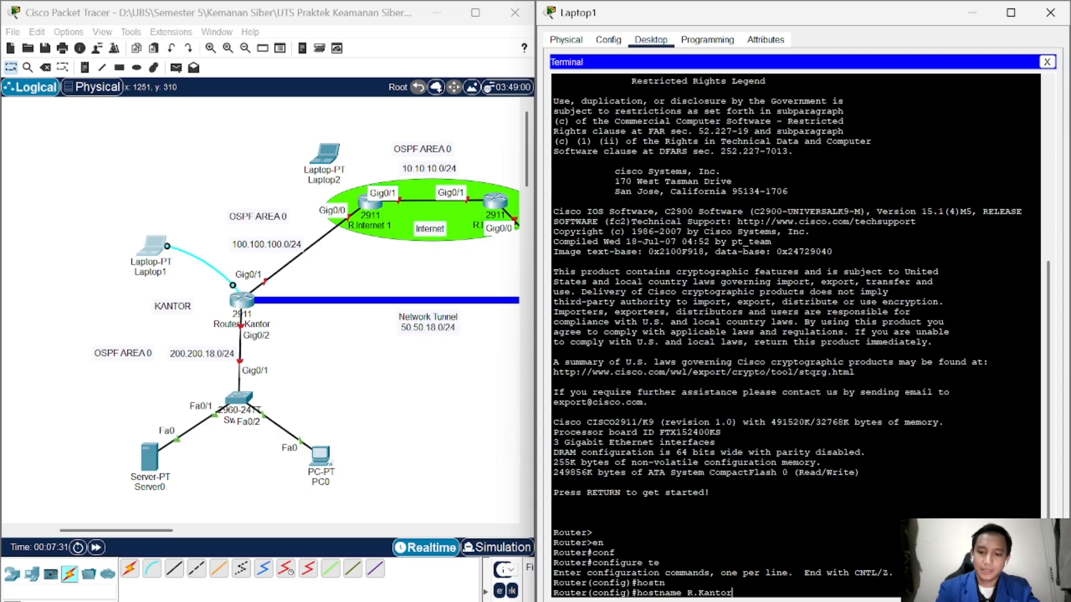
pyautogui.press('Return')
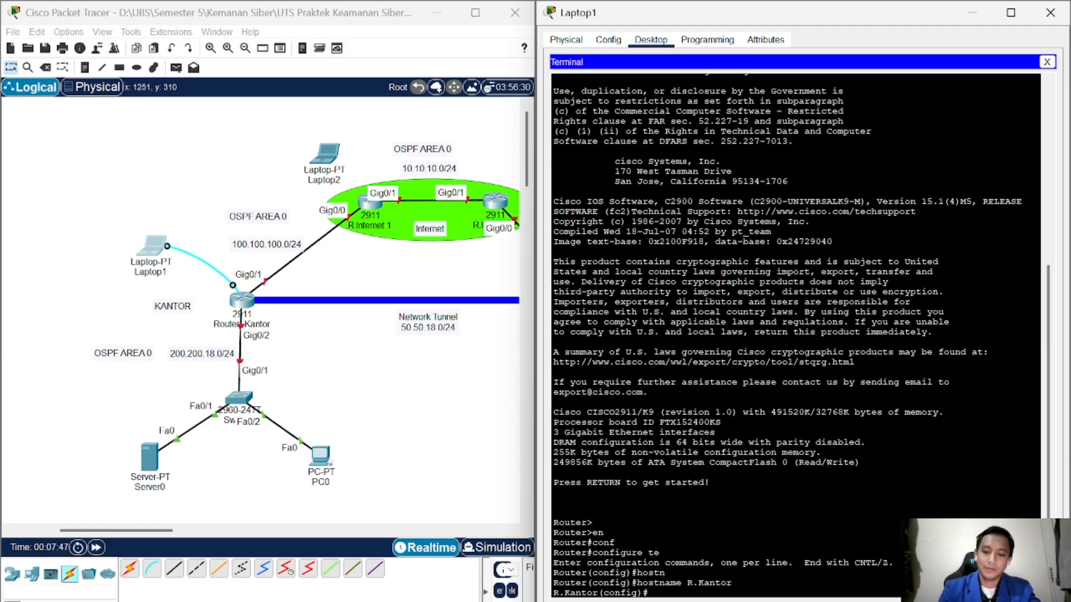
# Step: Give gigabitEthernet 0/1 the address 100.100.100.2 255.255.255.0
pyautogui.write('in')
pyautogui.press('Tab')
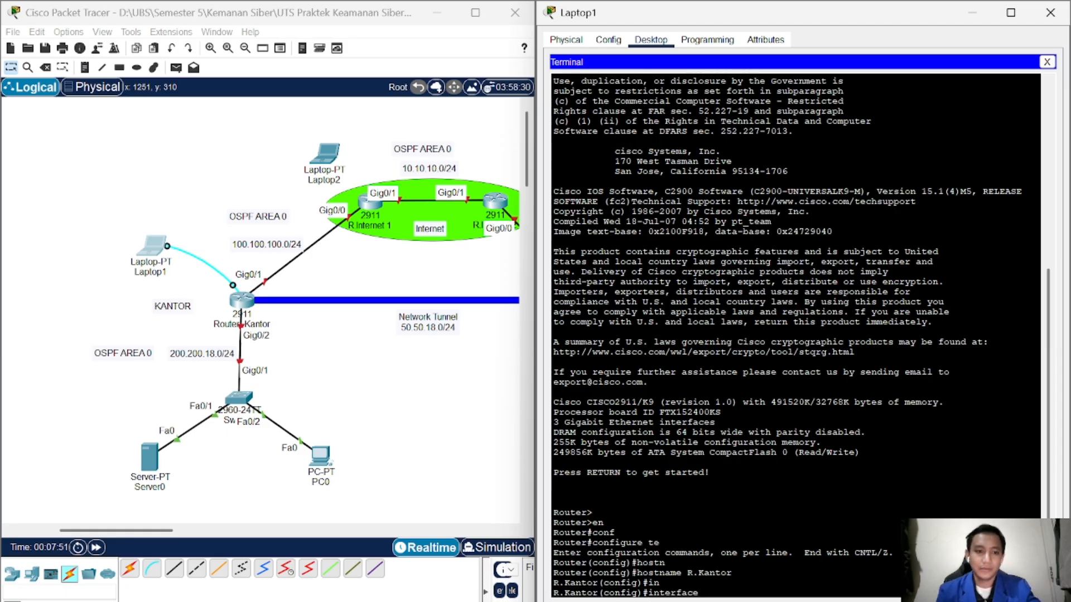
pyautogui.write('gi')
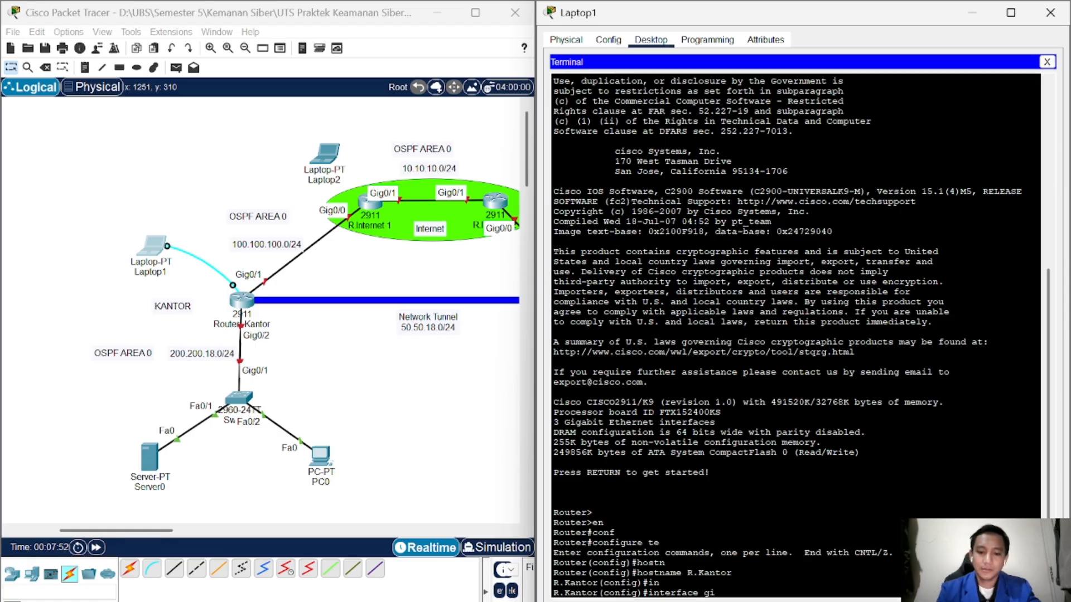
pyautogui.press('Tab')
pyautogui.write('0/1')
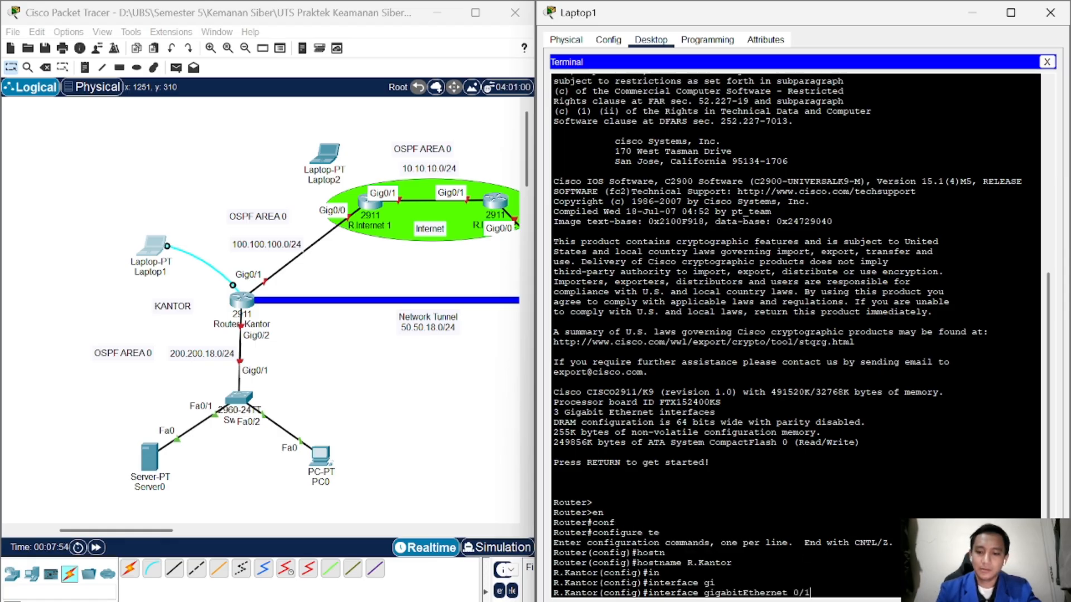
pyautogui.press('Return')
pyautogui.write('ip add')
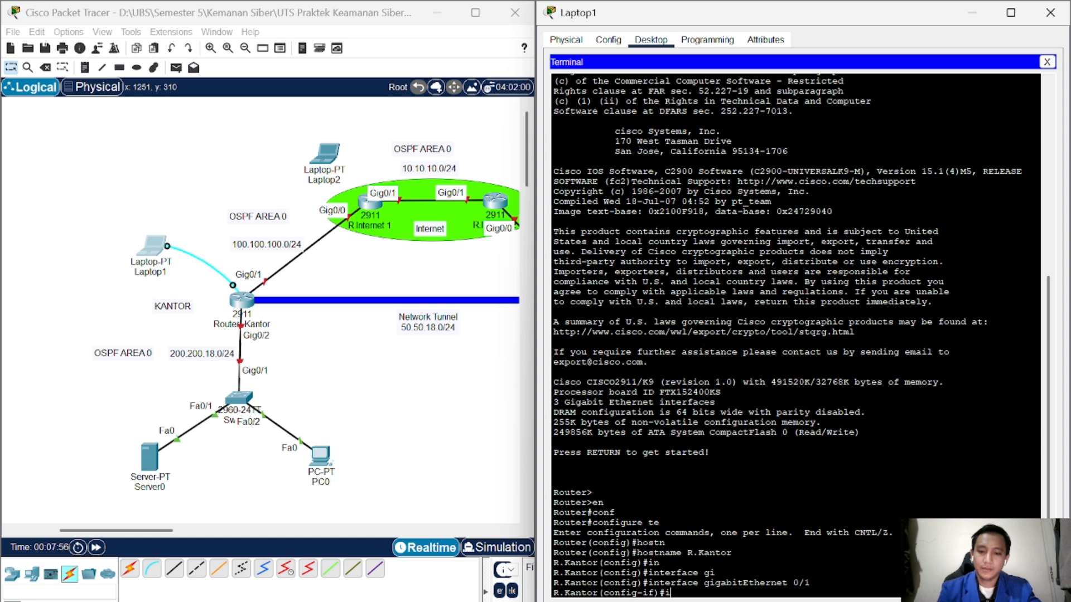
pyautogui.press('Tab')
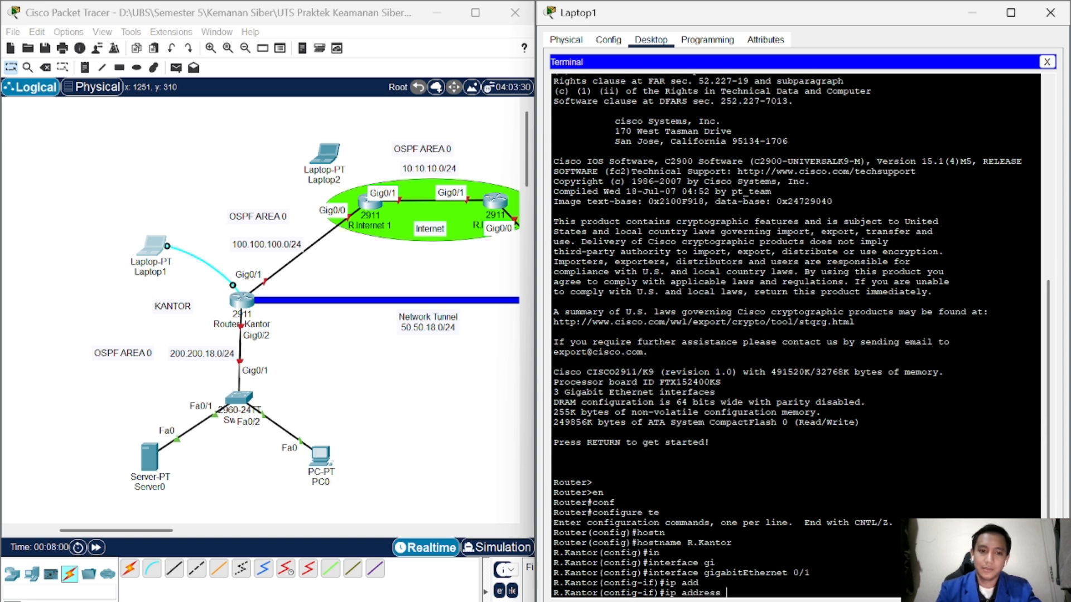
pyautogui.write('100.100.100.2 ')
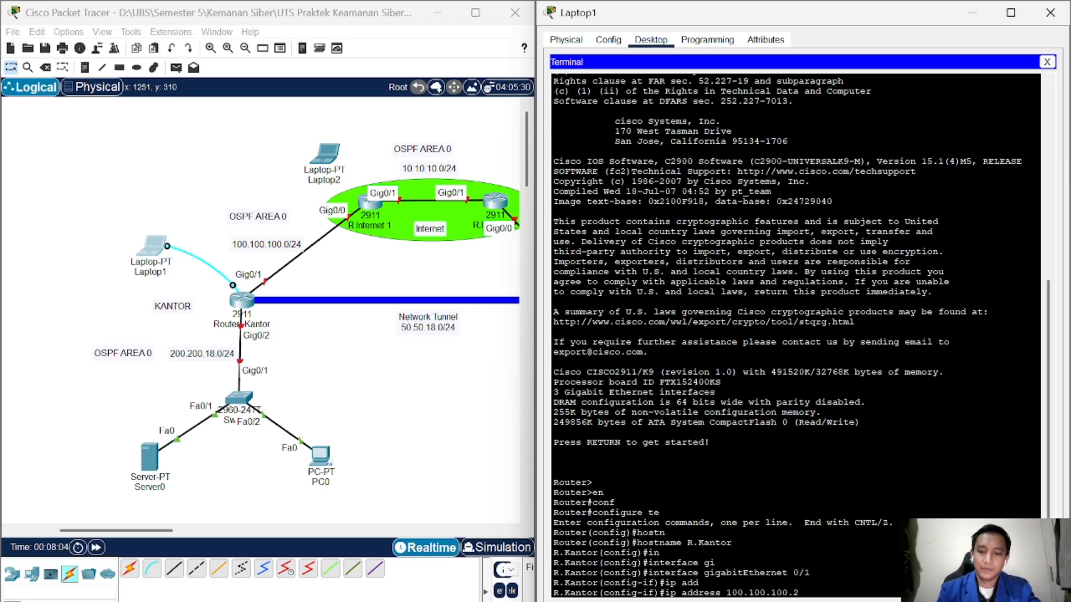
pyautogui.write('255.255')
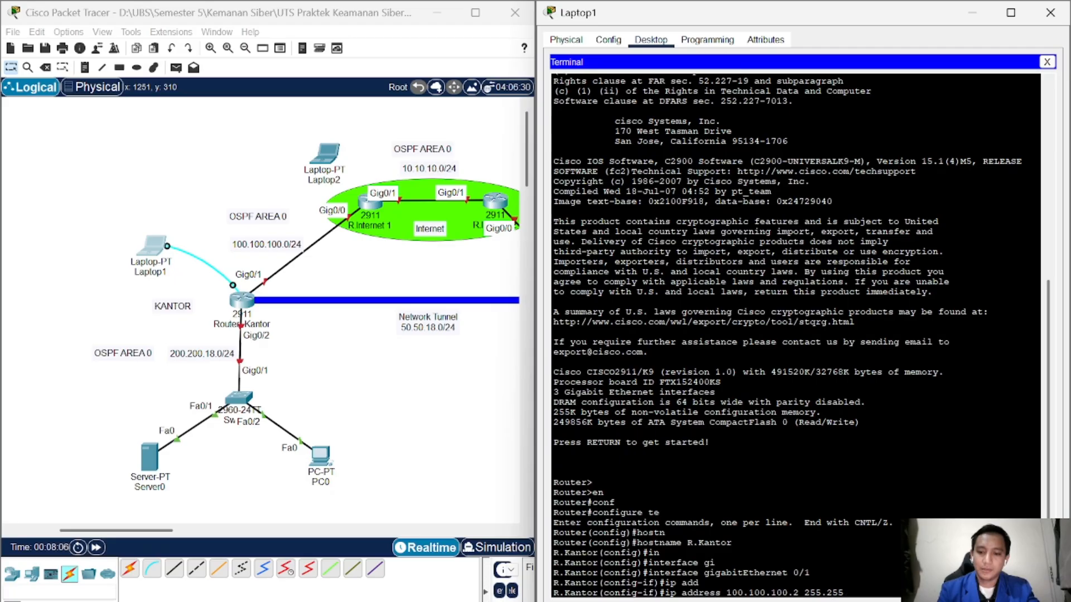
pyautogui.write('.255.')
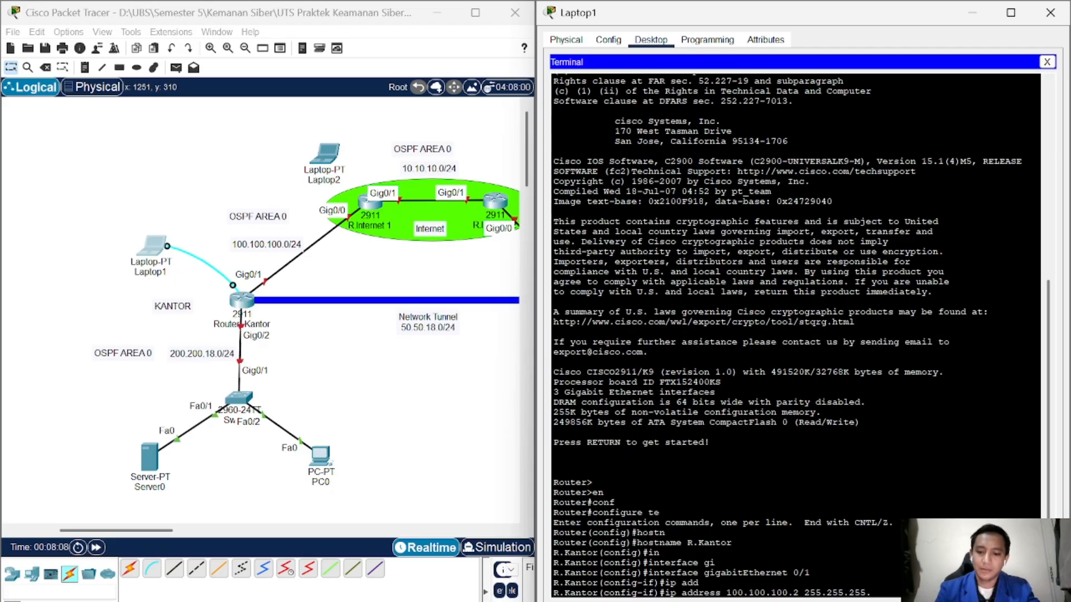
pyautogui.write('0')
pyautogui.press('Return')
pyautogui.write('e')
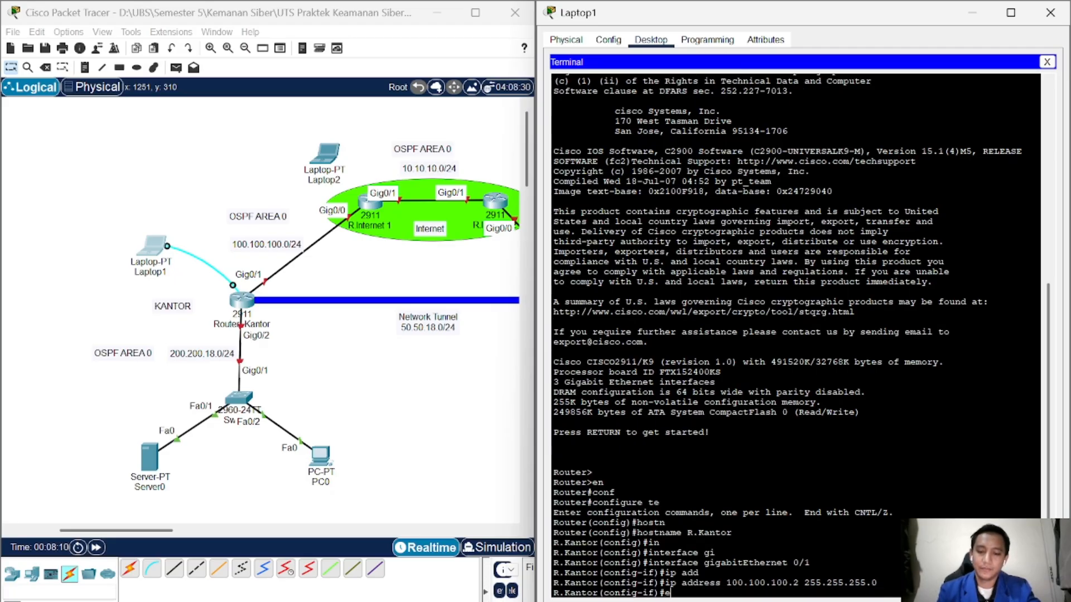
pyautogui.write('x')
pyautogui.press('Return')
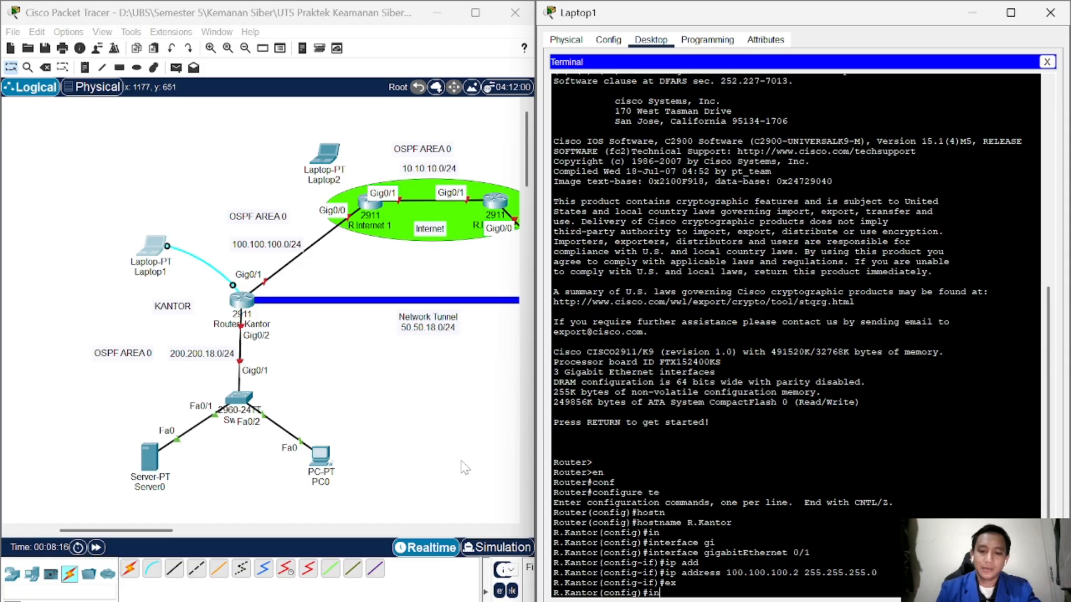
# Step: Give gigabitEthernet 0/2 the address 200.200.18.1 255.255.255.0
pyautogui.write('in')
pyautogui.press('Tab')
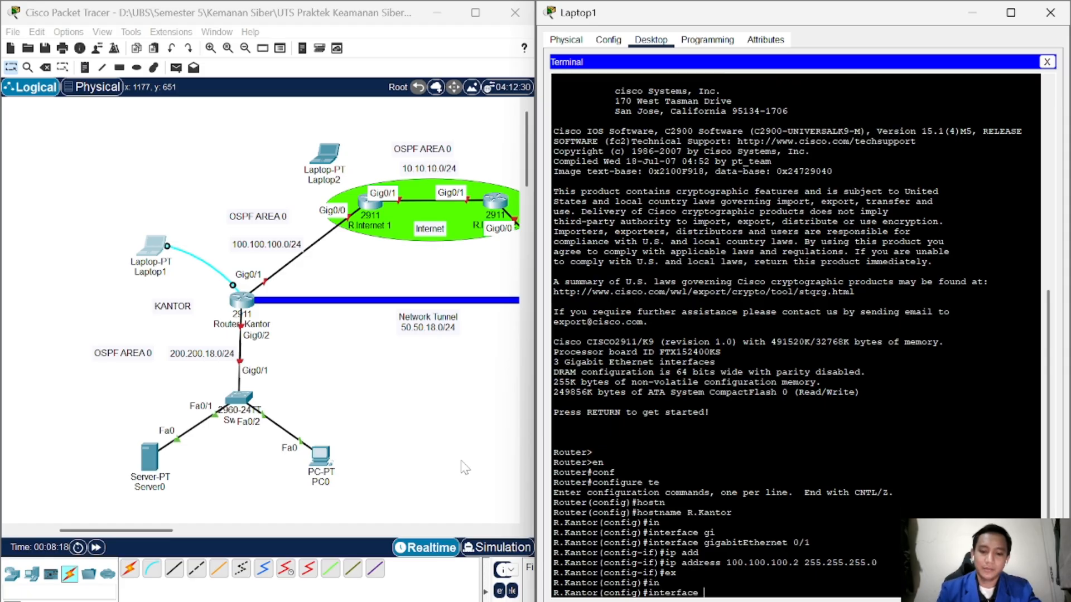
pyautogui.write('go')
pyautogui.press('Tab')
pyautogui.press('BackSpace')
pyautogui.write('i')
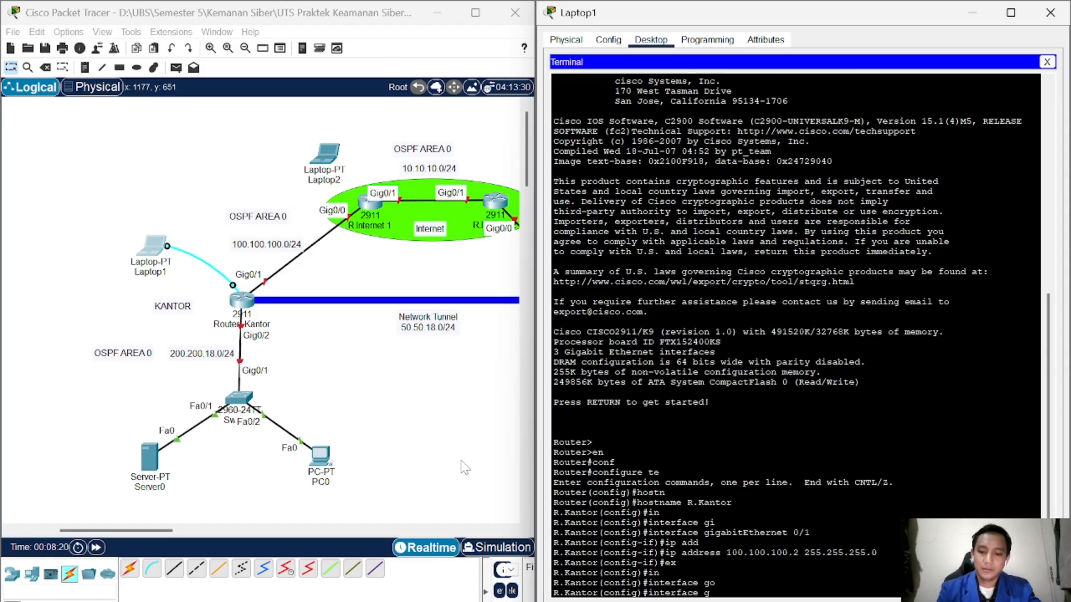
pyautogui.press('Tab')
pyautogui.write('0/2')
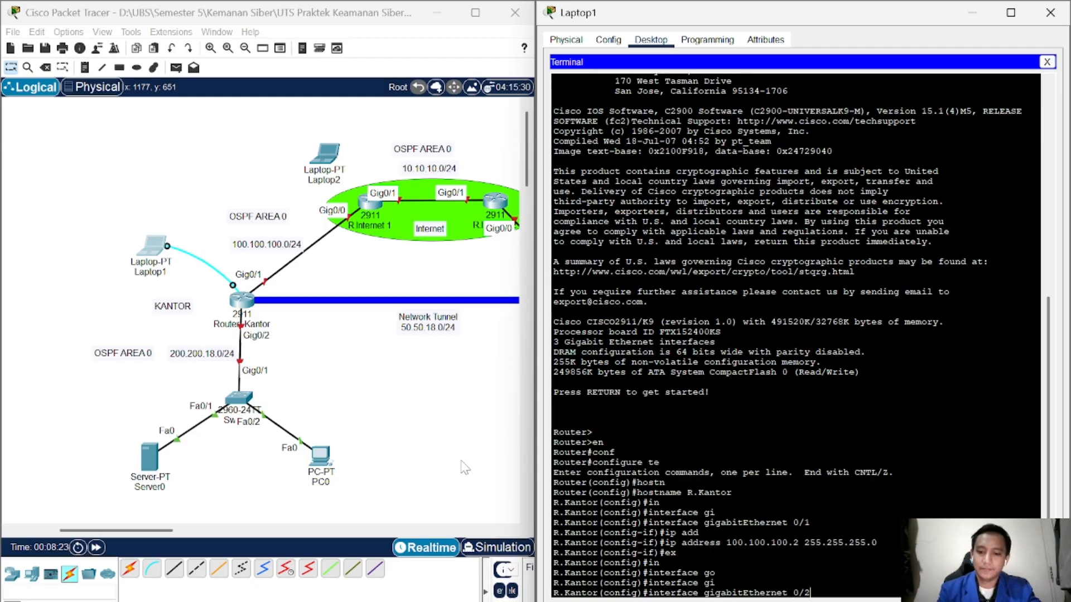
pyautogui.press('Return')
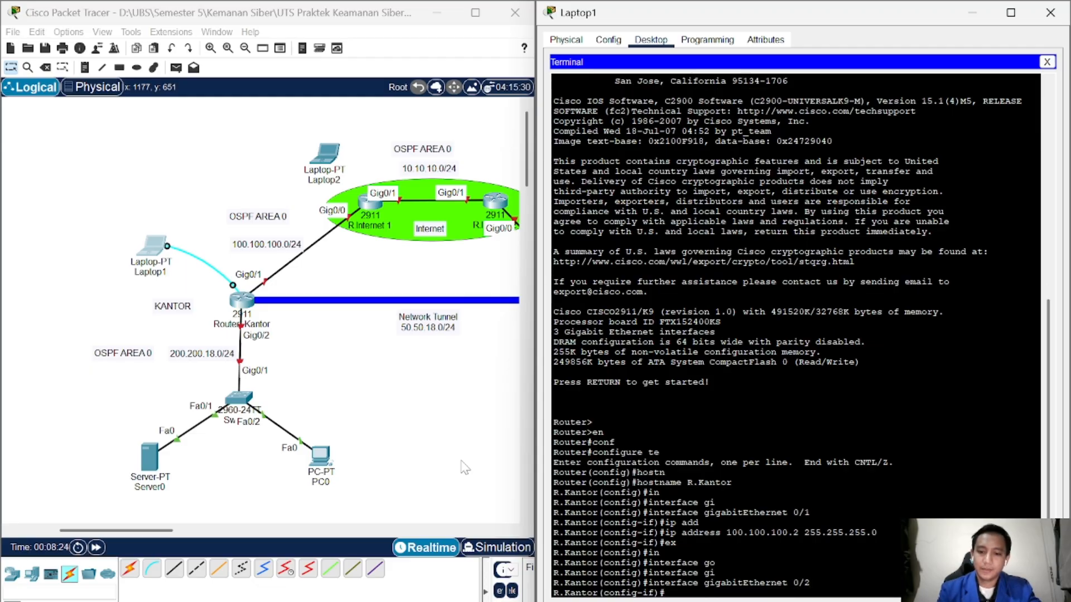
pyautogui.write('in')
pyautogui.press('Tab')
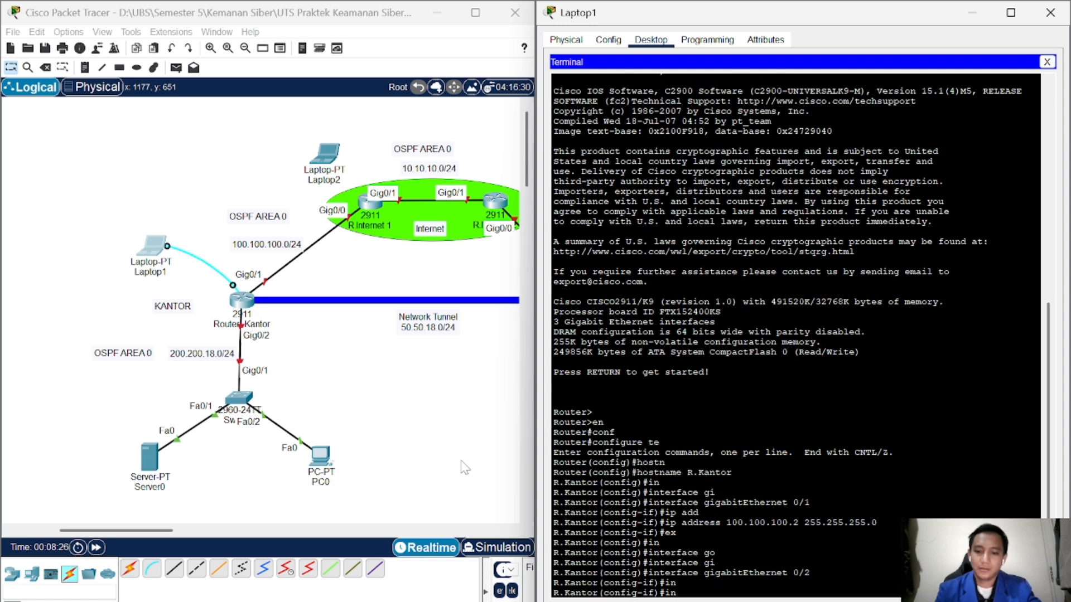
pyautogui.write('p ad')
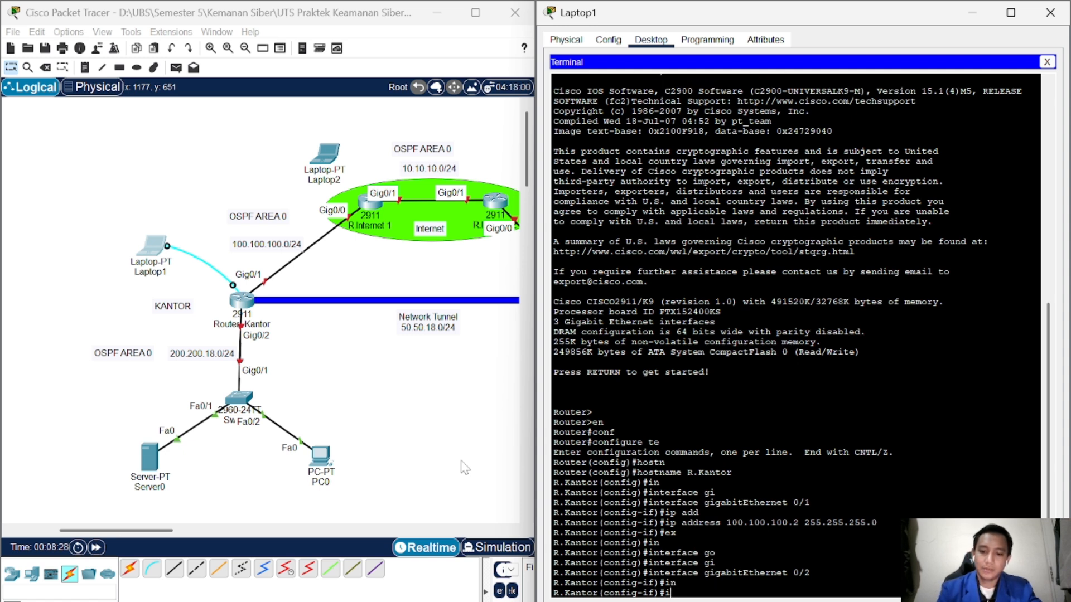
pyautogui.press('Tab')
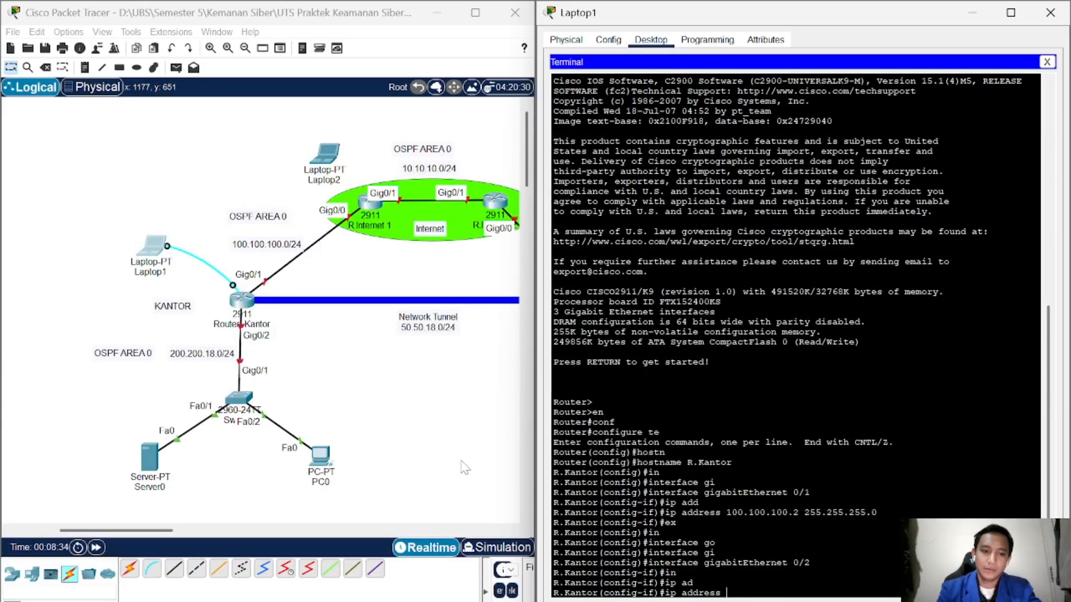
pyautogui.write('200.')
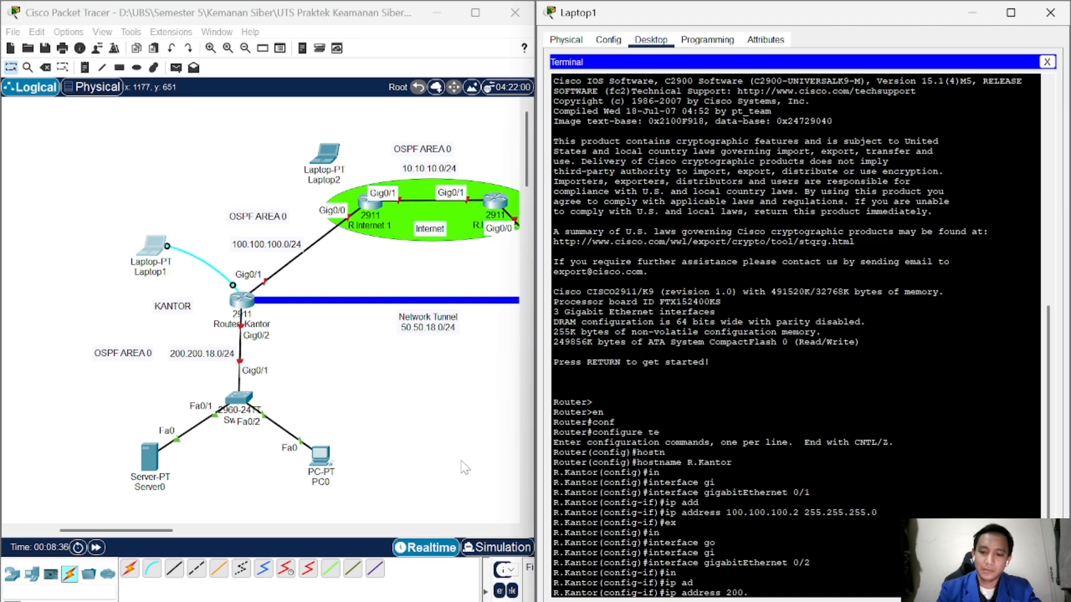
pyautogui.write('200.18')
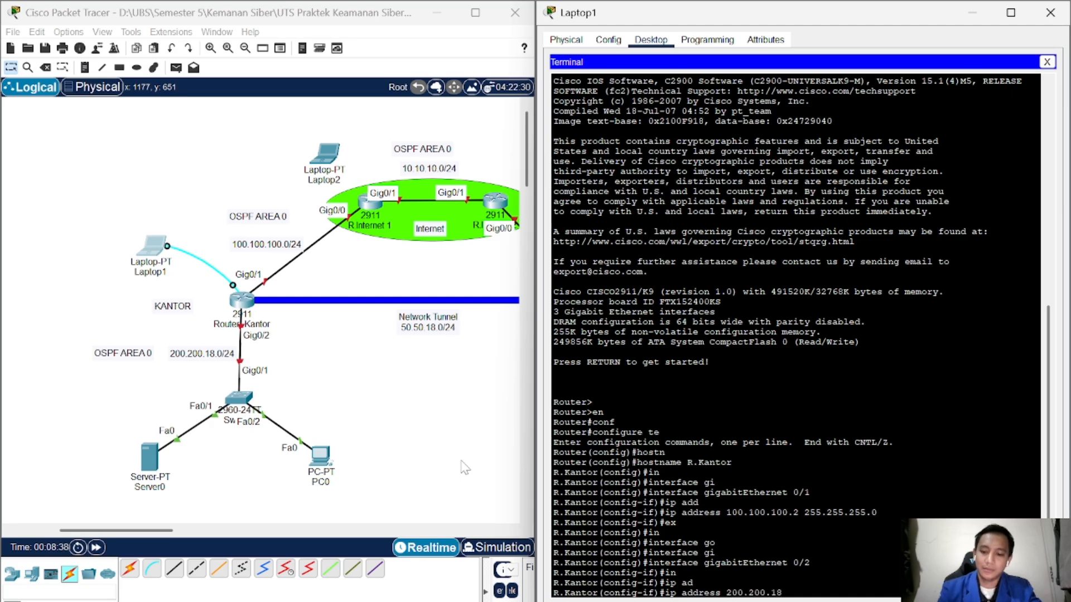
pyautogui.write('.')
pyautogui.write('1')
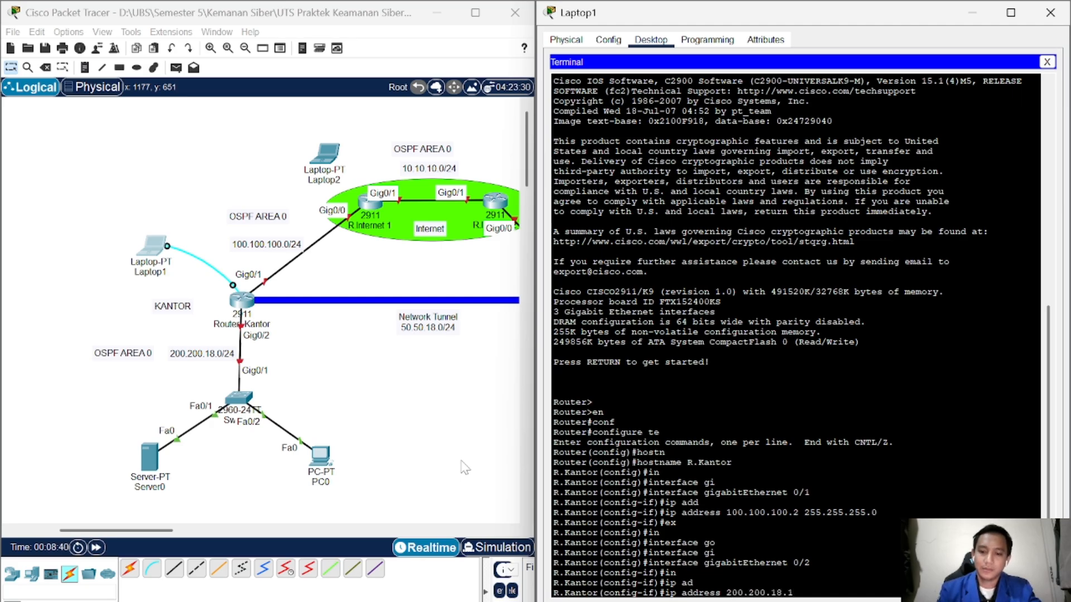
pyautogui.write(' 255.255')
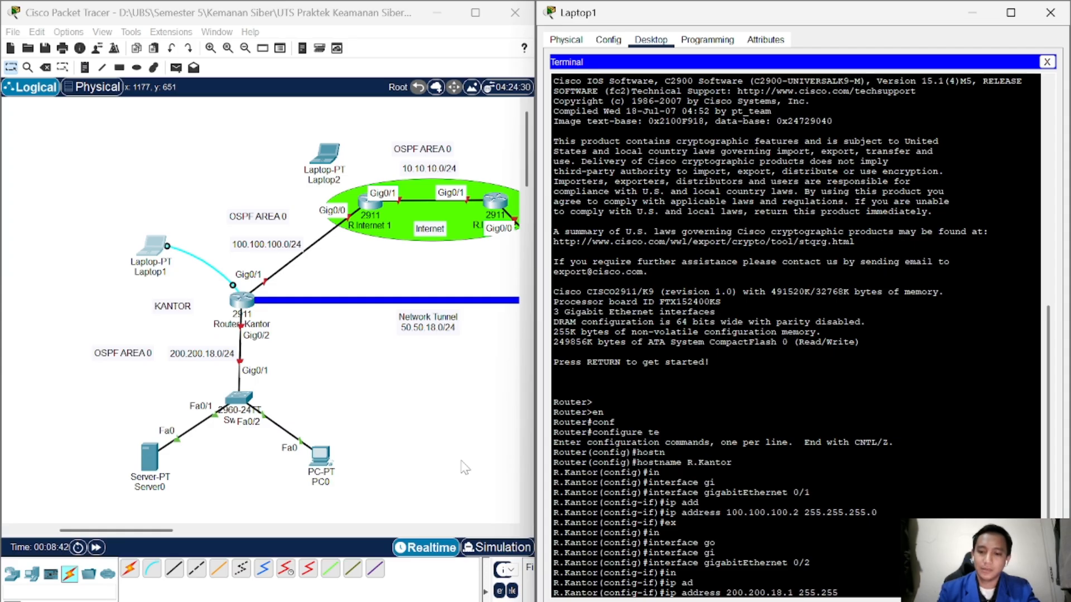
pyautogui.write('.255.')
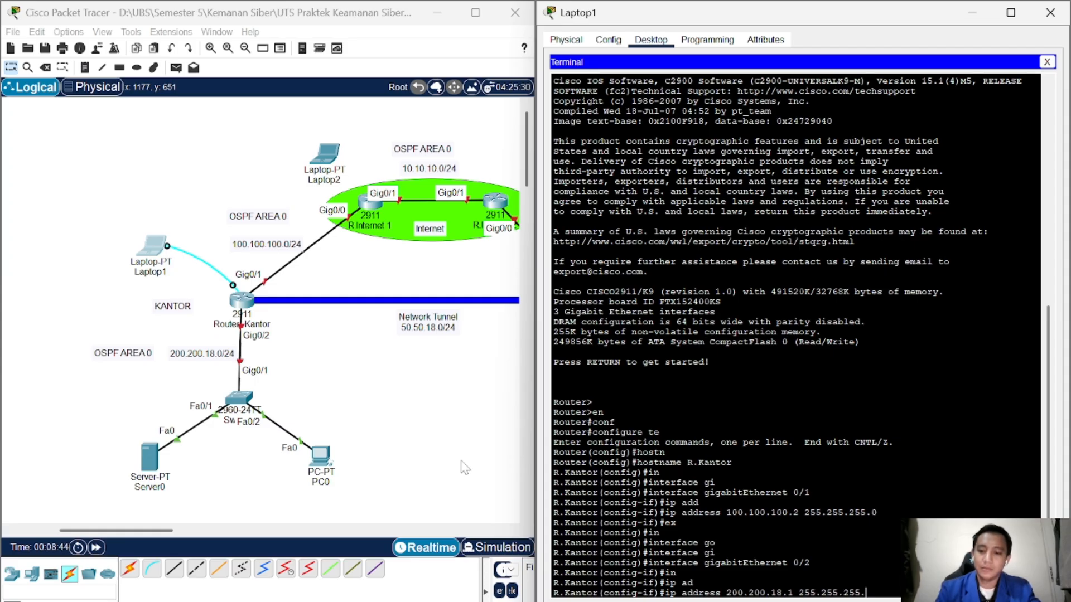
pyautogui.write('0')
pyautogui.press('Return')
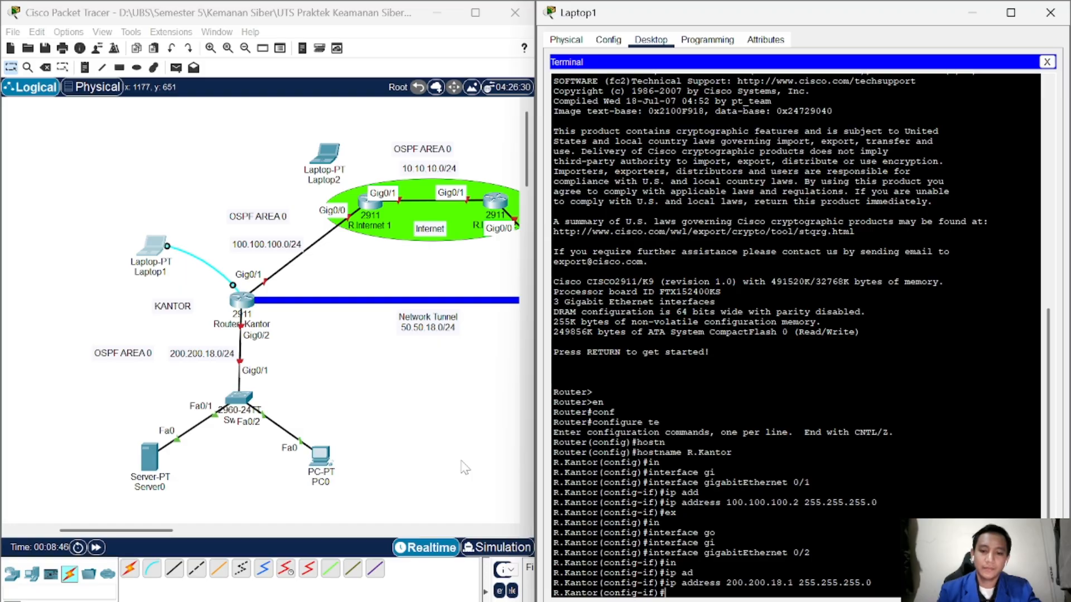
pyautogui.write('ex')
pyautogui.press('Return')
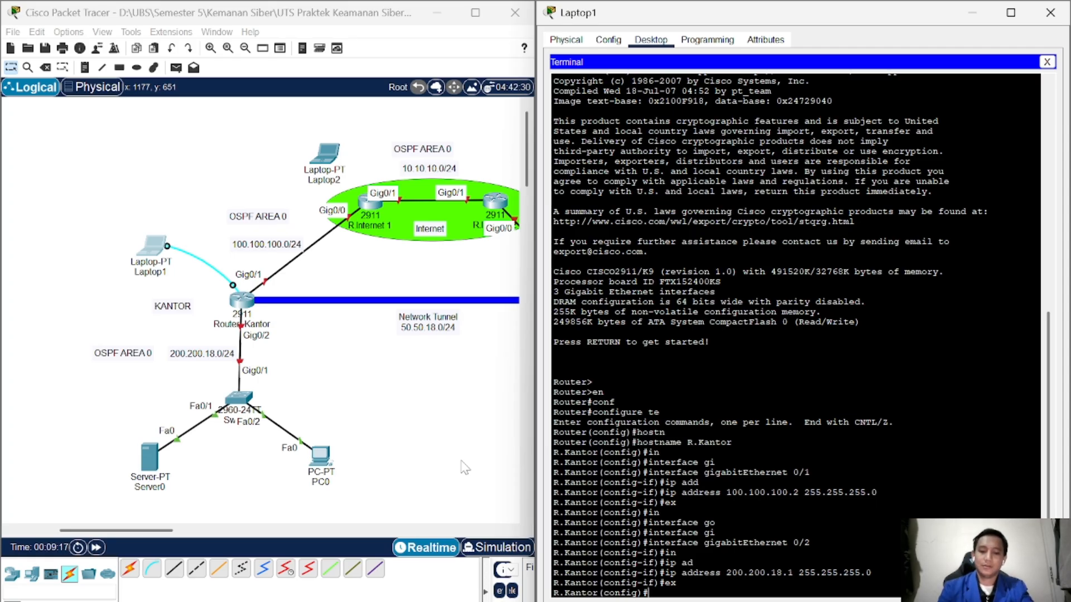
# Step: Start OSPF routing process 18 with router ospf 18
pyautogui.write('rou')
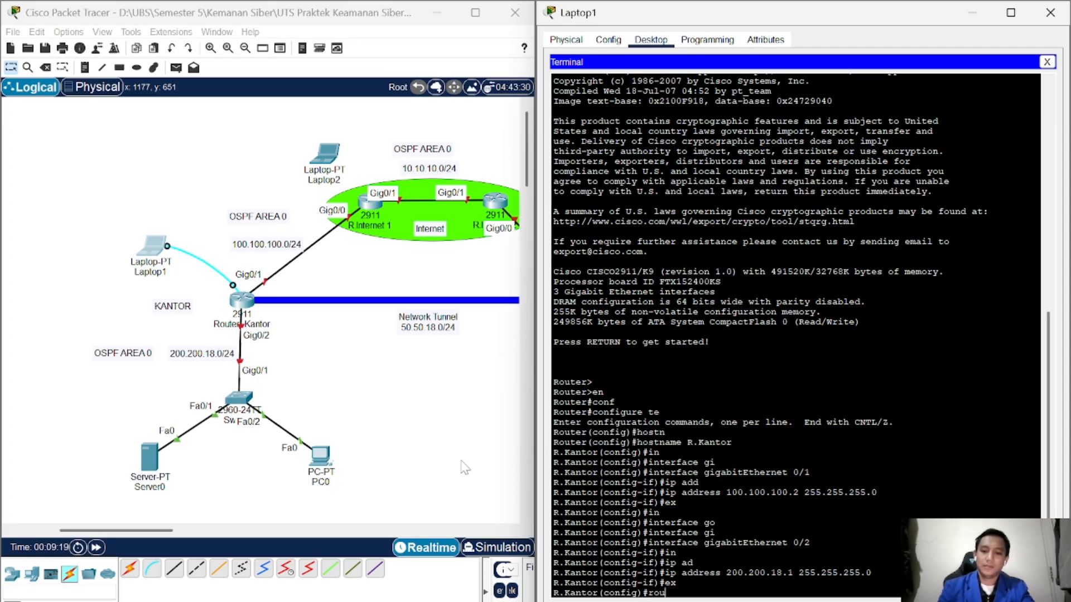
pyautogui.press('Tab')
pyautogui.write('os')
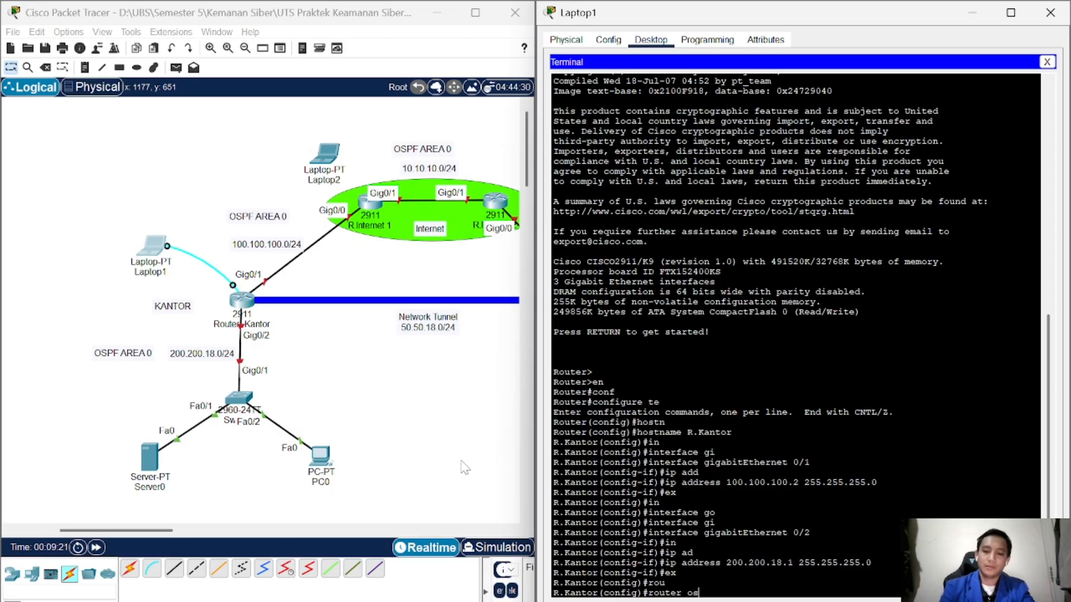
pyautogui.write('pf 18')
pyautogui.press('Return')
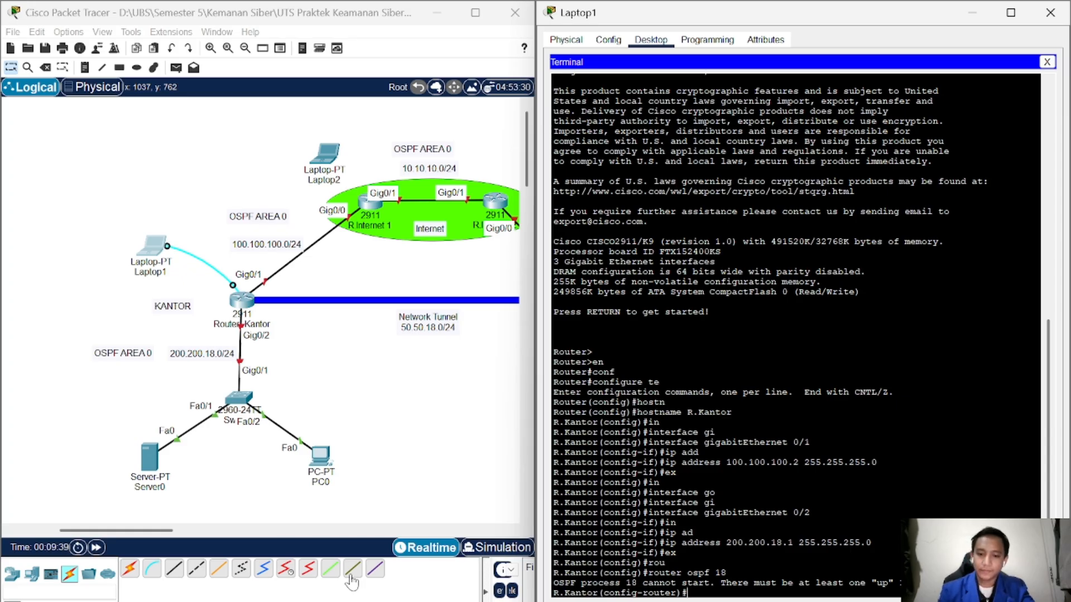
# Step: Add networks 200.200.18.0 and 100.100.100.0, wildcard 0.0.0.255, to area 0
pyautogui.write('net')
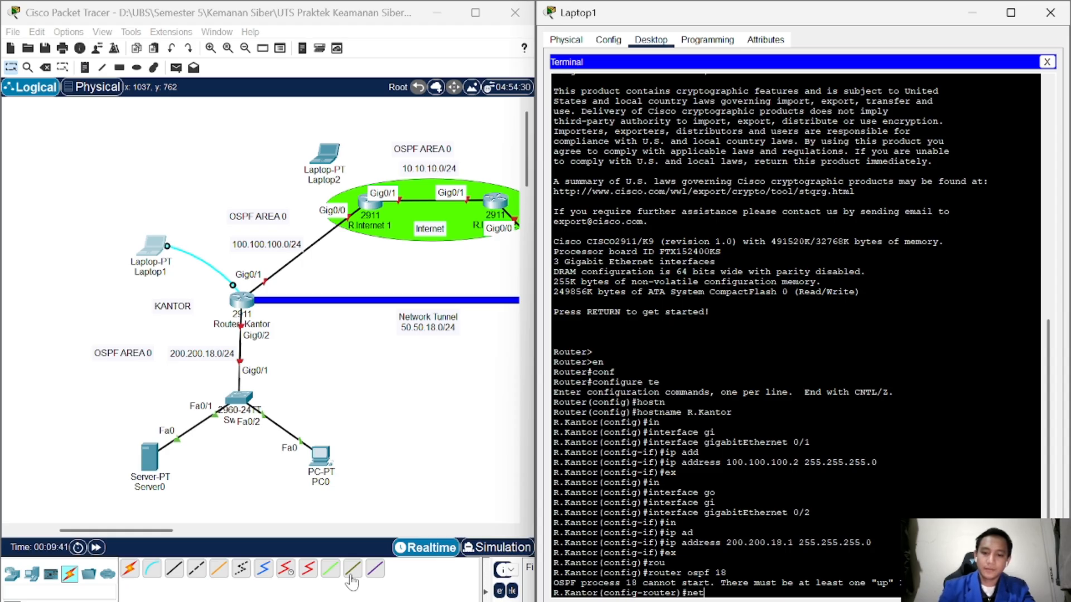
pyautogui.write('work')
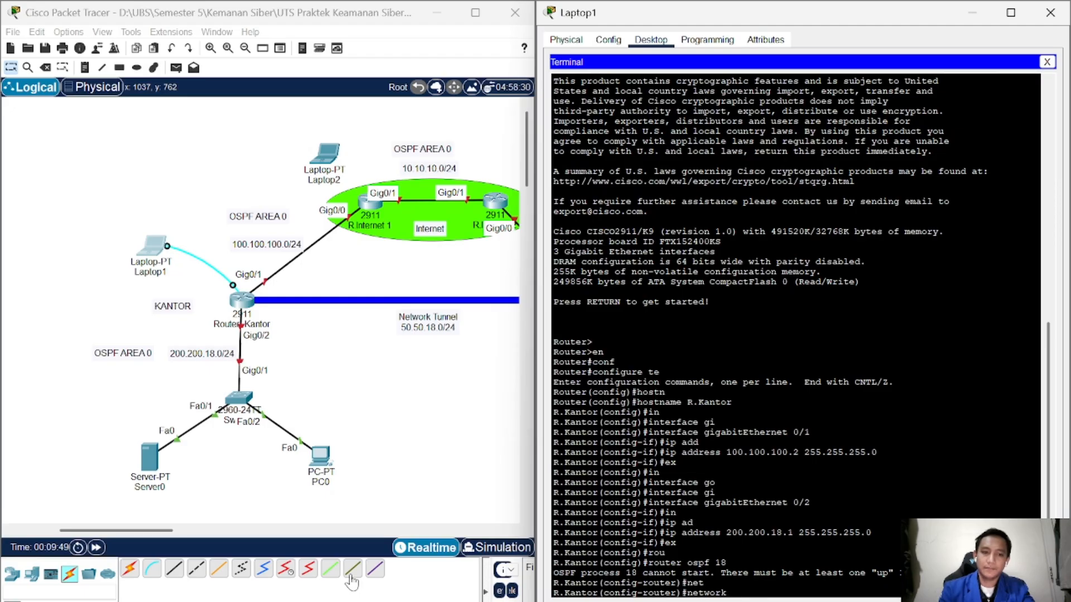
pyautogui.write('200.200.')
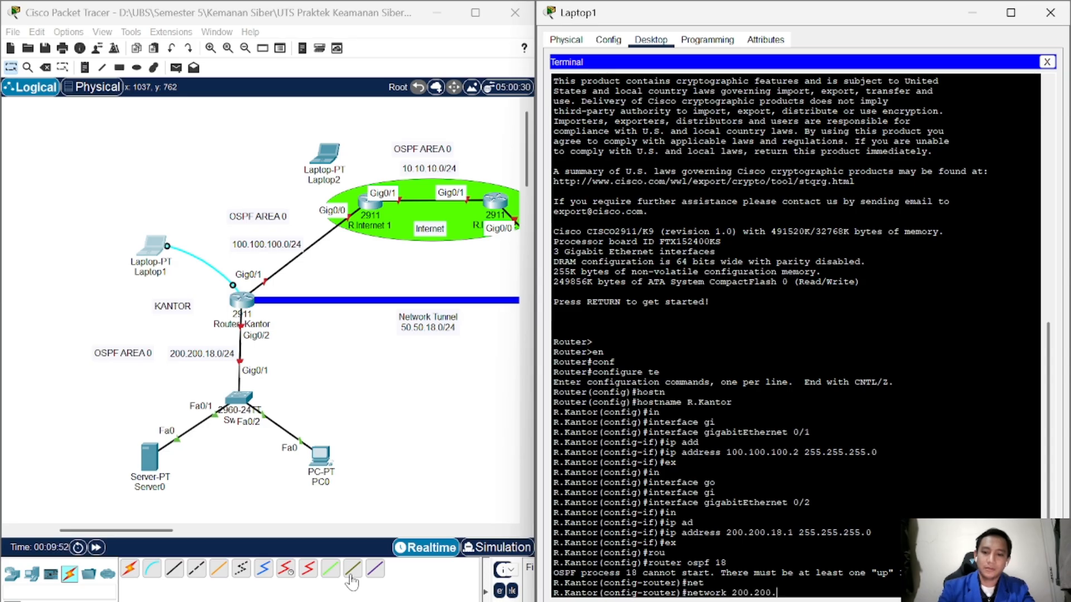
pyautogui.write('18.0 0.0.0')
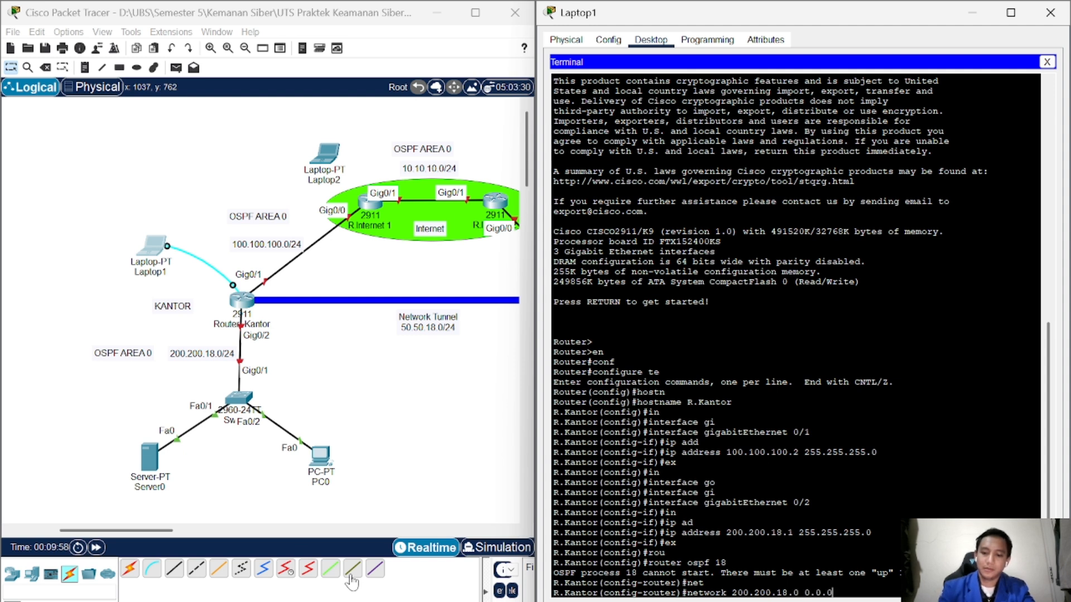
pyautogui.write('.25')
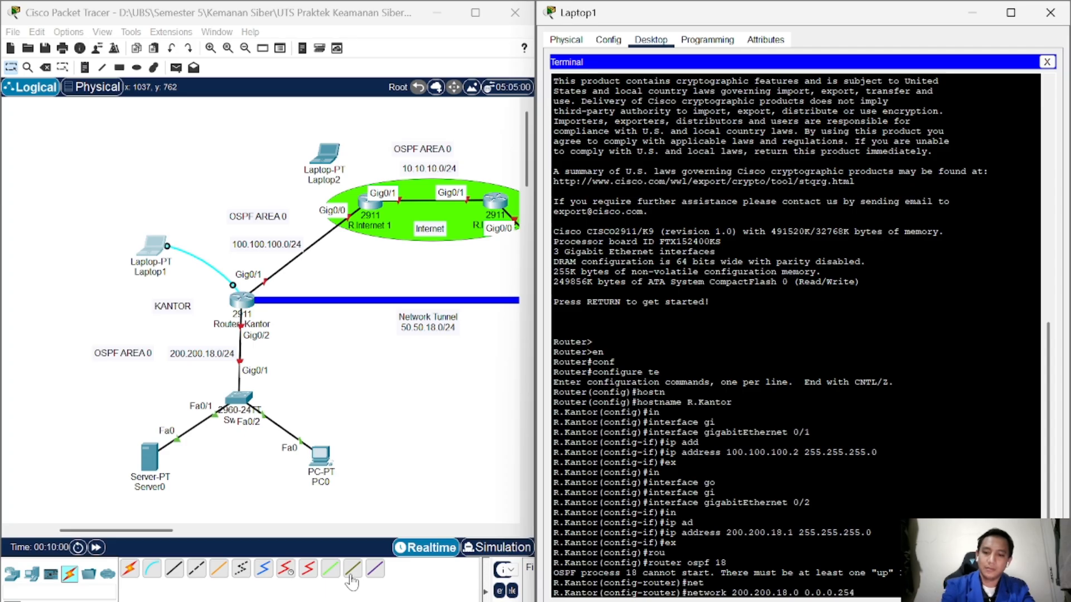
pyautogui.write('5 ')
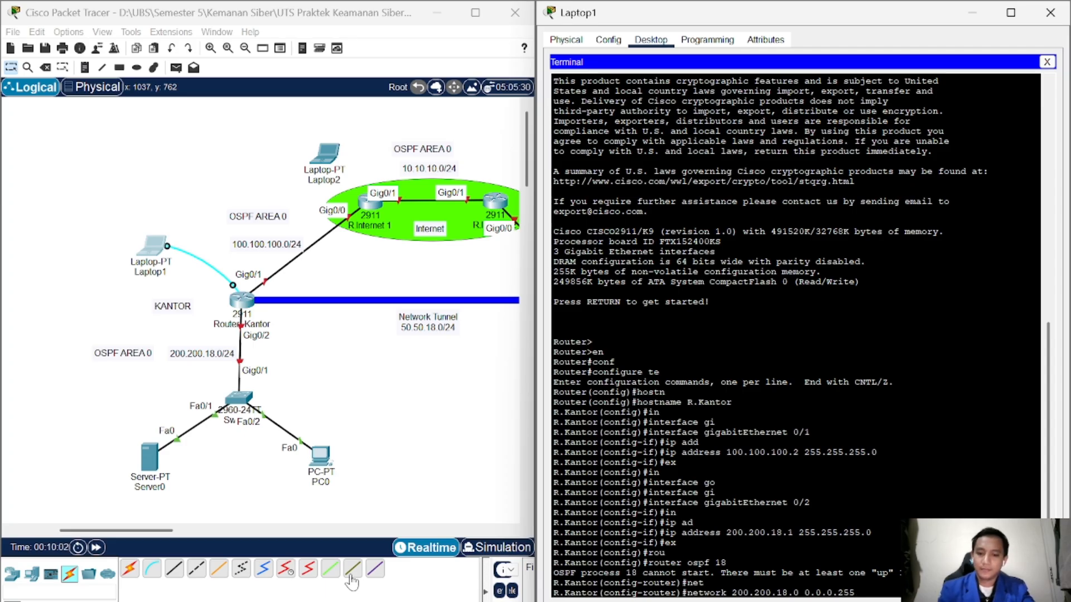
pyautogui.write('area 0')
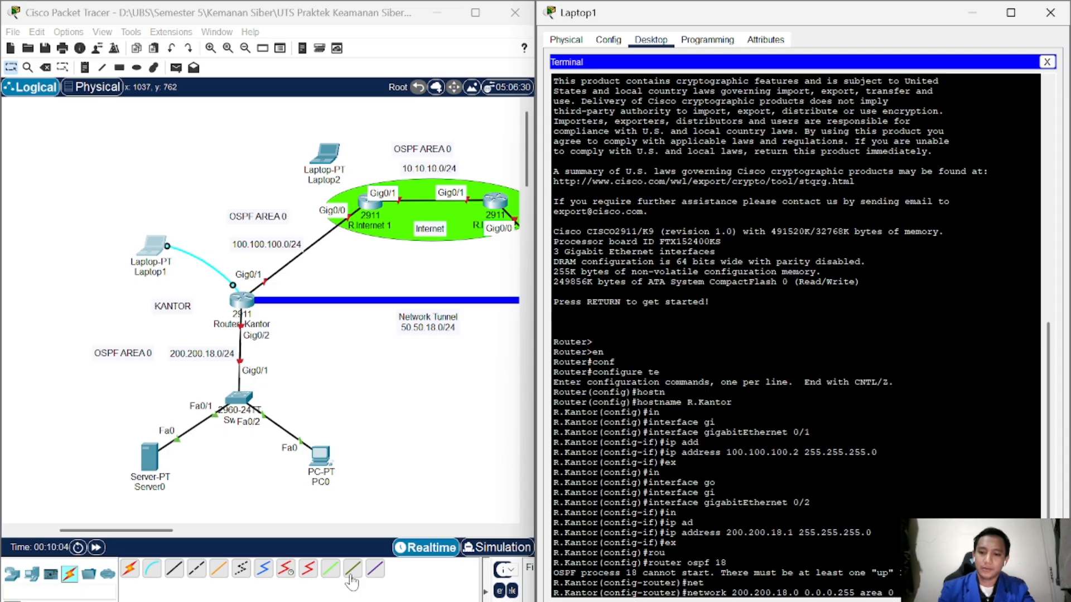
pyautogui.press('Return')
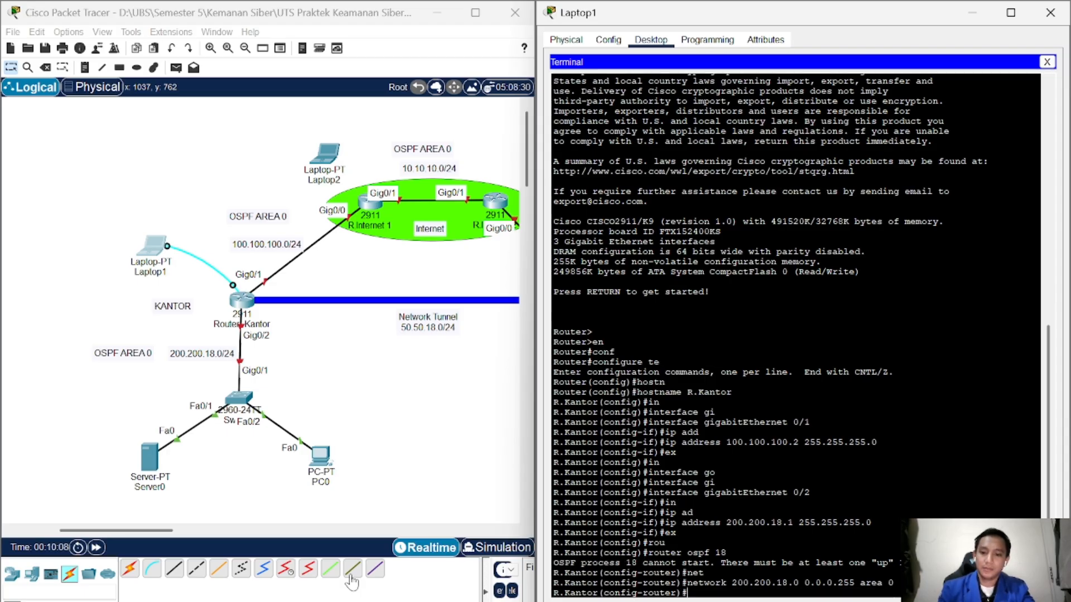
pyautogui.write('net')
pyautogui.press('Tab')
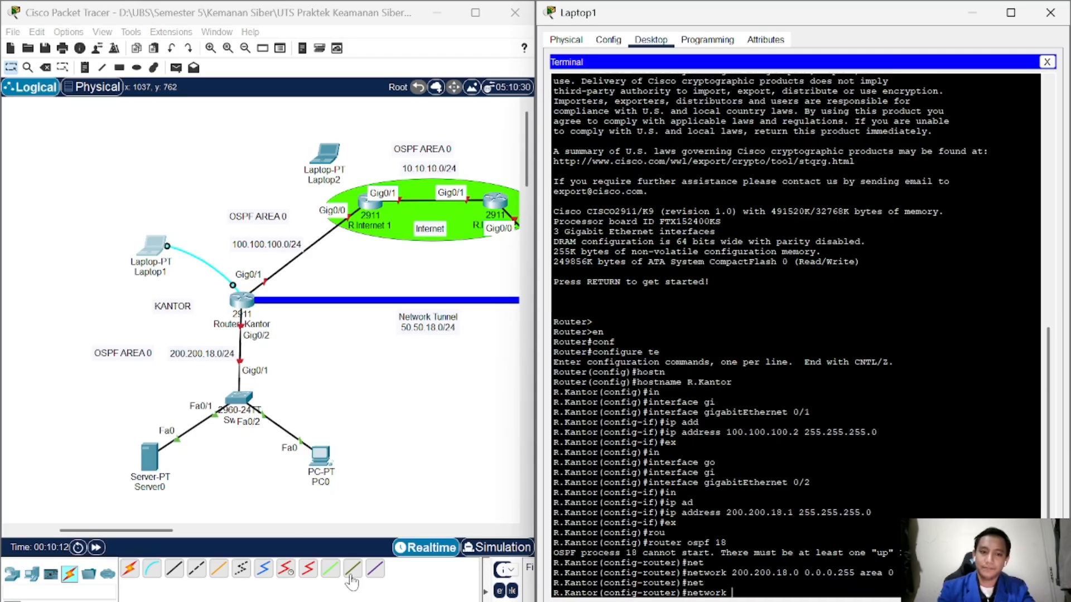
pyautogui.write('100.1')
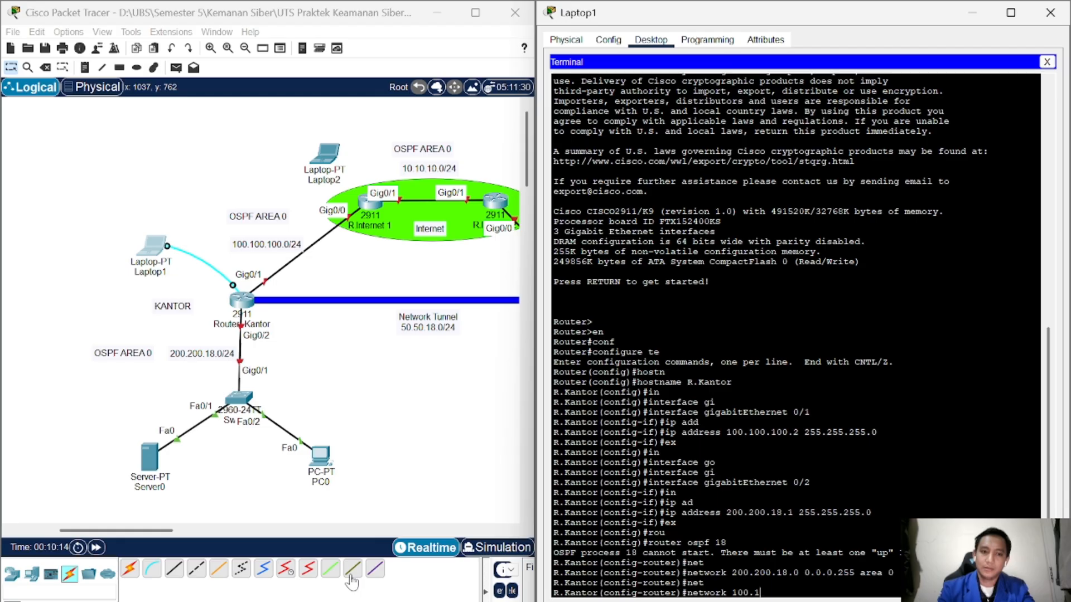
pyautogui.write('00.100.')
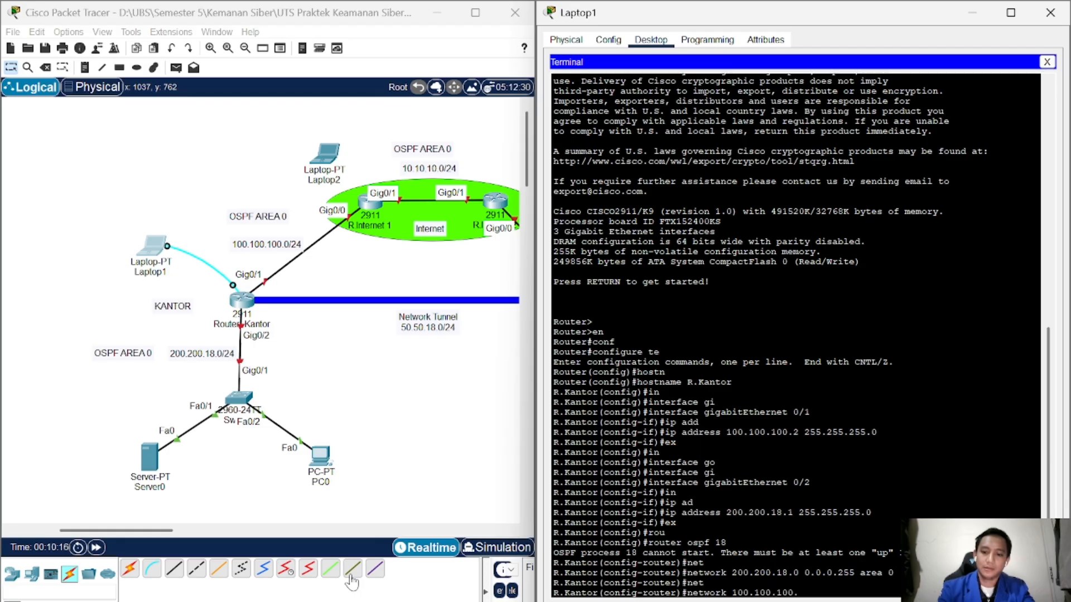
pyautogui.write('0 0.0.0.2')
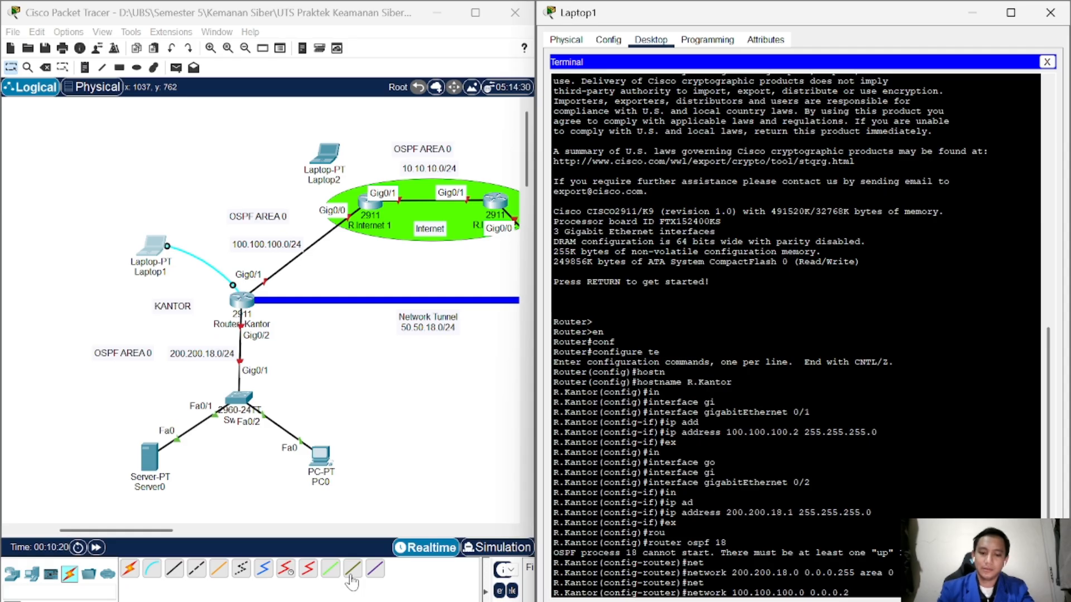
pyautogui.write('55 area 0')
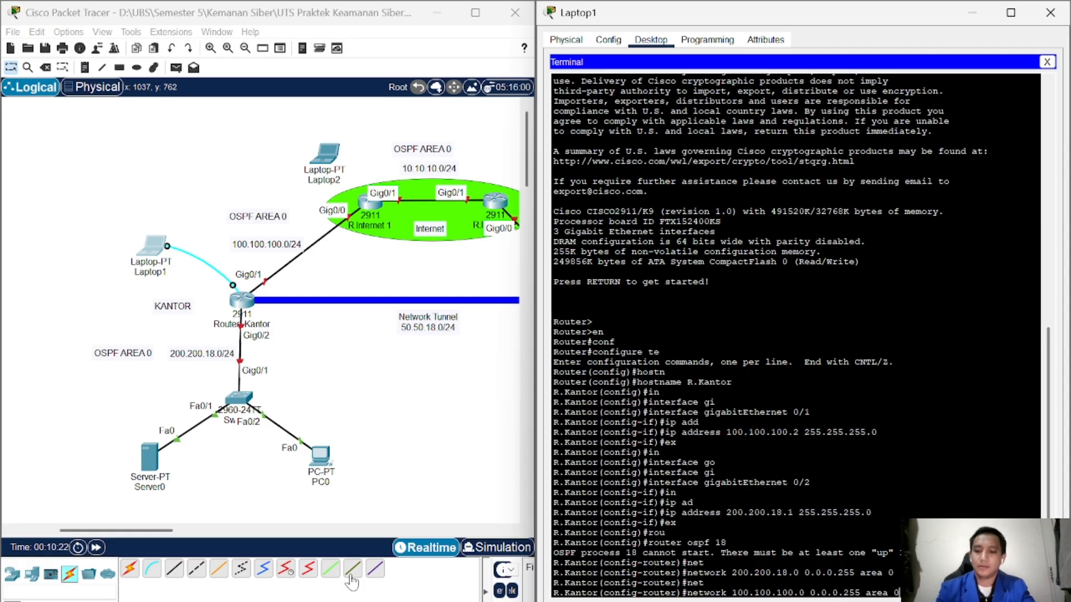
pyautogui.press('Return')
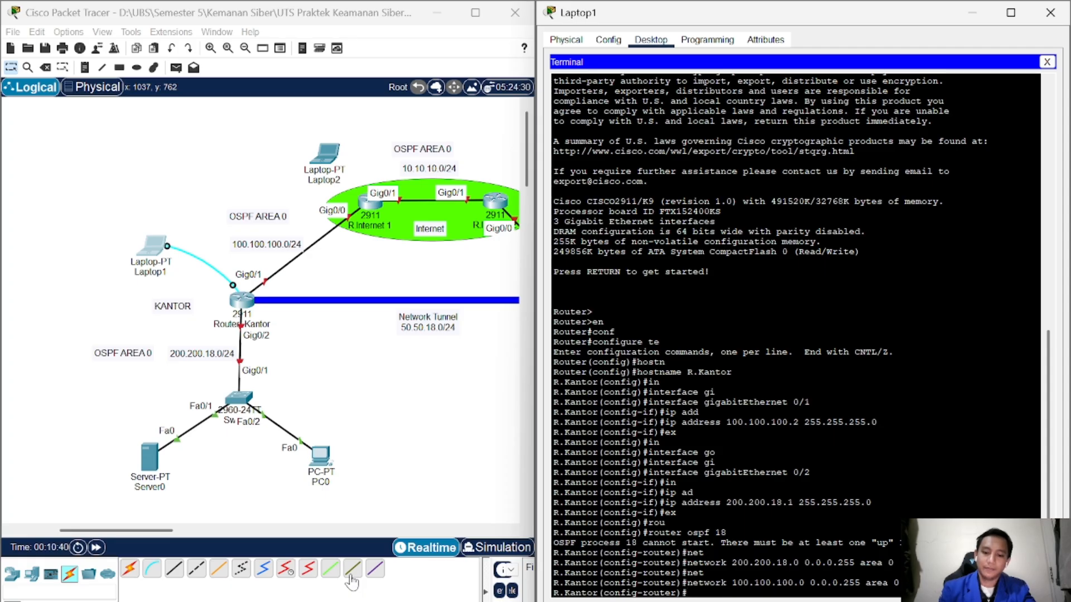
# Step: Leave OSPF configuration and bring up GigabitEthernet 0/1 with no shutdown
pyautogui.write('ex')
pyautogui.press('Tab')
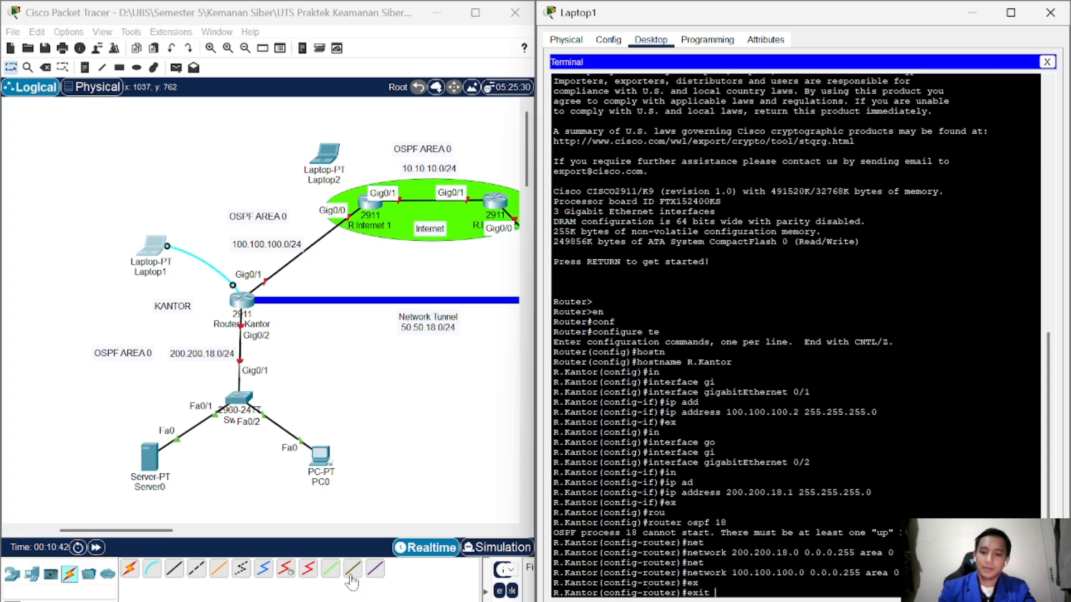
pyautogui.press('Return')
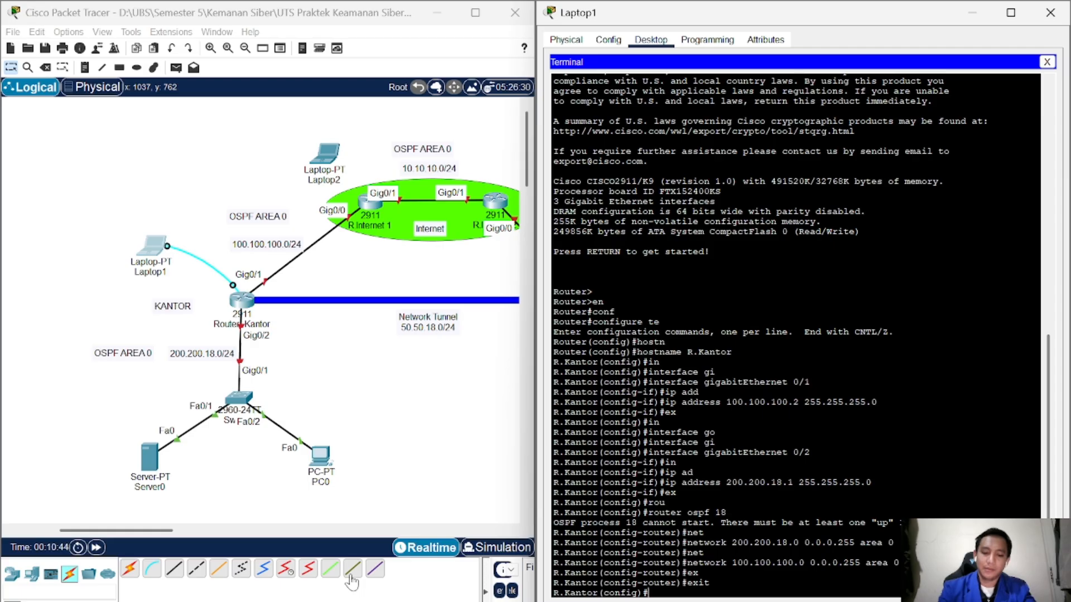
pyautogui.write('in')
pyautogui.press('Tab')
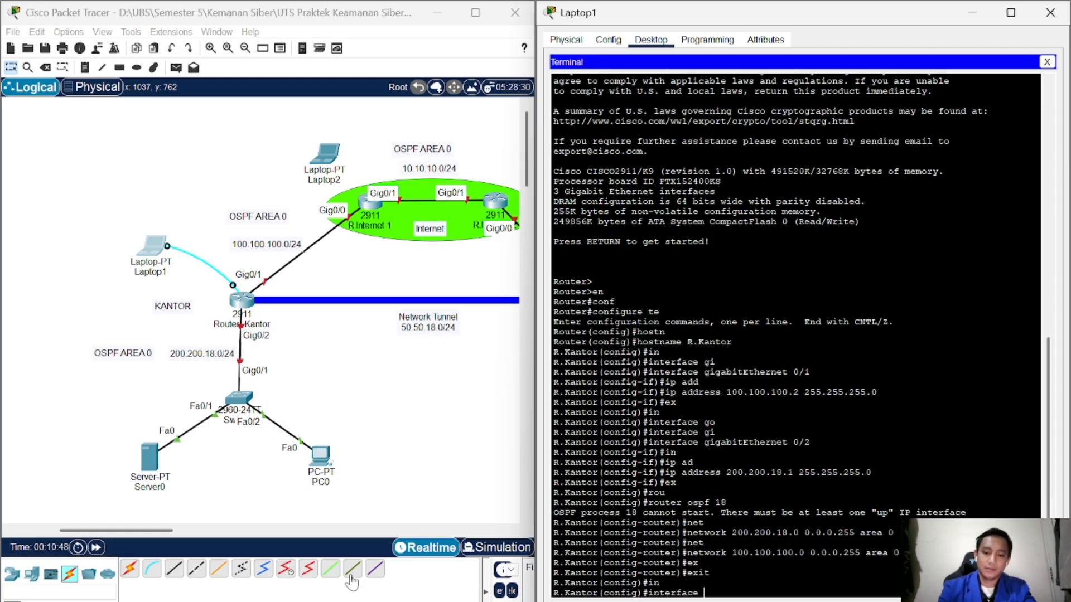
pyautogui.write('g')
pyautogui.press('Tab')
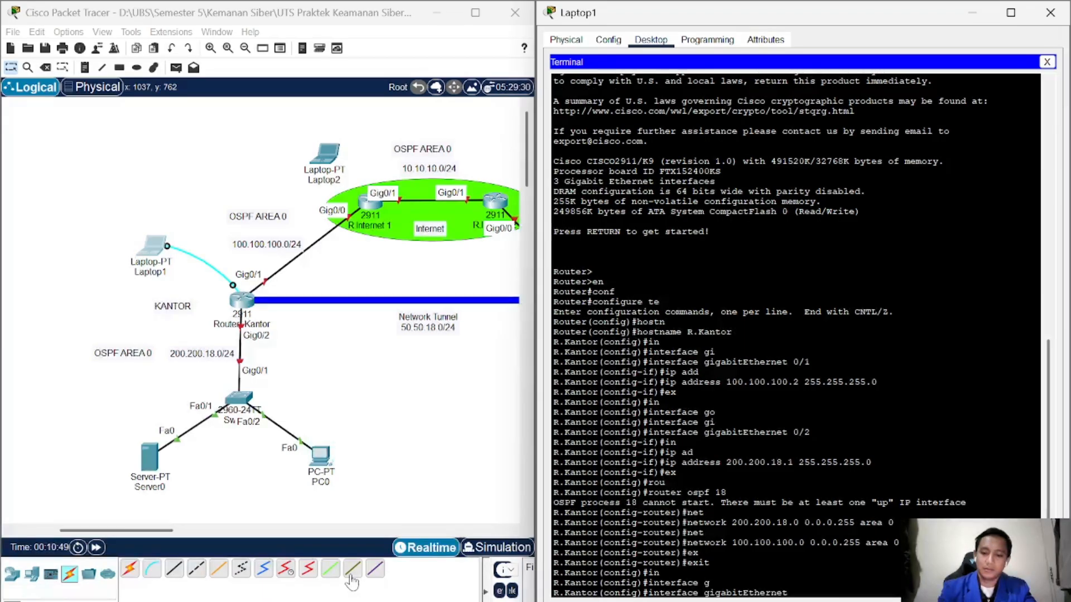
pyautogui.write('0/1')
pyautogui.press('Return')
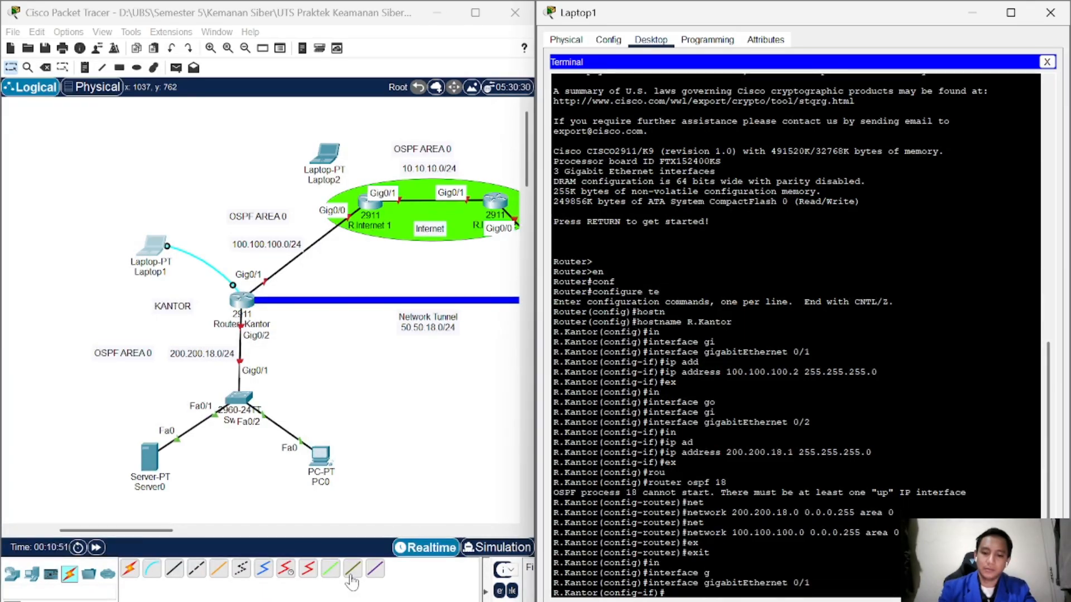
pyautogui.write('no shu')
pyautogui.press('Tab')
pyautogui.press('Return')
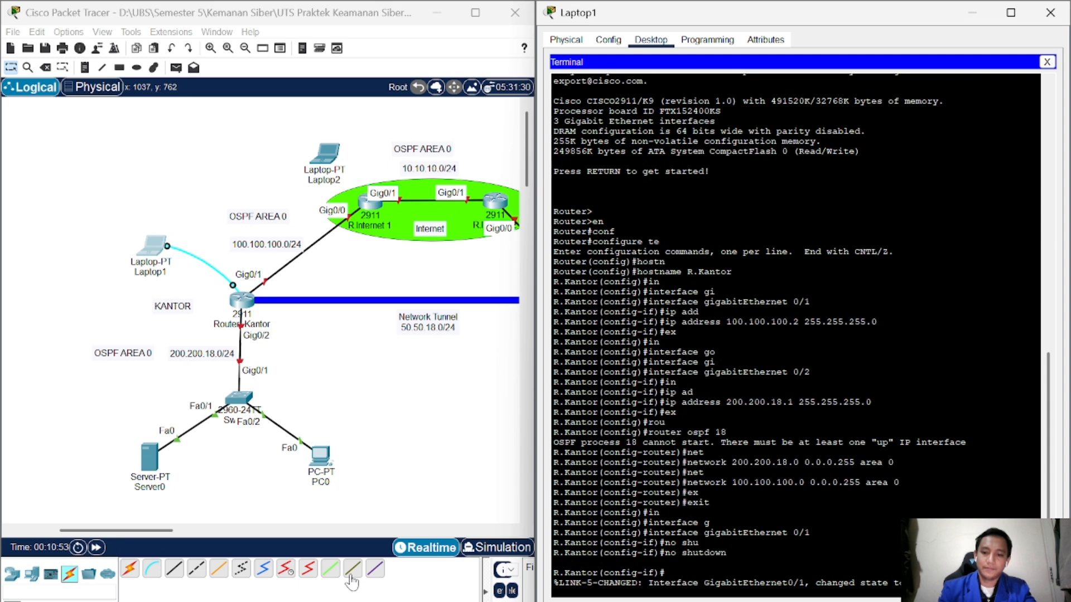
pyautogui.press('Return')
pyautogui.write('ex')
pyautogui.press('Return')
# Step: Bring up GigabitEthernet 0/2 with no shutdown
pyautogui.write('ex')
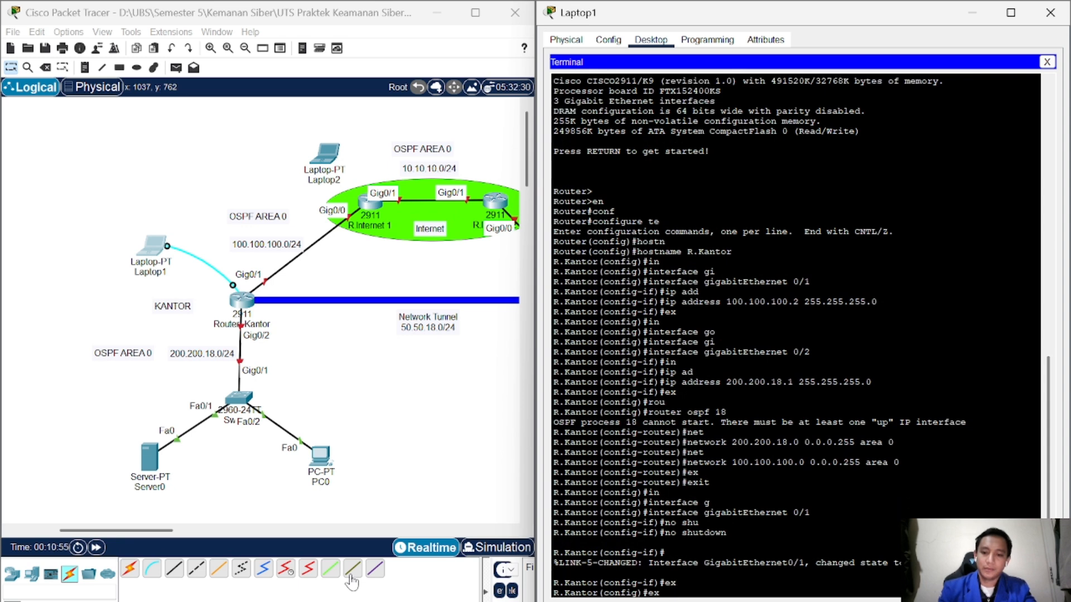
pyautogui.press('Up')
pyautogui.press('Up')
pyautogui.press('Up')
pyautogui.press('BackSpace')
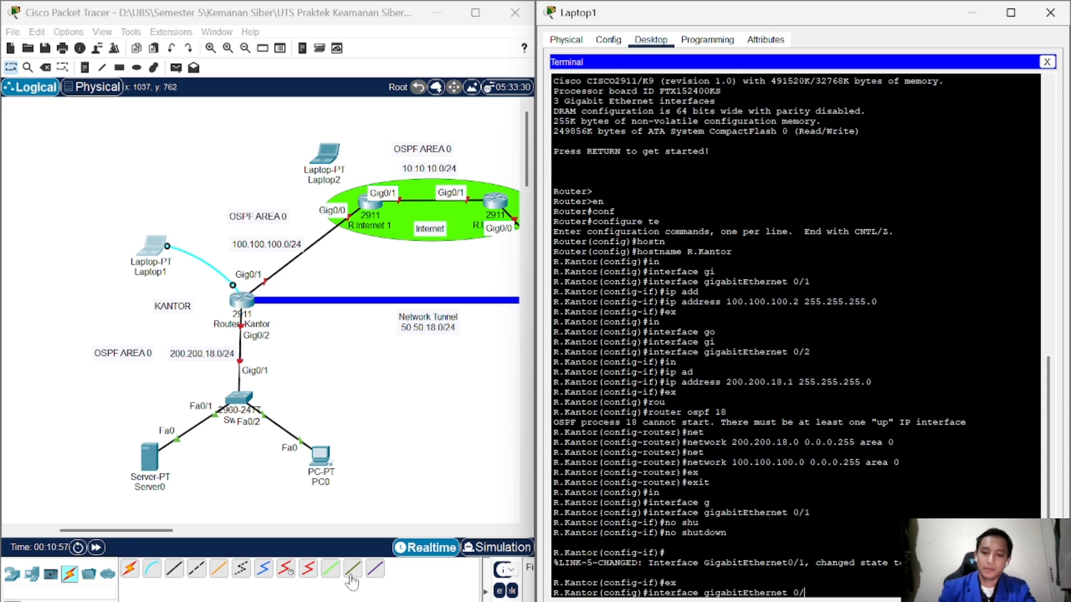
pyautogui.write('2')
pyautogui.press('Return')
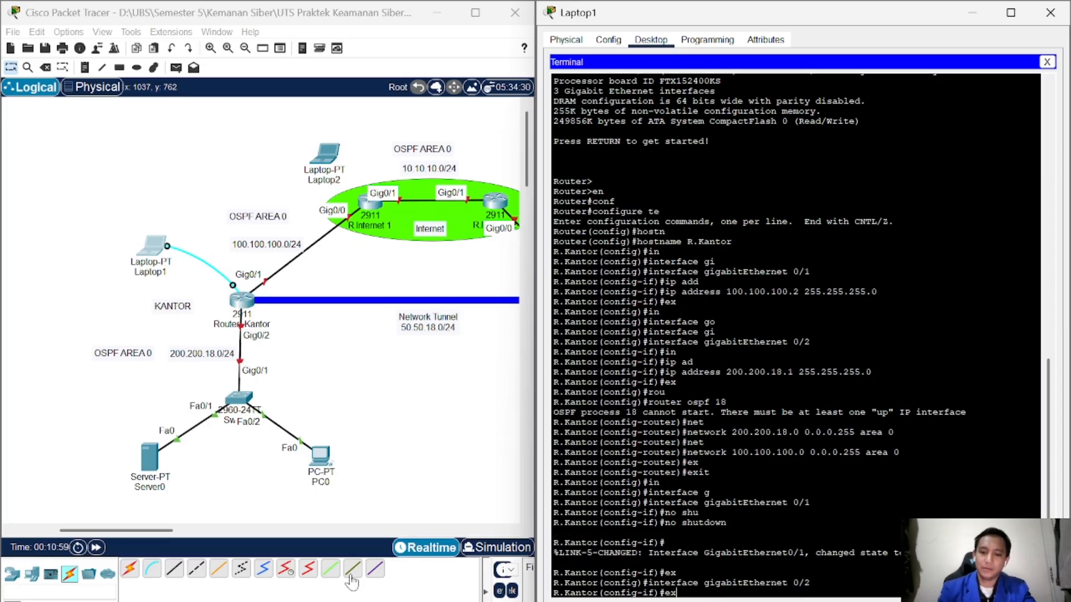
pyautogui.write('no shutdown')
pyautogui.press('Return')
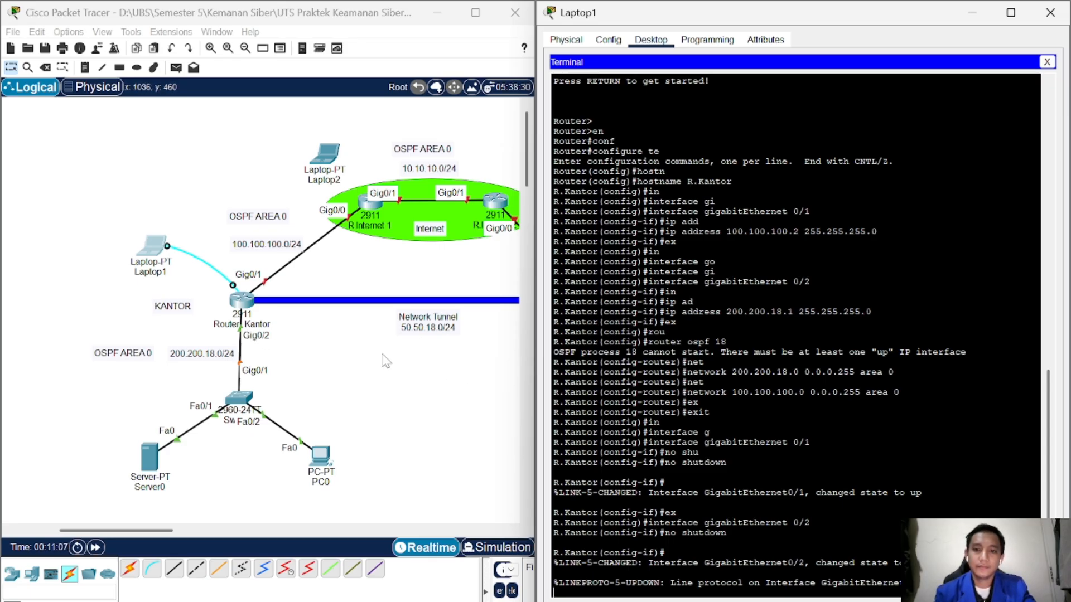
pyautogui.press('Return')
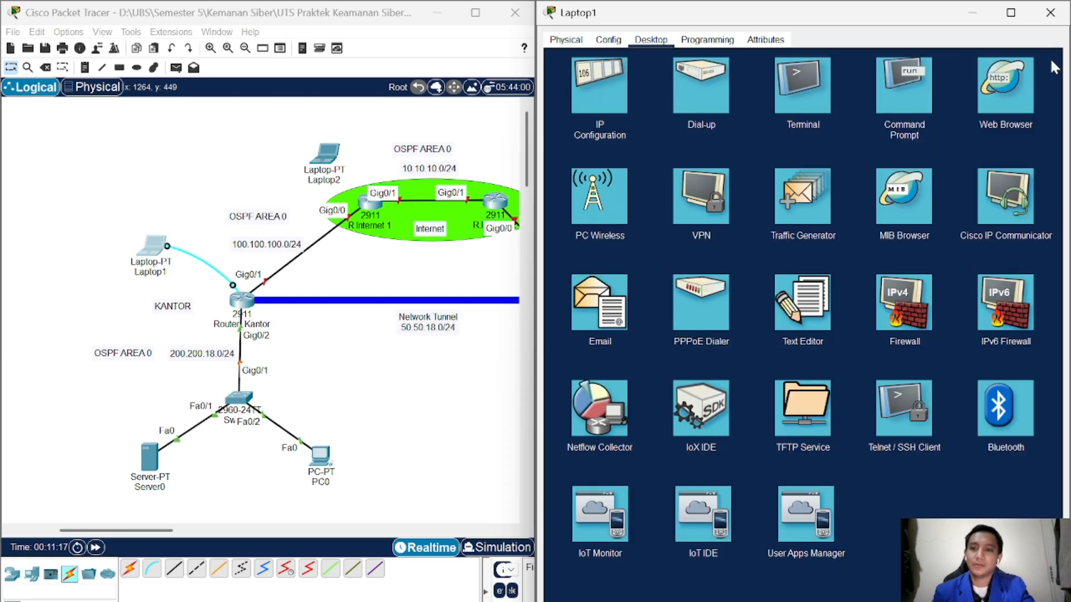
# Step: Close Laptop1's Terminal and its device window
pyautogui.click(1047, 62)
pyautogui.click(1050, 13)
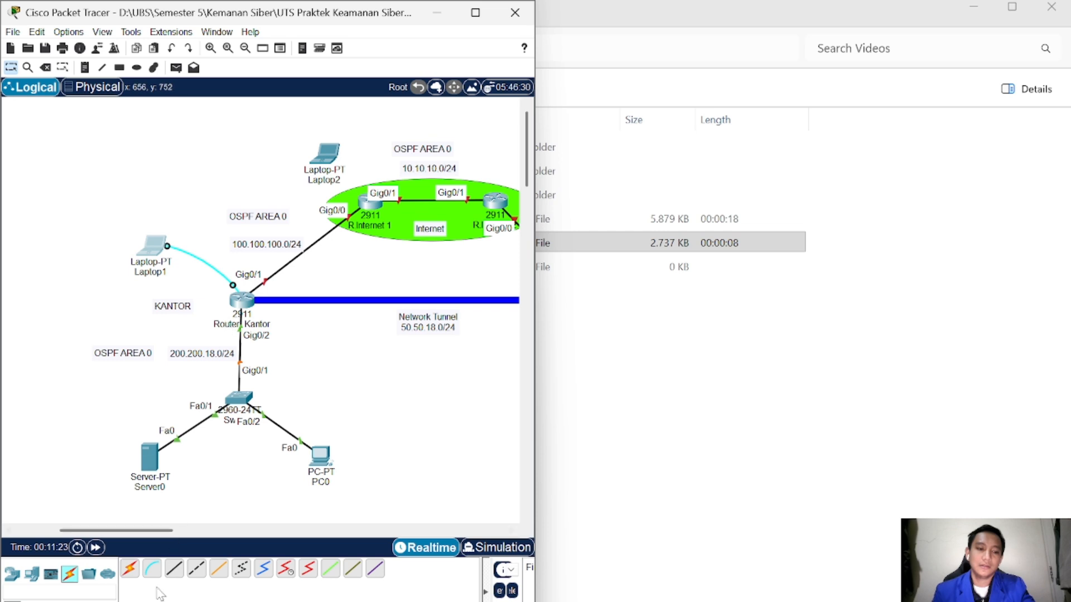
# Step: Run a console cable from Laptop2 to R.Internet 1's Console port, then open Laptop2
pyautogui.click(152, 568)
pyautogui.click(327, 157)
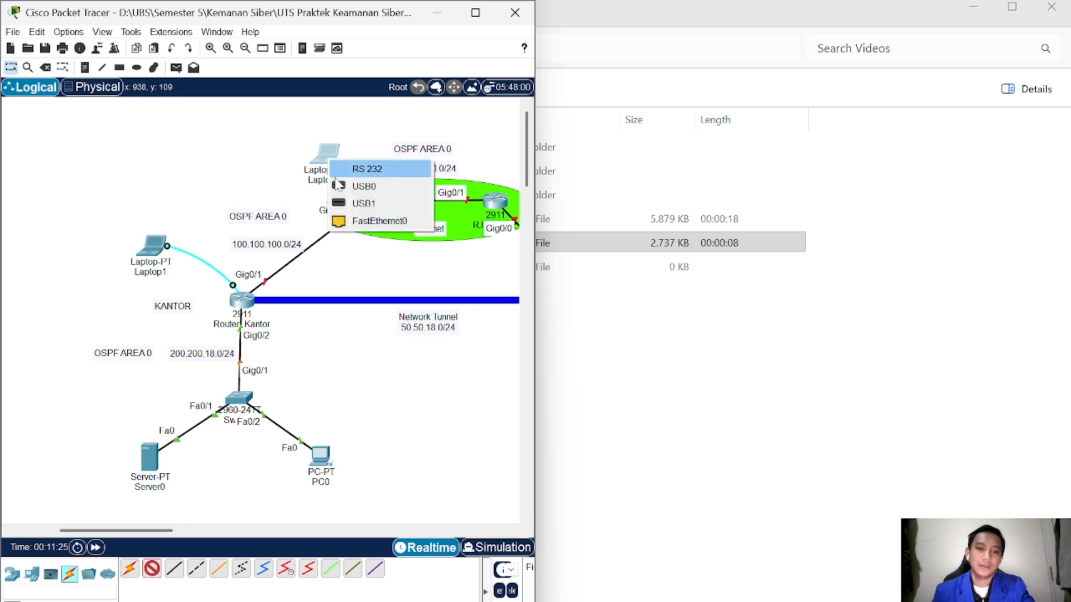
pyautogui.click(357, 169)
pyautogui.click(373, 206)
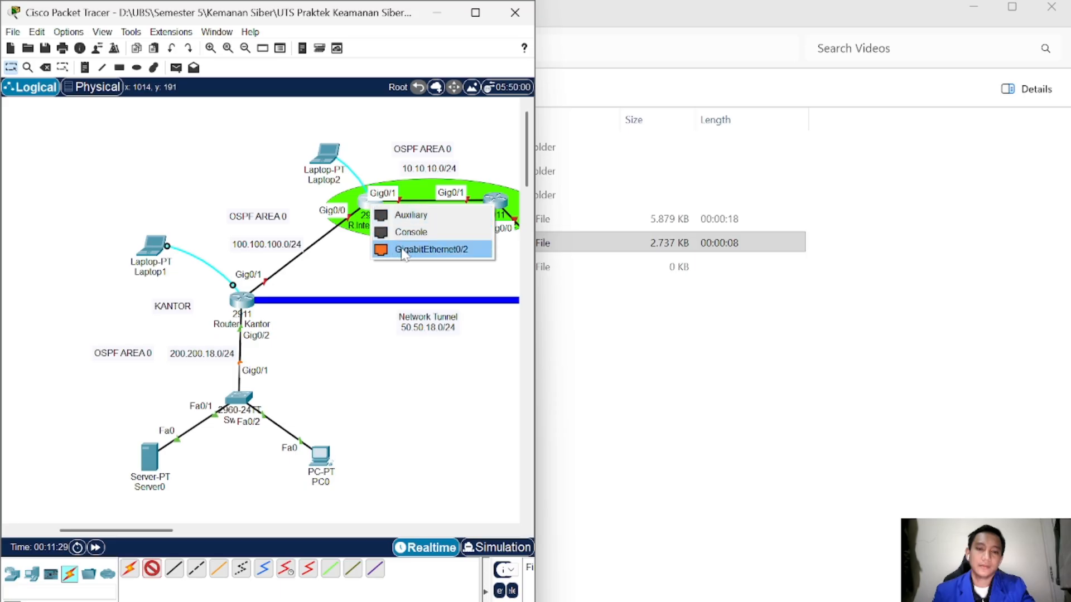
pyautogui.click(405, 233)
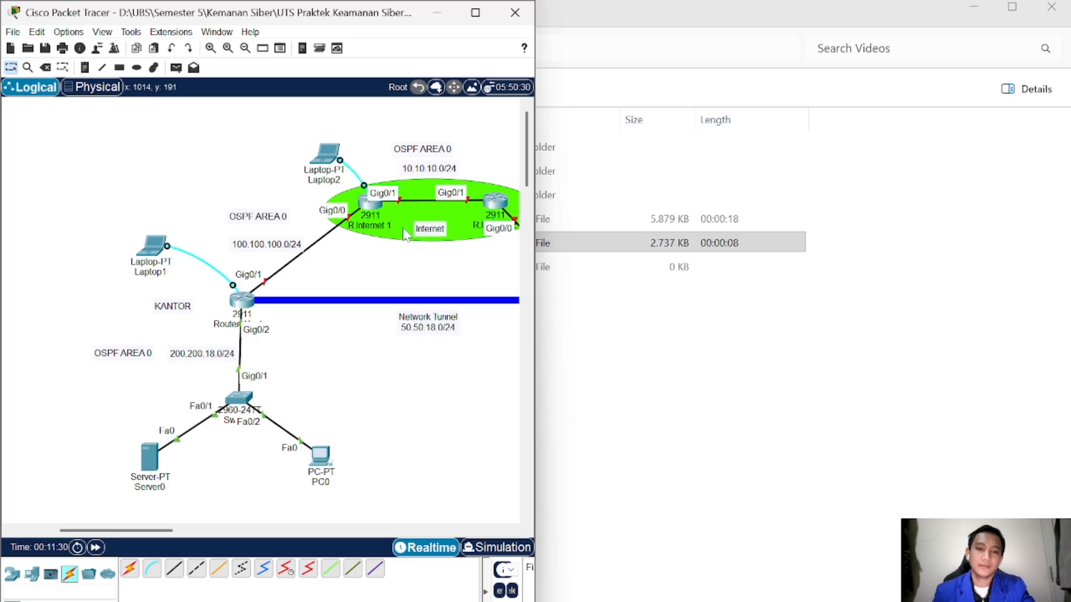
pyautogui.click(328, 154)
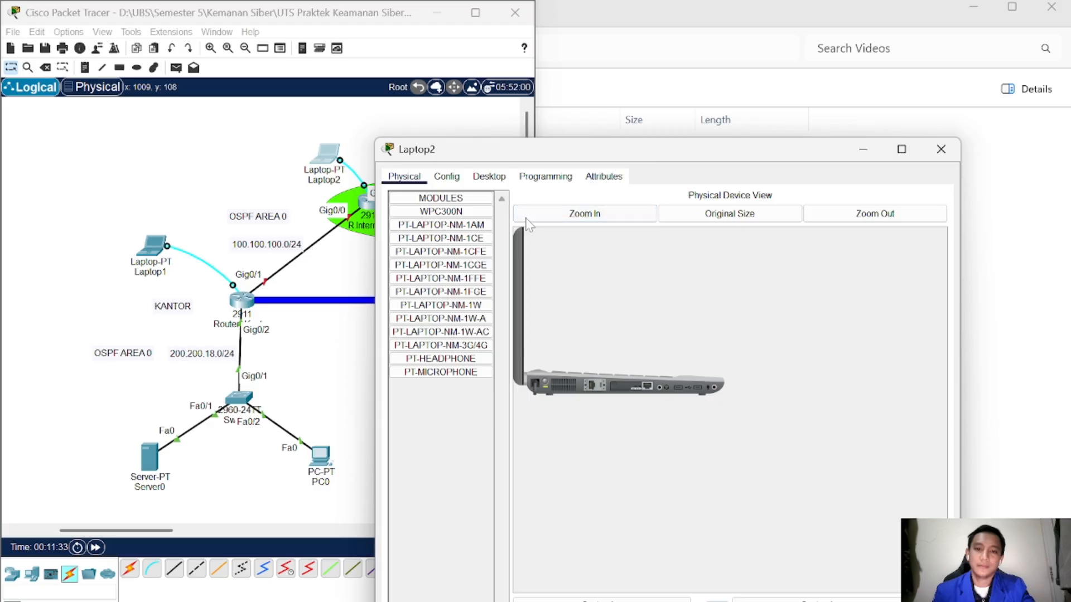
# Step: Open Laptop2's Terminal docked right and enter privileged mode on the router
pyautogui.moveTo(751, 149); pyautogui.dragTo(1070, 196)
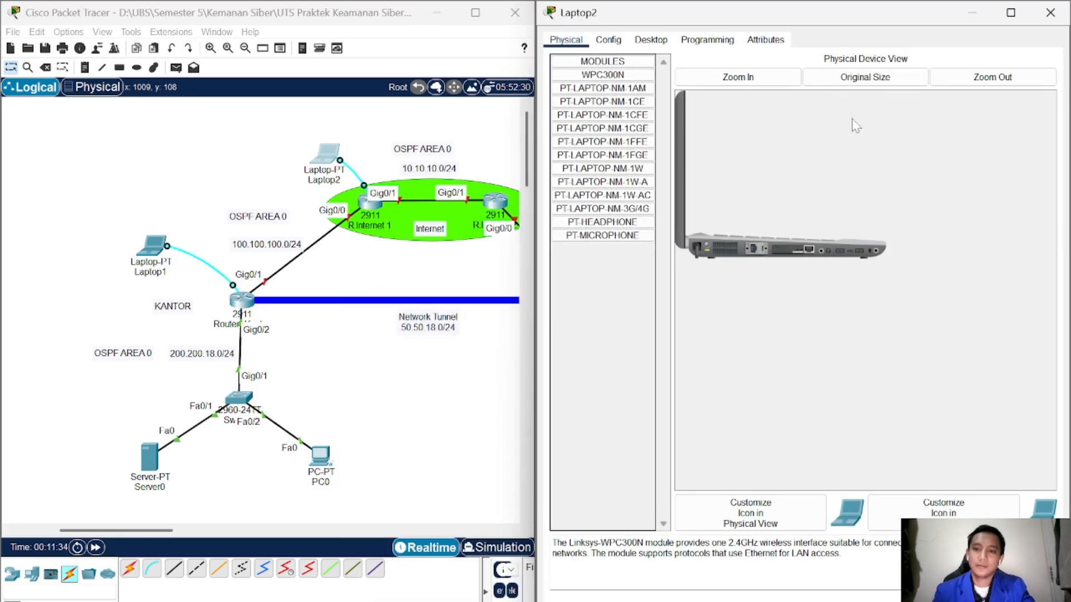
pyautogui.click(658, 42)
pyautogui.click(810, 105)
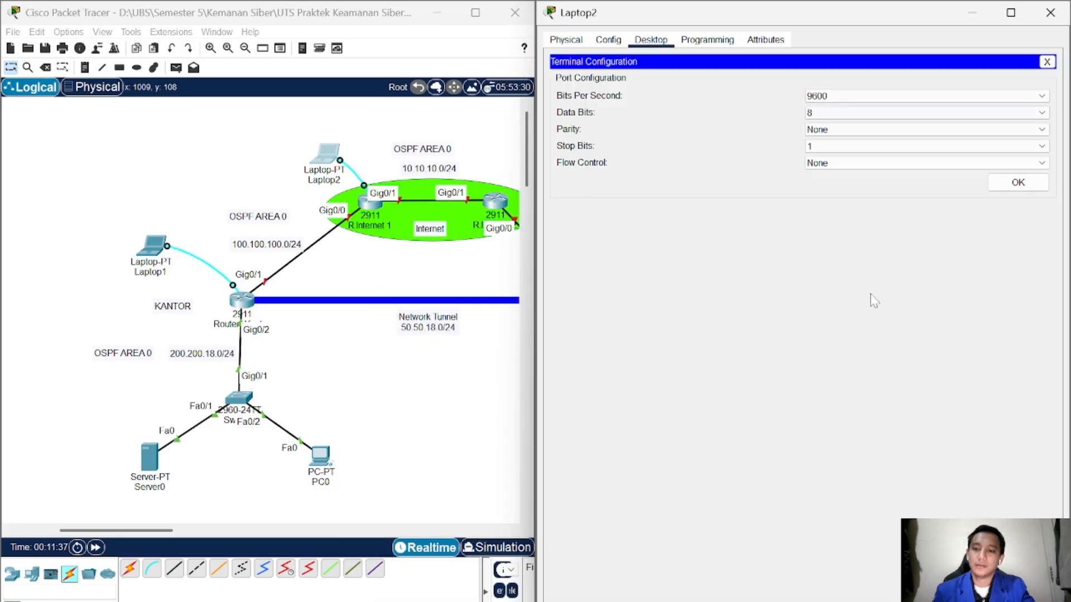
pyautogui.click(1018, 183)
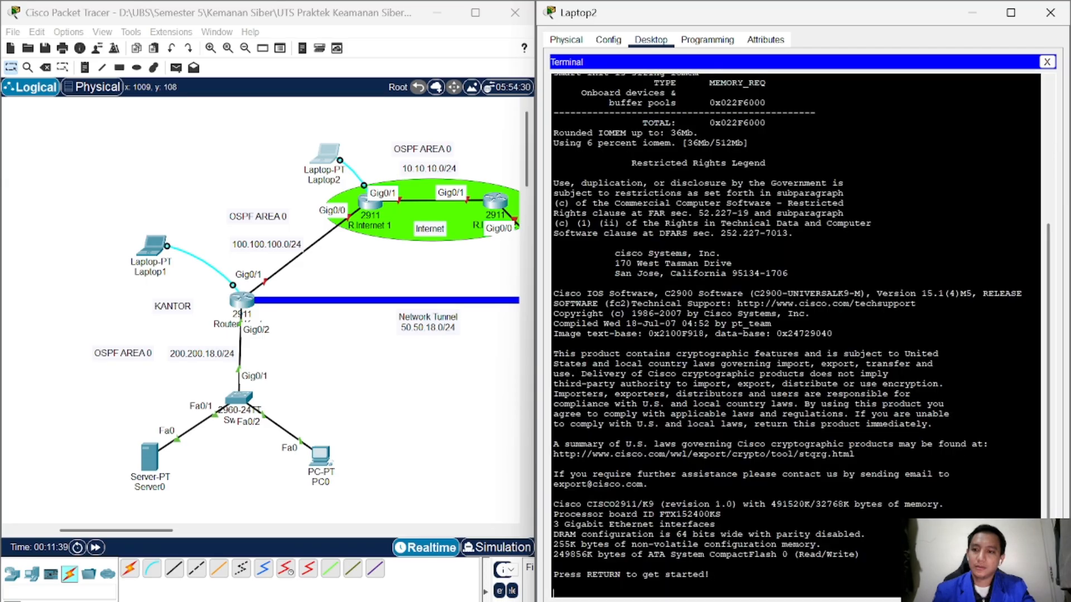
pyautogui.press('Return')
pyautogui.write('en')
pyautogui.press('Return')
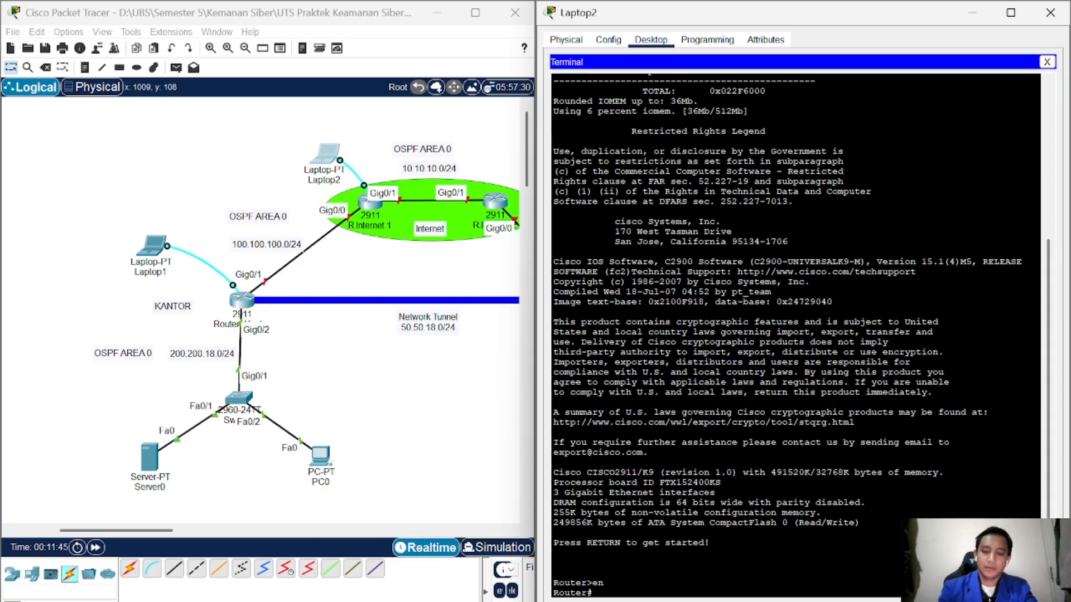
# Step: Enter global configuration and set the hostname to R.Internet_1
pyautogui.write('c')
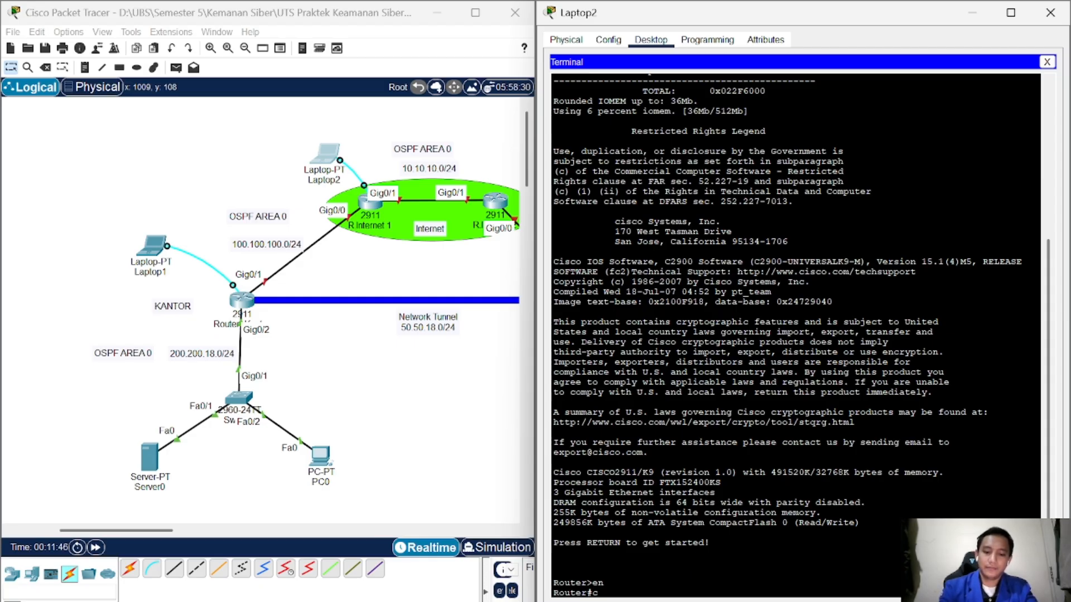
pyautogui.write('onf')
pyautogui.press('Tab')
pyautogui.write('t')
pyautogui.press('Return')
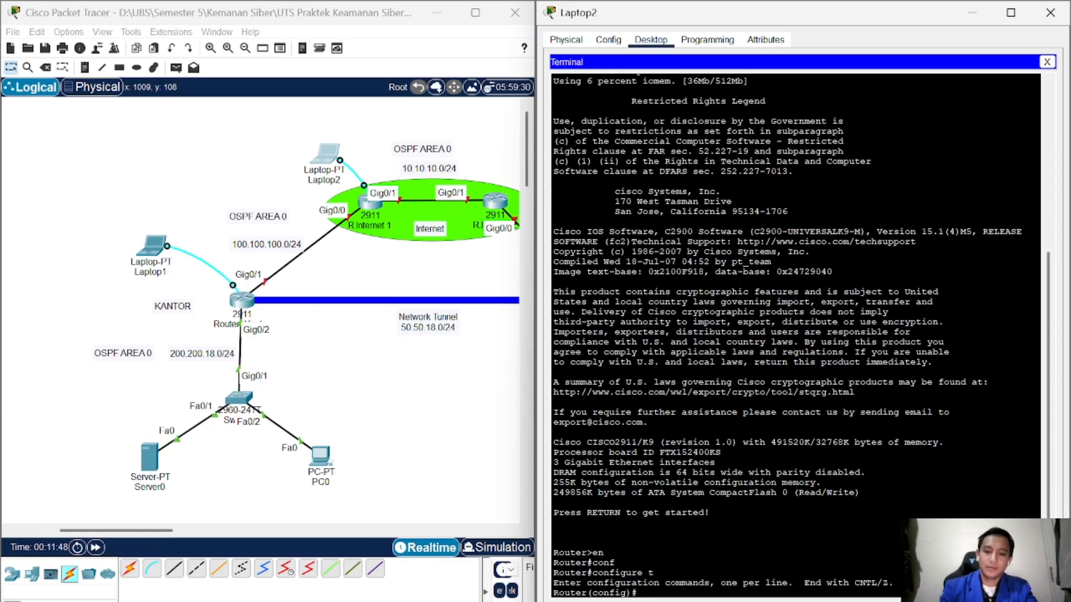
pyautogui.write('host')
pyautogui.press('Tab')
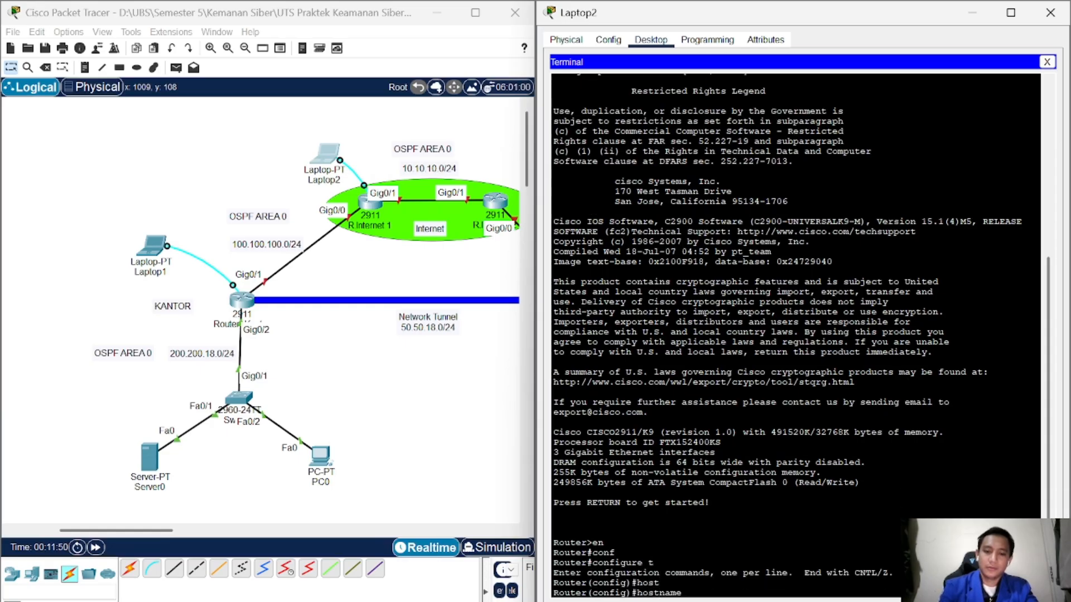
pyautogui.write('R.Internet')
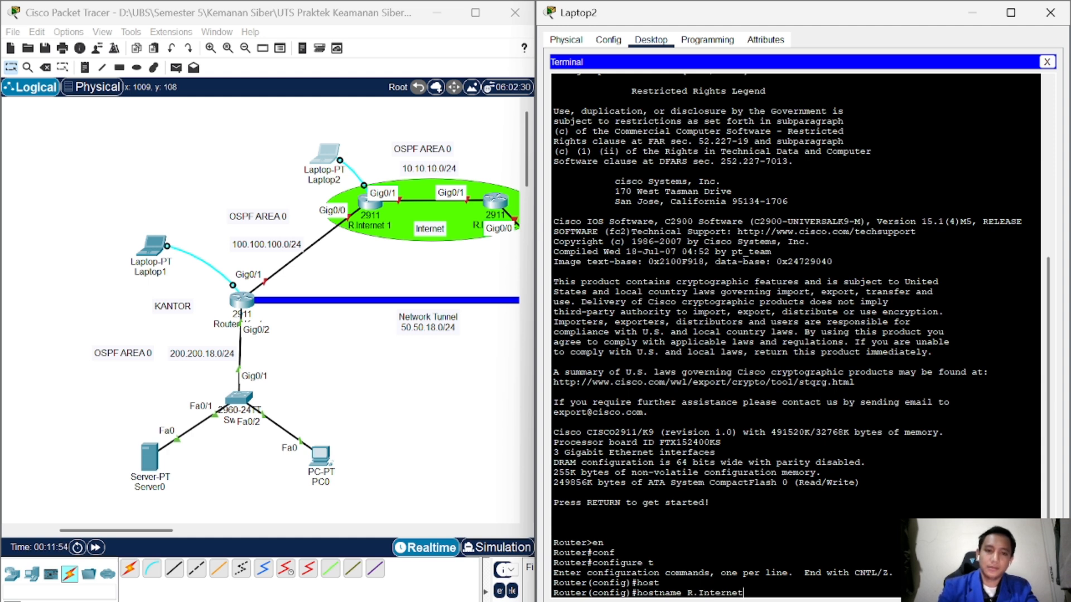
pyautogui.write(' 1')
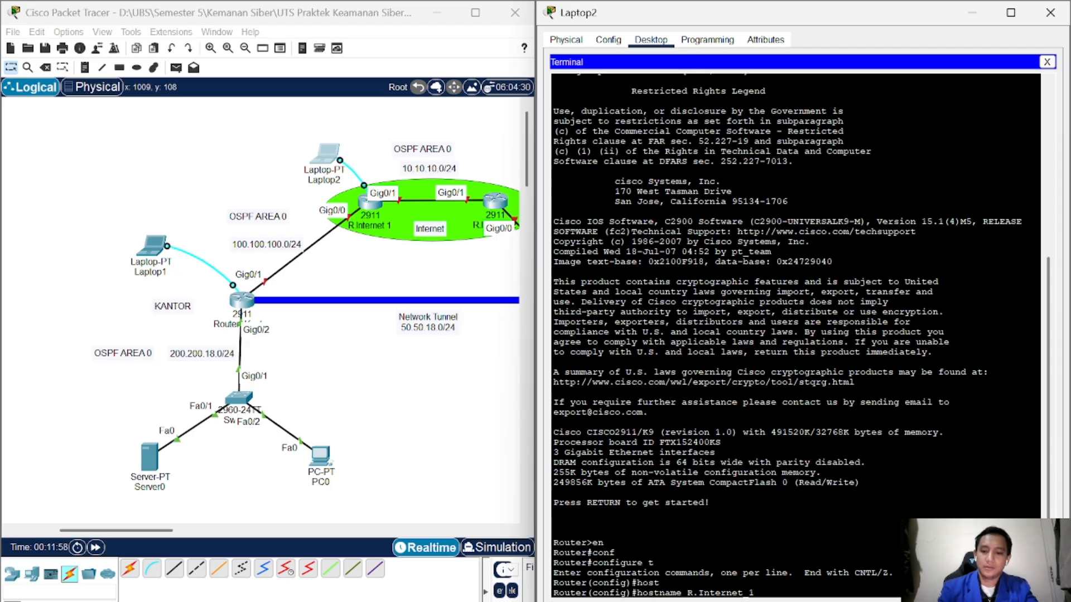
pyautogui.press('Return')
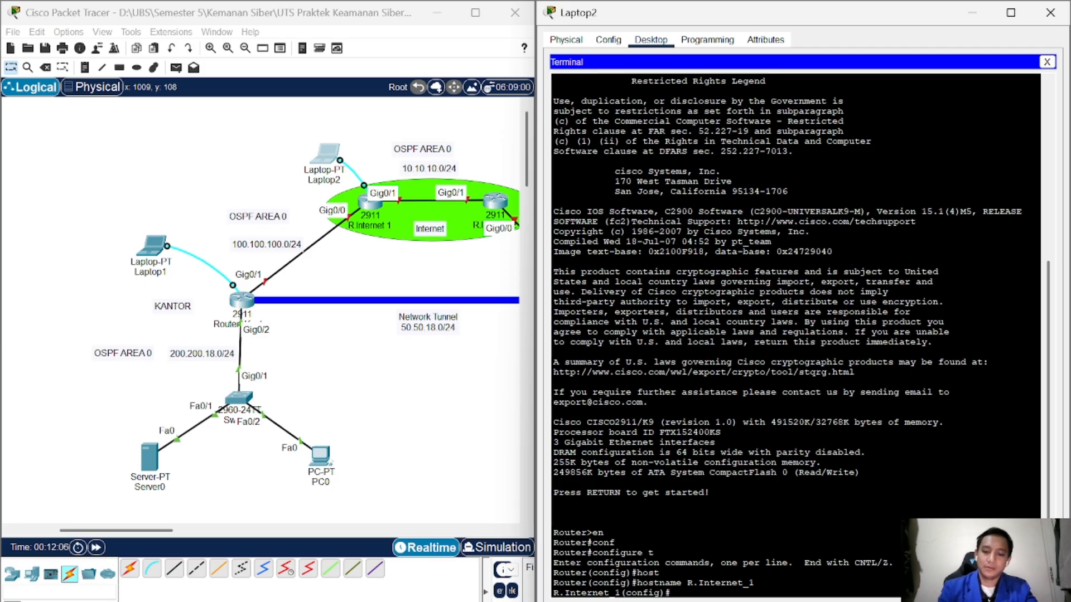
# Step: Assign 100.100.100.1 255.255.255.0 to interface GigabitEthernet 0/0
pyautogui.write('in')
pyautogui.press('Tab')
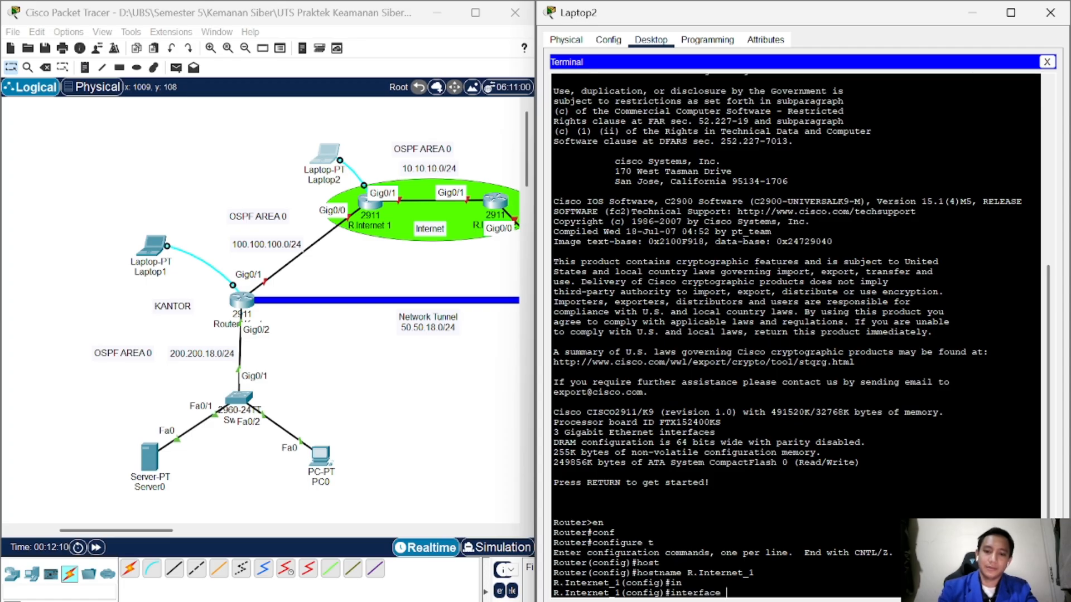
pyautogui.write('gig')
pyautogui.press('Tab')
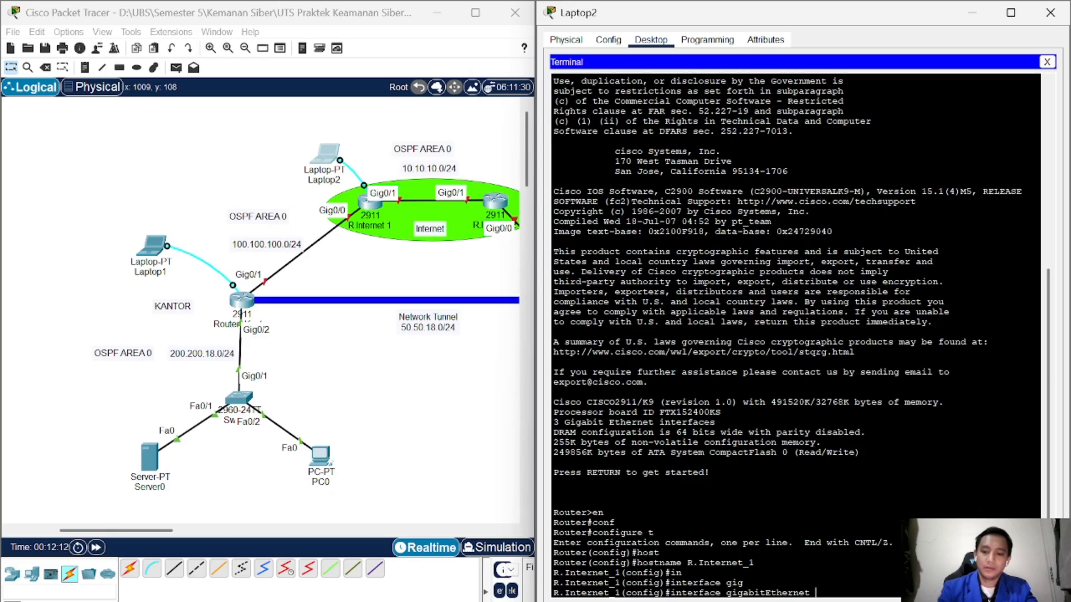
pyautogui.write('0/0')
pyautogui.press('Return')
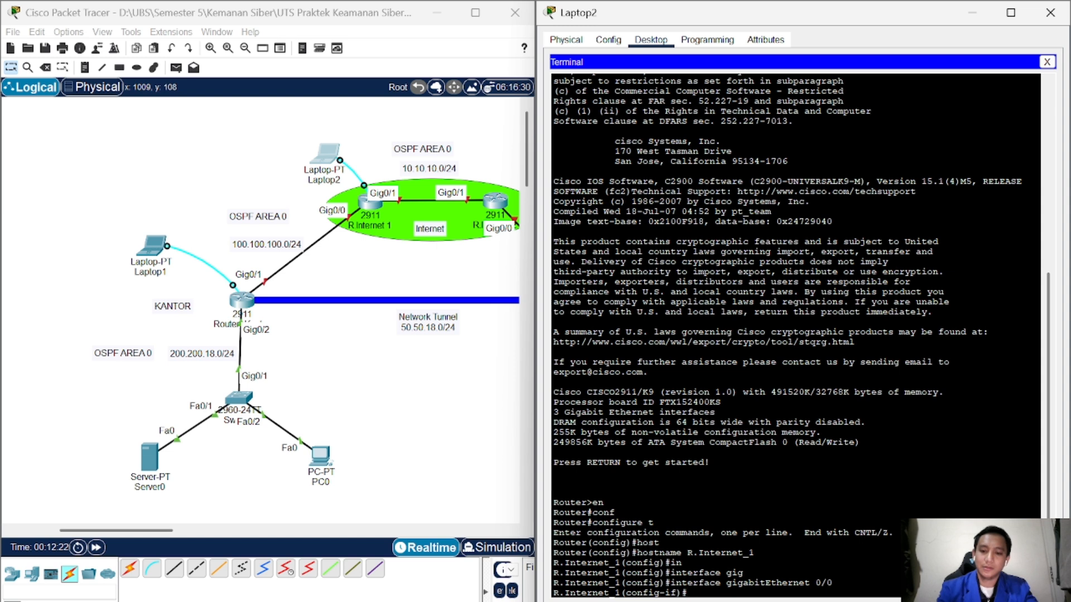
pyautogui.write('ip add')
pyautogui.press('Tab')
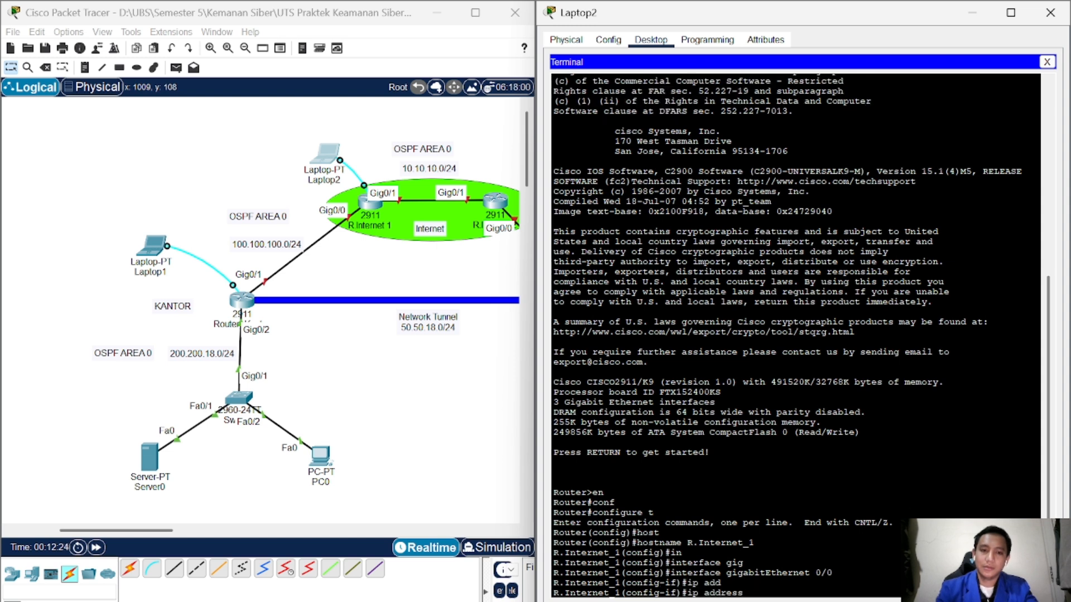
pyautogui.write('100.100.100.')
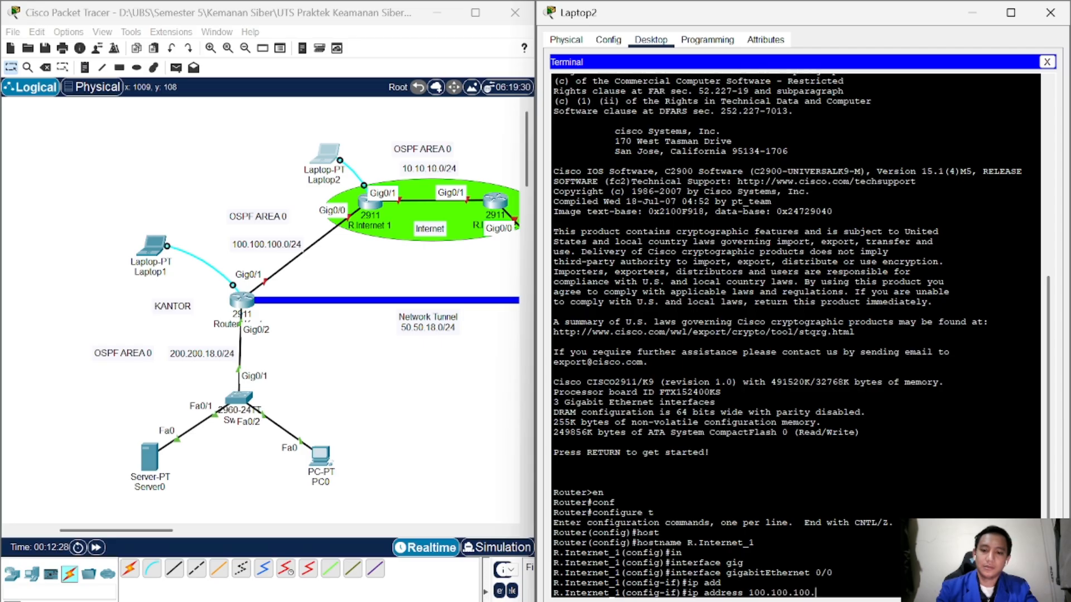
pyautogui.write('1 2')
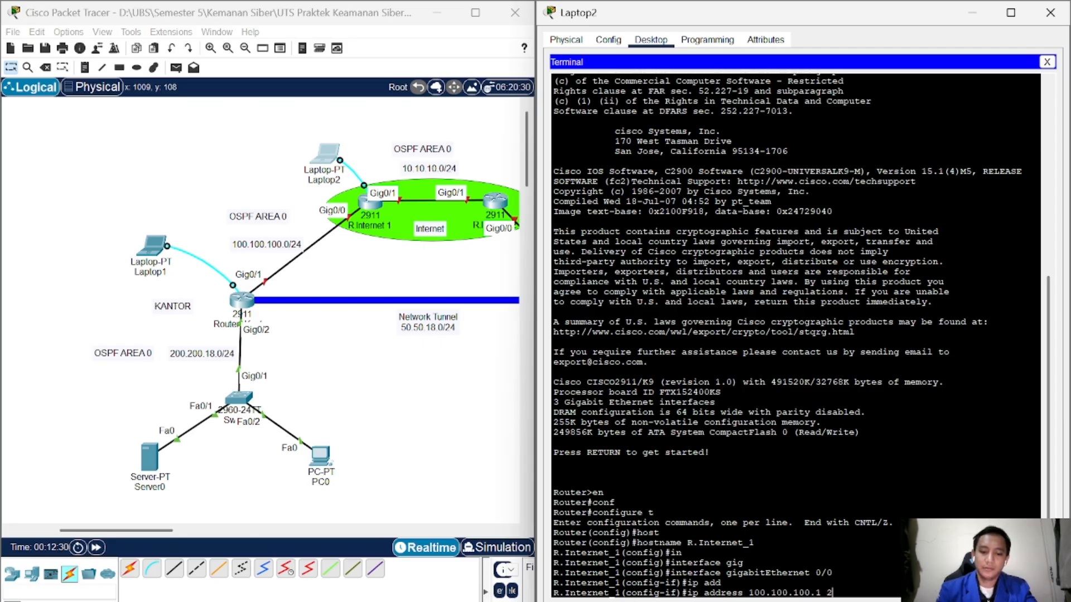
pyautogui.write('55.255.255.')
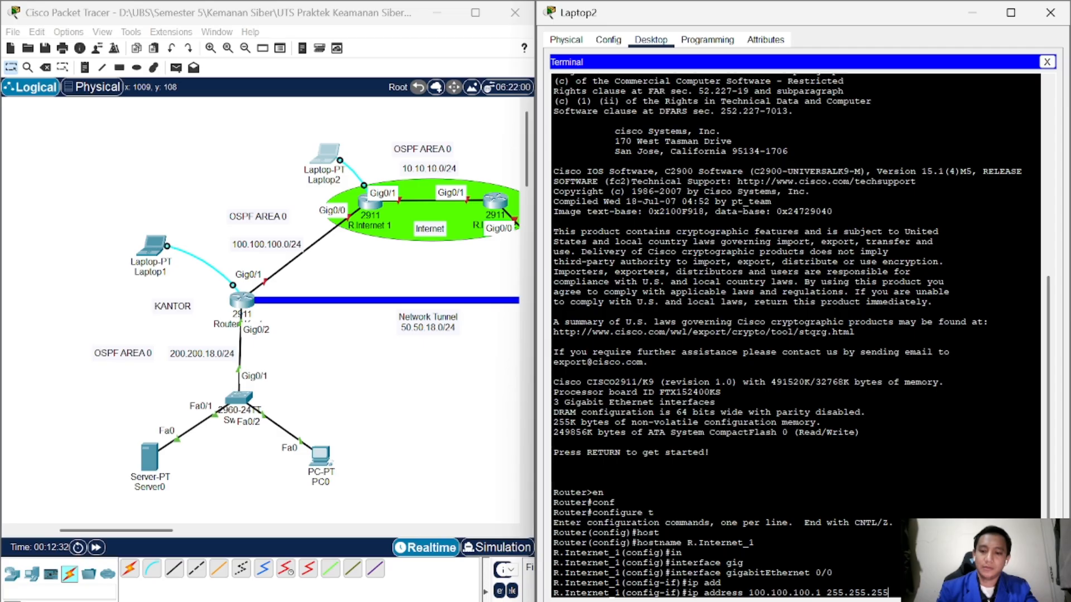
pyautogui.press('Return')
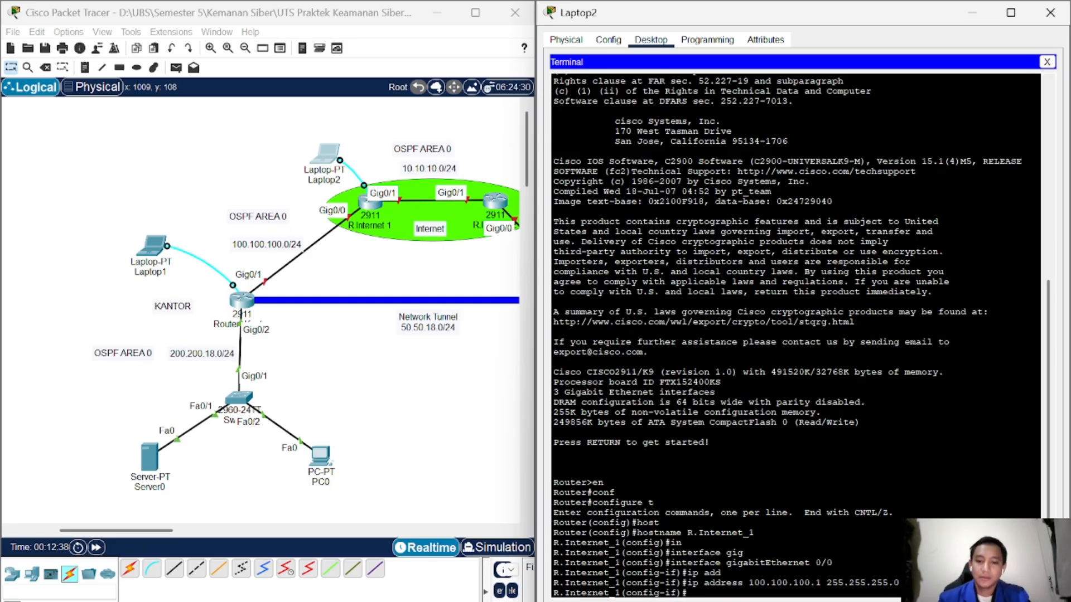
# Step: Bring GigabitEthernet 0/0 up with no shutdown and exit to global configuration
pyautogui.write('no')
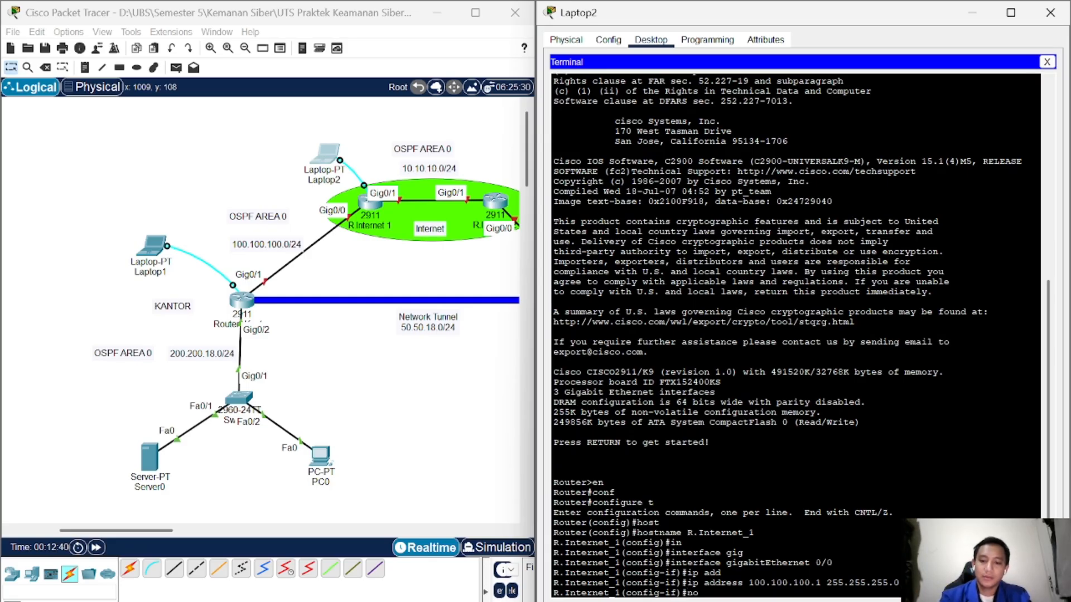
pyautogui.write(' sh')
pyautogui.press('Tab')
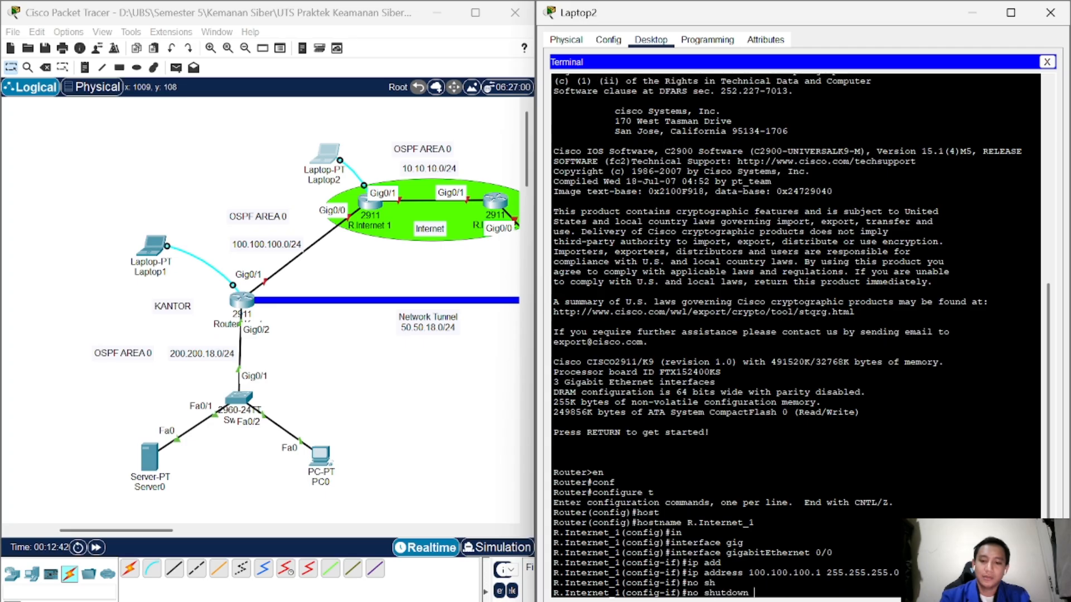
pyautogui.press('Return')
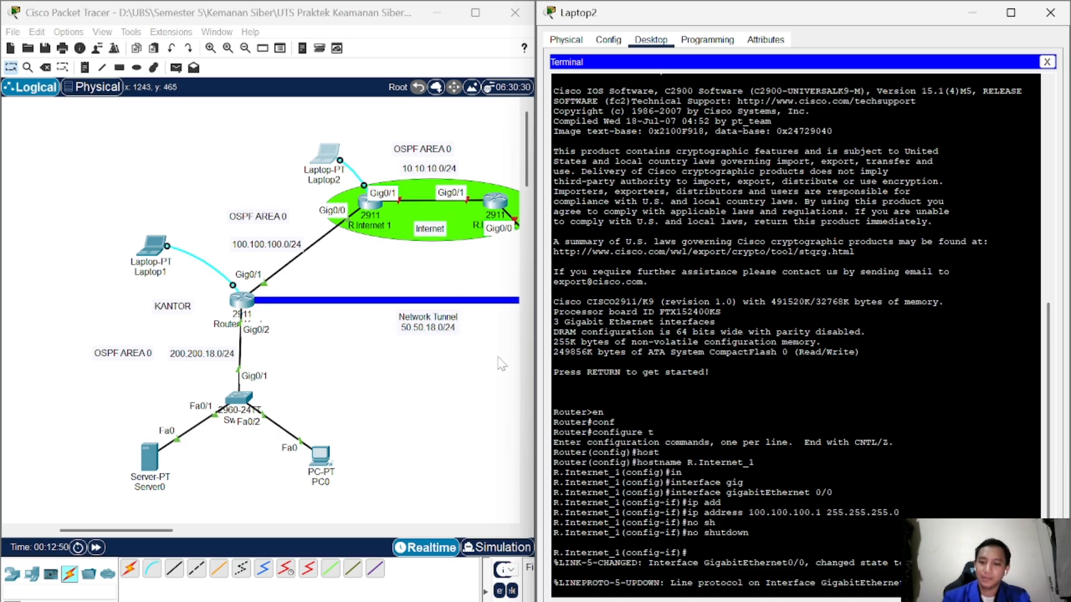
pyautogui.press('Return')
pyautogui.write('ex')
pyautogui.press('Return')
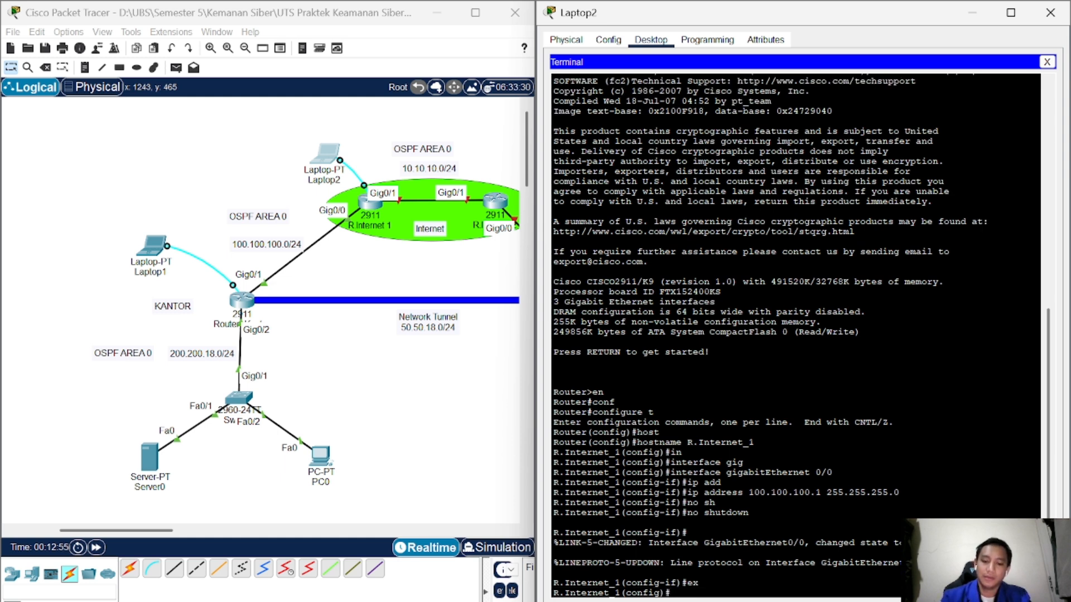
# Step: Assign 10.10.10.1 255.255.255.0 to interface GigabitEthernet 0/1
pyautogui.write('in')
pyautogui.press('Tab')
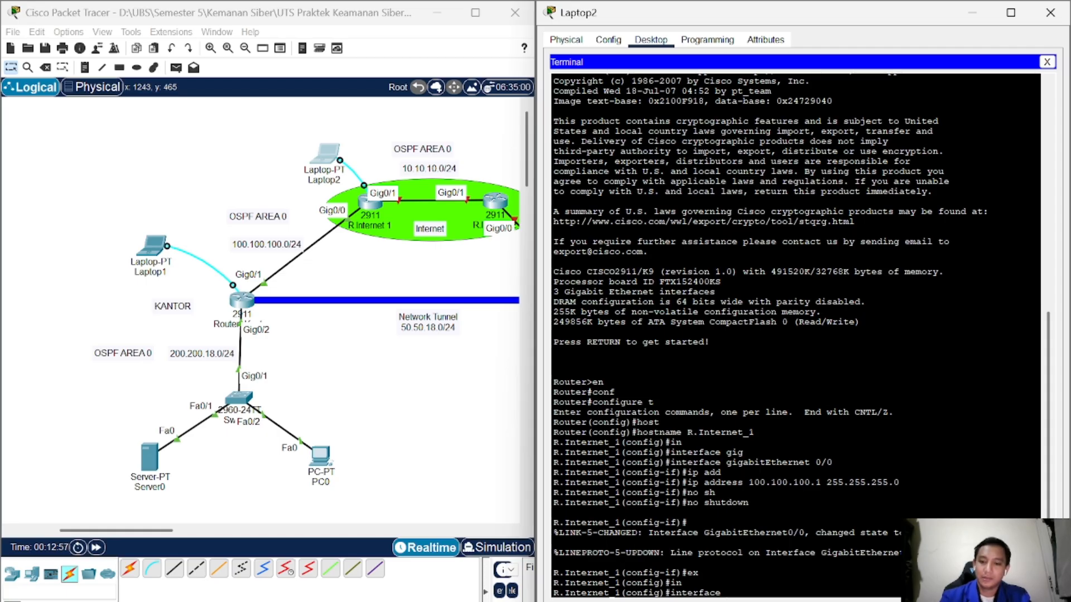
pyautogui.write('gig')
pyautogui.press('Tab')
pyautogui.write('0/1')
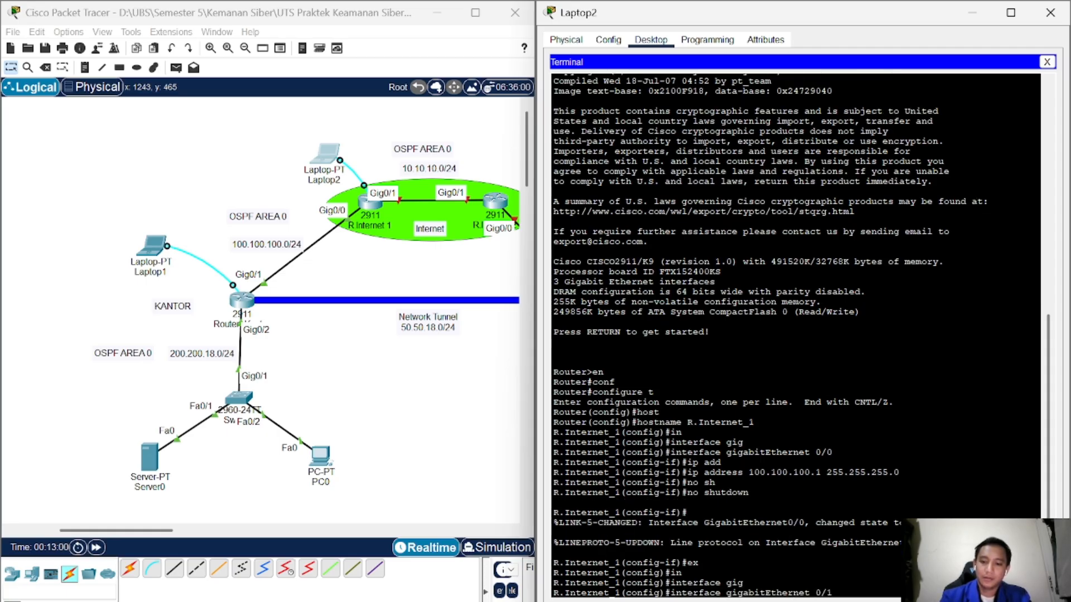
pyautogui.press('Return')
pyautogui.write('ip')
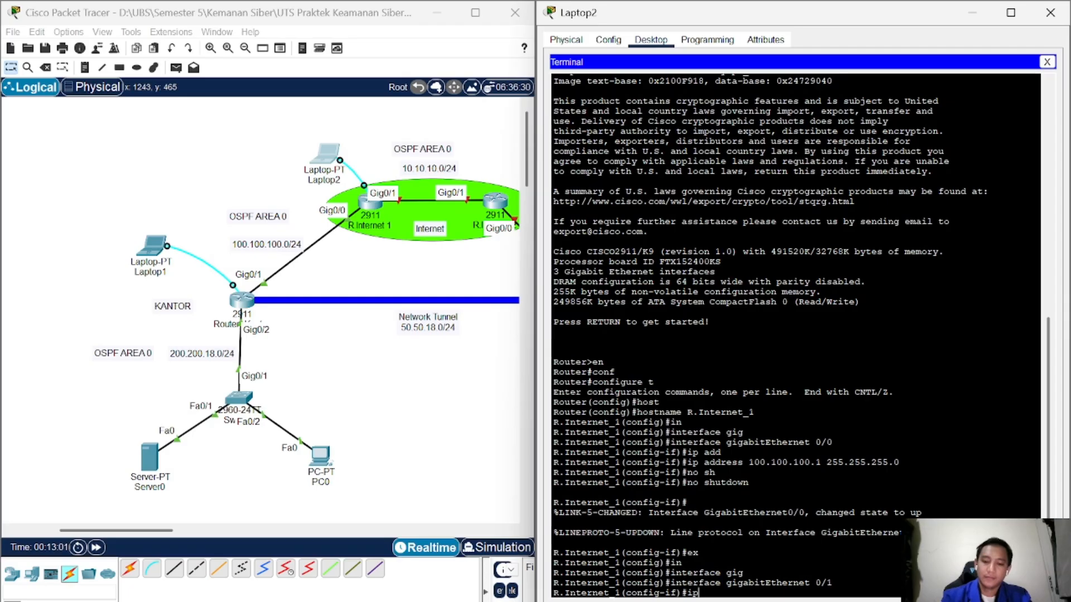
pyautogui.write(' add')
pyautogui.press('Tab')
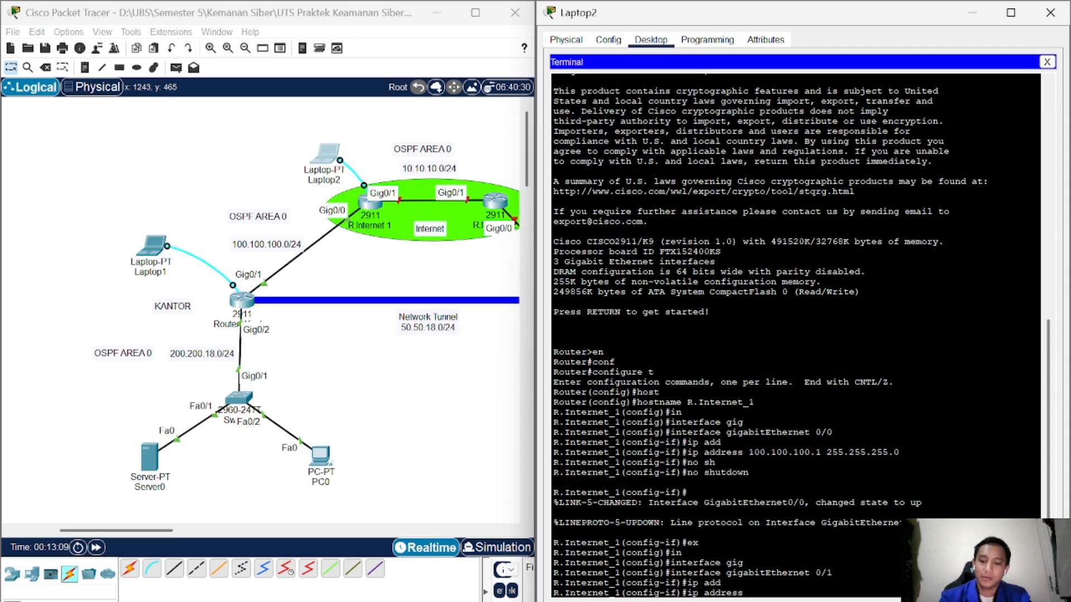
pyautogui.write('10.10.1')
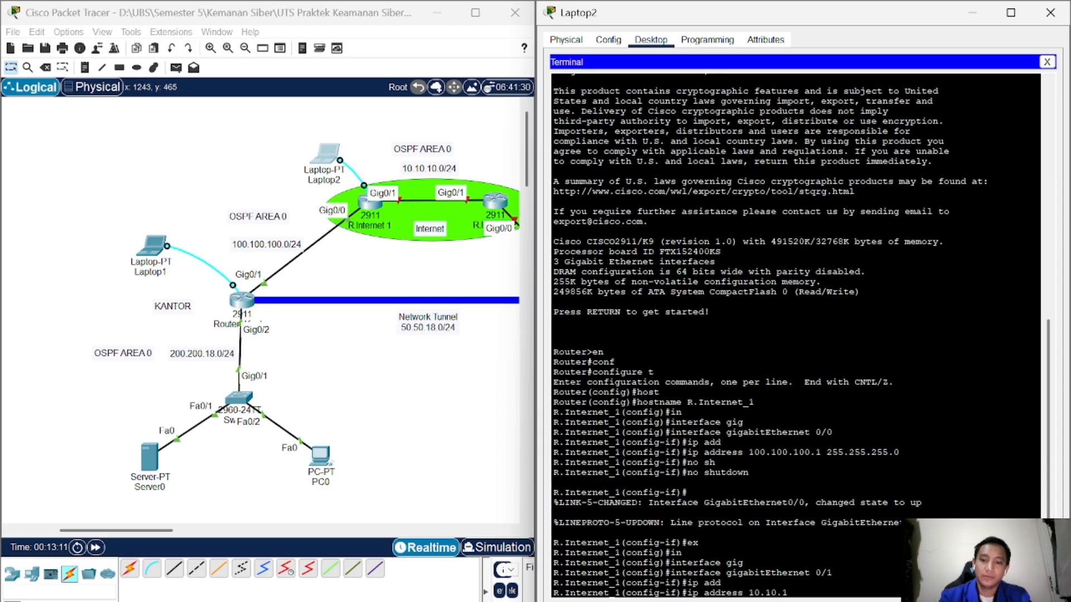
pyautogui.write('0.1 255')
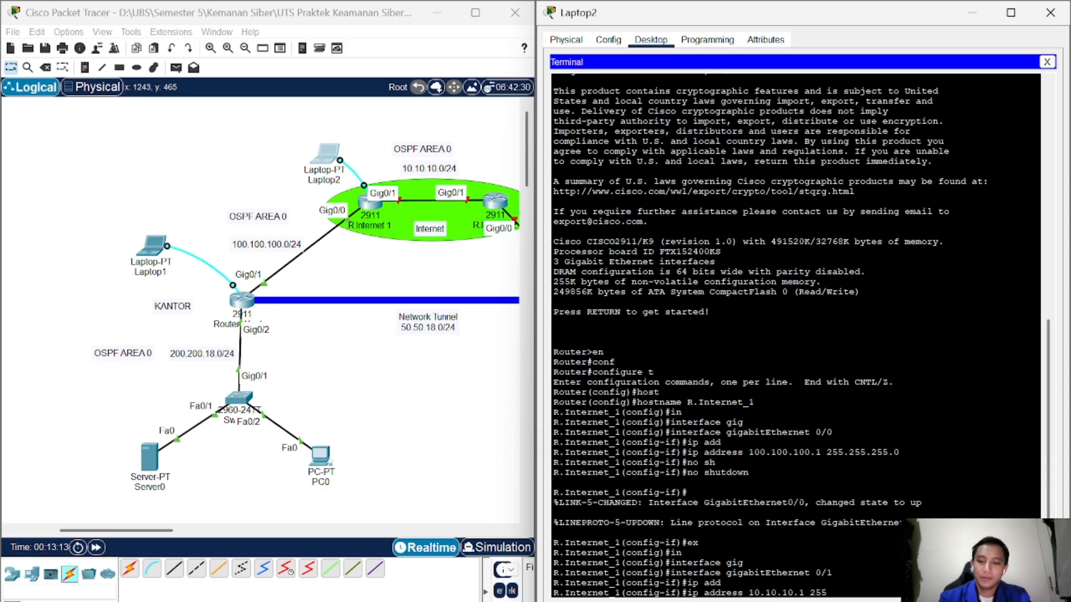
pyautogui.write('.255.255.')
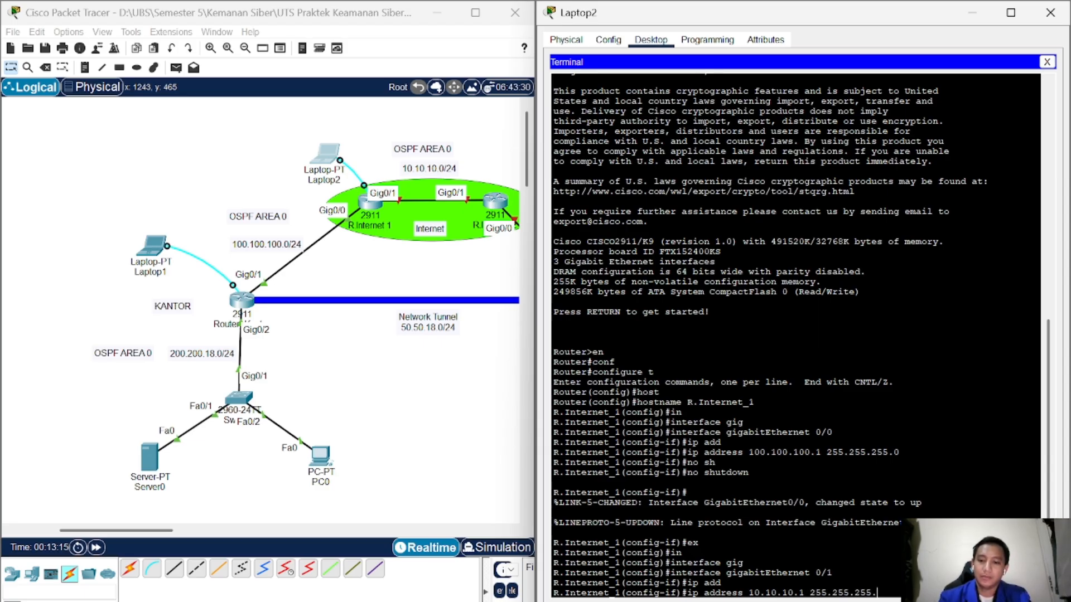
pyautogui.write('0')
pyautogui.press('Return')
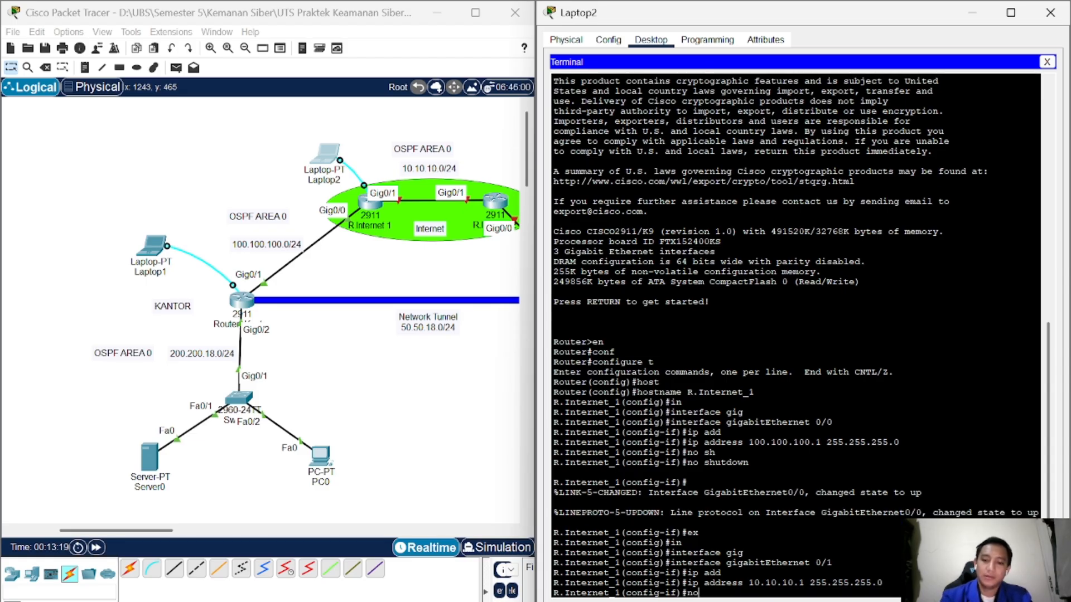
# Step: Bring GigabitEthernet 0/1 up with no shutdown and exit to global configuration
pyautogui.write('no h')
pyautogui.press('Tab')
pyautogui.press('Return')
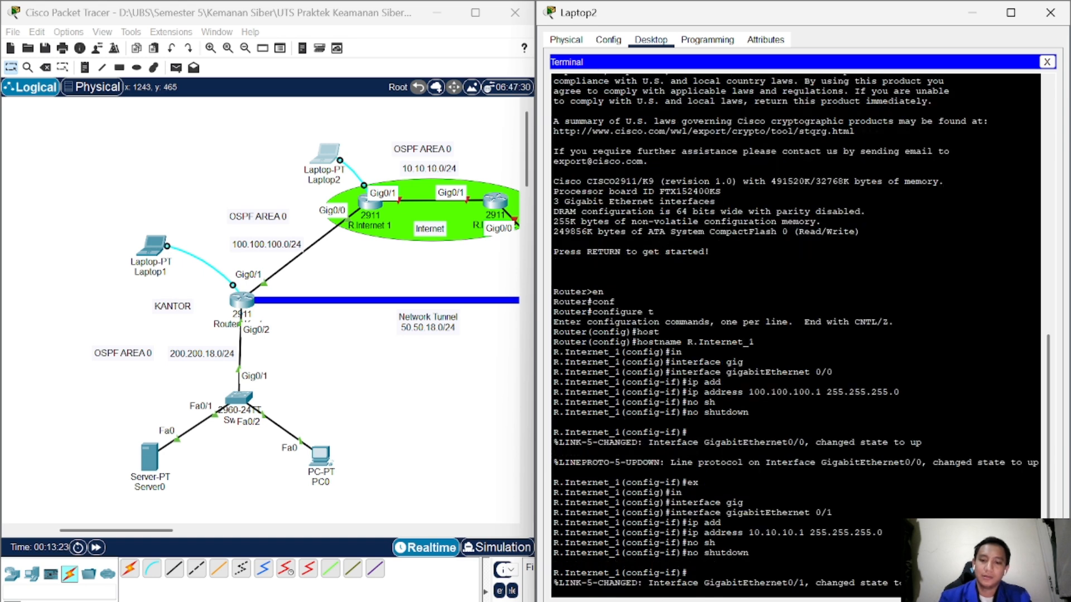
pyautogui.press('Return')
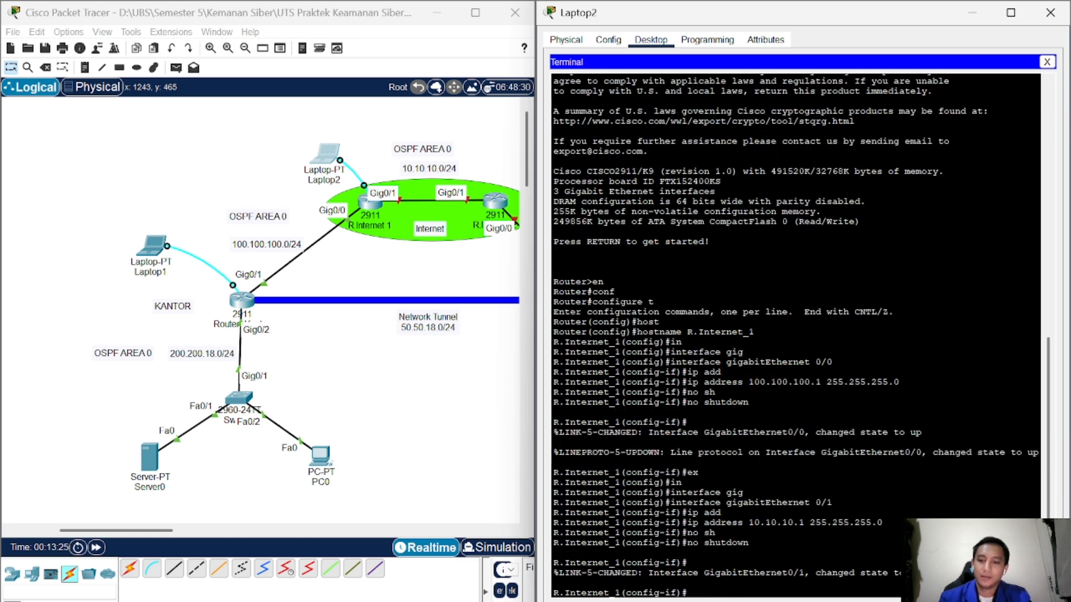
pyautogui.write('ex')
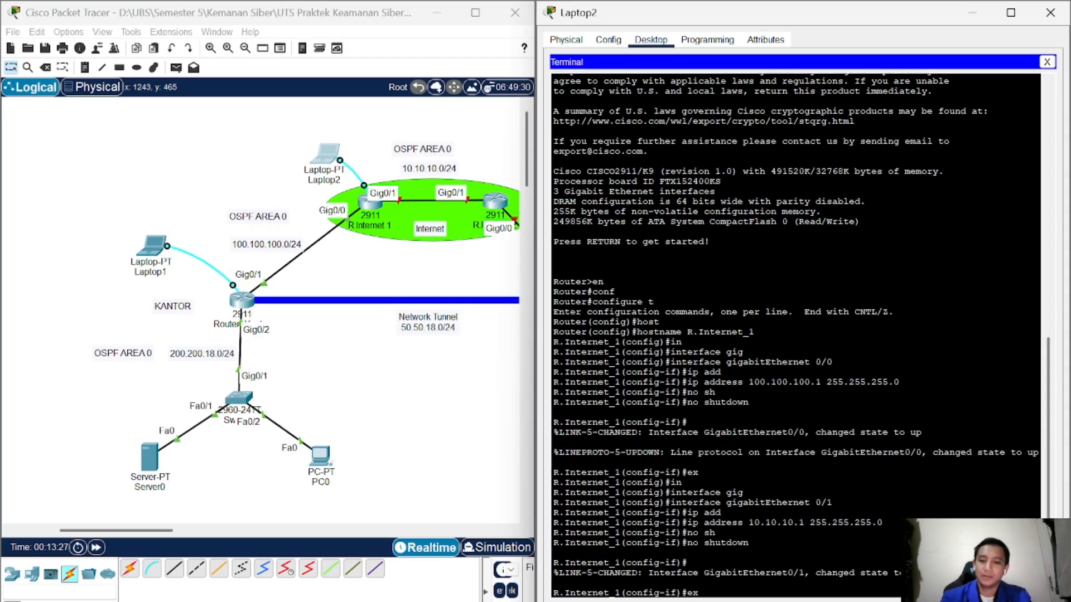
pyautogui.press('Return')
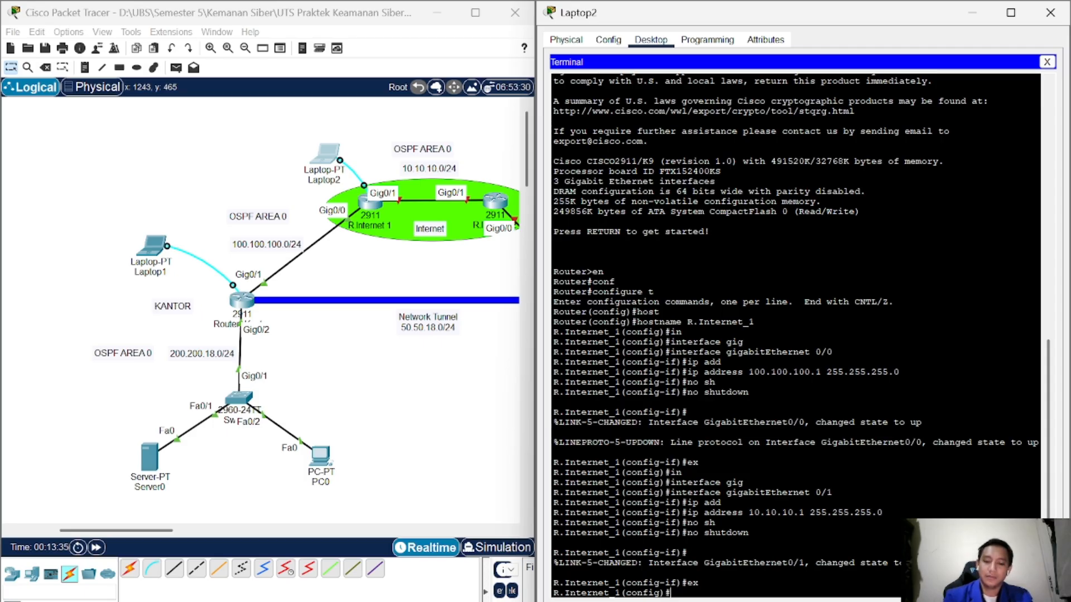
# Step: Start OSPF process 18 and advertise 100.100.100.0 0.0.0.255 in area 0
pyautogui.write('rou')
pyautogui.press('Tab')
pyautogui.write('ospf 18')
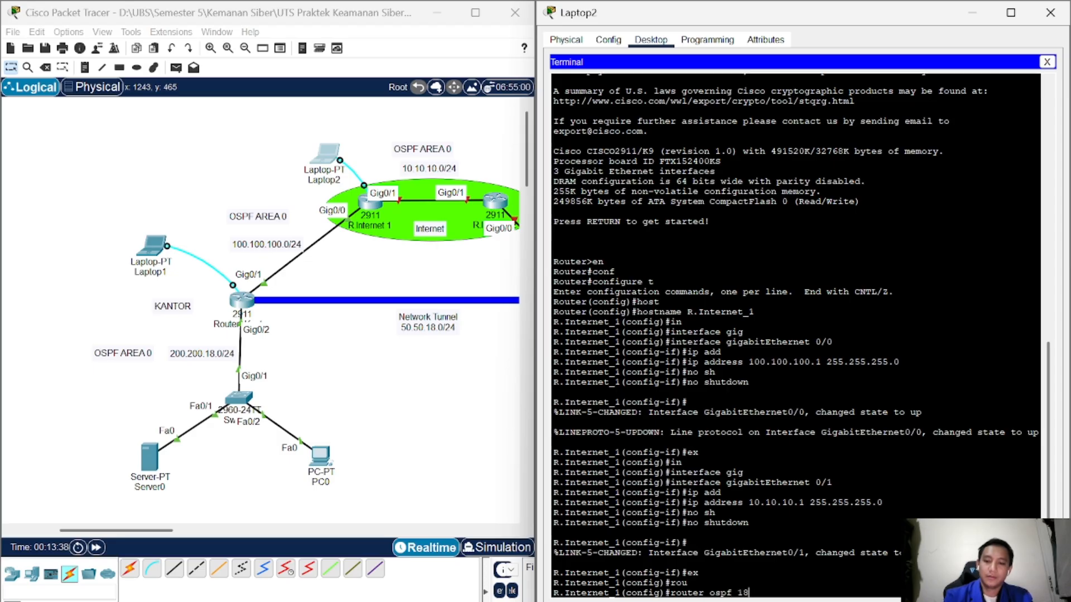
pyautogui.press('Return')
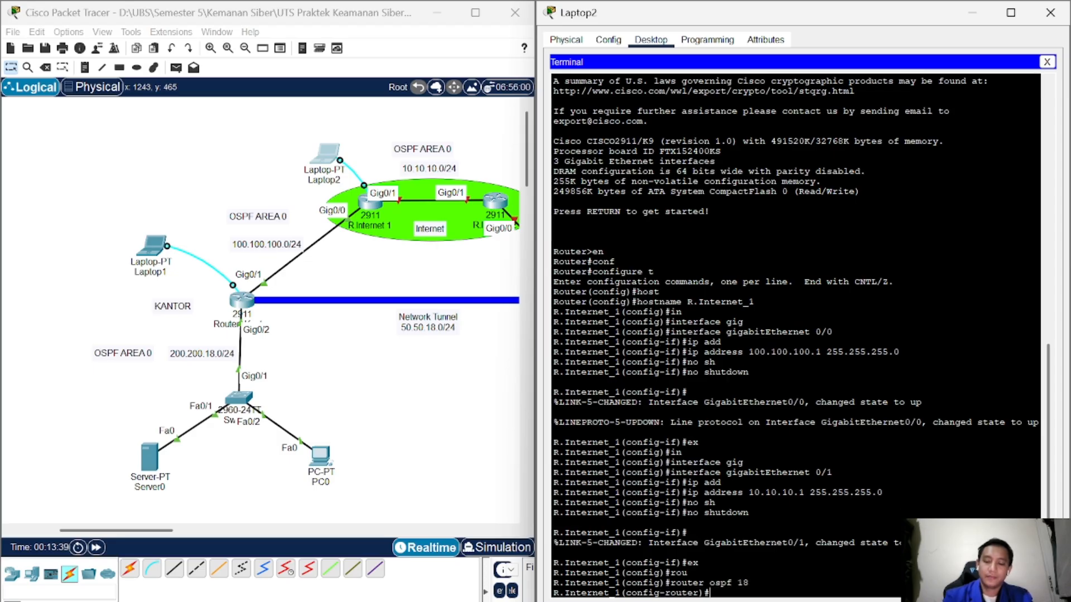
pyautogui.write('net')
pyautogui.press('Tab')
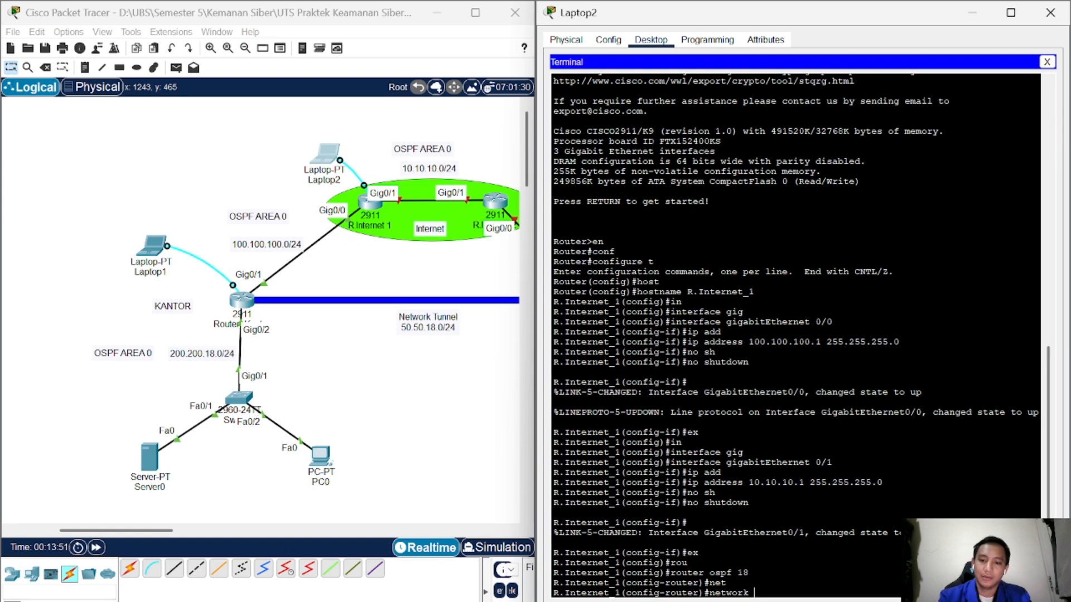
pyautogui.write('1')
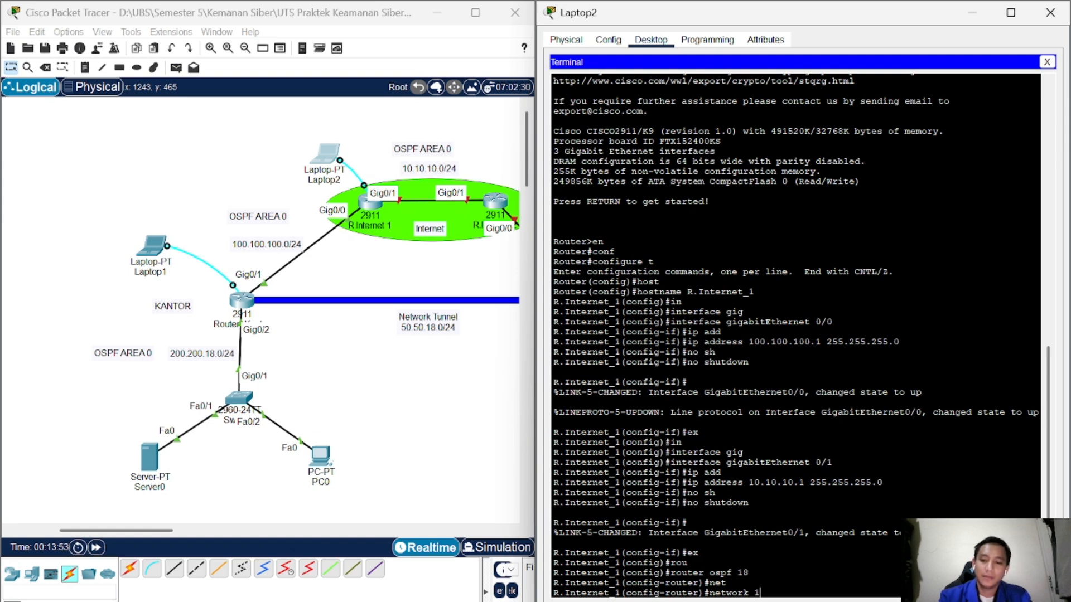
pyautogui.write('00.100.100.0')
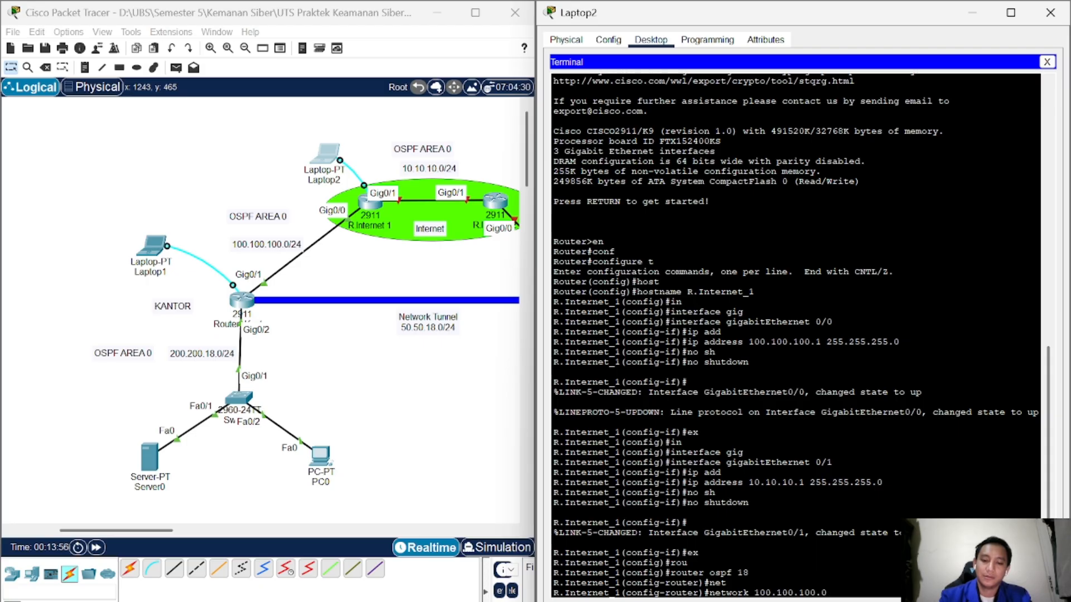
pyautogui.write(' 0.0.0.255')
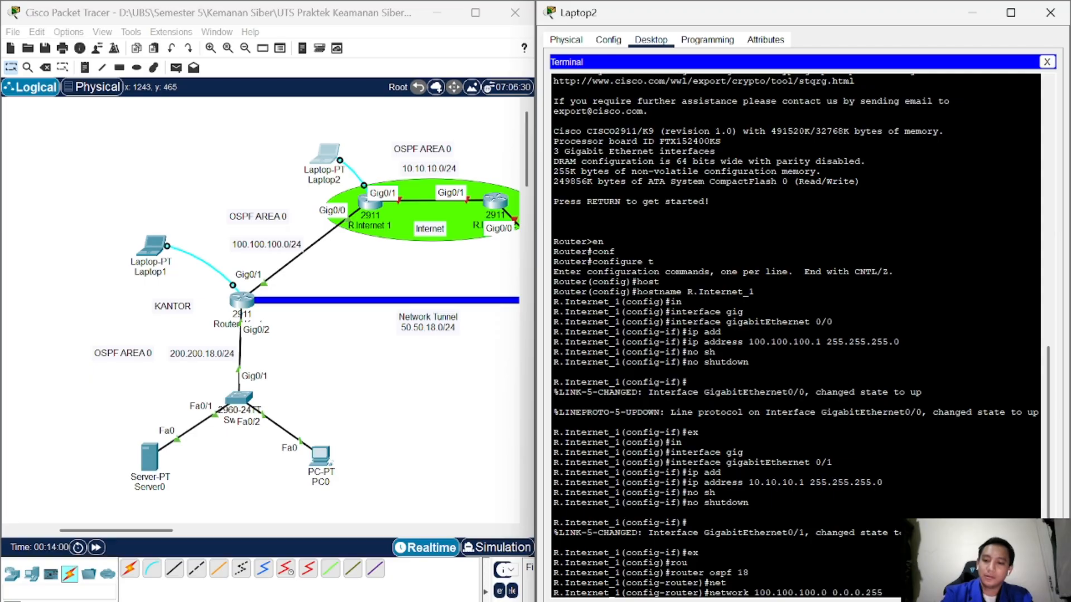
pyautogui.write(' are')
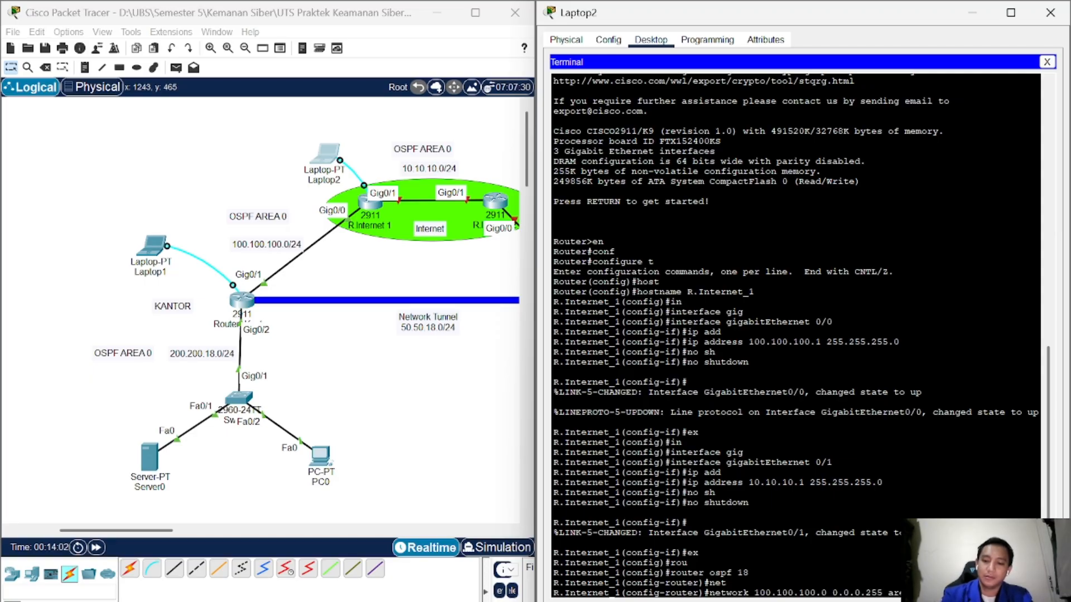
pyautogui.write('a 0')
pyautogui.press('Return')
pyautogui.write('ex')
pyautogui.press('Return')
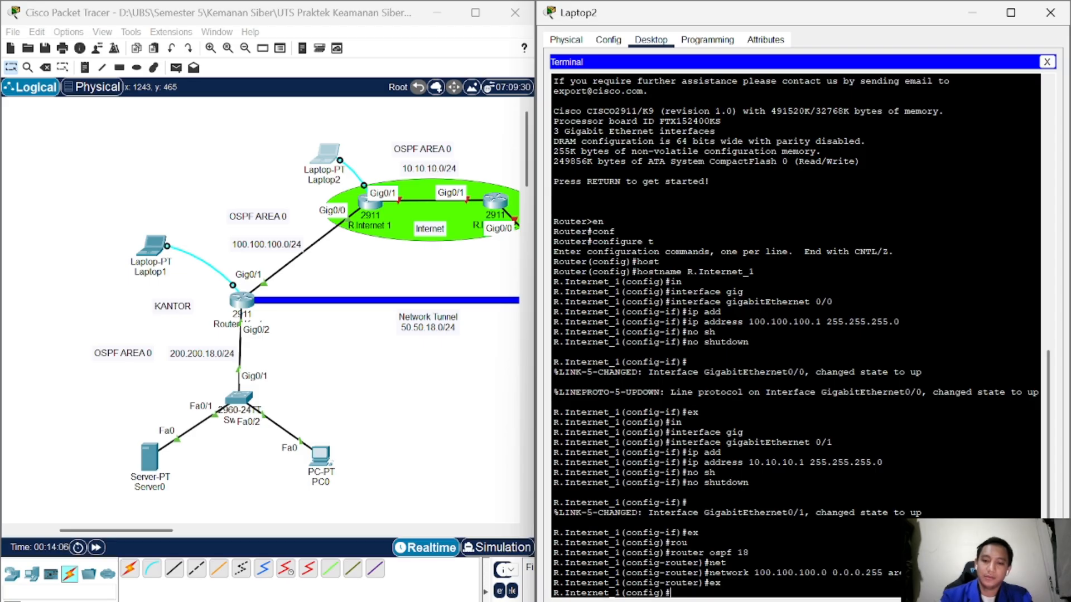
# Step: Re-enter OSPF 18, add network 10.10.10.0 0.0.0.255 area 0, and exit configuration mode
pyautogui.write('router ospf 18')
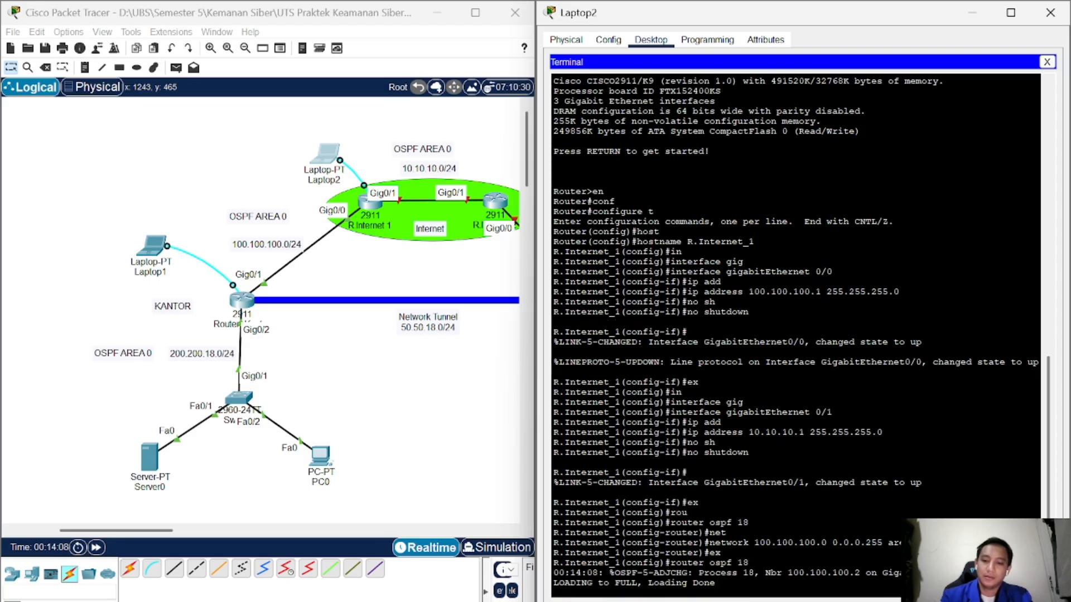
pyautogui.press('Return')
pyautogui.press('Up')
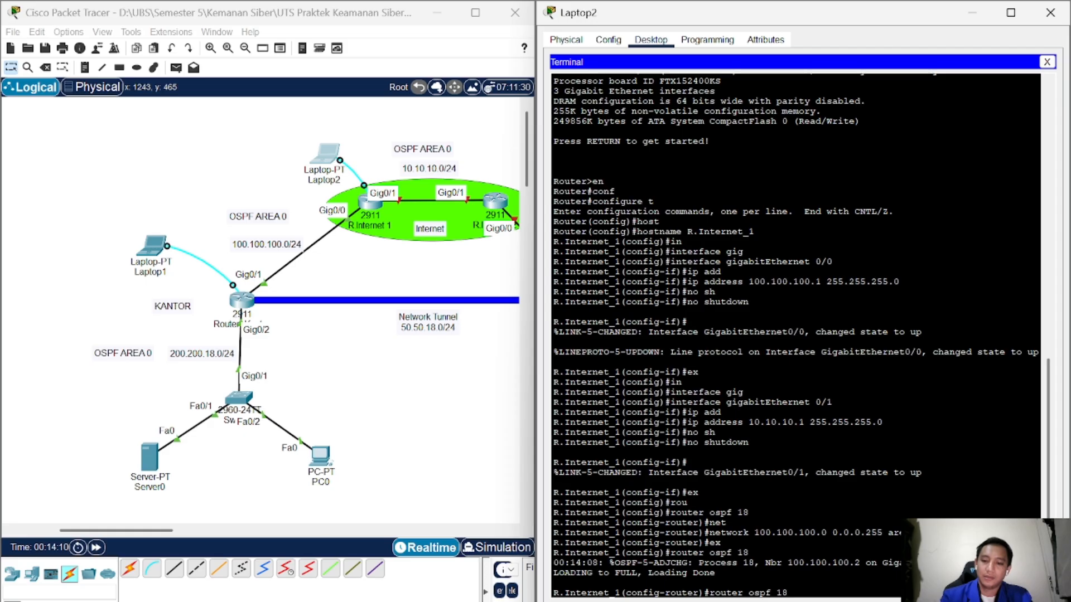
pyautogui.press('BackSpace')
pyautogui.press('BackSpace')
pyautogui.press('BackSpace')
pyautogui.press('BackSpace')
pyautogui.press('BackSpace')
pyautogui.press('BackSpace')
pyautogui.press('BackSpace')
pyautogui.press('BackSpace')
pyautogui.press('BackSpace')
pyautogui.press('BackSpace')
pyautogui.press('BackSpace')
pyautogui.press('BackSpace')
pyautogui.press('BackSpace')
pyautogui.press('BackSpace')
pyautogui.write('ne')
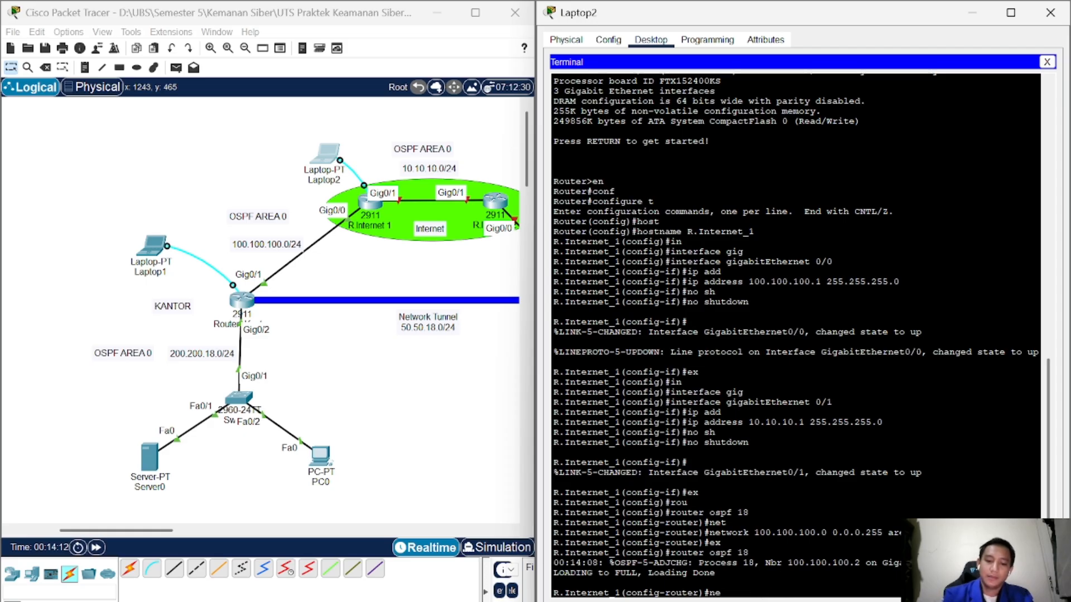
pyautogui.write('t')
pyautogui.press('Tab')
pyautogui.write('10.1')
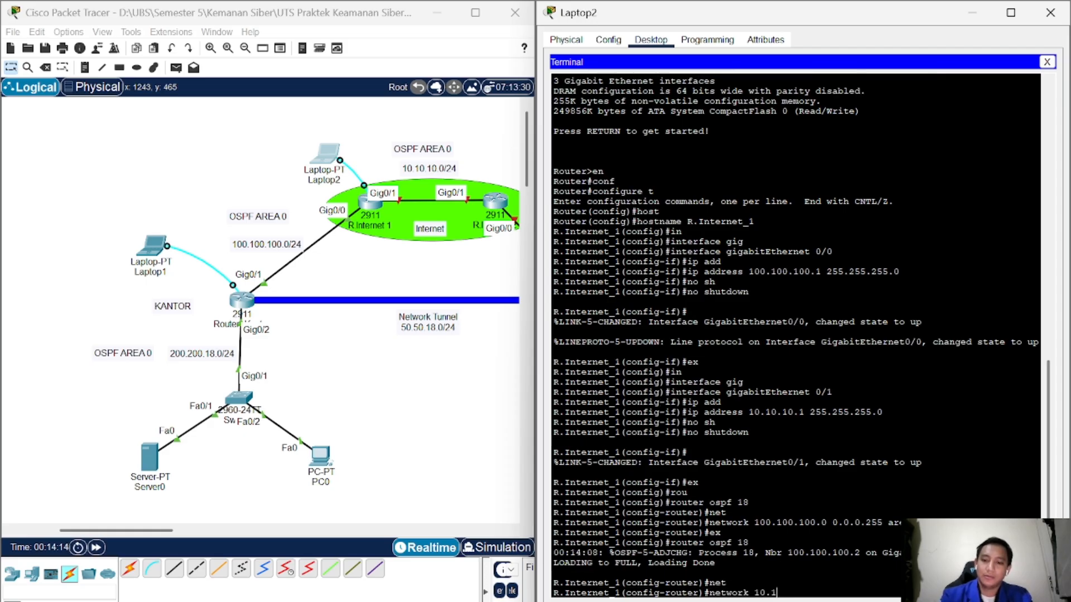
pyautogui.write('0.10.0 ')
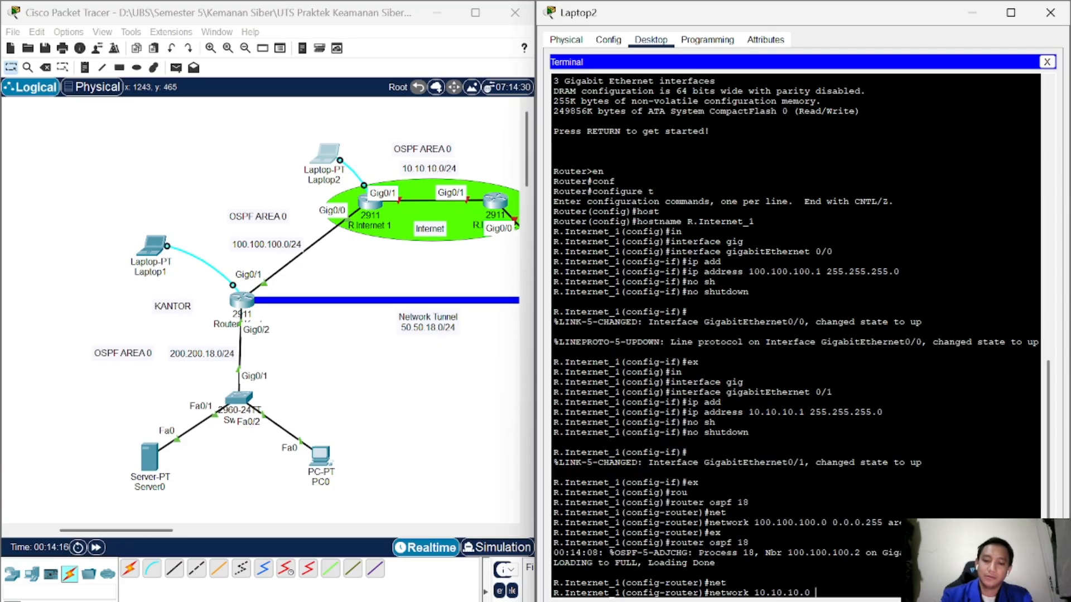
pyautogui.write('0.0.0.')
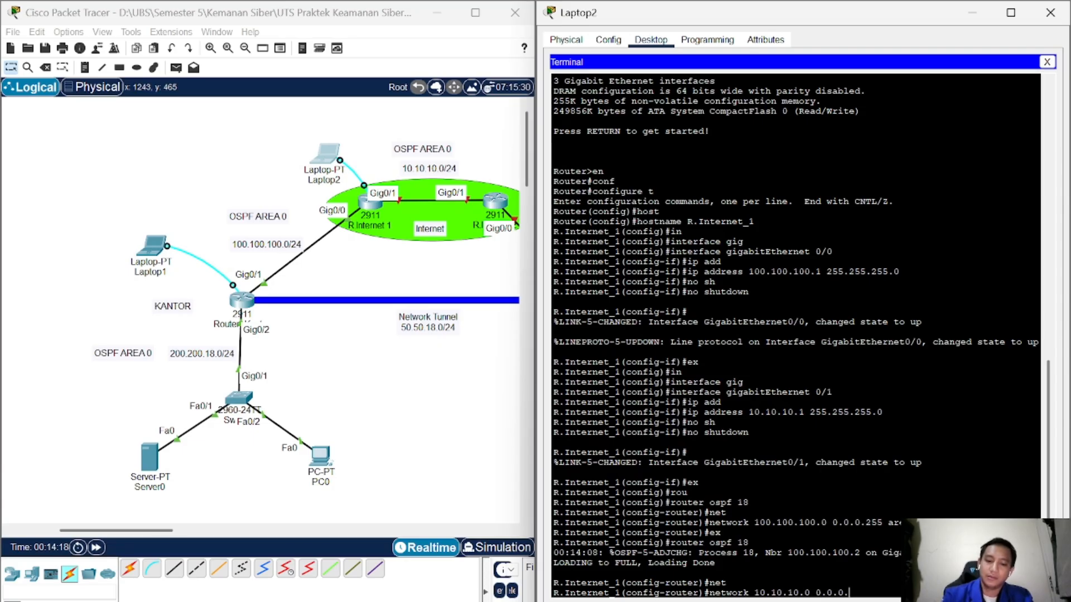
pyautogui.write('255 a')
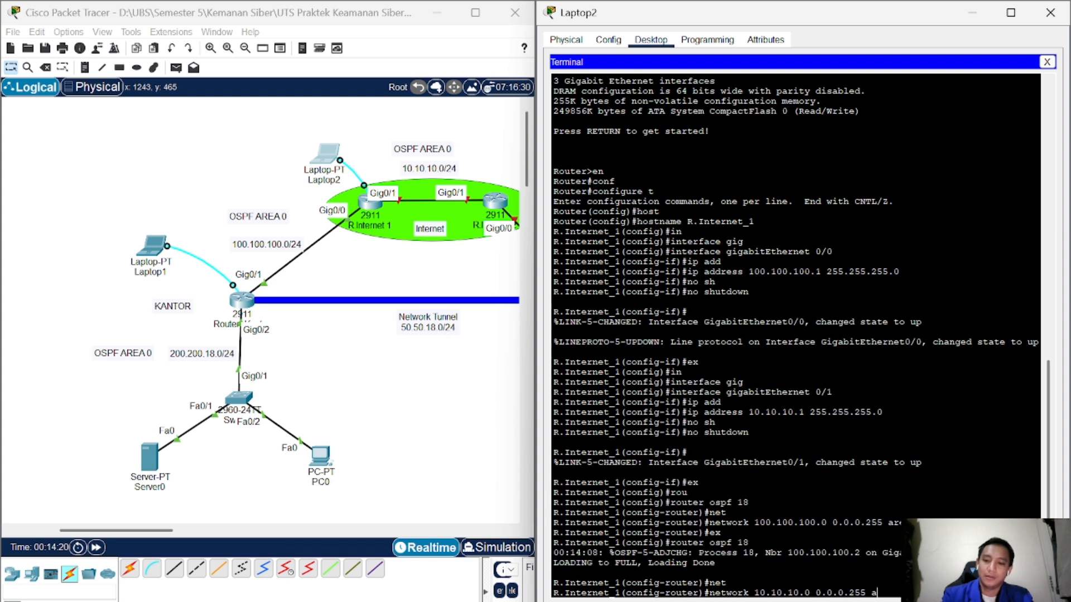
pyautogui.write('rea ')
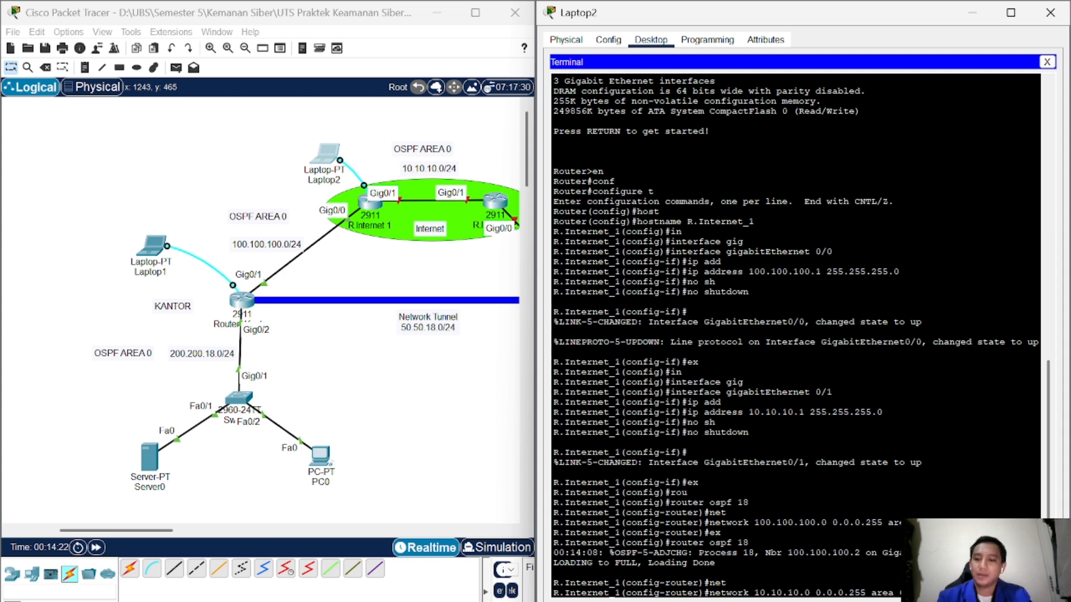
pyautogui.write('0')
pyautogui.press('Return')
pyautogui.write('ex')
pyautogui.press('Return')
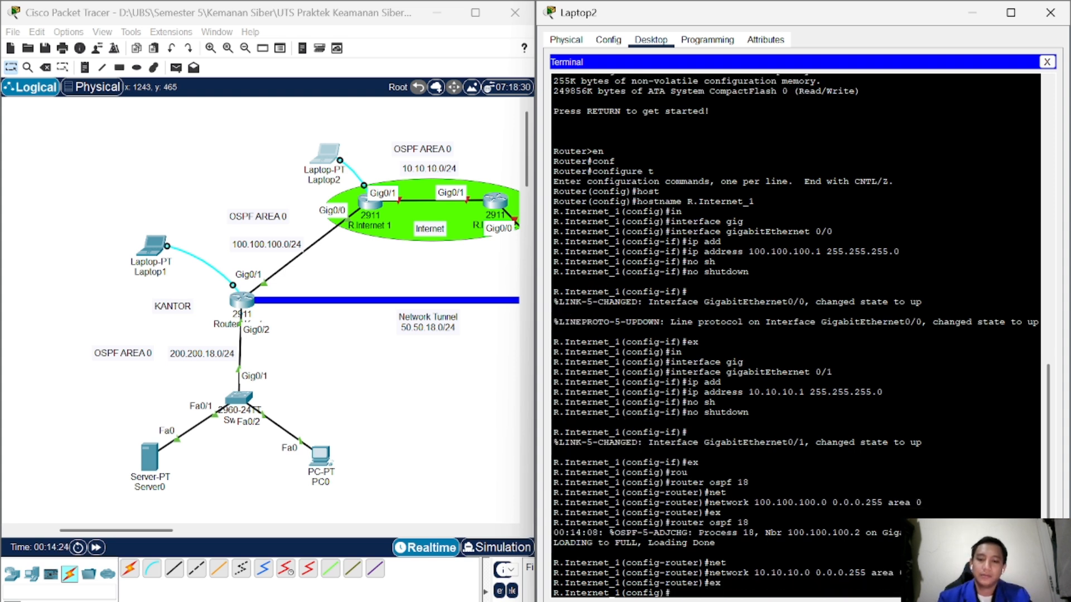
pyautogui.write('ex')
pyautogui.press('Return')
pyautogui.press('Return')
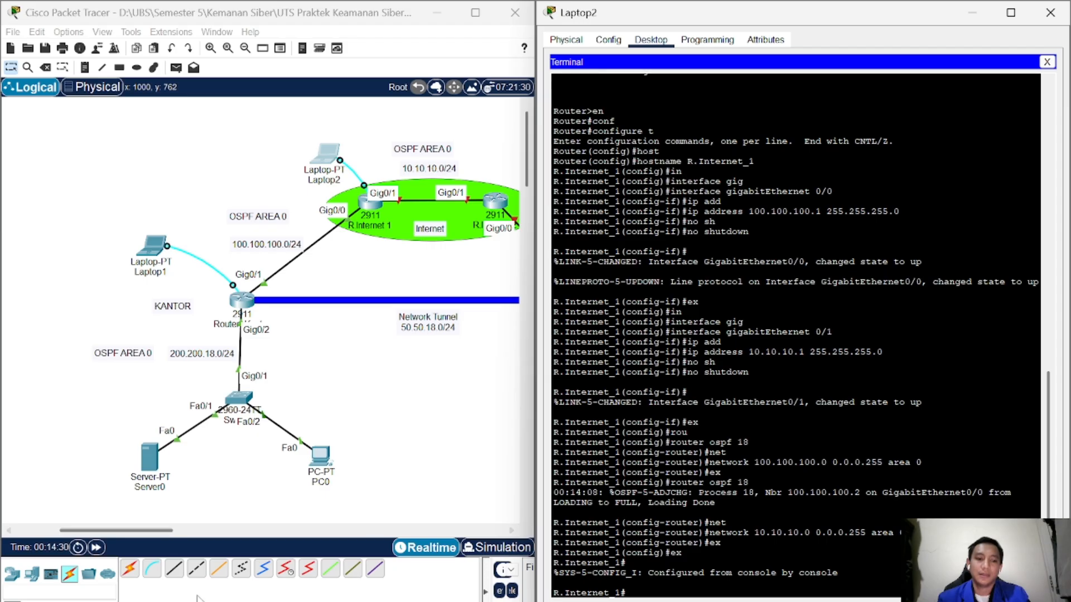
# Step: Connect a console cable from Laptop3's RS 232 port to the second Internet router's Console port
pyautogui.click(312, 601)
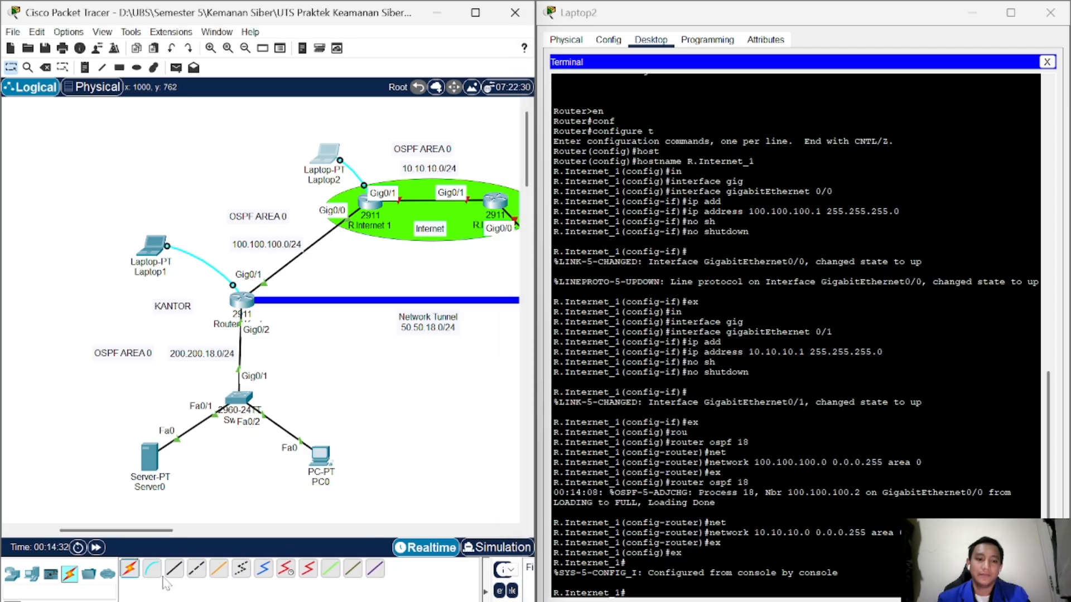
pyautogui.moveTo(156, 531); pyautogui.dragTo(184, 537)
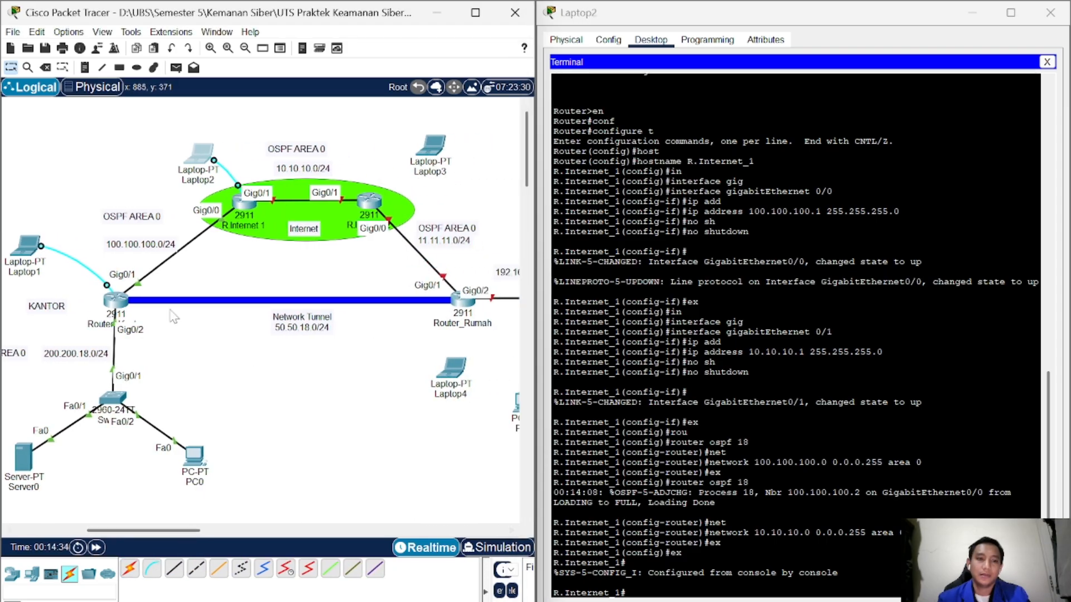
pyautogui.click(155, 575)
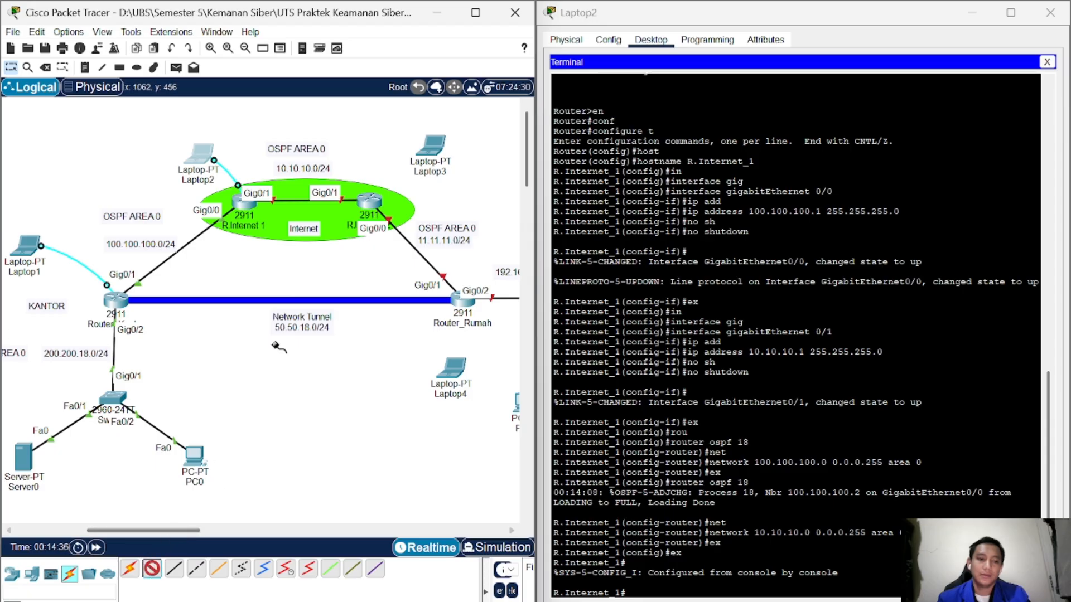
pyautogui.click(438, 160)
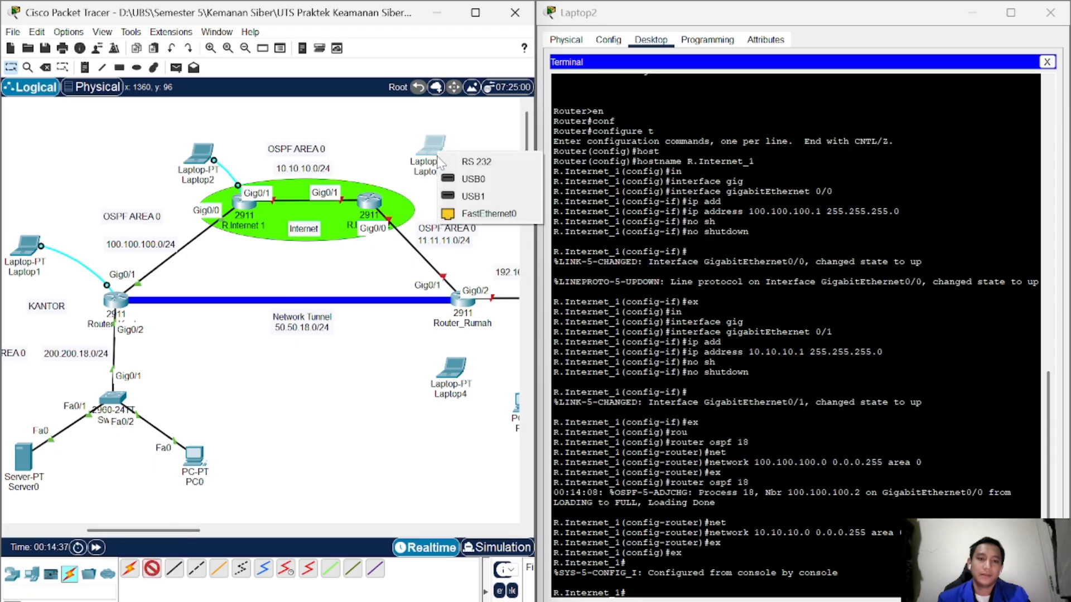
pyautogui.click(494, 164)
pyautogui.click(372, 204)
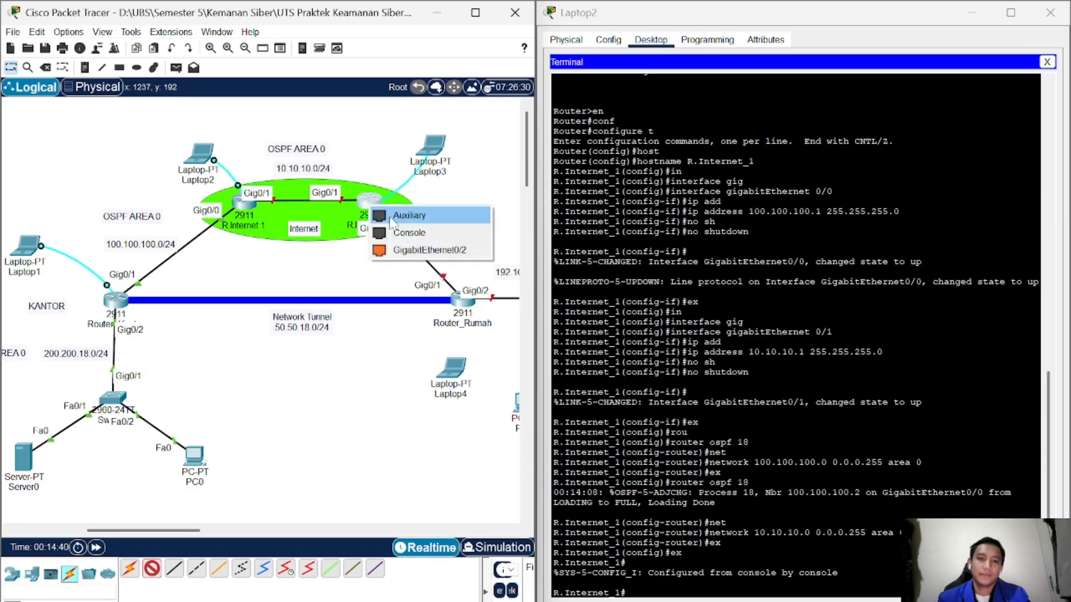
pyautogui.click(397, 233)
# Step: Launch Laptop3's Terminal with the default 9600 baud settings
pyautogui.click(432, 146)
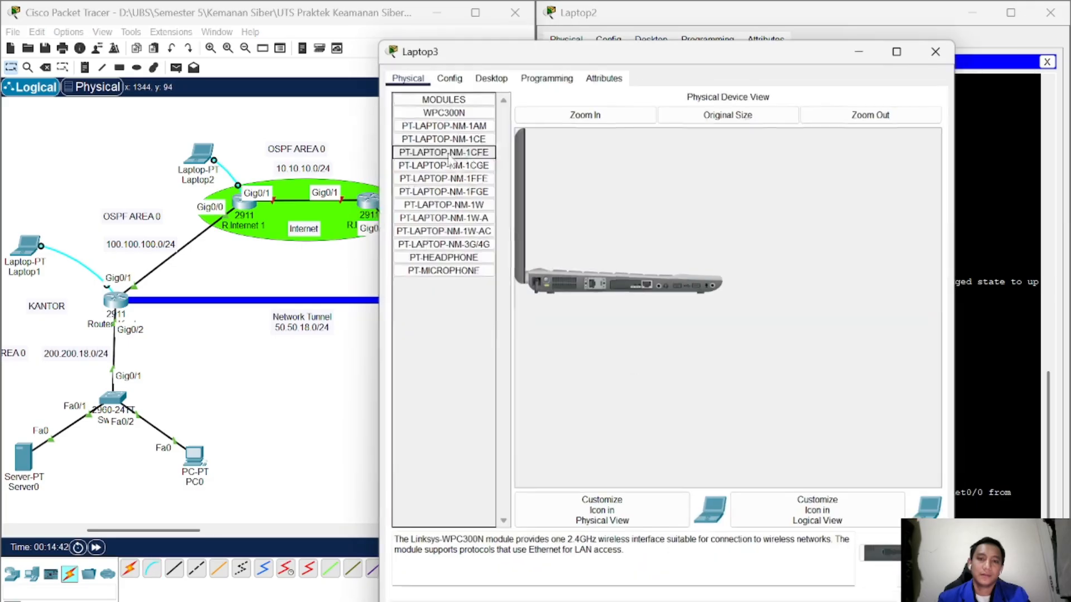
pyautogui.press('super+Right')
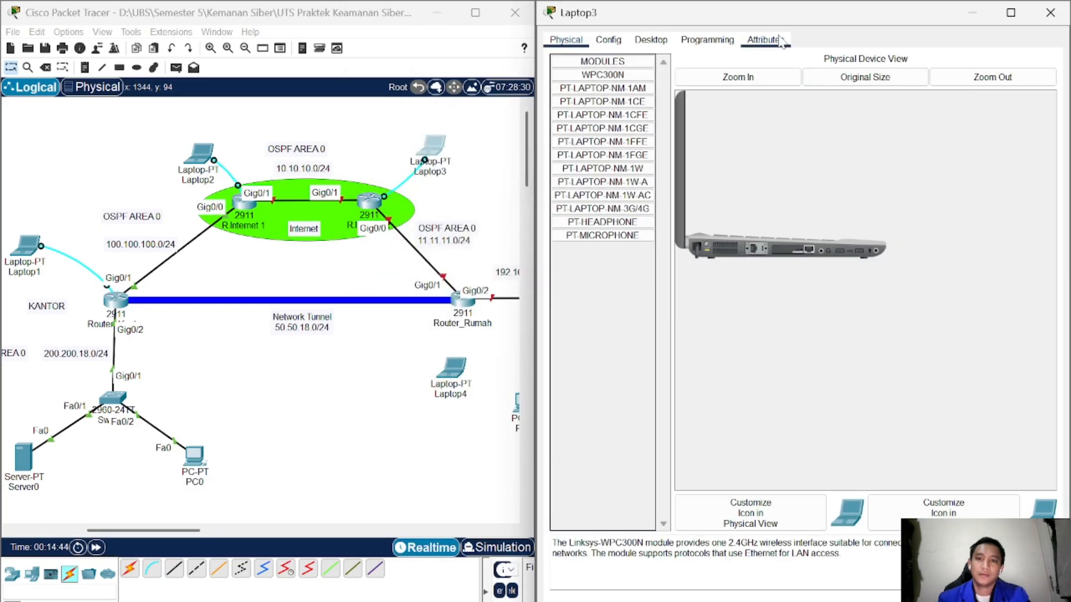
pyautogui.click(658, 44)
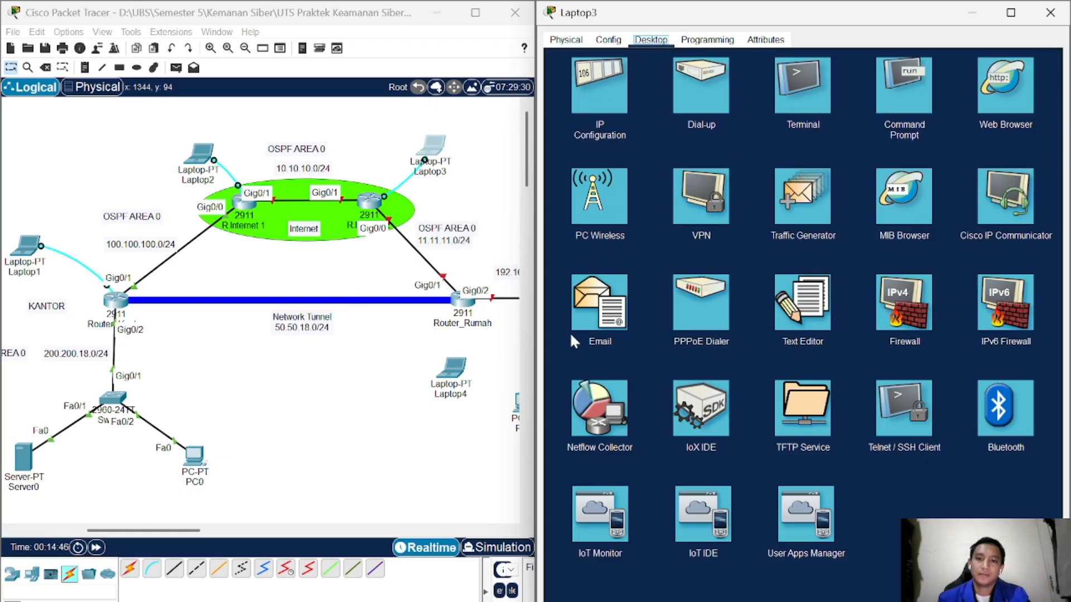
pyautogui.click(796, 117)
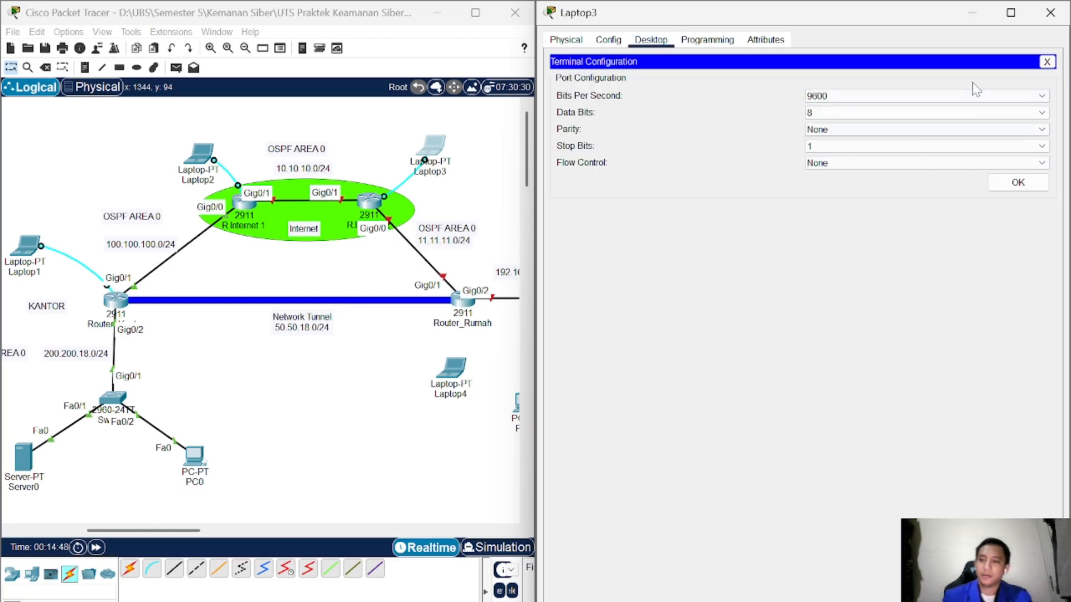
pyautogui.click(1031, 185)
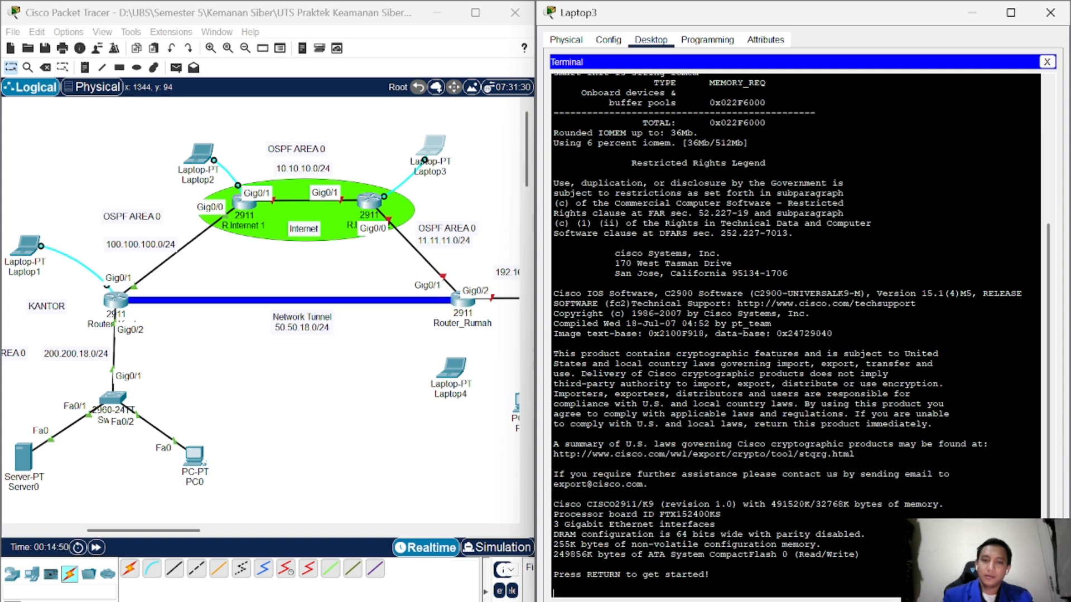
# Step: Enter global configuration and rename the router to R.Internet_2
pyautogui.press('Return')
pyautogui.write('en')
pyautogui.press('Return')
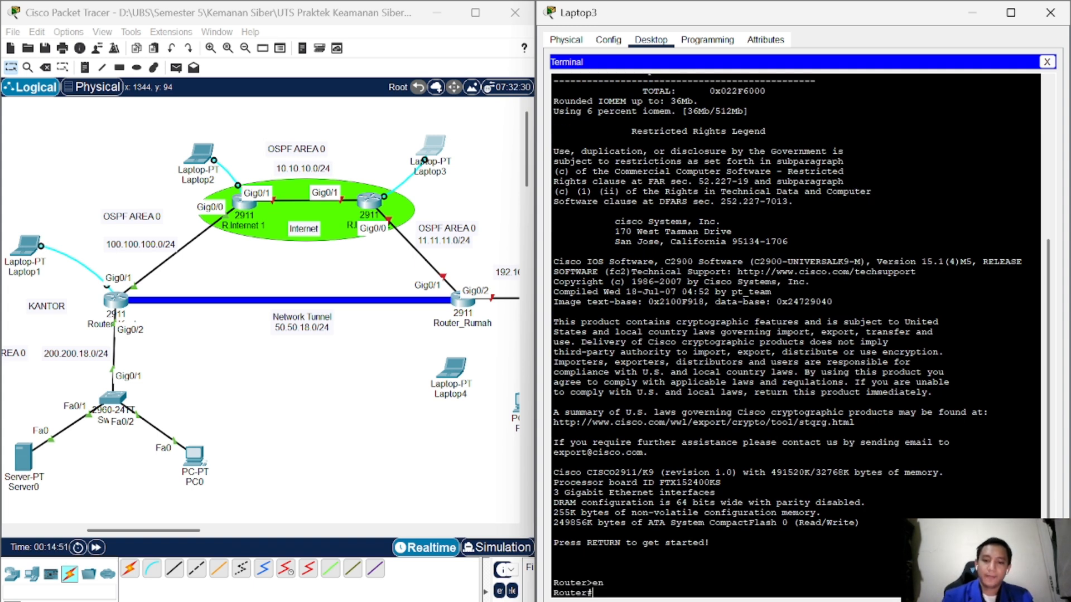
pyautogui.write('con')
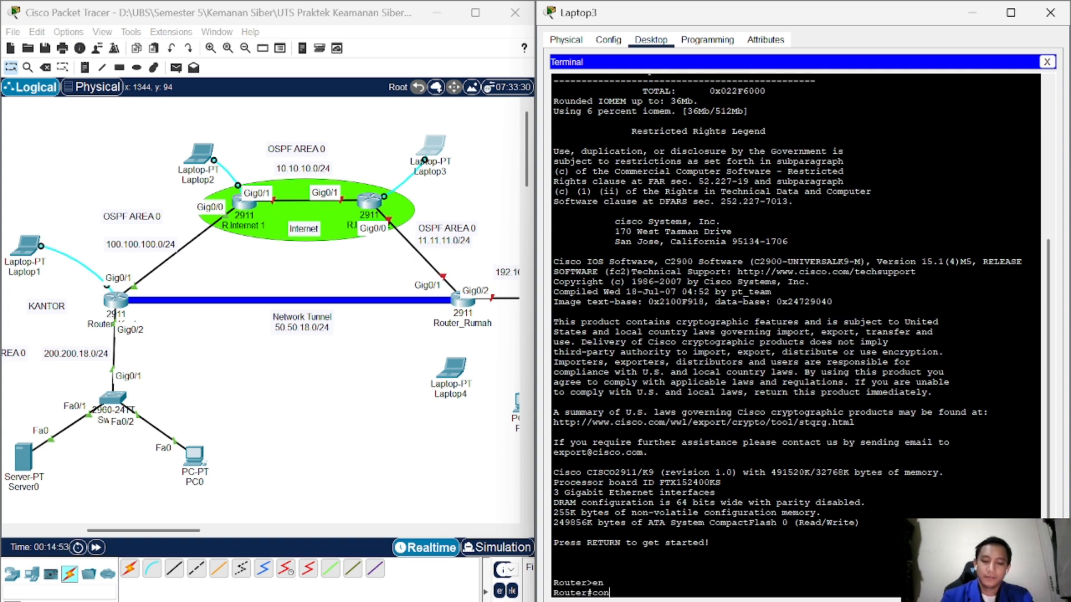
pyautogui.press('Tab')
pyautogui.write('fi')
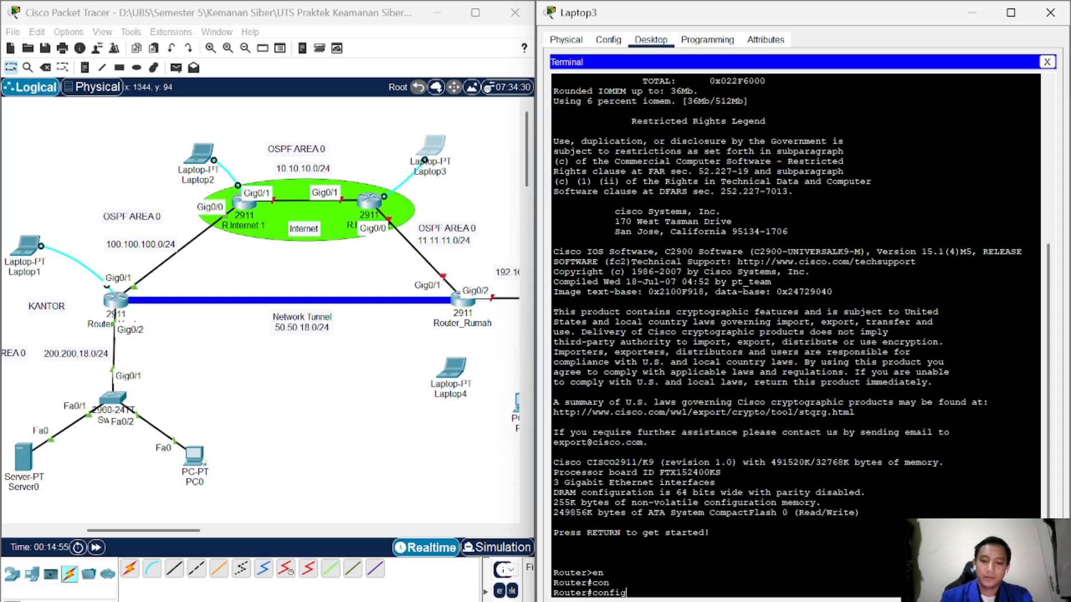
pyautogui.write('g')
pyautogui.press('Return')
pyautogui.press('Return')
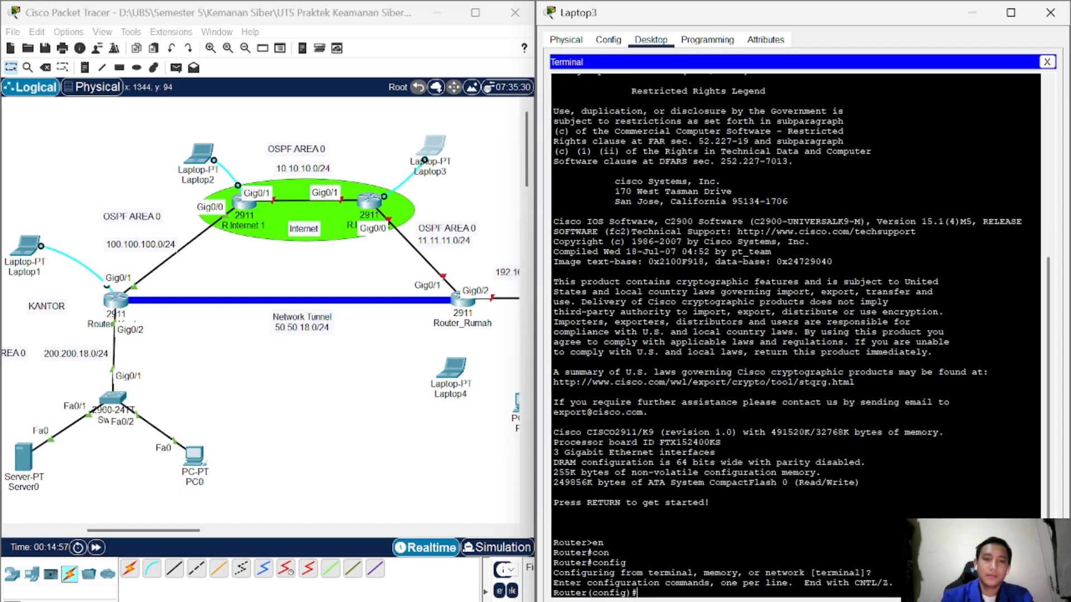
pyautogui.write('host')
pyautogui.press('Tab')
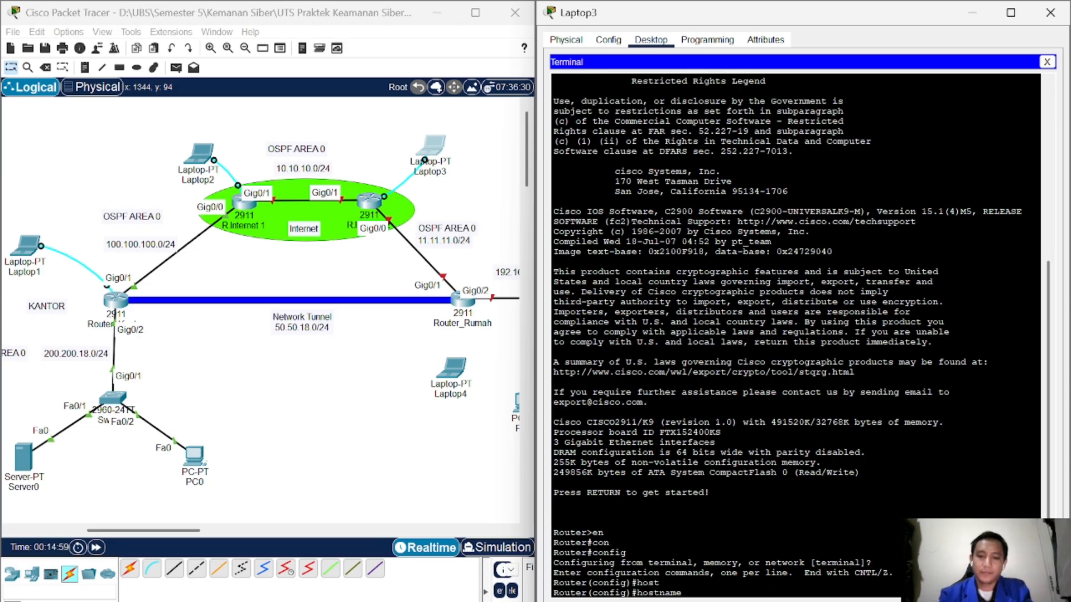
pyautogui.write('R')
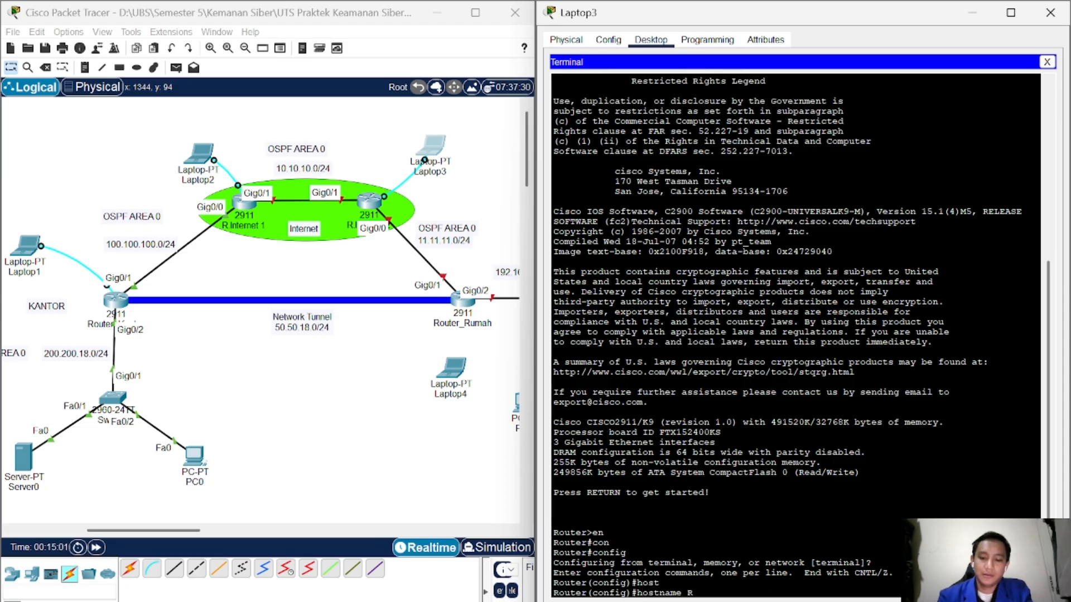
pyautogui.write('.Internet')
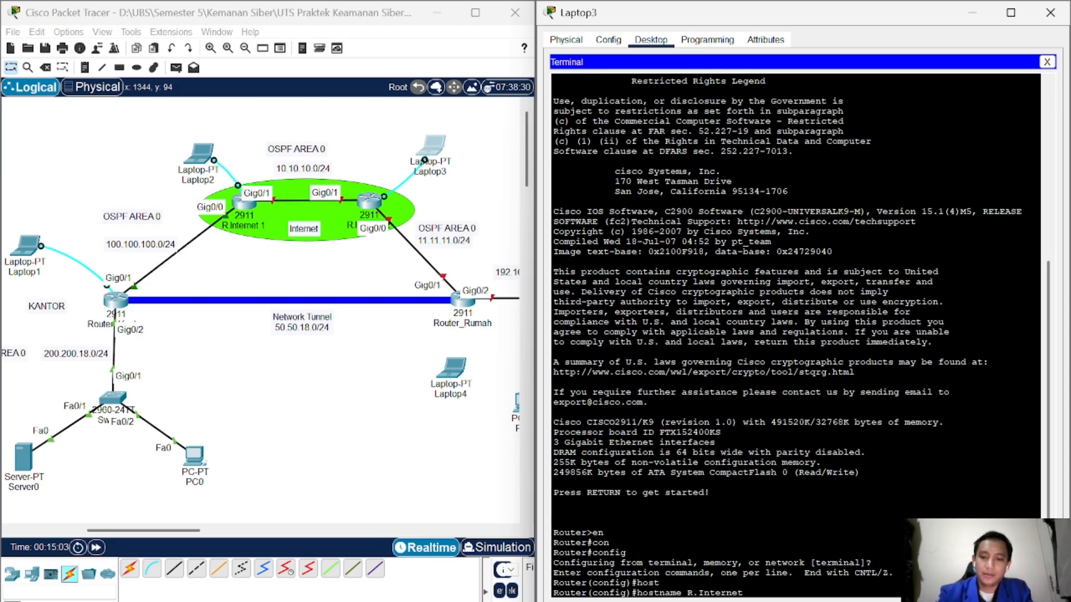
pyautogui.write(' 2')
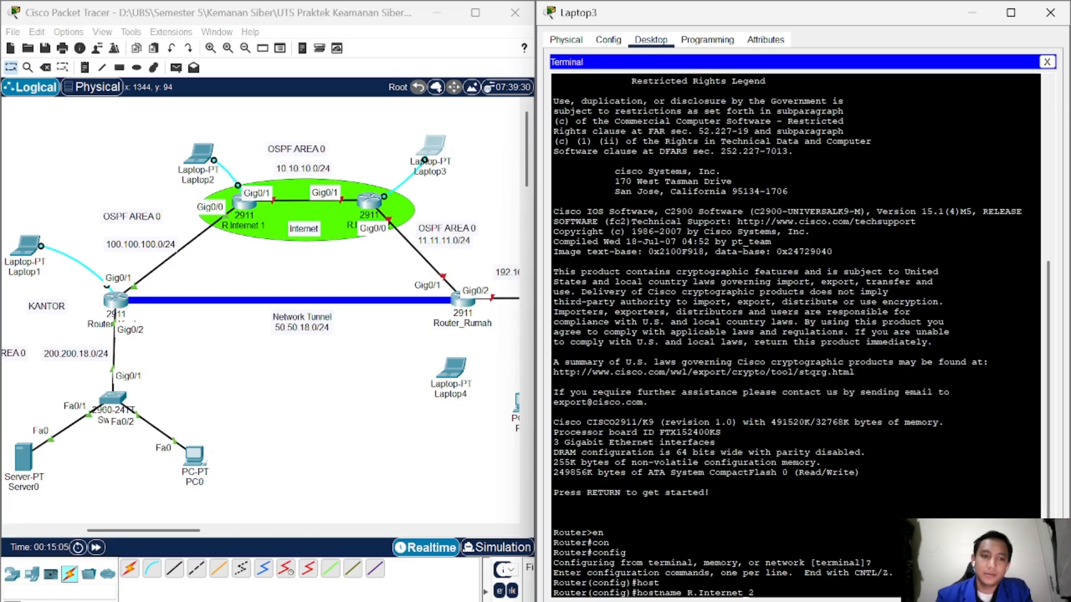
pyautogui.press('Return')
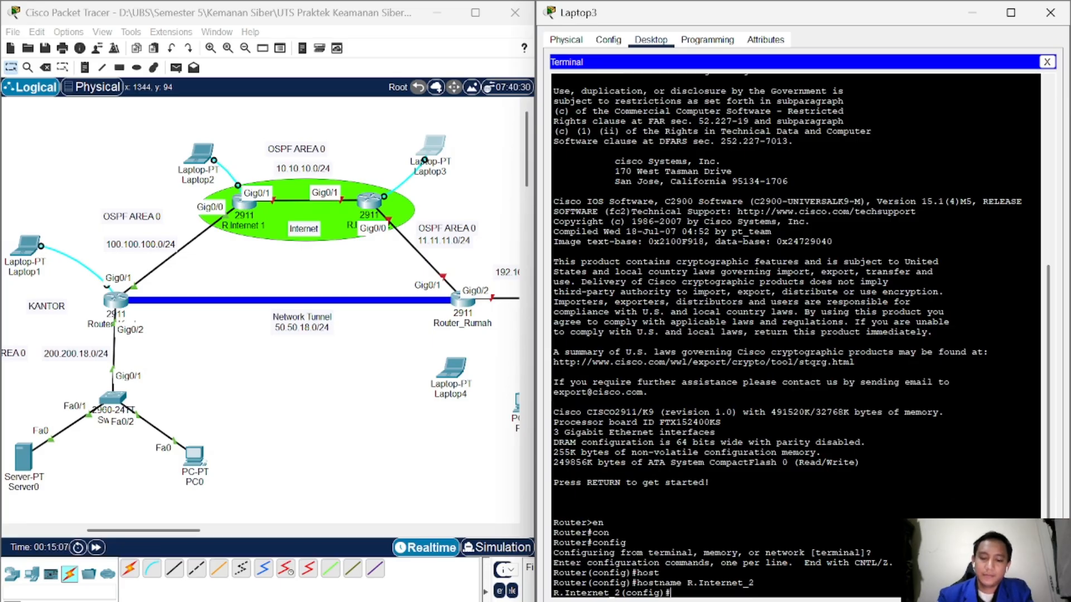
# Step: Assign 10.10.10.2 255.255.255.0 to interface GigabitEthernet 0/1
pyautogui.write('in')
pyautogui.press('Tab')
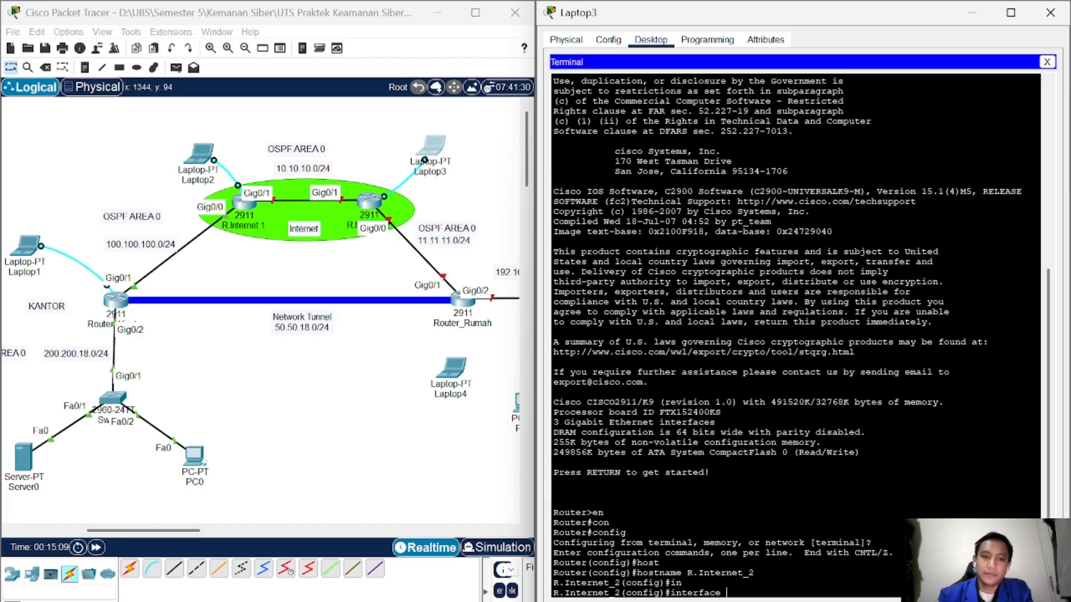
pyautogui.write('gi')
pyautogui.press('Tab')
pyautogui.write('0')
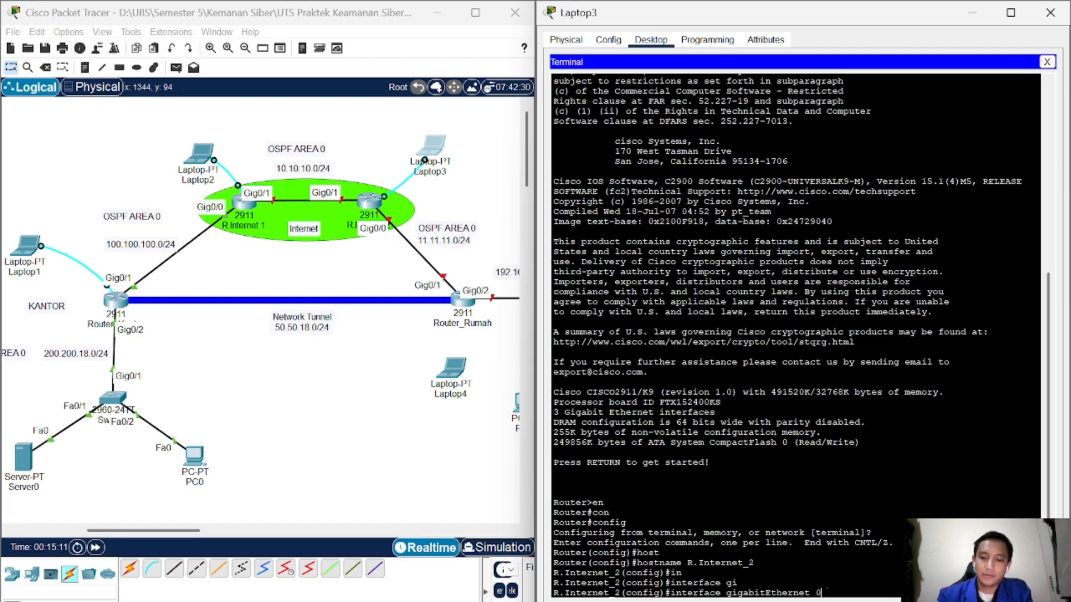
pyautogui.write('/1')
pyautogui.press('Return')
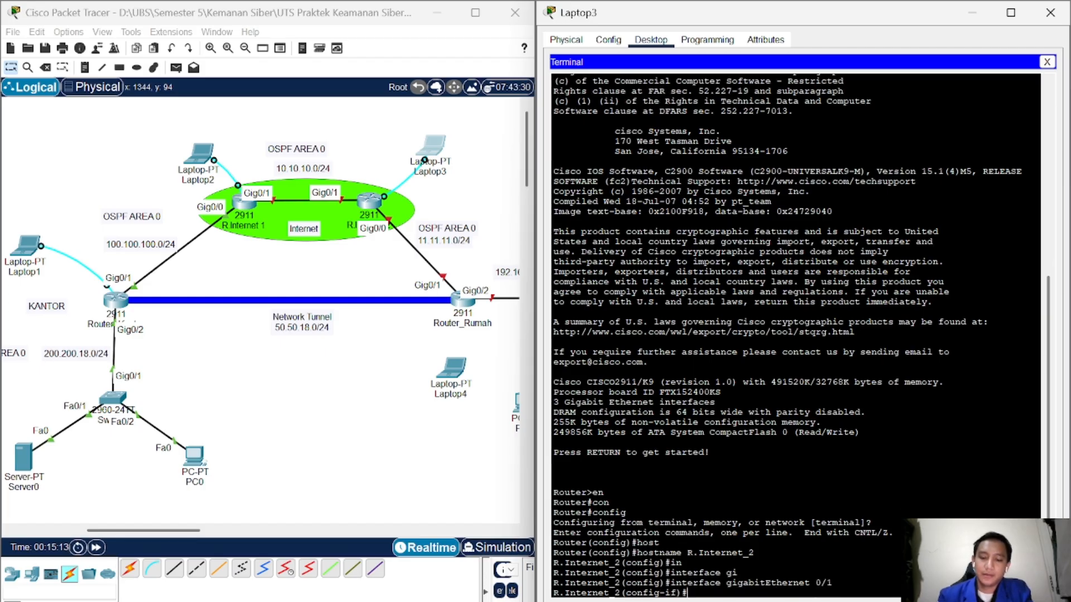
pyautogui.write('ip add')
pyautogui.press('Tab')
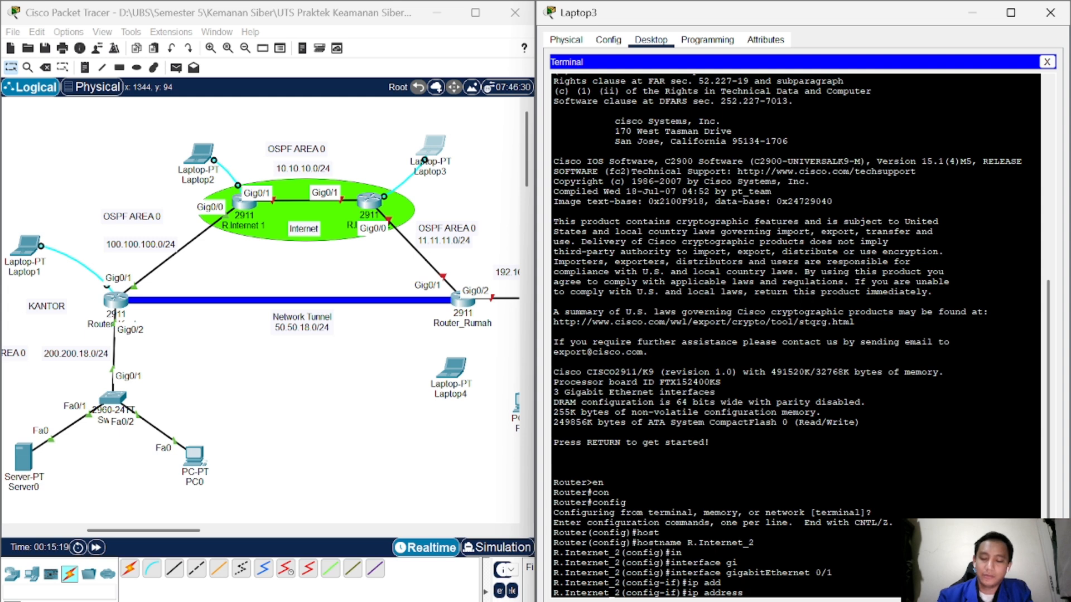
pyautogui.write('10.10.10.2')
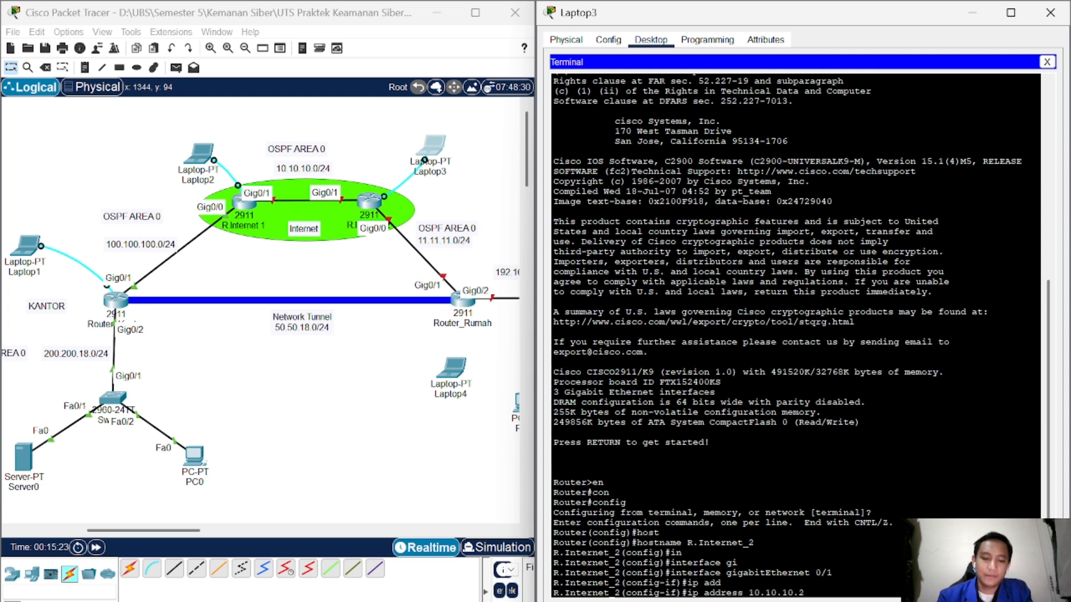
pyautogui.write(' 255.255.2')
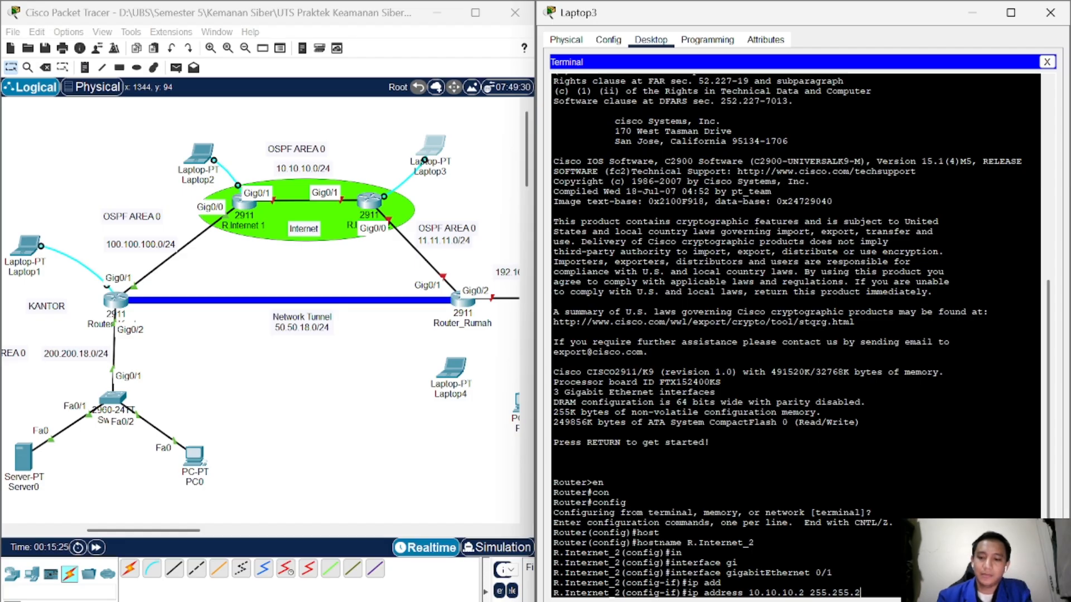
pyautogui.write('55.255.0')
pyautogui.press('Return')
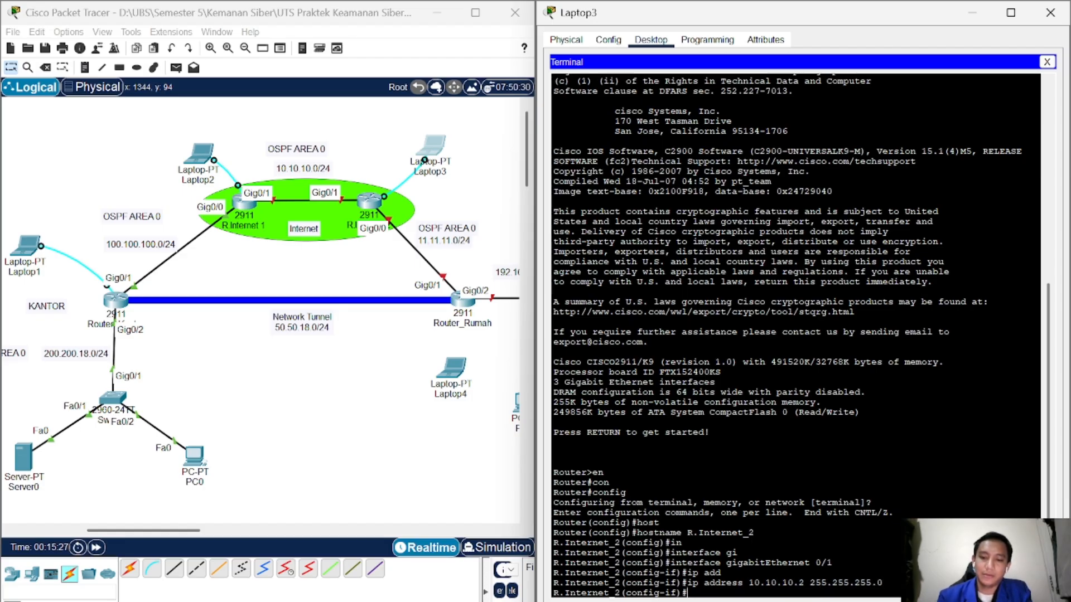
# Step: Bring GigabitEthernet 0/1 up with no shutdown and exit the interface
pyautogui.write('no')
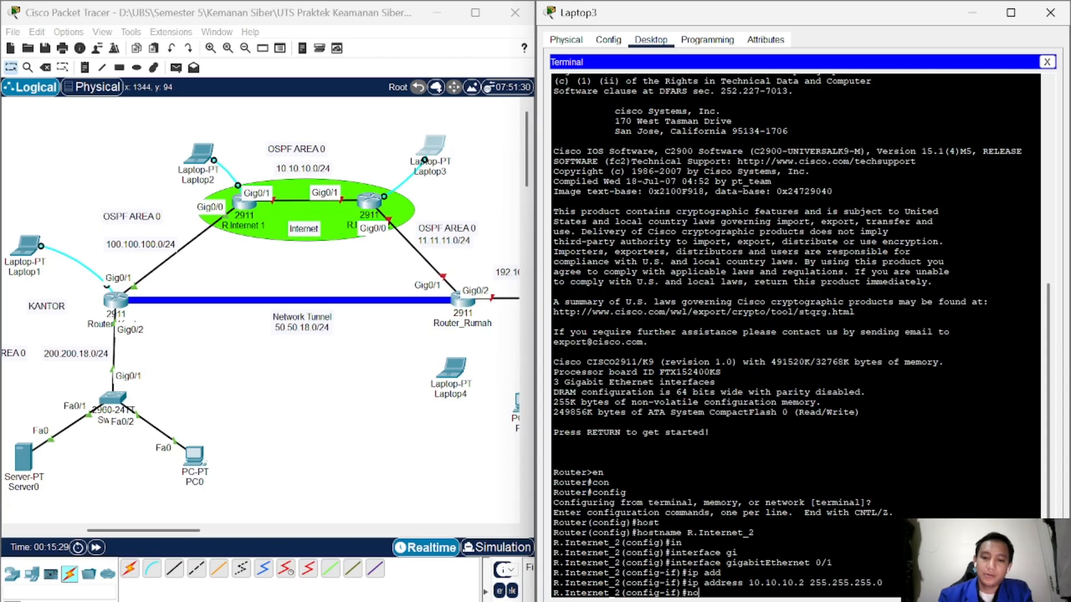
pyautogui.press('Return')
pyautogui.write('no shi')
pyautogui.press('Tab')
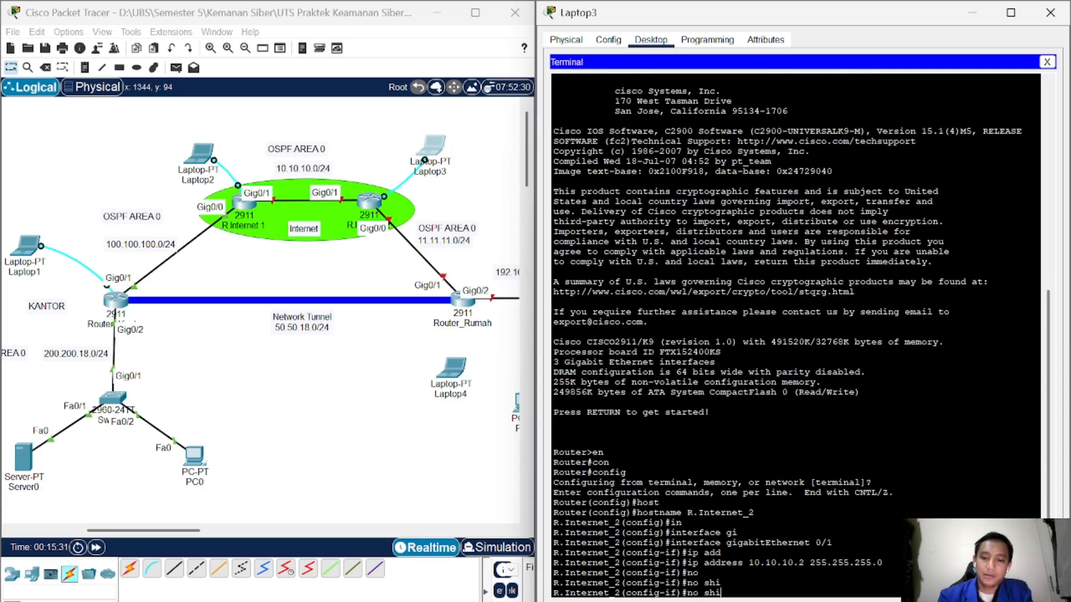
pyautogui.press('BackSpace')
pyautogui.write('u')
pyautogui.press('Tab')
pyautogui.press('Return')
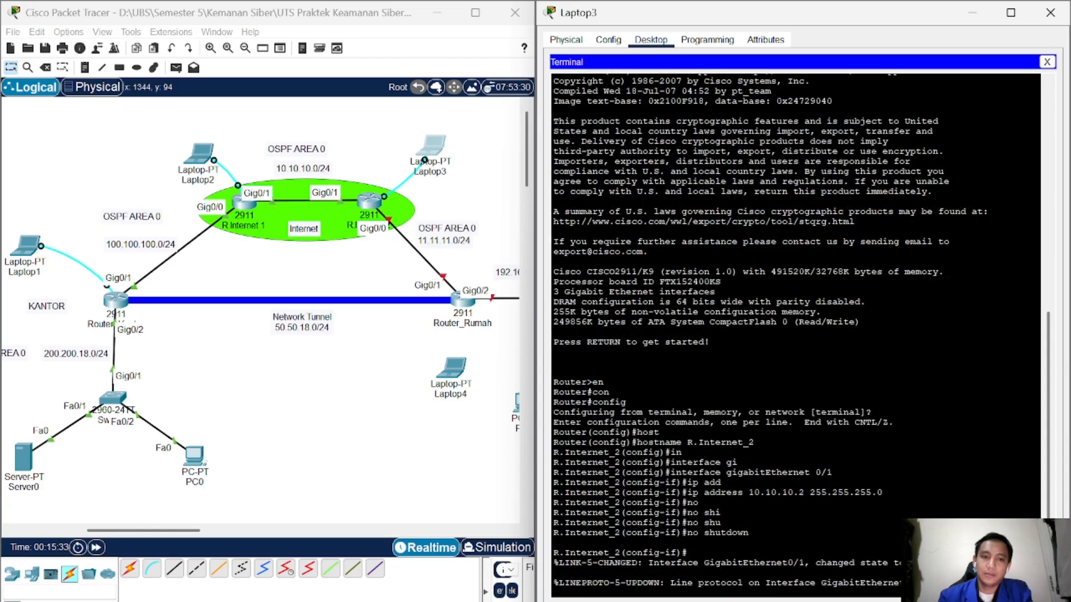
pyautogui.press('Return')
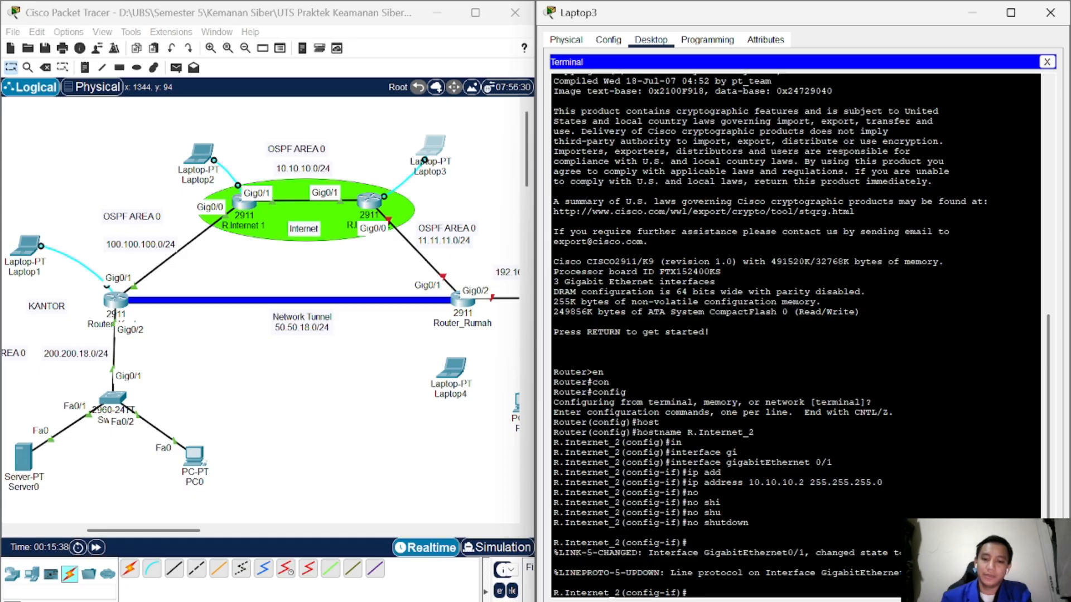
pyautogui.write('ex')
pyautogui.press('Return')
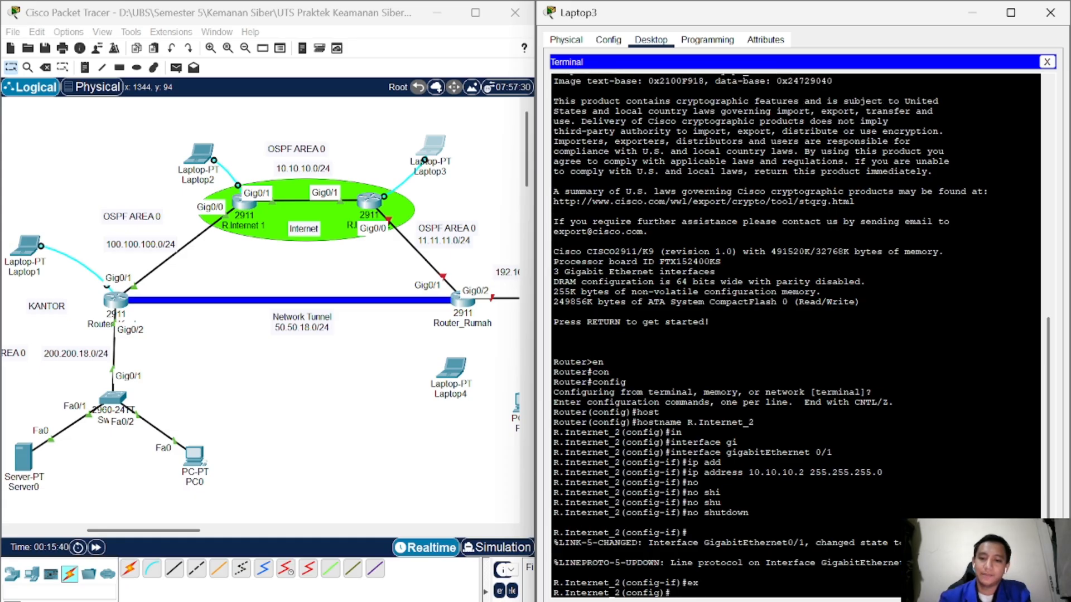
# Step: Assign 11.11.11.1 255.255.255.0 to interface GigabitEthernet 0/0
pyautogui.write('in')
pyautogui.press('Tab')
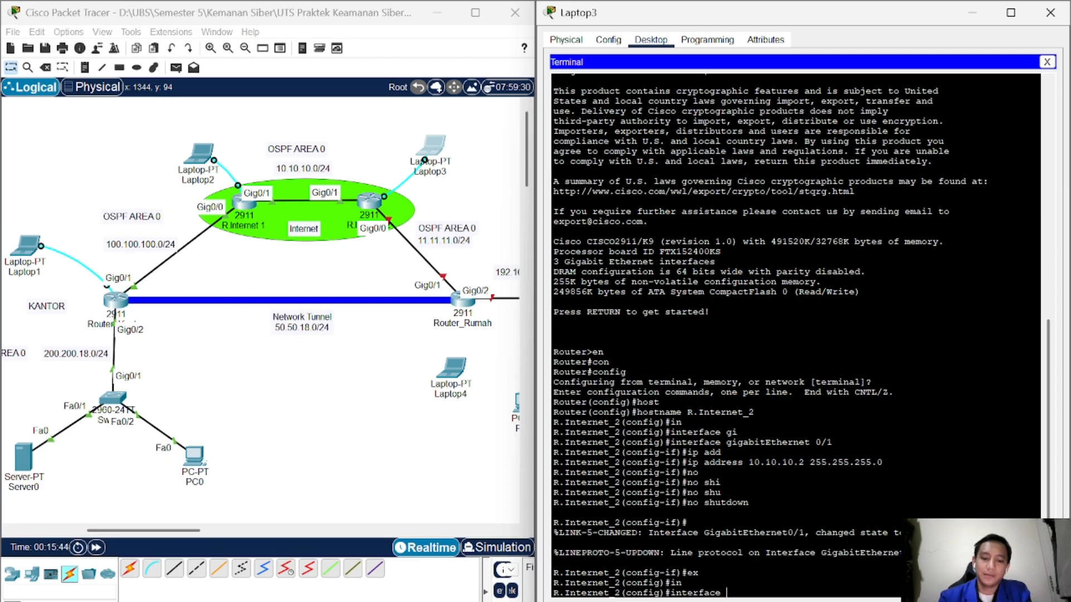
pyautogui.write('gi')
pyautogui.press('Tab')
pyautogui.write('0')
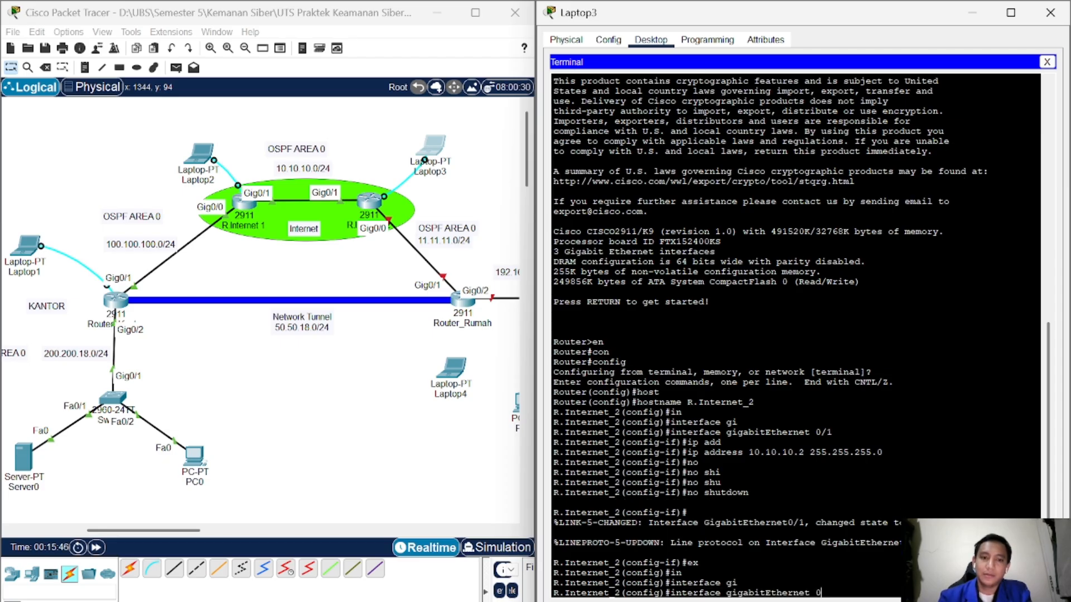
pyautogui.write('/0')
pyautogui.press('Return')
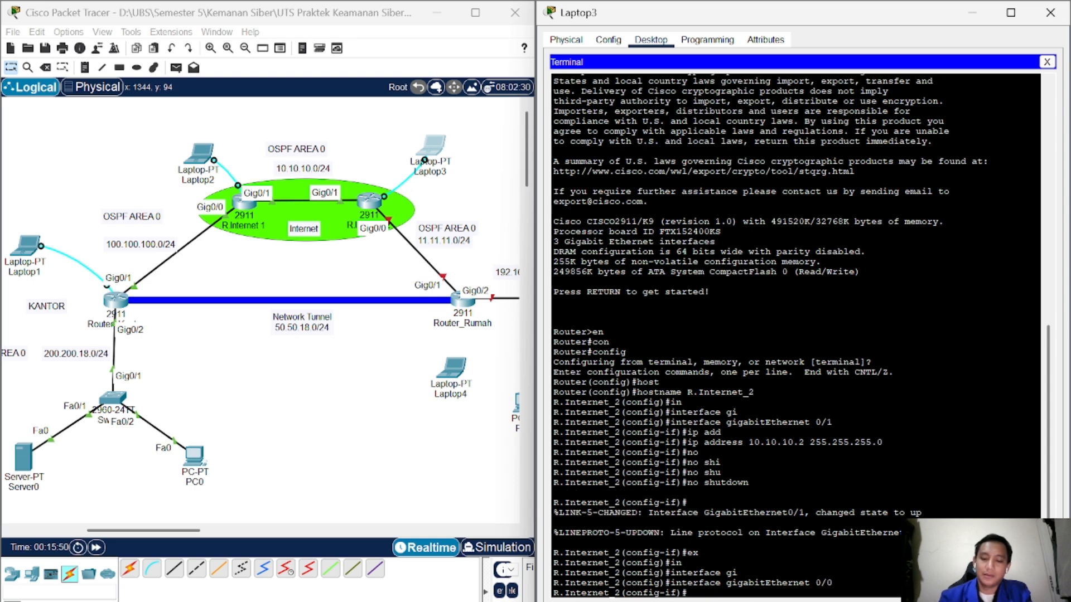
pyautogui.write('ip add')
pyautogui.press('Tab')
pyautogui.write('11.11.11.')
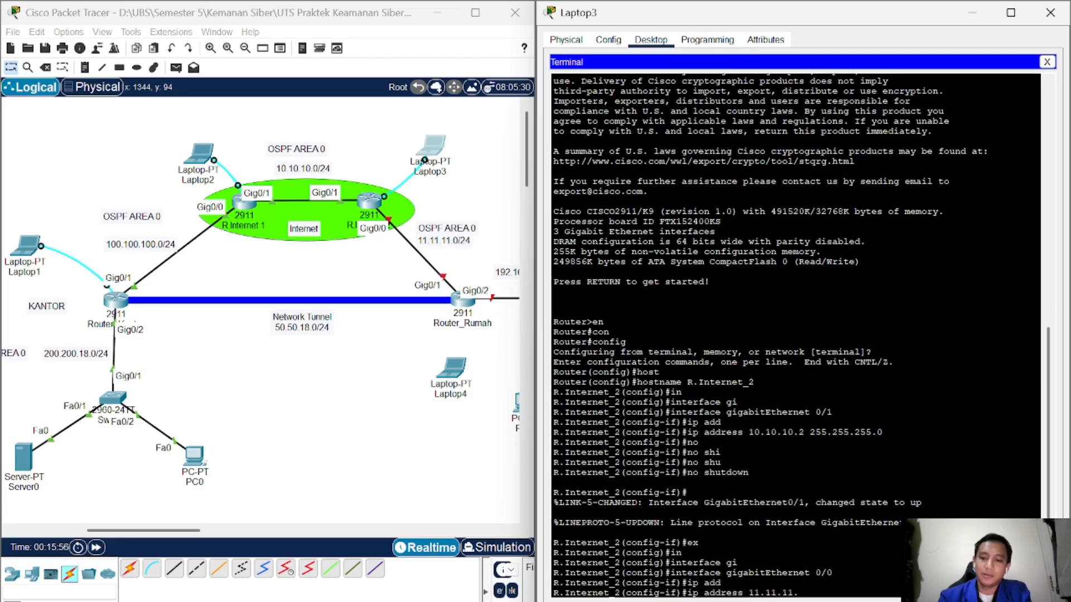
pyautogui.write('1 ')
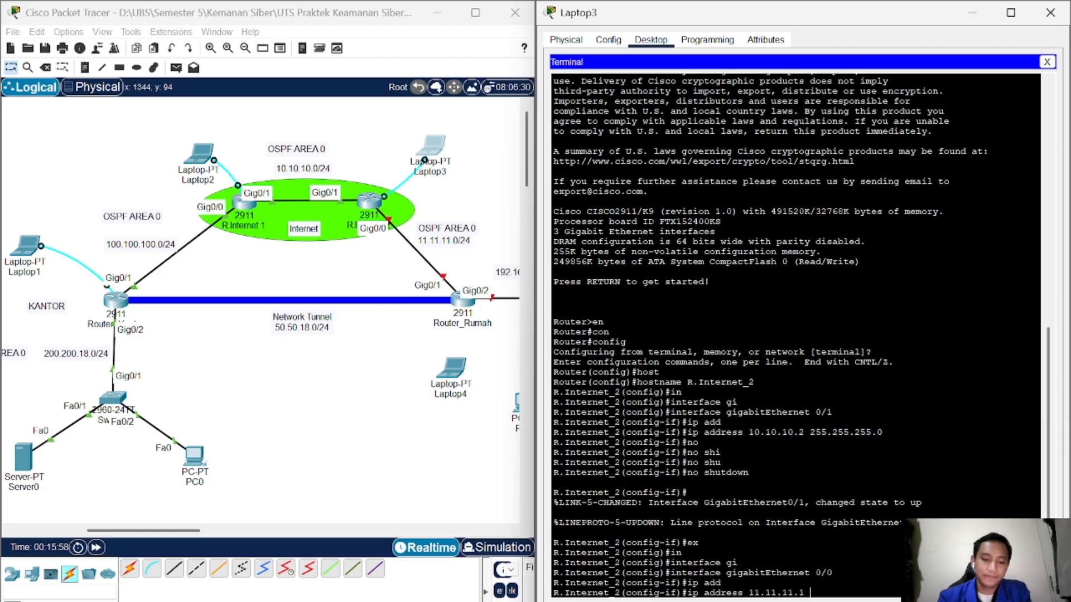
pyautogui.write('255.255.255.0')
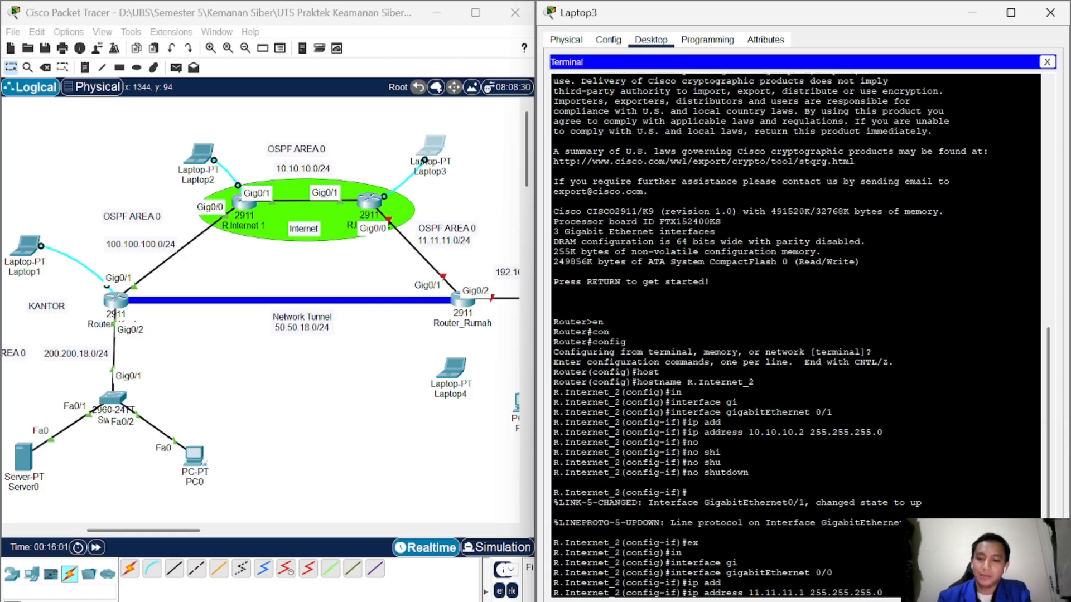
pyautogui.press('Return')
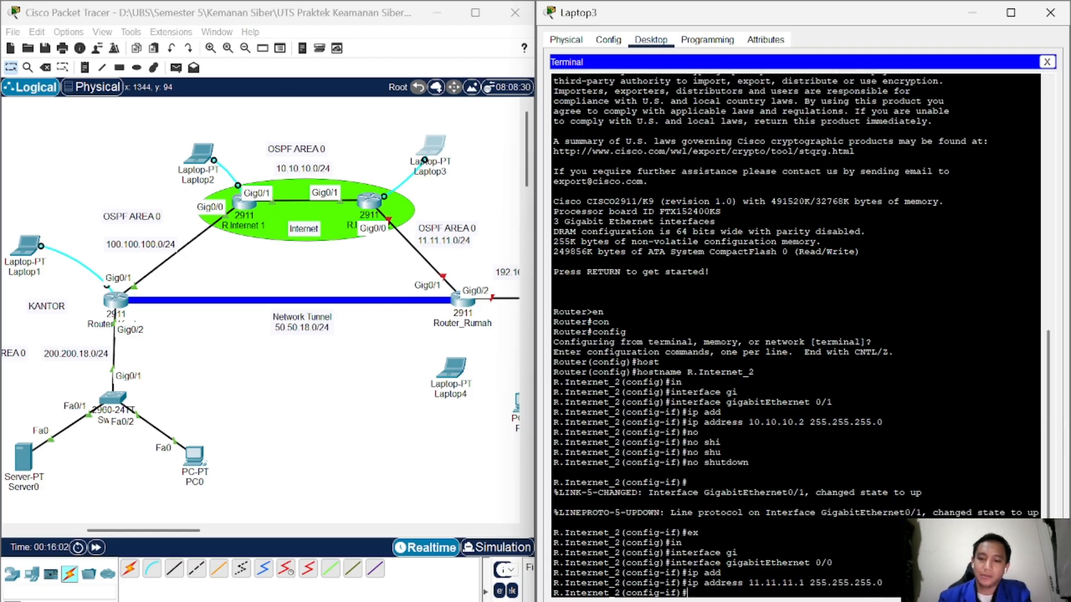
# Step: Bring GigabitEthernet 0/0 up with no shutdown and exit the interface
pyautogui.write('no')
pyautogui.press('Tab')
pyautogui.write('shu')
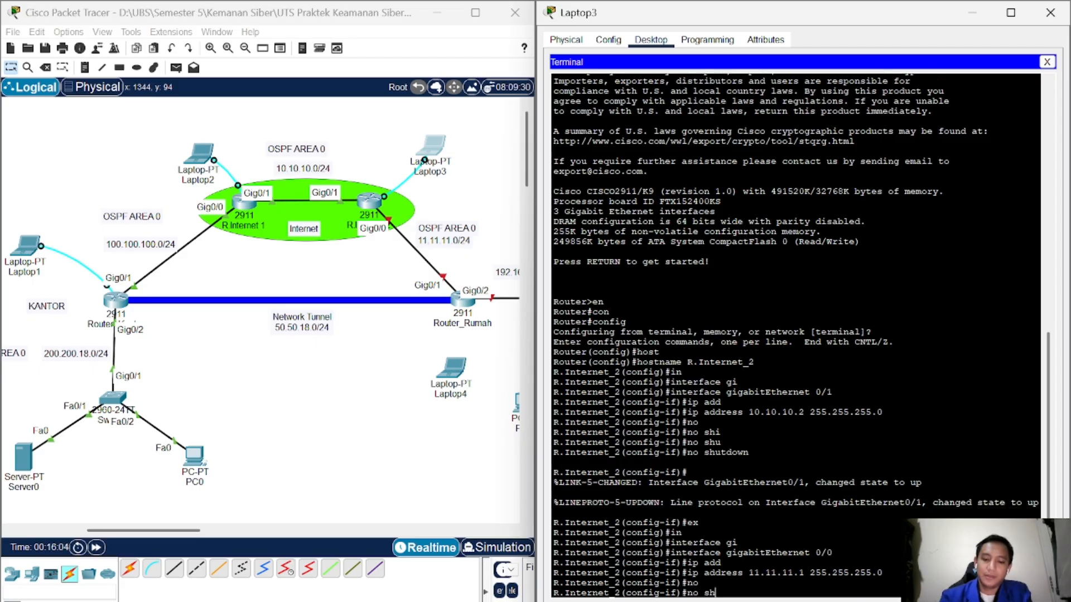
pyautogui.press('Tab')
pyautogui.press('Return')
pyautogui.press('Return')
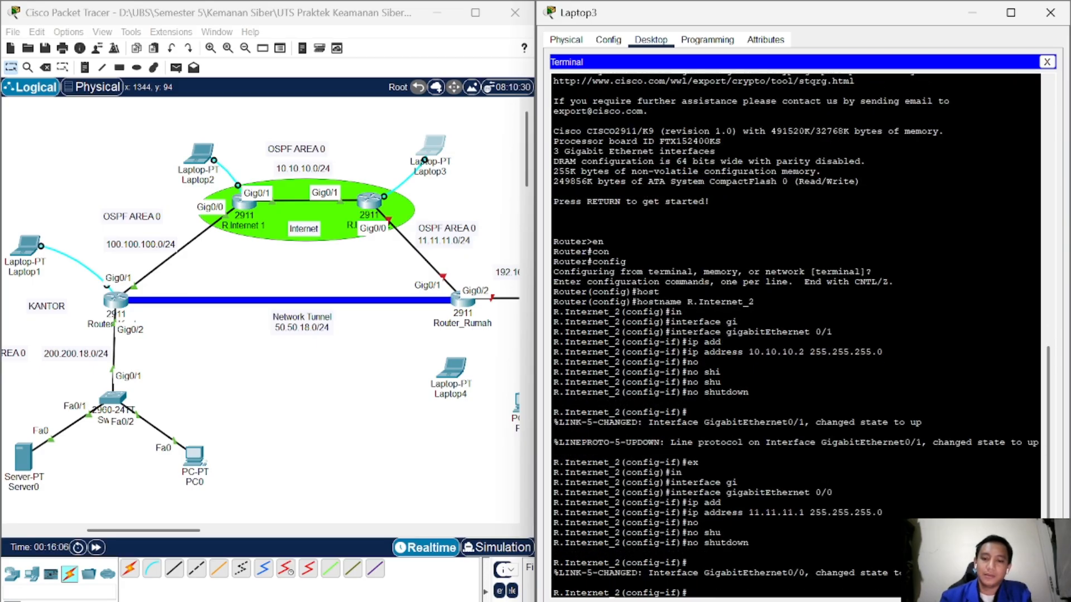
pyautogui.write('ex')
pyautogui.press('Return')
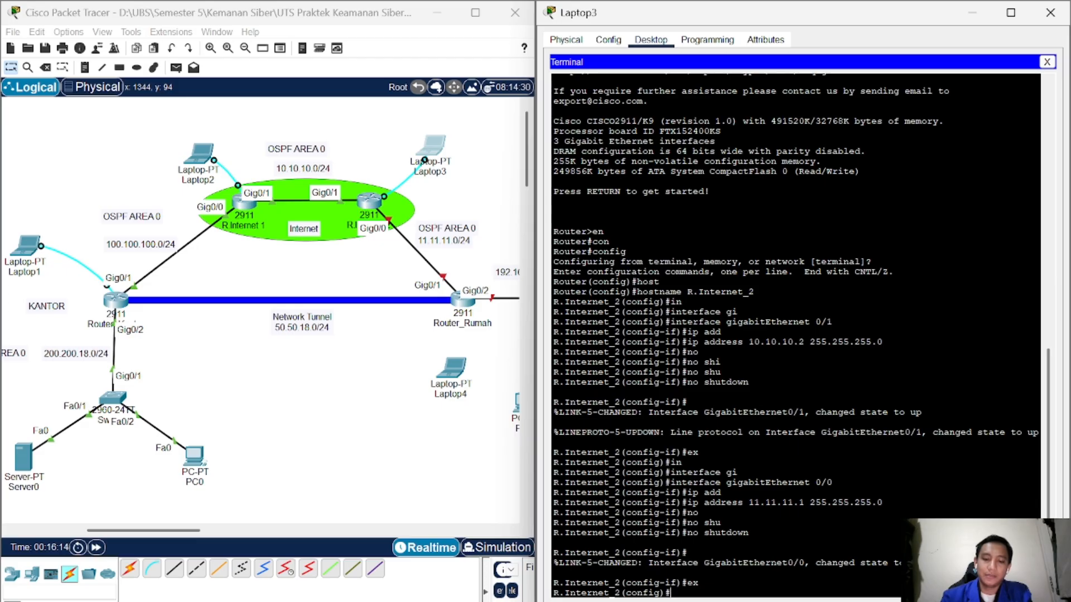
# Step: Start OSPF process 18 and advertise 10.10.10.0 0.0.0.255 in area 0
pyautogui.write('rou')
pyautogui.press('Tab')
pyautogui.write('osp')
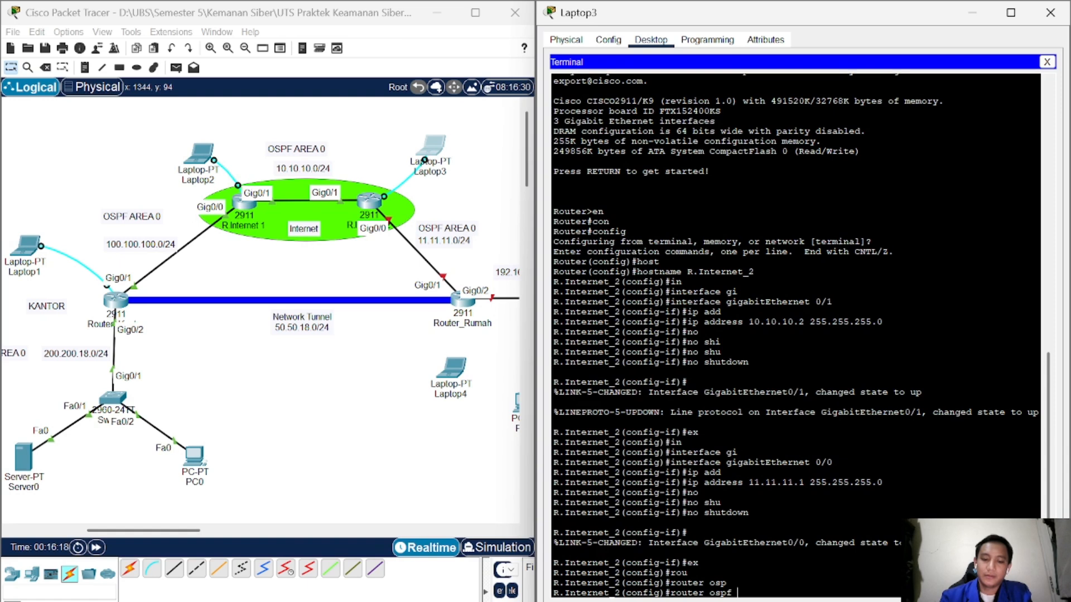
pyautogui.write('18')
pyautogui.press('Return')
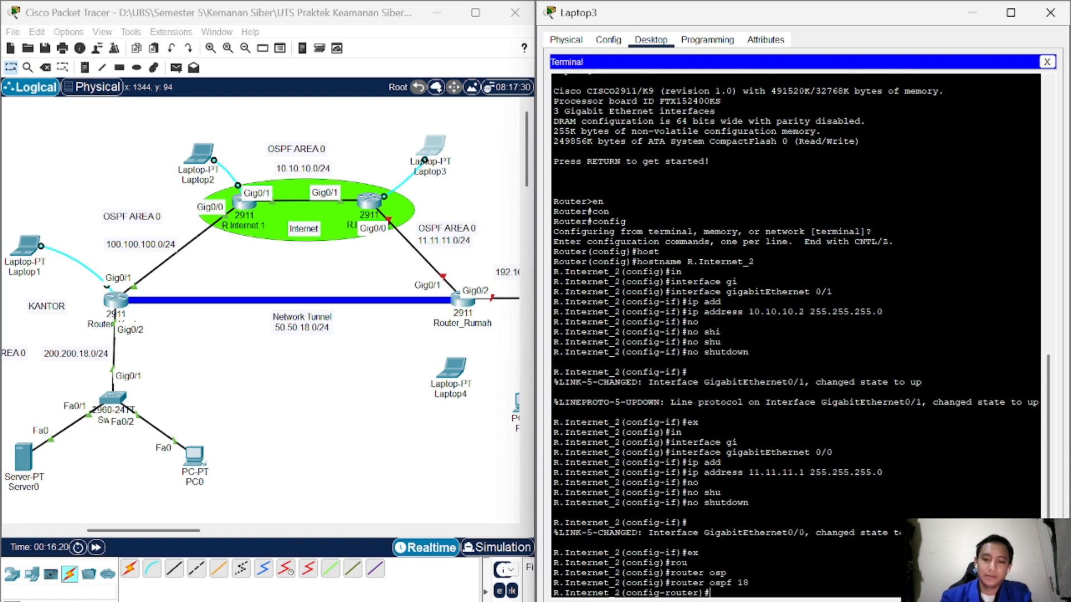
pyautogui.write('net')
pyautogui.press('Tab')
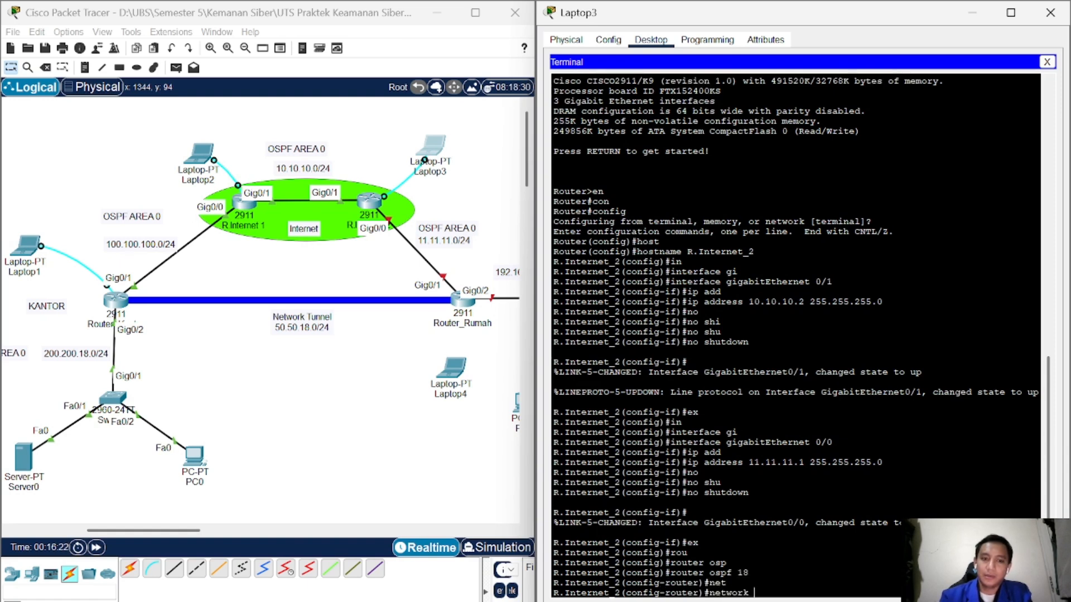
pyautogui.write('10.10.10.0')
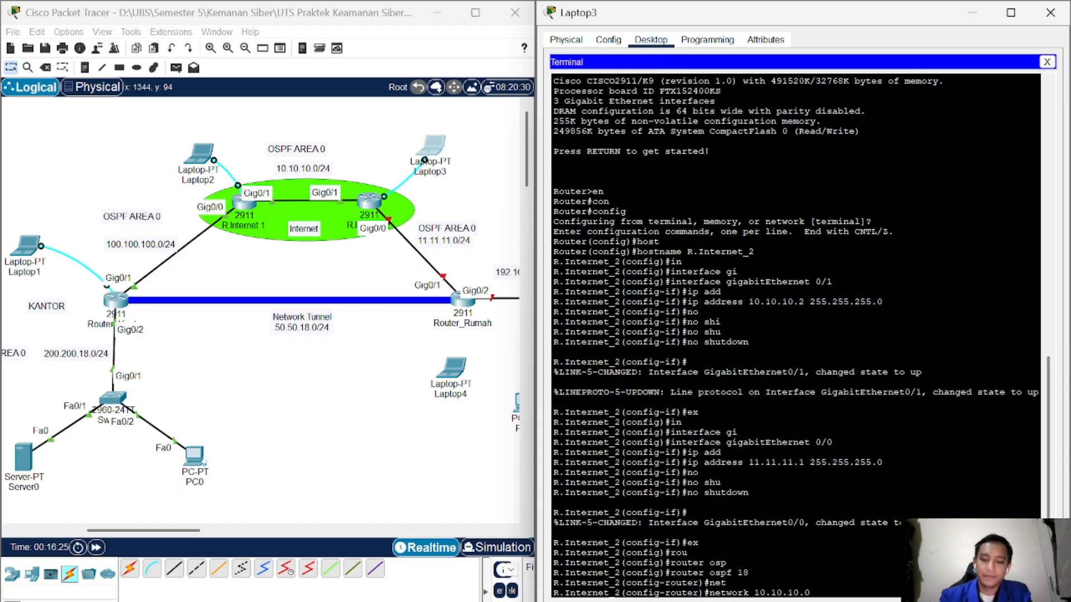
pyautogui.write(' 0.0.0.255')
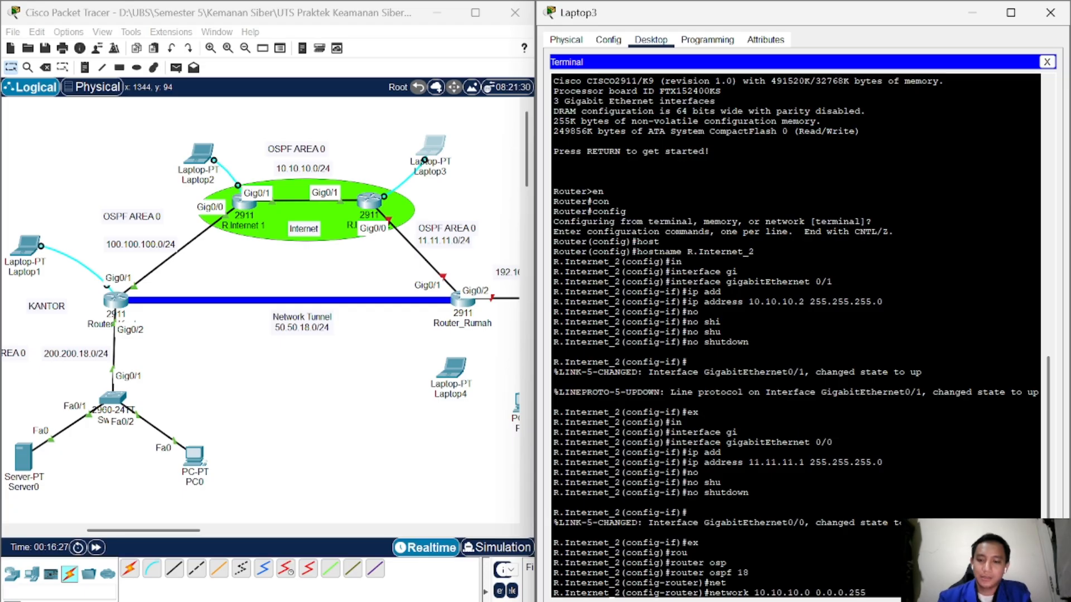
pyautogui.write(' area')
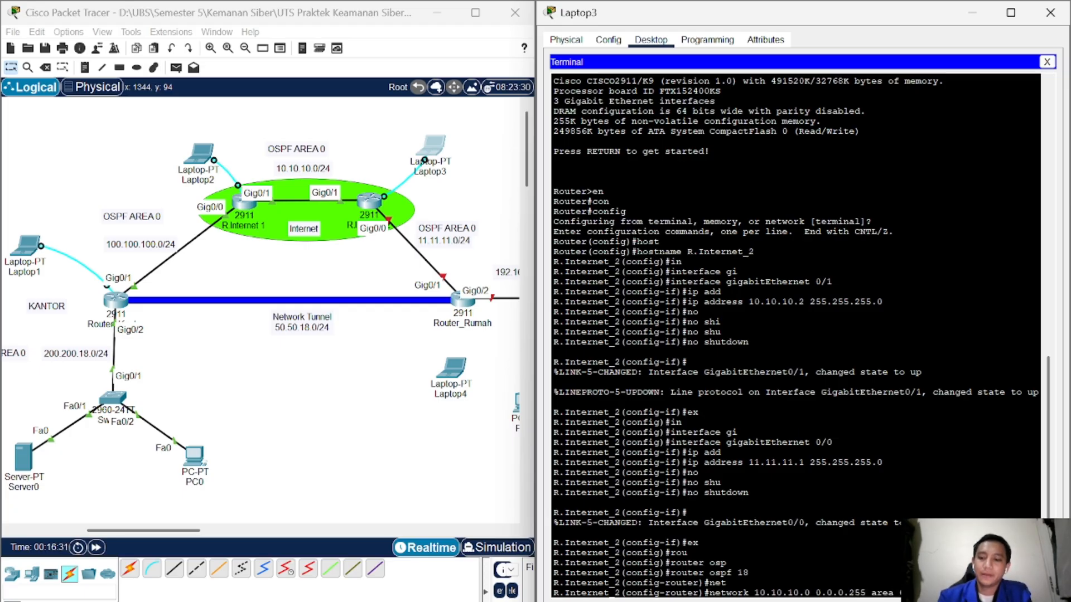
pyautogui.press('Return')
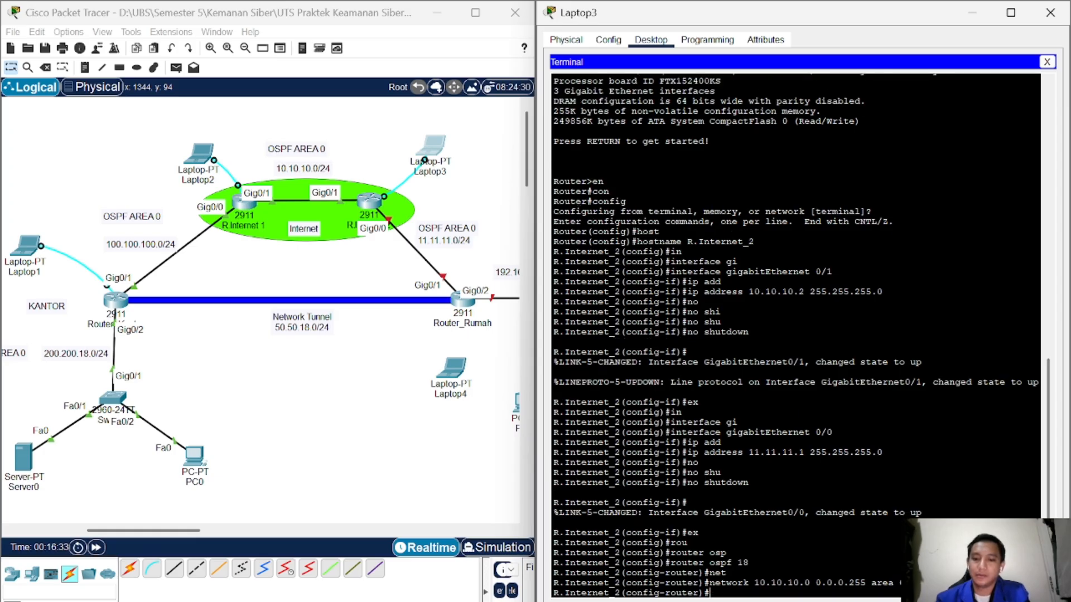
# Step: Add network 11.11.11.0 0.0.0.255 area 0, then exit to privileged EXEC
pyautogui.press('Up')
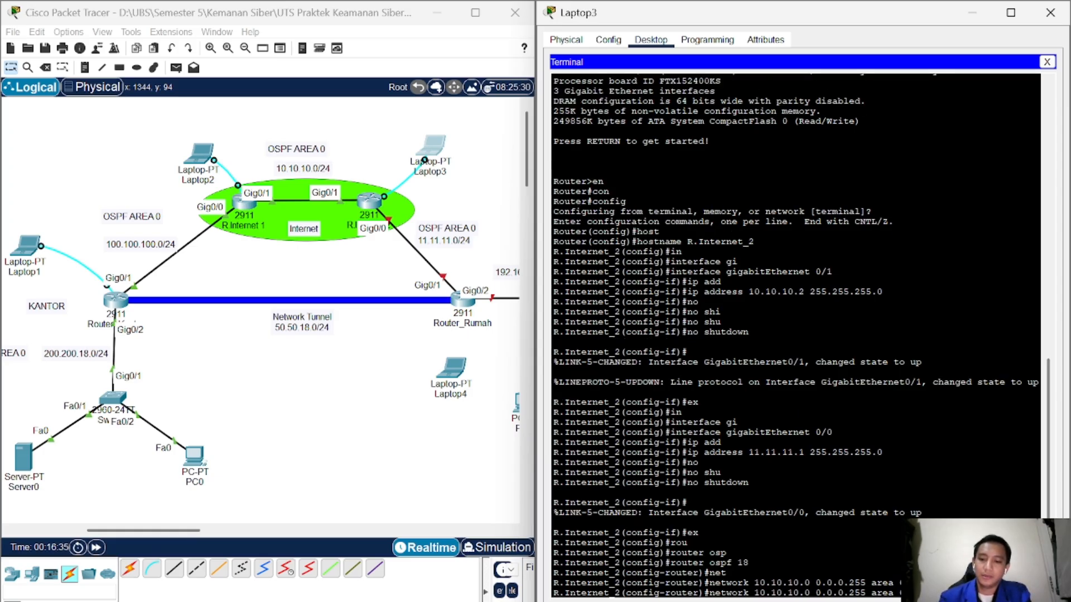
pyautogui.press('Left')
pyautogui.press('Left')
pyautogui.press('Left')
pyautogui.press('Left')
pyautogui.press('Left')
pyautogui.press('Left')
pyautogui.press('Left')
pyautogui.press('Left')
pyautogui.press('Left')
pyautogui.press('Left')
pyautogui.press('Left')
pyautogui.press('Left')
pyautogui.press('Left')
pyautogui.press('Left')
pyautogui.press('Left')
pyautogui.press('Left')
pyautogui.press('Left')
pyautogui.press('BackSpace')
pyautogui.press('BackSpace')
pyautogui.press('BackSpace')
pyautogui.press('BackSpace')
pyautogui.press('BackSpace')
pyautogui.press('BackSpace')
pyautogui.press('BackSpace')
pyautogui.press('BackSpace')
pyautogui.press('BackSpace')
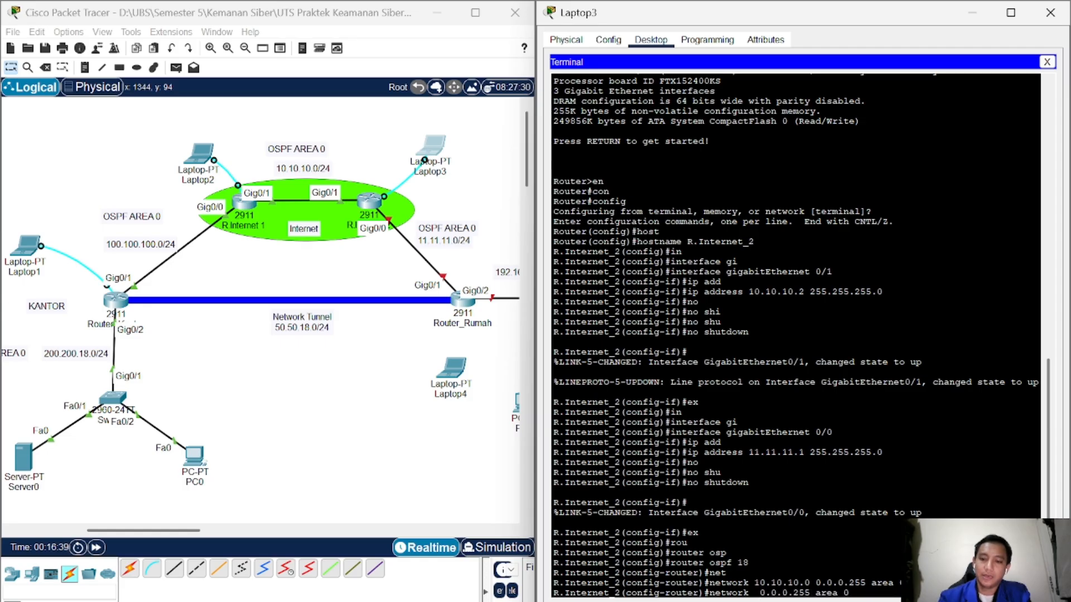
pyautogui.write('1.1')
pyautogui.write('1.11.0')
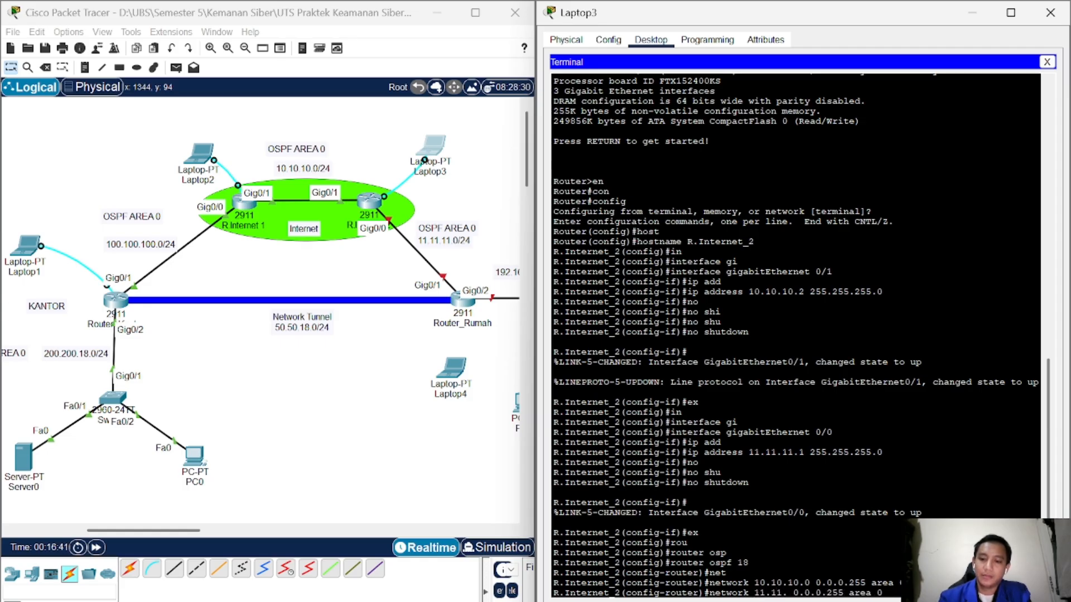
pyautogui.press('Return')
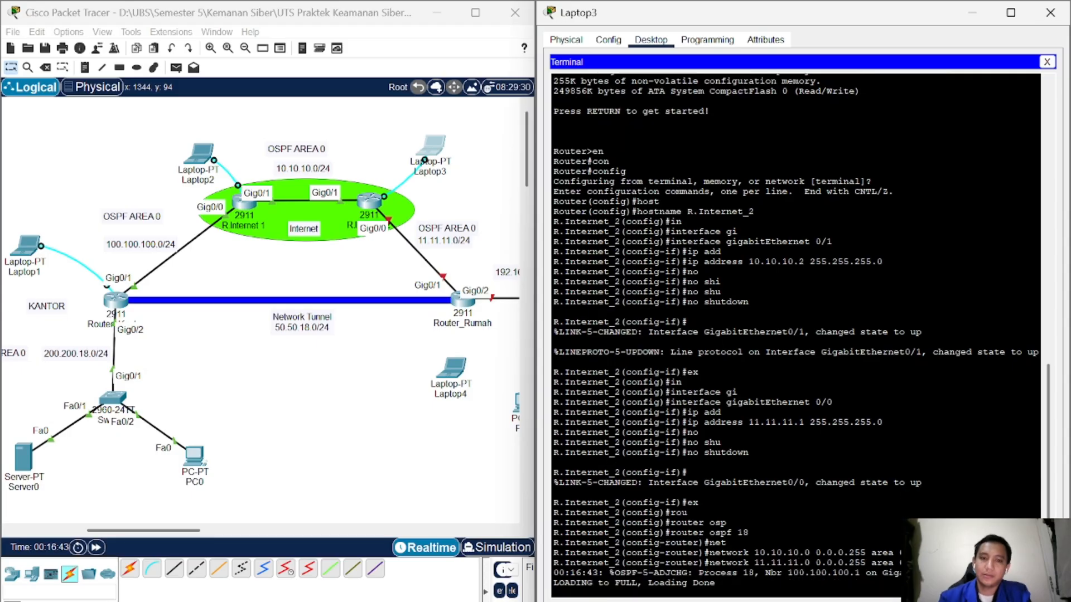
pyautogui.press('Return')
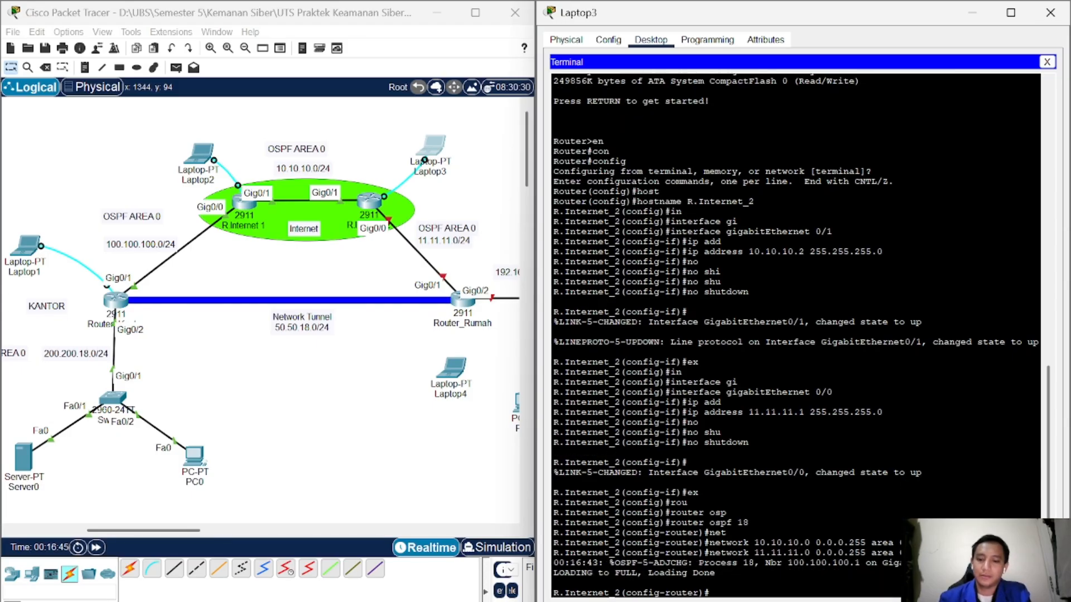
pyautogui.write('ex')
pyautogui.press('Return')
pyautogui.write('ernet_2(config)#e')
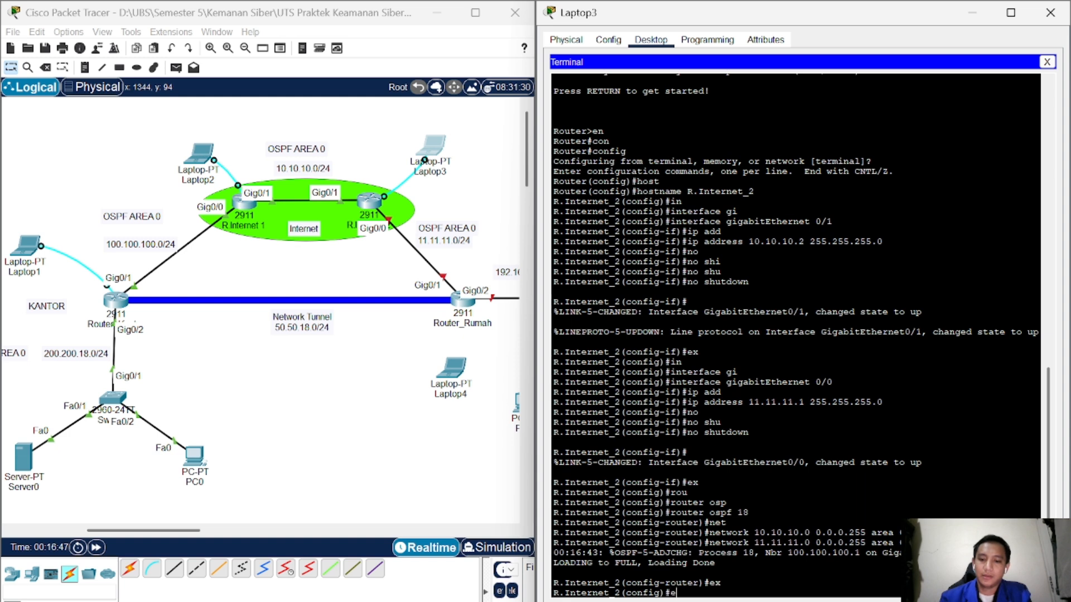
pyautogui.write('x')
pyautogui.press('Return')
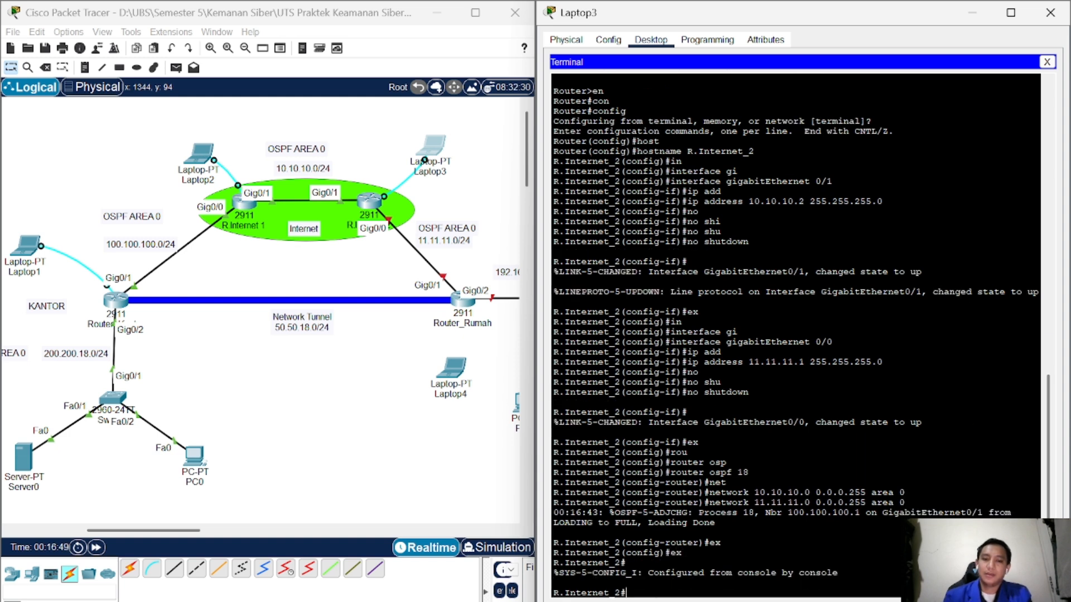
# Step: Console-cable Laptop4's RS 232 port to Router_Rumah's Console port, save the file, and open Laptop4
pyautogui.click(496, 216)
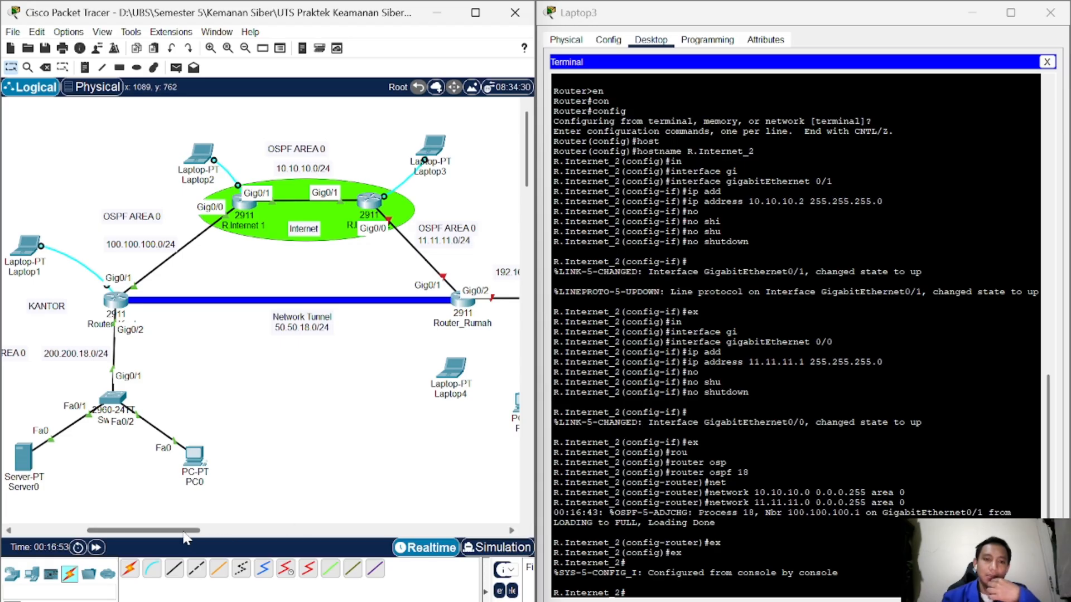
pyautogui.moveTo(186, 538); pyautogui.dragTo(229, 533)
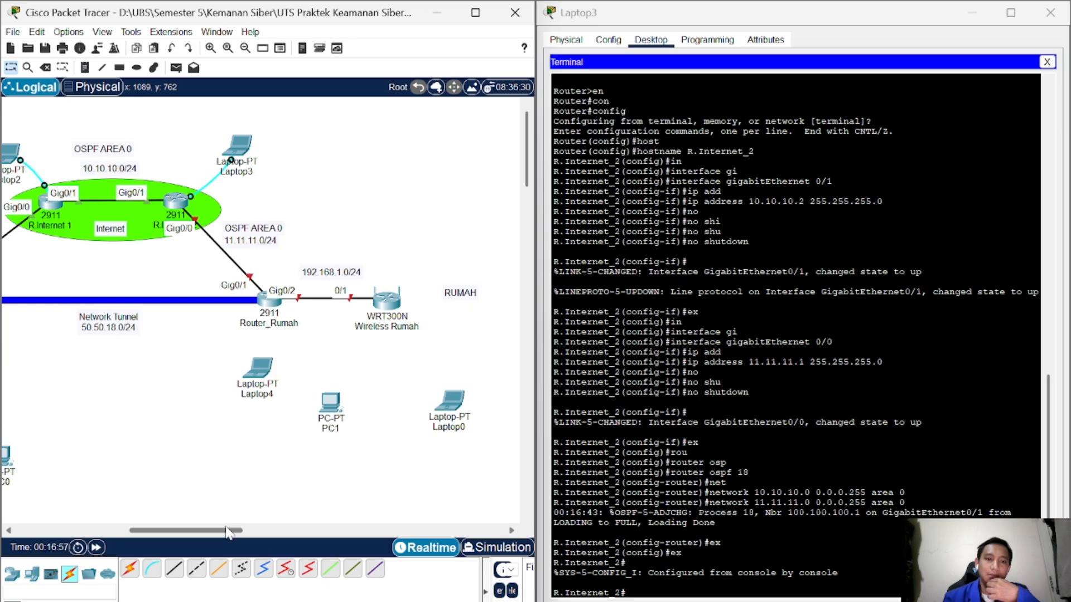
pyautogui.click(153, 570)
pyautogui.click(260, 374)
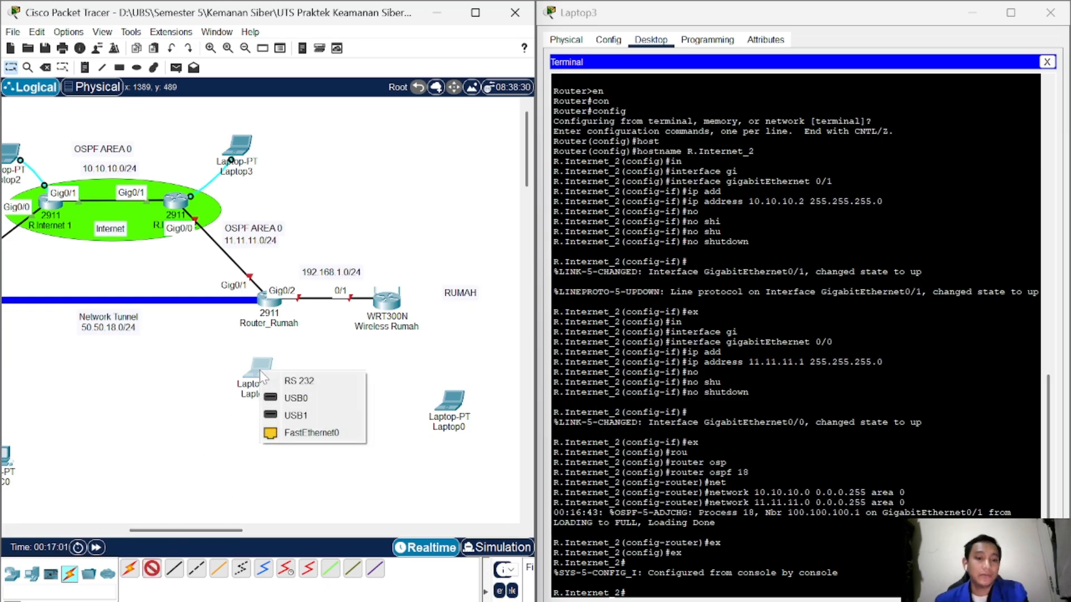
pyautogui.click(295, 381)
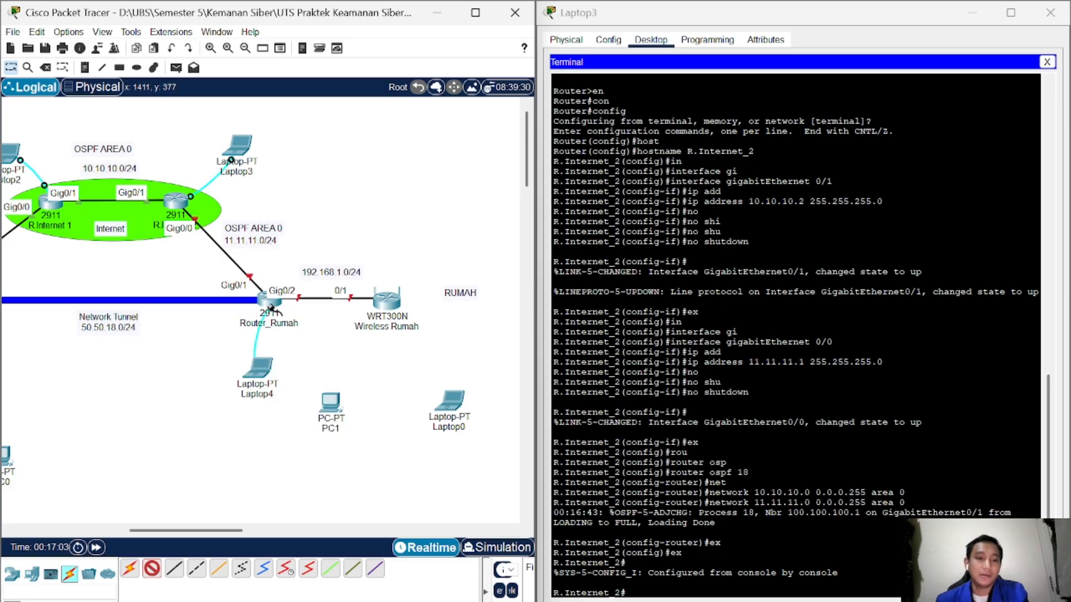
pyautogui.click(271, 307)
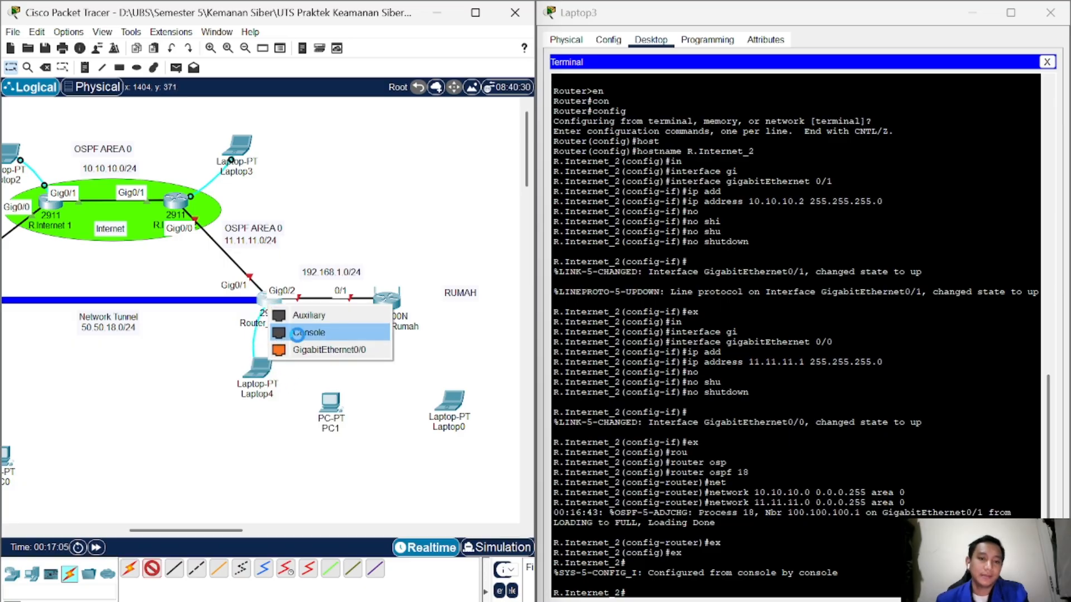
pyautogui.click(297, 333)
pyautogui.hotkey('ctrl', 's')
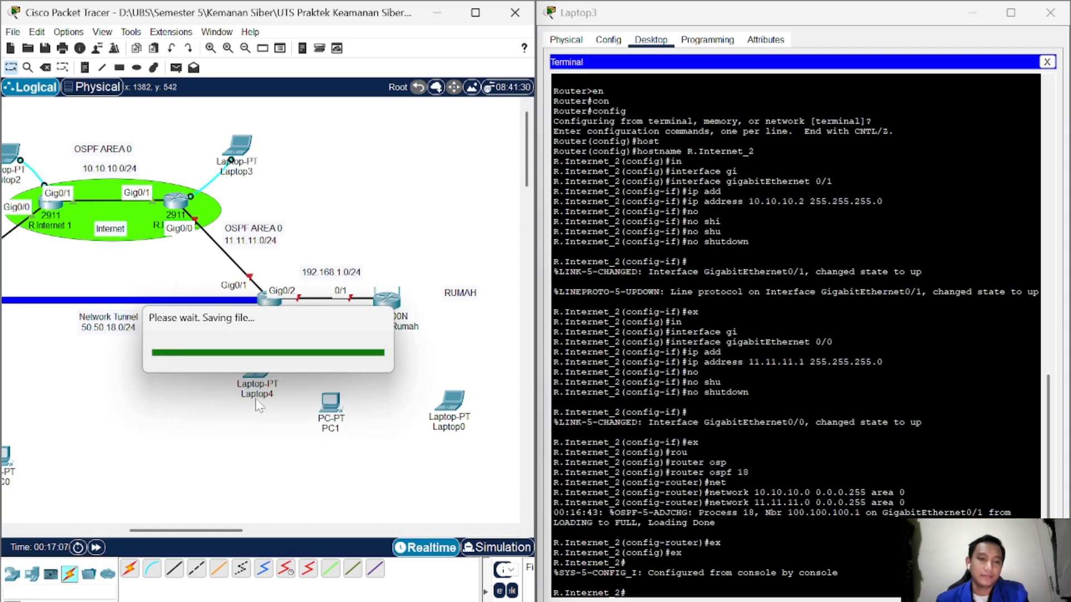
pyautogui.click(257, 372)
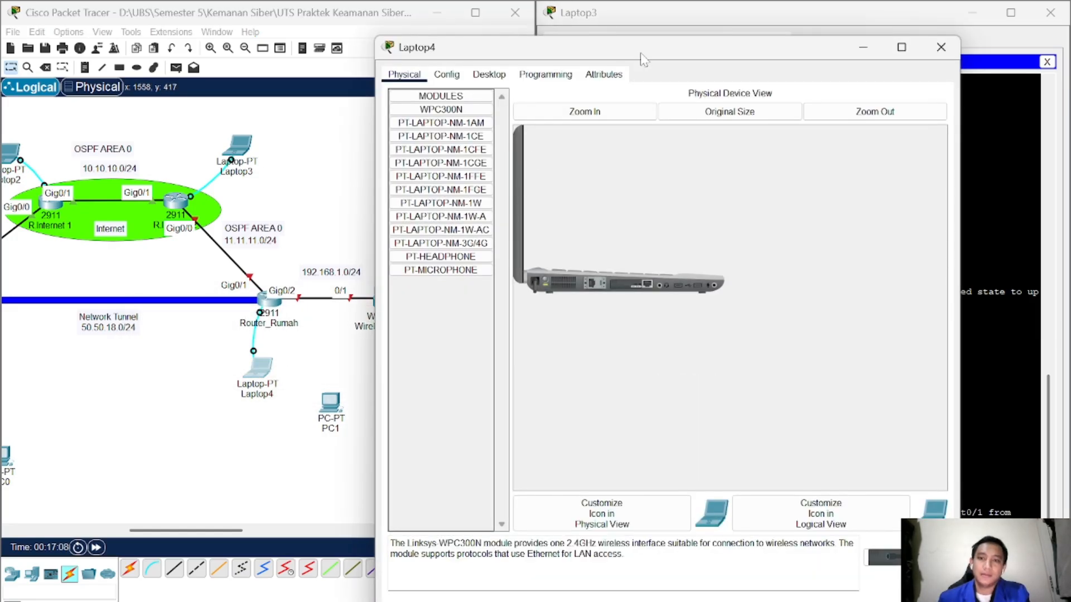
# Step: Dock Laptop4's window right and open a Terminal session to the router with default settings
pyautogui.moveTo(642, 58); pyautogui.dragTo(1068, 61)
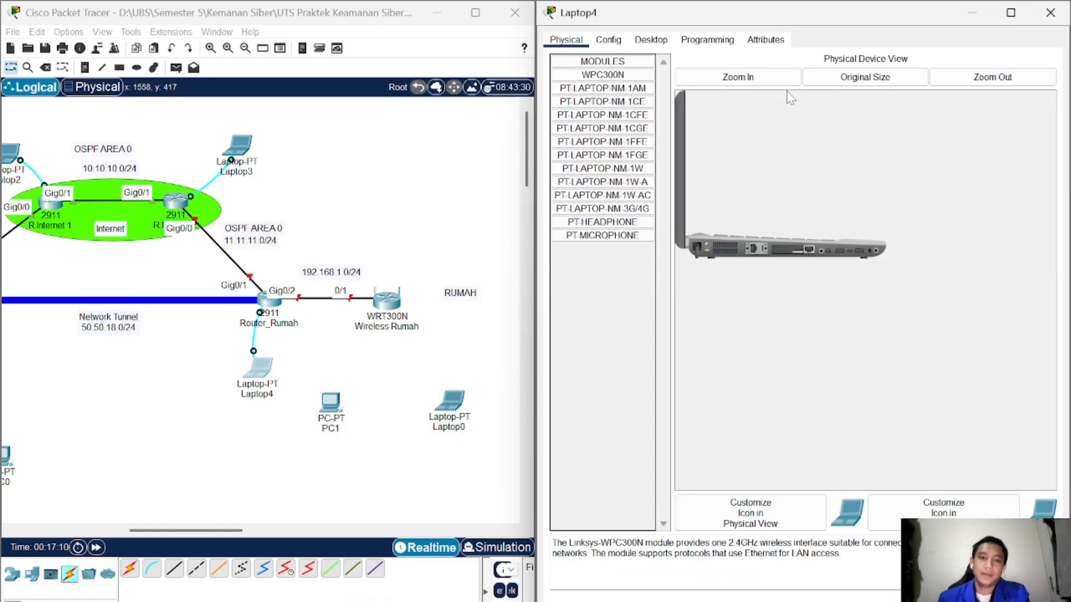
pyautogui.click(650, 40)
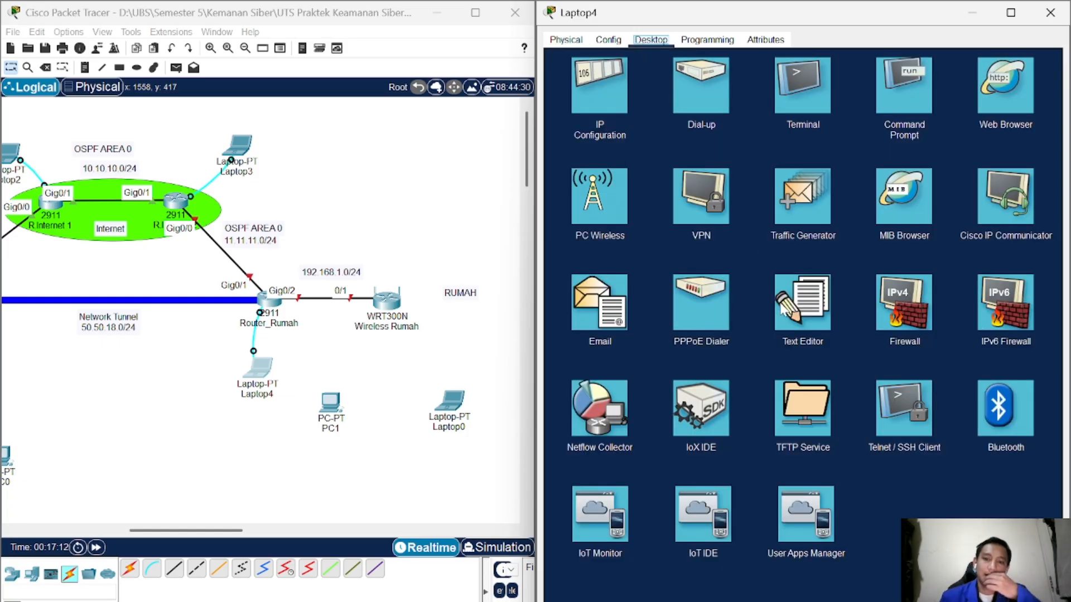
pyautogui.click(809, 105)
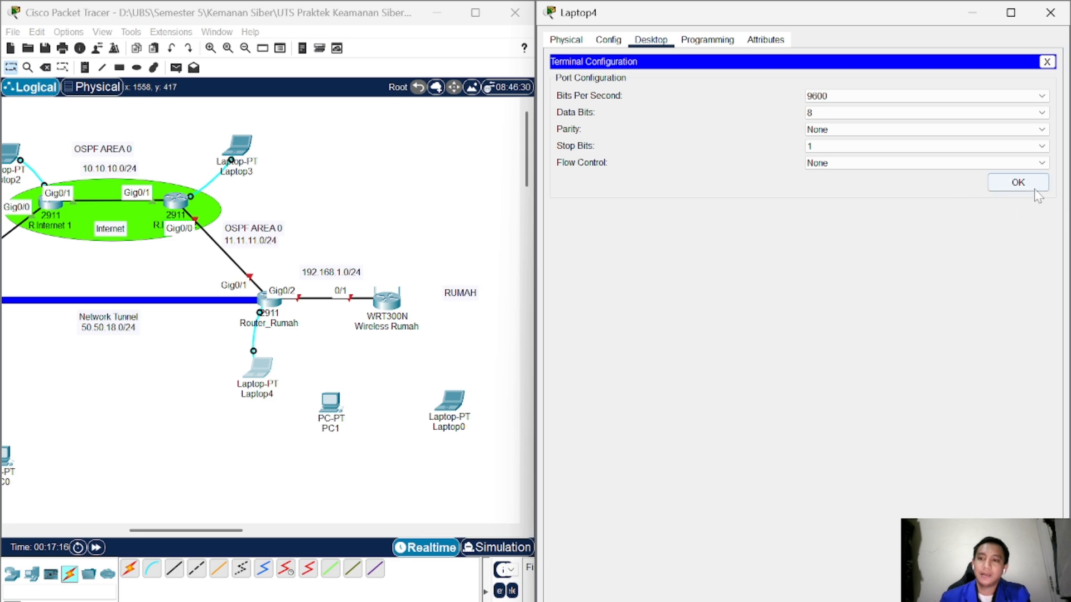
pyautogui.click(1018, 182)
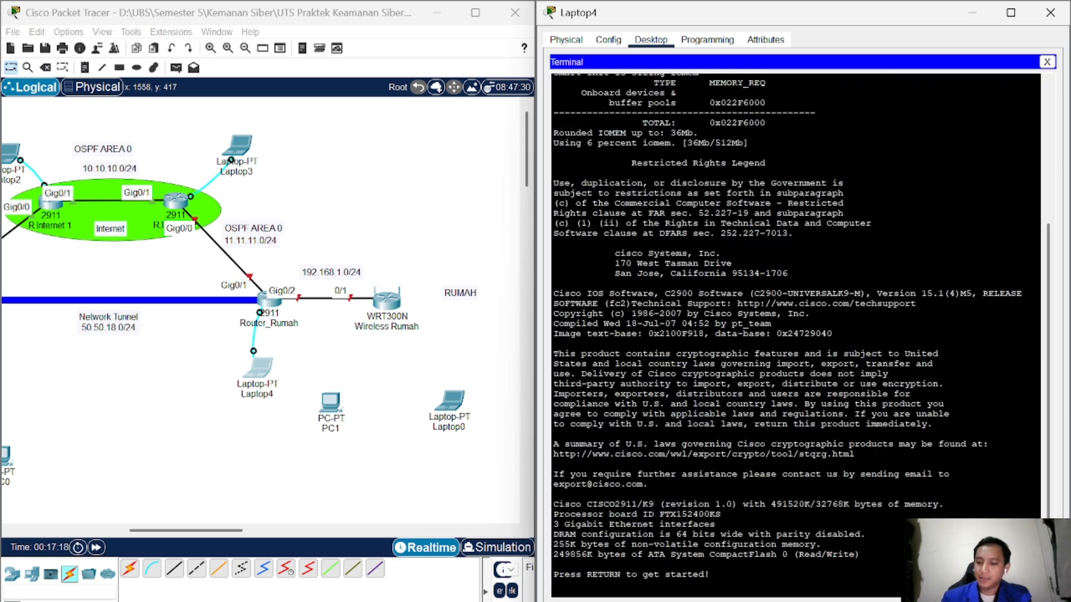
pyautogui.press('Return')
# Step: Enter privileged mode with enable, then global configuration with configure terminal
pyautogui.write('er>e')
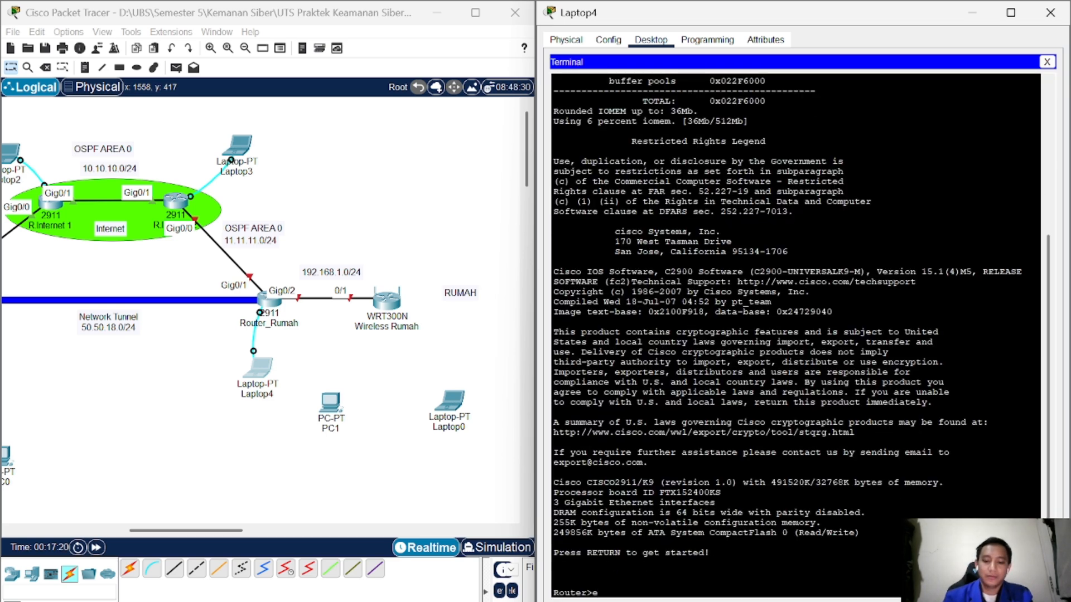
pyautogui.write('n')
pyautogui.press('Return')
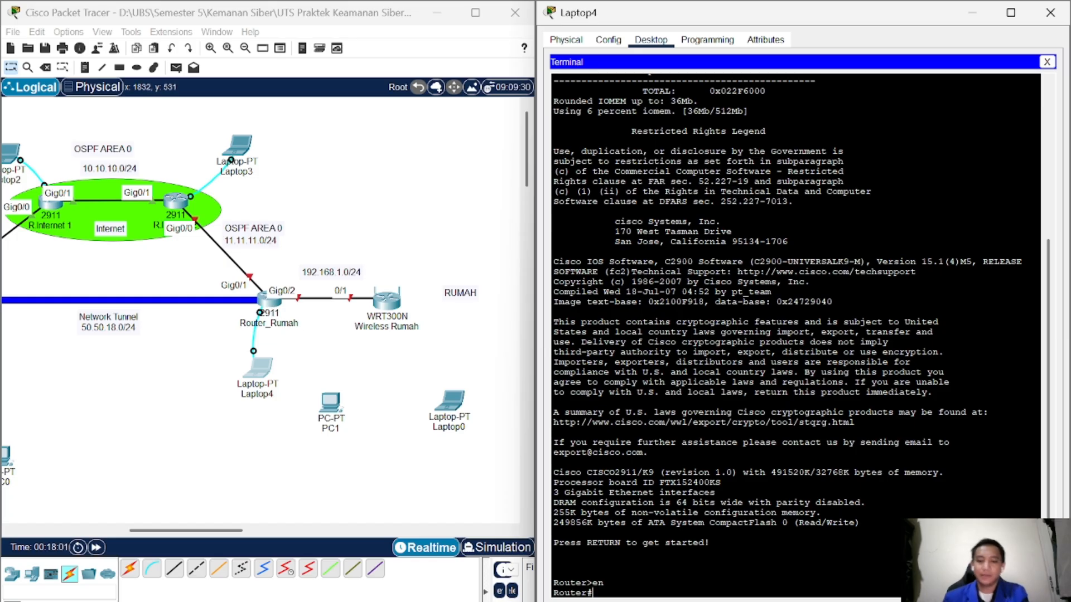
pyautogui.write('conf')
pyautogui.press('Tab')
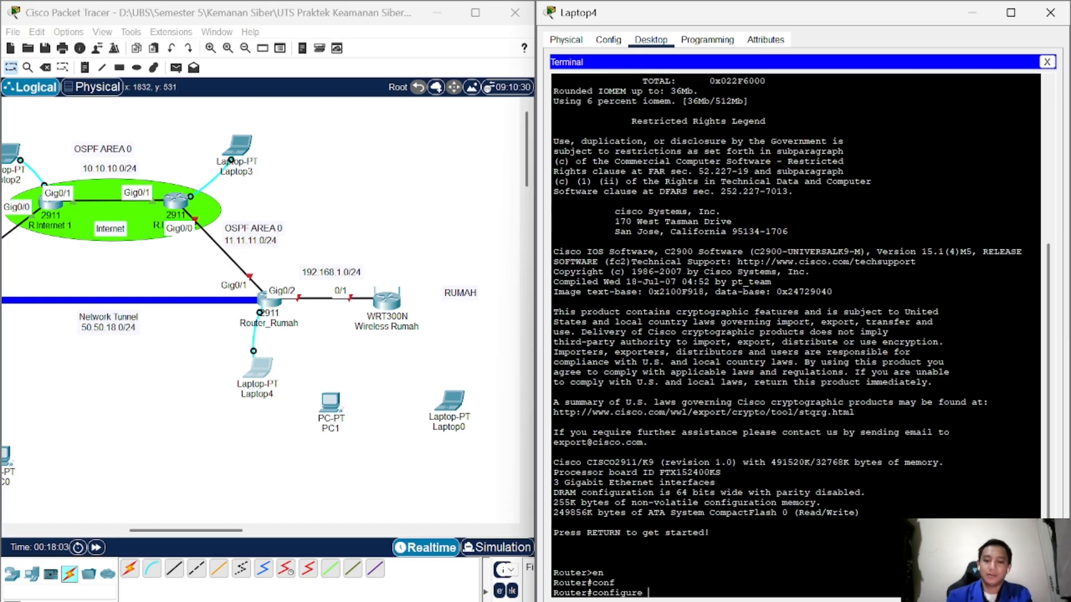
pyautogui.press('Return')
pyautogui.press('Return')
# Step: Rename Router_Rumah to R.Rumah using the hostname command
pyautogui.write('host')
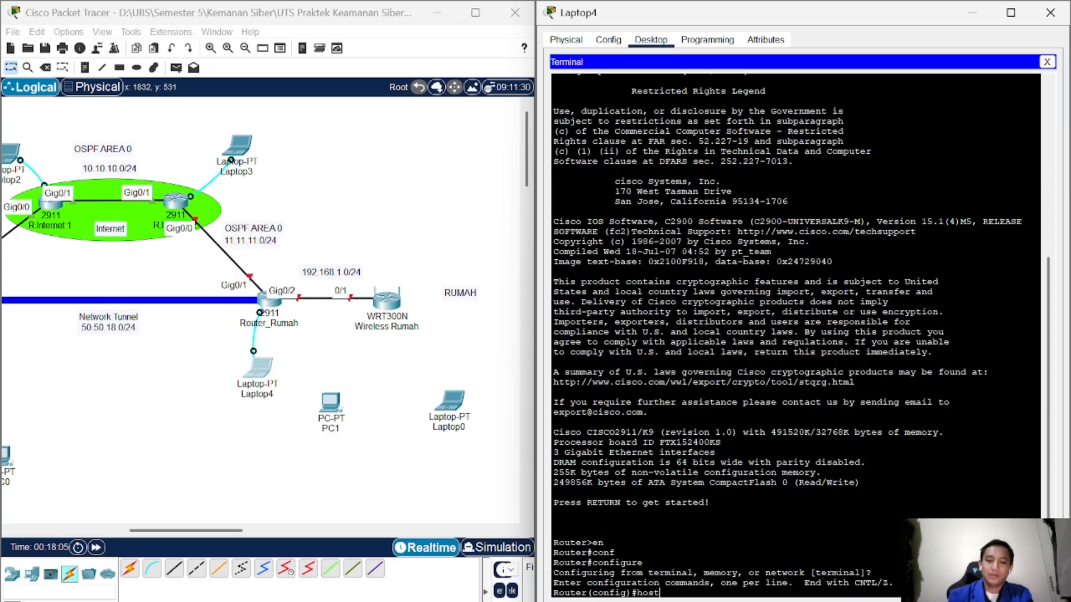
pyautogui.press('Tab')
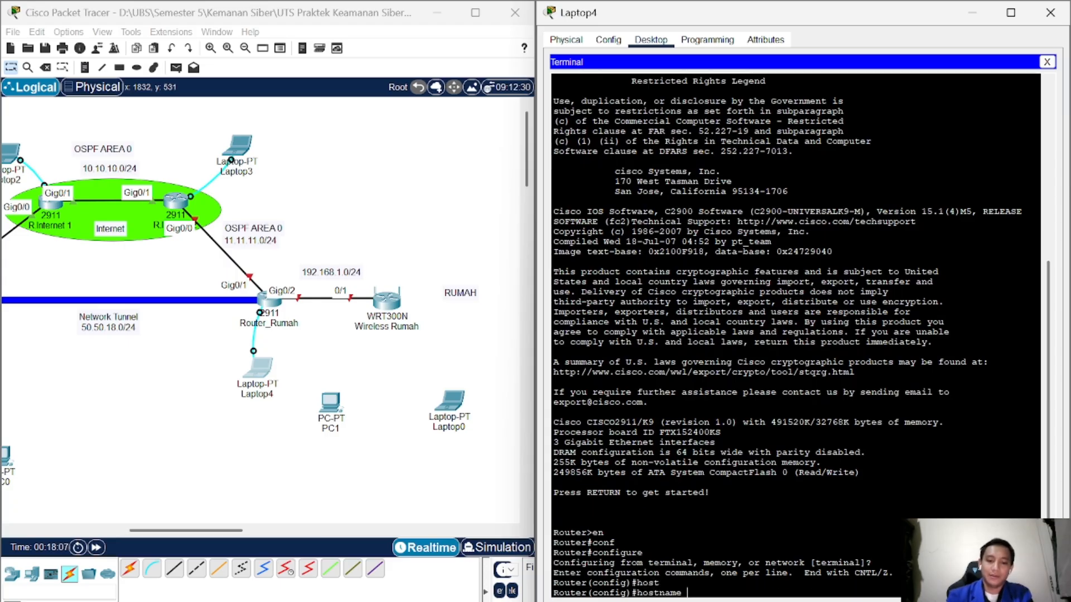
pyautogui.write('R.Rumah')
pyautogui.press('Return')
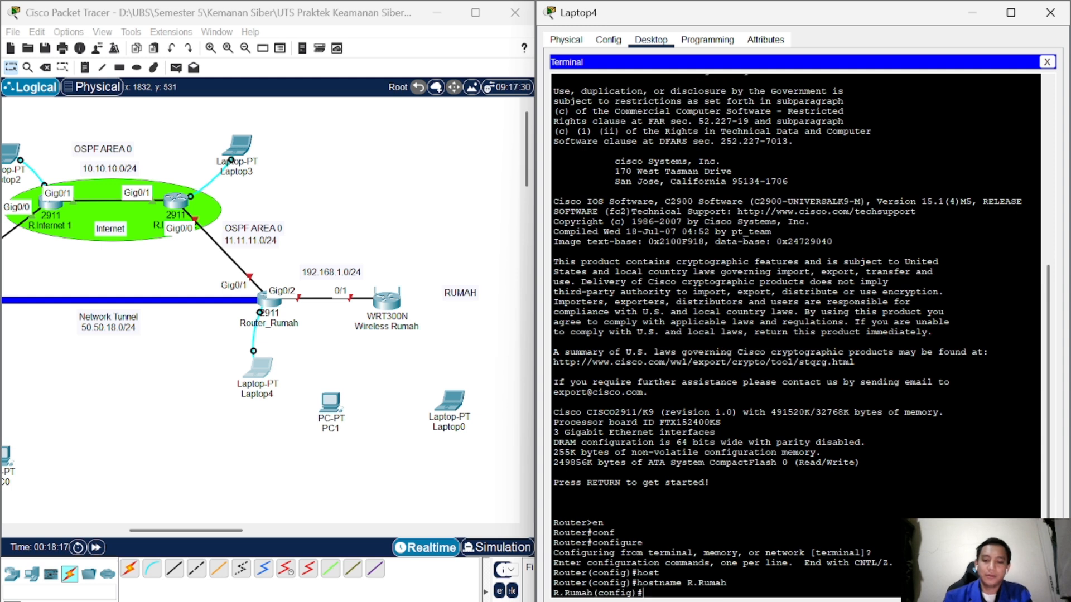
pyautogui.write('in')
pyautogui.press('Tab')
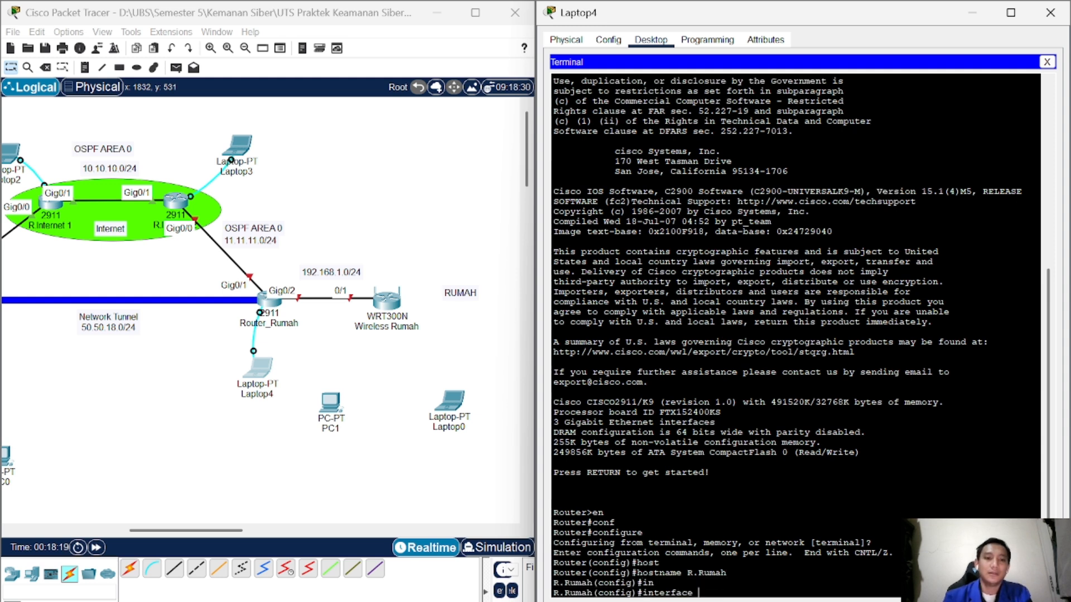
# Step: Assign 11.11.11.2 255.255.255.0 to interface GigabitEthernet0/1
pyautogui.write('g')
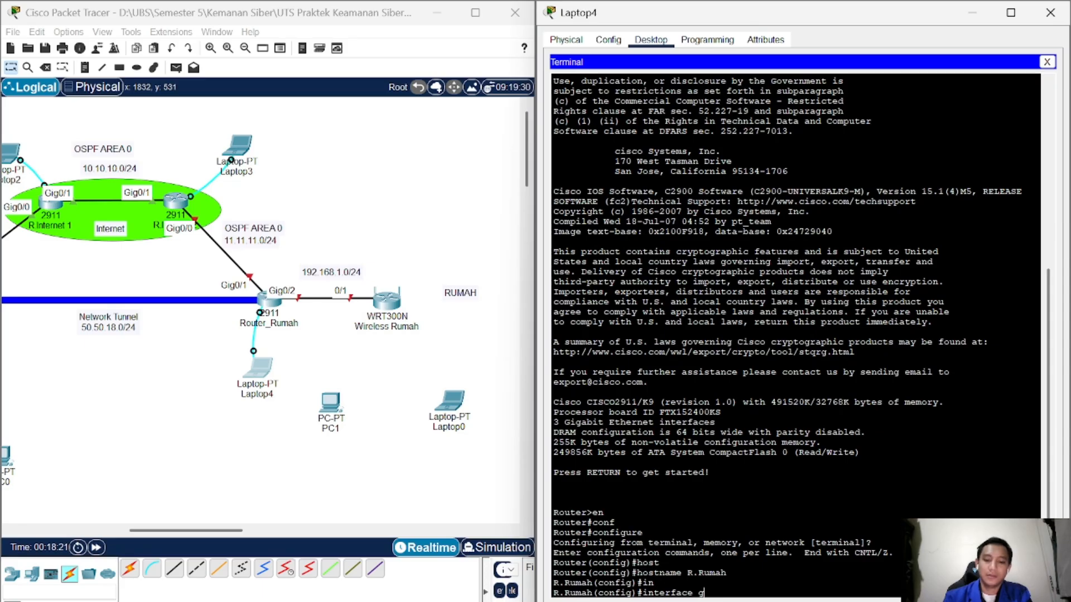
pyautogui.write('i')
pyautogui.press('Tab')
pyautogui.write('0/1')
pyautogui.press('Return')
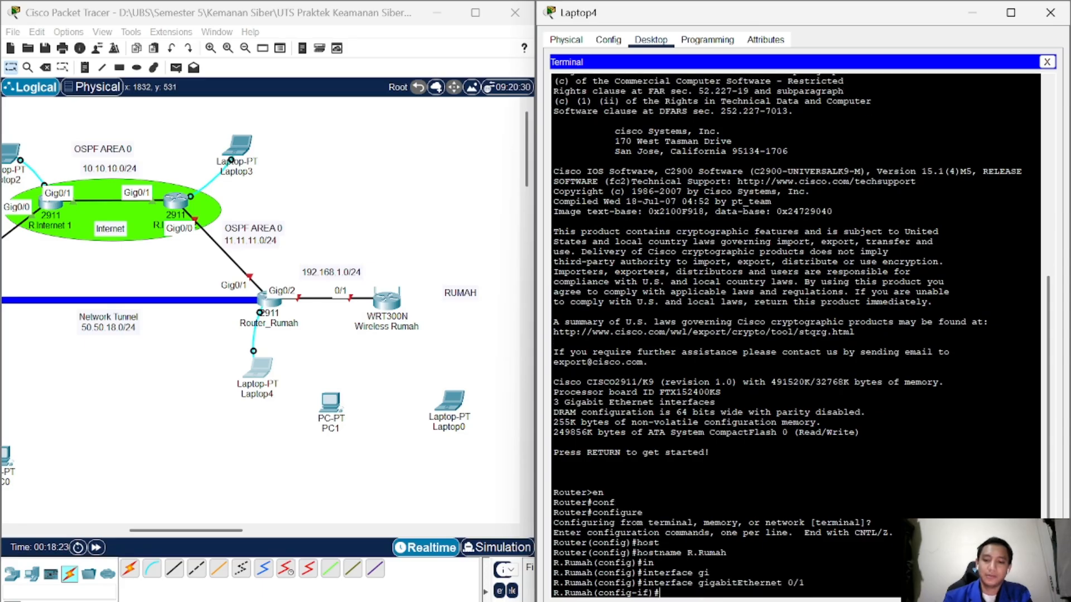
pyautogui.write('ip a')
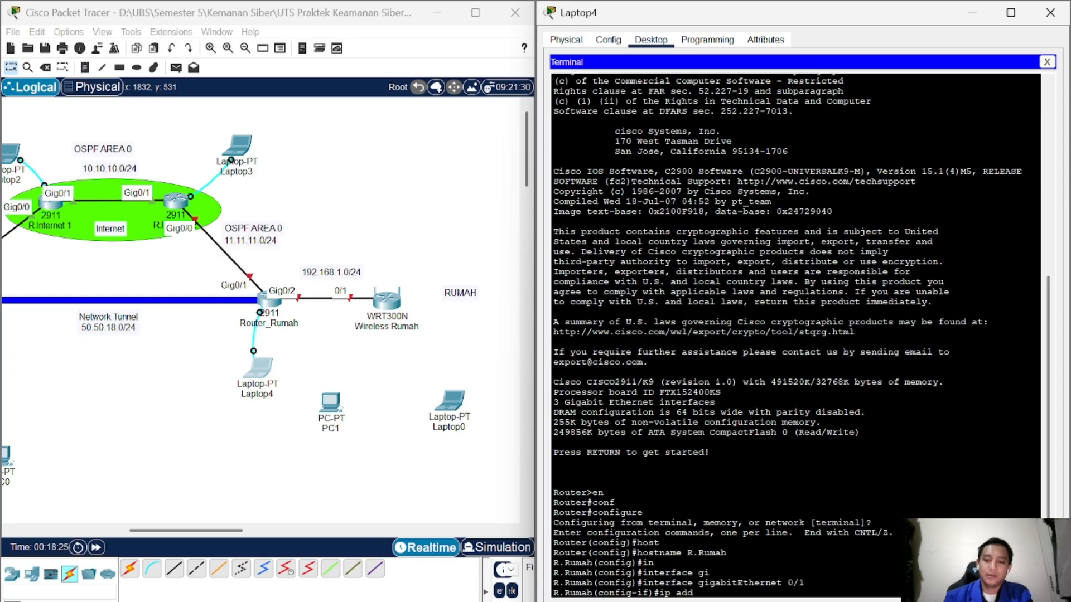
pyautogui.write('dd')
pyautogui.press('Tab')
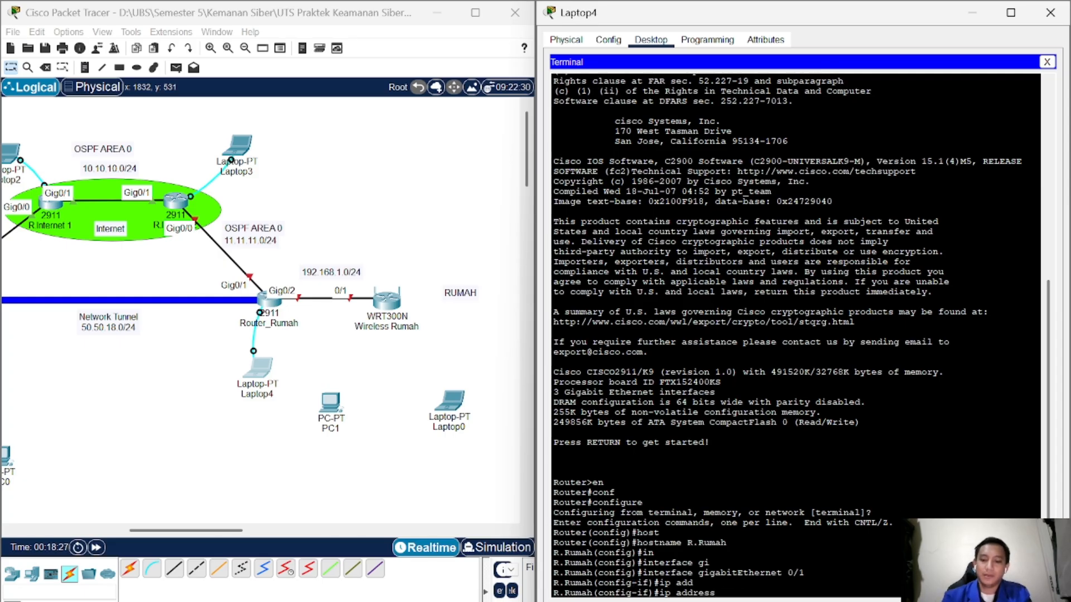
pyautogui.write('11.1')
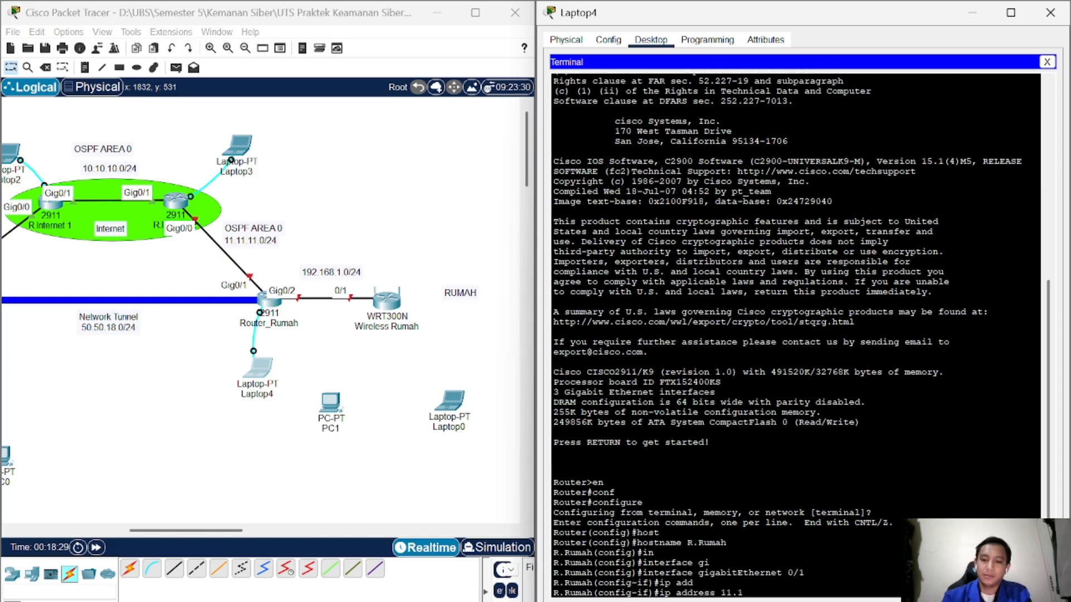
pyautogui.write('1.11.2 255.2')
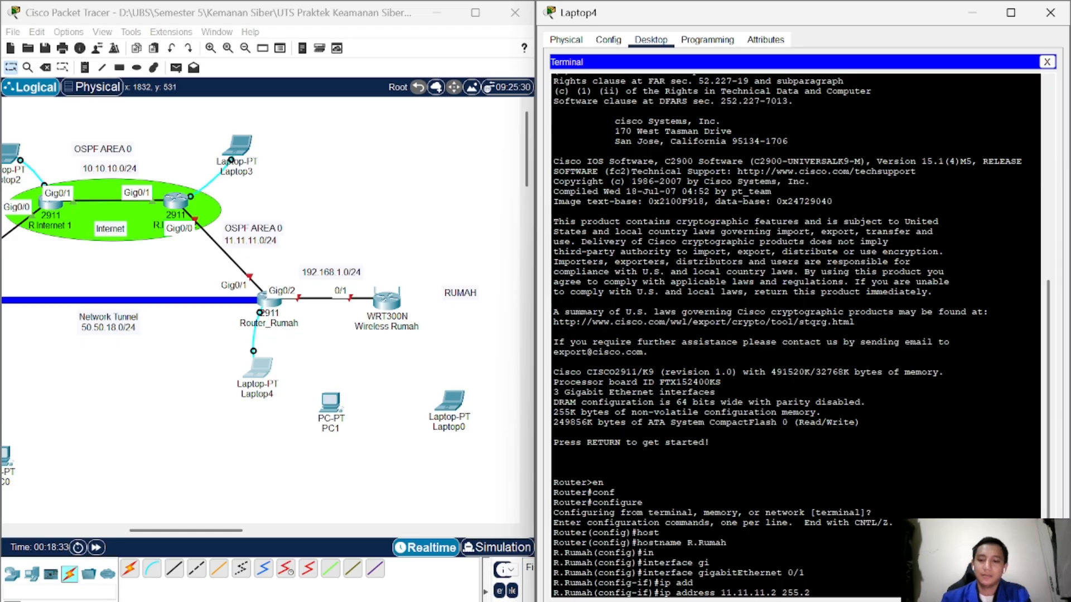
pyautogui.write('55.255.')
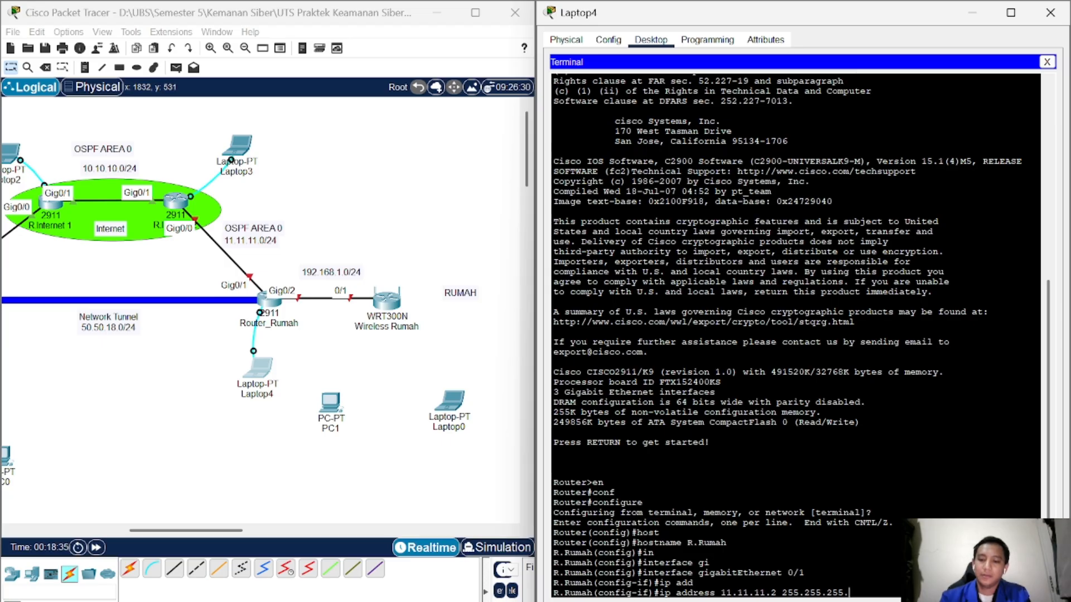
pyautogui.write('0')
pyautogui.press('Return')
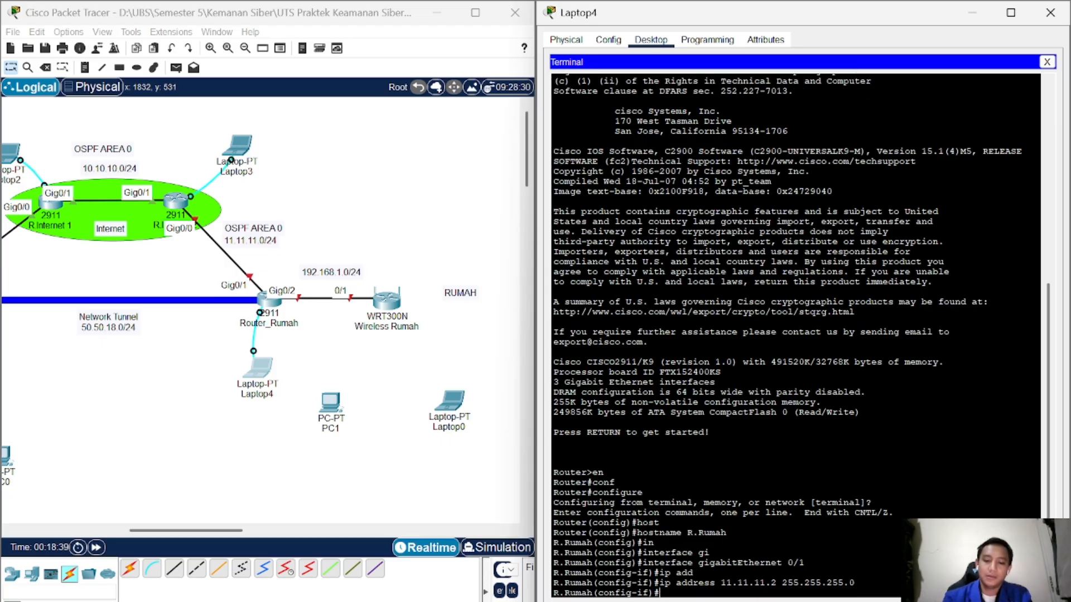
# Step: Bring GigabitEthernet0/1 up with no shutdown and exit to global configuration
pyautogui.write('no')
pyautogui.press('Tab')
pyautogui.write('shu')
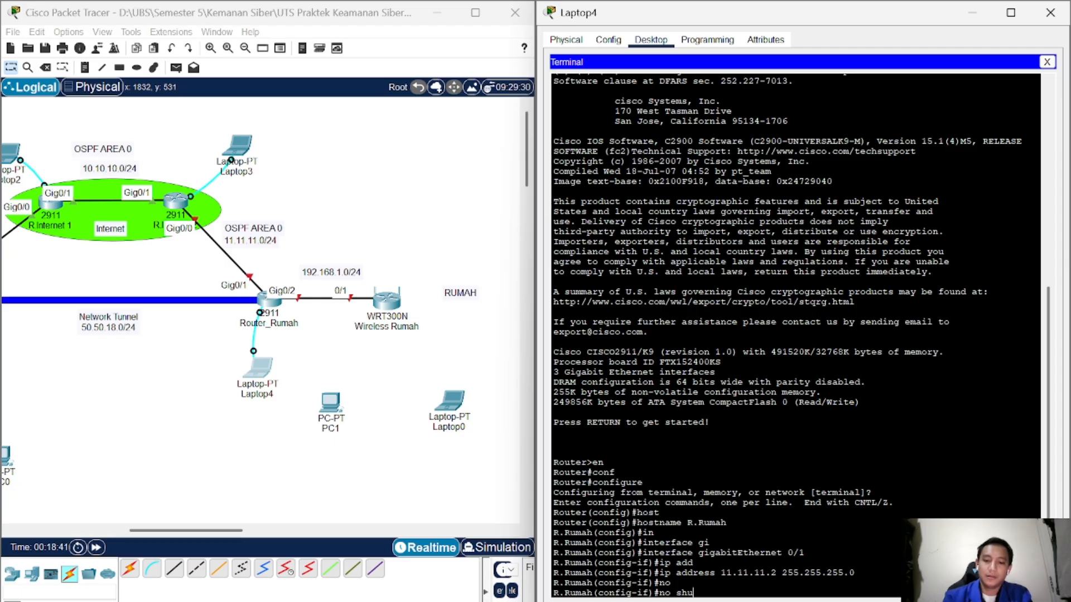
pyautogui.press('Tab')
pyautogui.press('Return')
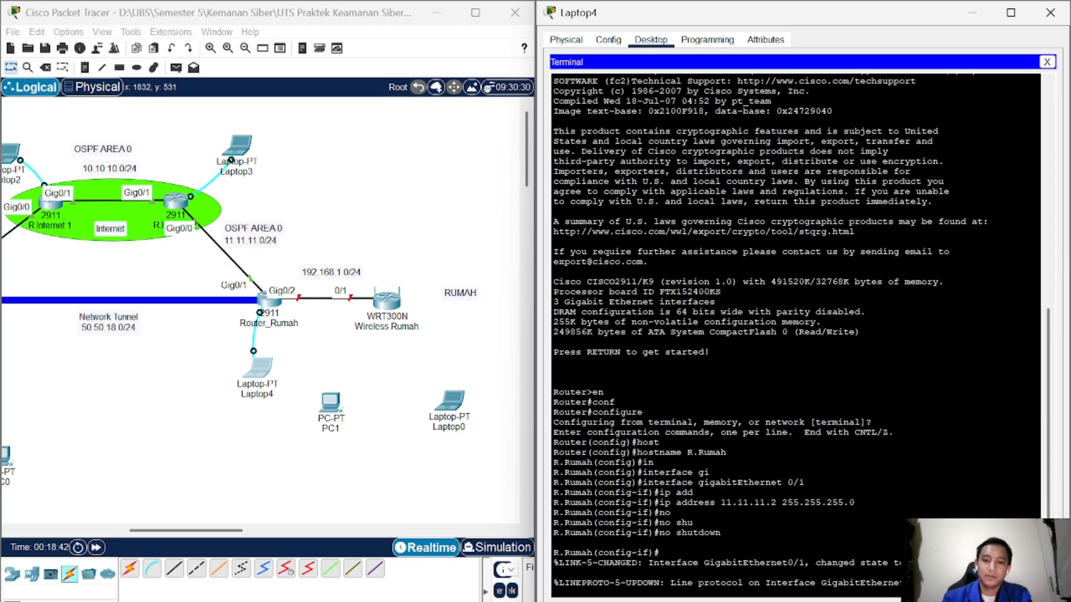
pyautogui.press('Return')
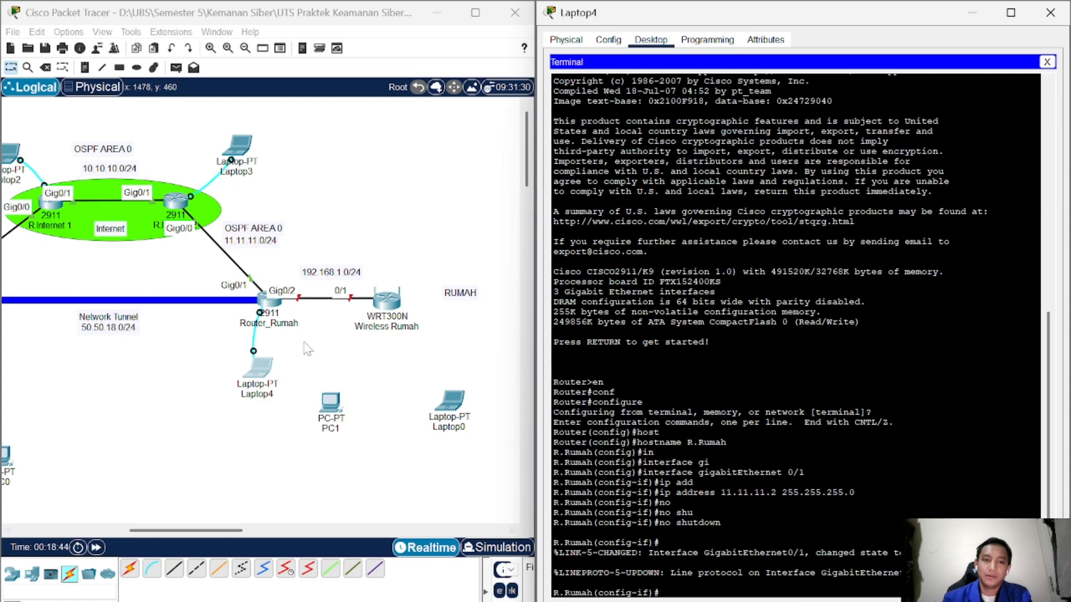
pyautogui.write('ex')
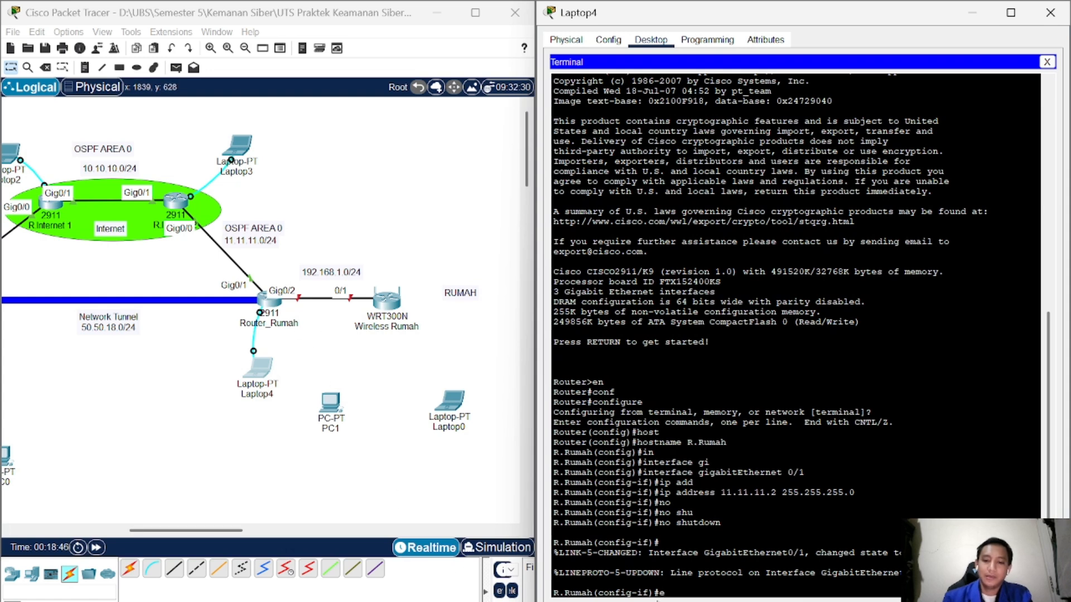
pyautogui.press('Return')
# Step: Assign 192.168.1.1 255.255.255.0 to interface GigabitEthernet0/2
pyautogui.write('in')
pyautogui.press('Tab')
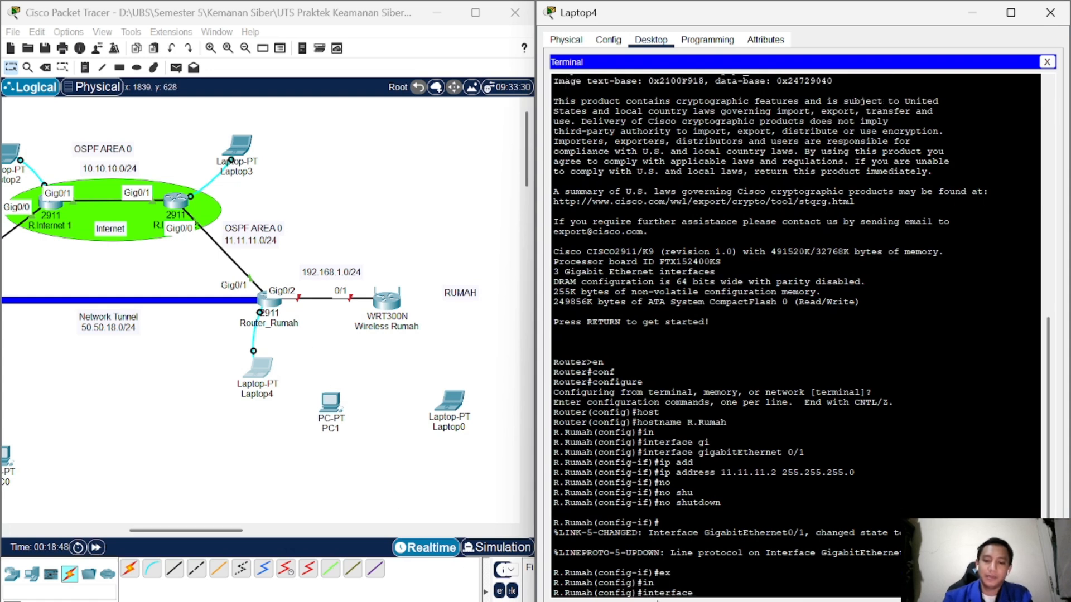
pyautogui.write('gi')
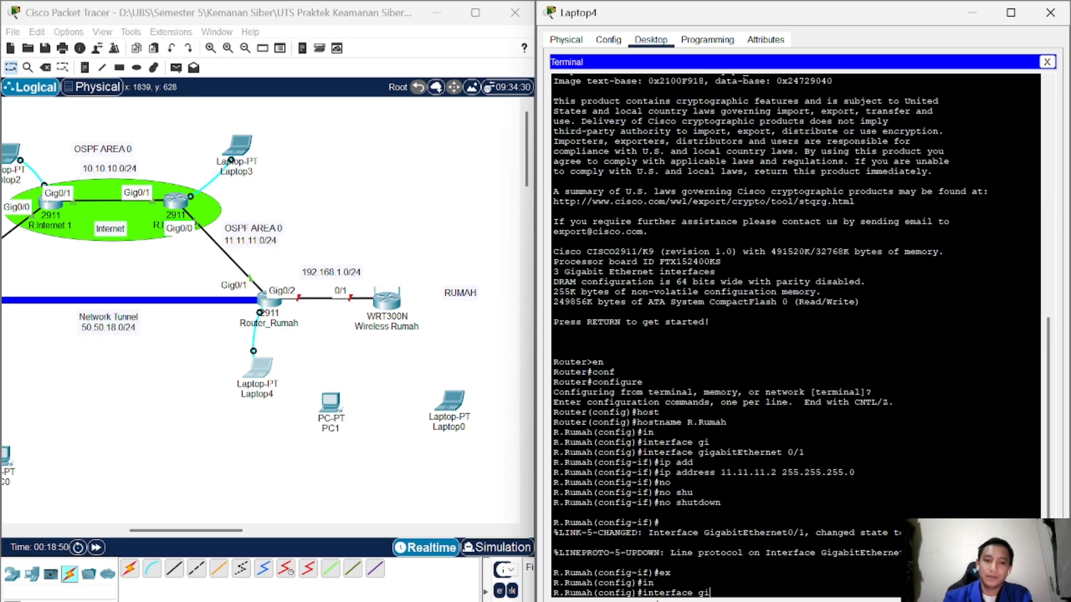
pyautogui.press('Tab')
pyautogui.write('0/2')
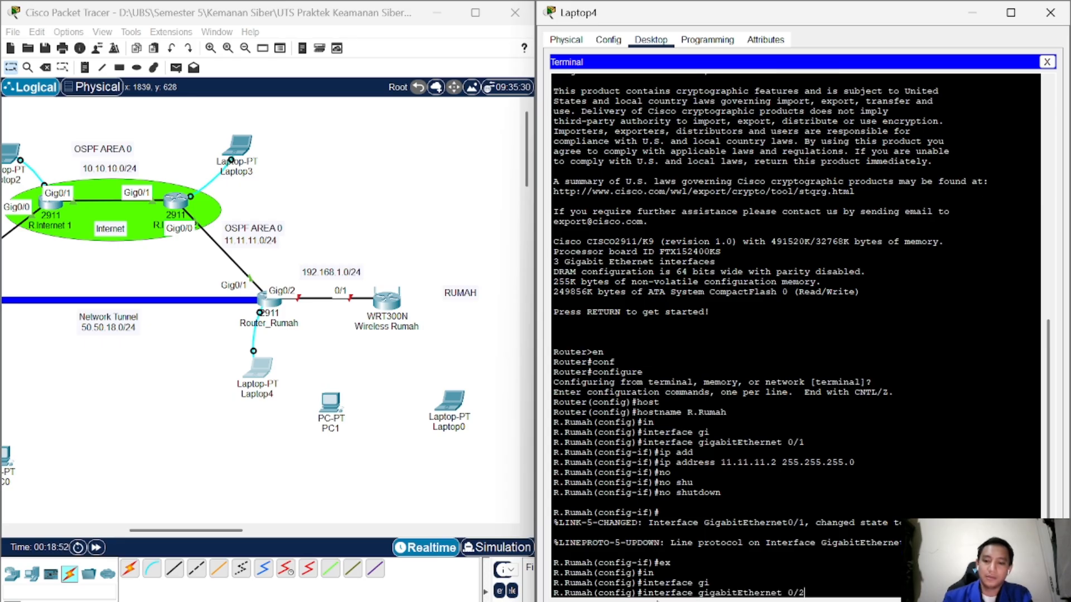
pyautogui.press('Return')
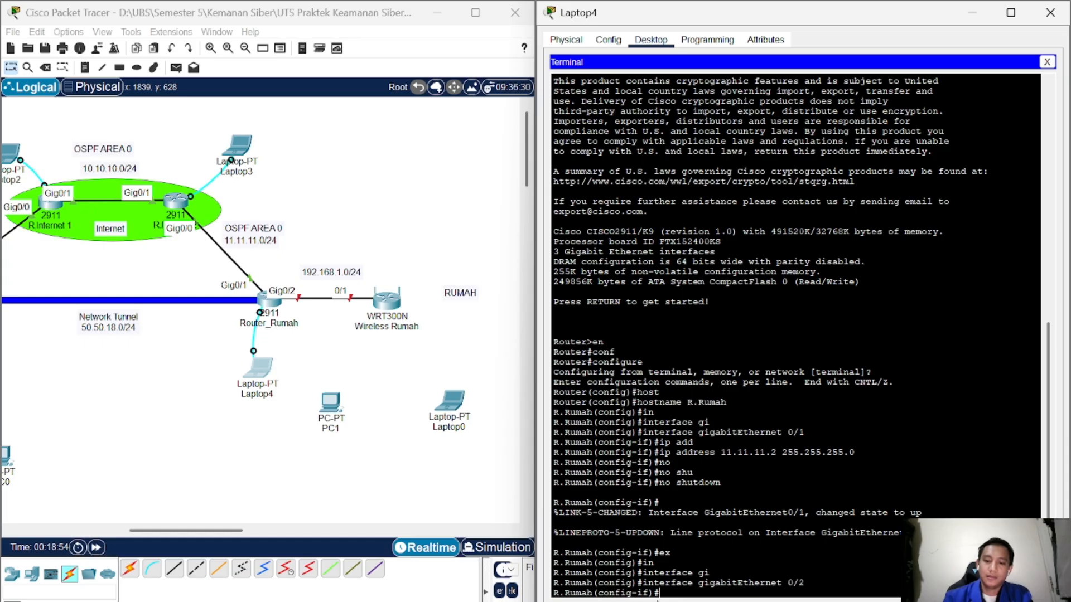
pyautogui.write('ip add')
pyautogui.press('Tab')
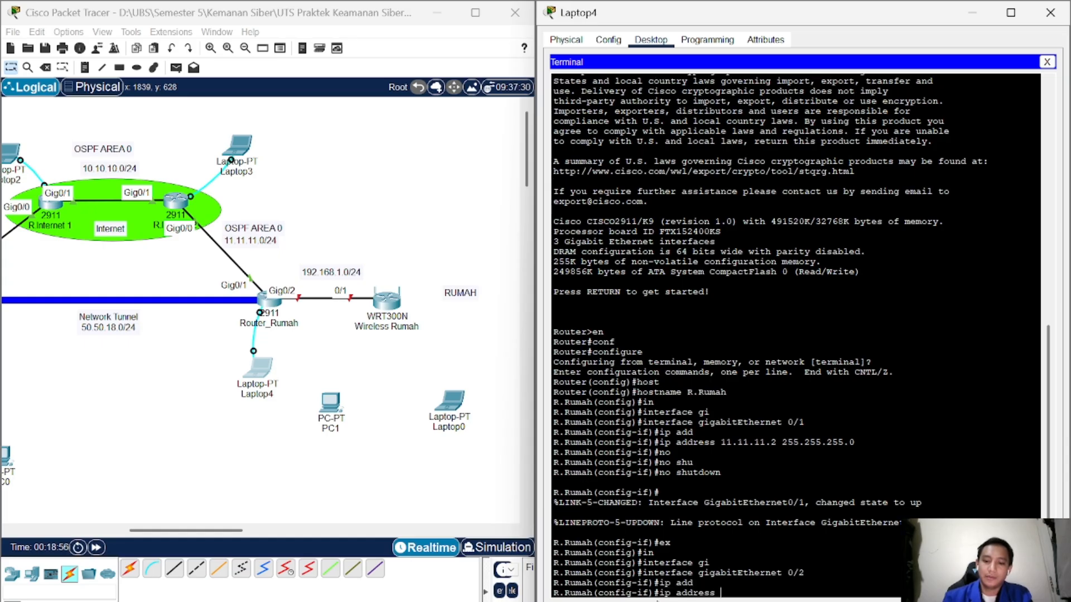
pyautogui.write('192.1')
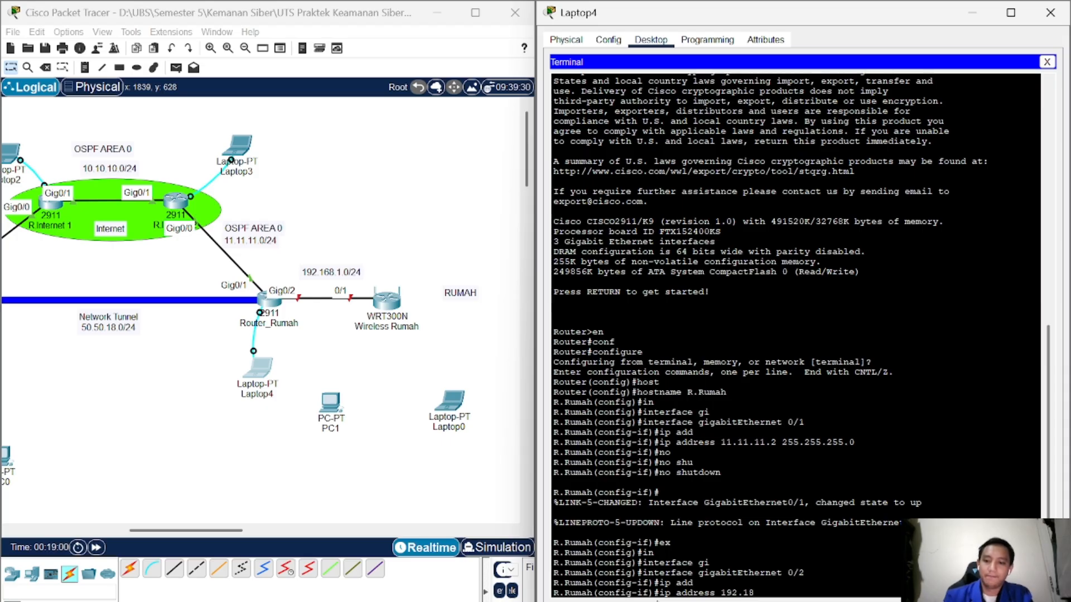
pyautogui.write('68.1.1 255.25')
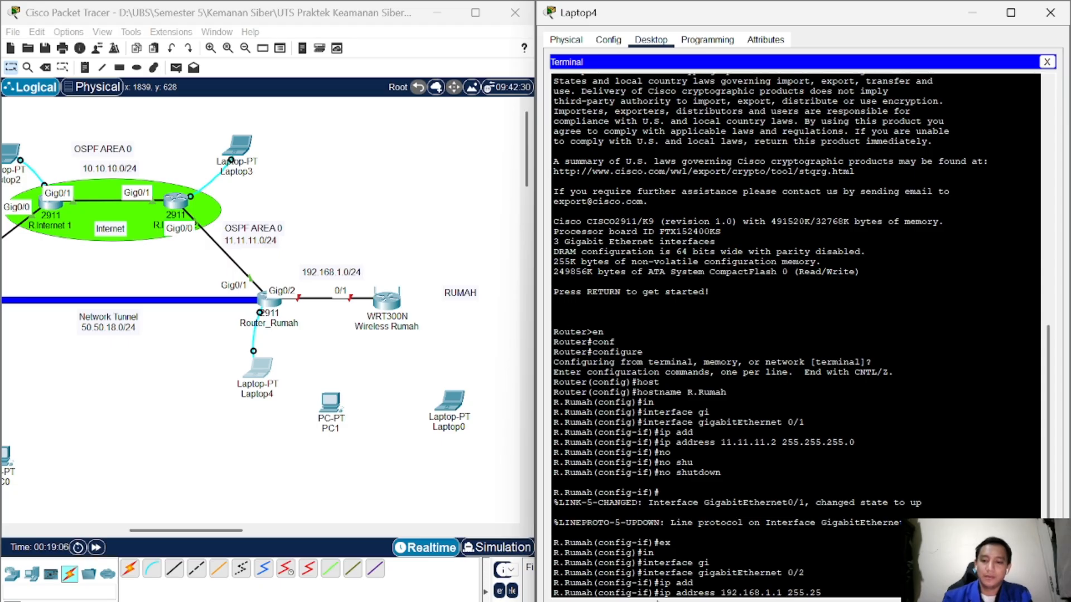
pyautogui.write('5.255.0')
pyautogui.press('Return')
# Step: Bring GigabitEthernet0/2 up with no shutdown
pyautogui.write('no')
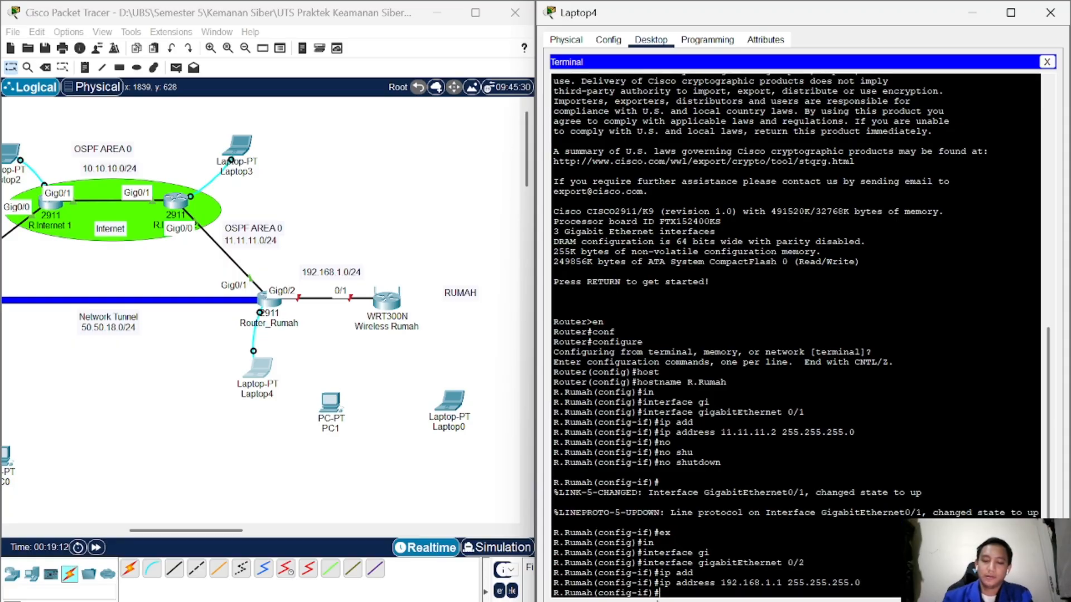
pyautogui.write(' sh')
pyautogui.press('Tab')
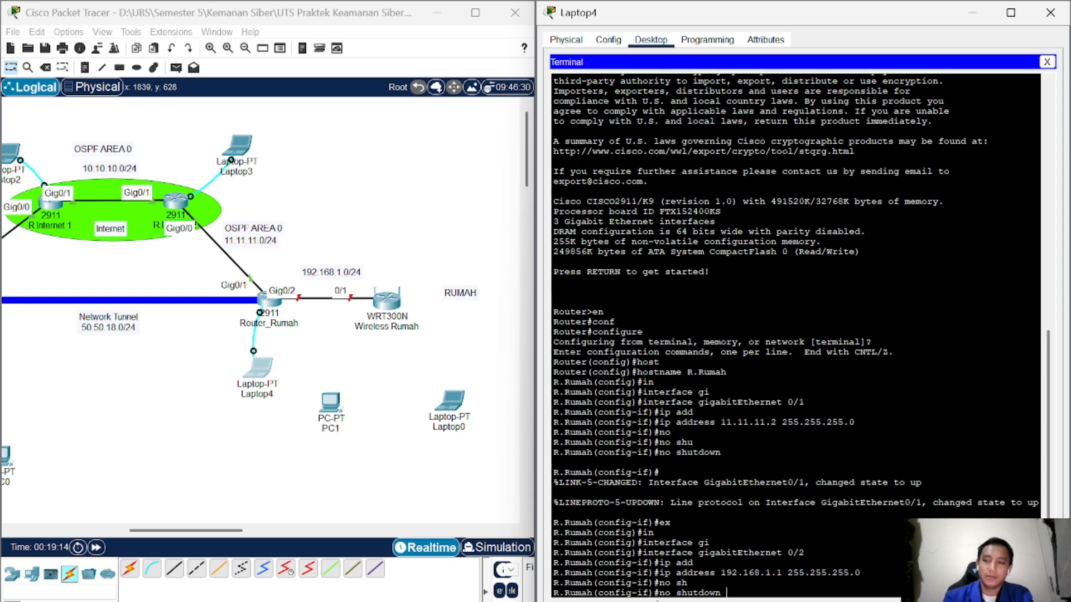
pyautogui.press('Return')
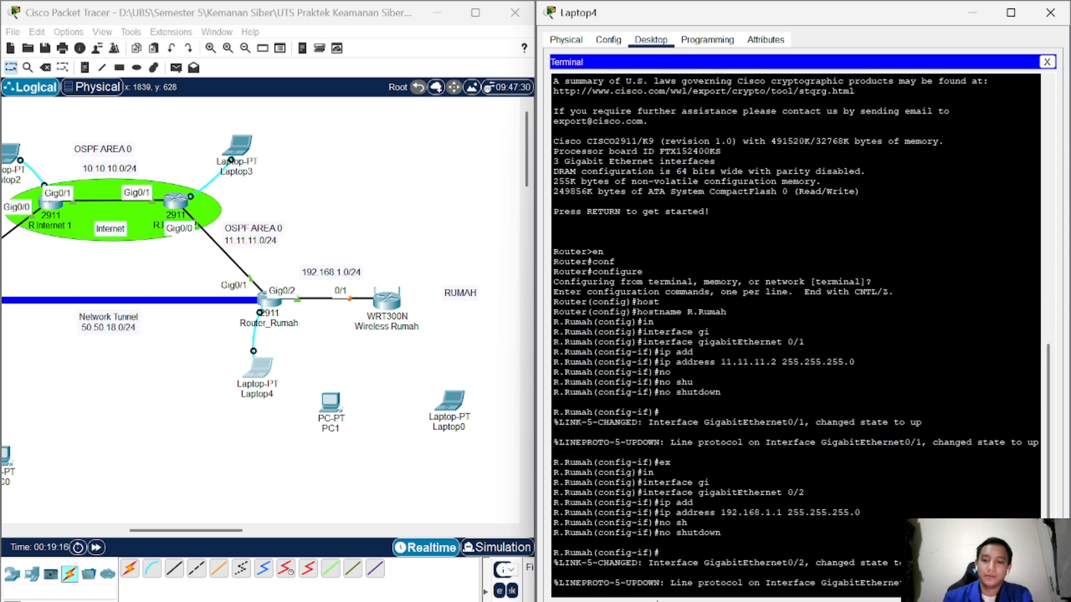
pyautogui.press('Return')
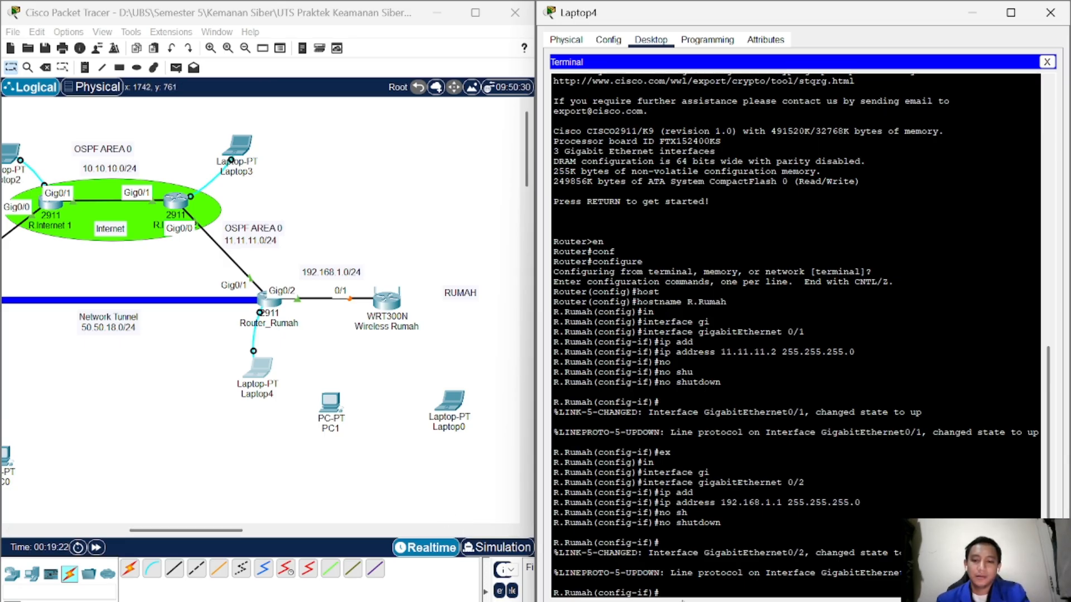
# Step: Leave interface mode and start OSPF process 18 with router ospf 18
pyautogui.write('x')
pyautogui.press('Return')
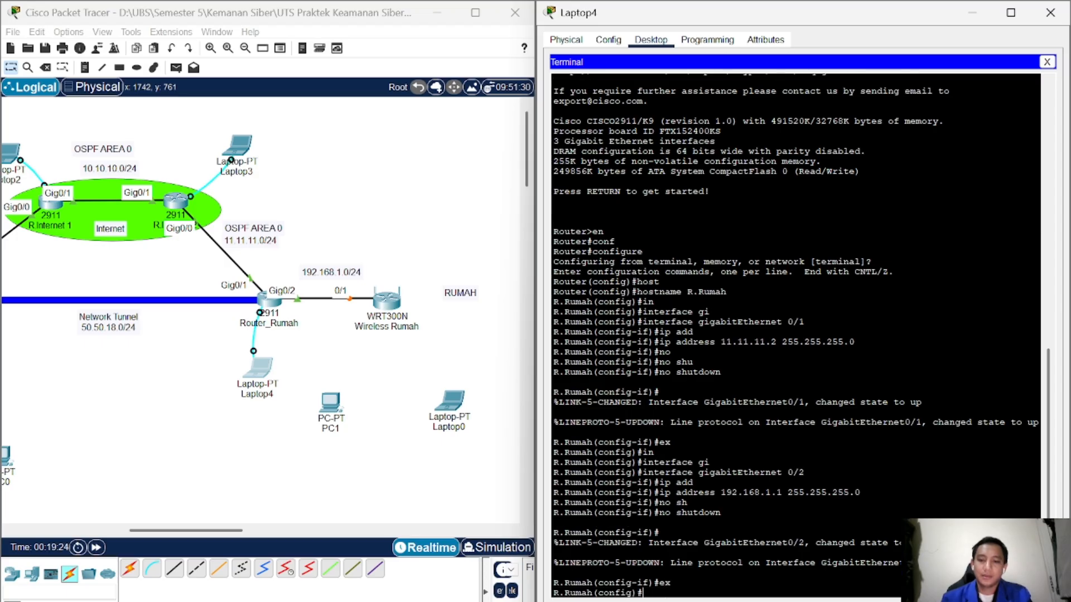
pyautogui.write('rou')
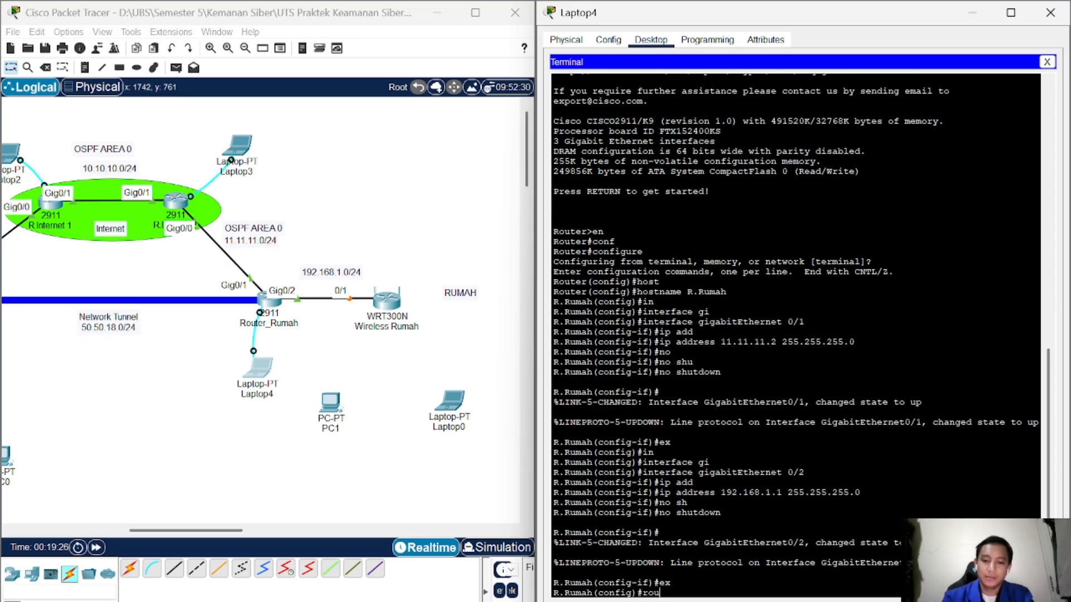
pyautogui.press('Tab')
pyautogui.write('o')
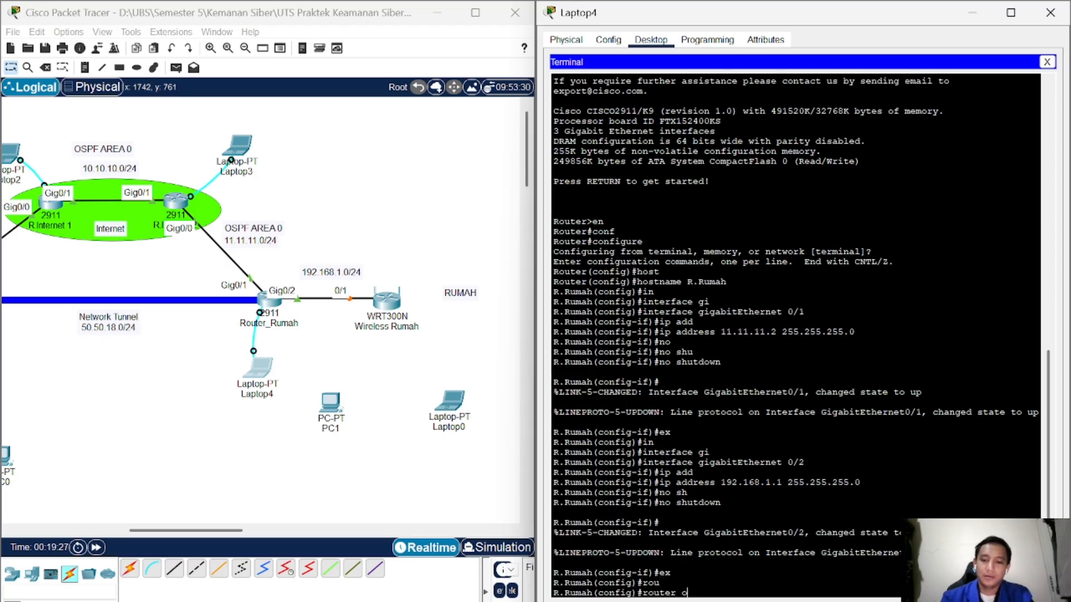
pyautogui.write('sp')
pyautogui.press('Tab')
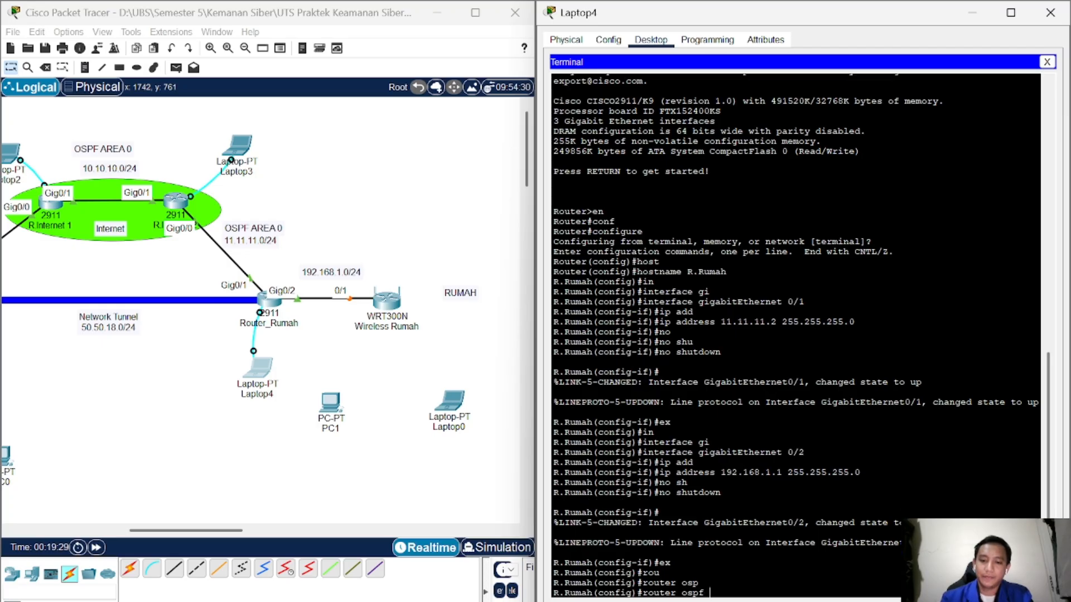
pyautogui.write('18')
pyautogui.press('Return')
# Step: Advertise 11.11.11.0 0.0.0.255 in area 0, then begin a 192.168.1.0 network line
pyautogui.write('net')
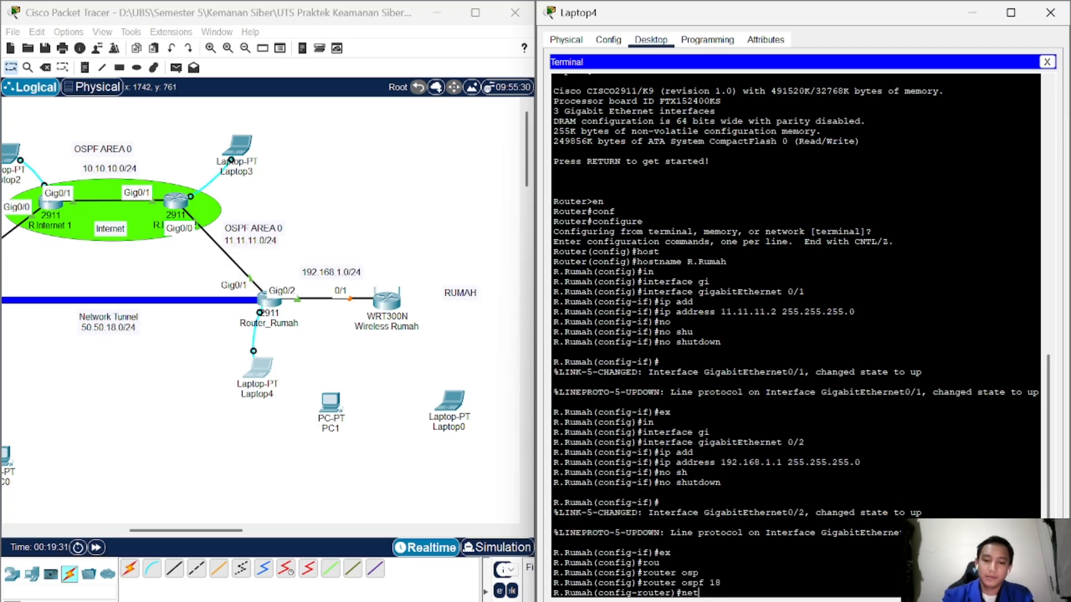
pyautogui.press('Tab')
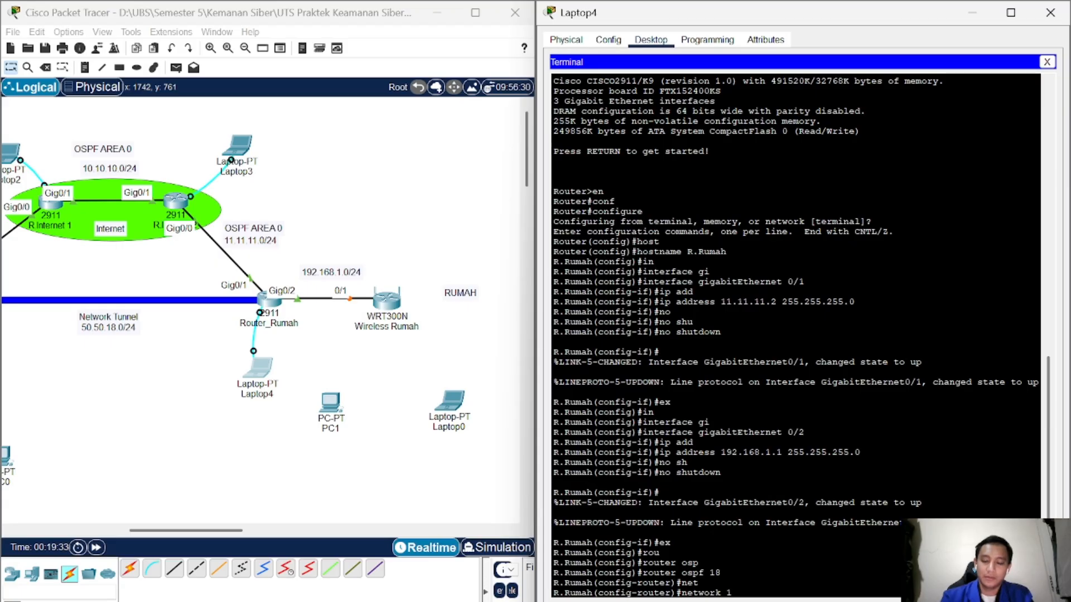
pyautogui.write('1.11.11.0 0.')
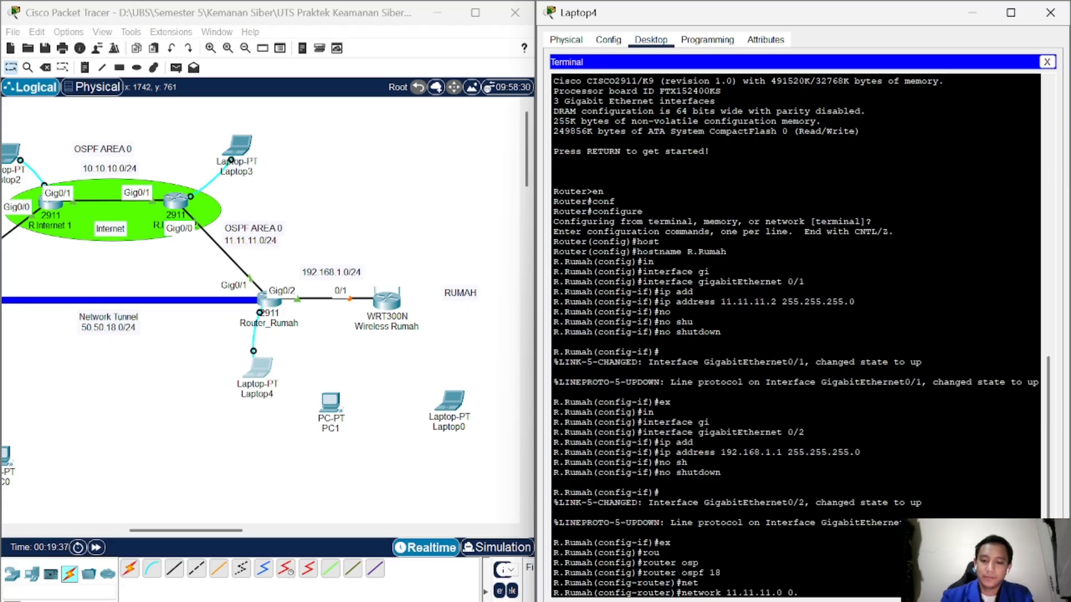
pyautogui.write('0.0.255')
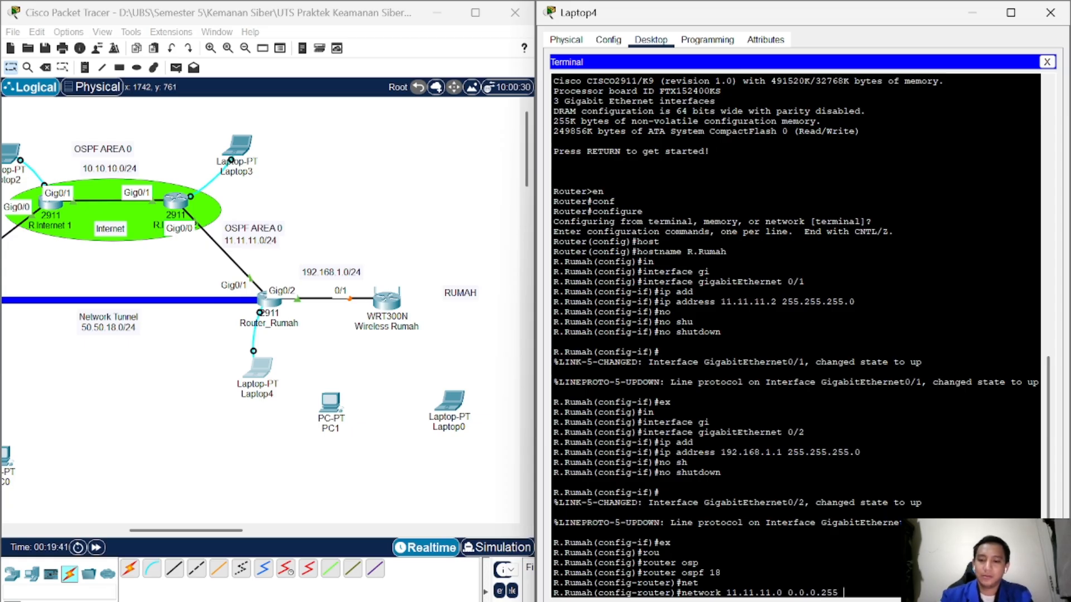
pyautogui.write(' area')
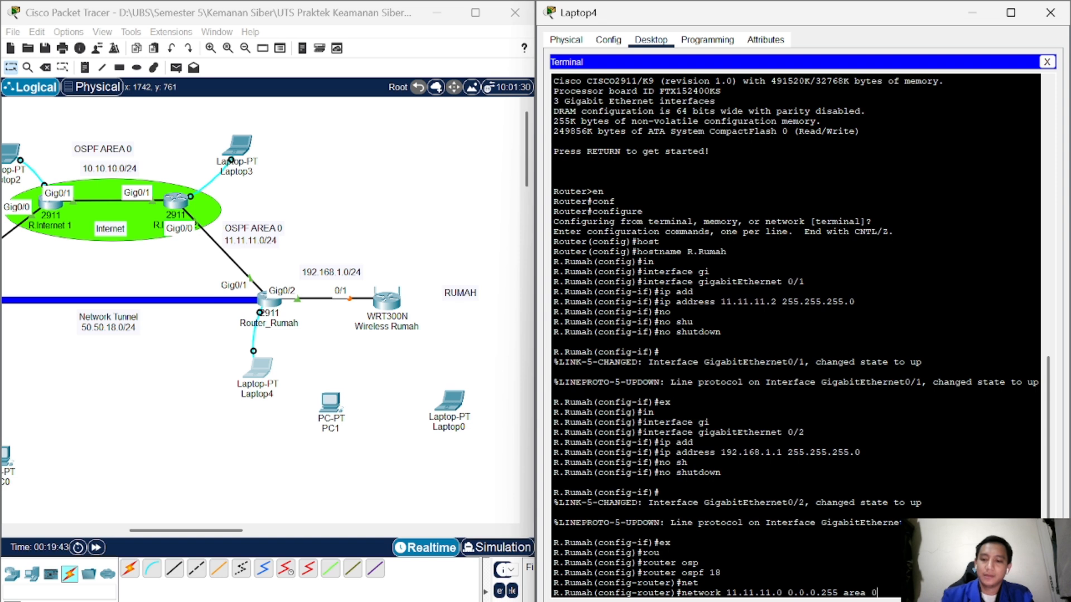
pyautogui.write(' 0')
pyautogui.press('Return')
pyautogui.press('Up')
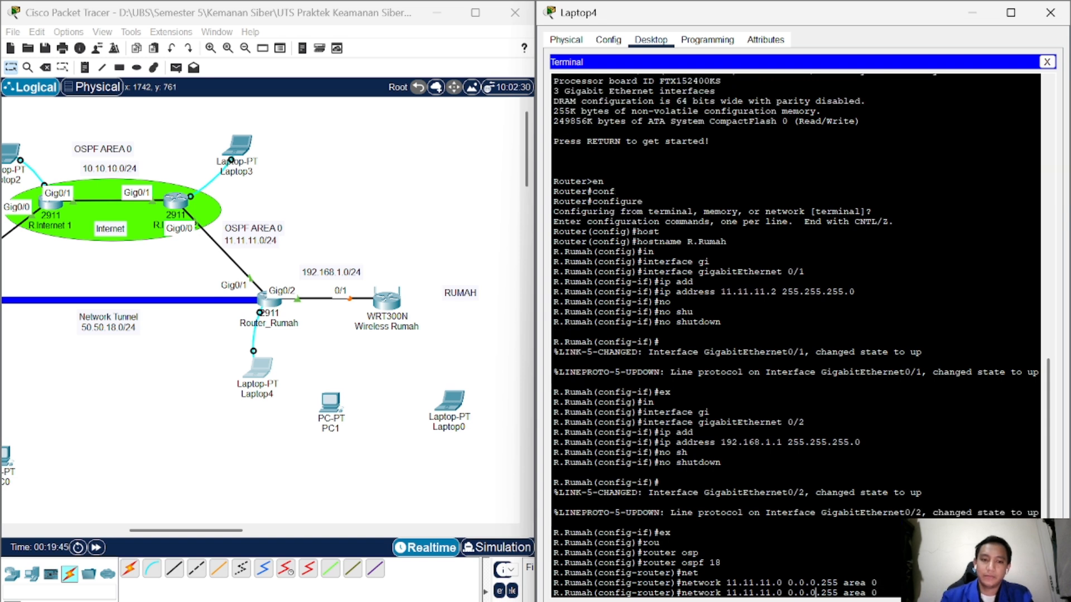
pyautogui.press('Left')
pyautogui.press('Left')
pyautogui.press('Left')
pyautogui.press('Left')
pyautogui.press('Left')
pyautogui.press('Left')
pyautogui.press('Left')
pyautogui.press('Left')
pyautogui.press('Left')
pyautogui.press('Left')
pyautogui.press('Left')
pyautogui.press('Left')
pyautogui.press('Left')
pyautogui.press('Left')
pyautogui.press('Left')
pyautogui.press('Left')
pyautogui.press('Left')
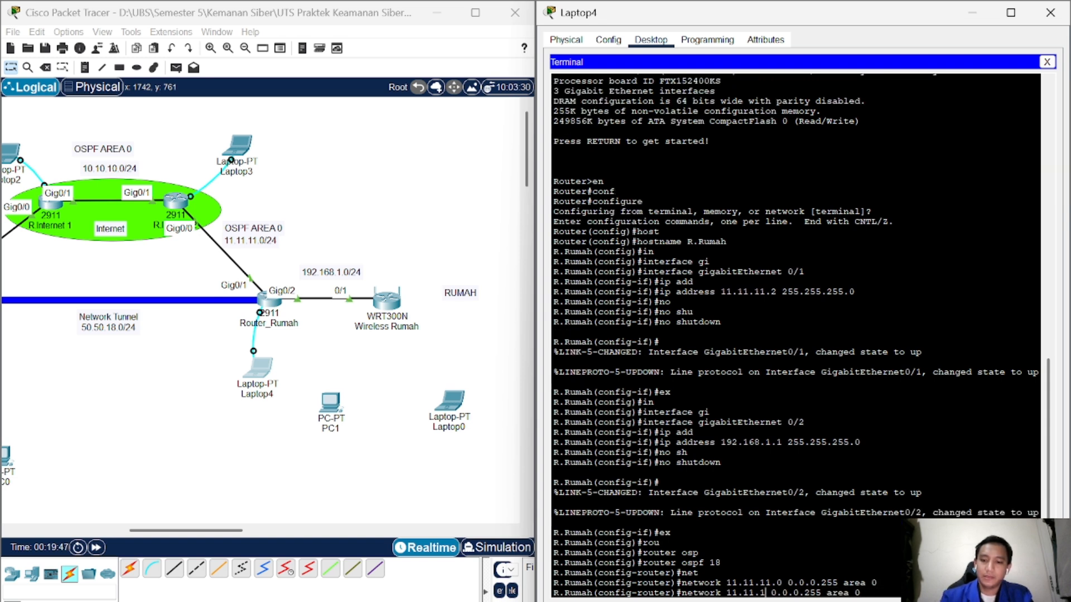
pyautogui.press('BackSpace')
pyautogui.press('BackSpace')
pyautogui.press('BackSpace')
pyautogui.press('BackSpace')
pyautogui.press('BackSpace')
pyautogui.press('BackSpace')
pyautogui.press('BackSpace')
pyautogui.press('BackSpace')
pyautogui.press('BackSpace')
pyautogui.press('BackSpace')
pyautogui.write('192.168.1')
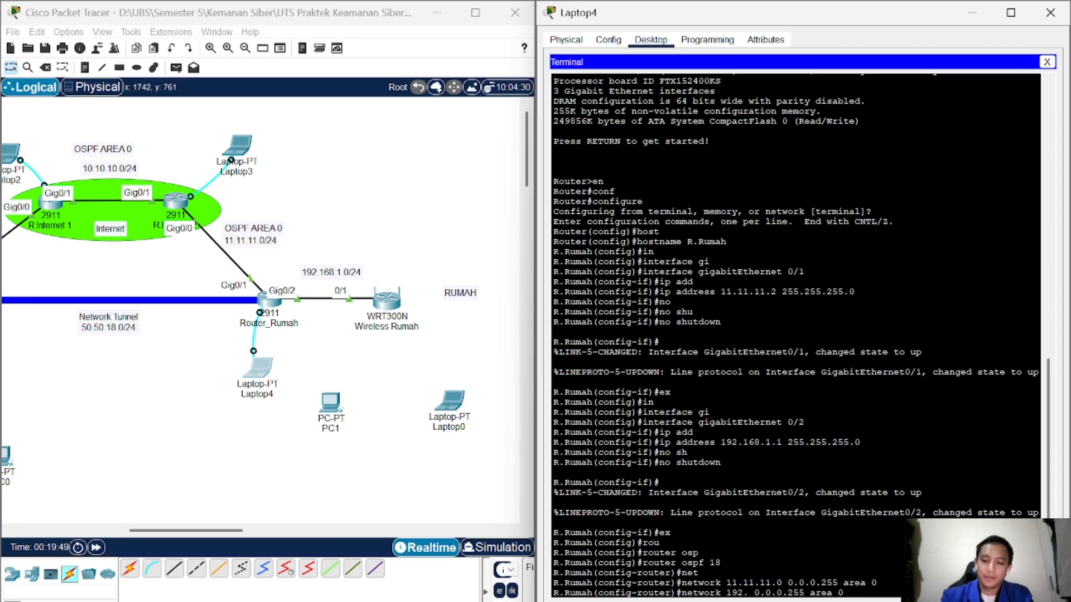
pyautogui.write('.0')
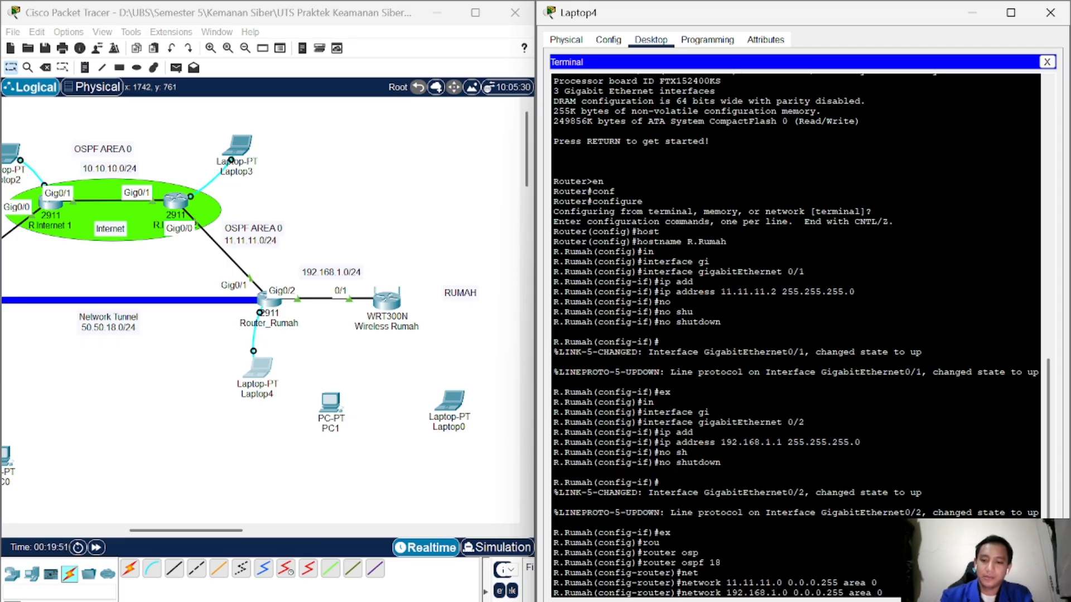
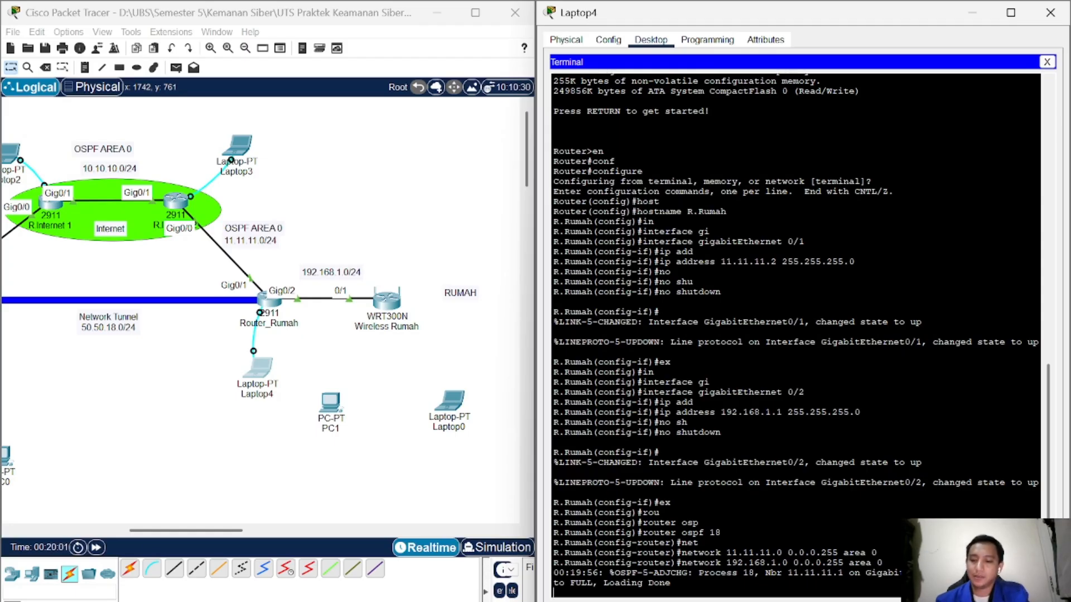
# Step: Finish the 192.168.1.0 network line and exit OSPF 18 to global configuration mode
pyautogui.press('Return')
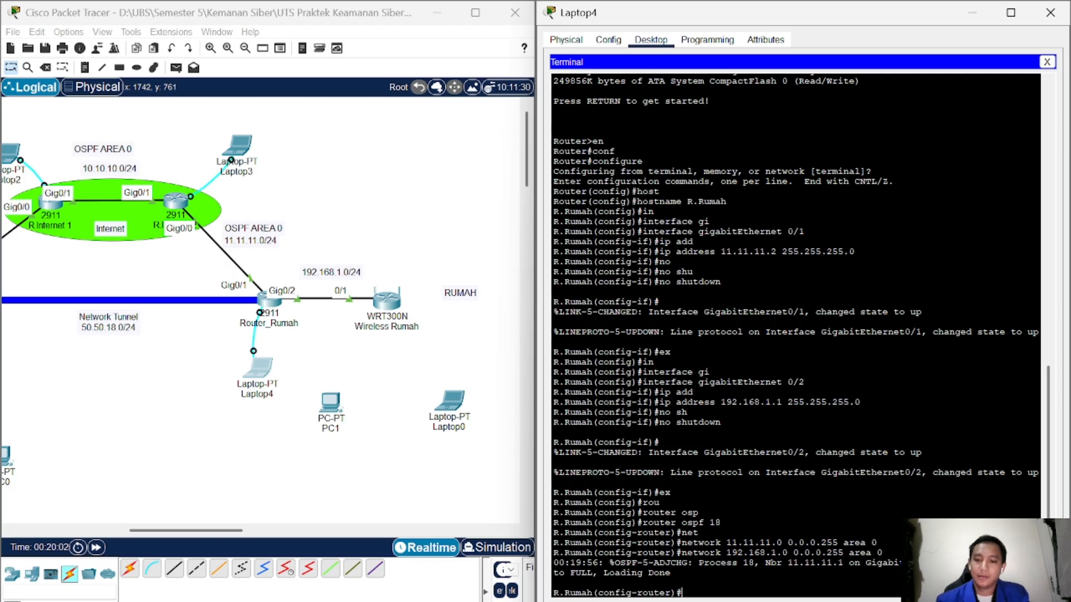
pyautogui.write('ex')
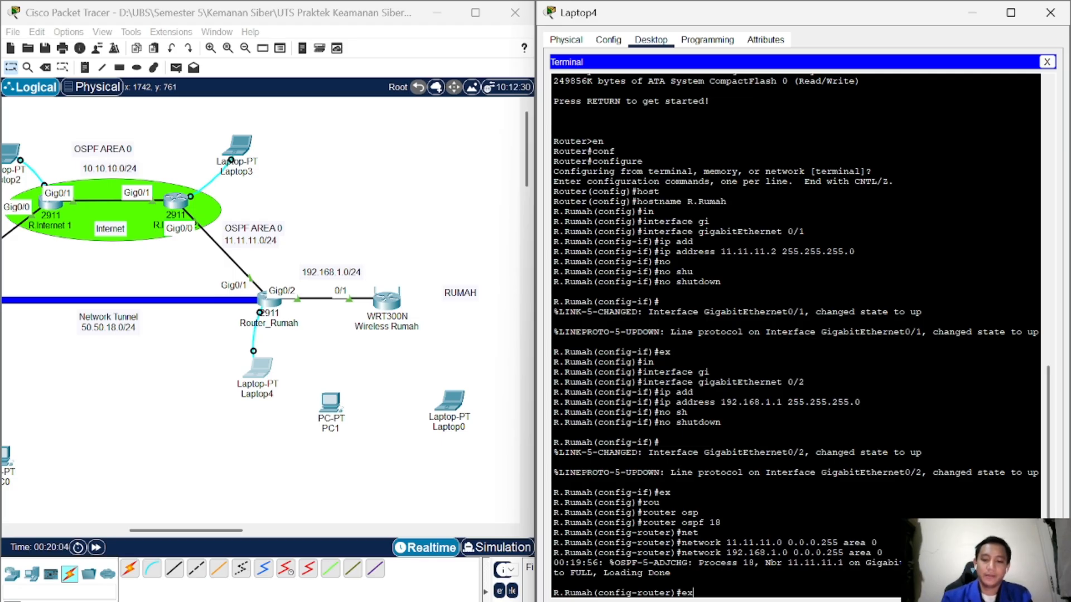
pyautogui.write('i')
pyautogui.press('Return')
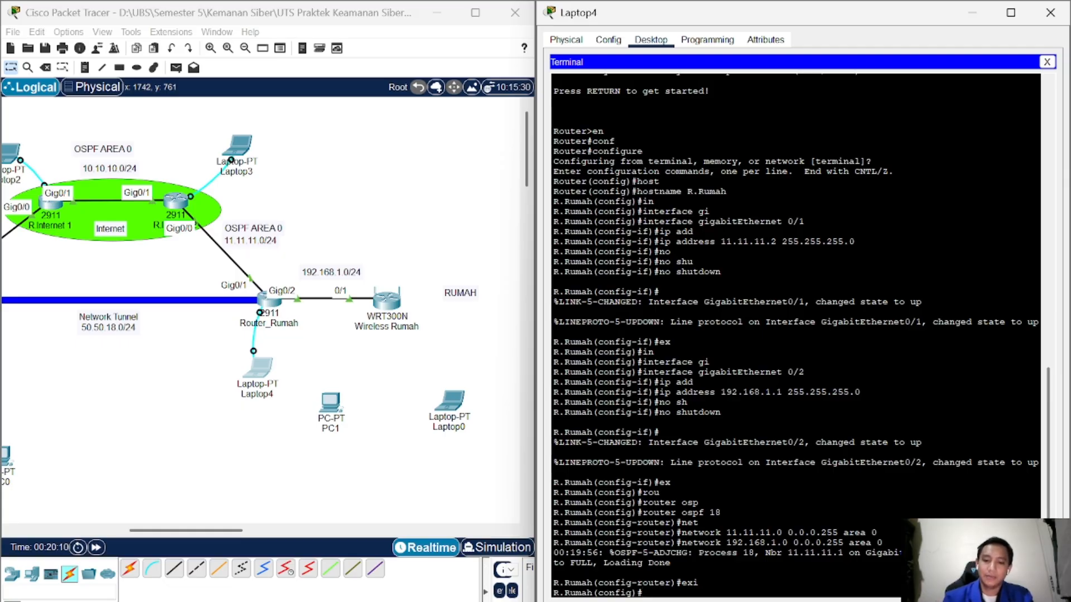
# Step: Create a DHCP pool named rumah with ip dhcp pool rumah
pyautogui.write('ip')
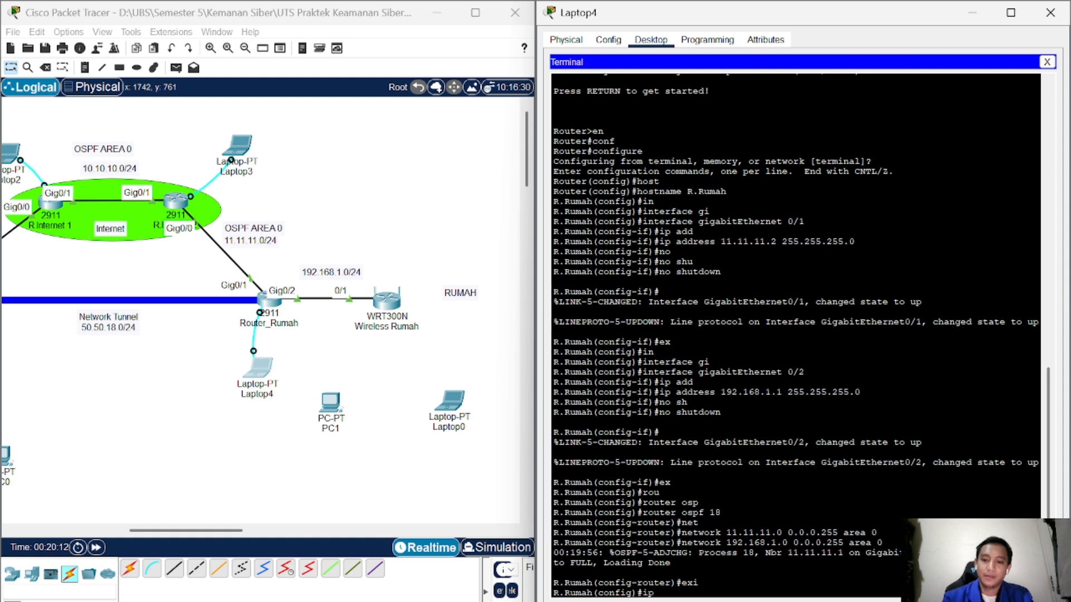
pyautogui.press('Return')
pyautogui.write('ip poo')
pyautogui.press('Tab')
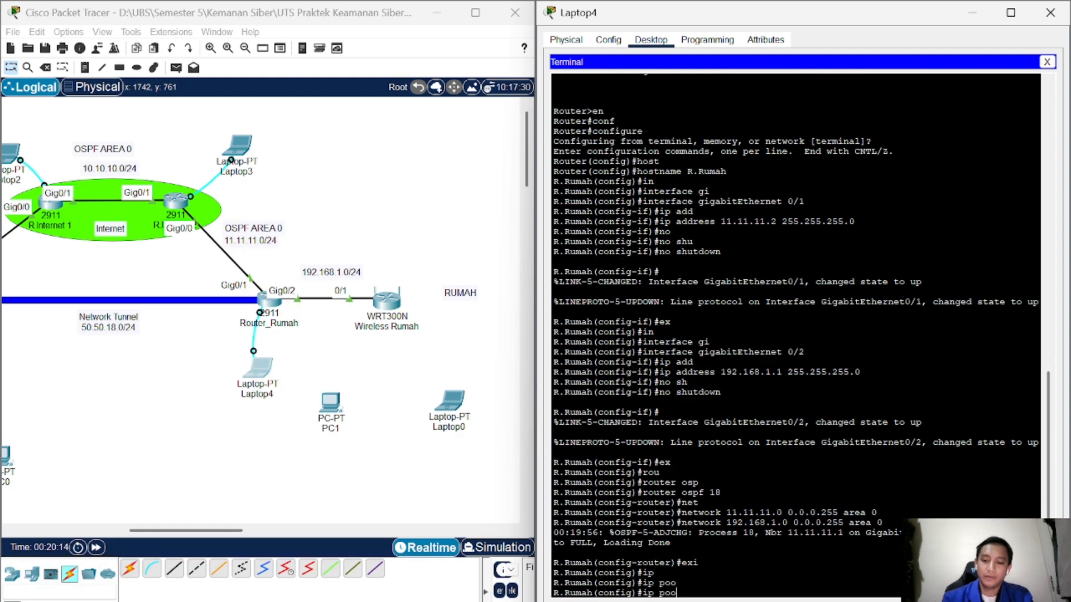
pyautogui.press('BackSpace')
pyautogui.press('BackSpace')
pyautogui.write('dh')
pyautogui.press('Tab')
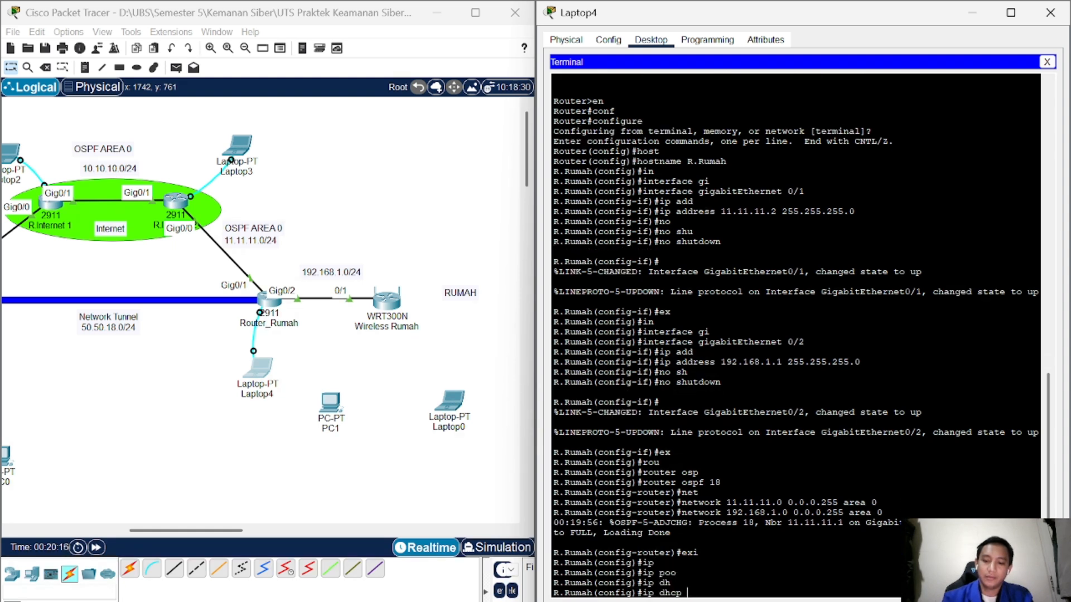
pyautogui.write('poo')
pyautogui.press('Tab')
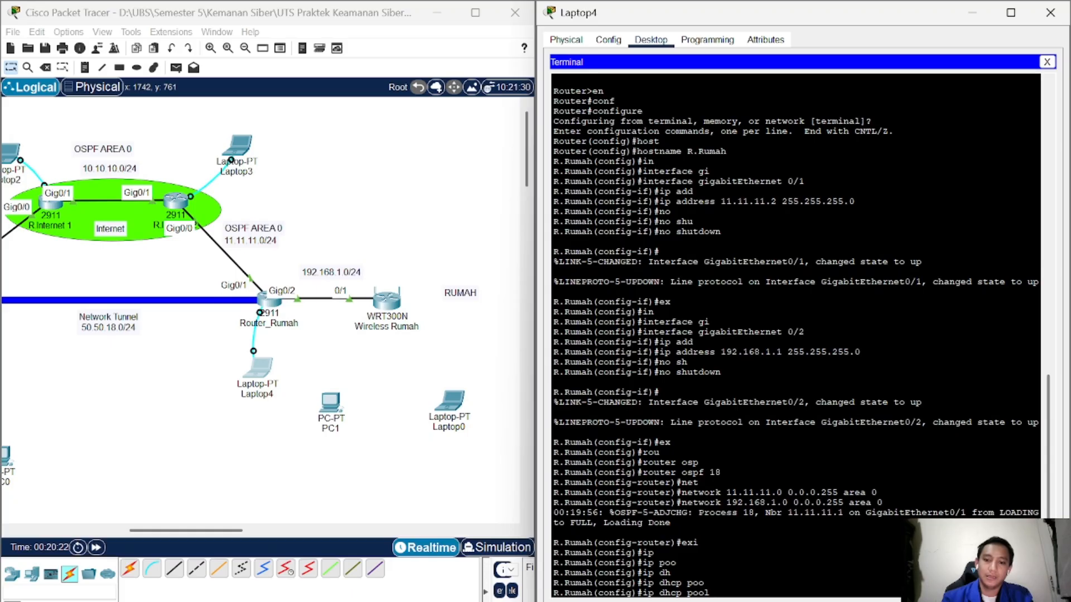
pyautogui.write('rum')
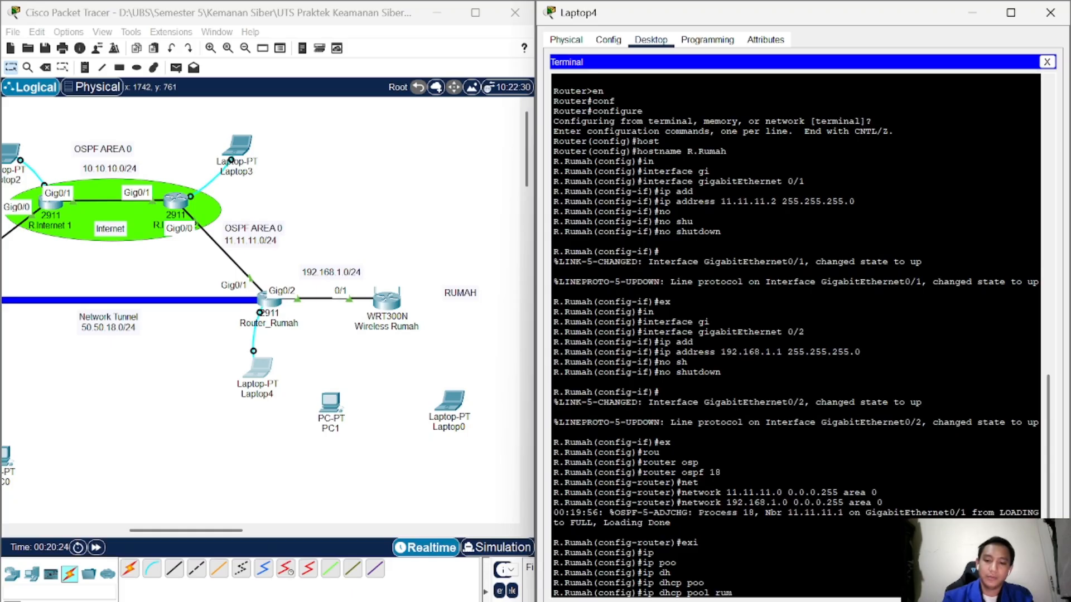
pyautogui.write('ah')
pyautogui.press('Return')
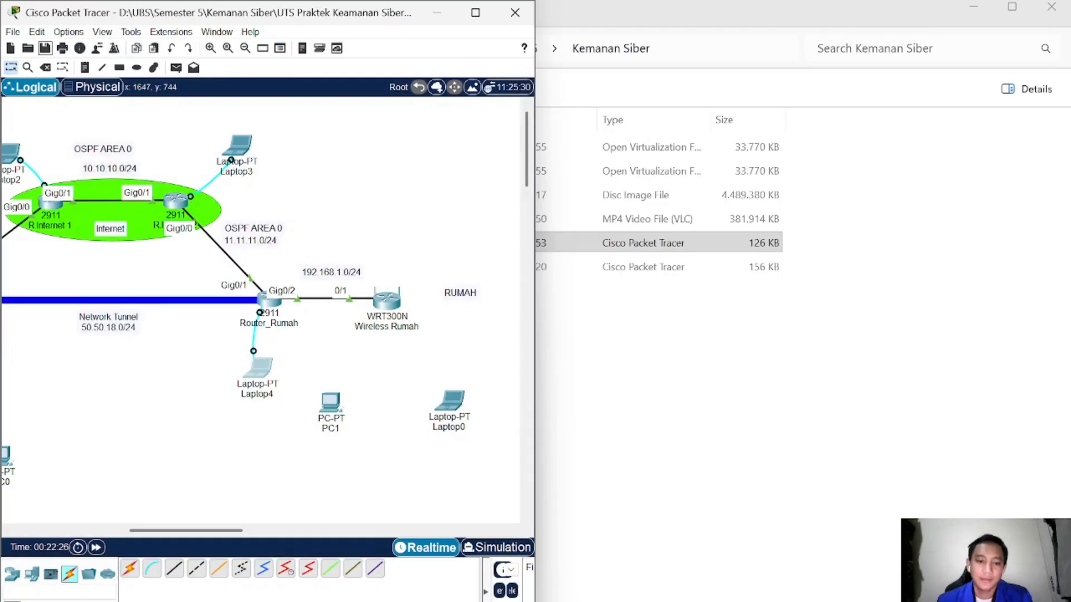
# Step: Set the rumah pool network to 192.168.1.0 255.255.255.0
pyautogui.moveTo(412, 601)
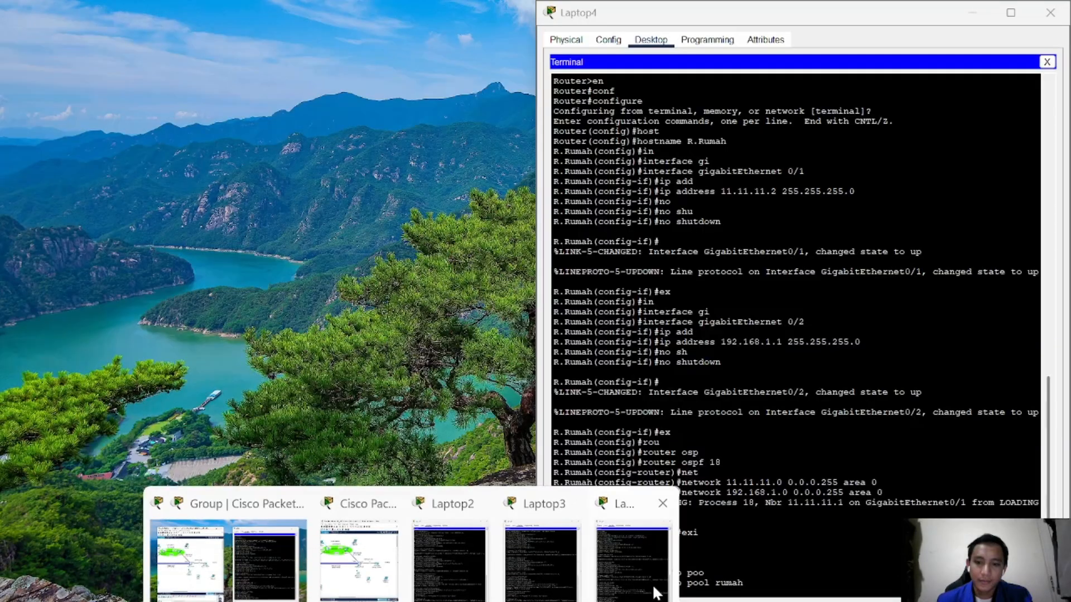
pyautogui.click(655, 591)
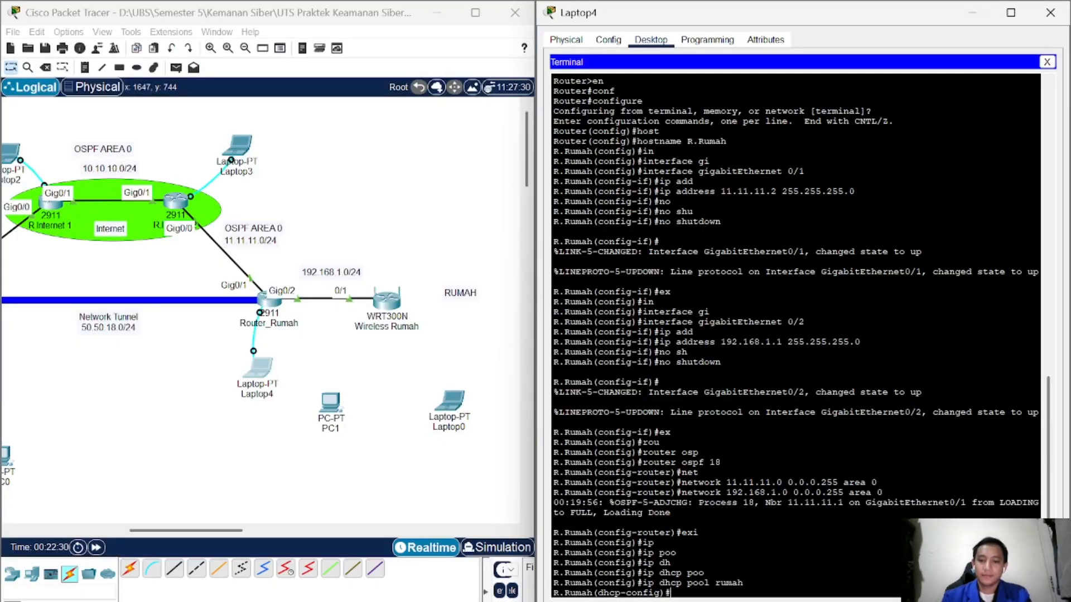
pyautogui.write('n')
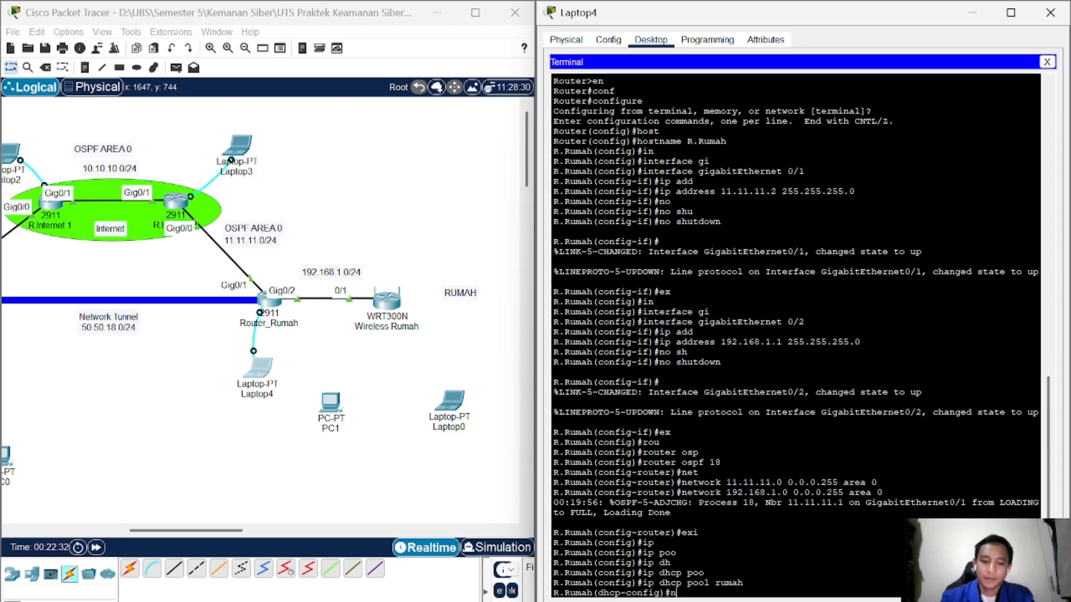
pyautogui.write('et')
pyautogui.press('Tab')
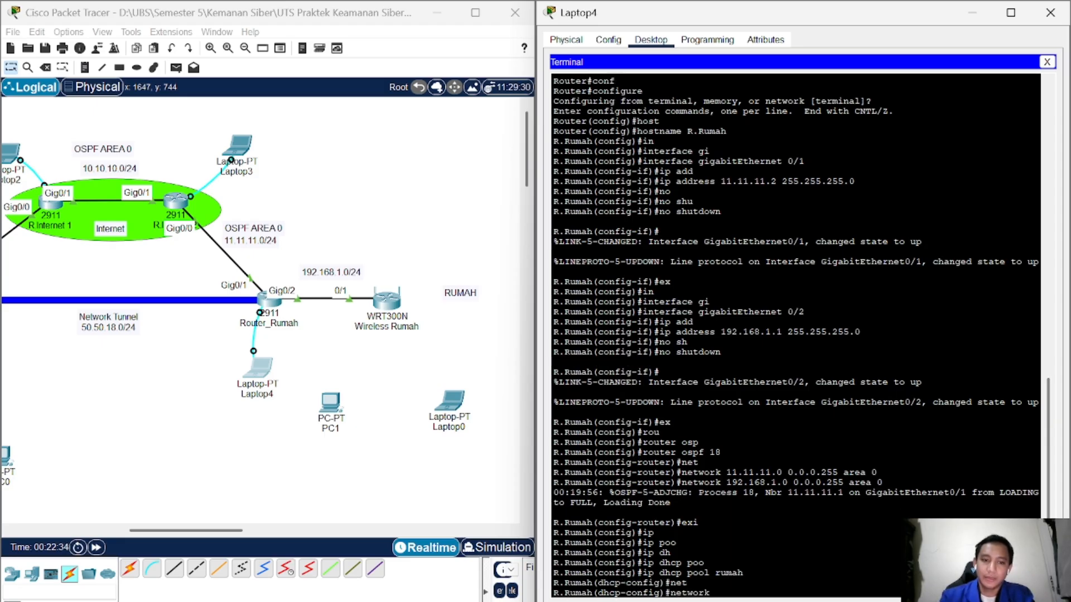
pyautogui.write('192')
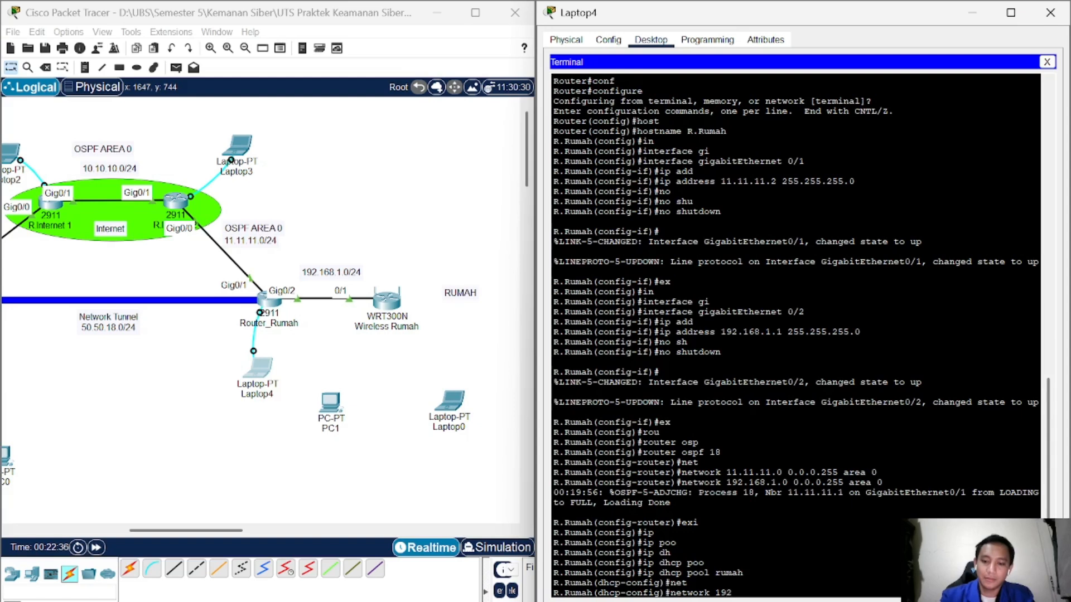
pyautogui.write('.168.0.')
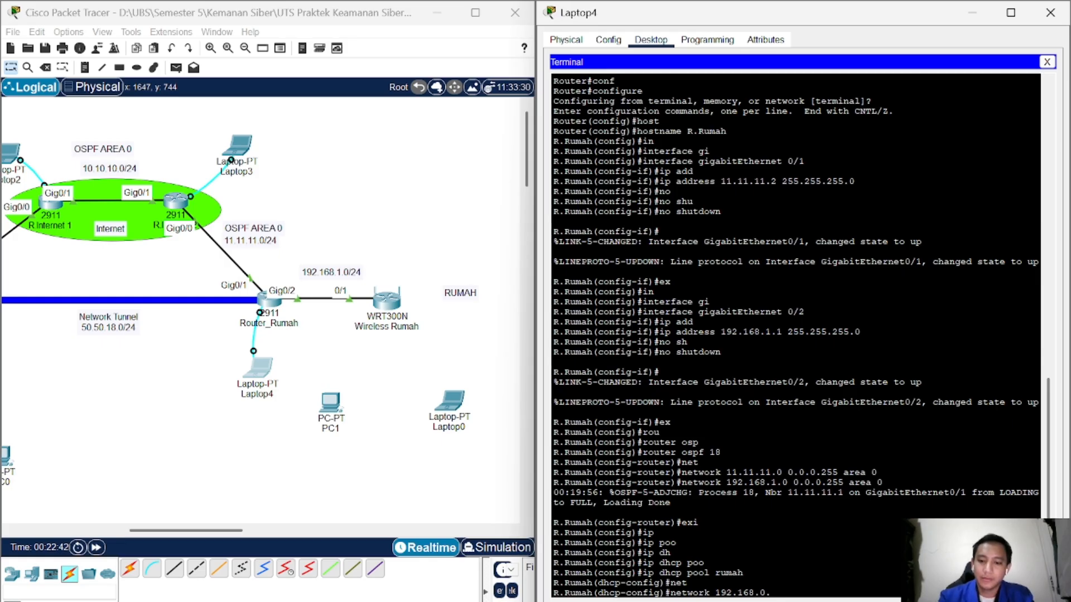
pyautogui.write('255')
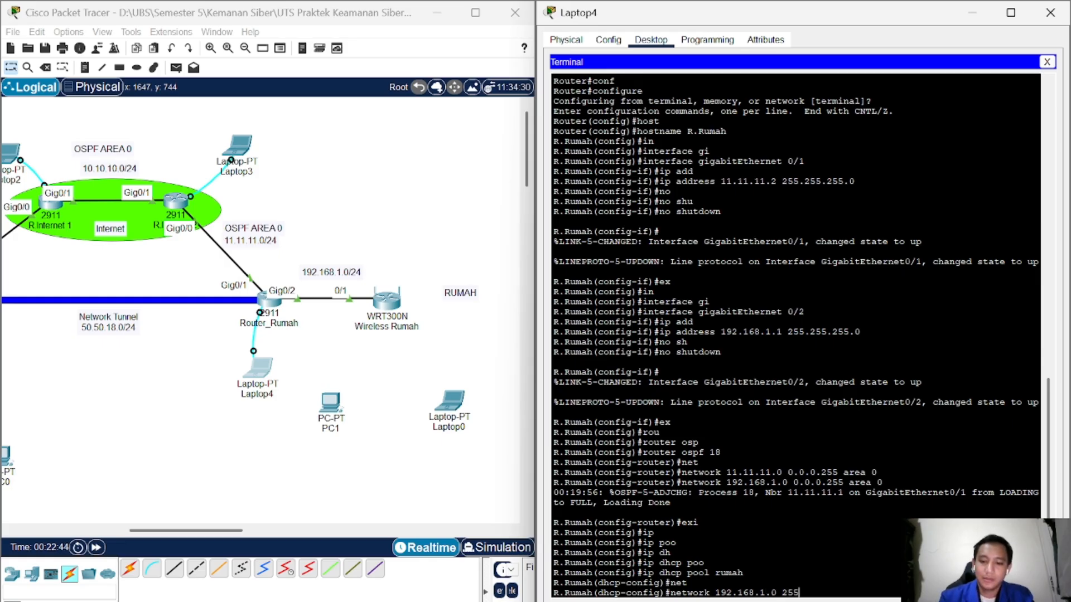
pyautogui.write('.255.255.')
pyautogui.press('Return')
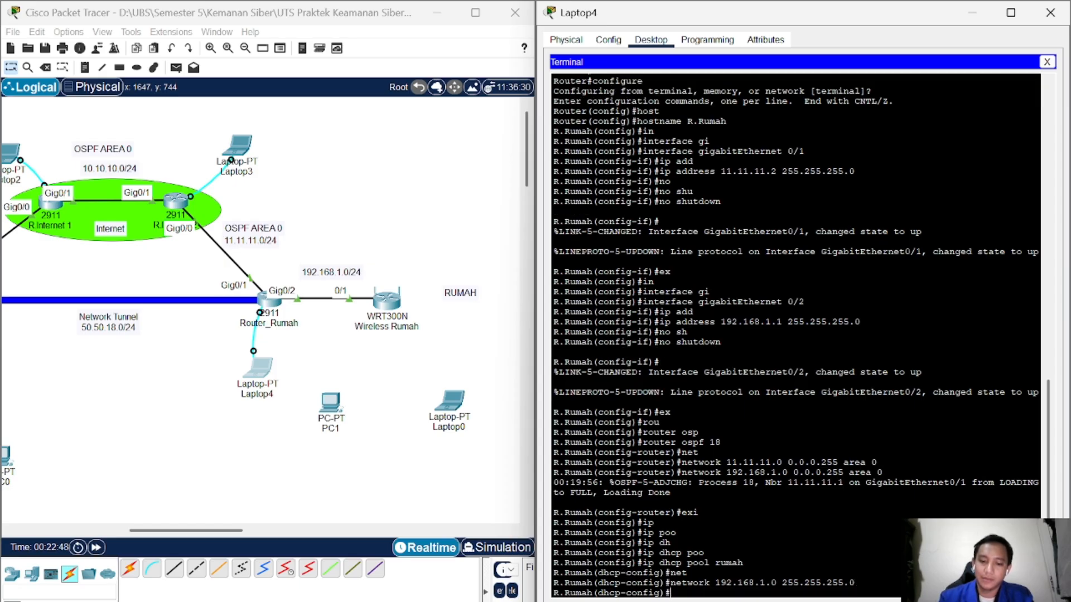
# Step: Set the pool's default-router to 192.168.1.1
pyautogui.write('def')
pyautogui.press('Tab')
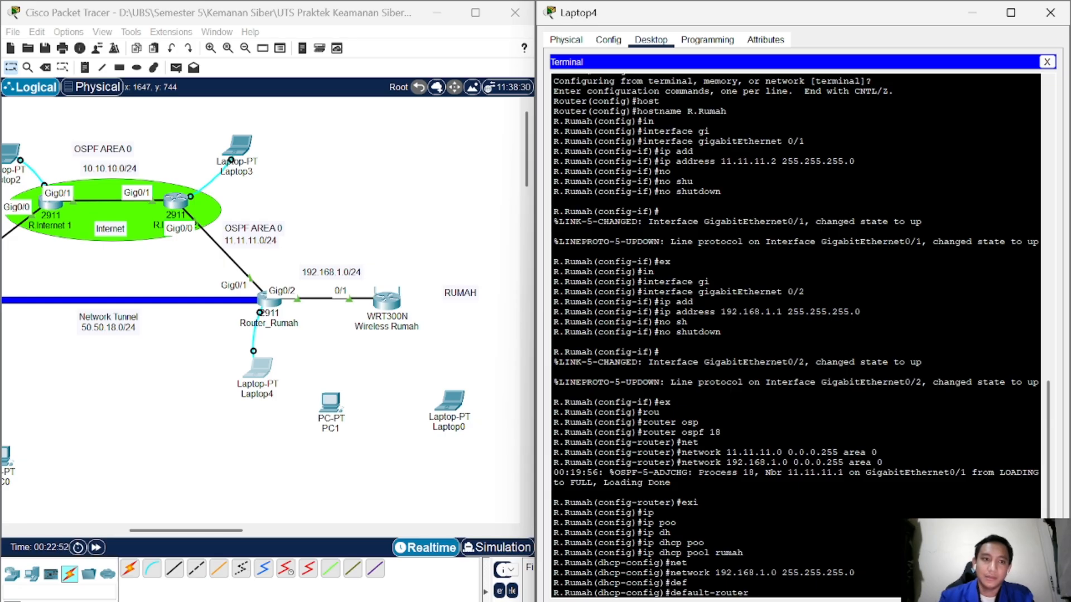
pyautogui.write('1')
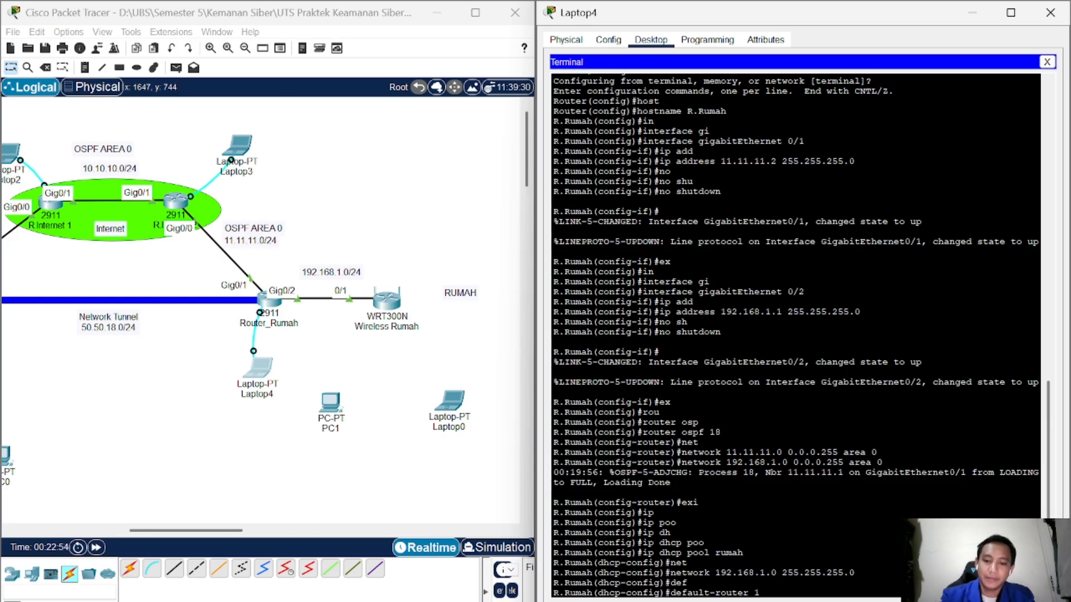
pyautogui.write('92.168.1.1')
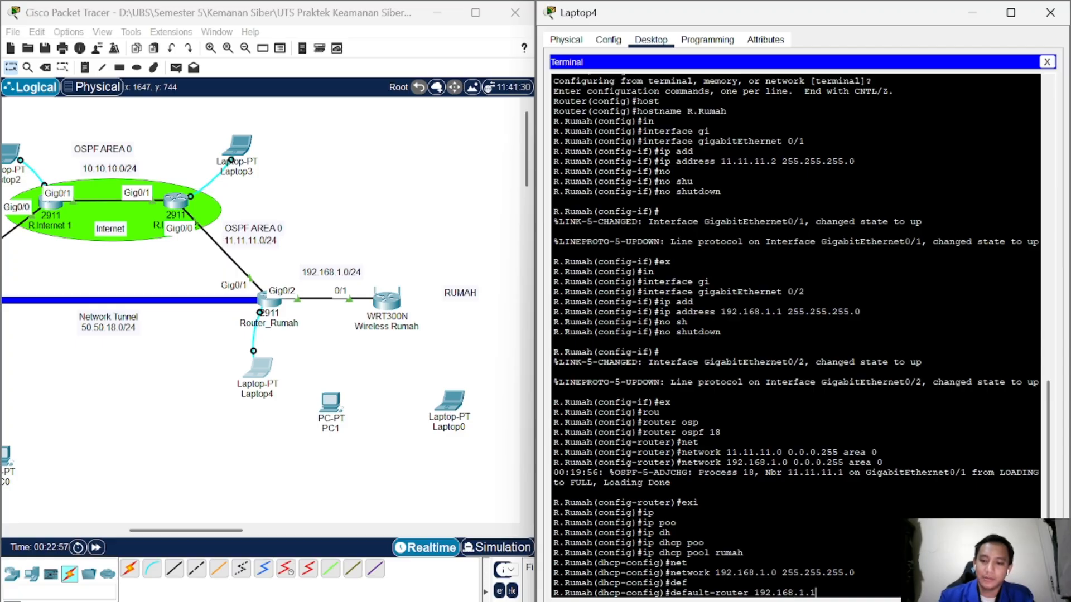
pyautogui.press('Return')
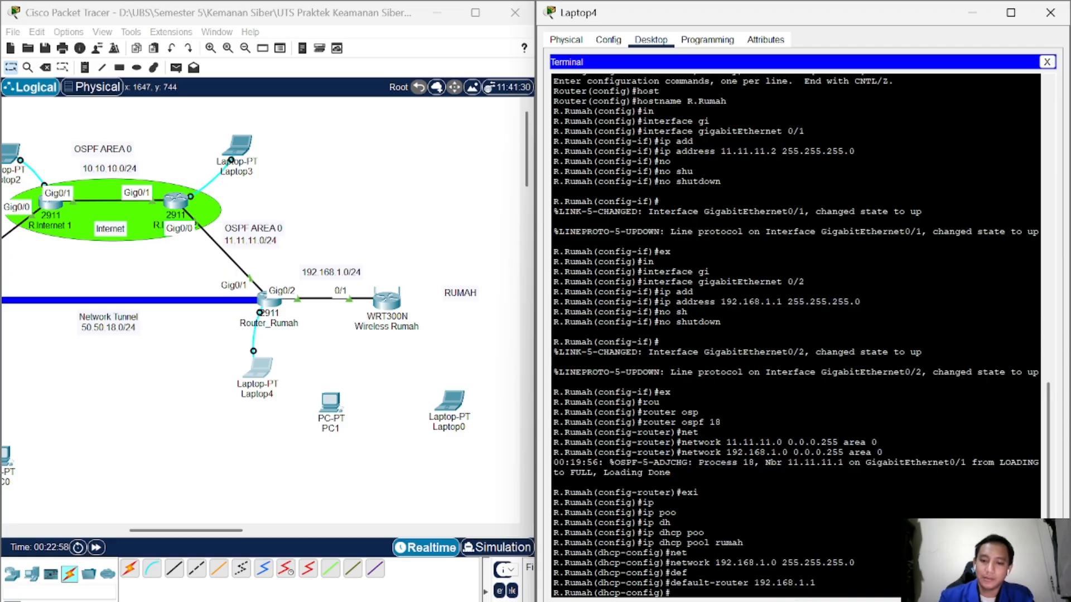
pyautogui.write('dn')
pyautogui.press('Tab')
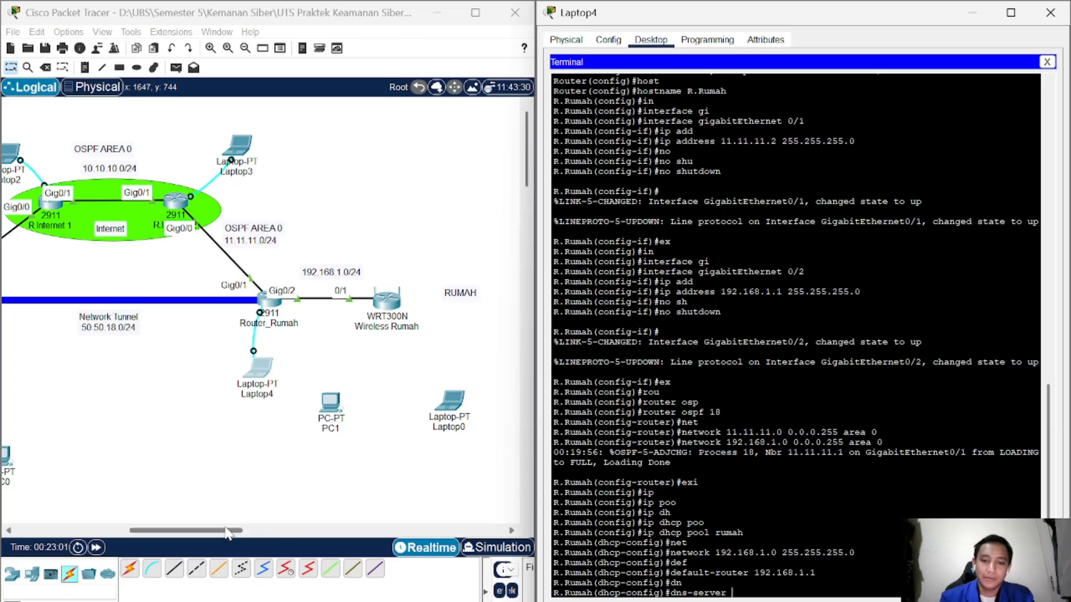
# Step: Set the rumah pool's DNS server to 200.200.18.100 and exit the pool configuration
pyautogui.moveTo(228, 532); pyautogui.dragTo(157, 532)
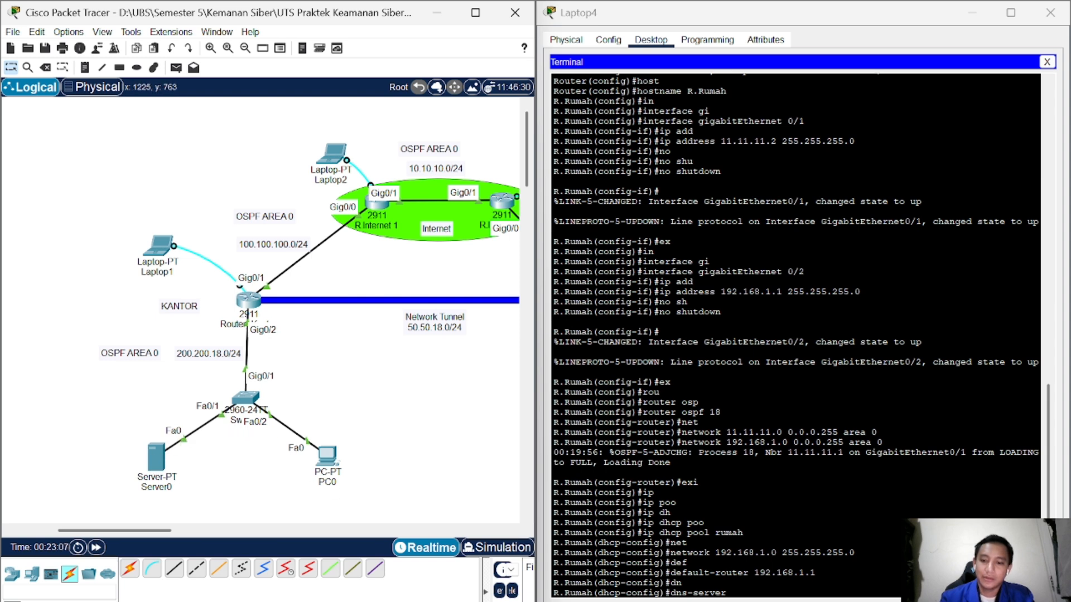
pyautogui.click(732, 593)
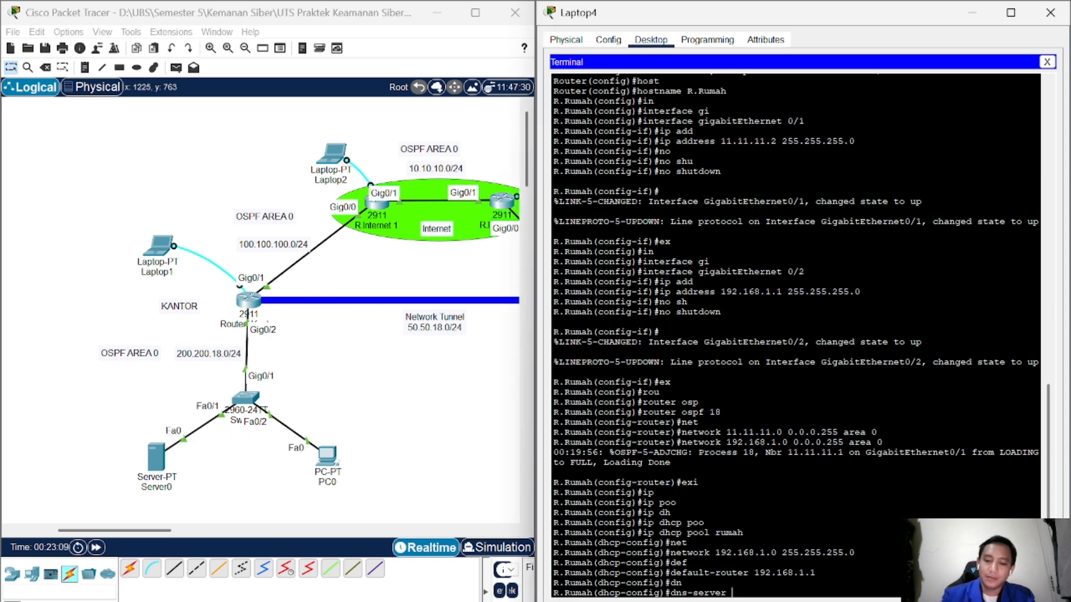
pyautogui.write('200.')
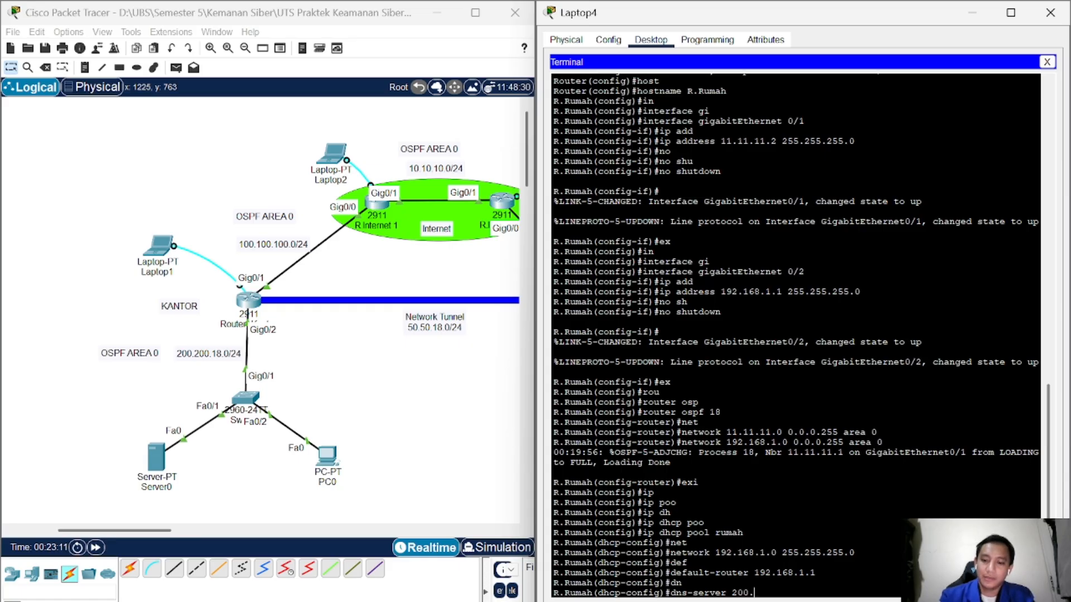
pyautogui.write('200.')
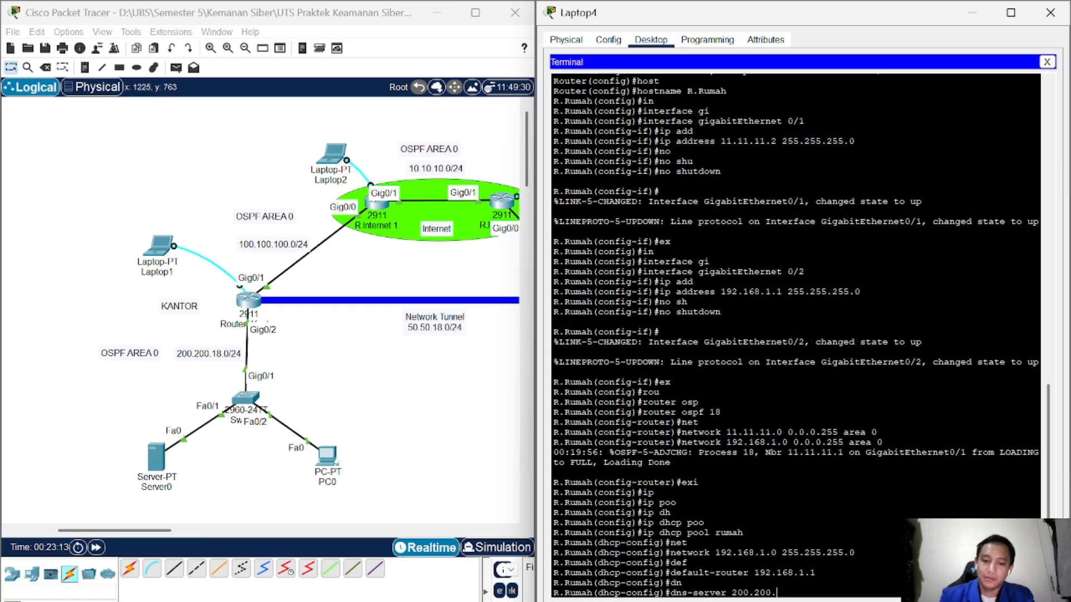
pyautogui.write('18')
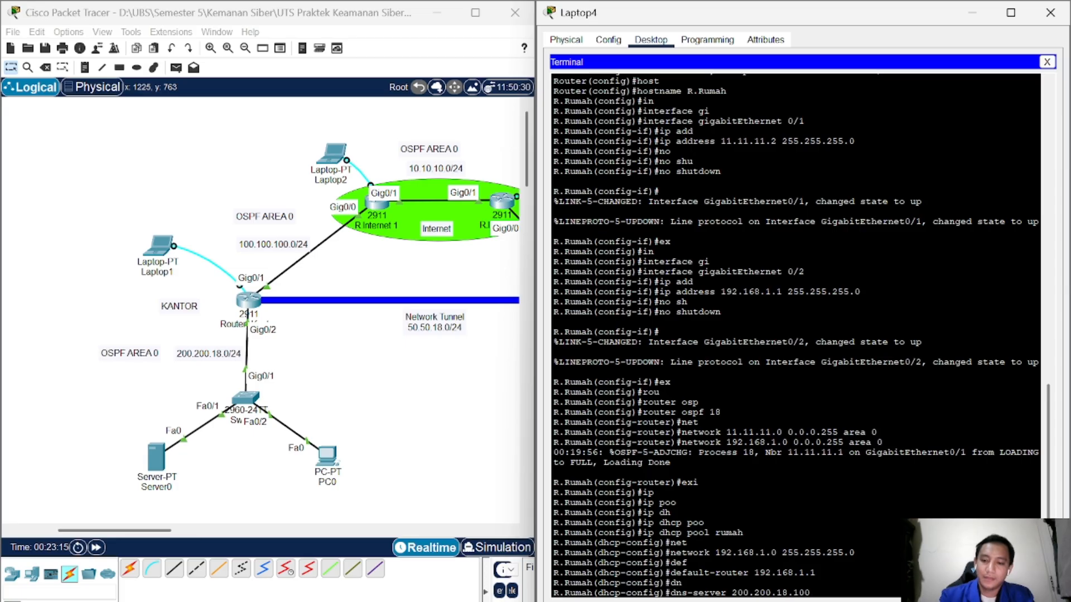
pyautogui.write('.100')
pyautogui.press('Return')
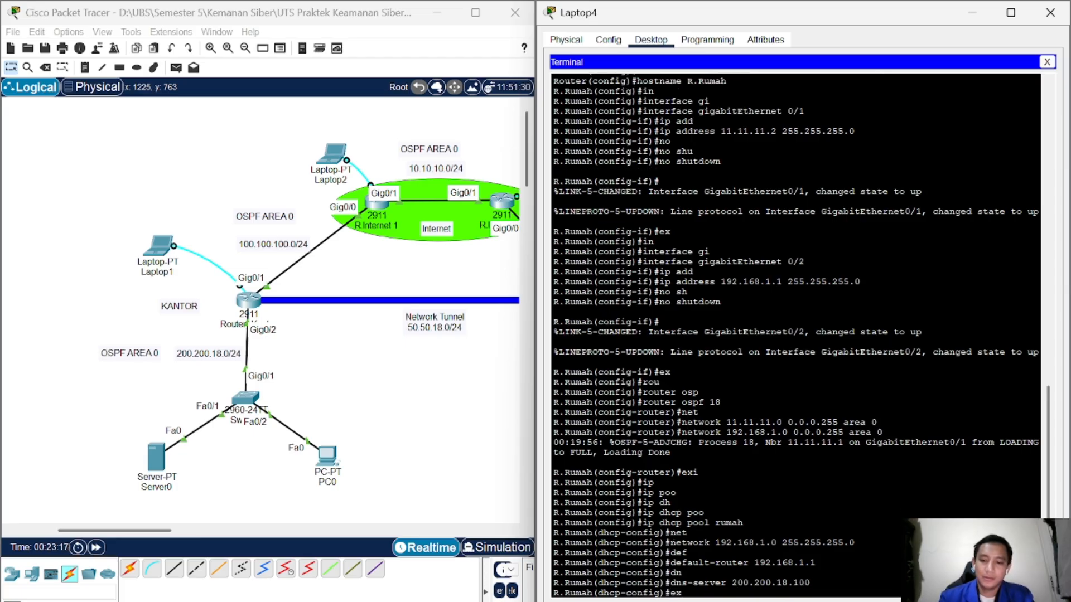
pyautogui.write('ex')
pyautogui.press('Return')
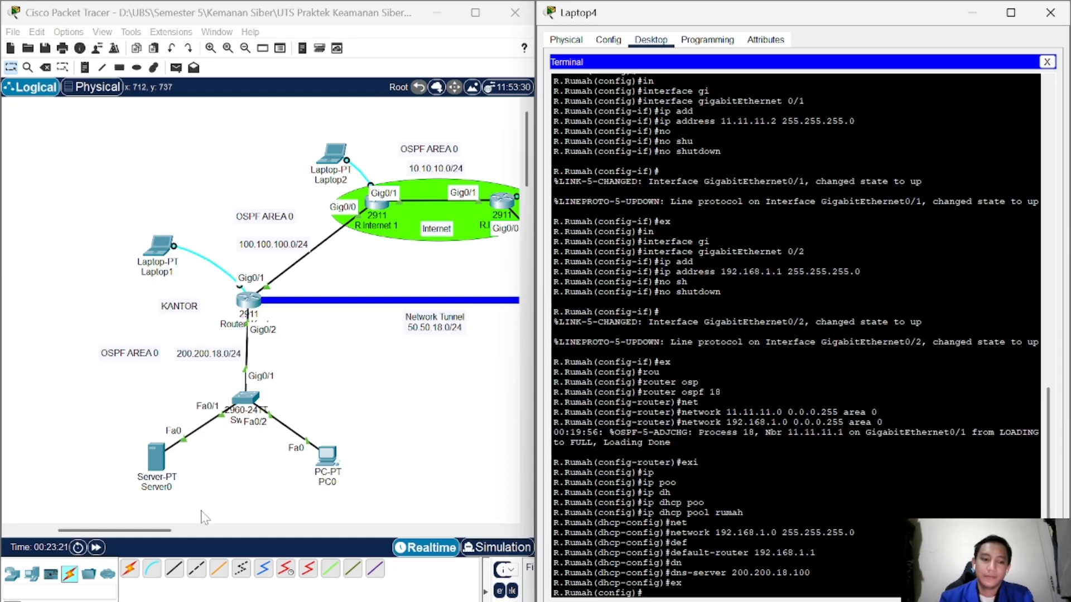
pyautogui.moveTo(139, 530); pyautogui.dragTo(210, 513)
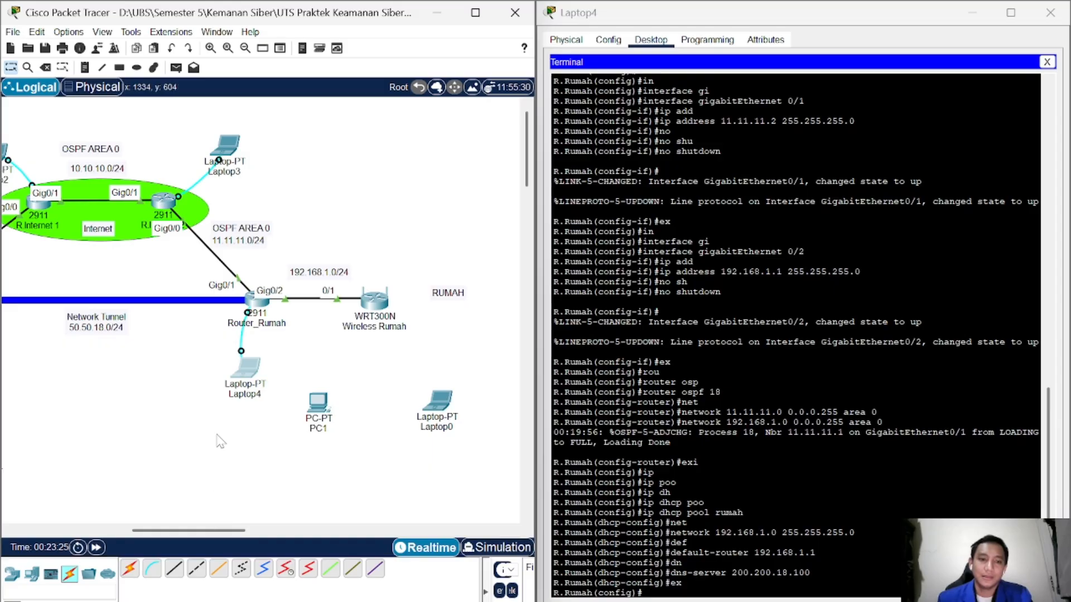
# Step: On Wireless Rumah's GUI Setup page, change the Router IP from 192.168.0.1 to 192.168.1.120
pyautogui.click(377, 303)
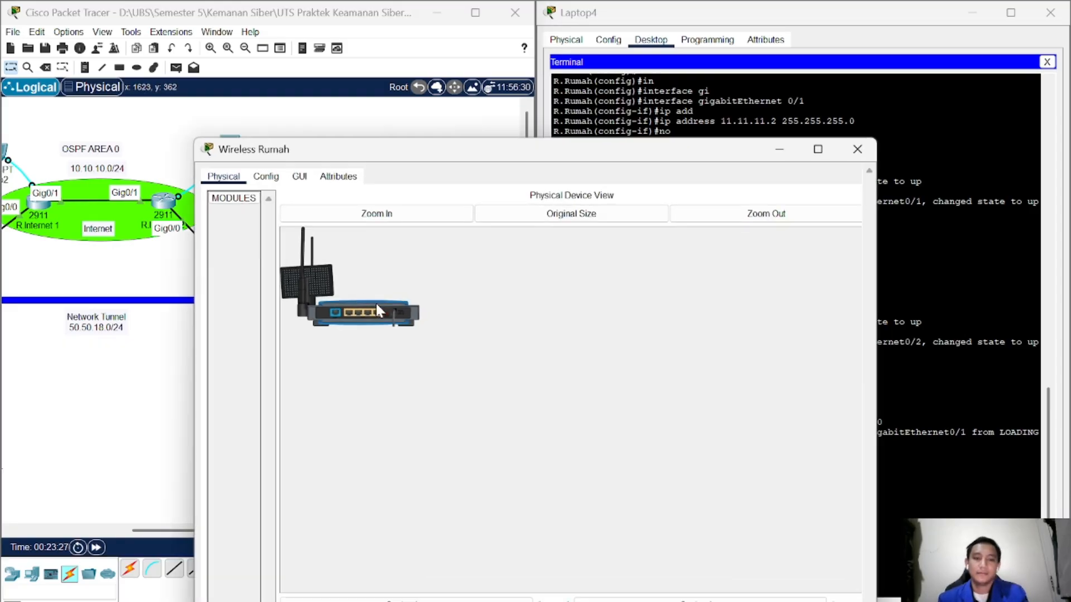
pyautogui.click(265, 74)
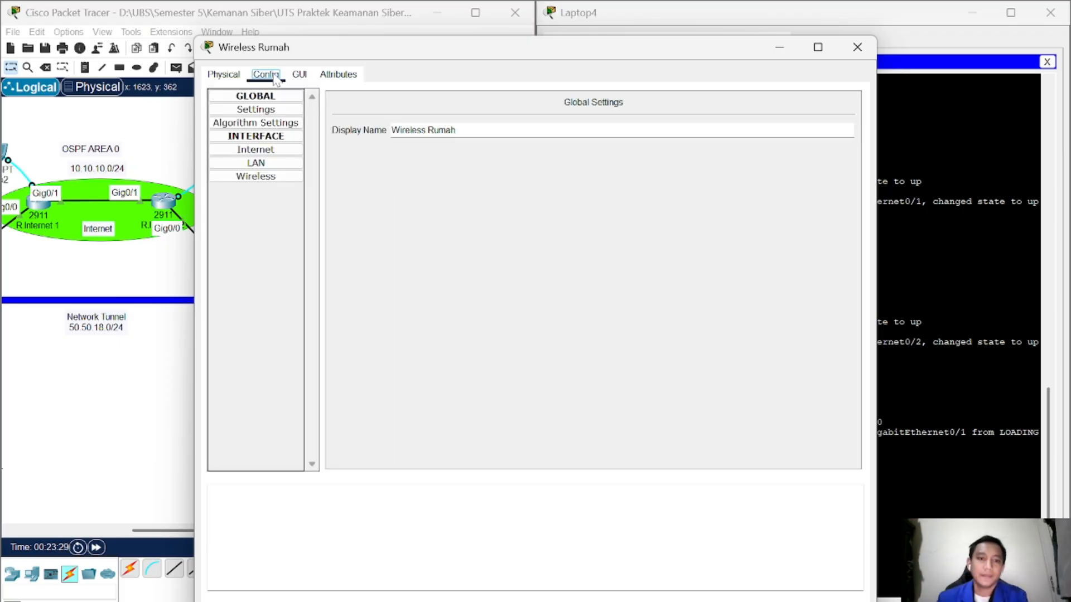
pyautogui.click(285, 163)
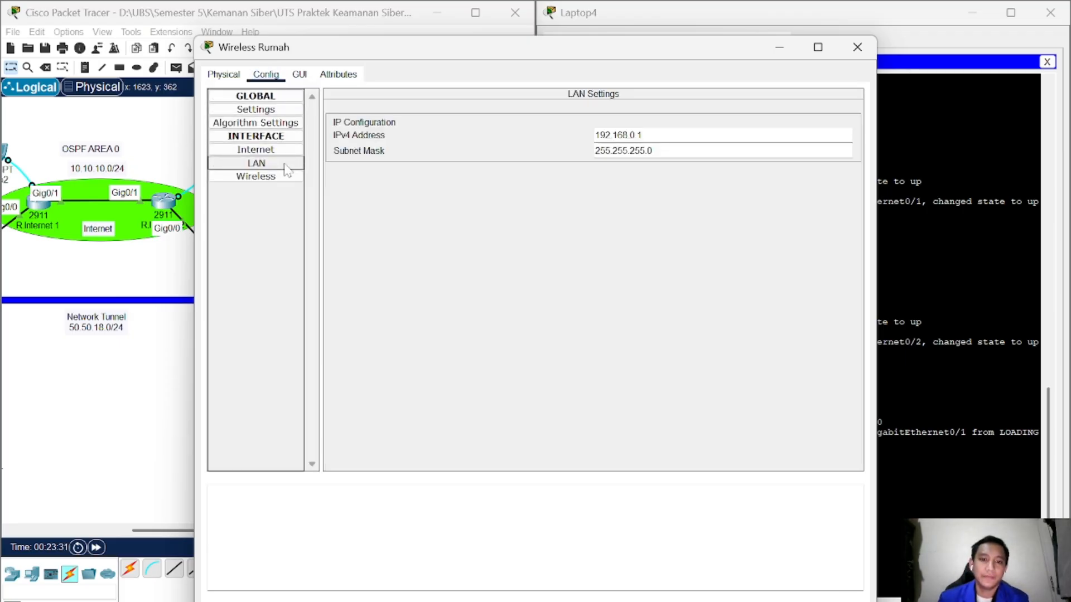
pyautogui.click(300, 74)
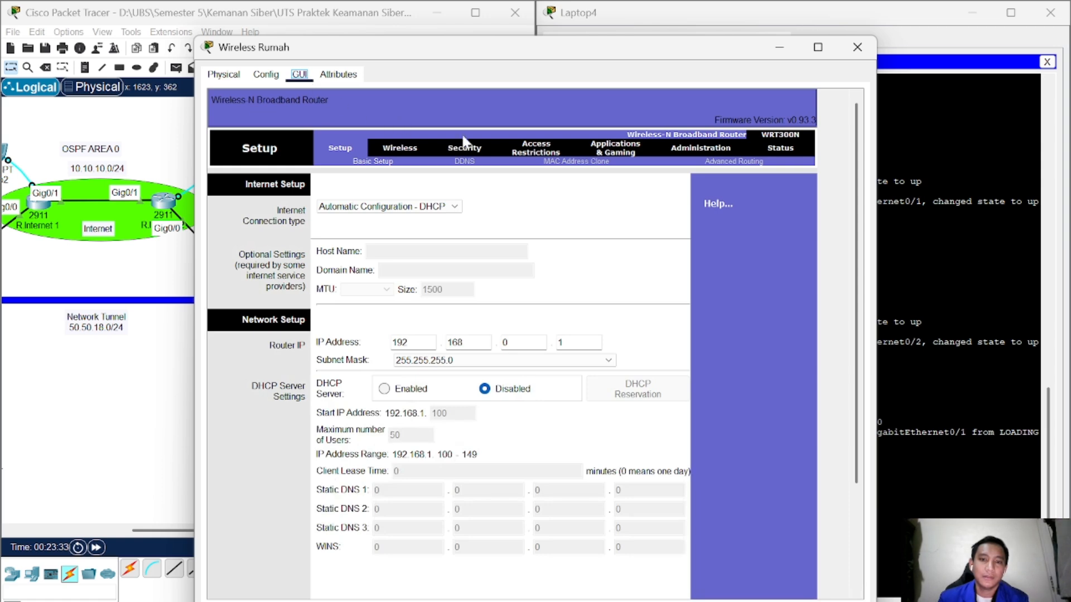
pyautogui.moveTo(420, 53); pyautogui.dragTo(381, 22)
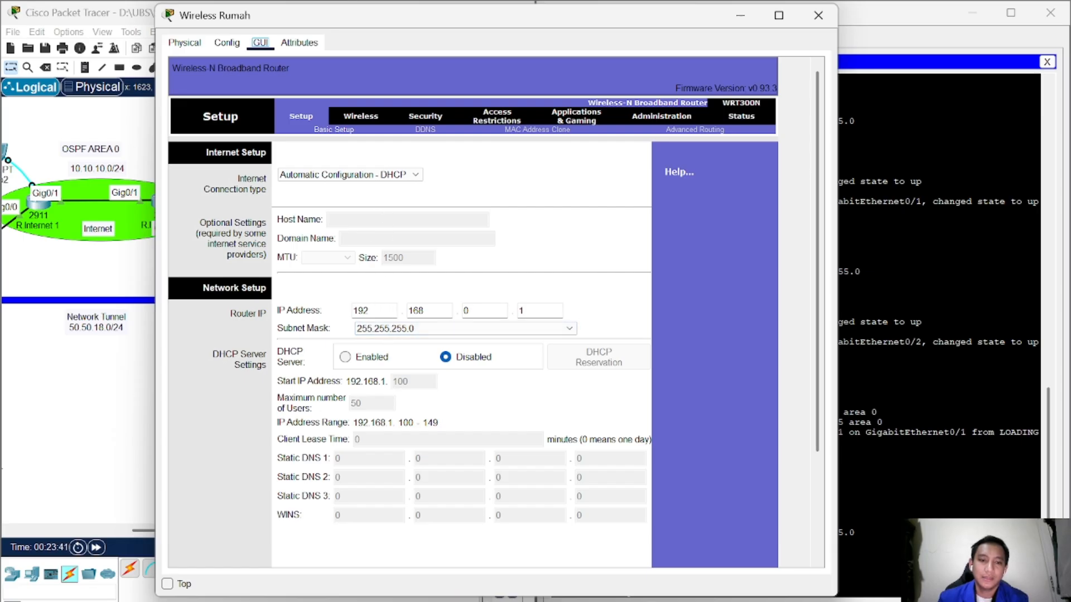
pyautogui.doubleClick(466, 311)
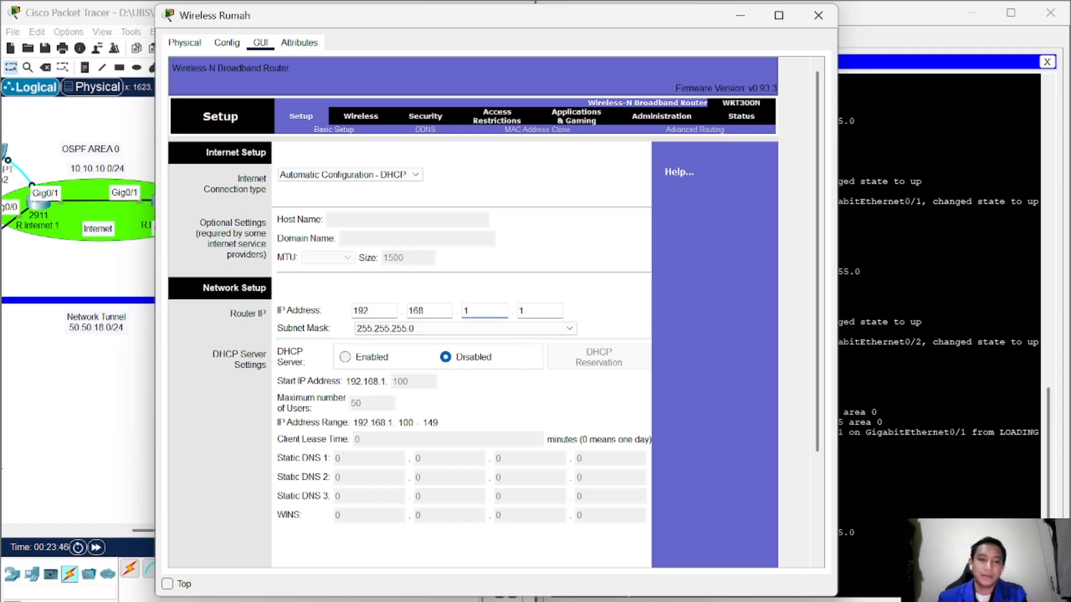
pyautogui.moveTo(529, 311); pyautogui.dragTo(512, 311)
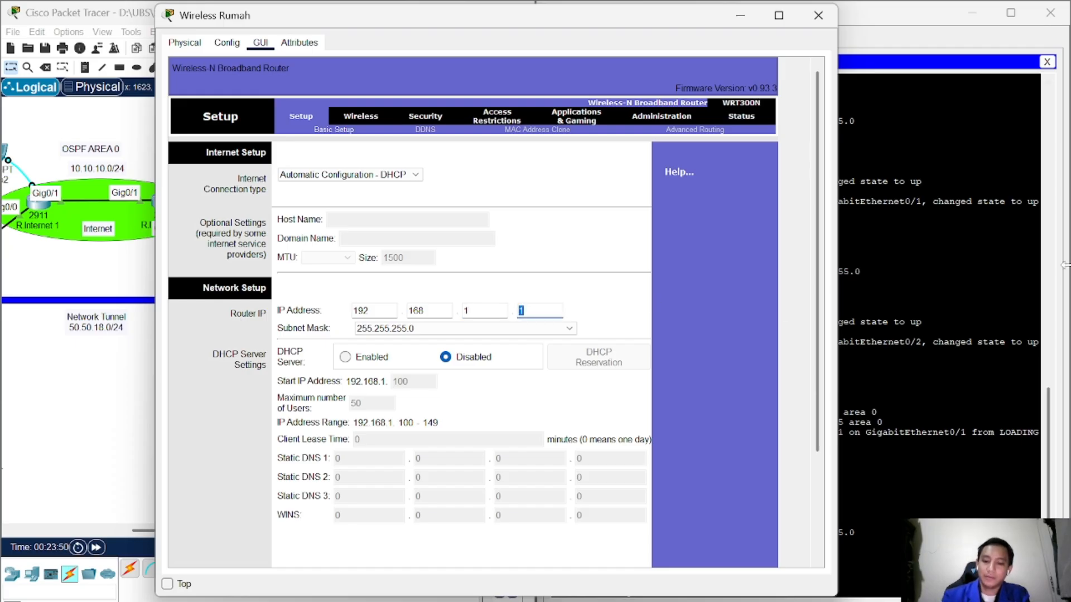
pyautogui.write('1')
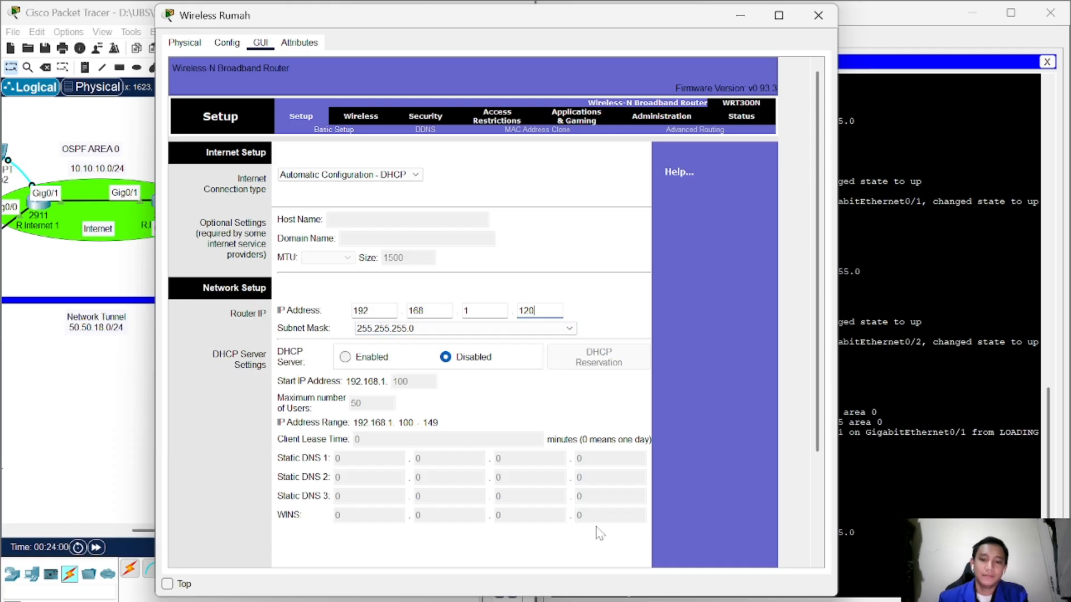
pyautogui.scroll(-5, 613, 524)
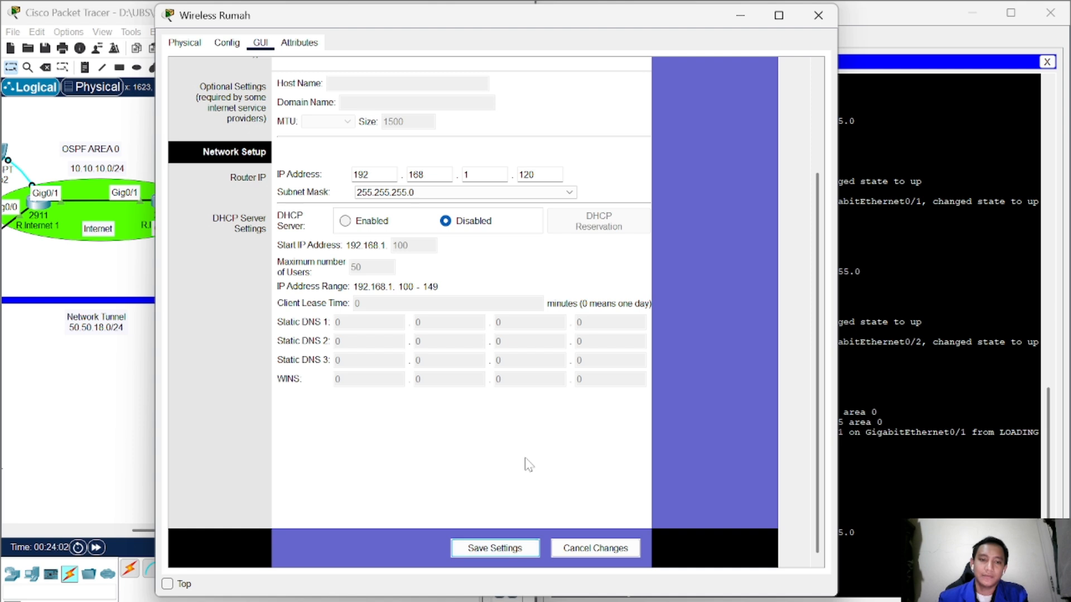
pyautogui.scroll(5, 527, 463)
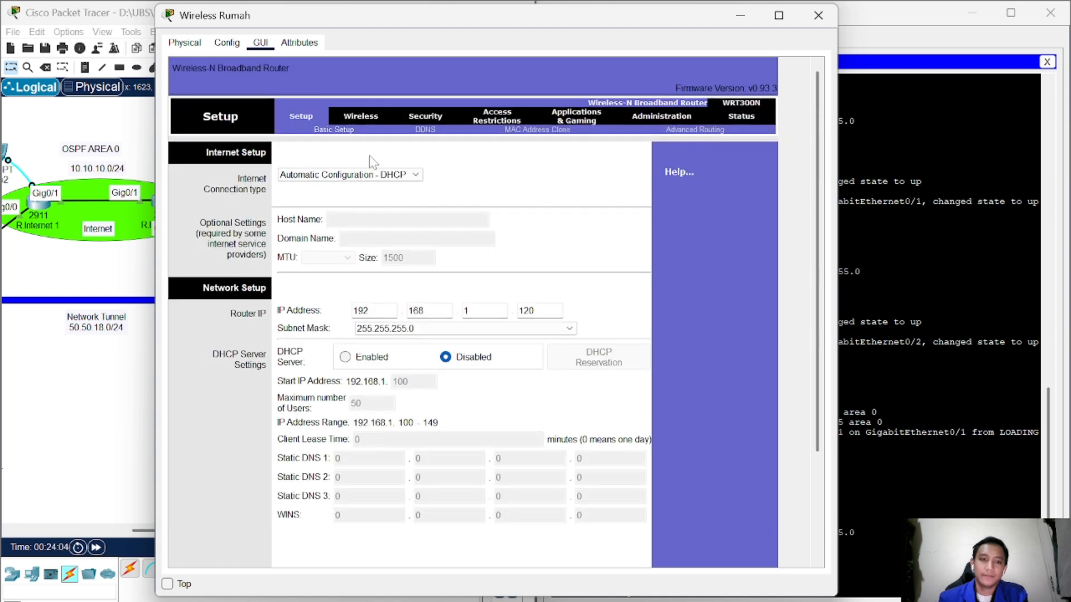
# Step: Change the Wireless Rumah SSID from Default to TI5AM and save the settings
pyautogui.click(367, 122)
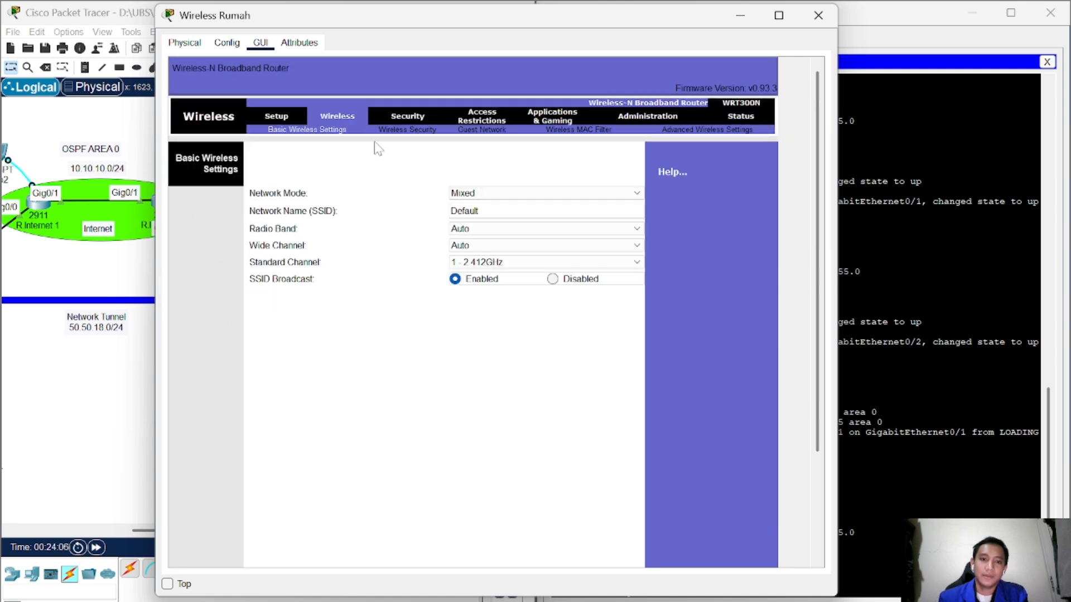
pyautogui.click(465, 211)
pyautogui.moveTo(451, 211); pyautogui.dragTo(479, 211)
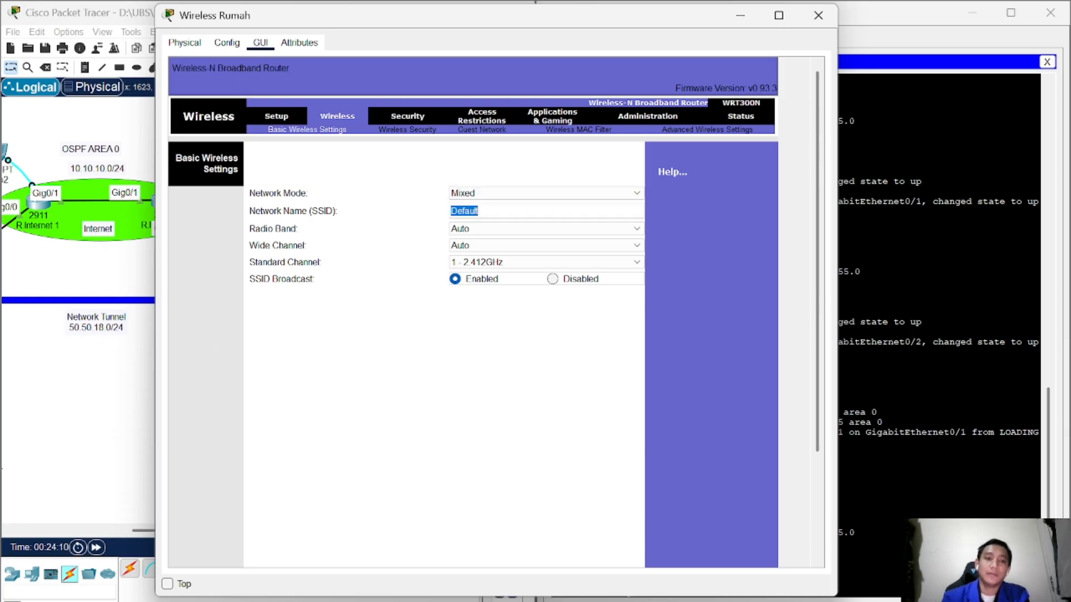
pyautogui.write('TI')
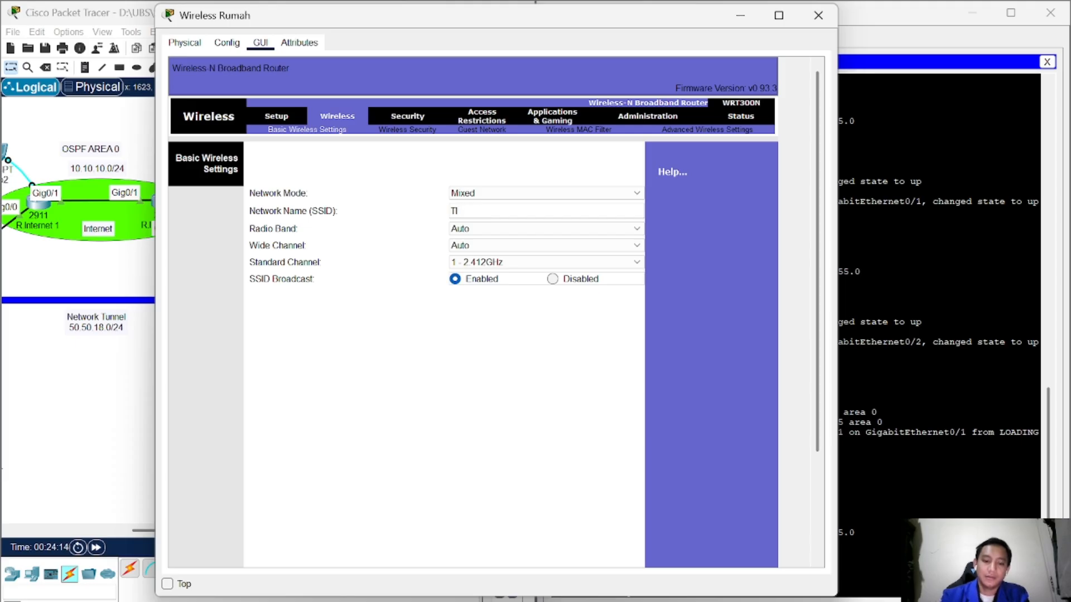
pyautogui.write('S')
pyautogui.press('BackSpace')
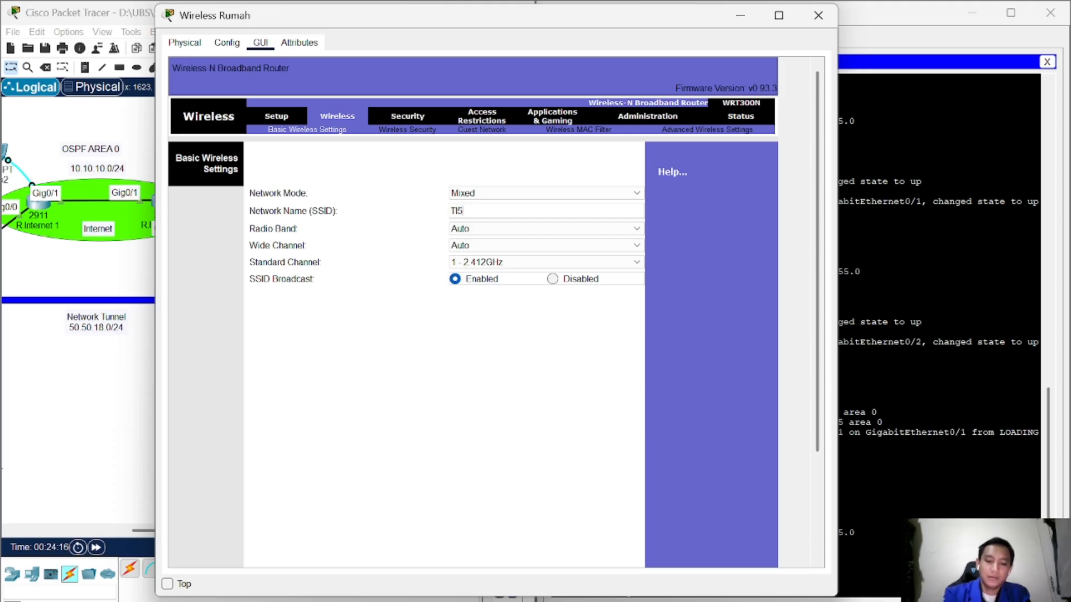
pyautogui.write('5AM')
pyautogui.scroll(-2, 550, 414)
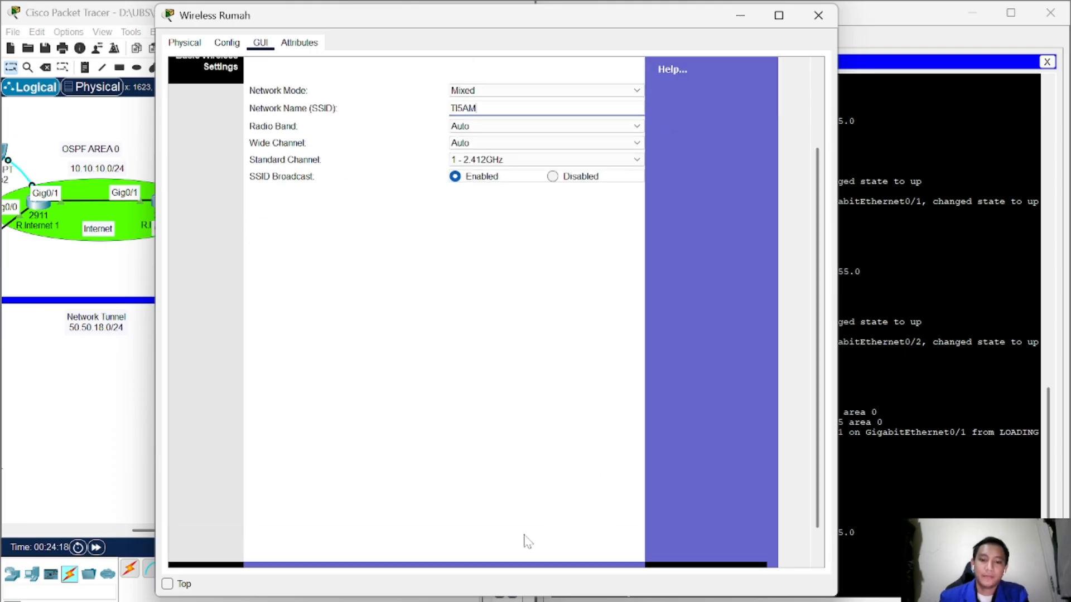
pyautogui.scroll(-1, 522, 539)
pyautogui.scroll(2, 499, 514)
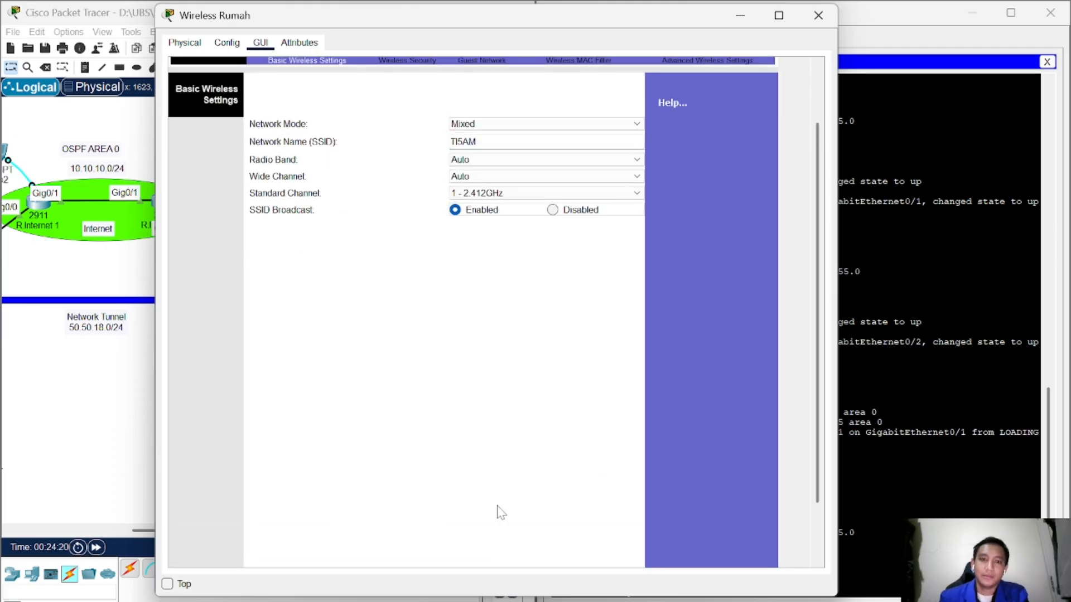
pyautogui.scroll(-2, 500, 512)
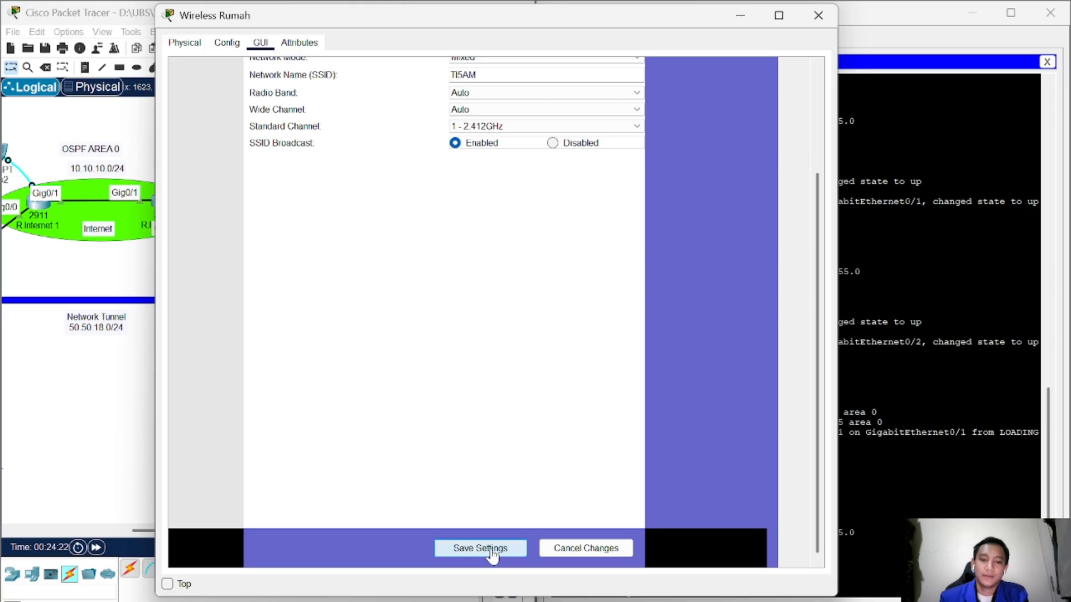
pyautogui.click(492, 550)
# Step: Set Wireless Rumah security to WPA2 Personal with a passphrase, save, and close the window
pyautogui.click(417, 133)
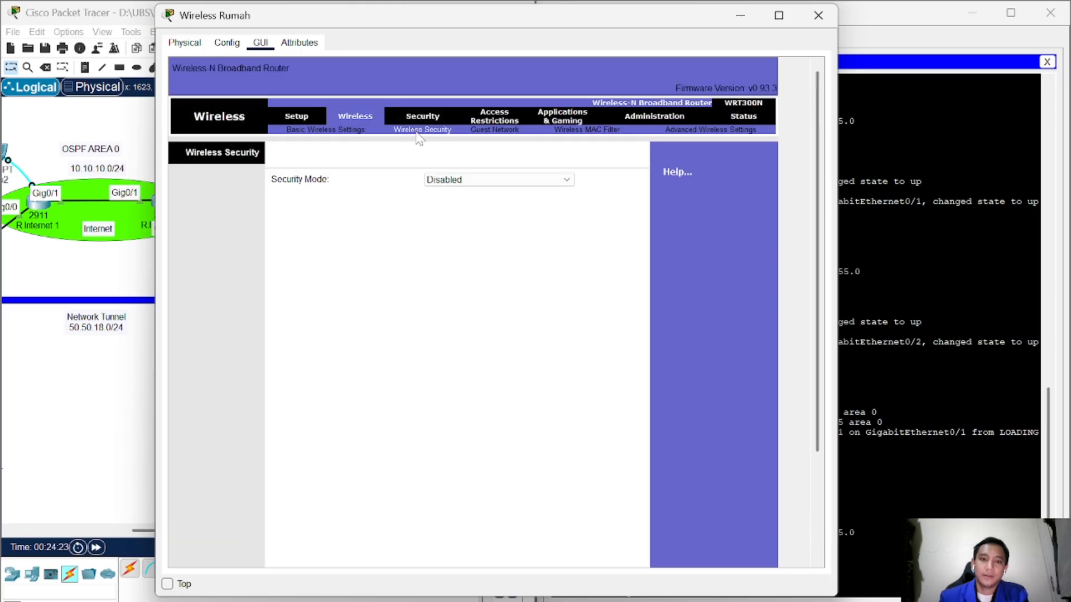
pyautogui.click(463, 180)
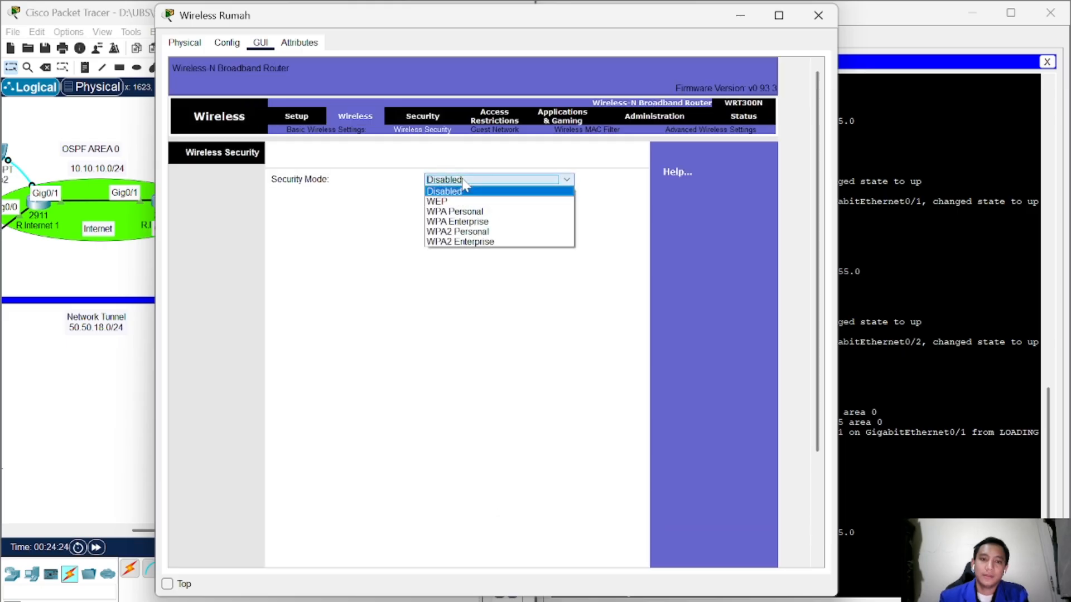
pyautogui.click(466, 232)
pyautogui.click(490, 214)
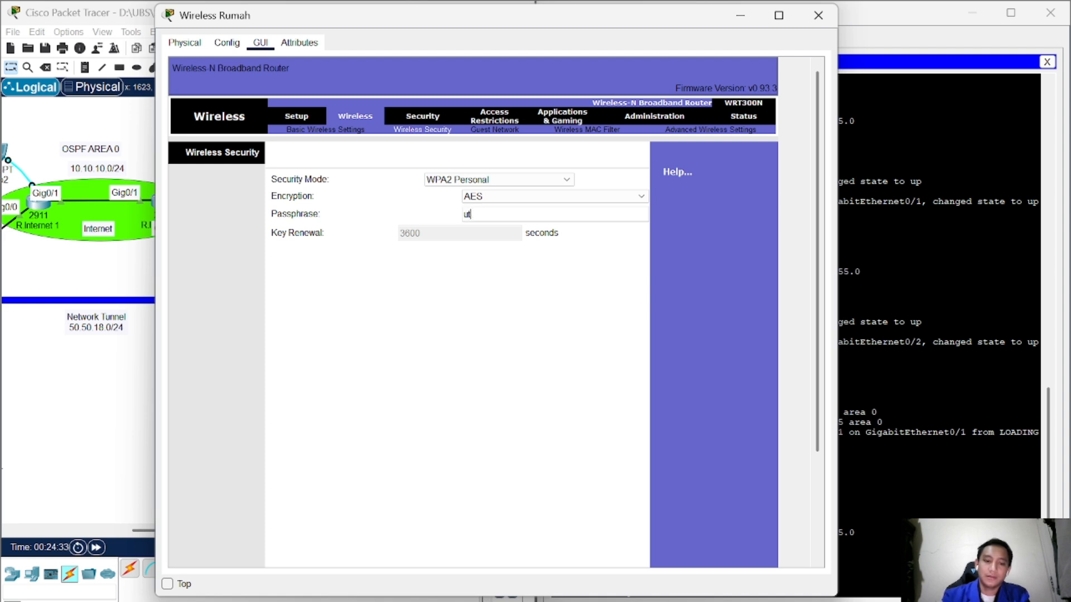
pyautogui.write('uts-ti5am')
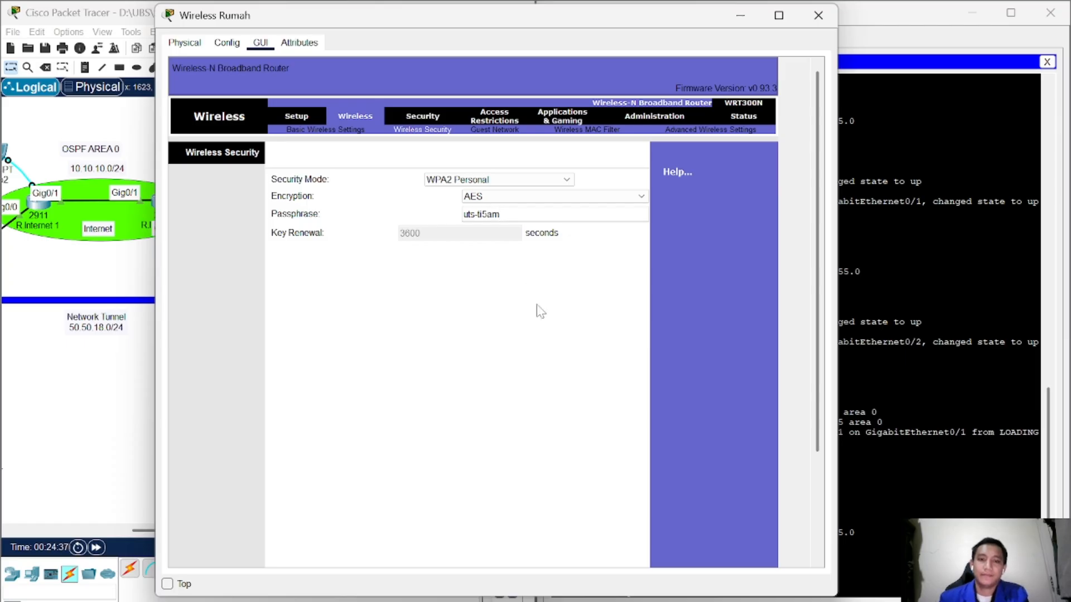
pyautogui.scroll(-3, 535, 306)
pyautogui.click(525, 548)
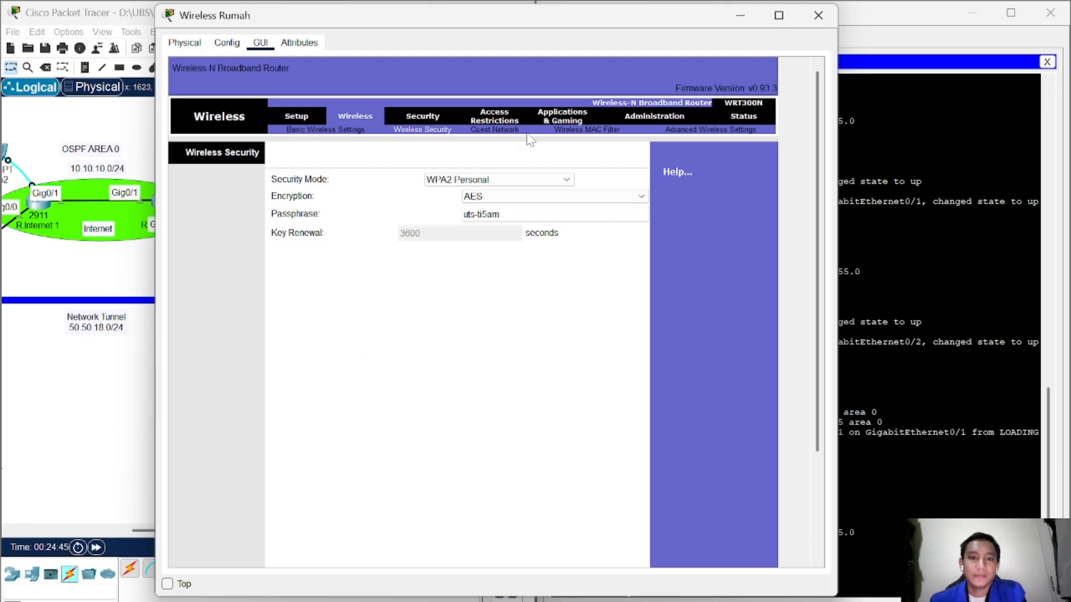
pyautogui.scroll(-3, 521, 479)
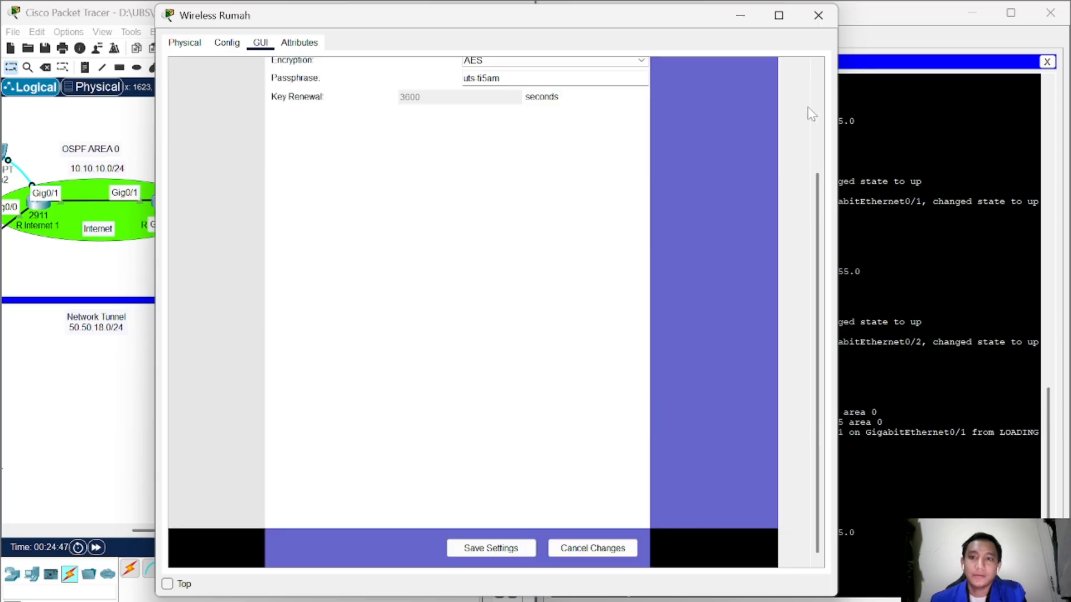
pyautogui.click(818, 15)
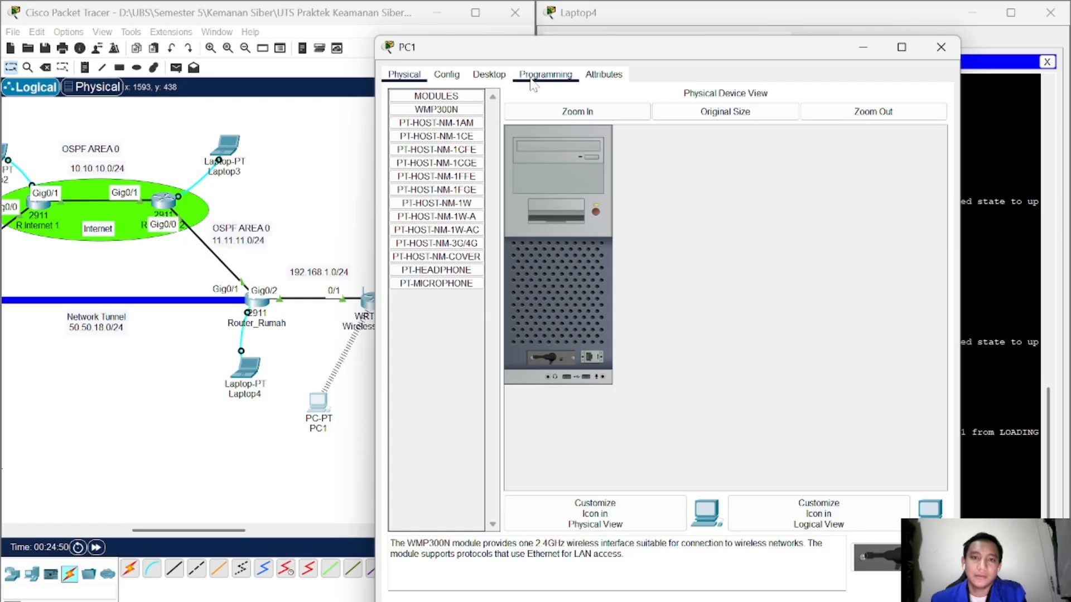
# Step: Open PC1's PC Wireless client and rescan for available networks
pyautogui.click(489, 74)
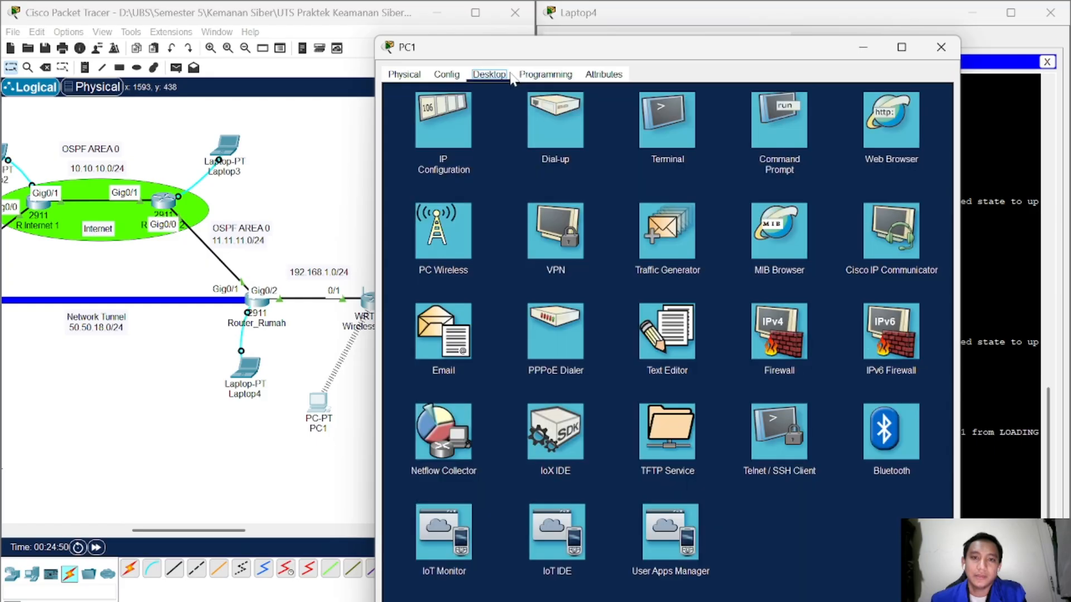
pyautogui.click(404, 75)
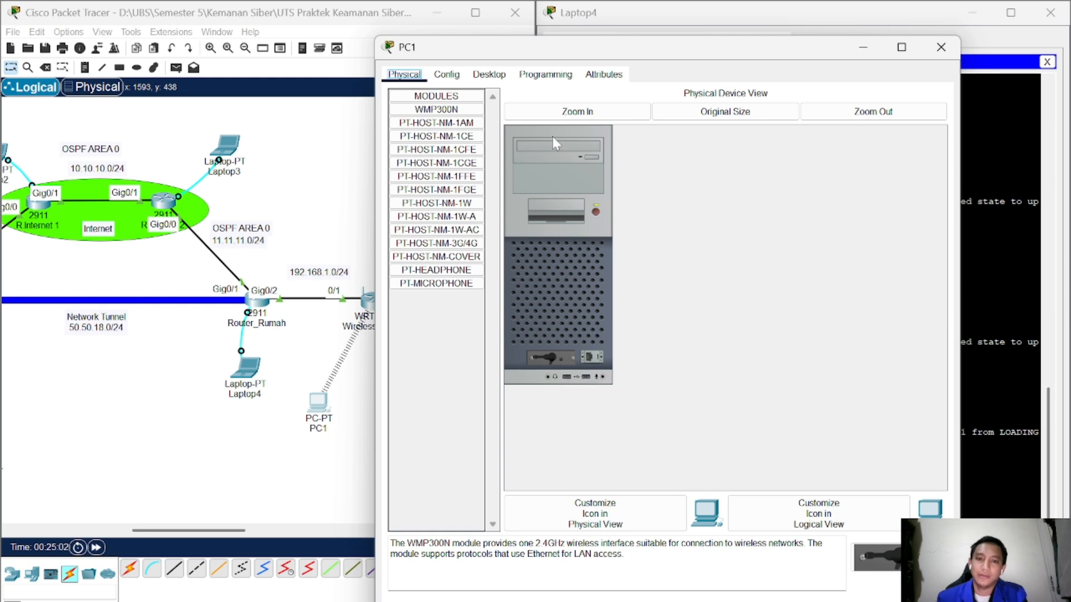
pyautogui.click(489, 74)
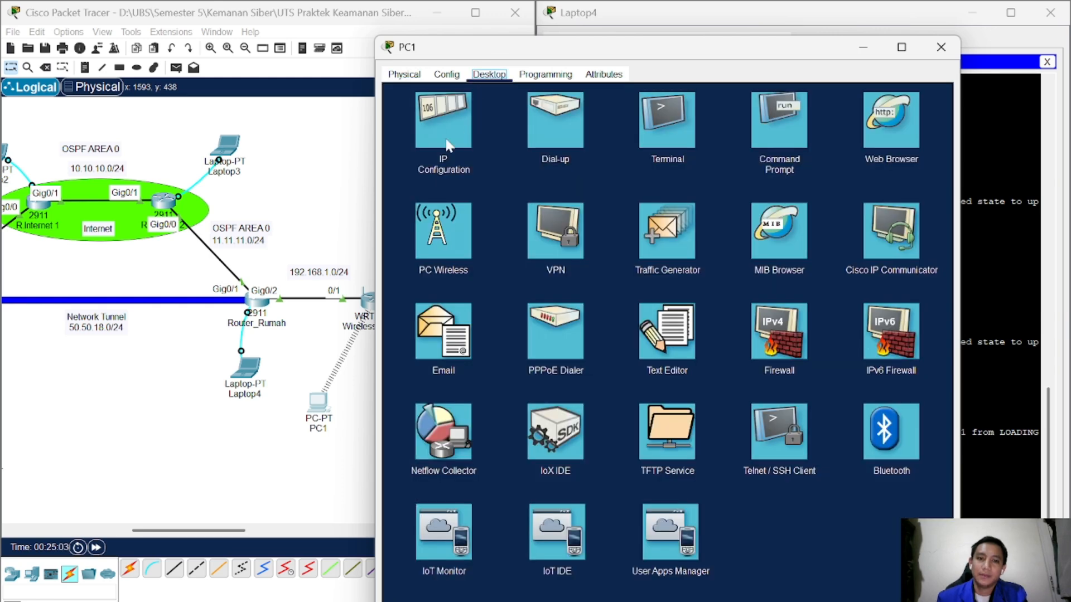
pyautogui.click(439, 232)
pyautogui.click(484, 291)
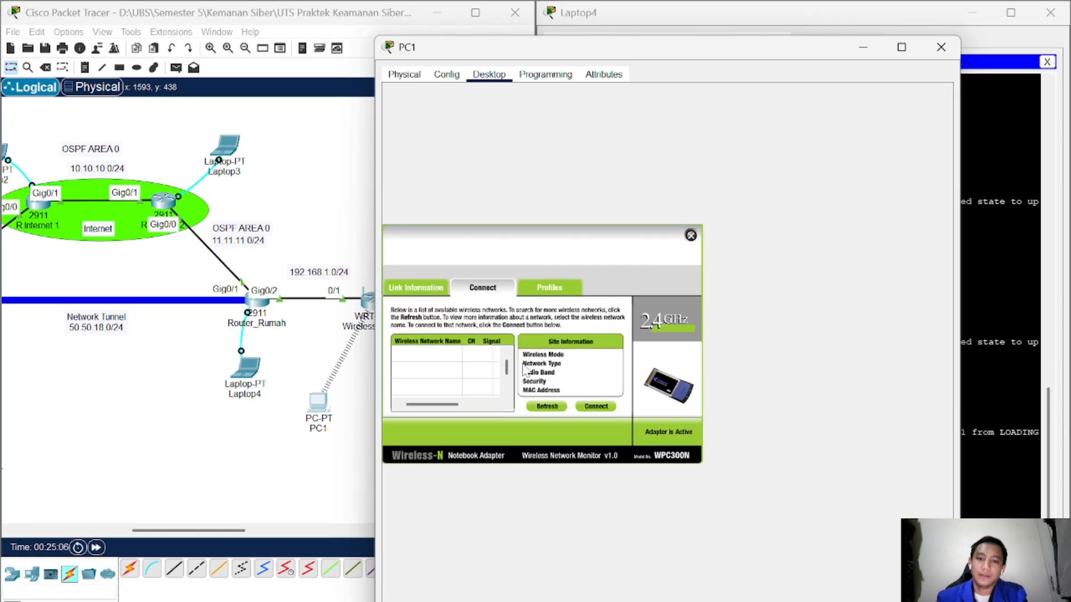
pyautogui.click(545, 407)
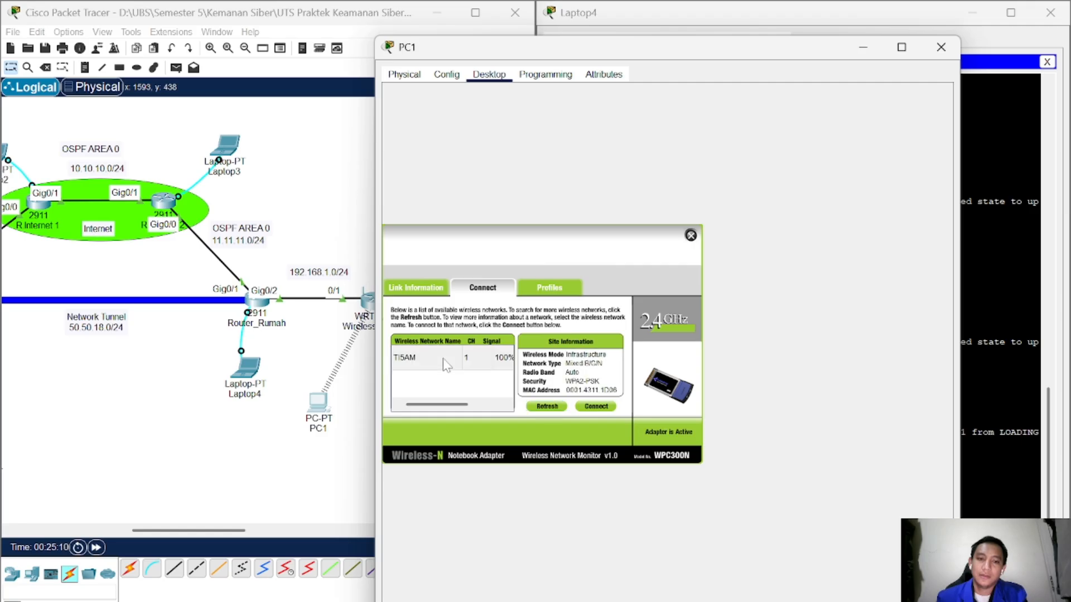
# Step: Select TI5AM and attempt to connect PC1 with a pre-shared key
pyautogui.click(444, 358)
pyautogui.click(592, 407)
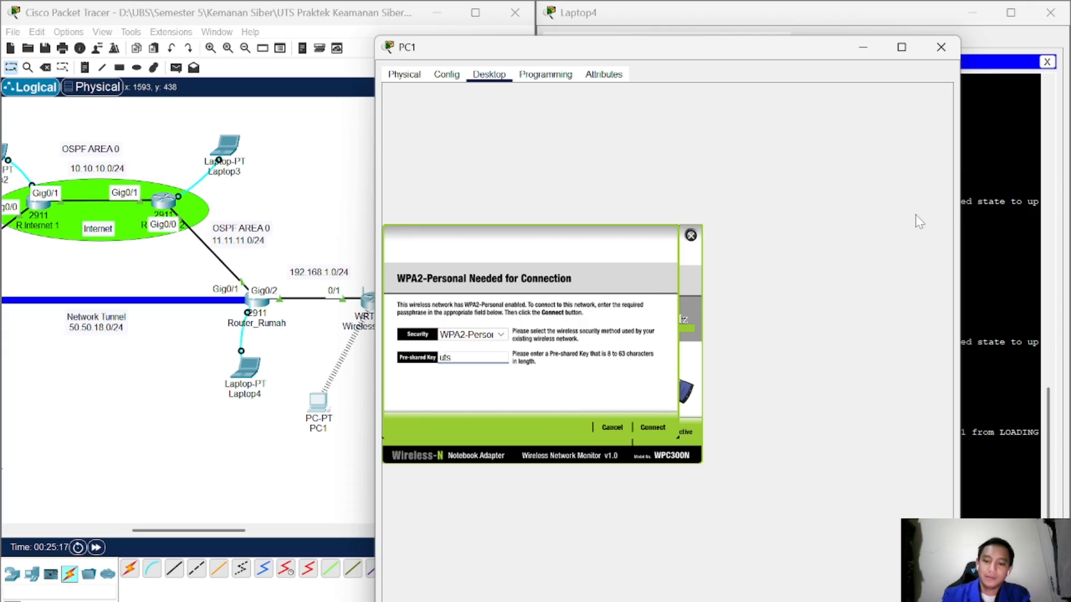
pyautogui.write('5am')
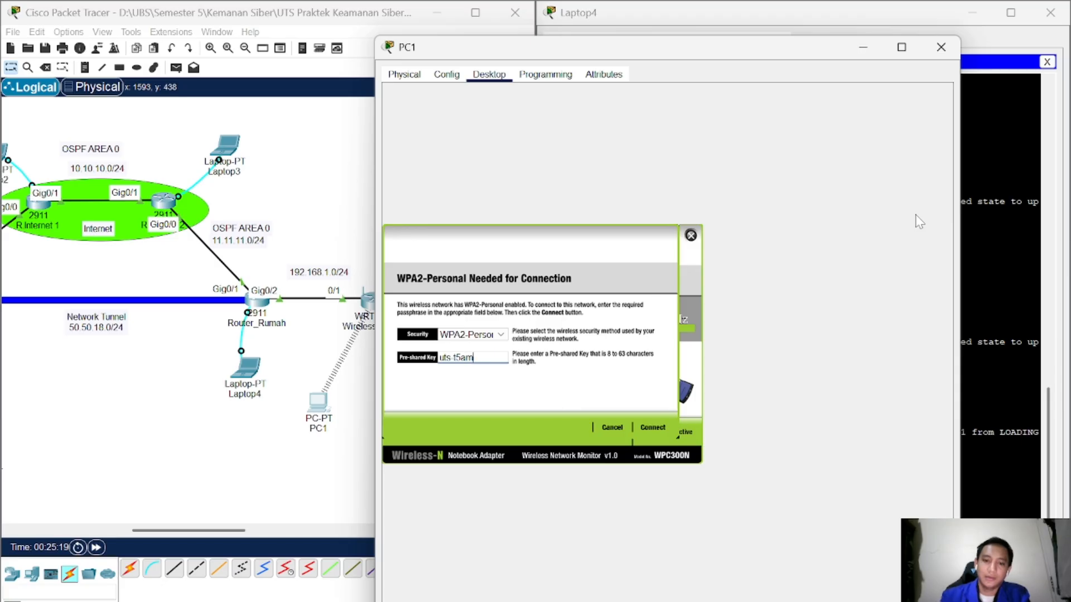
pyautogui.click(653, 428)
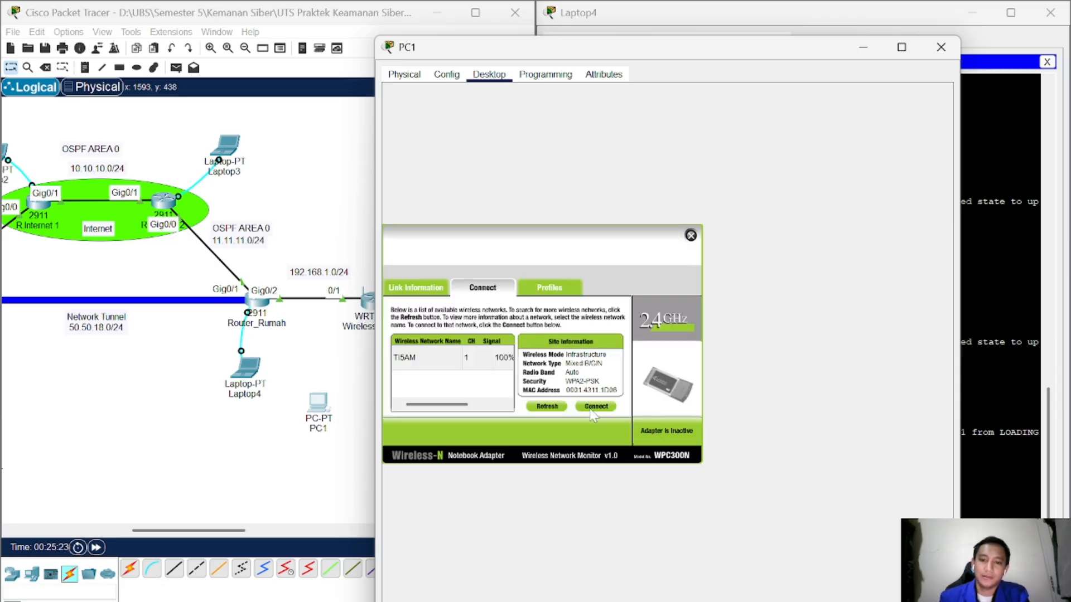
pyautogui.click(441, 368)
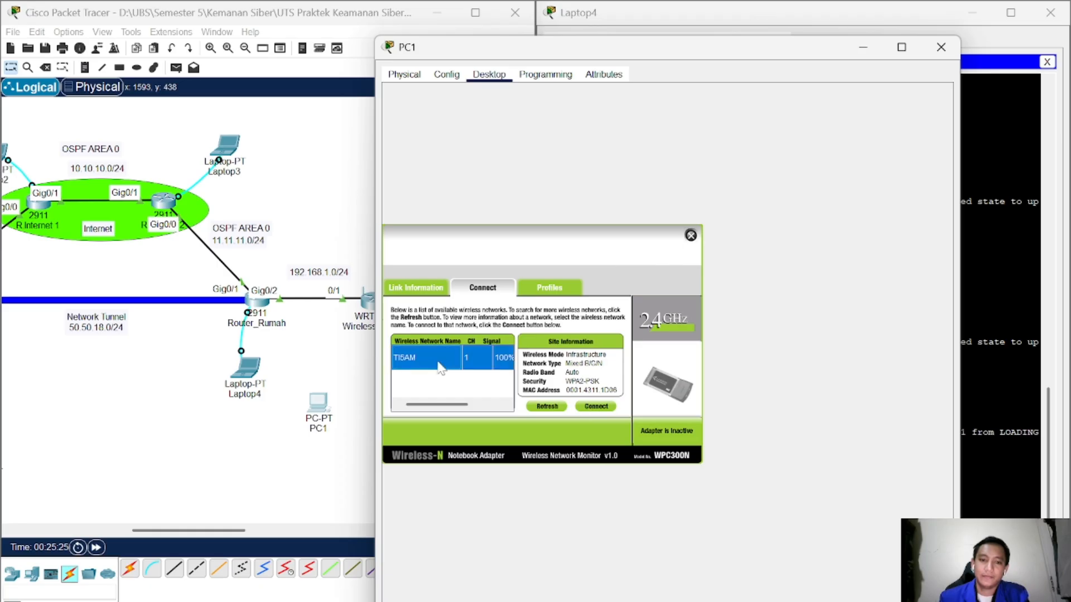
pyautogui.click(591, 407)
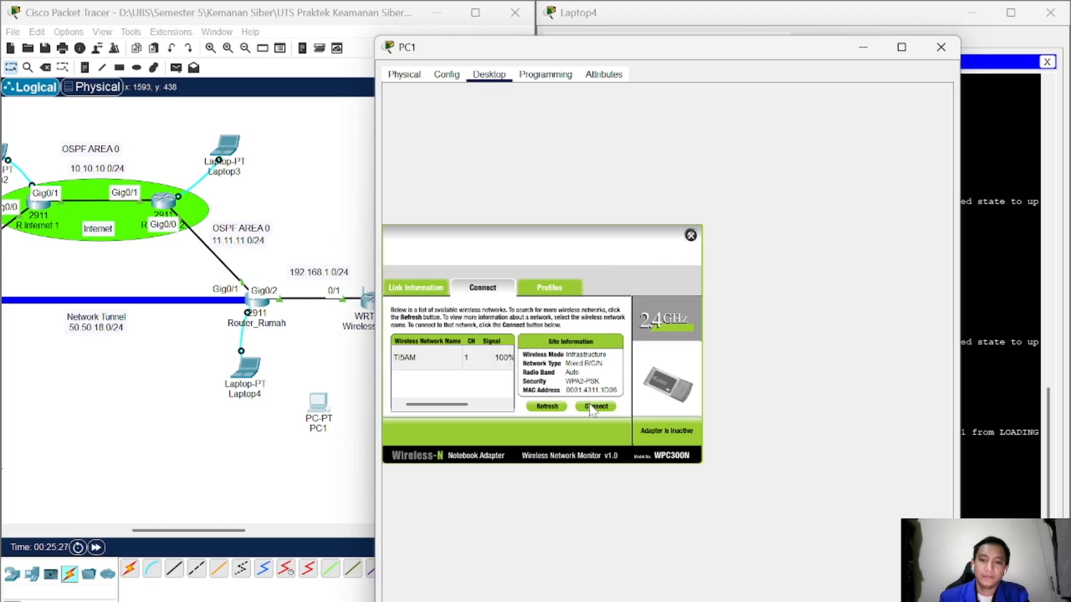
# Step: Reconnect PC1 to TI5AM with the correct pre-shared key and close the wireless manager
pyautogui.click(461, 363)
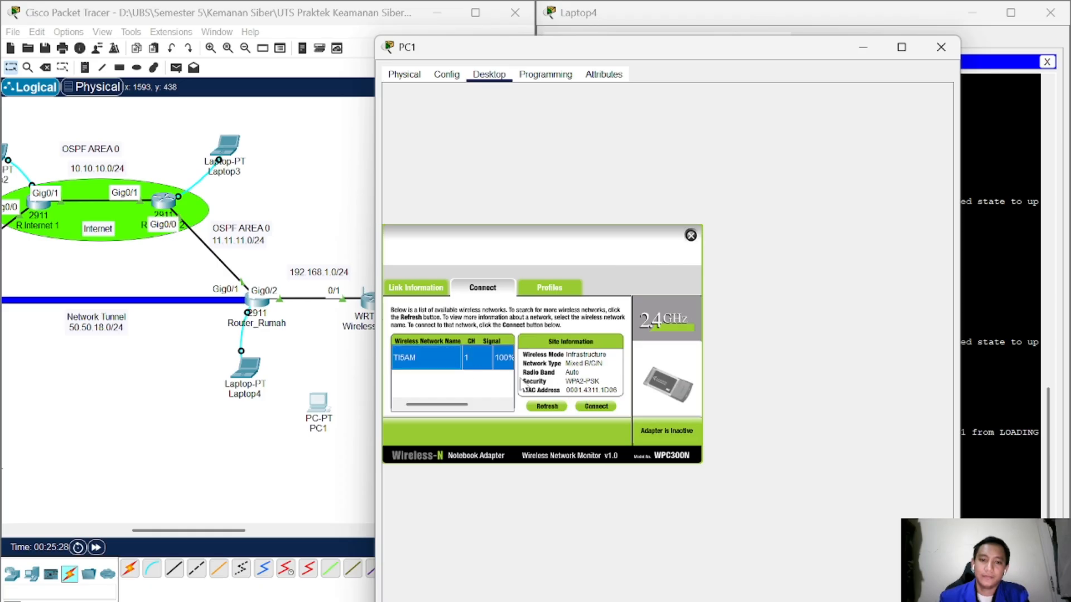
pyautogui.click(596, 406)
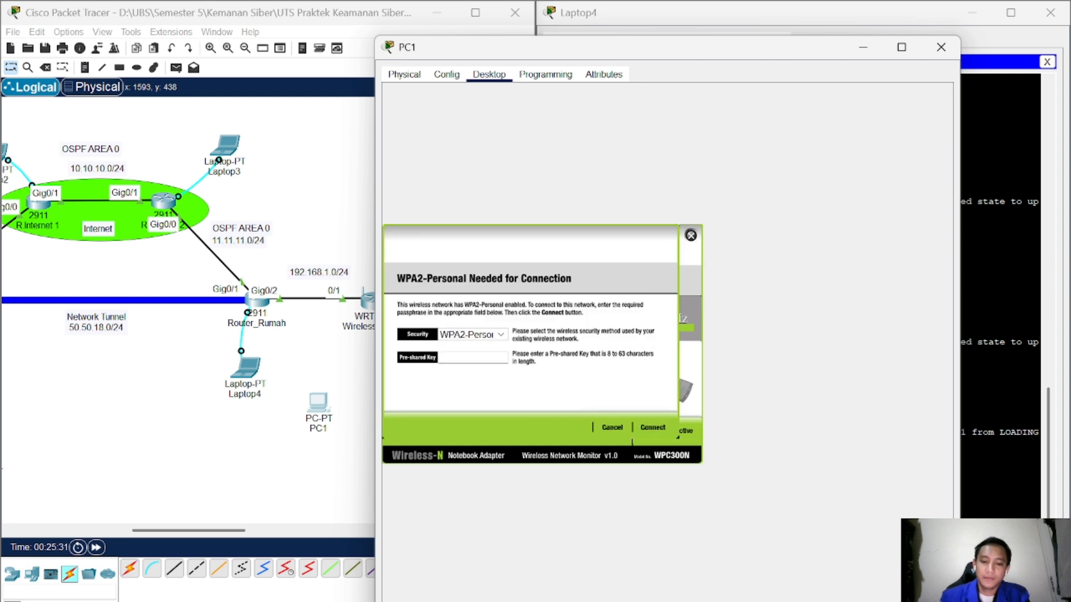
pyautogui.write('uts-')
pyautogui.write(' ti5am')
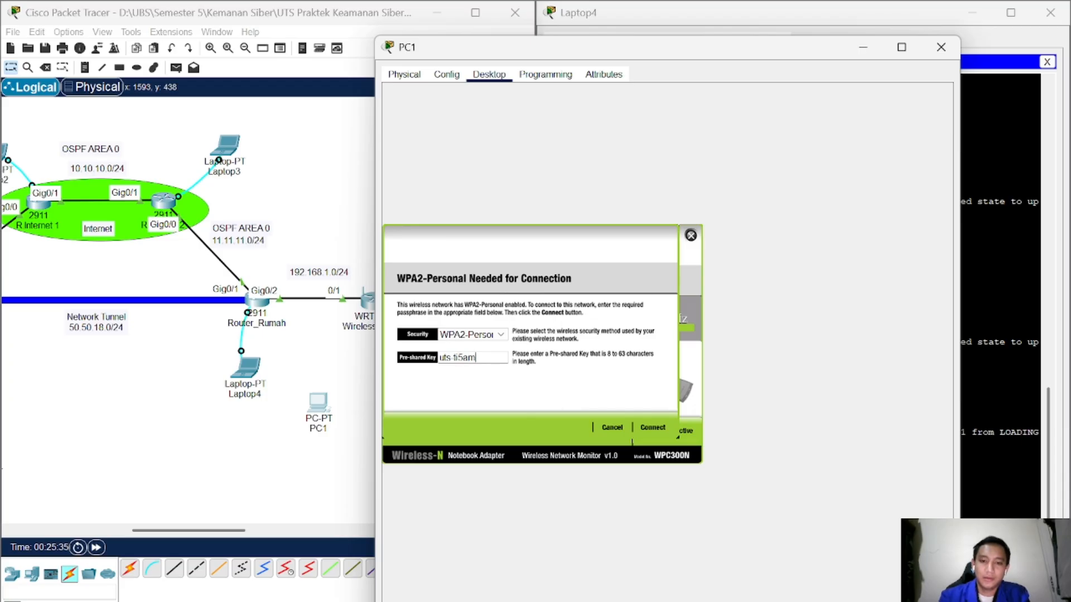
pyautogui.click(660, 429)
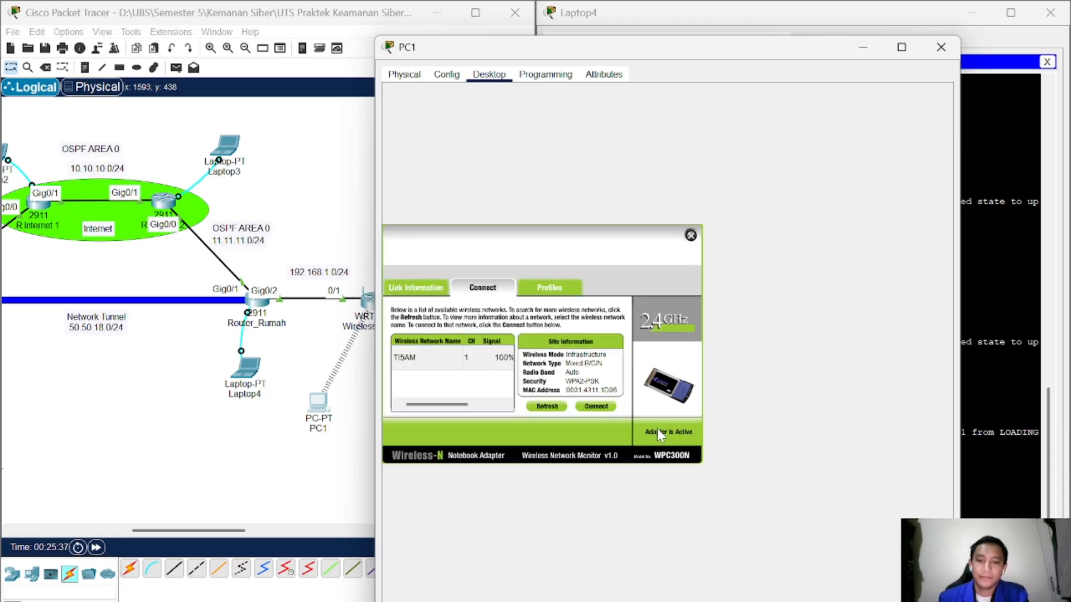
pyautogui.click(690, 235)
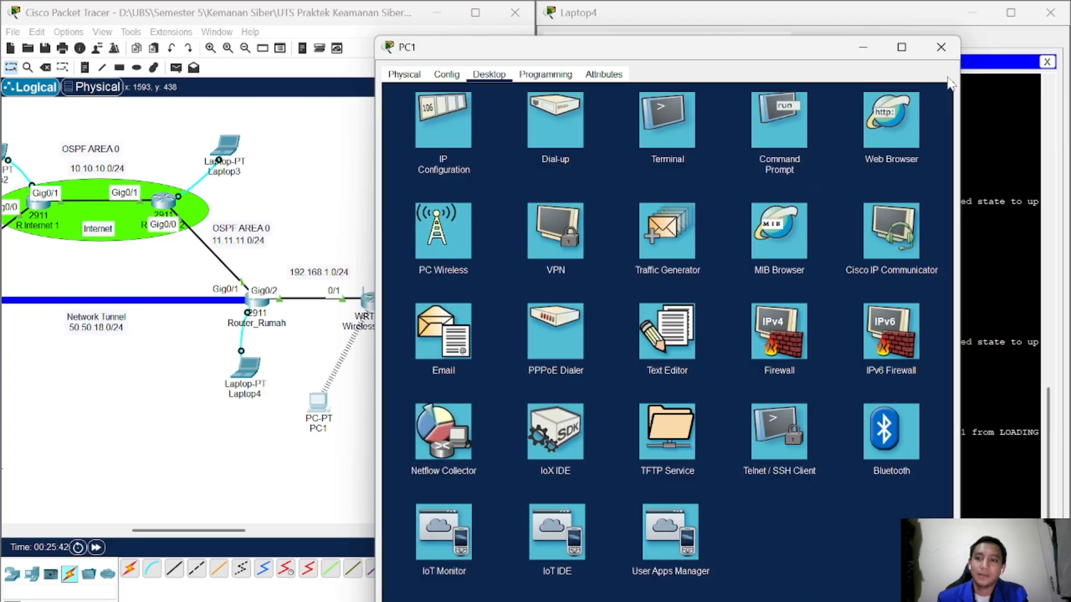
pyautogui.click(467, 139)
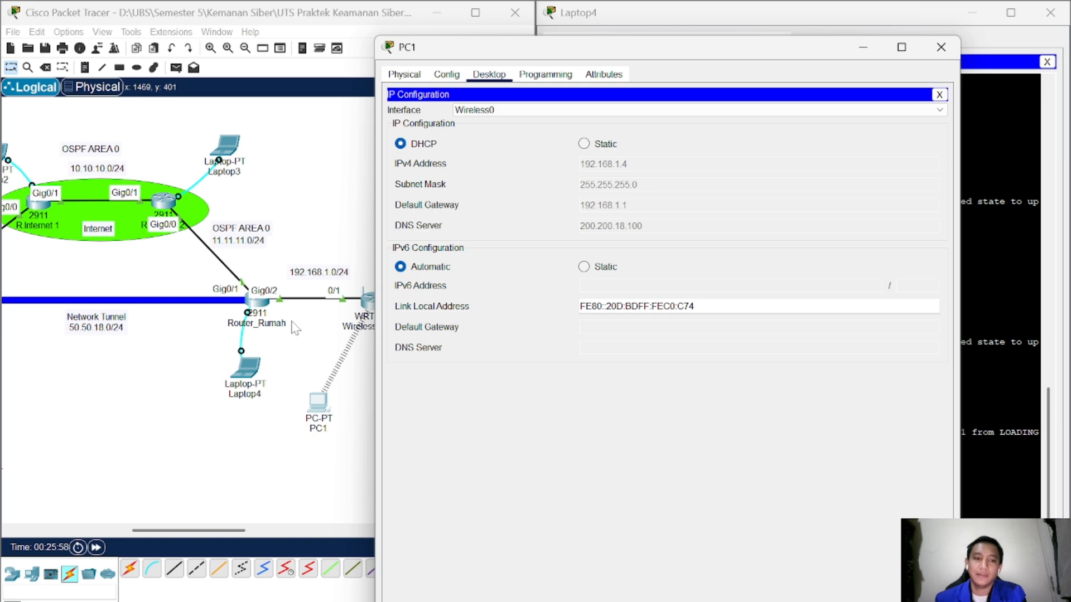
# Step: Check PC1's DHCP address 192.168.1.4, close PC1, and open Laptop0's device window
pyautogui.moveTo(576, 55); pyautogui.dragTo(707, 44)
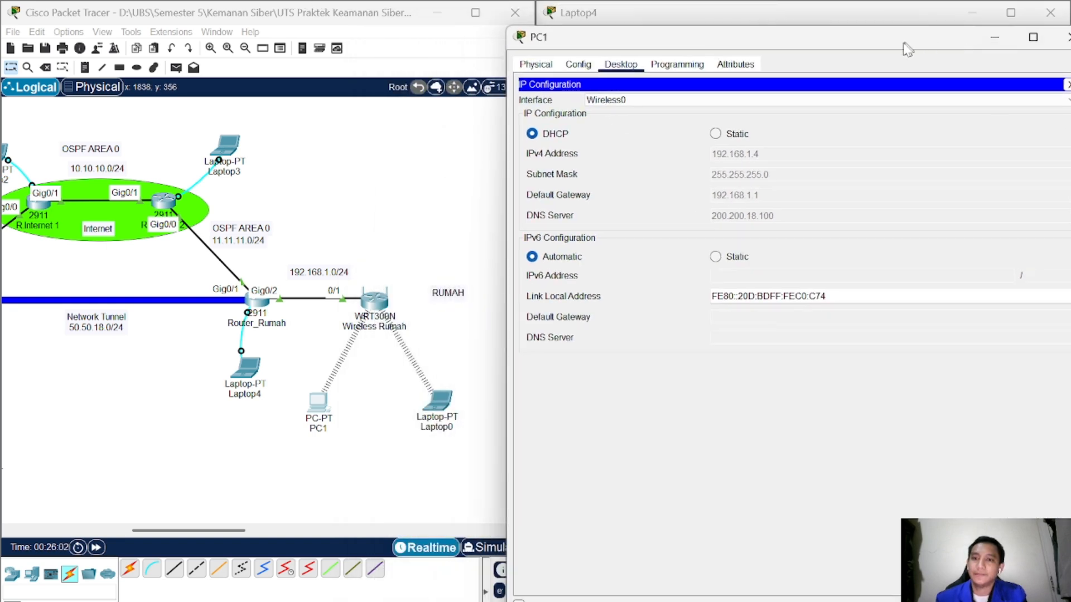
pyautogui.moveTo(913, 47); pyautogui.dragTo(760, 70)
pyautogui.click(921, 59)
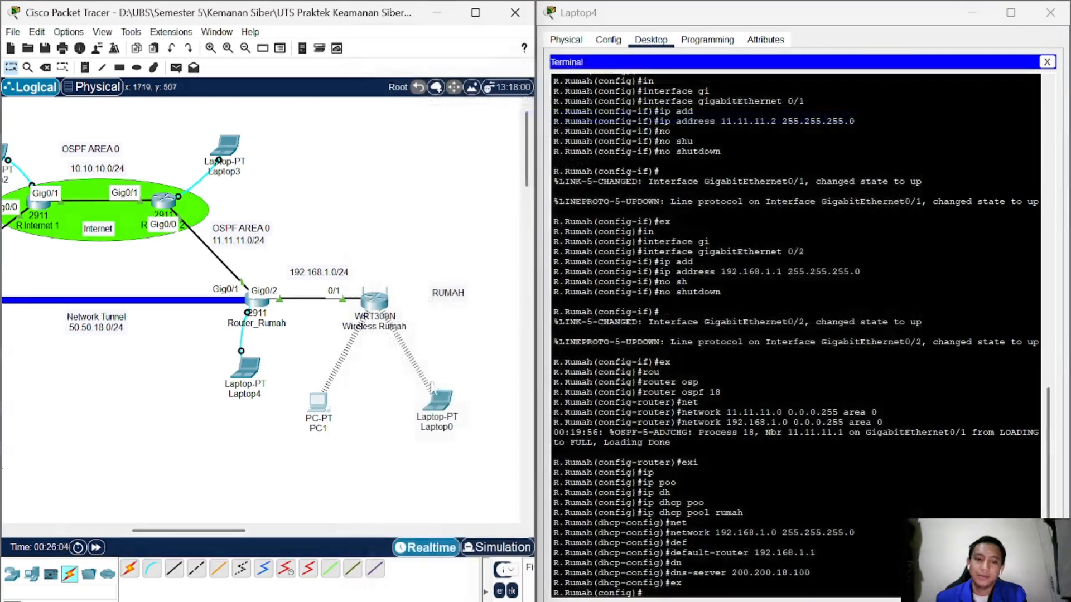
pyautogui.click(436, 400)
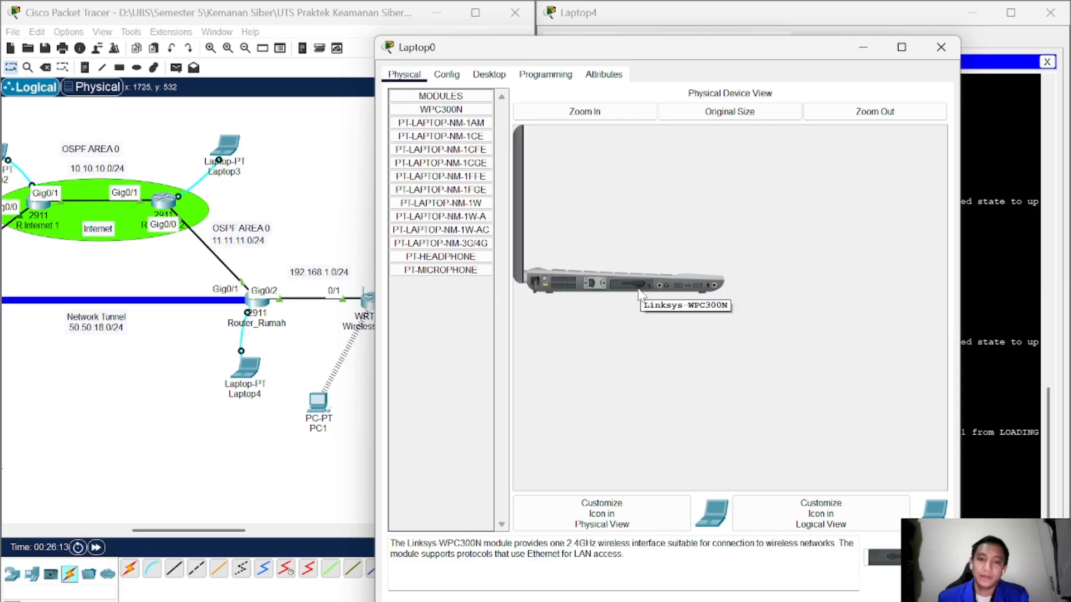
# Step: Join Laptop0 to TI5AM via PC Wireless using the WPA2 pre-shared key, then close its windows
pyautogui.click(489, 74)
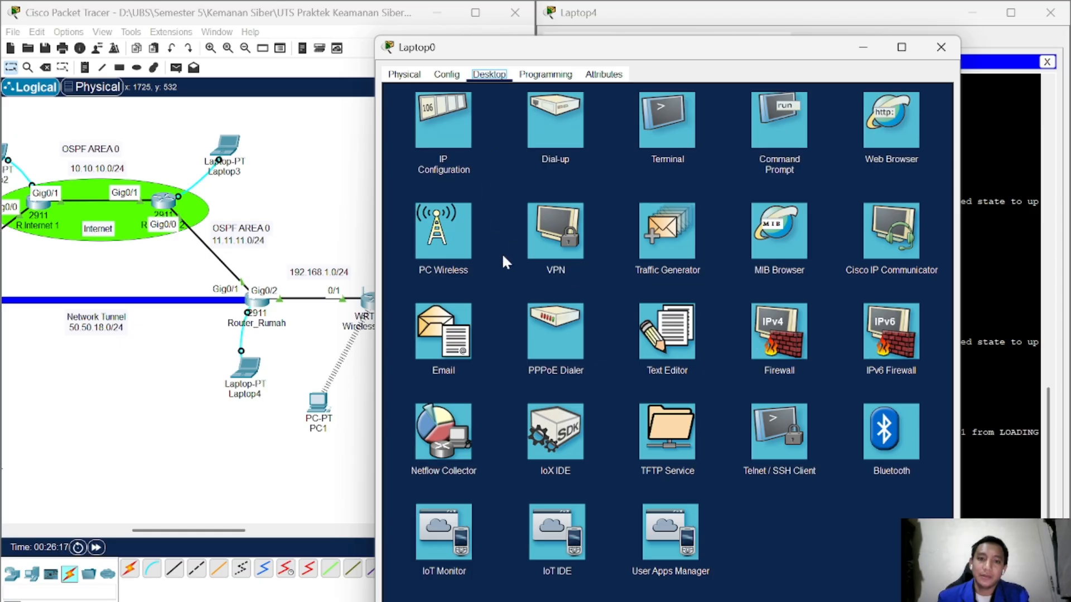
pyautogui.click(467, 251)
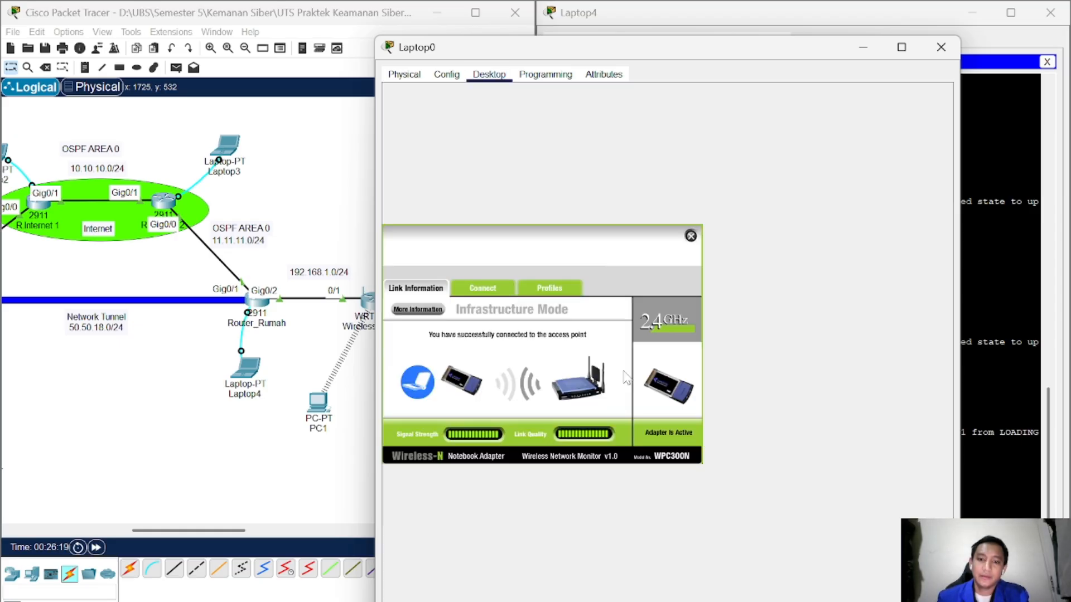
pyautogui.click(480, 289)
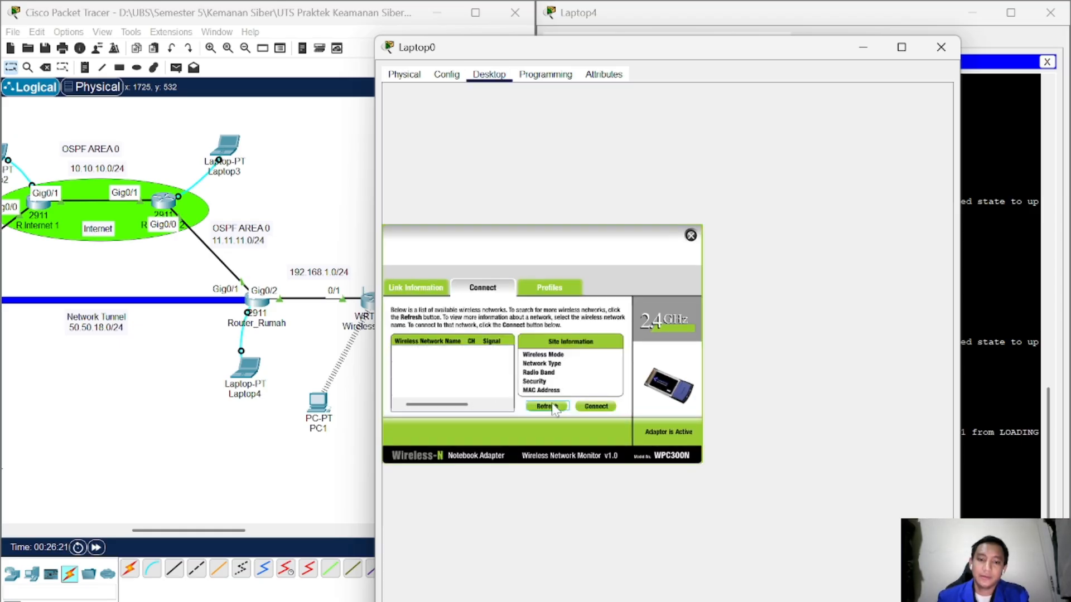
pyautogui.click(424, 357)
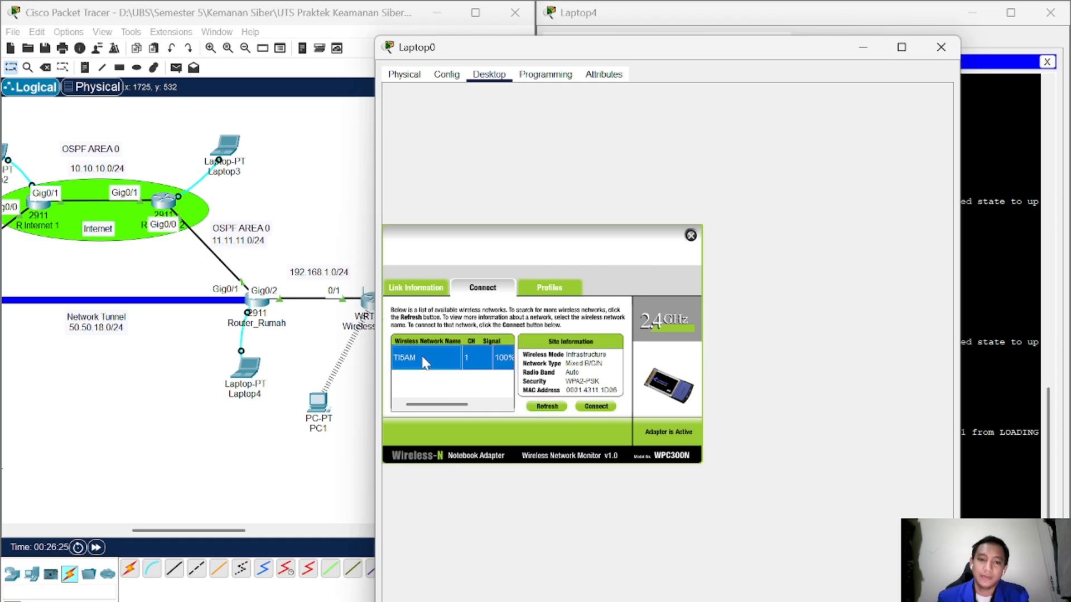
pyautogui.click(595, 407)
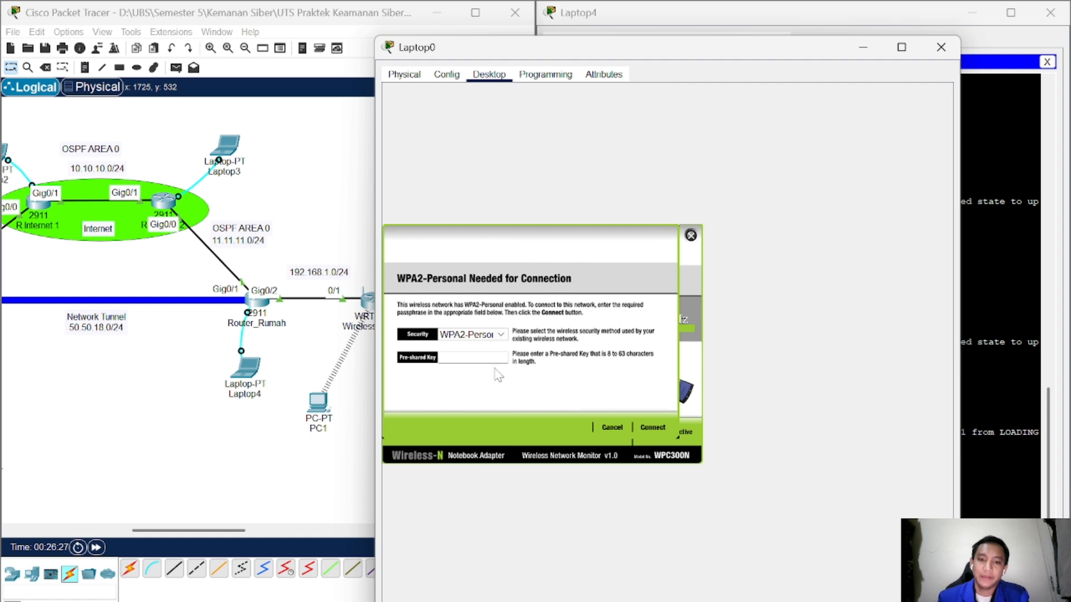
pyautogui.write('uts')
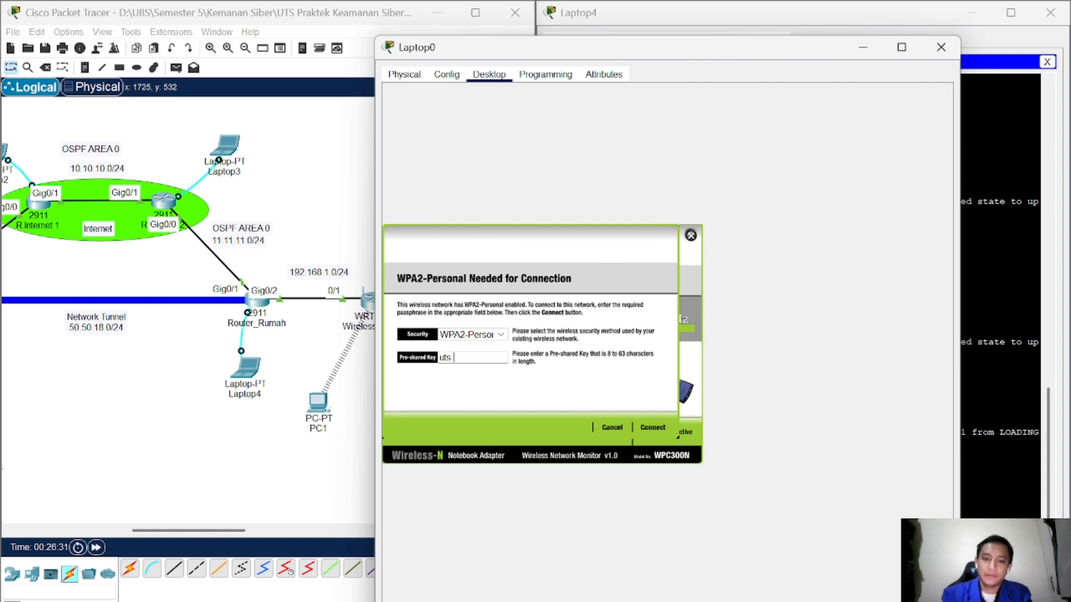
pyautogui.write('-')
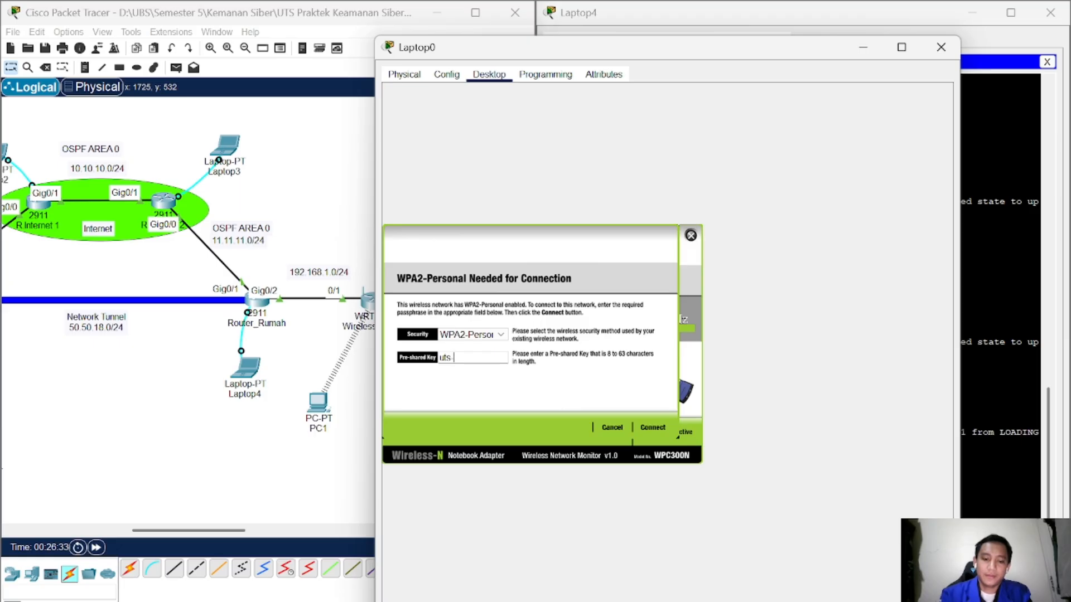
pyautogui.write('ti5am')
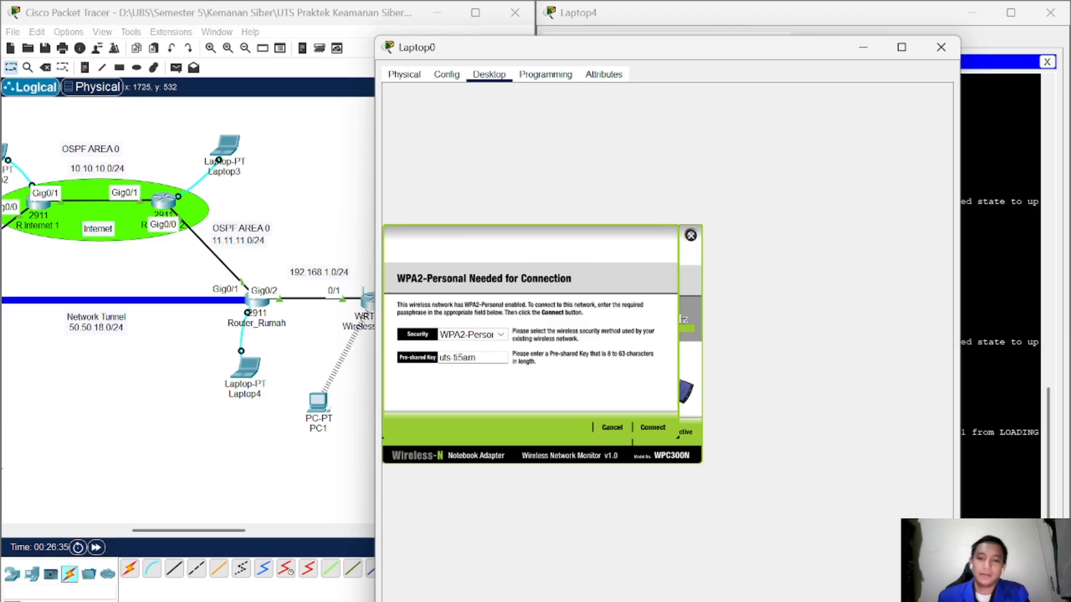
pyautogui.click(652, 427)
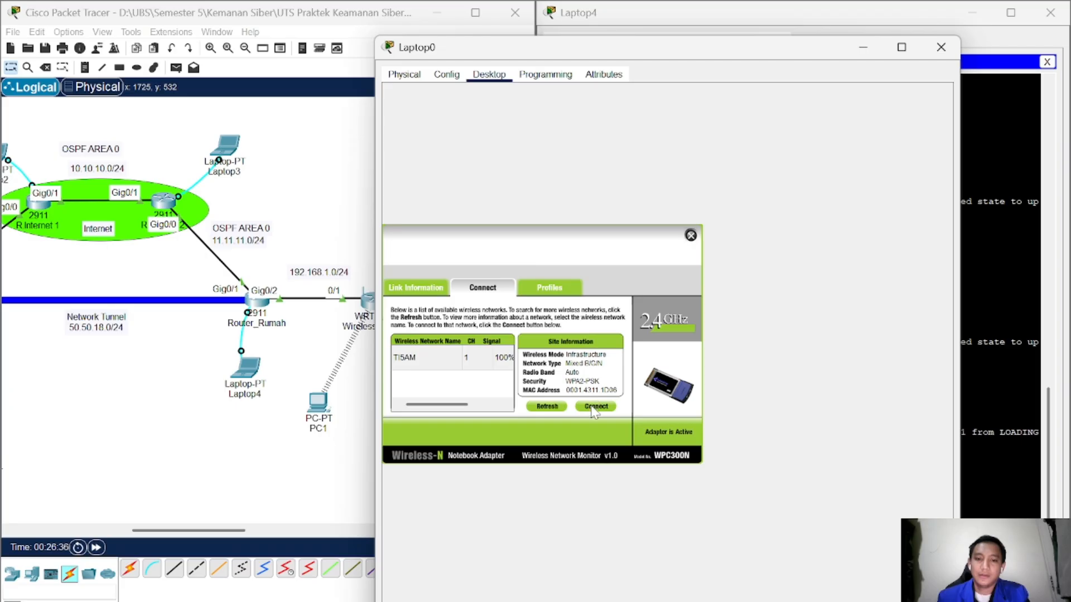
pyautogui.click(483, 359)
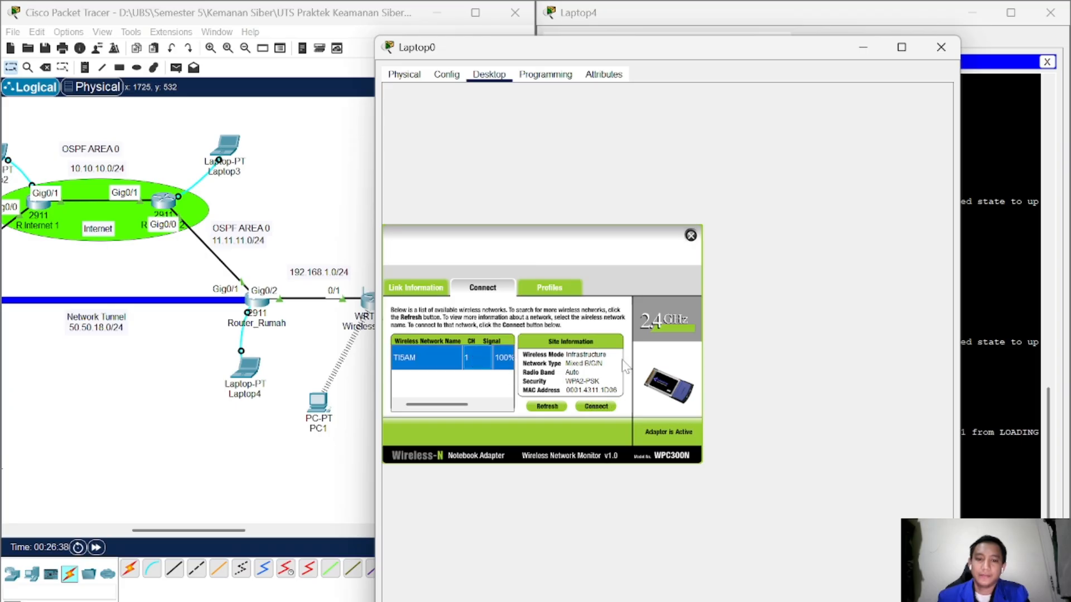
pyautogui.click(690, 235)
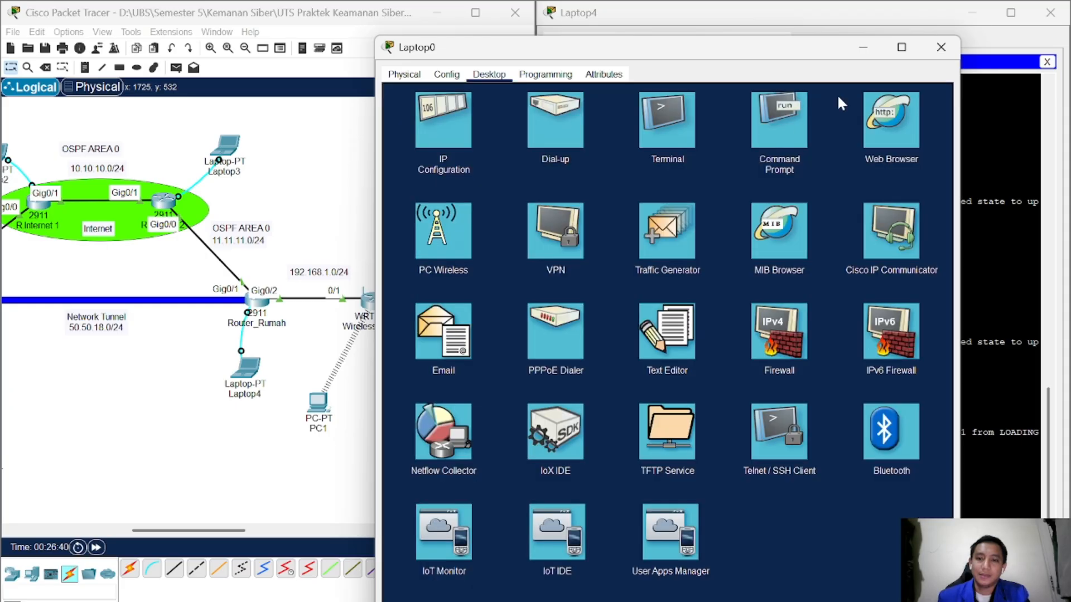
pyautogui.click(941, 47)
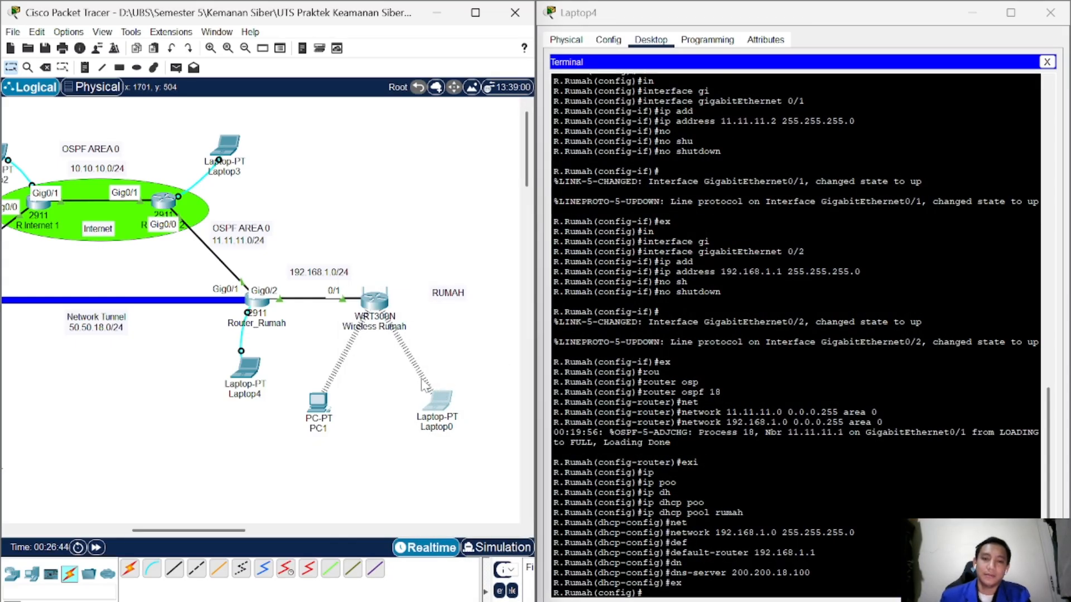
# Step: Verify Laptop0 got 192.168.1.3 with gateway 192.168.1.1, then scroll to the KANTOR network
pyautogui.click(440, 401)
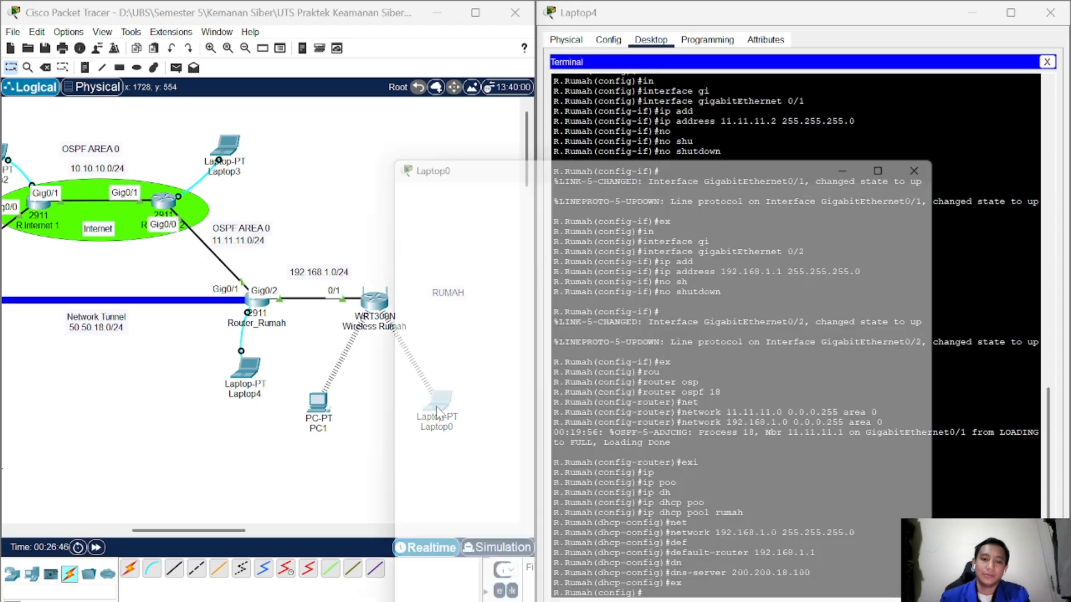
pyautogui.click(431, 136)
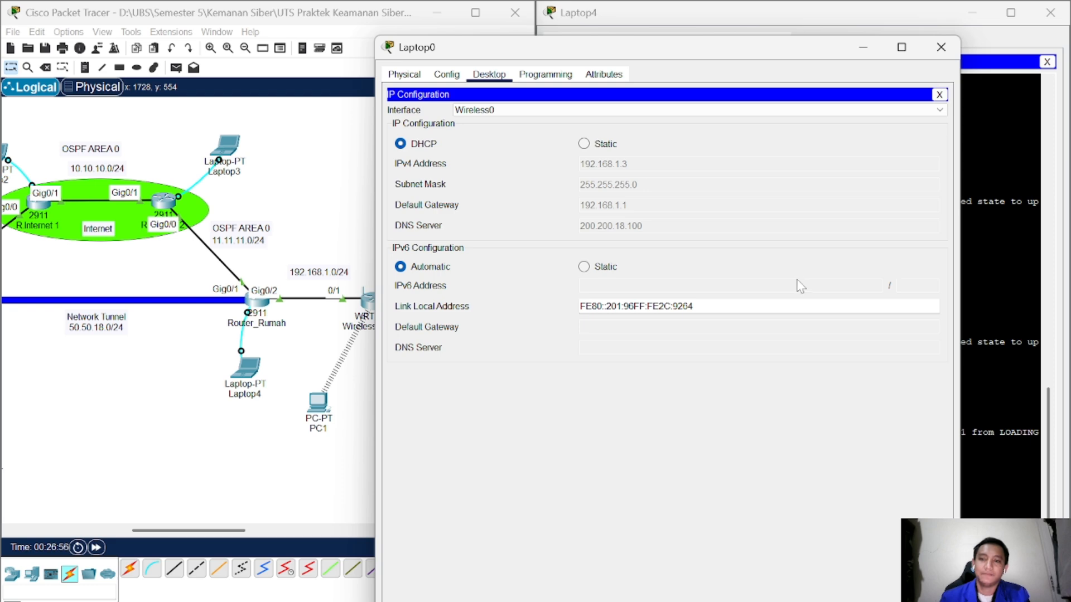
pyautogui.click(940, 95)
pyautogui.click(941, 47)
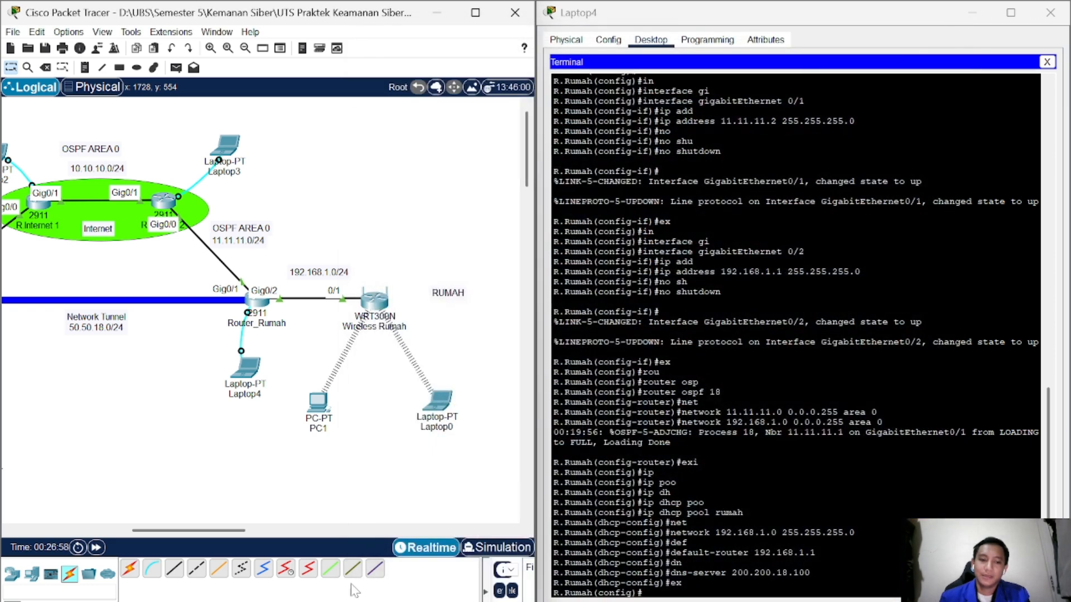
pyautogui.moveTo(215, 531); pyautogui.dragTo(147, 516)
pyautogui.scroll(-2, 177, 468)
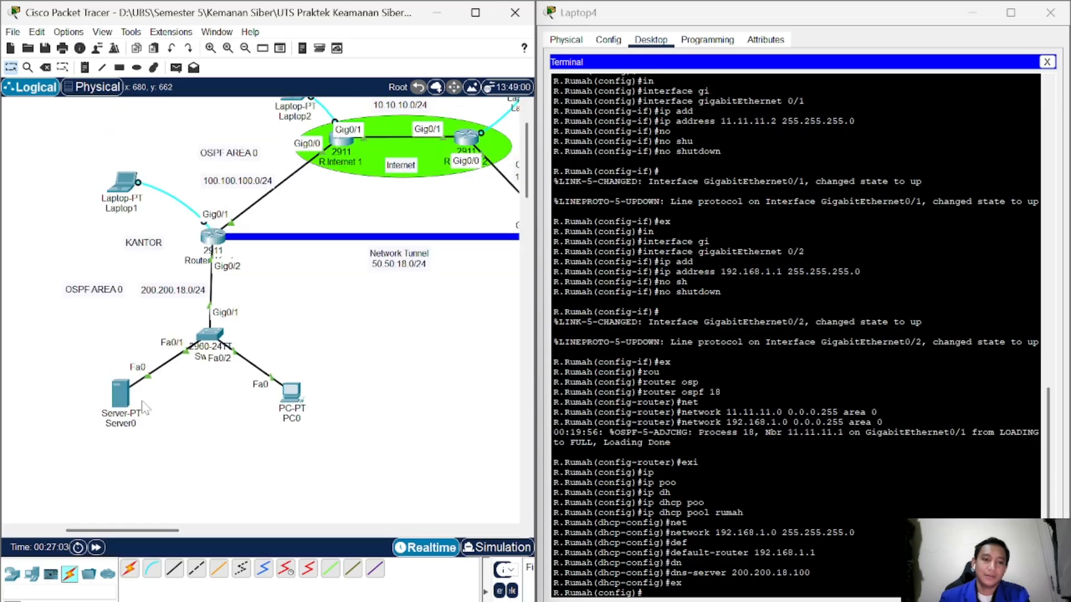
# Step: Replace Server0's 169.254.39.135 address with static 200.200.18.100 and mask 255.255.255.0
pyautogui.click(122, 396)
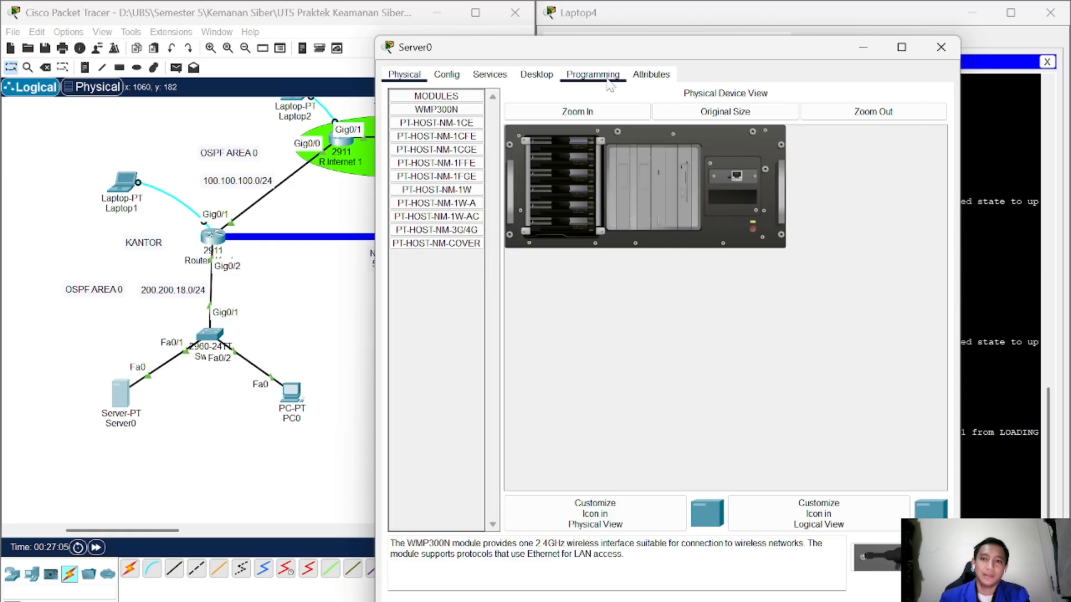
pyautogui.click(537, 75)
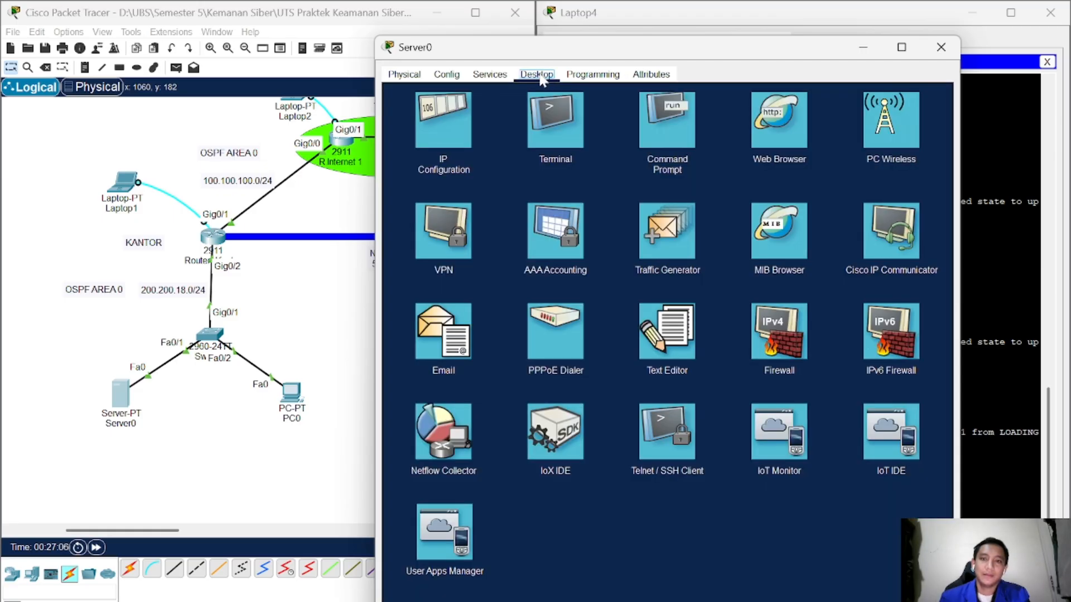
pyautogui.click(437, 119)
pyautogui.moveTo(655, 148); pyautogui.dragTo(485, 143)
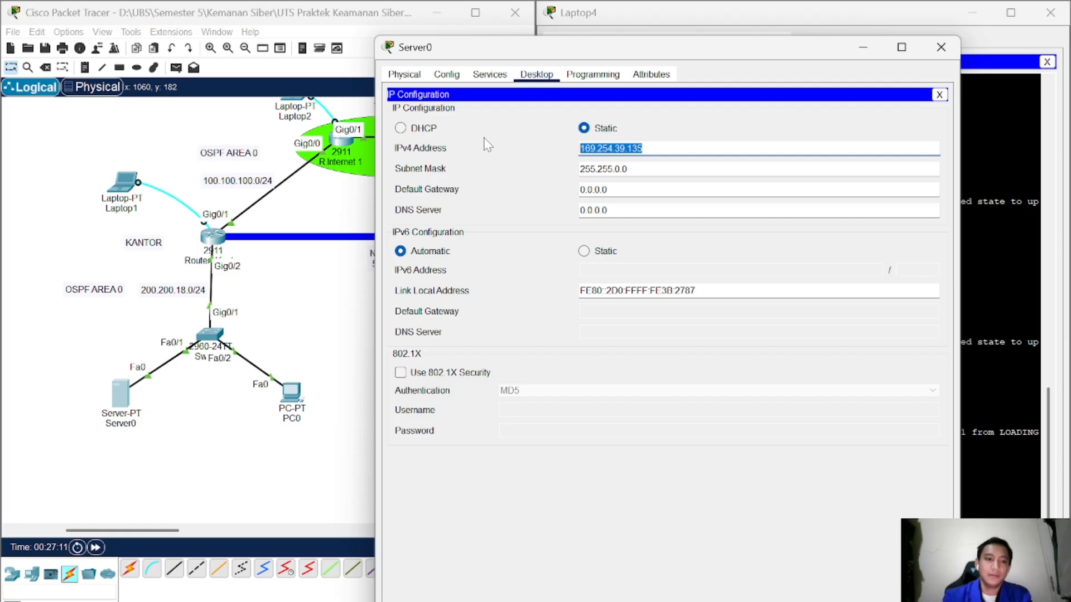
pyautogui.write('200')
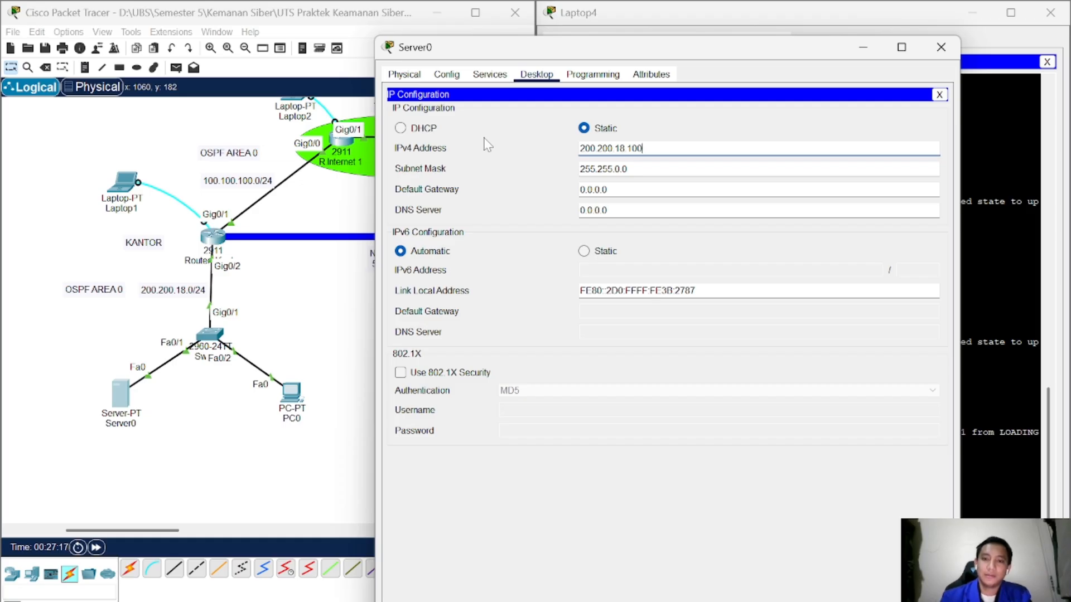
pyautogui.write('.200.18.100')
pyautogui.press('Tab')
pyautogui.press('End')
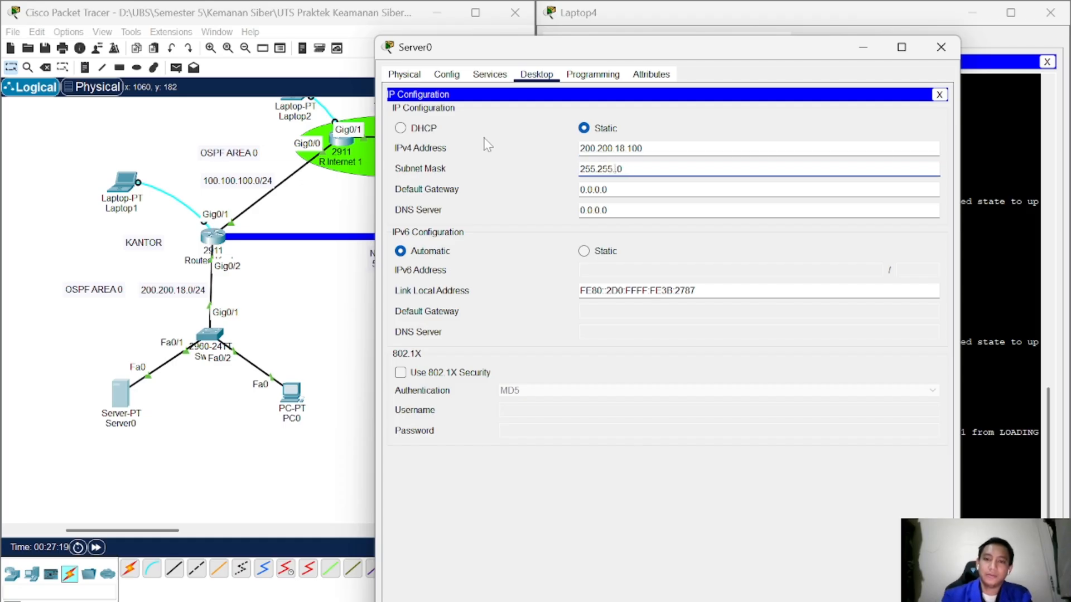
pyautogui.write('2')
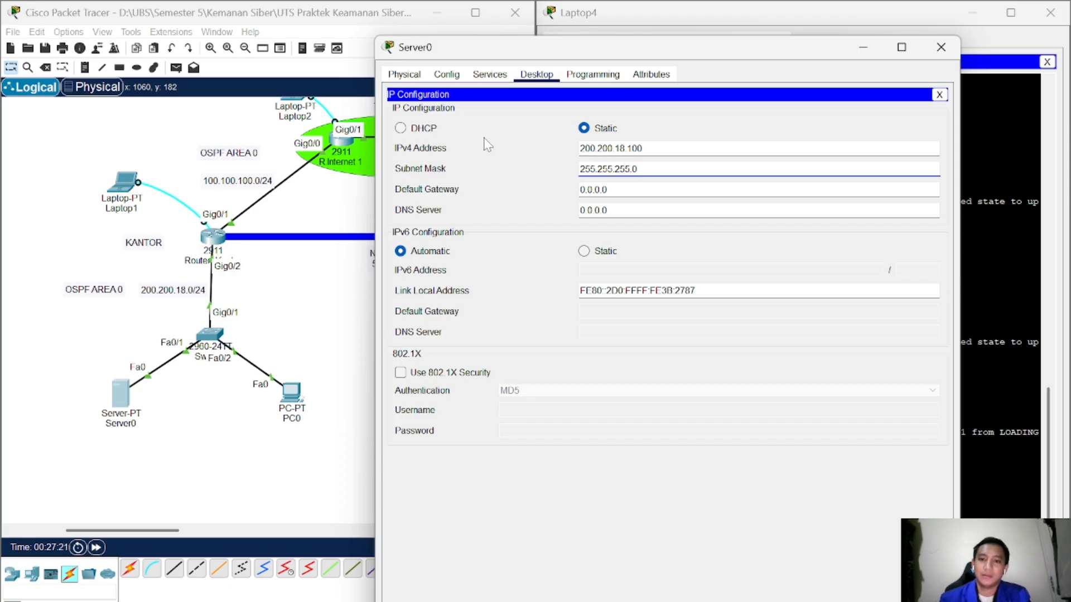
pyautogui.write('55')
pyautogui.press('Tab')
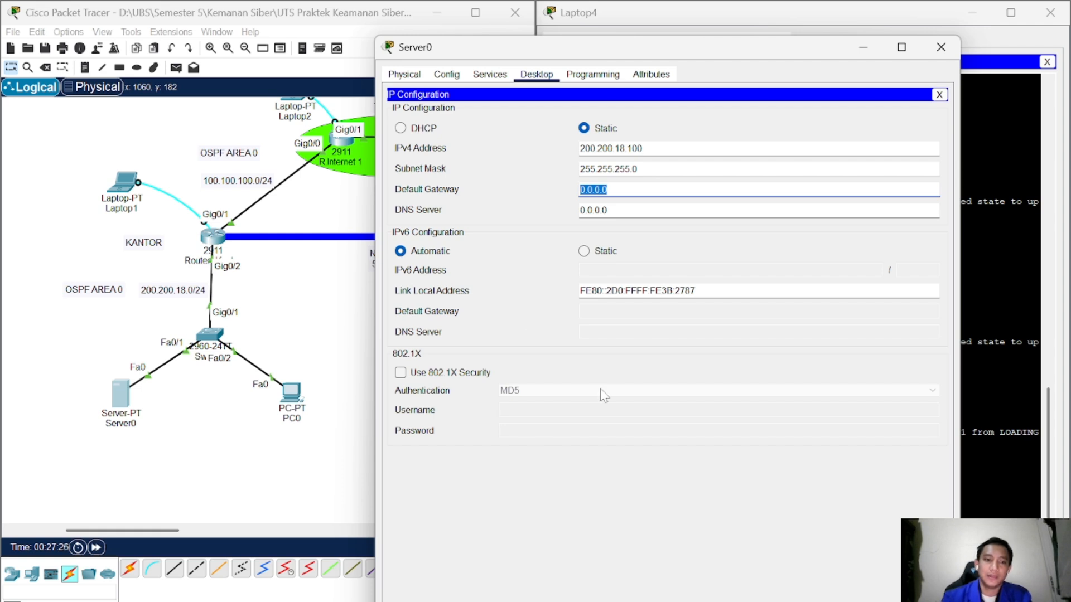
# Step: Set Server0's default gateway to 200.200.18.1 and DNS server to 200.200.18.100, then close it
pyautogui.write('200')
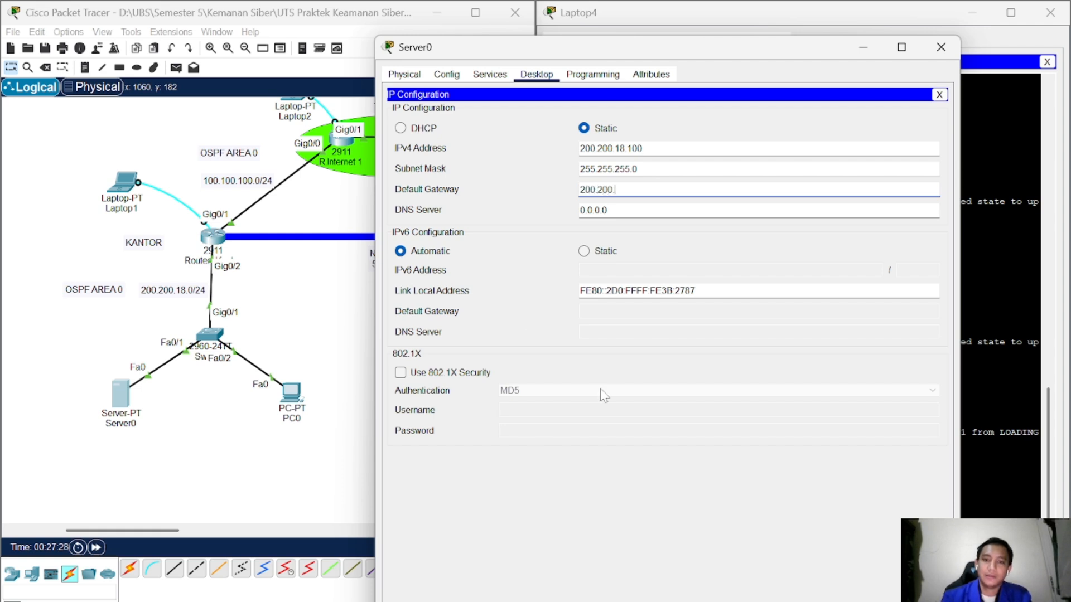
pyautogui.write('.200.2')
pyautogui.press('BackSpace')
pyautogui.write('18.1')
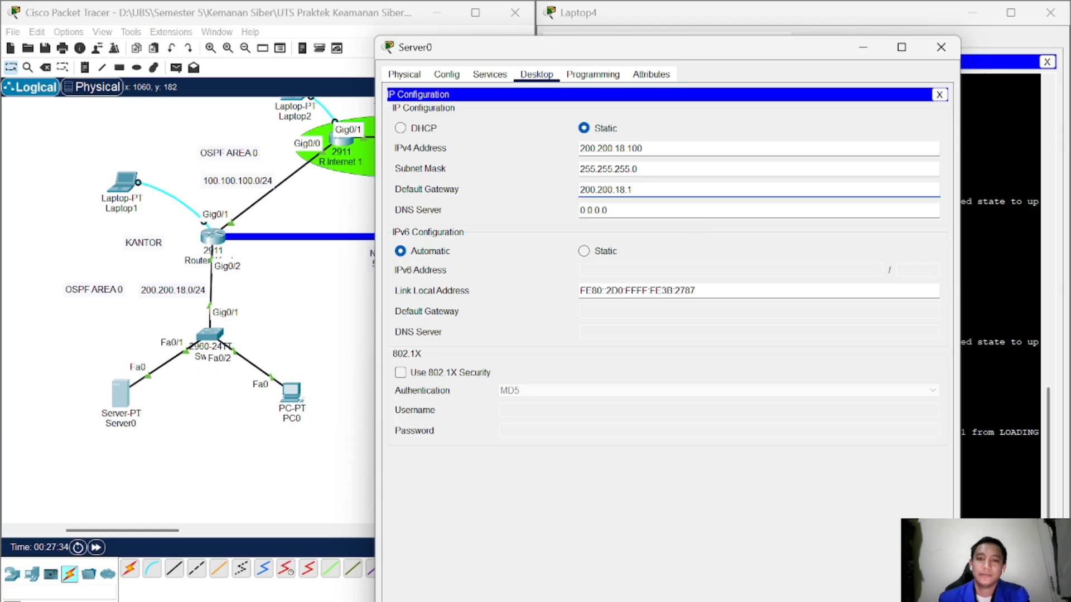
pyautogui.moveTo(645, 149); pyautogui.dragTo(579, 149)
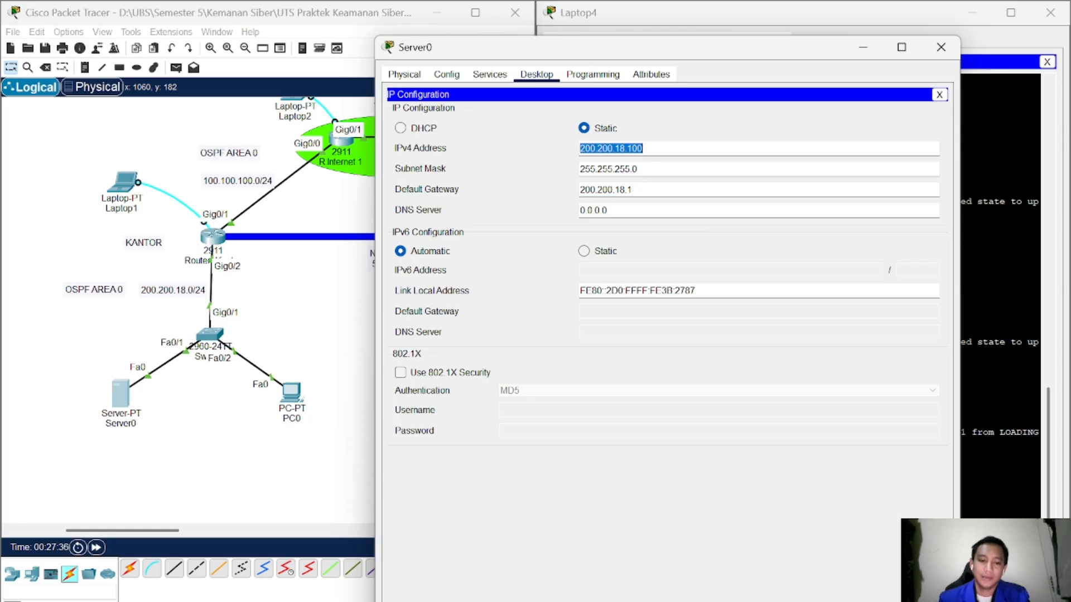
pyautogui.hotkey('ctrl', 'c')
pyautogui.moveTo(609, 210); pyautogui.dragTo(547, 211)
pyautogui.hotkey('ctrl', 'v')
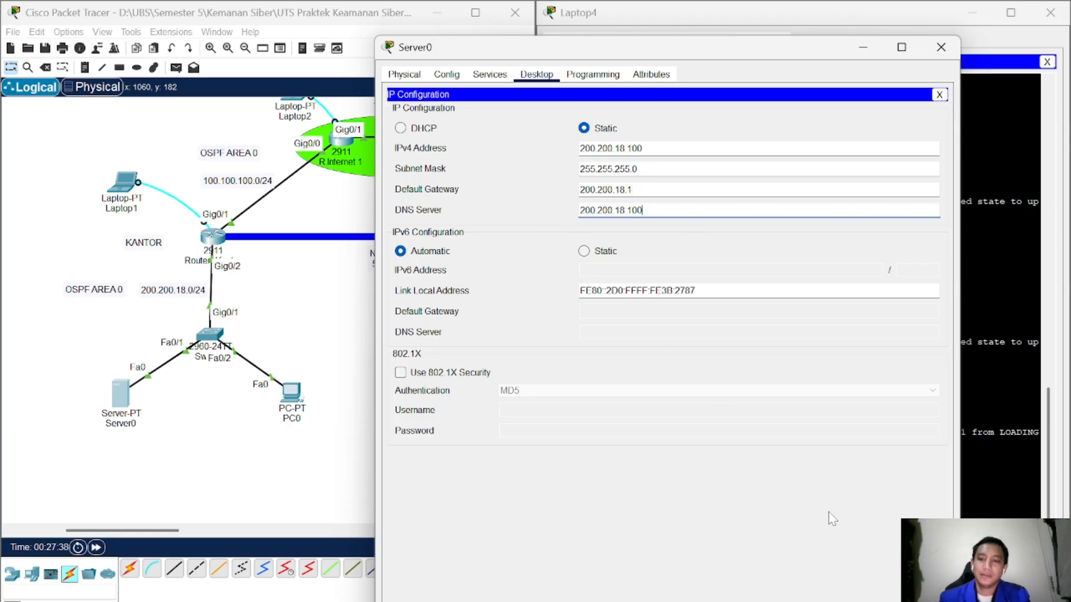
pyautogui.moveTo(701, 49); pyautogui.dragTo(609, 21)
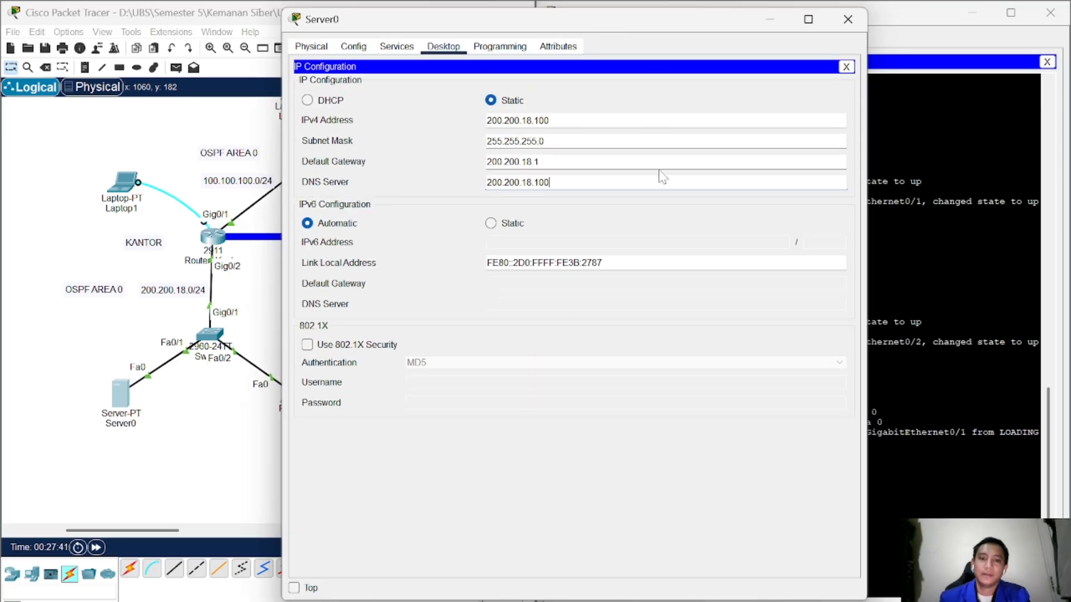
pyautogui.click(845, 67)
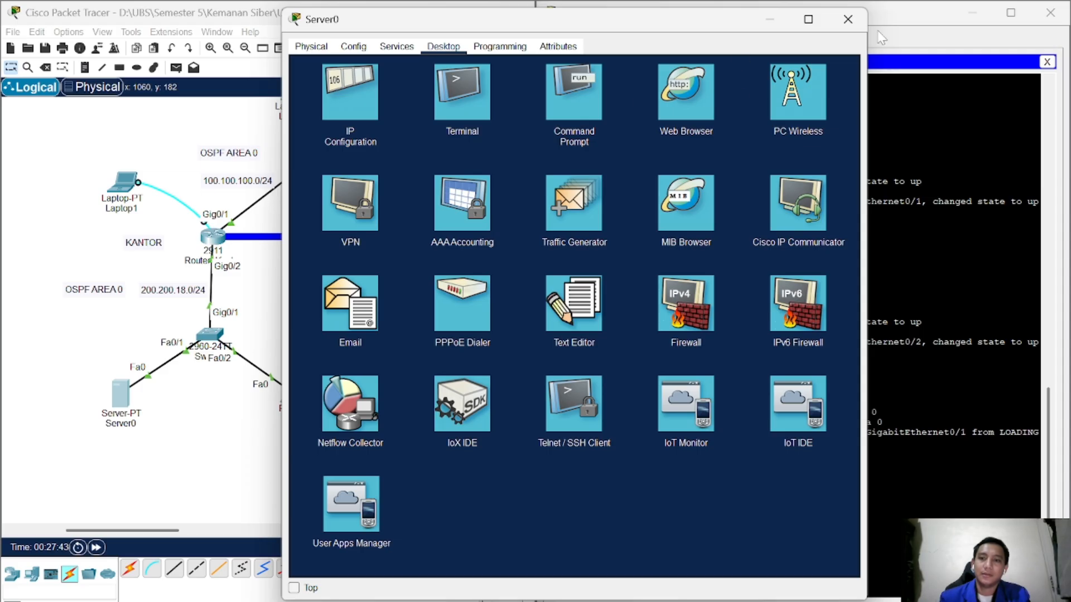
pyautogui.click(848, 19)
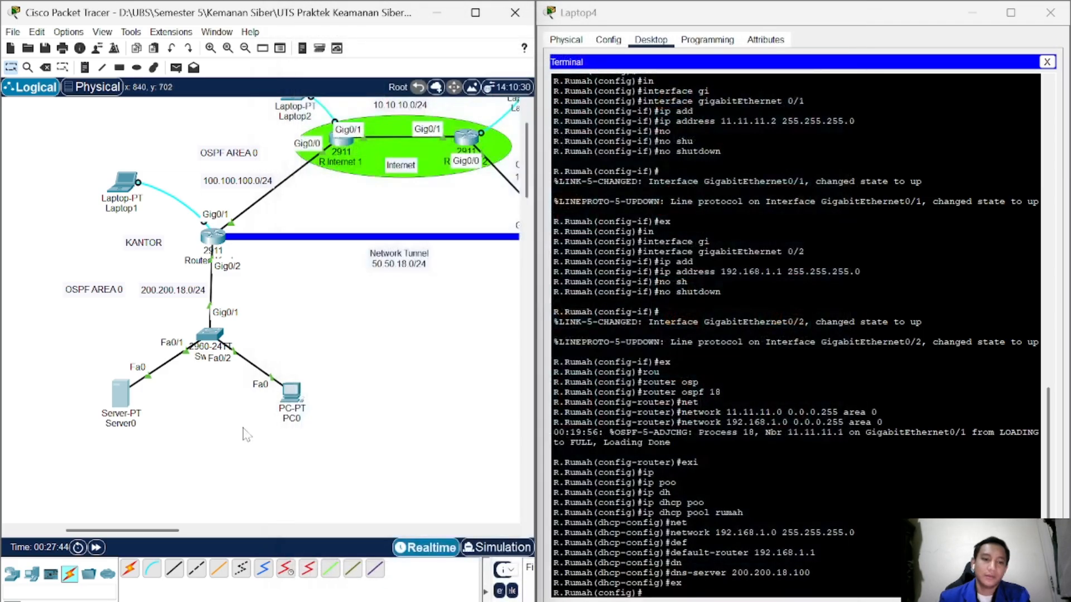
# Step: Configure PC0 with 200.200.18.2, mask 255.255.255.0, gateway 200.200.18.1 and DNS 200.200.18.100
pyautogui.click(291, 397)
pyautogui.click(449, 75)
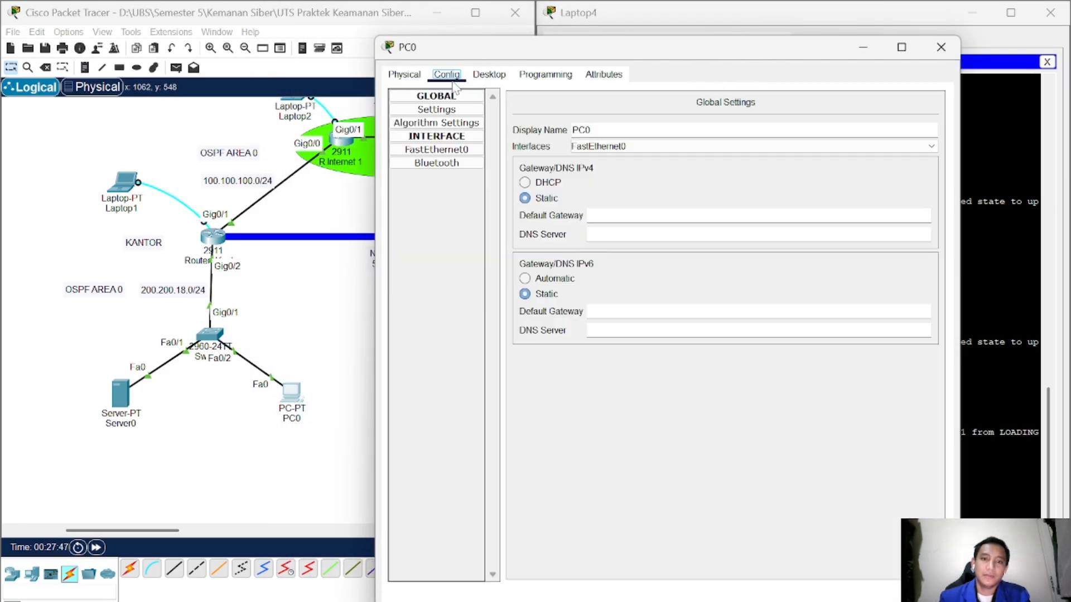
pyautogui.click(489, 74)
pyautogui.click(438, 128)
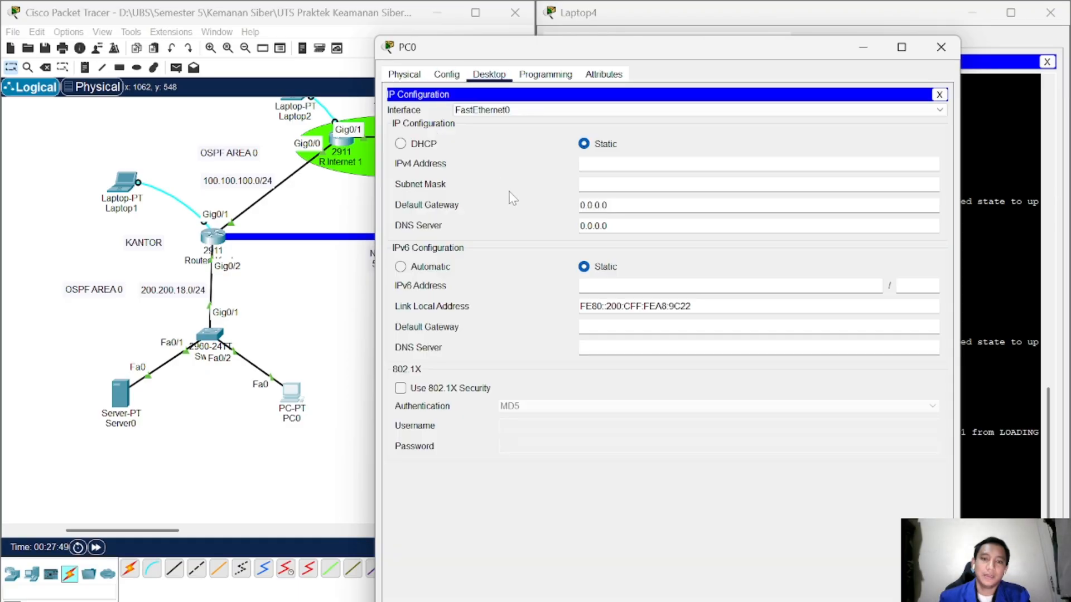
pyautogui.write('200.200.18.2')
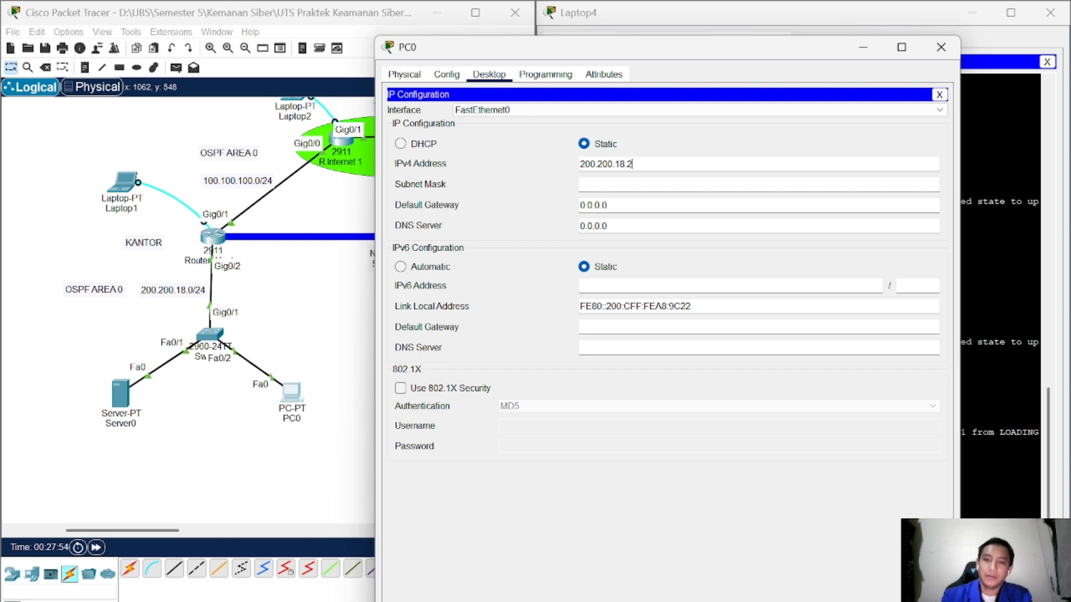
pyautogui.press('Tab')
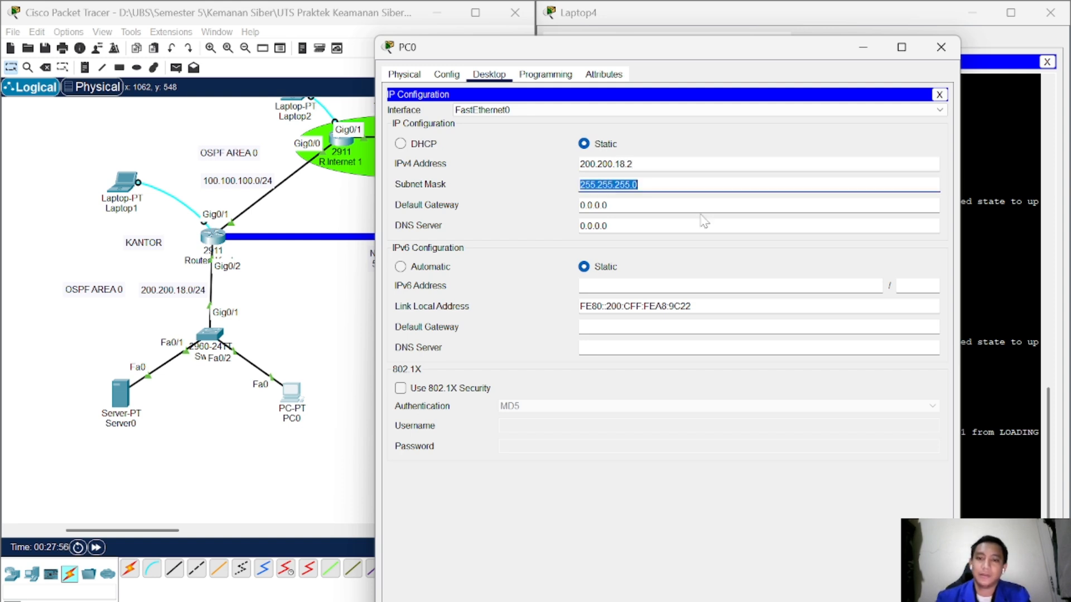
pyautogui.press('Tab')
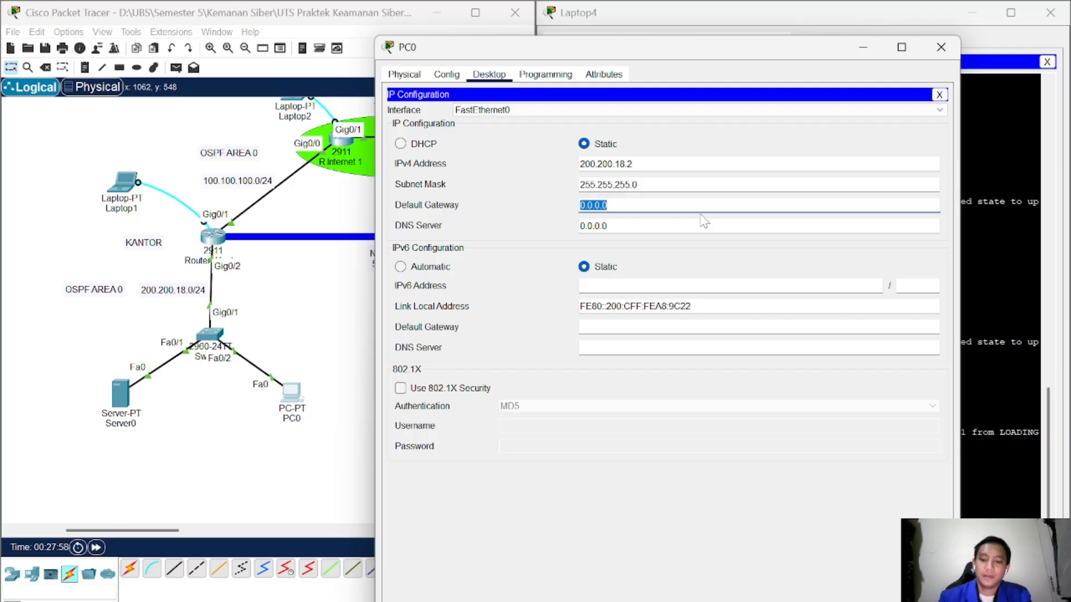
pyautogui.write('20')
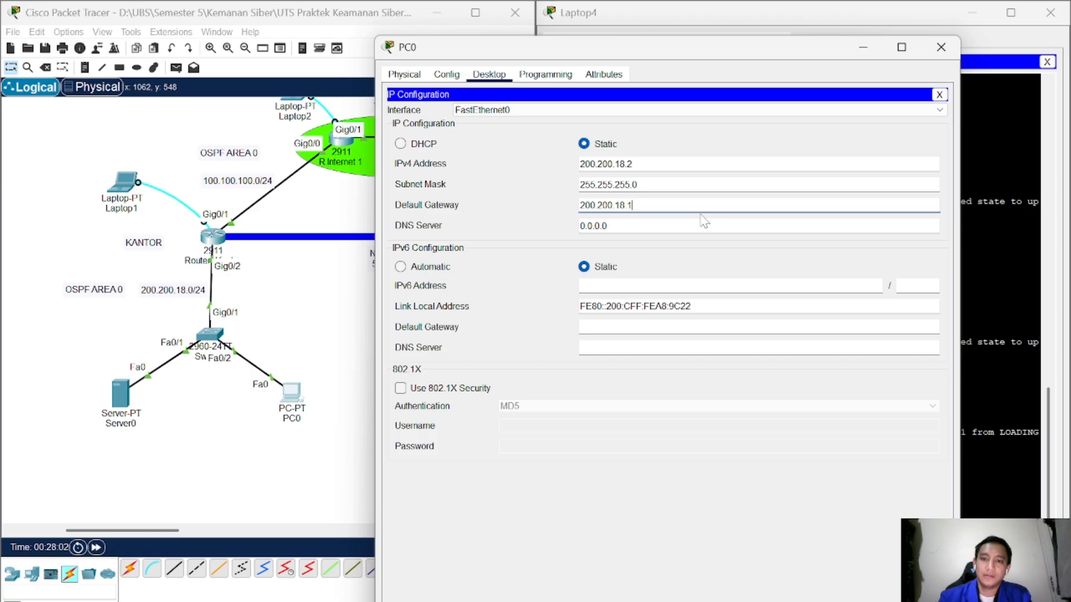
pyautogui.press('Tab')
pyautogui.hotkey('ctrl', 'v')
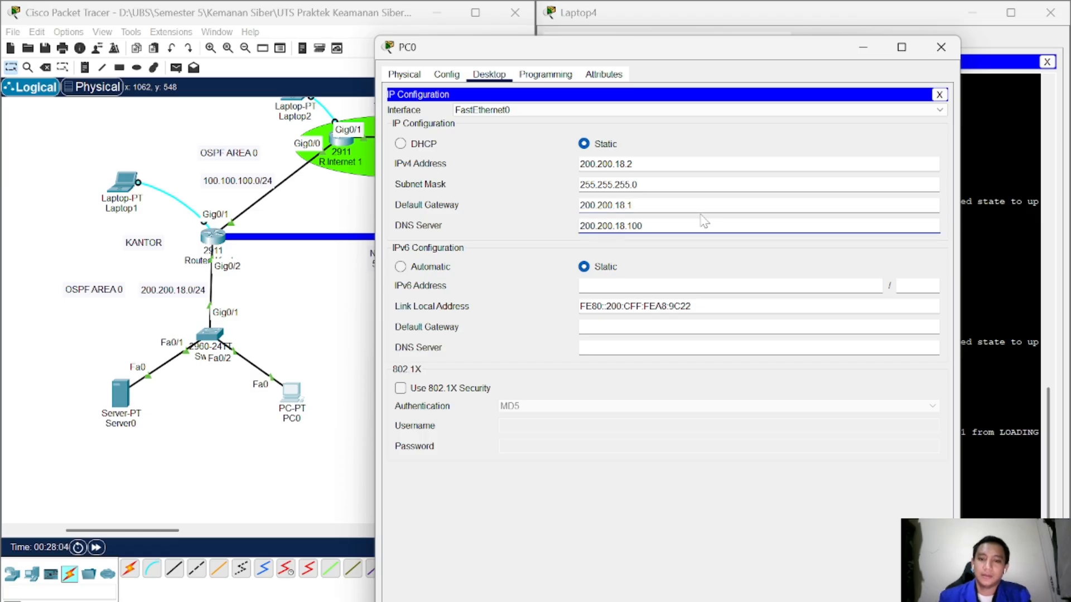
pyautogui.click(935, 97)
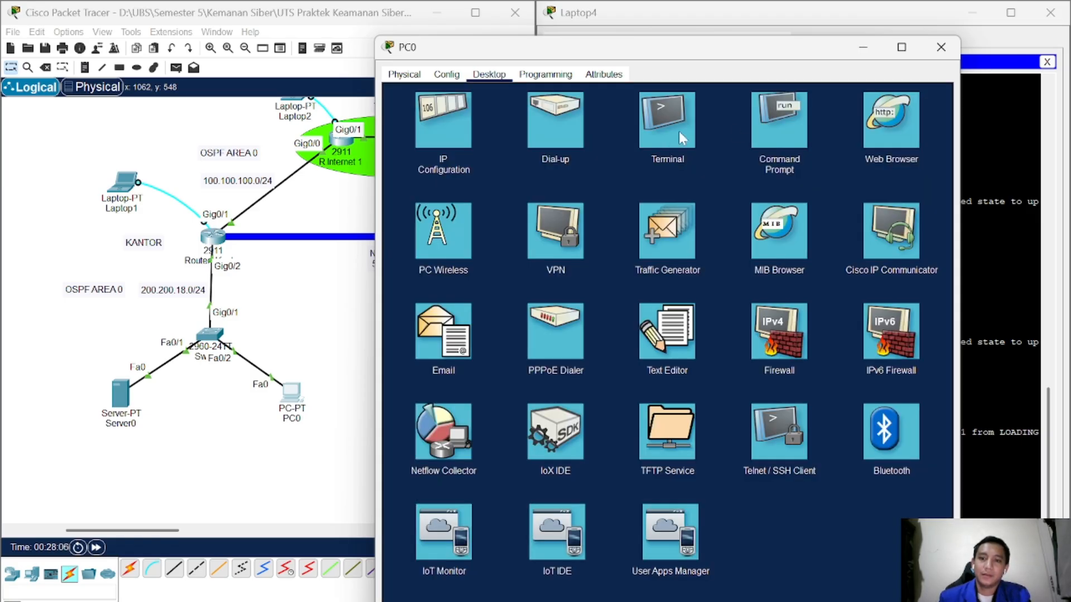
# Step: Ping the gateway 200.200.18.1 from PC0's command prompt
pyautogui.click(775, 120)
pyautogui.write('ping')
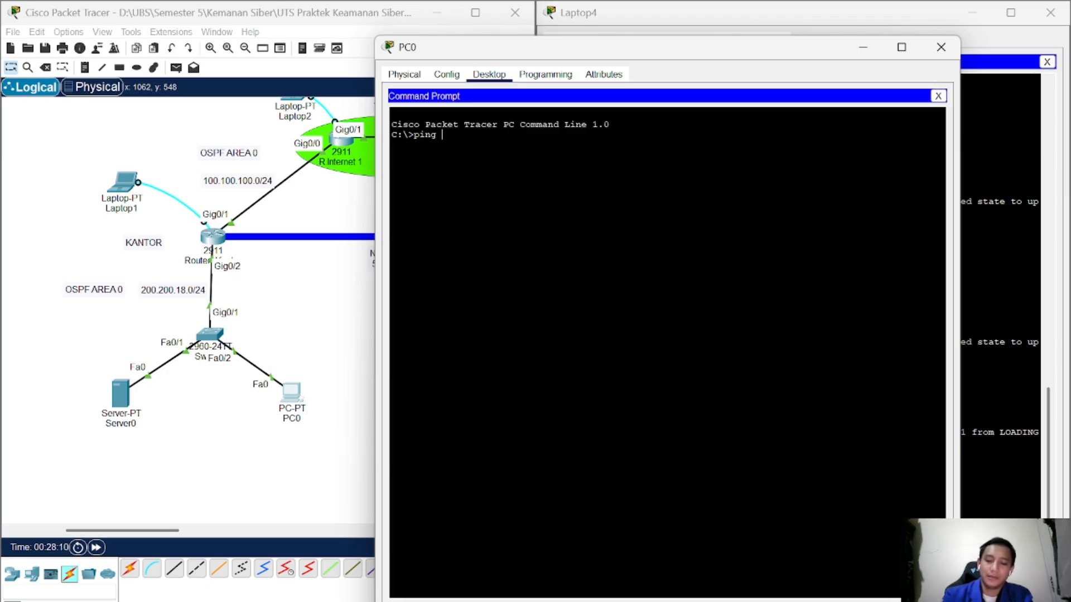
pyautogui.write(' 200.200.')
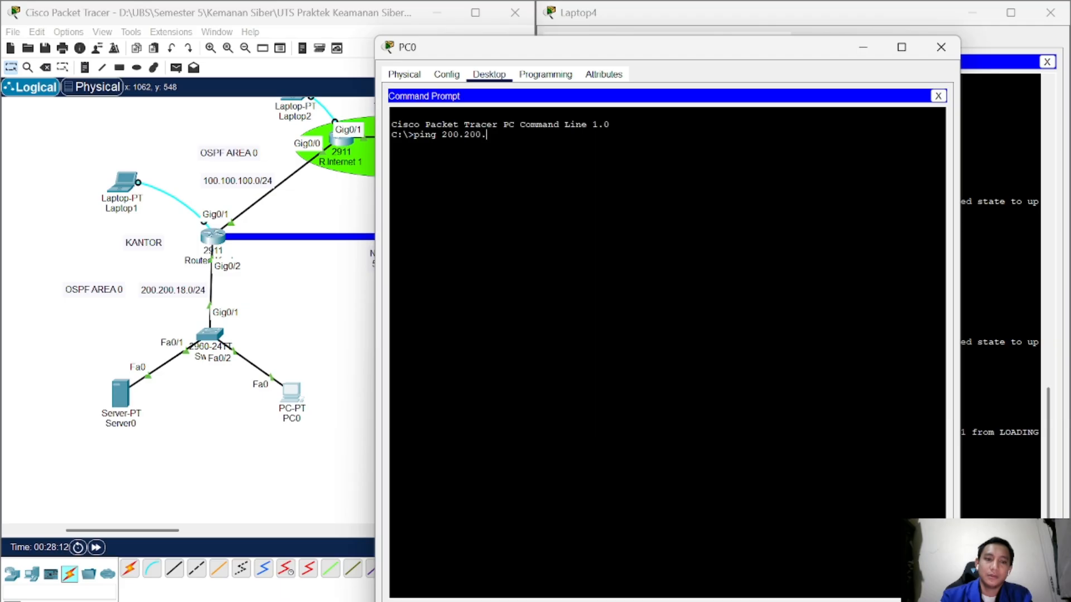
pyautogui.write('18.1')
pyautogui.press('Return')
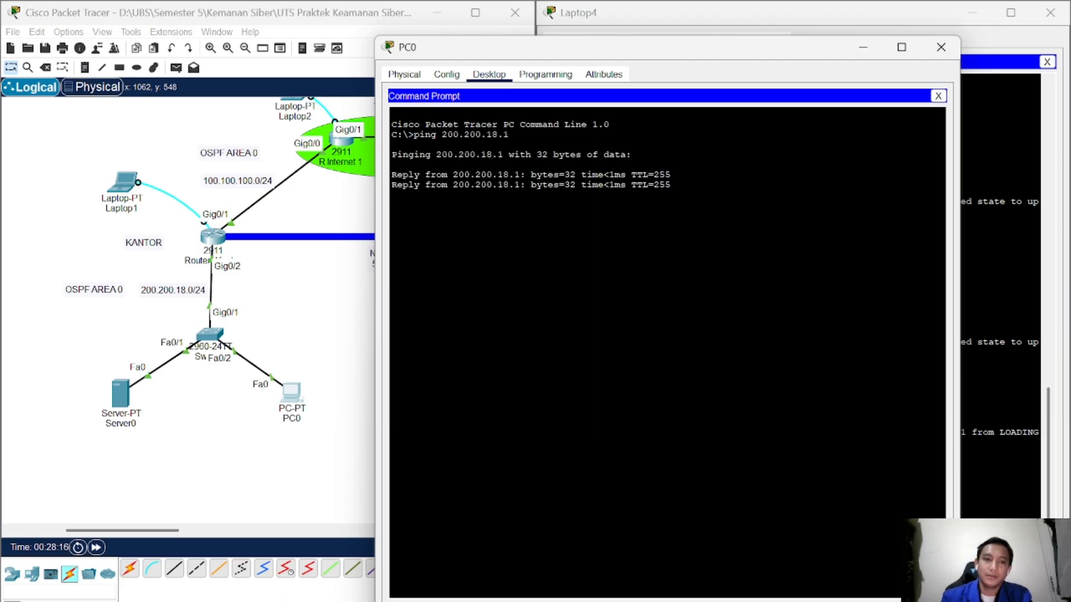
pyautogui.press('Return')
pyautogui.scroll(3, 238, 290)
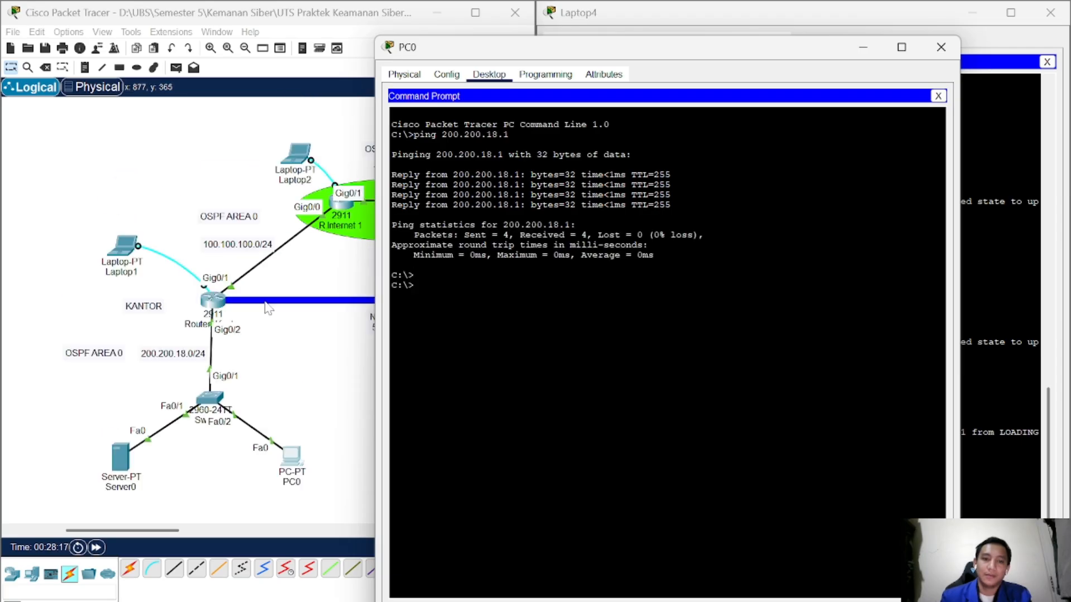
pyautogui.moveTo(559, 50); pyautogui.dragTo(665, 50)
# Step: Ping 10.10.10.1 and 11.11.11.1 from PC0
pyautogui.write('ping 10.10.')
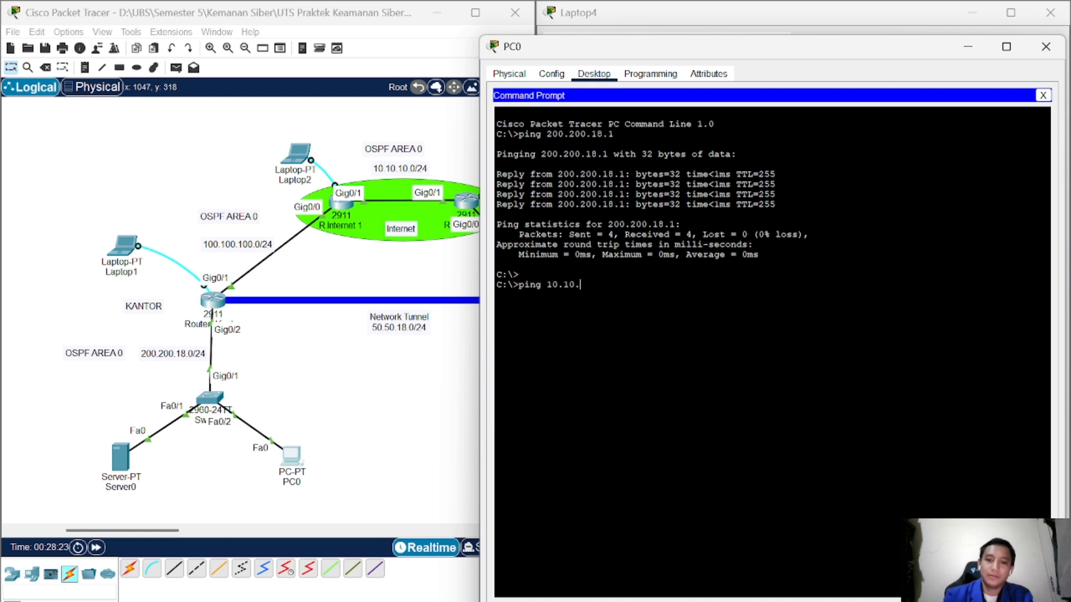
pyautogui.write('10.1')
pyautogui.press('Return')
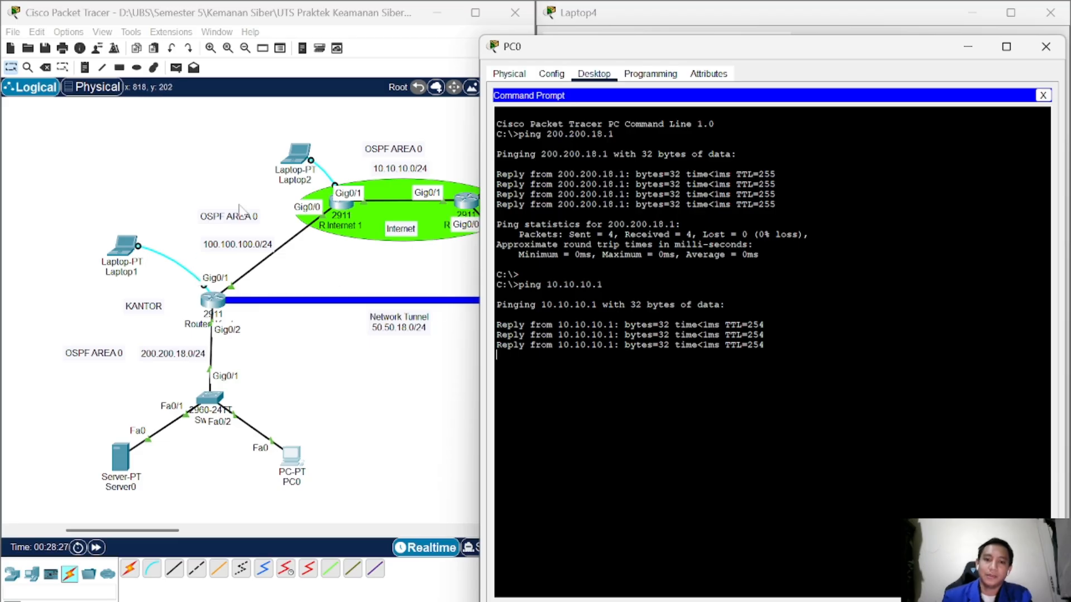
pyautogui.press('Up')
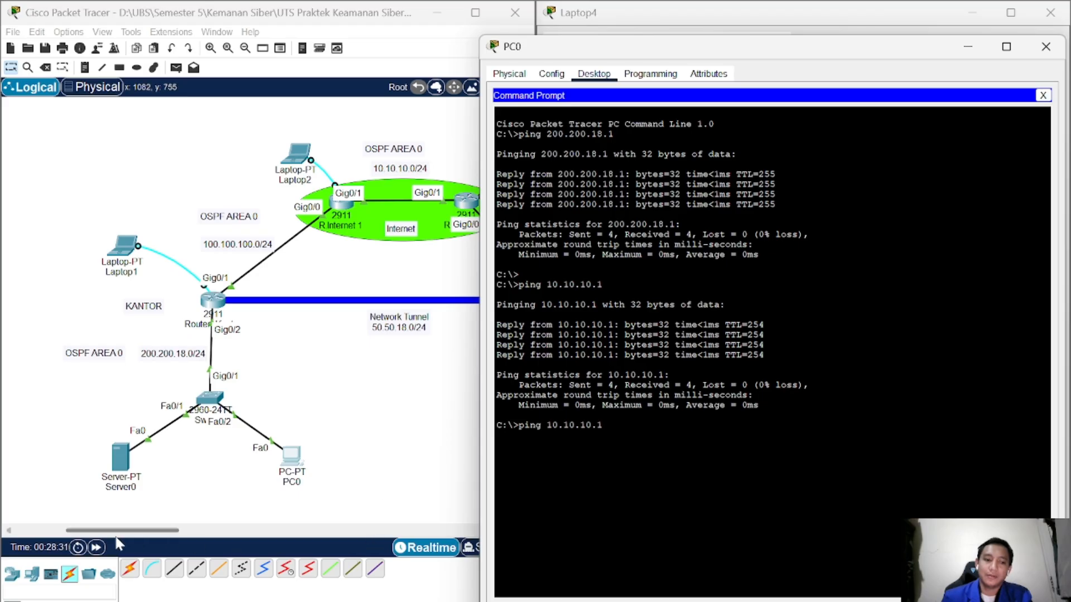
pyautogui.moveTo(128, 531); pyautogui.dragTo(168, 532)
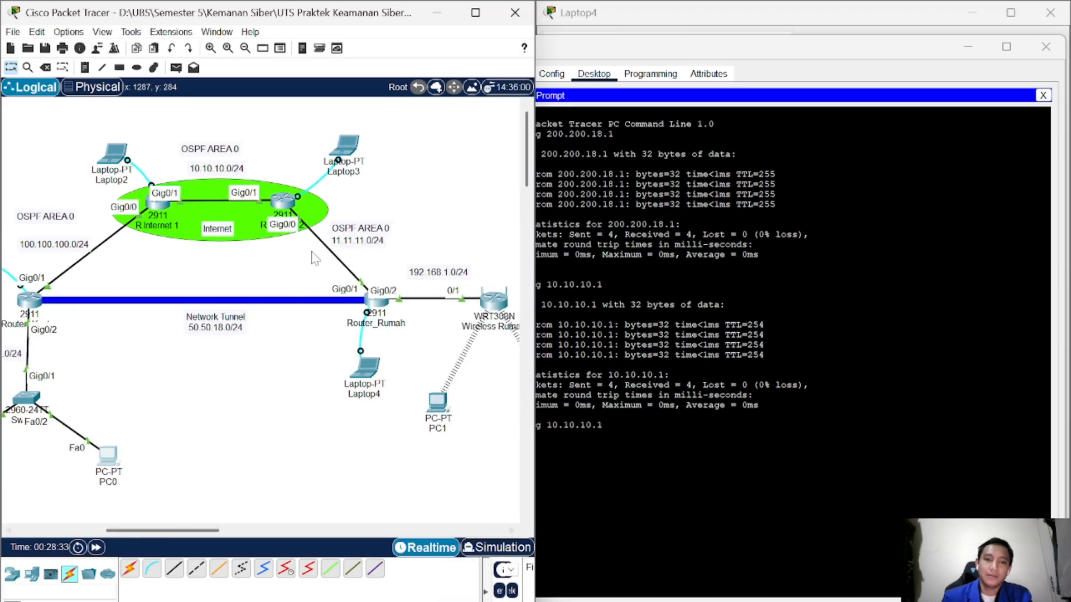
pyautogui.click(631, 438)
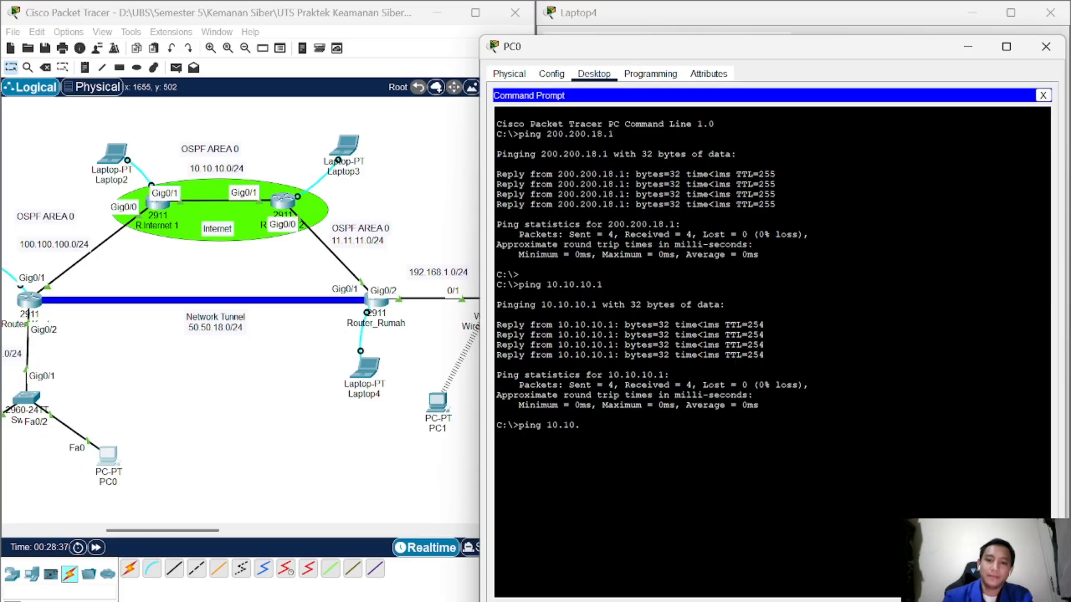
pyautogui.press('BackSpace')
pyautogui.press('BackSpace')
pyautogui.press('BackSpace')
pyautogui.press('BackSpace')
pyautogui.write('11')
pyautogui.press('Return')
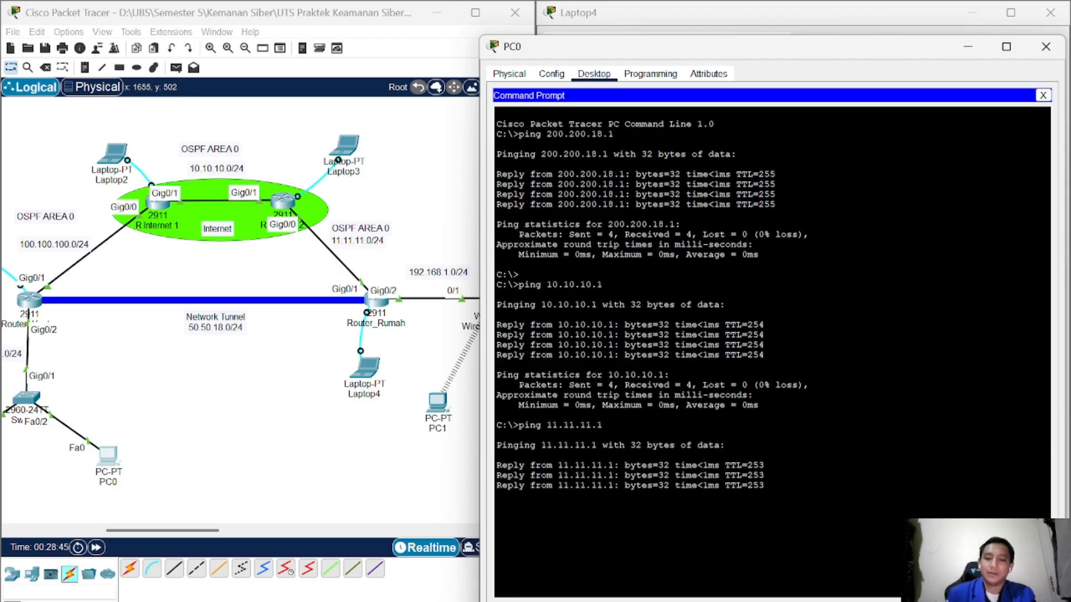
# Step: Ping 192.168.1.1 from PC0, then close PC0's window
pyautogui.press('Up')
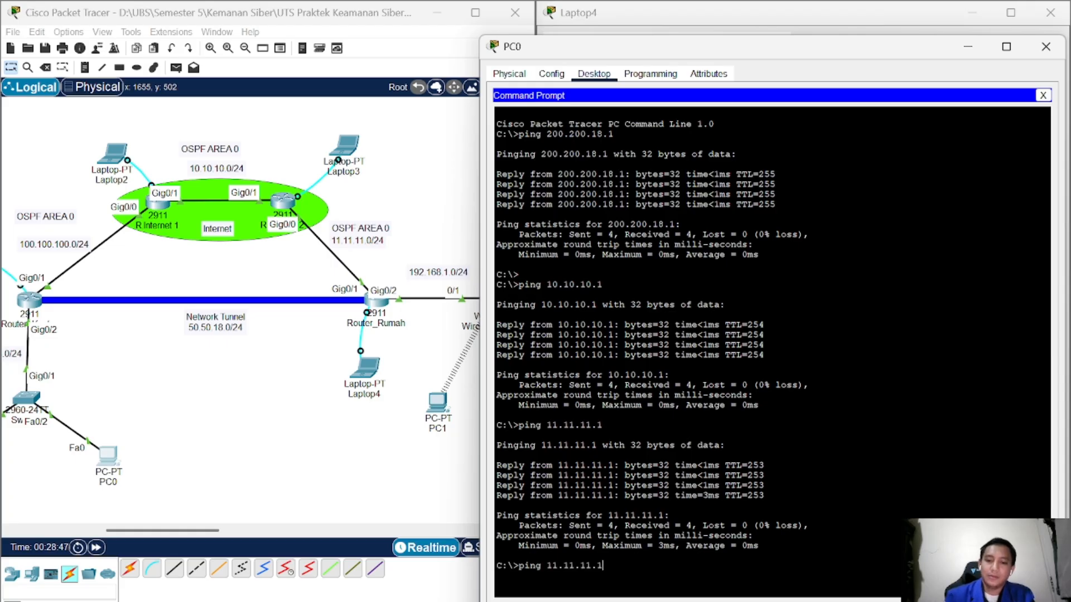
pyautogui.press('BackSpace')
pyautogui.press('BackSpace')
pyautogui.press('BackSpace')
pyautogui.press('BackSpace')
pyautogui.press('BackSpace')
pyautogui.press('BackSpace')
pyautogui.press('BackSpace')
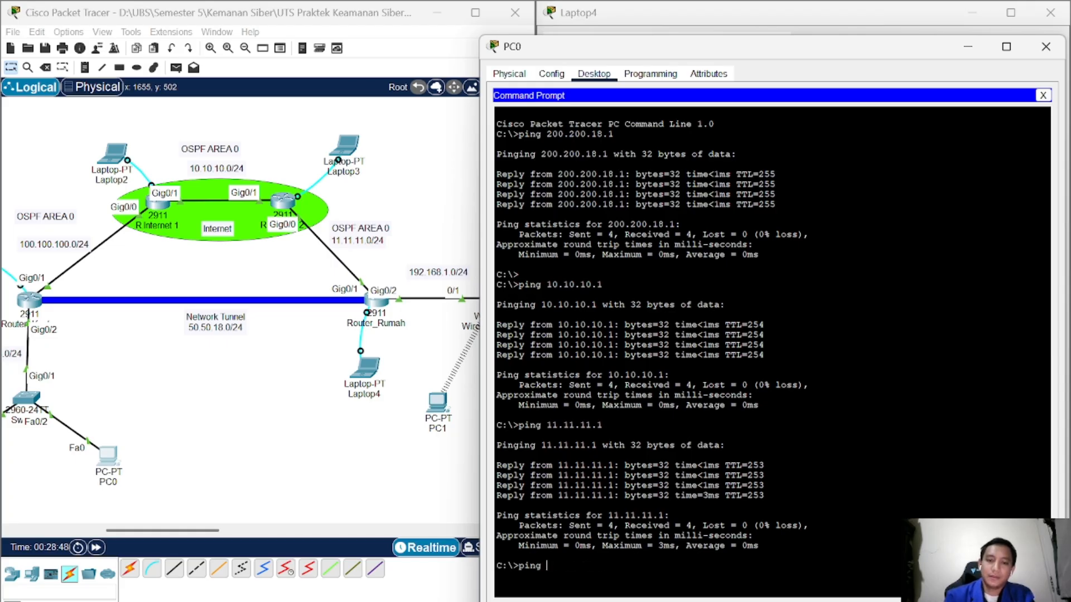
pyautogui.write('192.168.1.')
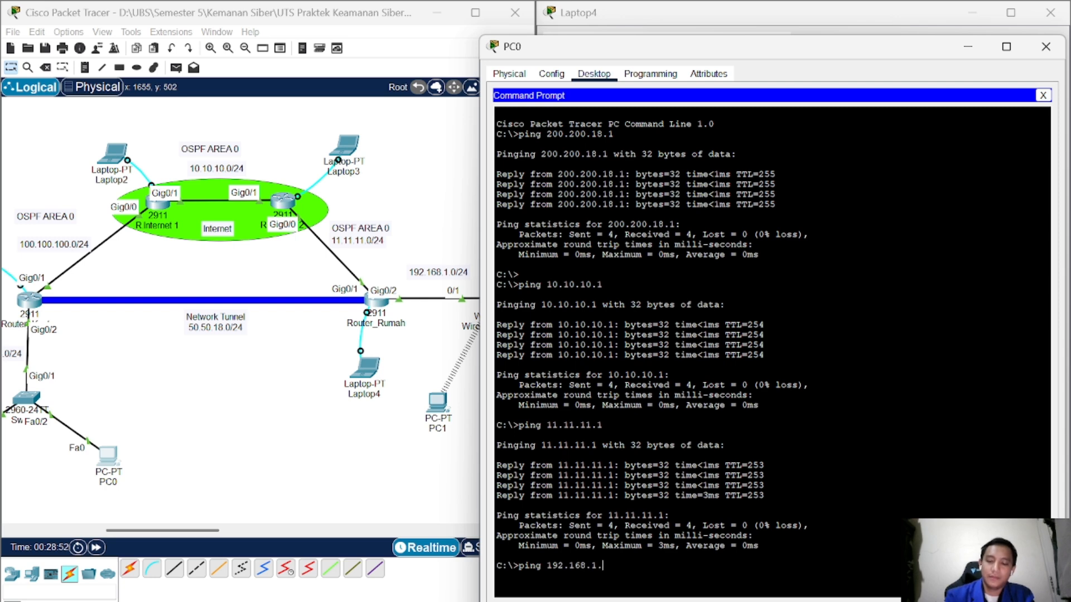
pyautogui.write('1')
pyautogui.press('Return')
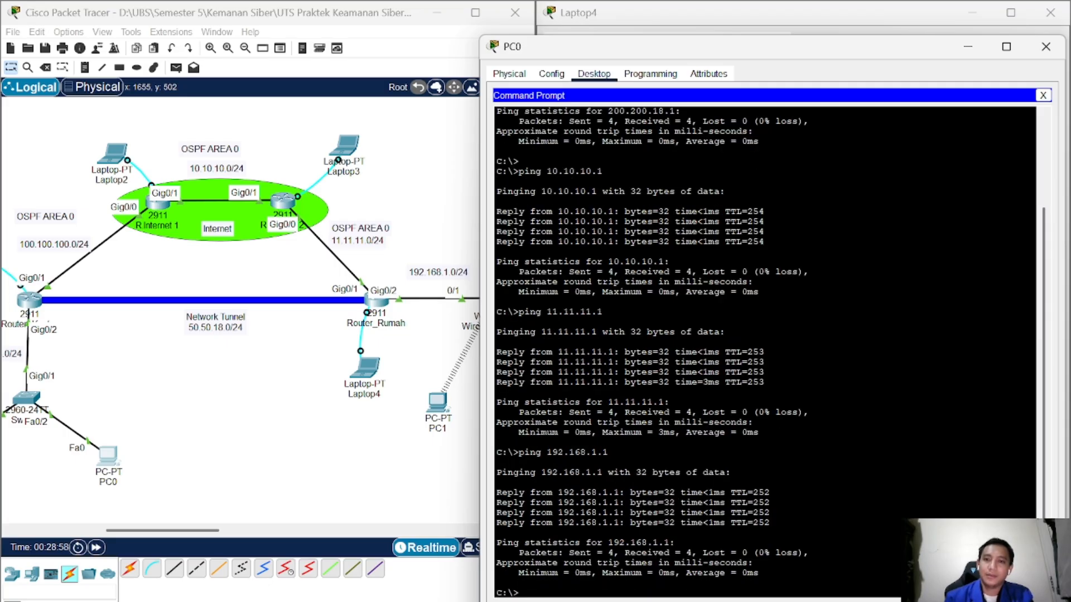
pyautogui.press('Return')
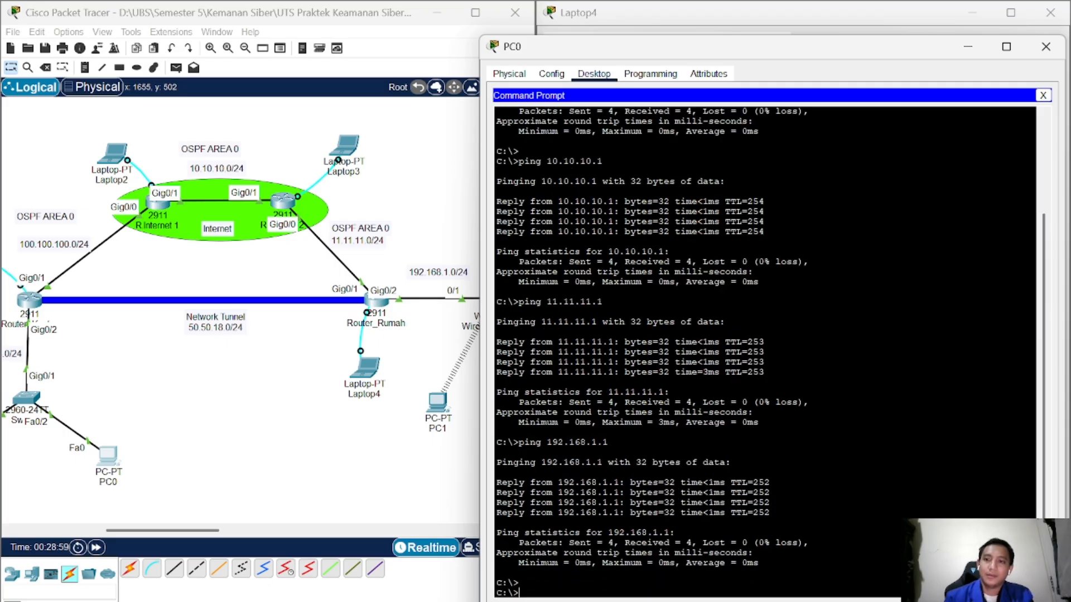
pyautogui.click(1050, 58)
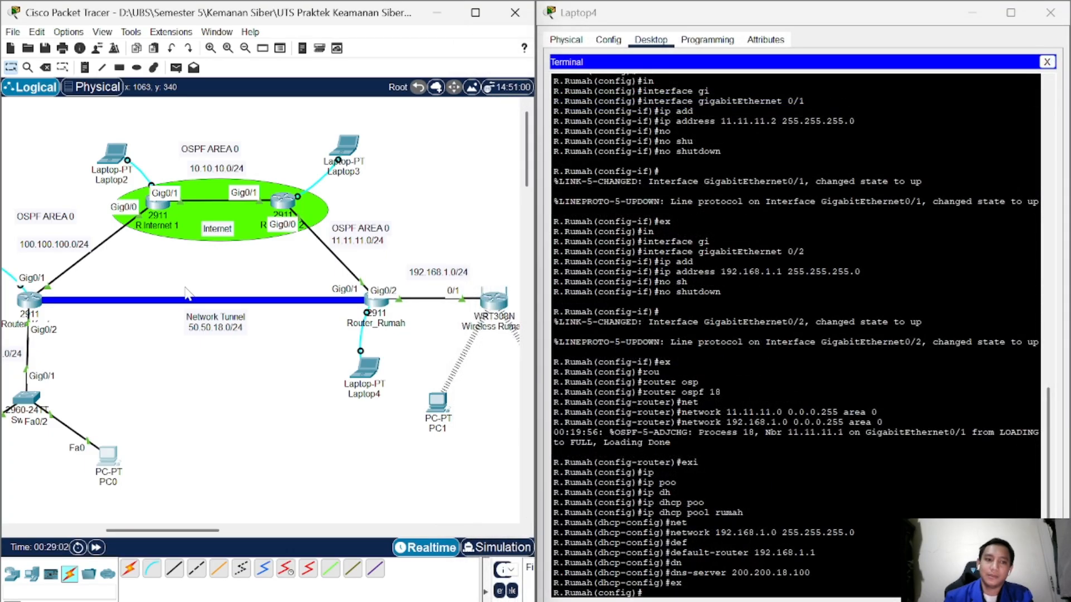
# Step: Turn on the DNS service in Server0's Services settings
pyautogui.hscroll(-5, 117, 357)
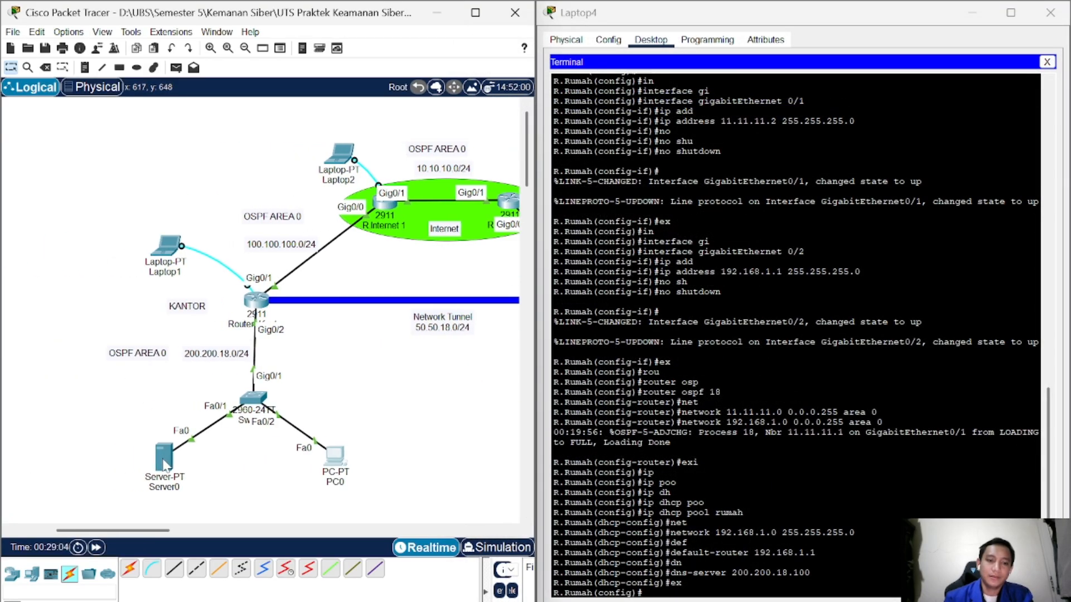
pyautogui.click(166, 466)
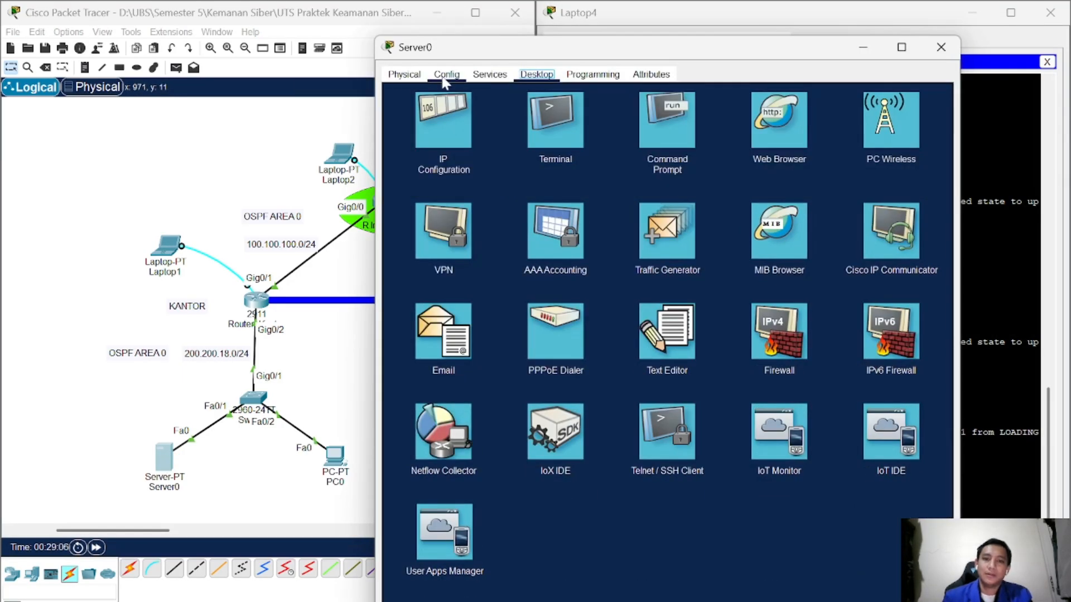
pyautogui.click(491, 79)
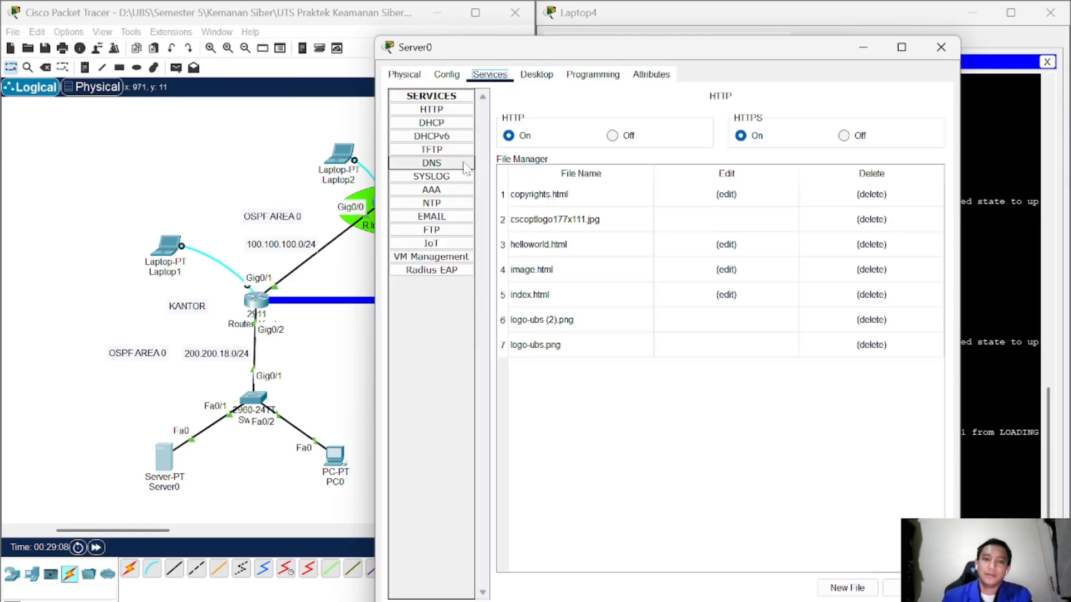
pyautogui.click(432, 163)
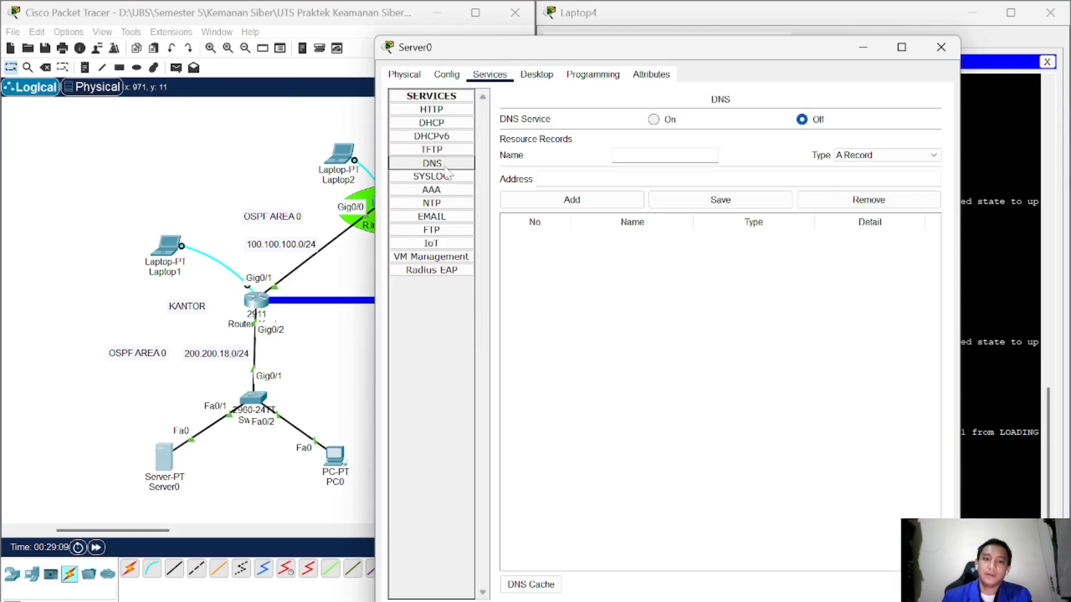
pyautogui.click(653, 119)
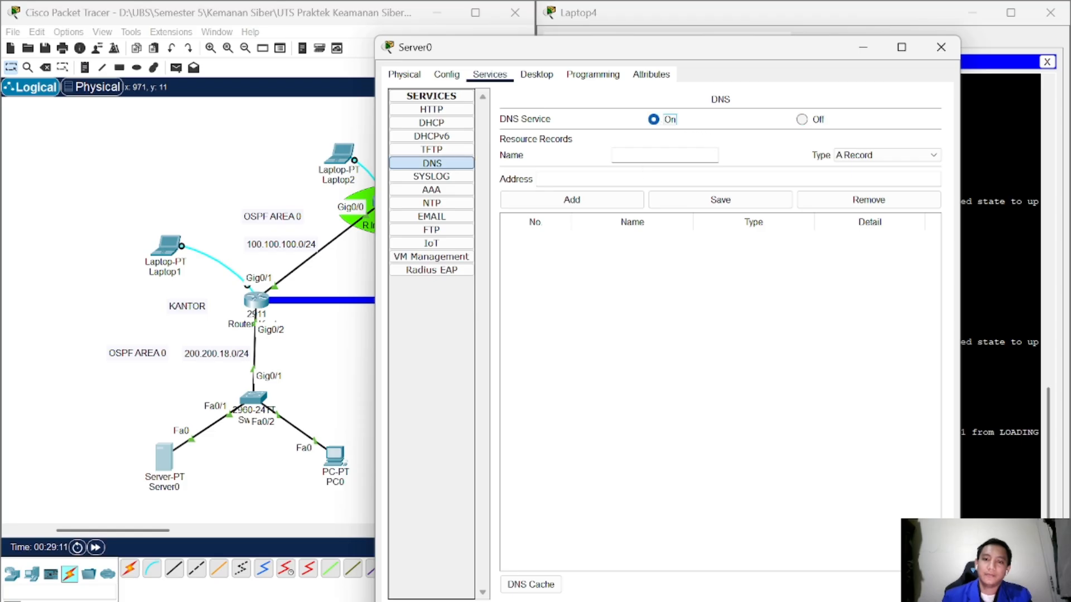
pyautogui.moveTo(531, 47); pyautogui.dragTo(632, 29)
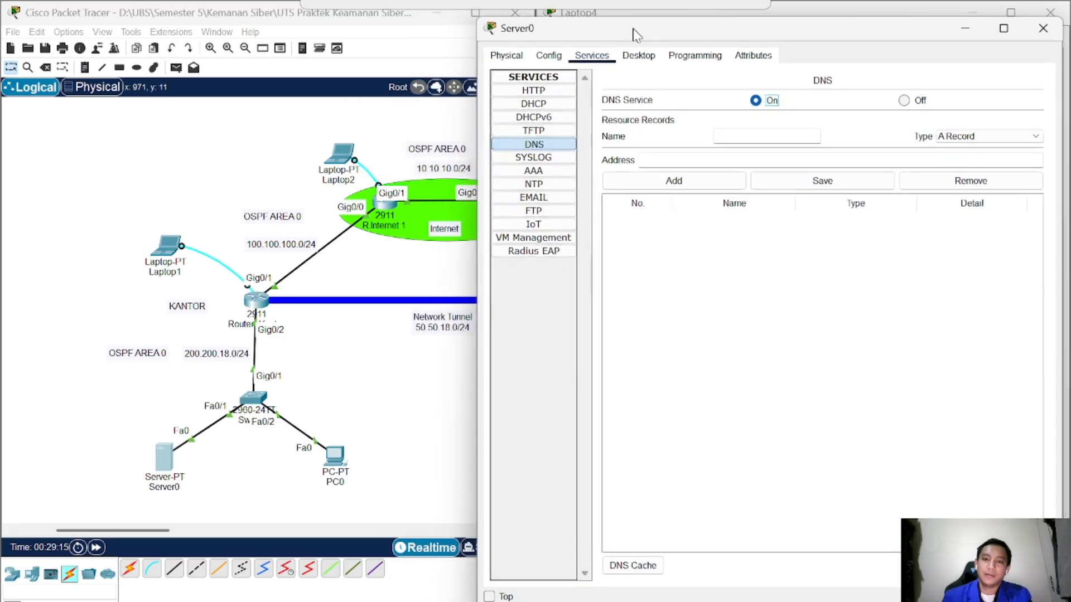
# Step: Add a DNS A record mapping uts.ti5am.com to 200.200.18.100, then view the HTTP service
pyautogui.click(736, 137)
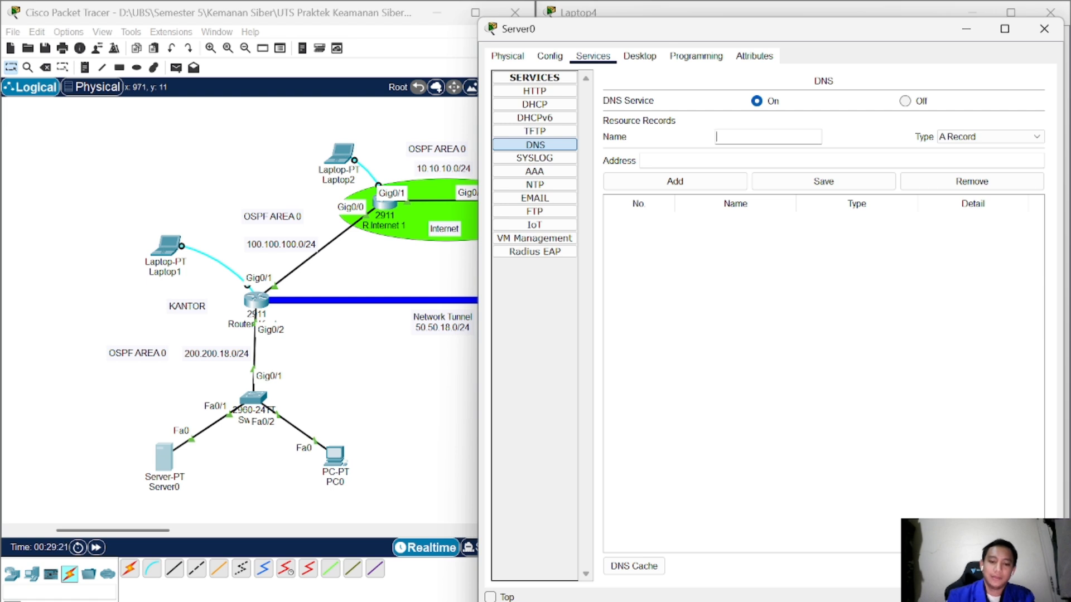
pyautogui.write('uts=')
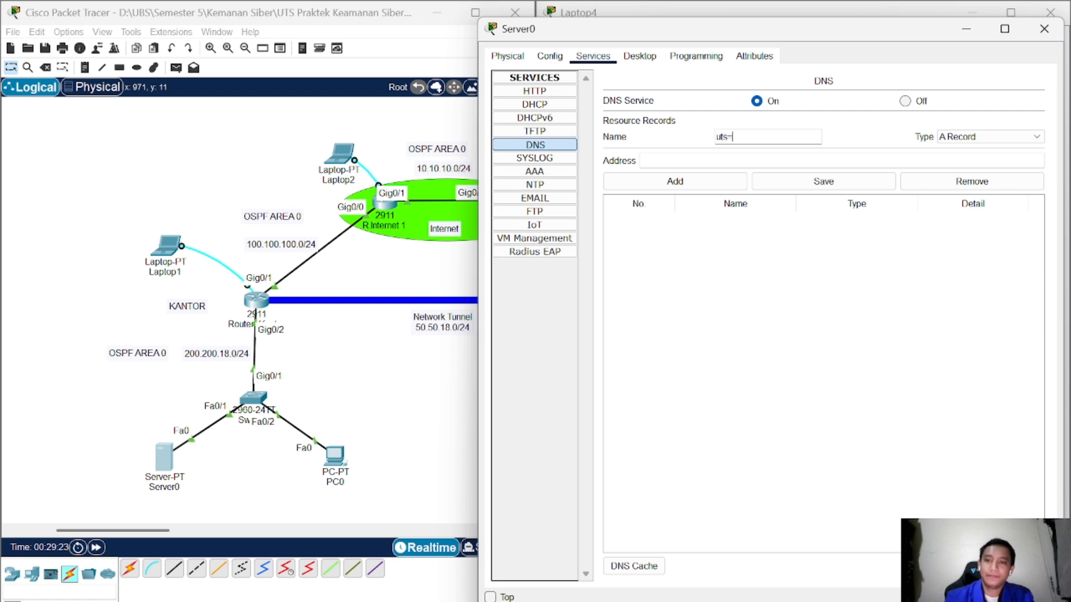
pyautogui.press('BackSpace')
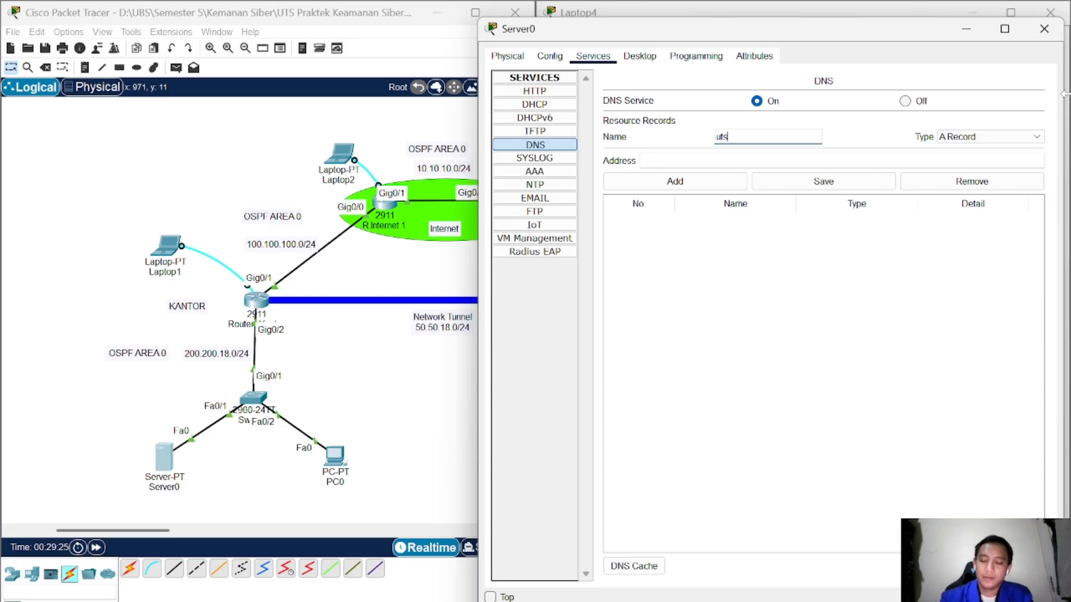
pyautogui.write('ti5am.com')
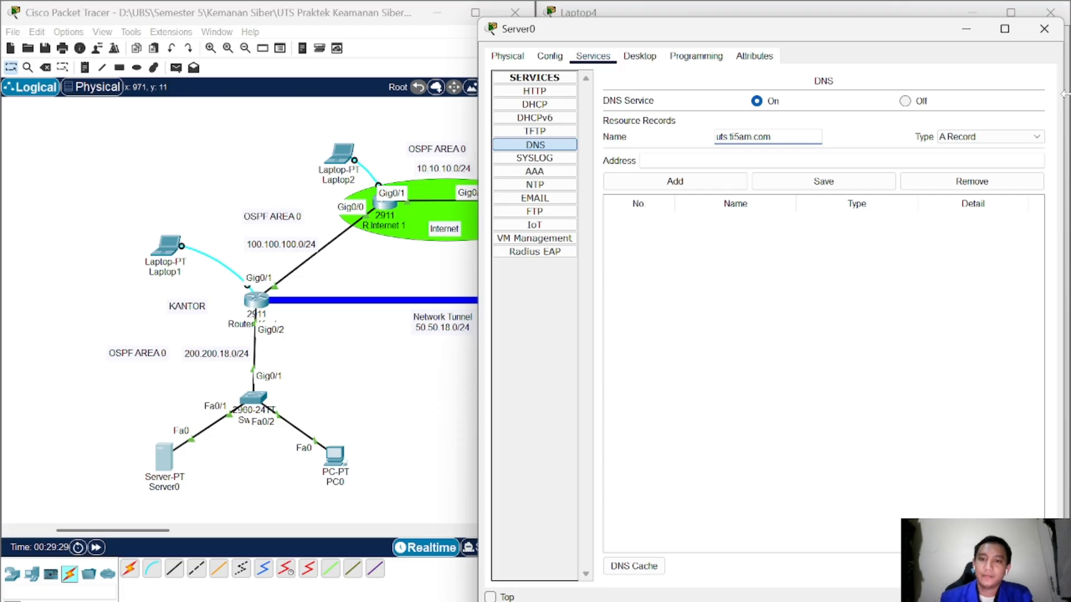
pyautogui.hotkey('ctrl', 'a')
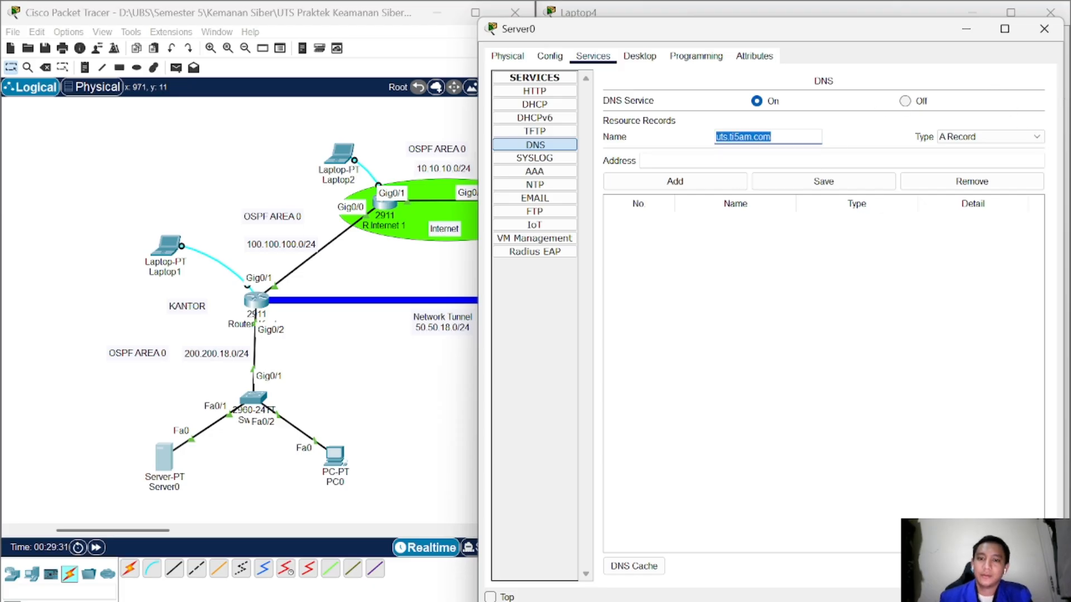
pyautogui.click(726, 162)
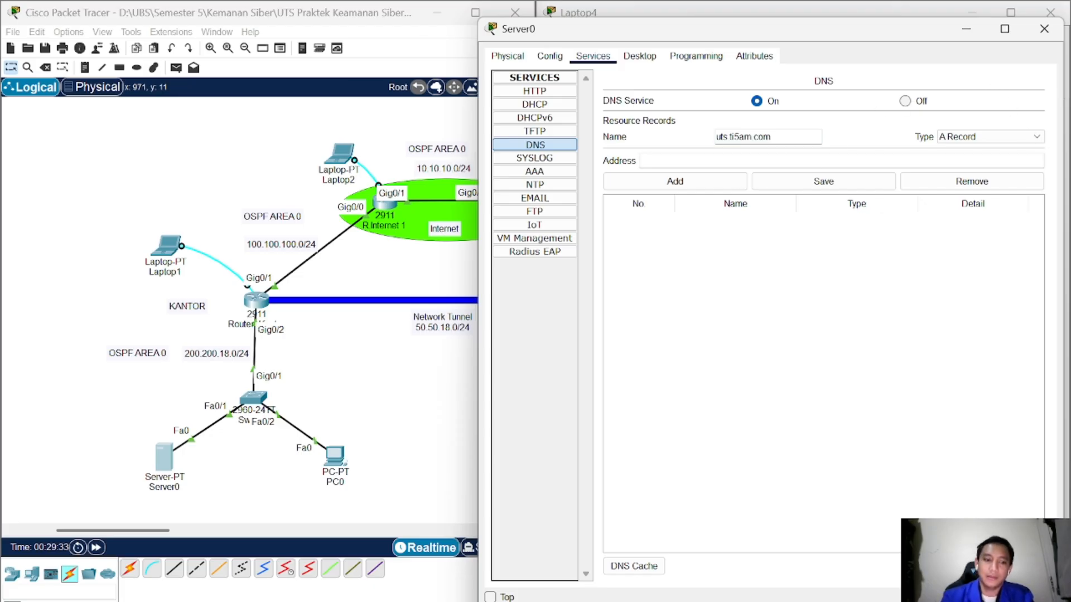
pyautogui.write('200.')
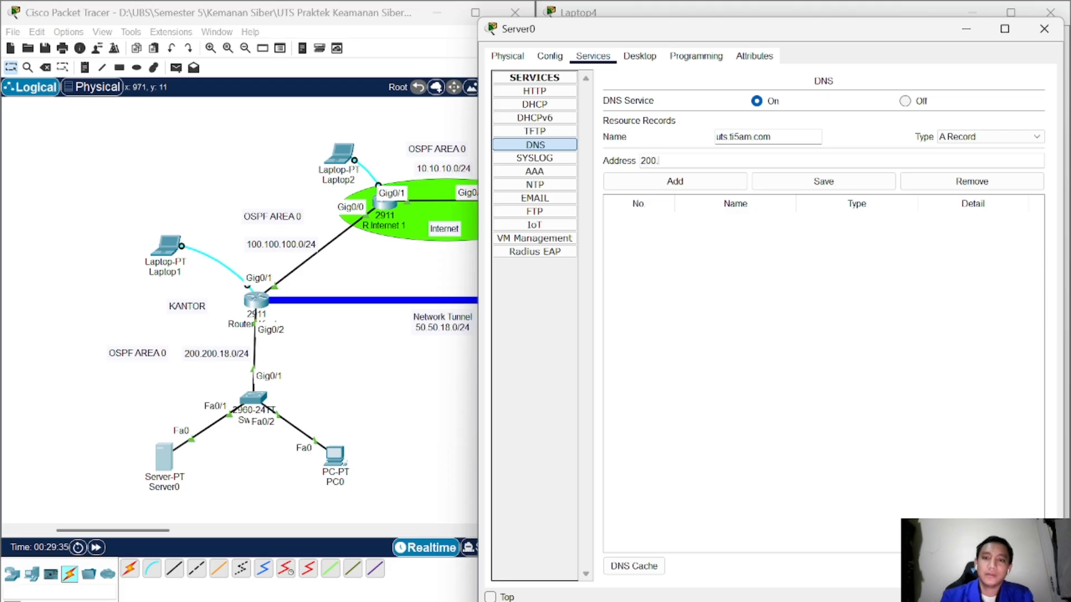
pyautogui.write('200.18')
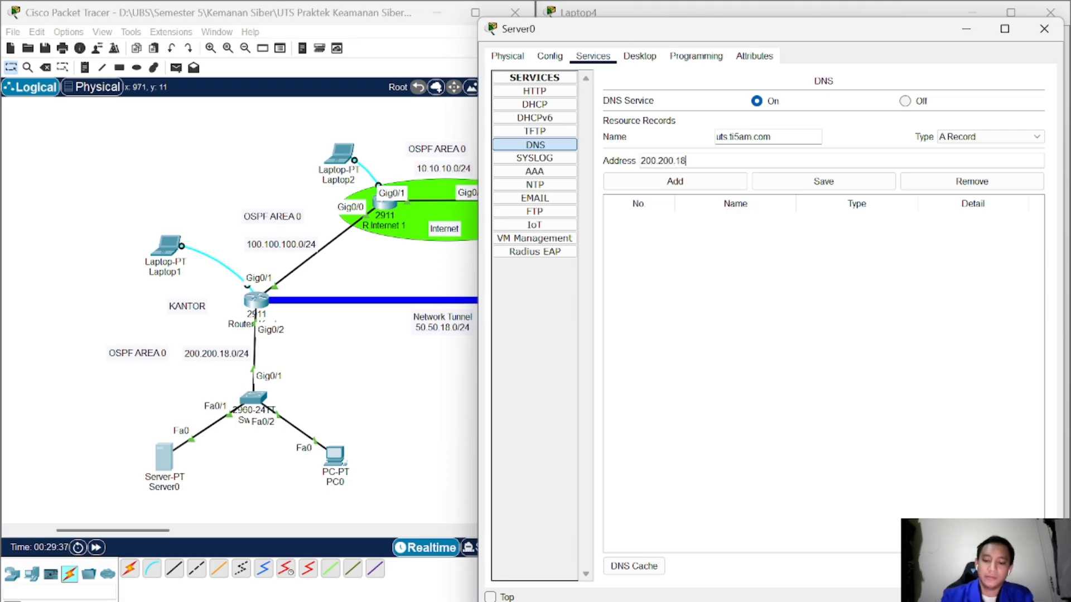
pyautogui.write('.10')
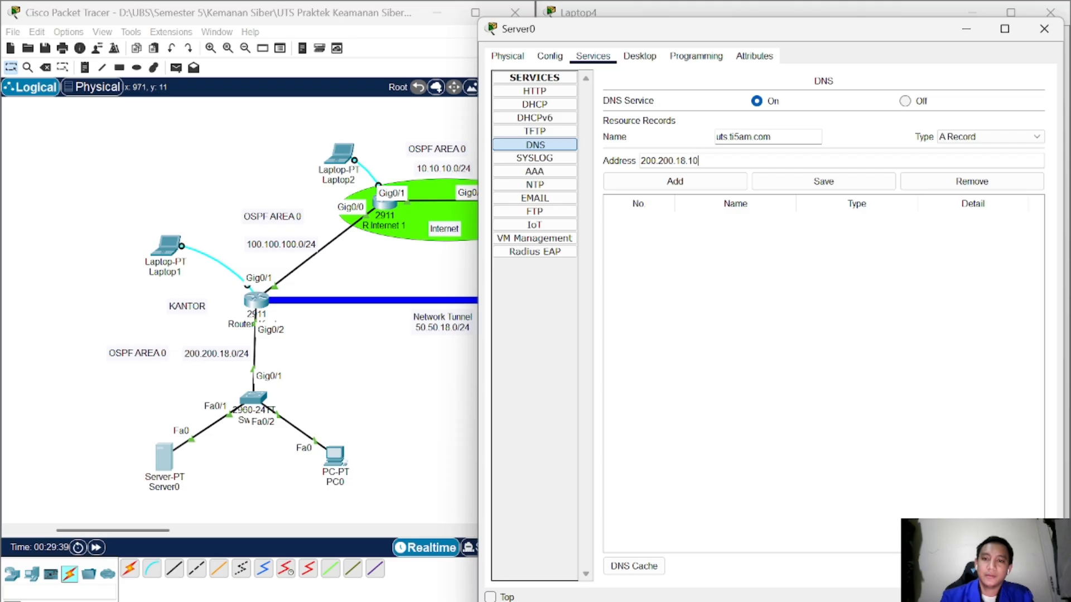
pyautogui.write('0')
pyautogui.click(719, 185)
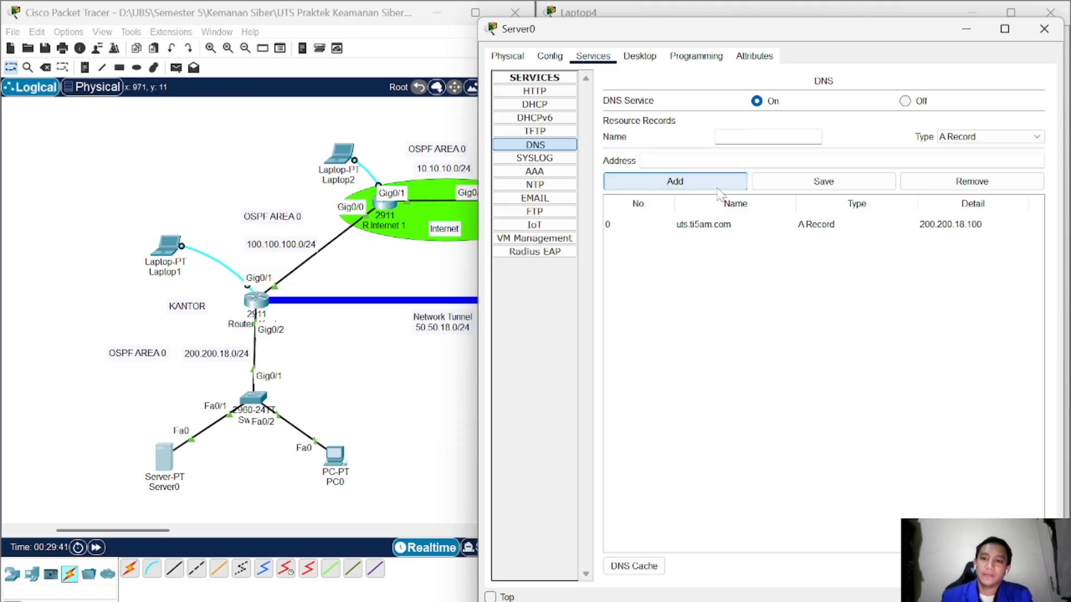
pyautogui.click(540, 94)
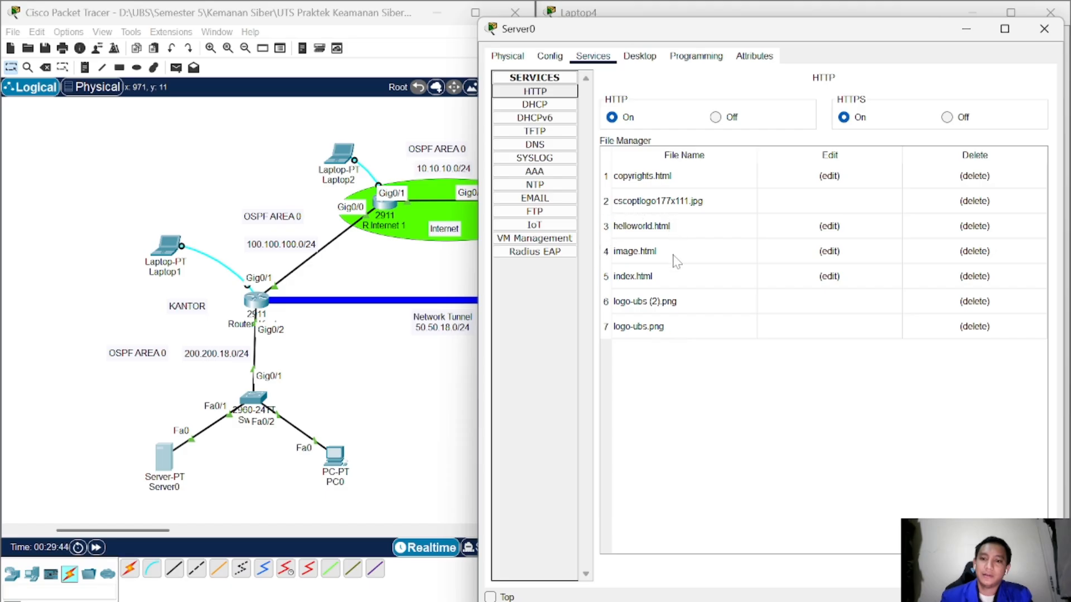
pyautogui.moveTo(831, 29); pyautogui.dragTo(734, 36)
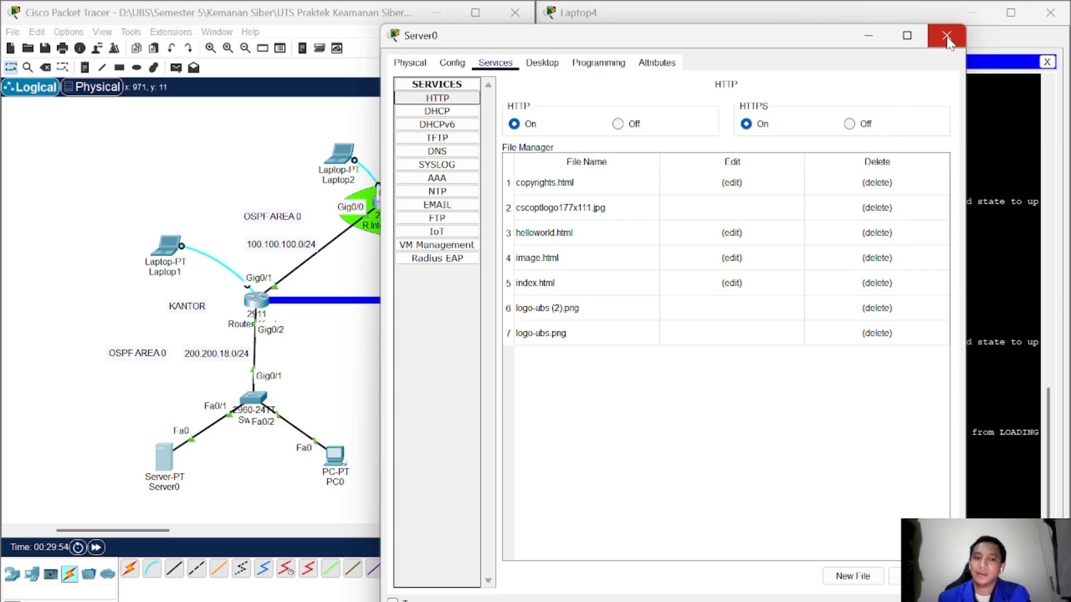
pyautogui.moveTo(808, 48); pyautogui.dragTo(668, 42)
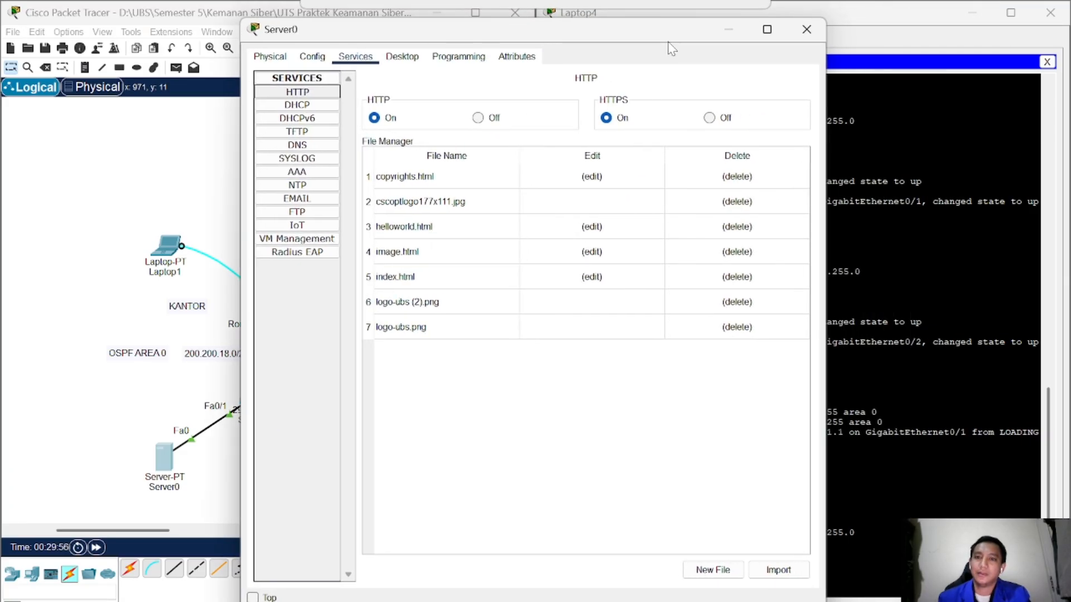
# Step: Close Server0 and open PC1's Command Prompt
pyautogui.click(805, 39)
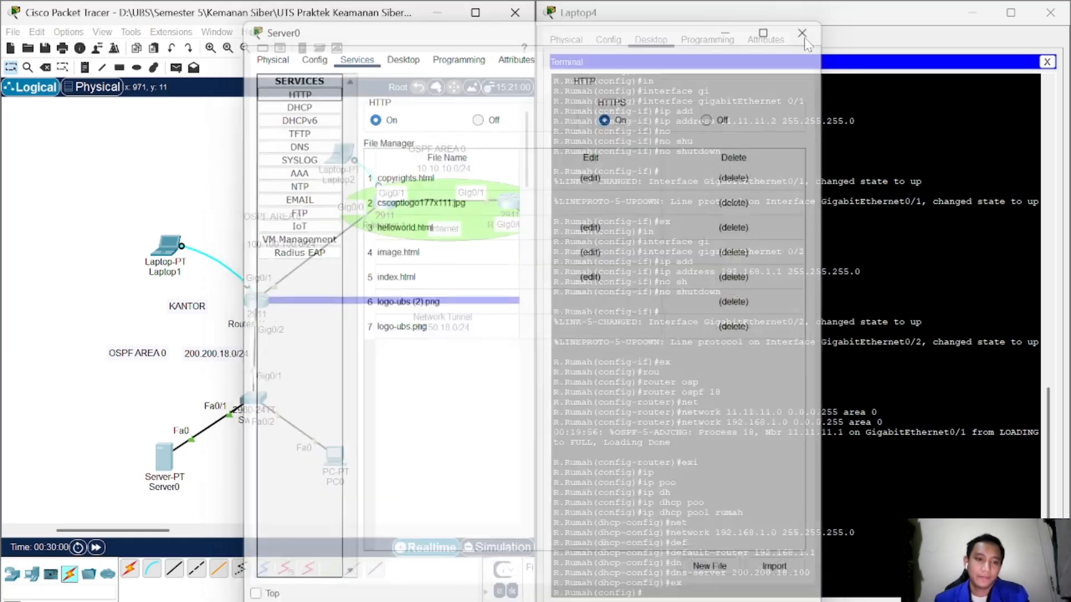
pyautogui.moveTo(144, 531); pyautogui.dragTo(249, 530)
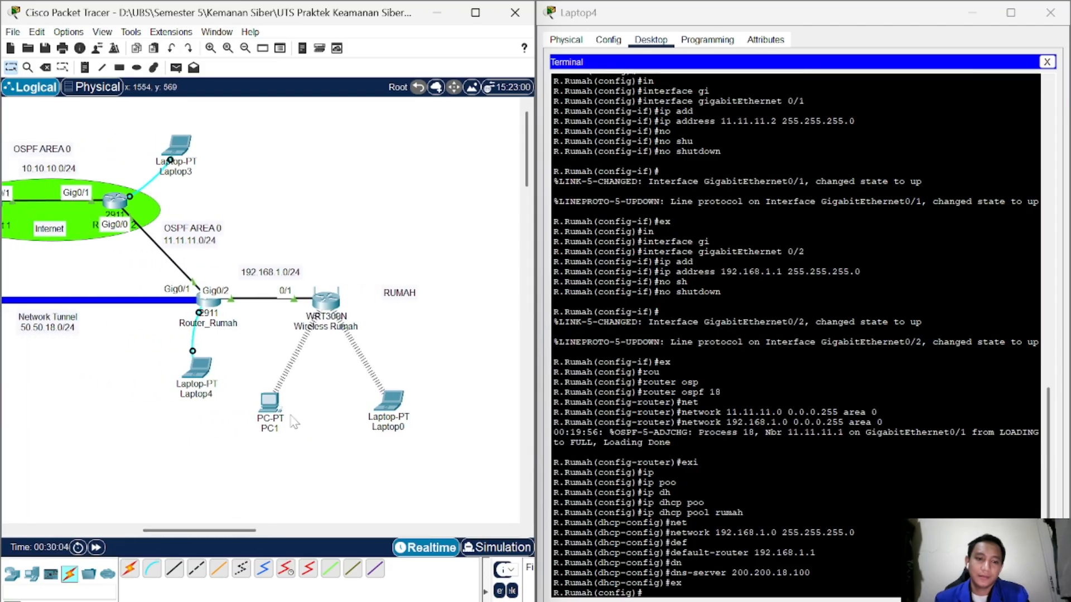
pyautogui.click(270, 402)
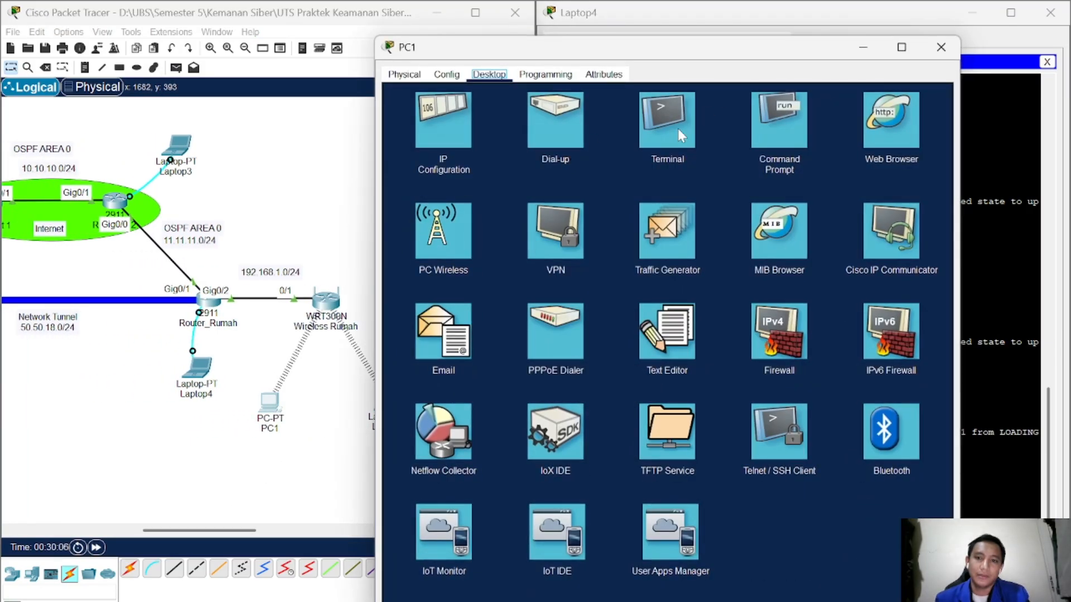
pyautogui.click(673, 129)
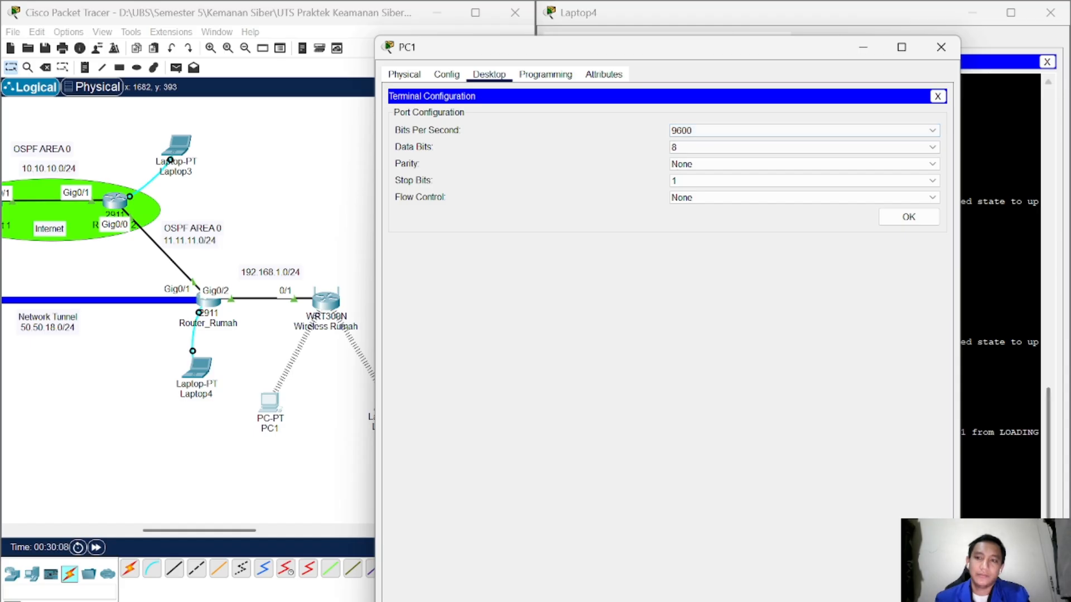
pyautogui.click(938, 96)
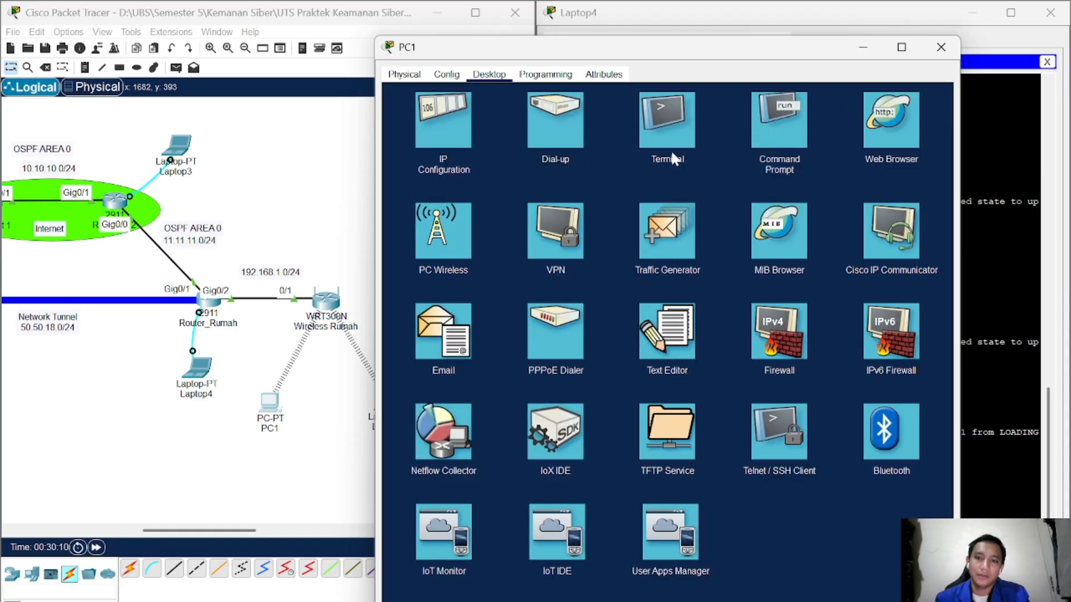
pyautogui.click(754, 138)
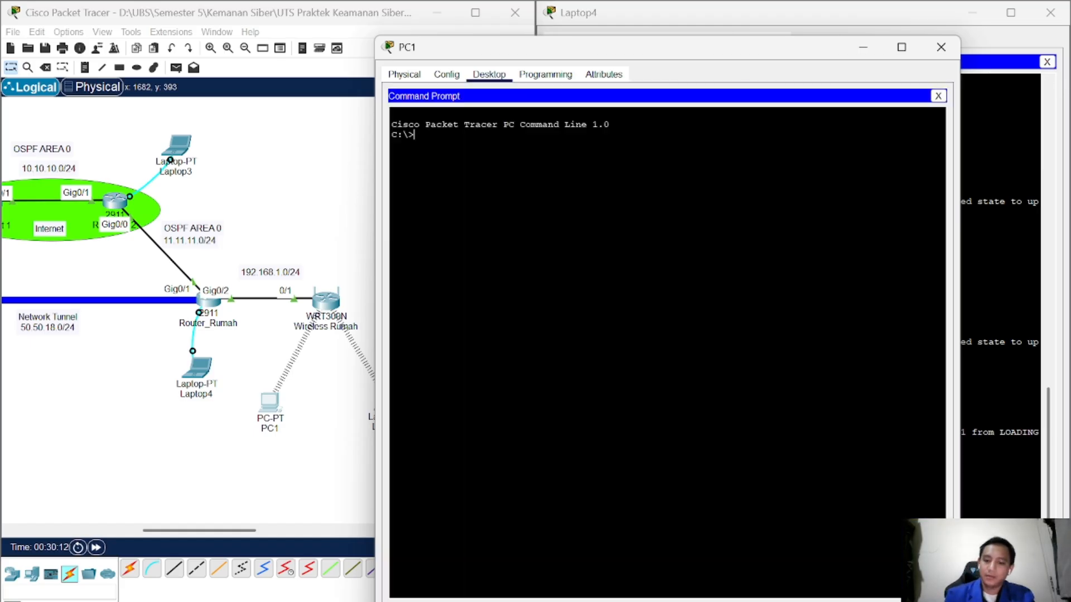
# Step: Ping 200.200.18.1, then Server0 at 200.200.18.100, from PC1
pyautogui.write('ping 200')
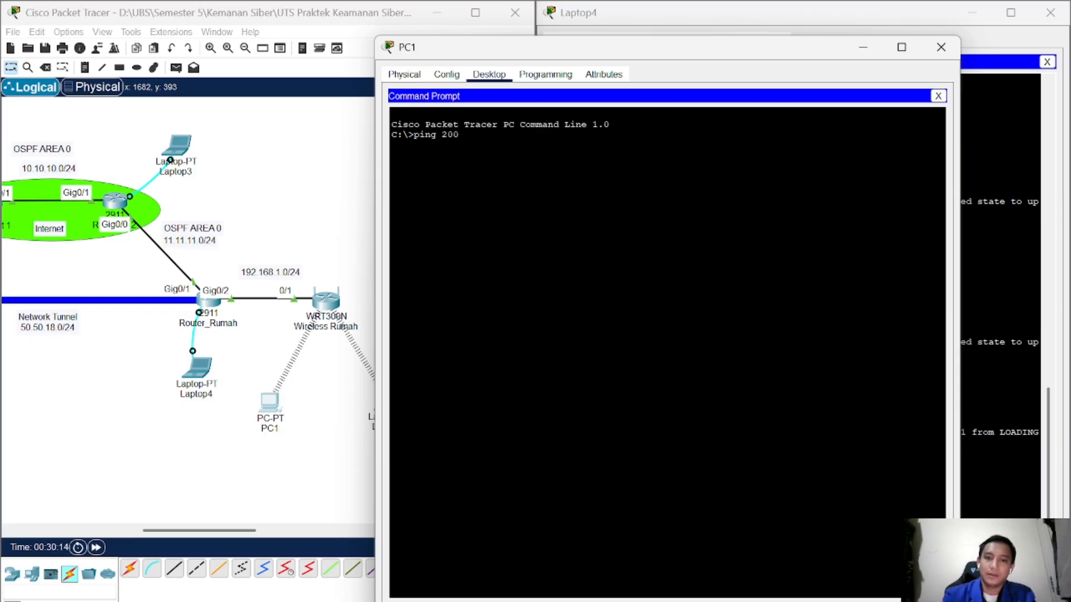
pyautogui.write('.200.18.1')
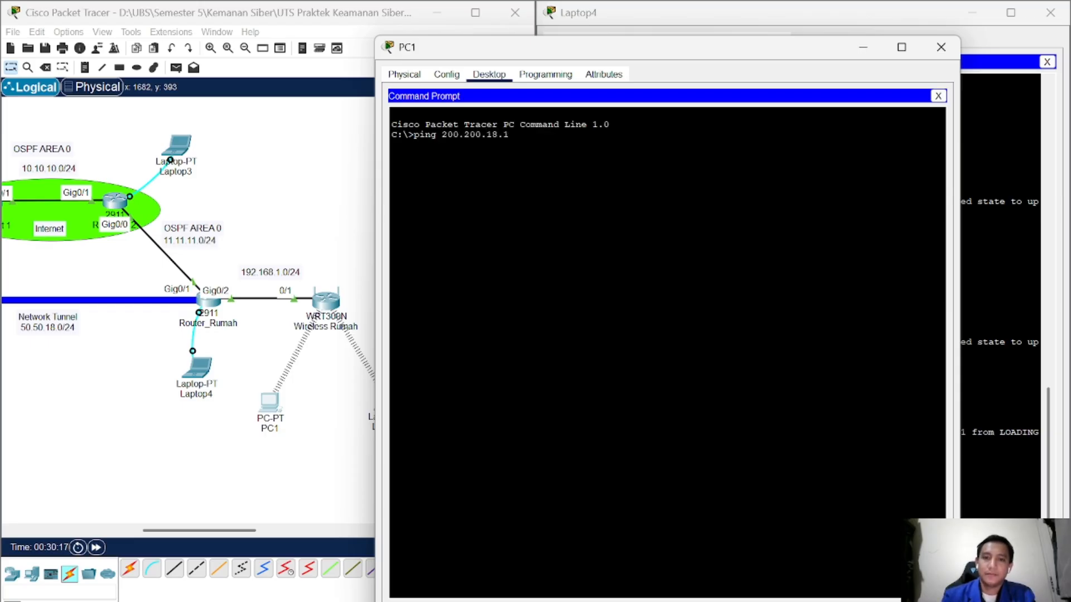
pyautogui.press('Return')
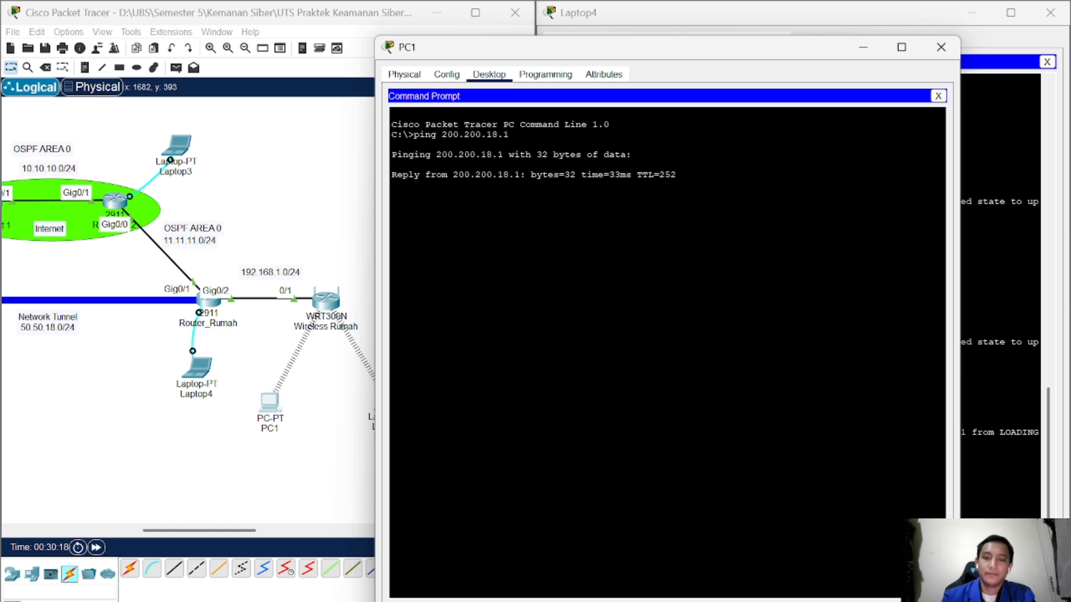
pyautogui.hotkey('ctrl', 'c')
pyautogui.press('Up')
pyautogui.write('00')
pyautogui.press('Return')
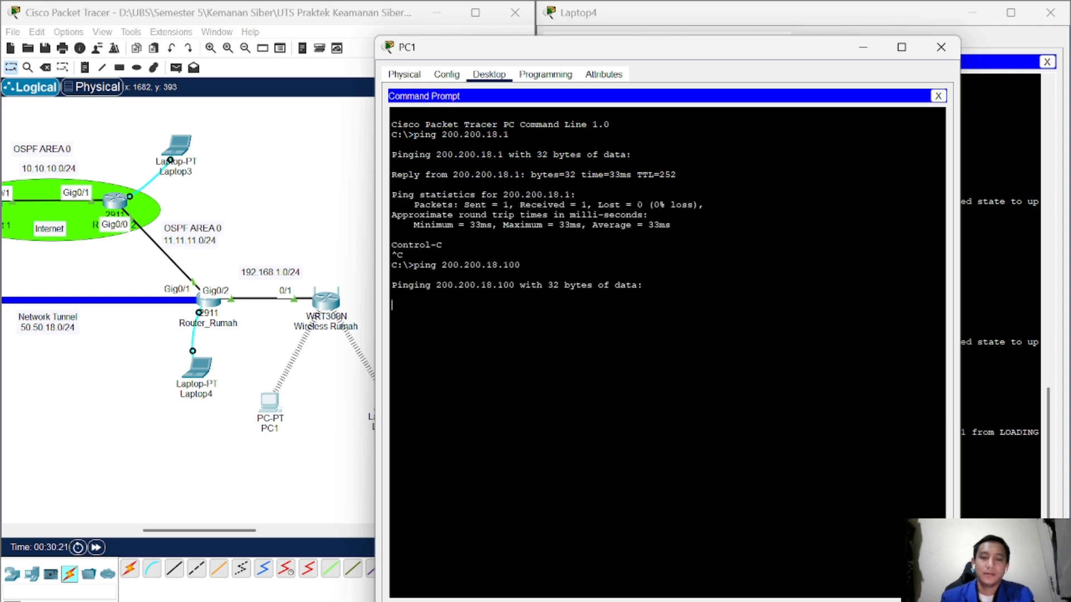
pyautogui.moveTo(666, 56); pyautogui.dragTo(792, 55)
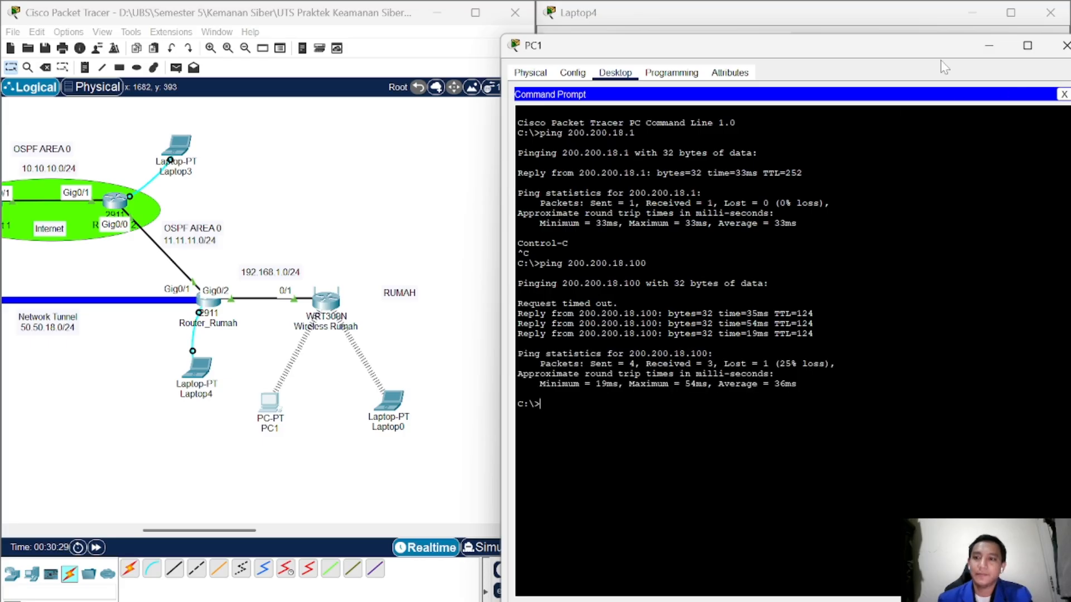
pyautogui.moveTo(848, 46); pyautogui.dragTo(726, 43)
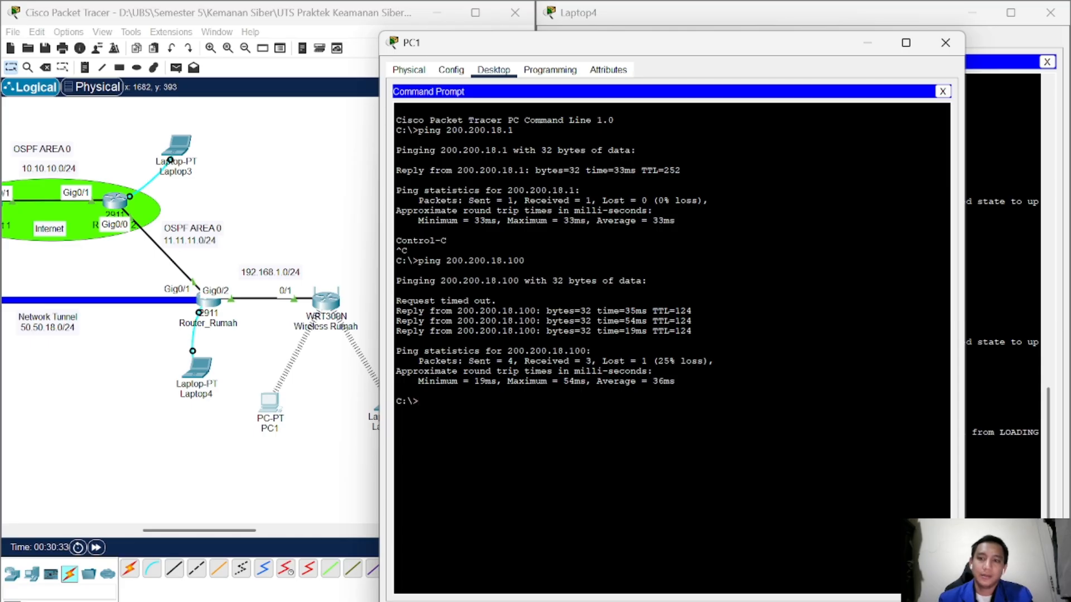
pyautogui.click(943, 92)
# Step: Browse to uts.ti4am.com on PC1, getting Host Name Unresolved, then close PC1's window
pyautogui.click(901, 105)
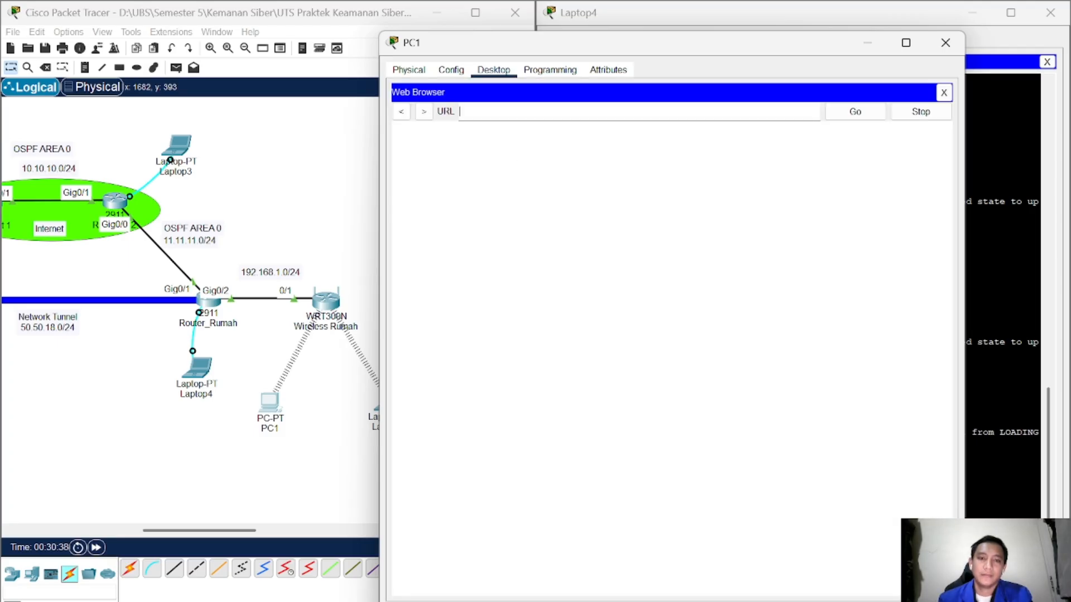
pyautogui.write('uts')
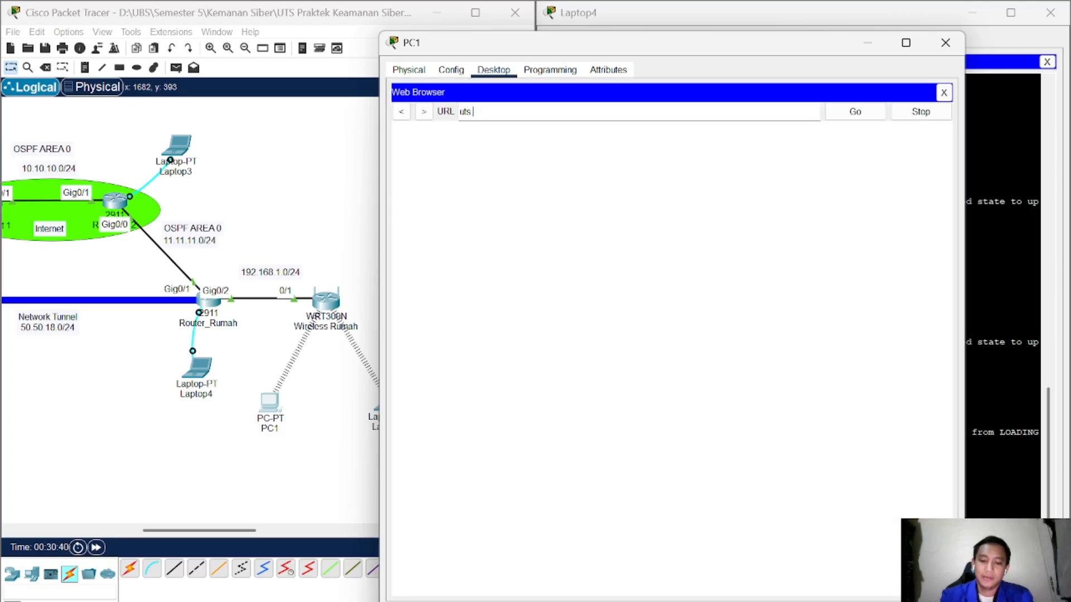
pyautogui.write(' t')
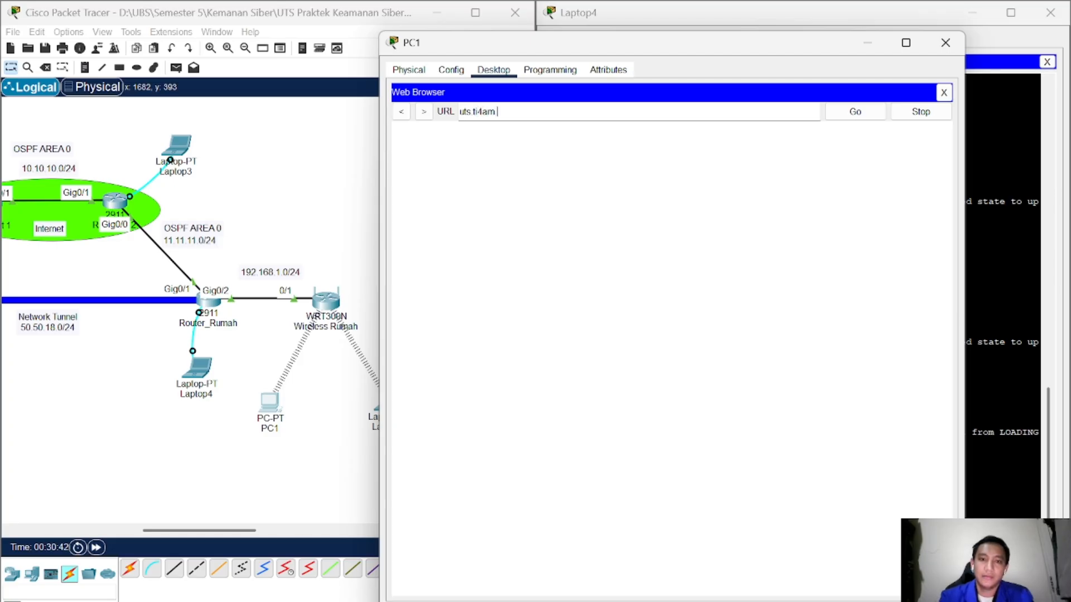
pyautogui.write('i4am.com')
pyautogui.press('Return')
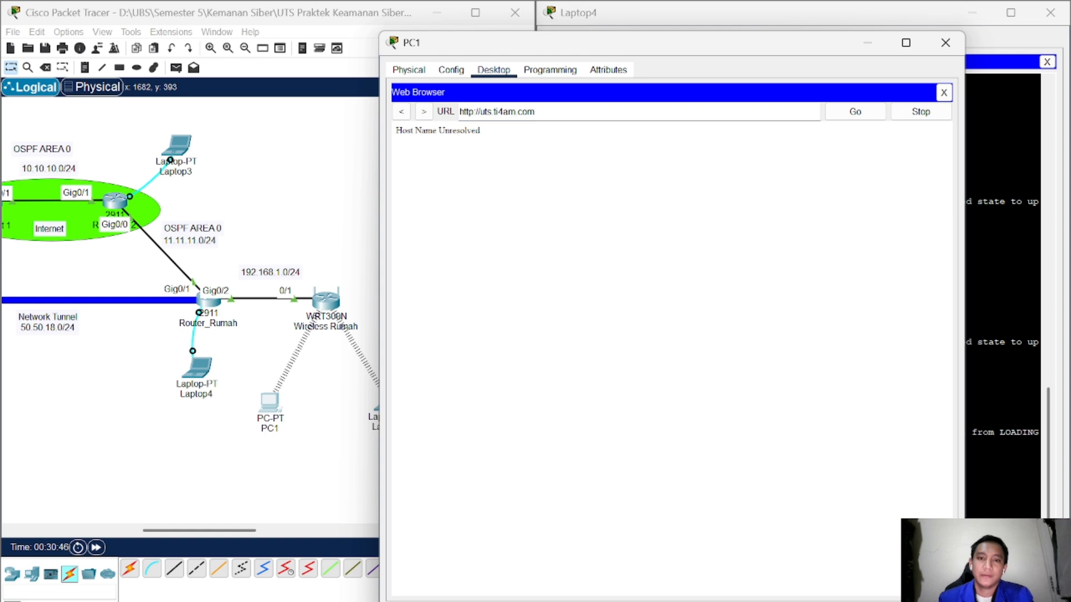
pyautogui.press('BackSpace')
pyautogui.press('BackSpace')
pyautogui.press('BackSpace')
pyautogui.press('BackSpace')
pyautogui.press('BackSpace')
pyautogui.press('BackSpace')
pyautogui.press('BackSpace')
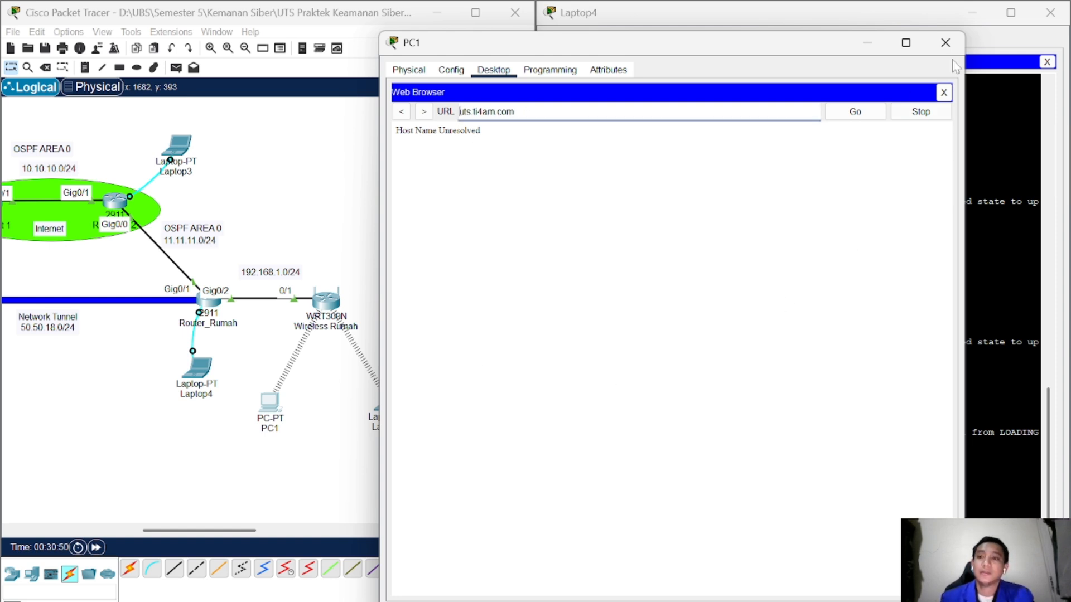
pyautogui.click(945, 42)
pyautogui.moveTo(171, 531); pyautogui.dragTo(129, 531)
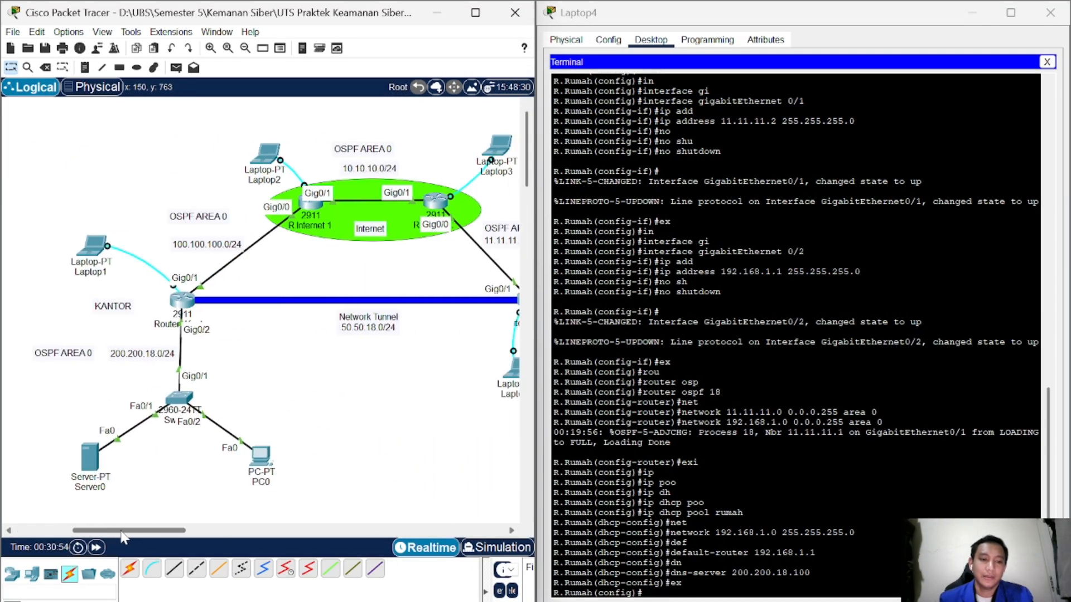
pyautogui.click(86, 463)
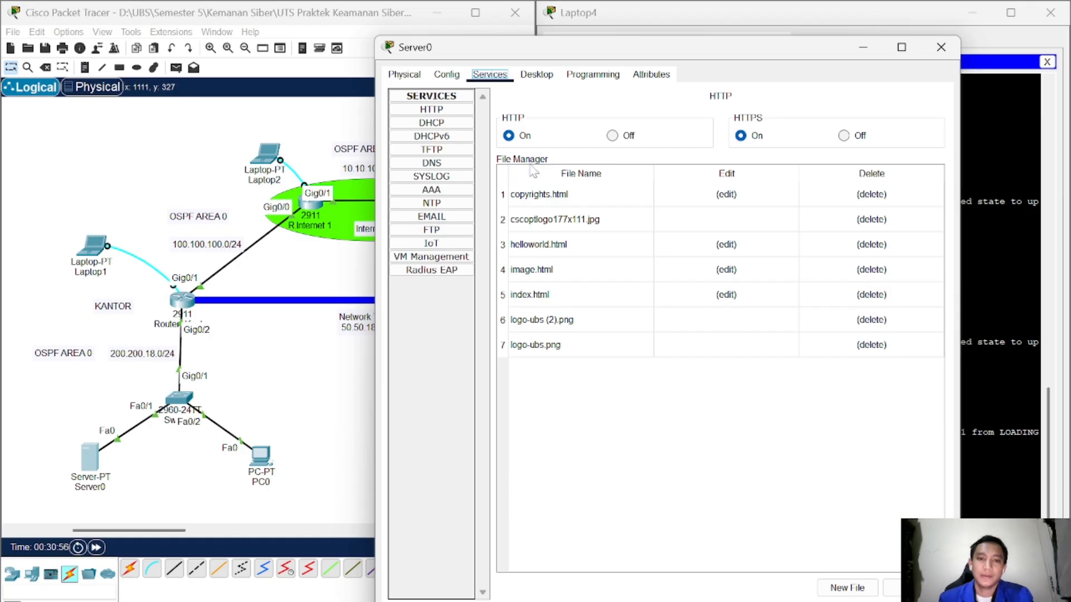
pyautogui.click(463, 165)
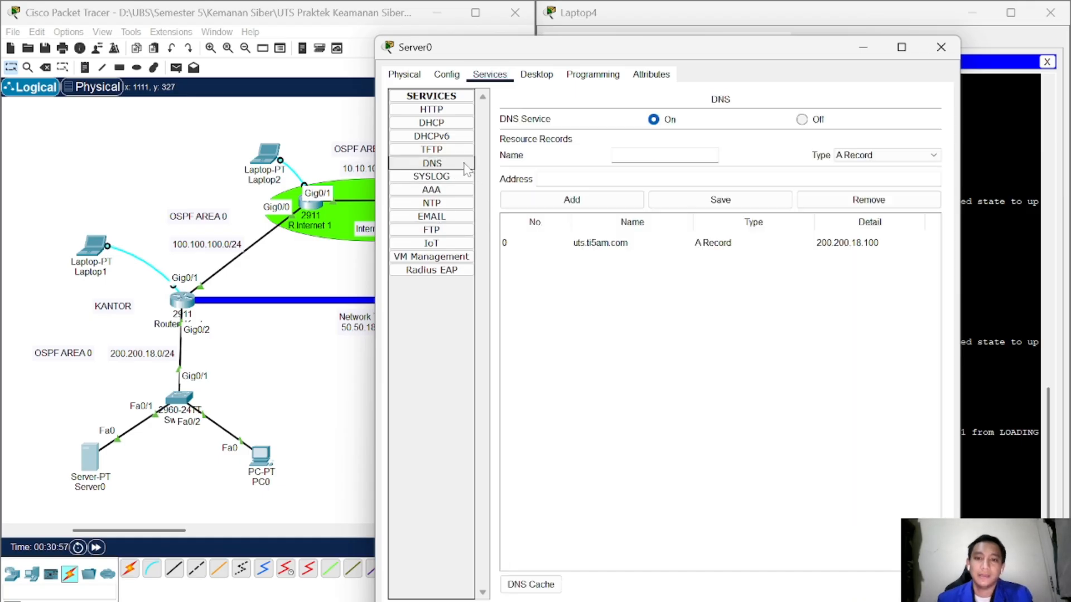
pyautogui.click(629, 253)
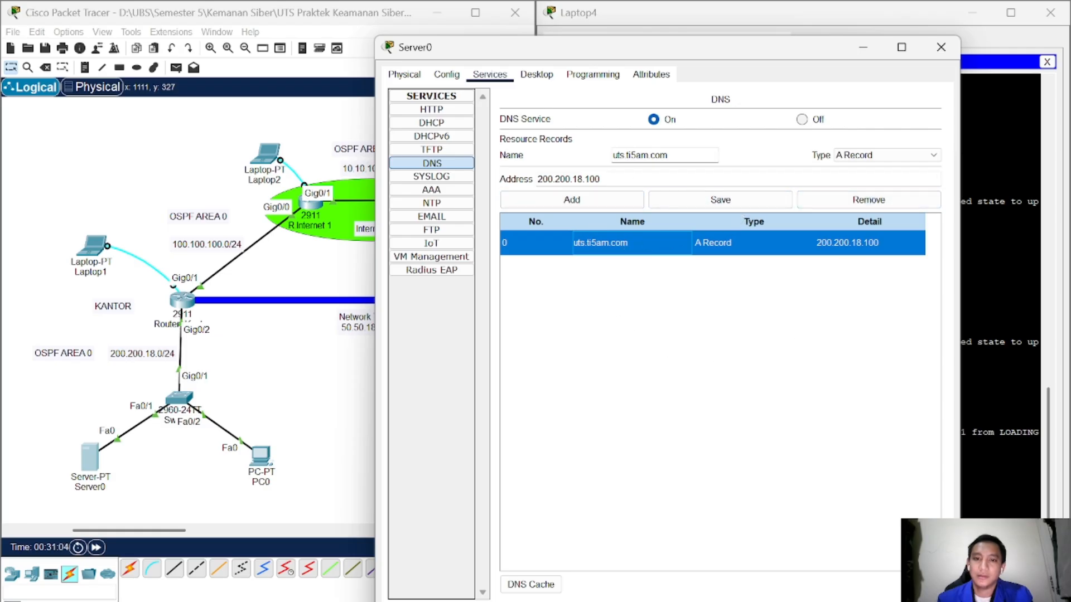
pyautogui.click(613, 155)
pyautogui.write('www.')
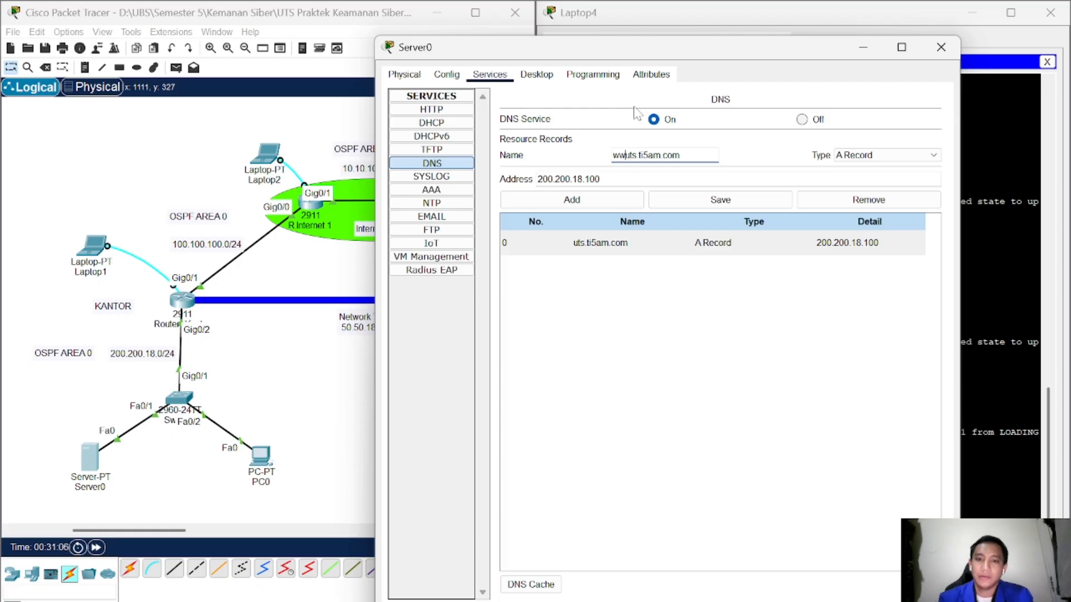
pyautogui.click(592, 204)
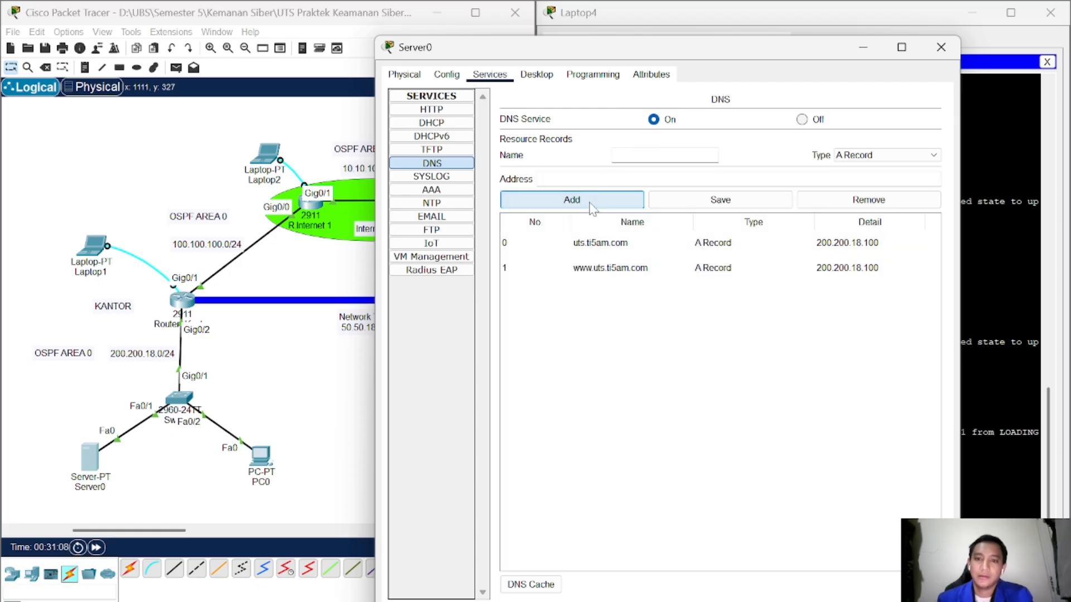
pyautogui.click(954, 53)
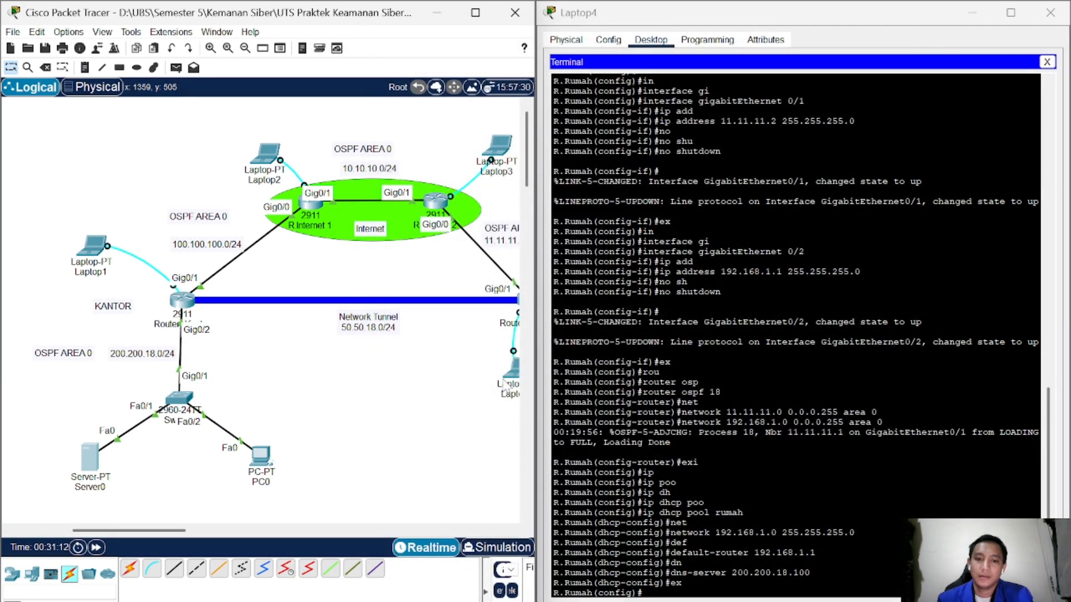
# Step: Bring the topology forward and open PC1's Web Browser
pyautogui.click(504, 383)
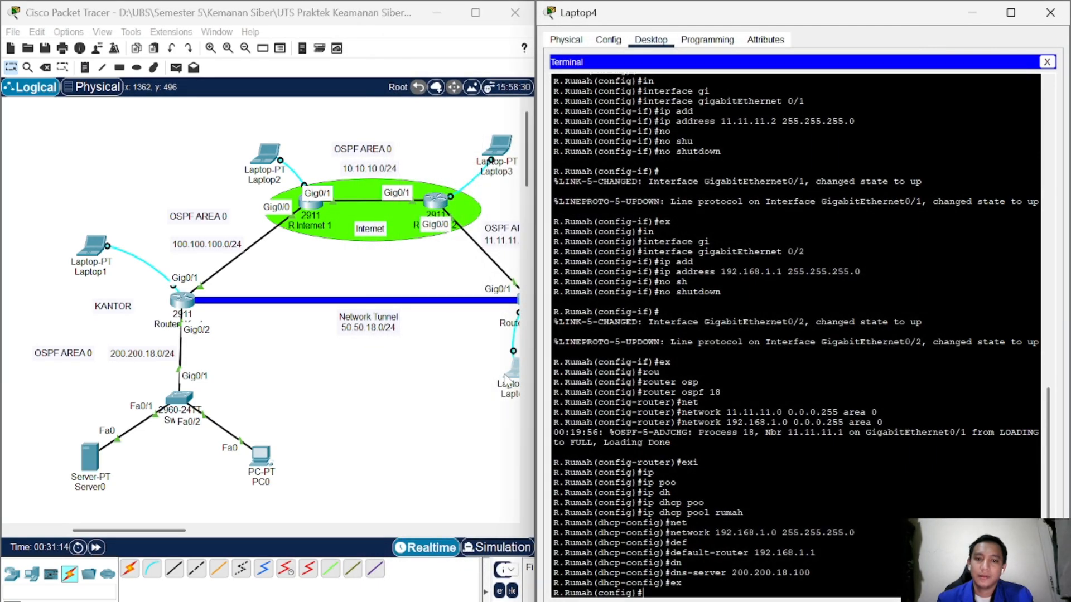
pyautogui.click(494, 390)
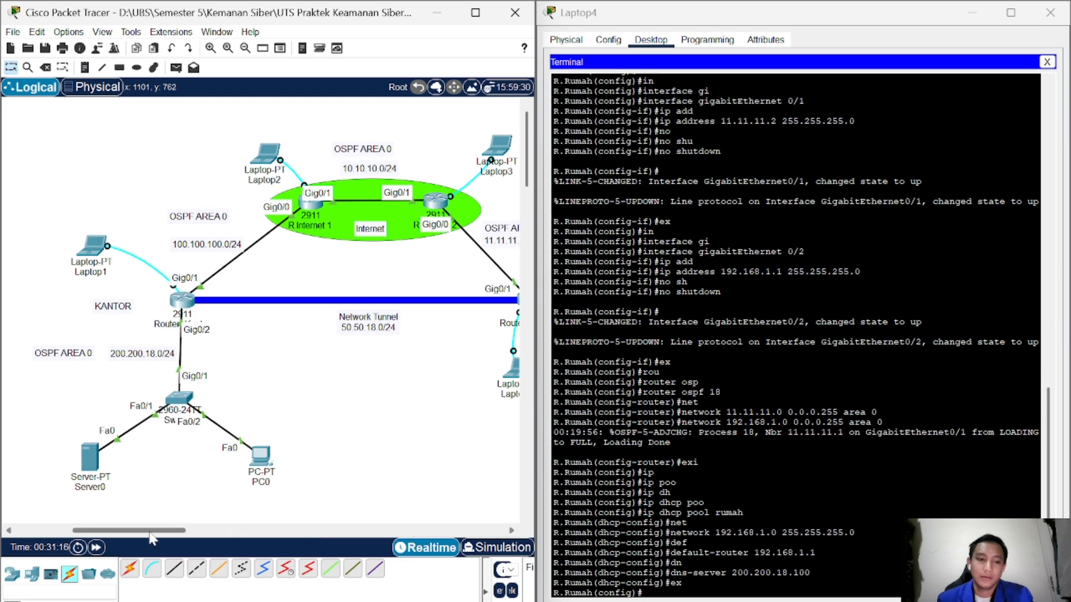
pyautogui.moveTo(149, 534); pyautogui.dragTo(190, 533)
pyautogui.click(405, 410)
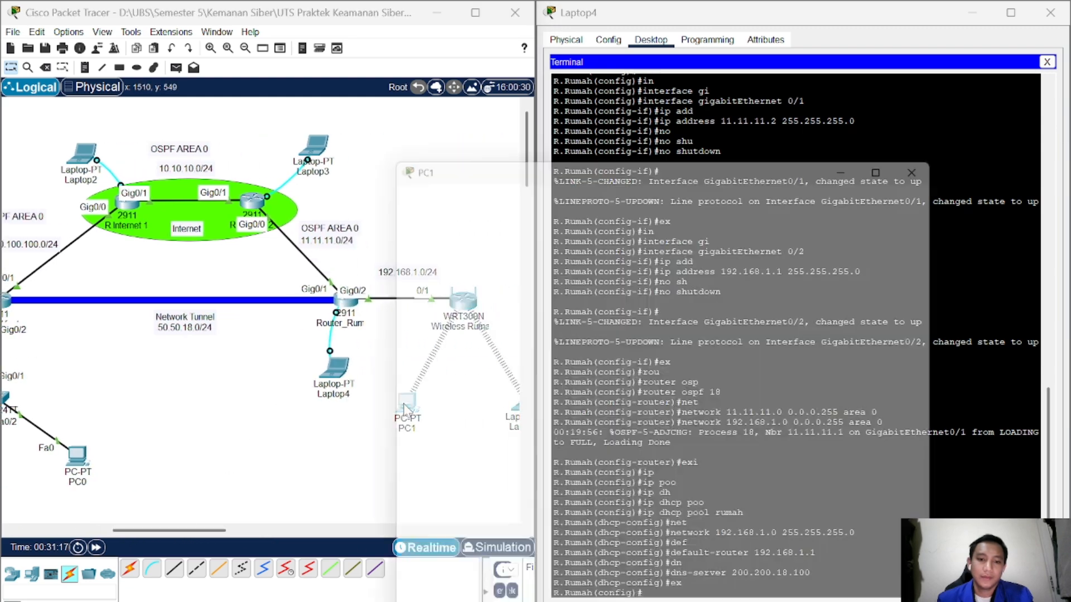
pyautogui.click(950, 43)
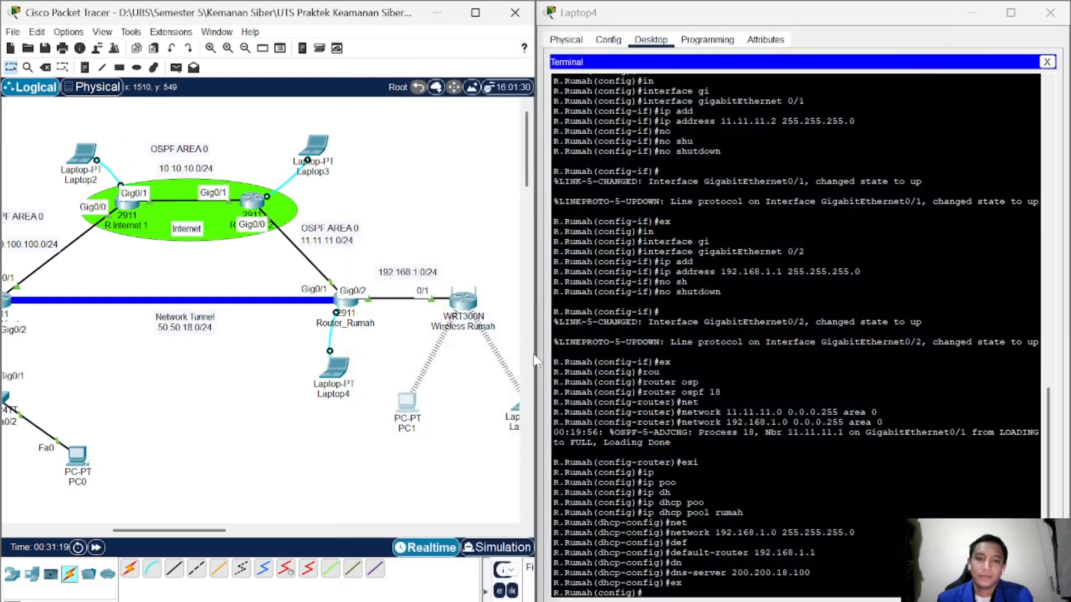
pyautogui.click(407, 403)
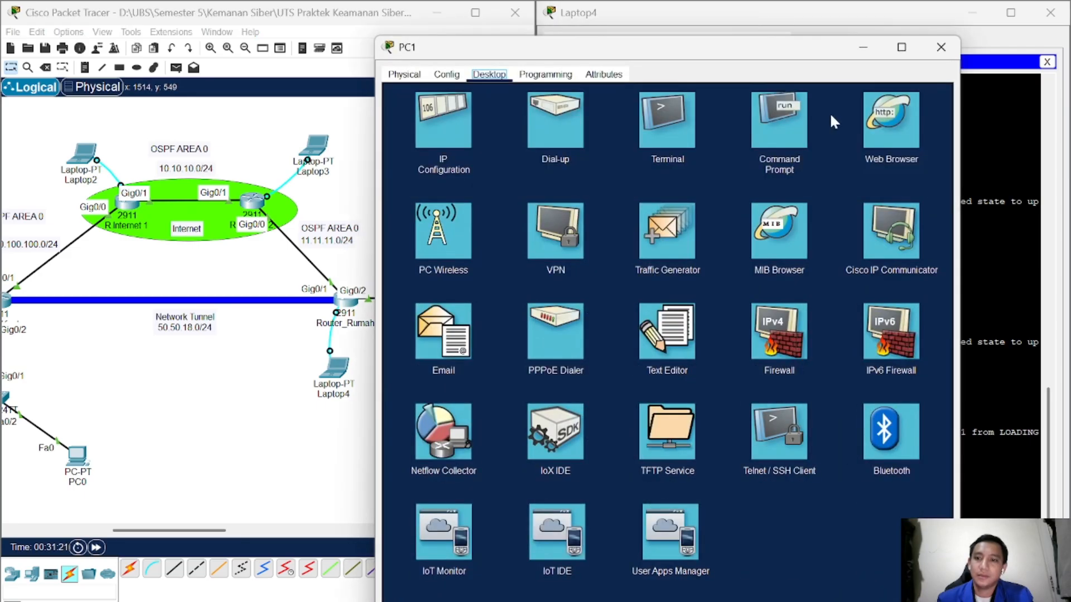
pyautogui.click(884, 120)
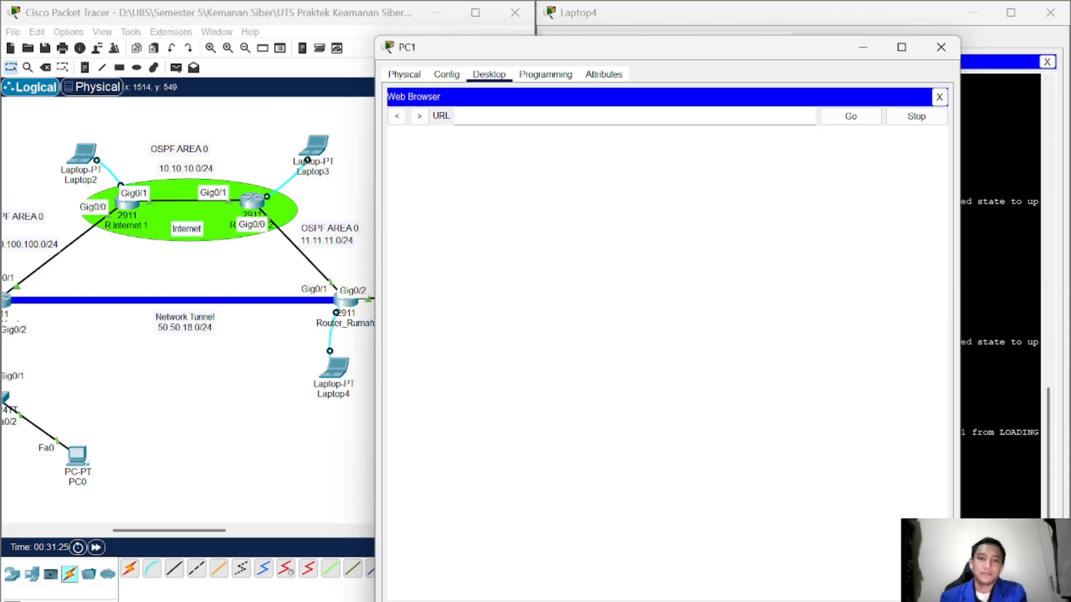
pyautogui.write('www.uts.ti4am.com')
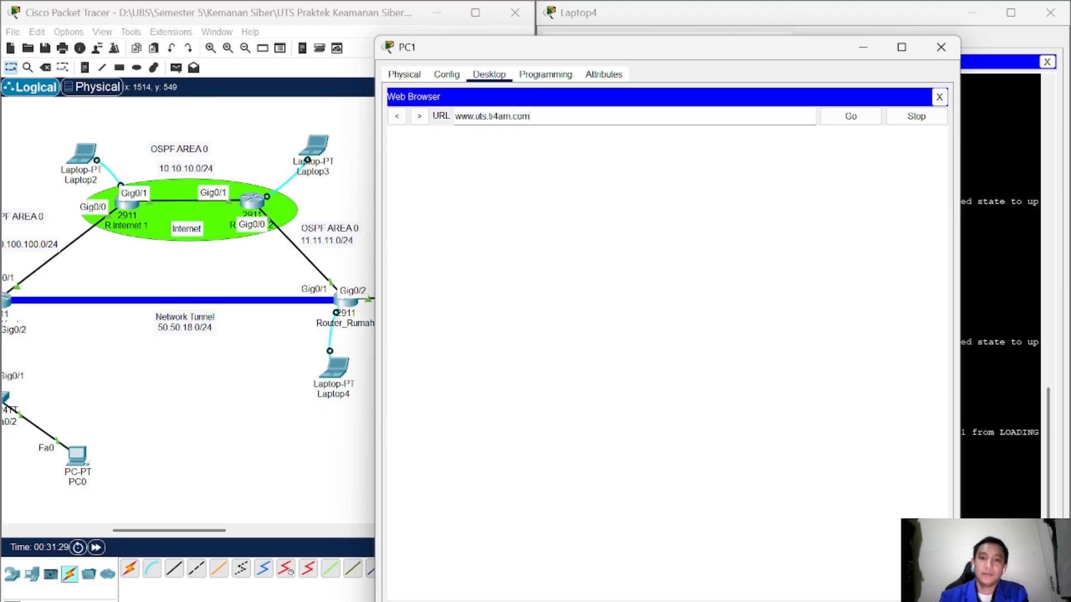
pyautogui.press('Return')
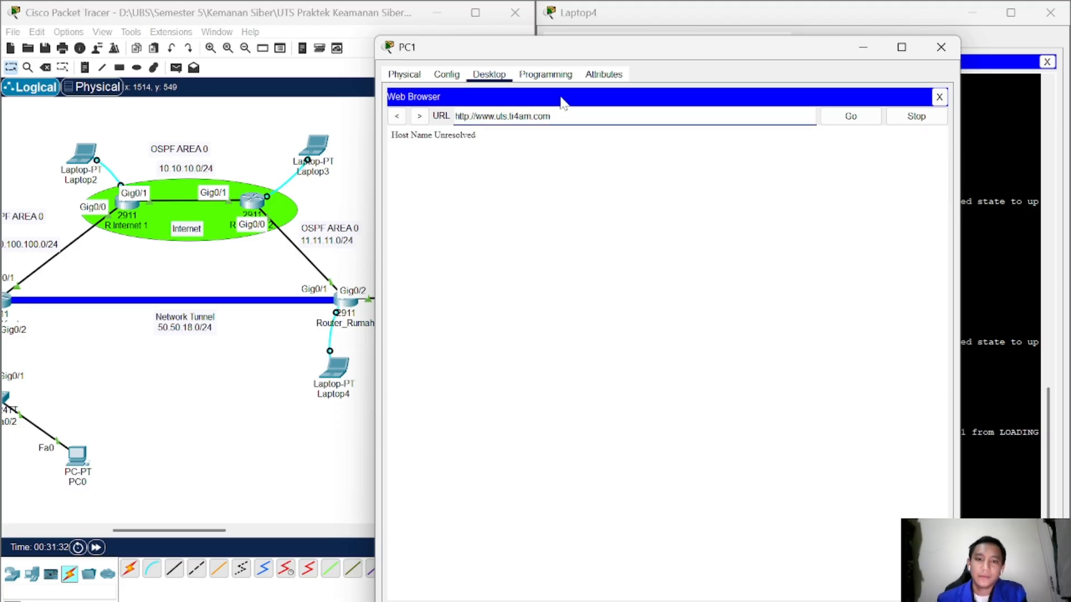
pyautogui.press('BackSpace')
pyautogui.write('5')
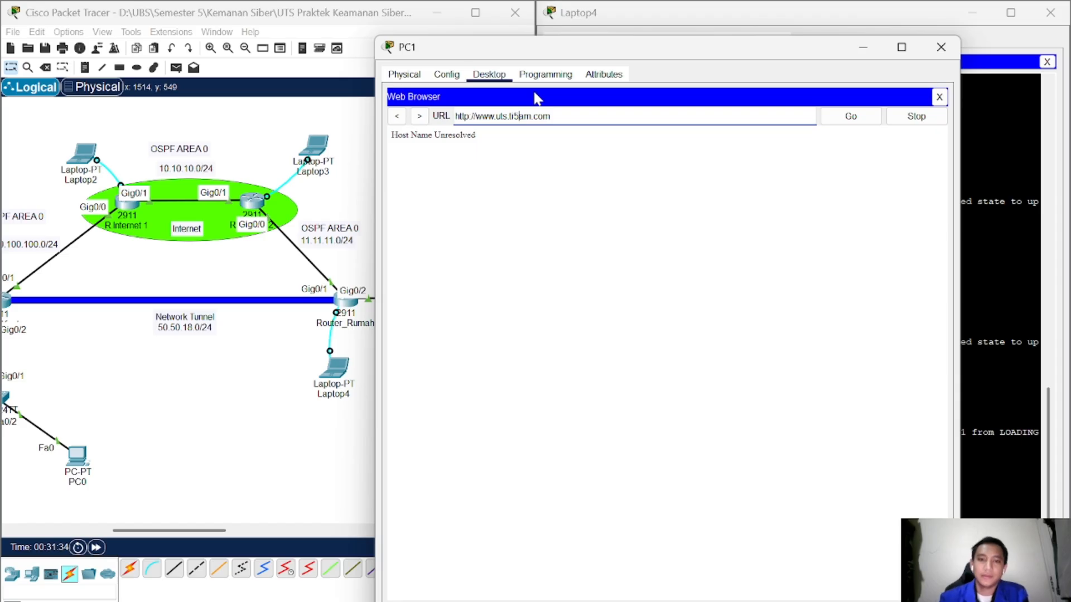
pyautogui.press('Return')
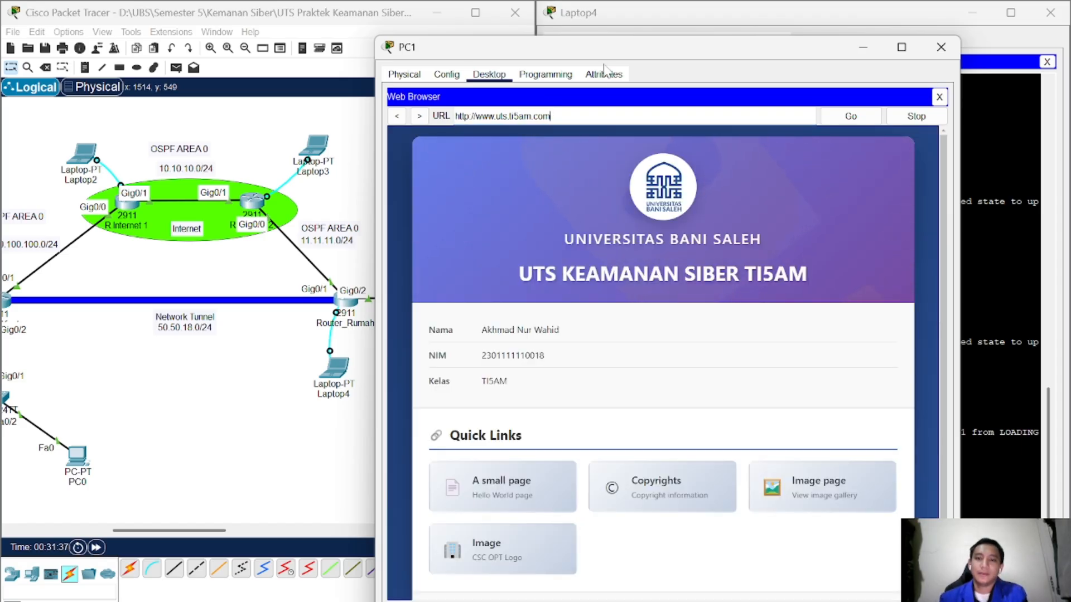
pyautogui.moveTo(613, 53); pyautogui.dragTo(728, 41)
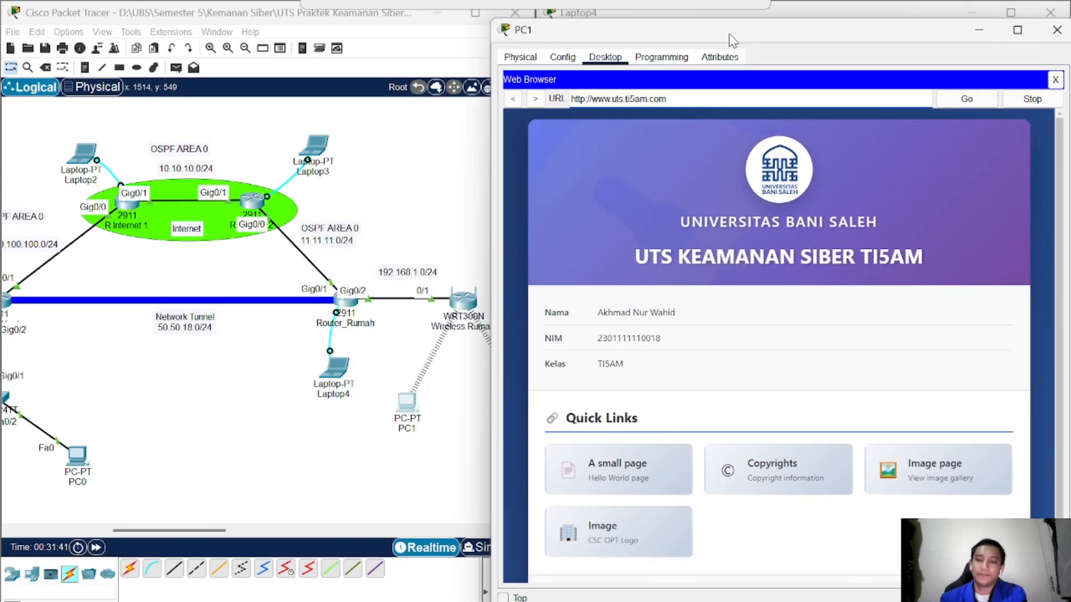
pyautogui.moveTo(215, 533); pyautogui.dragTo(180, 532)
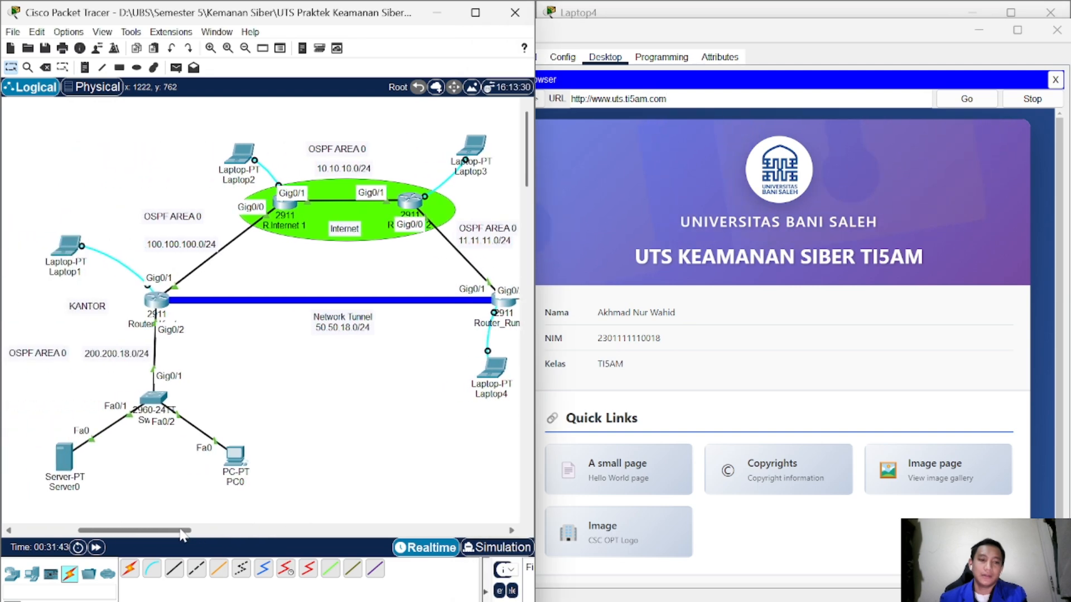
# Step: Close PC1's browser and open its Command Prompt
pyautogui.click(1055, 80)
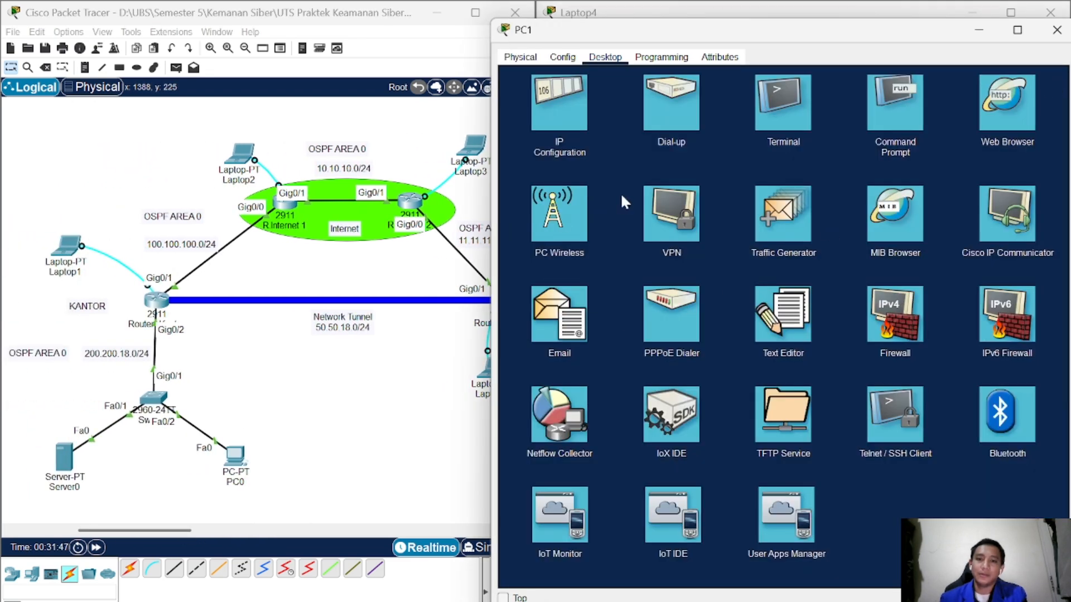
pyautogui.click(800, 109)
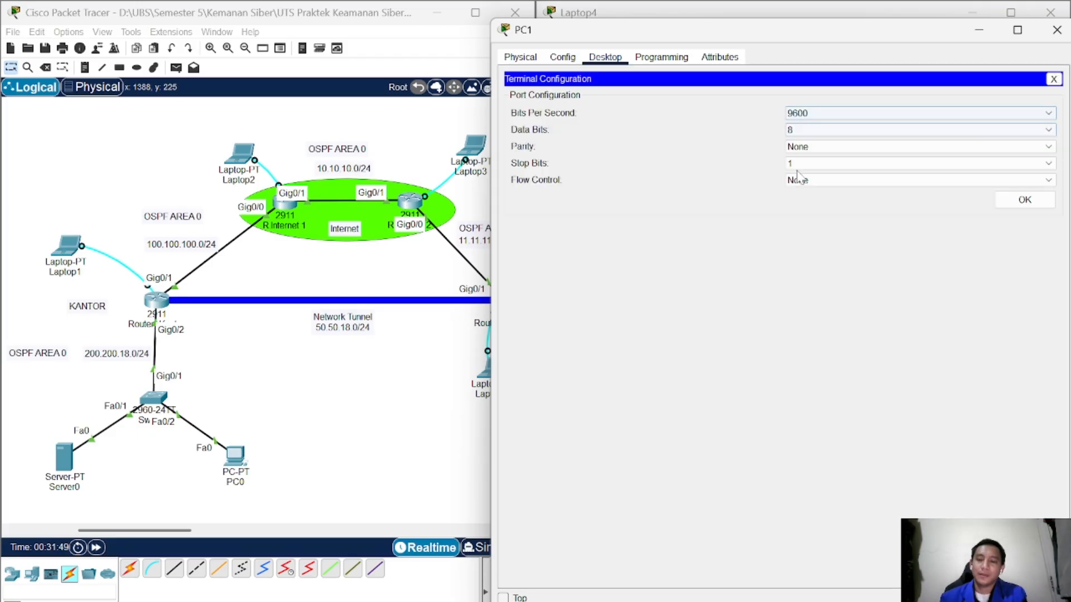
pyautogui.click(1054, 80)
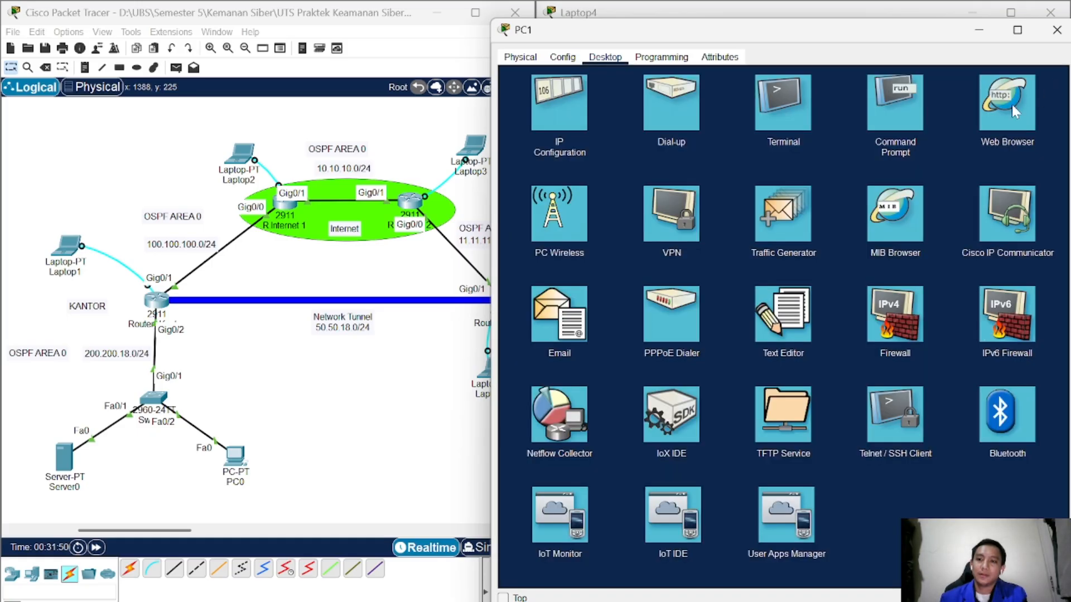
pyautogui.click(893, 106)
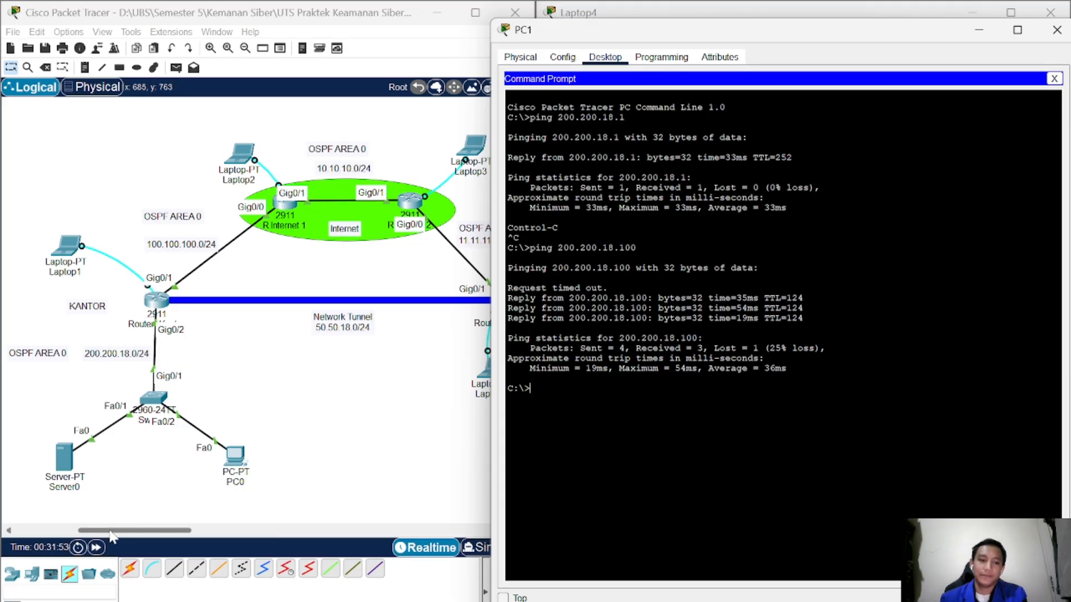
pyautogui.moveTo(112, 532); pyautogui.dragTo(143, 534)
pyautogui.click(421, 401)
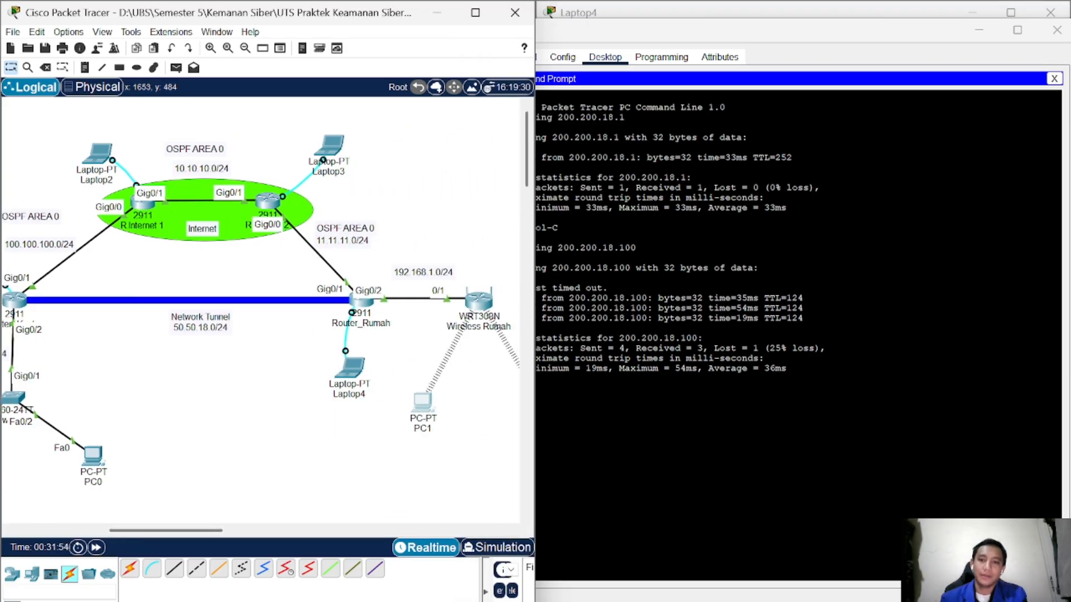
pyautogui.moveTo(728, 38); pyautogui.dragTo(756, 42)
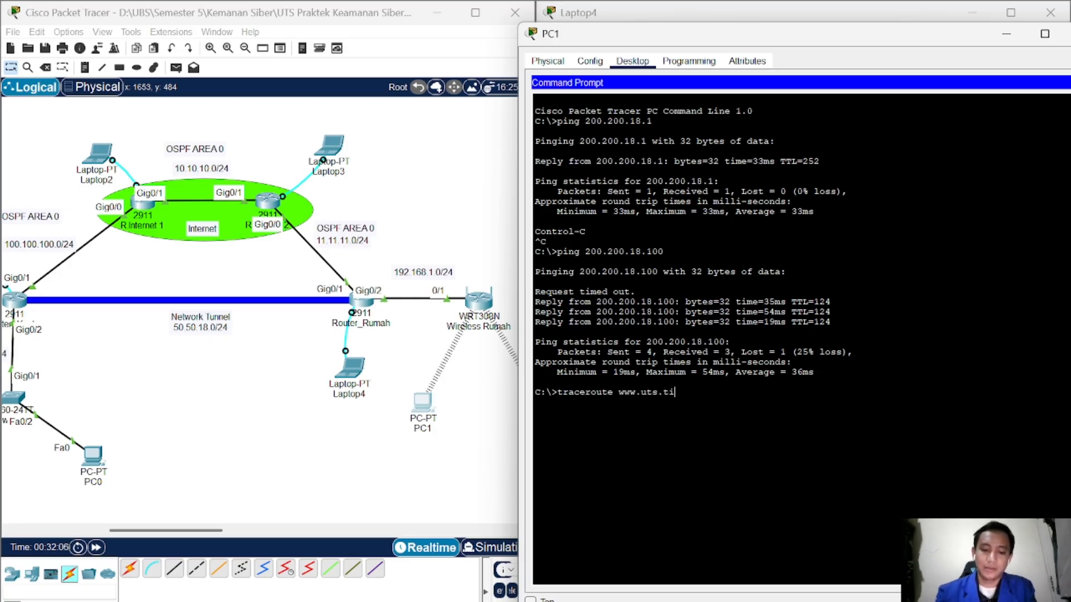
pyautogui.write('om')
pyautogui.press('Return')
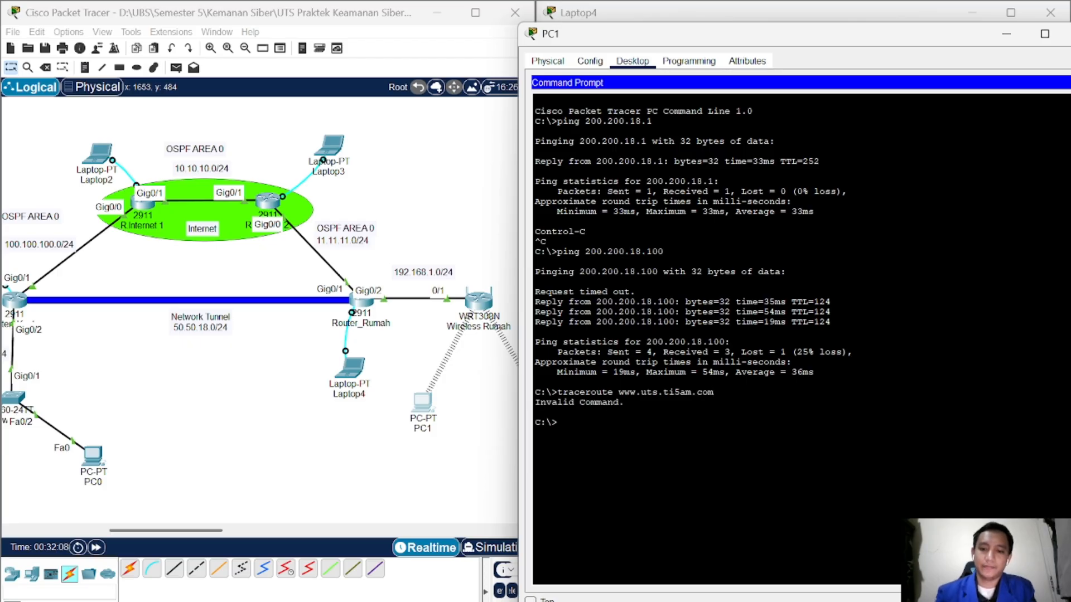
pyautogui.press('Up')
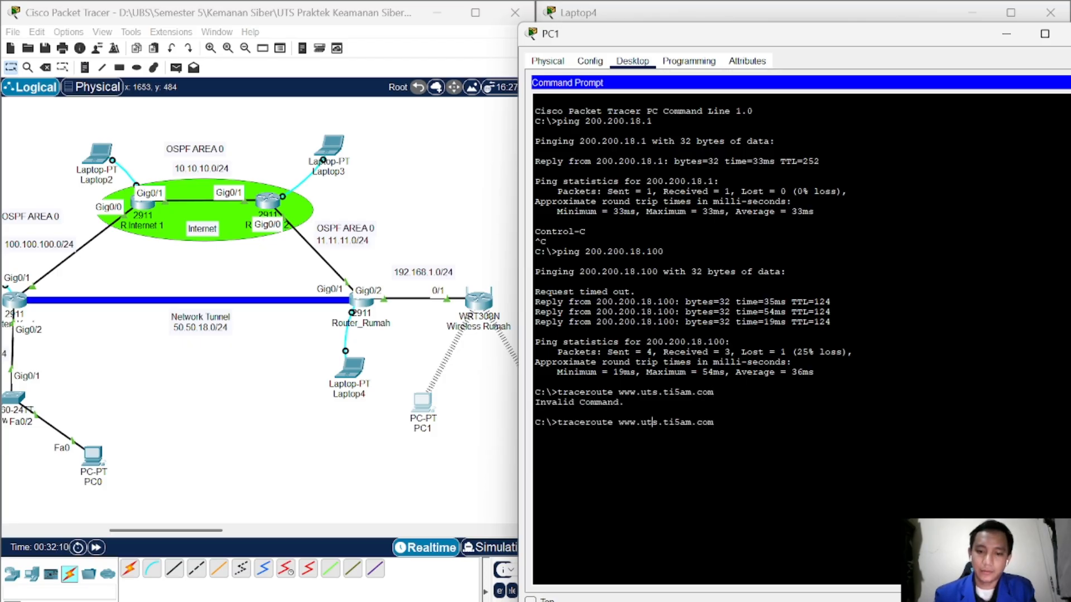
pyautogui.press('Left')
pyautogui.press('Left')
pyautogui.press('Left')
pyautogui.press('Left')
pyautogui.press('Left')
pyautogui.press('Left')
pyautogui.press('BackSpace')
pyautogui.press('BackSpace')
pyautogui.press('BackSpace')
pyautogui.press('BackSpace')
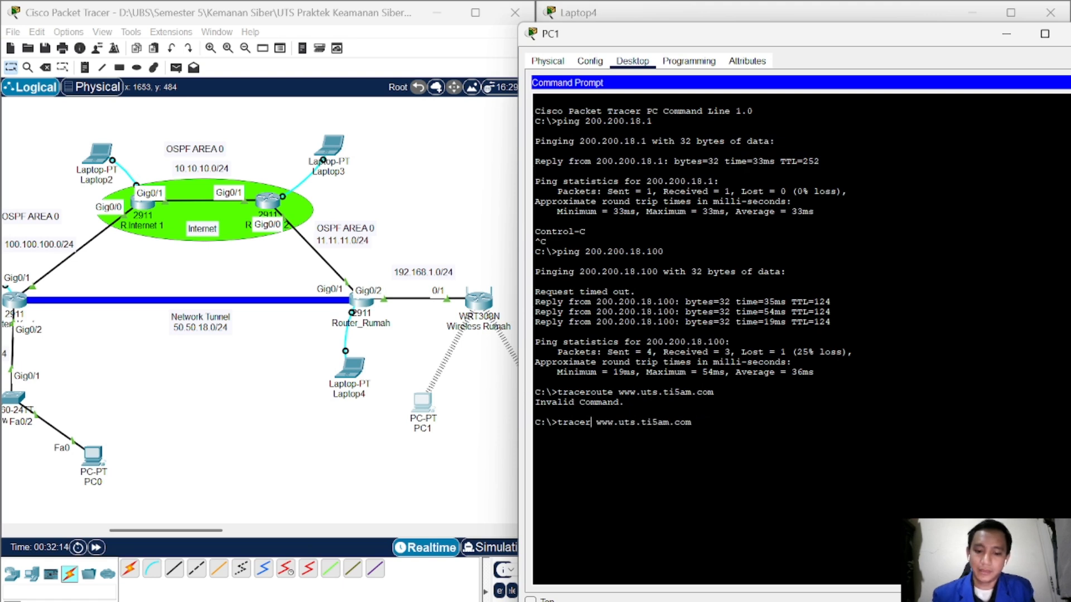
pyautogui.write('t')
pyautogui.press('Return')
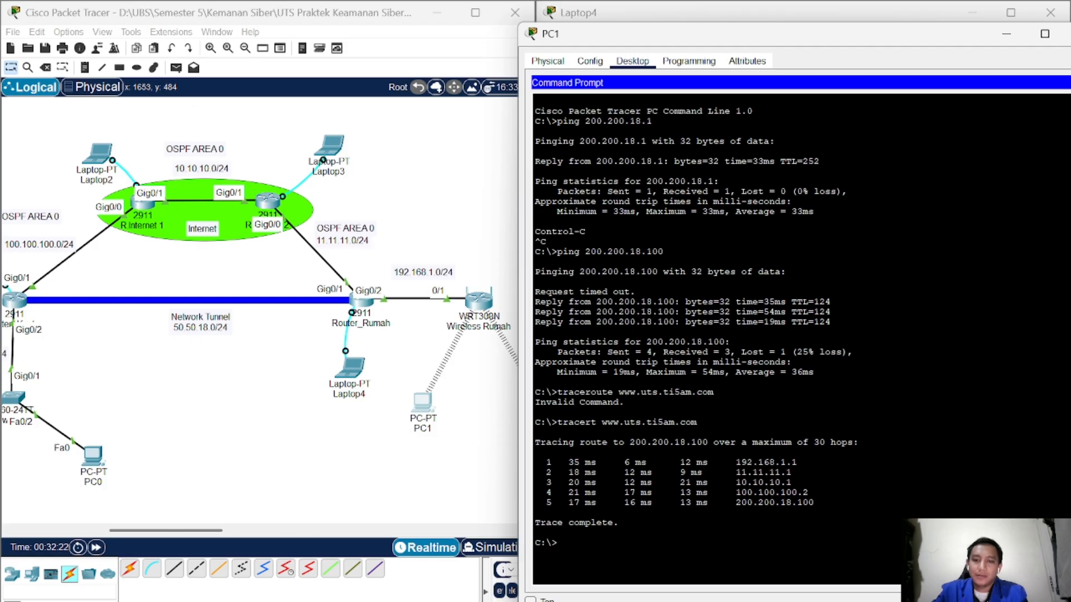
# Step: Pan to Laptop1 and Server0 beside PC1's five-hop tracert output, then restore PC1's window
pyautogui.moveTo(751, 42); pyautogui.dragTo(767, 26)
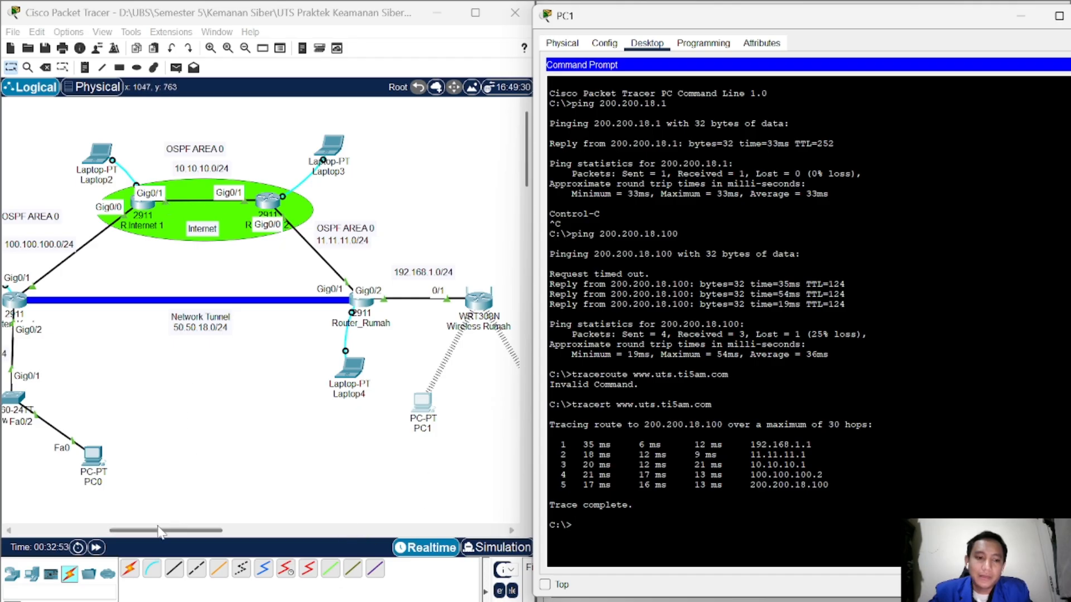
pyautogui.moveTo(158, 530); pyautogui.dragTo(137, 534)
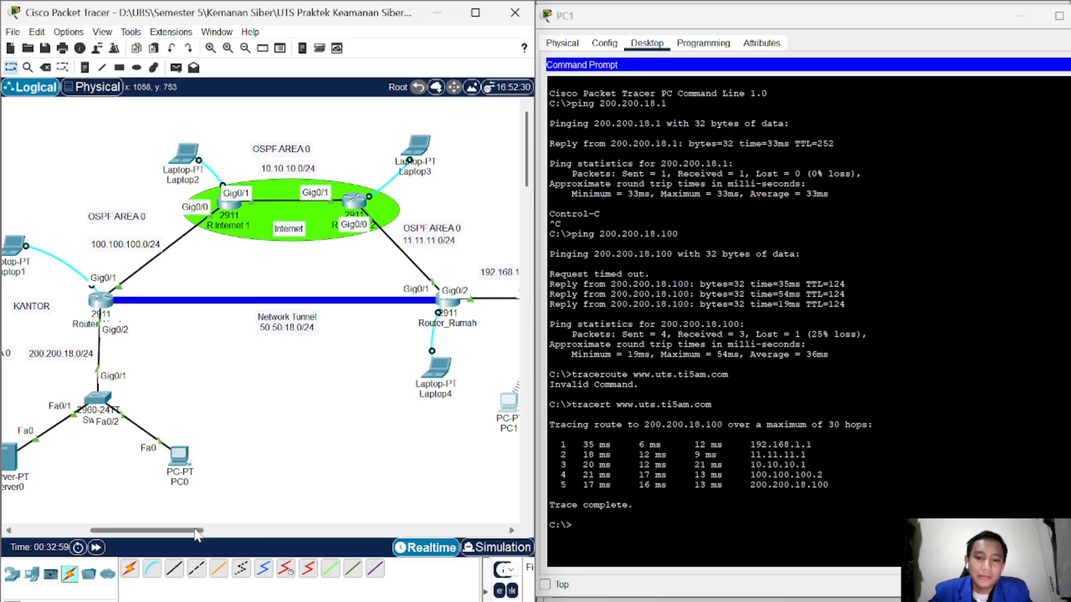
pyautogui.moveTo(197, 531); pyautogui.dragTo(187, 531)
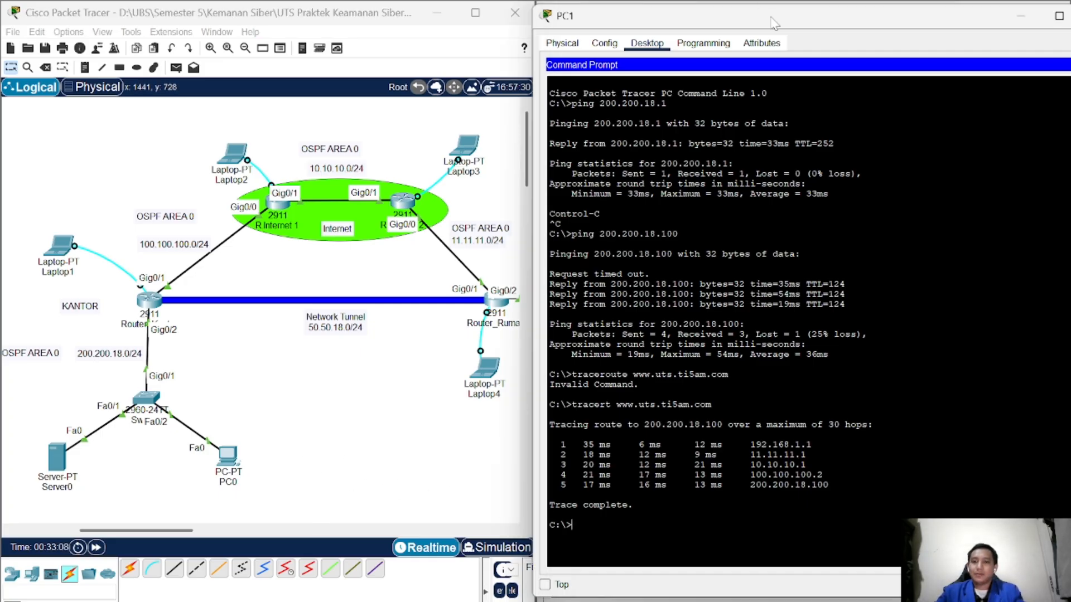
pyautogui.moveTo(773, 22); pyautogui.dragTo(693, 28)
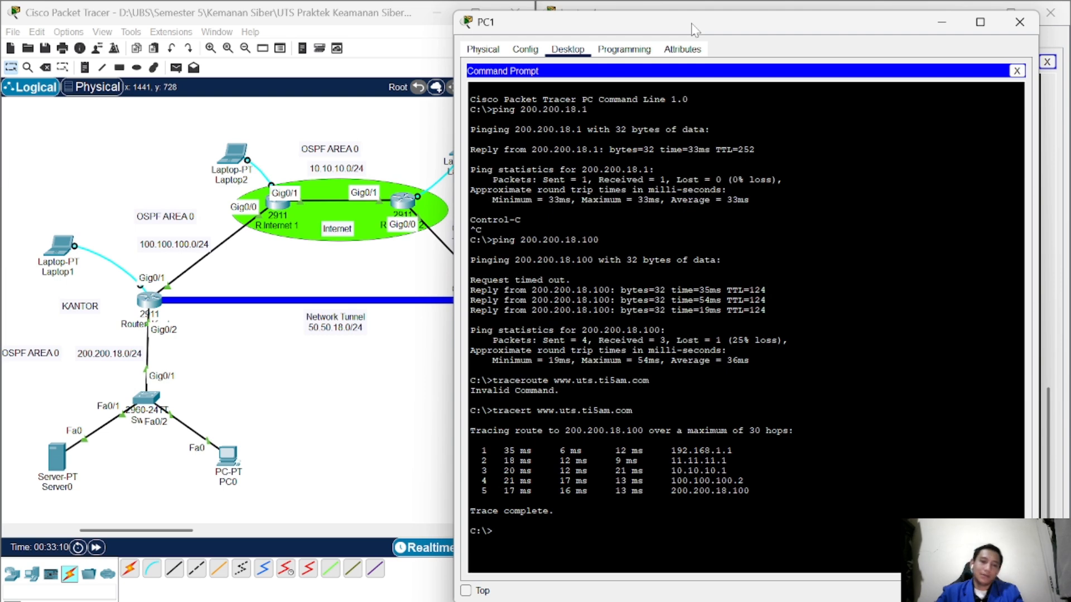
# Step: Close the PC1 and Laptop4 device windows
pyautogui.click(1019, 23)
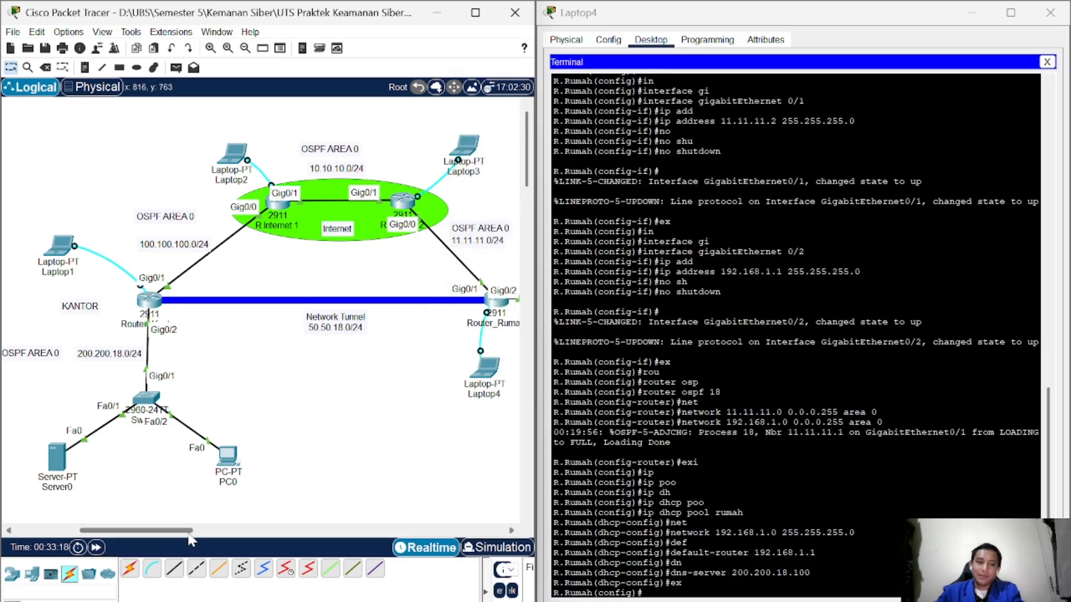
pyautogui.moveTo(193, 531); pyautogui.dragTo(210, 530)
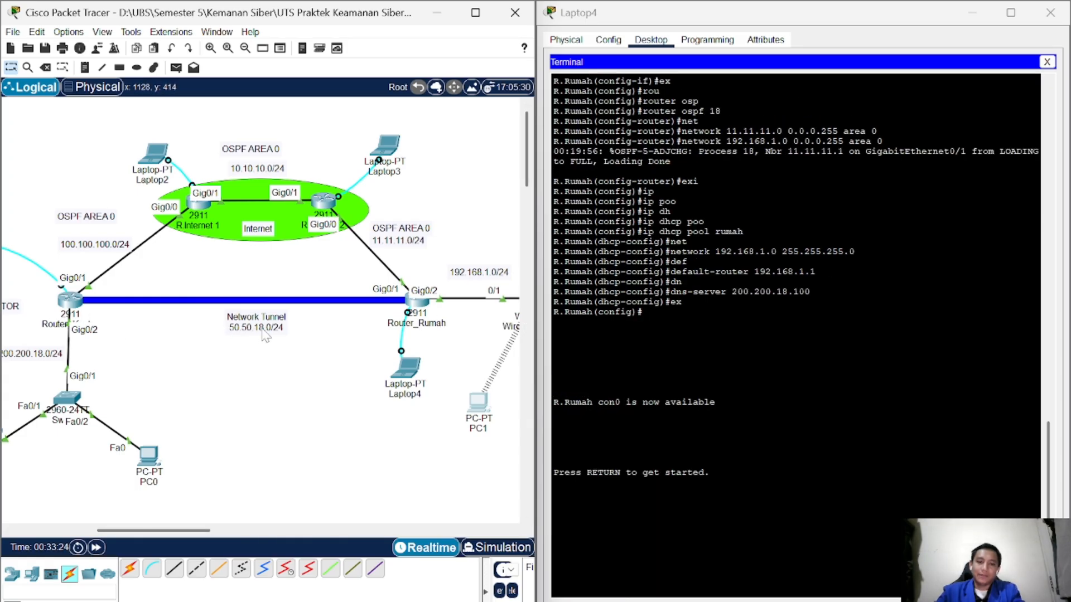
pyautogui.click(1050, 12)
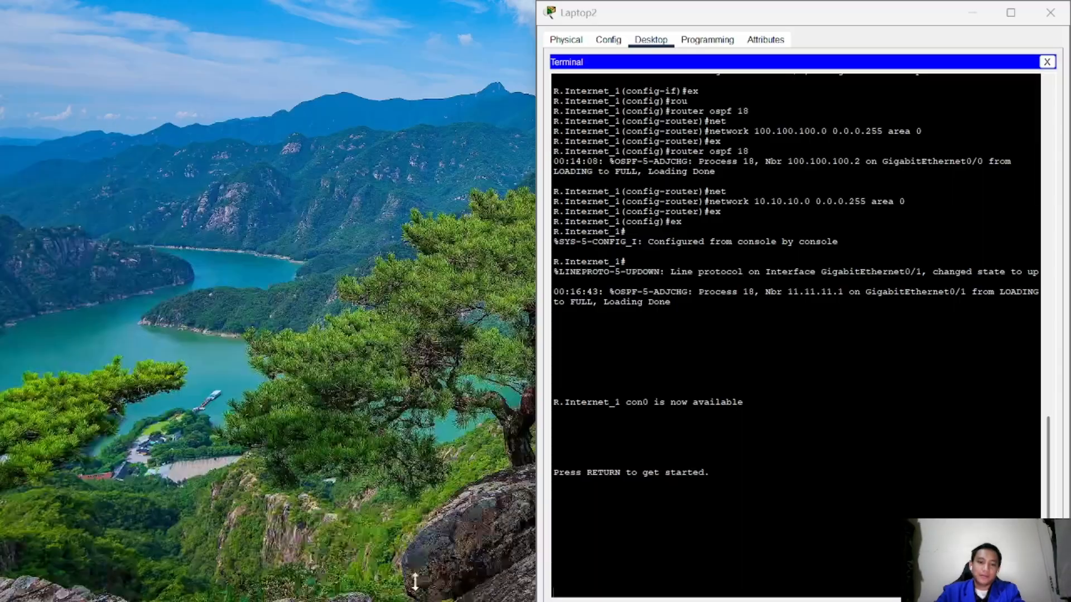
# Step: Open Laptop1's device window to show its desktop applications
pyautogui.click(410, 557)
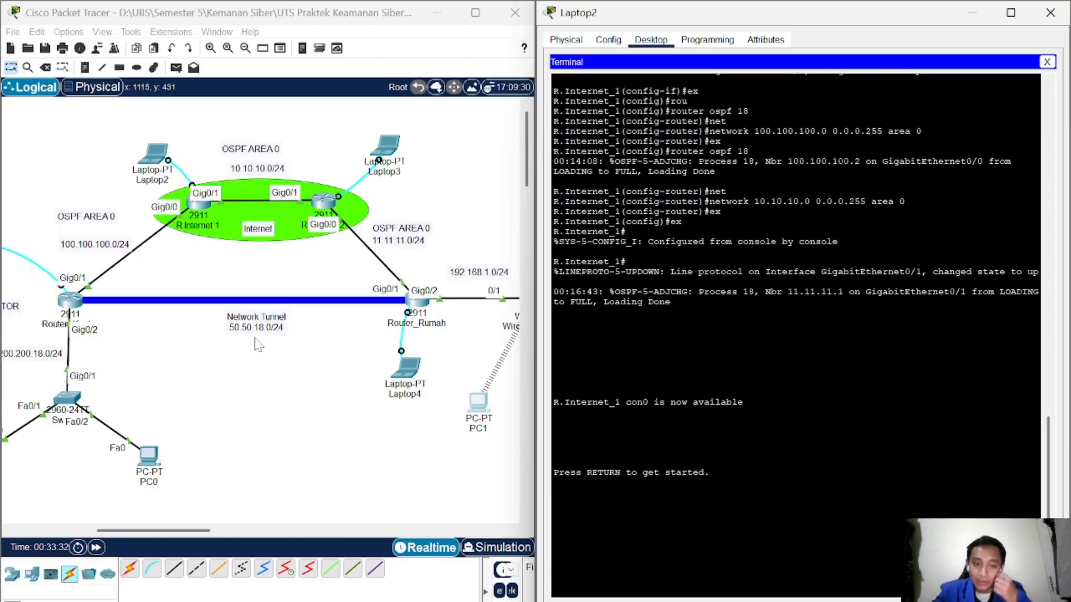
pyautogui.moveTo(186, 531); pyautogui.dragTo(159, 535)
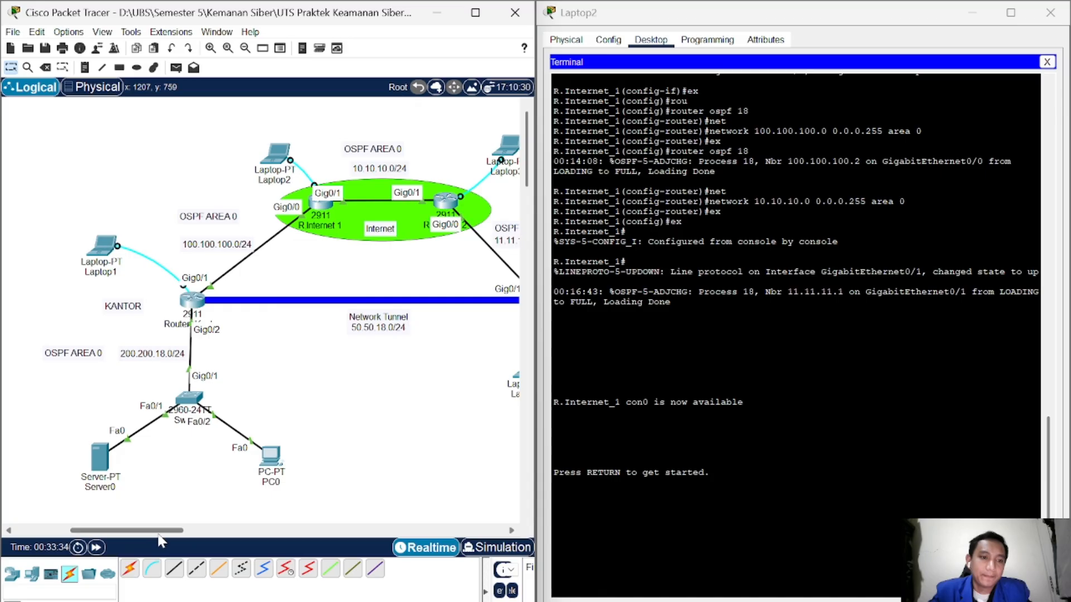
pyautogui.click(103, 251)
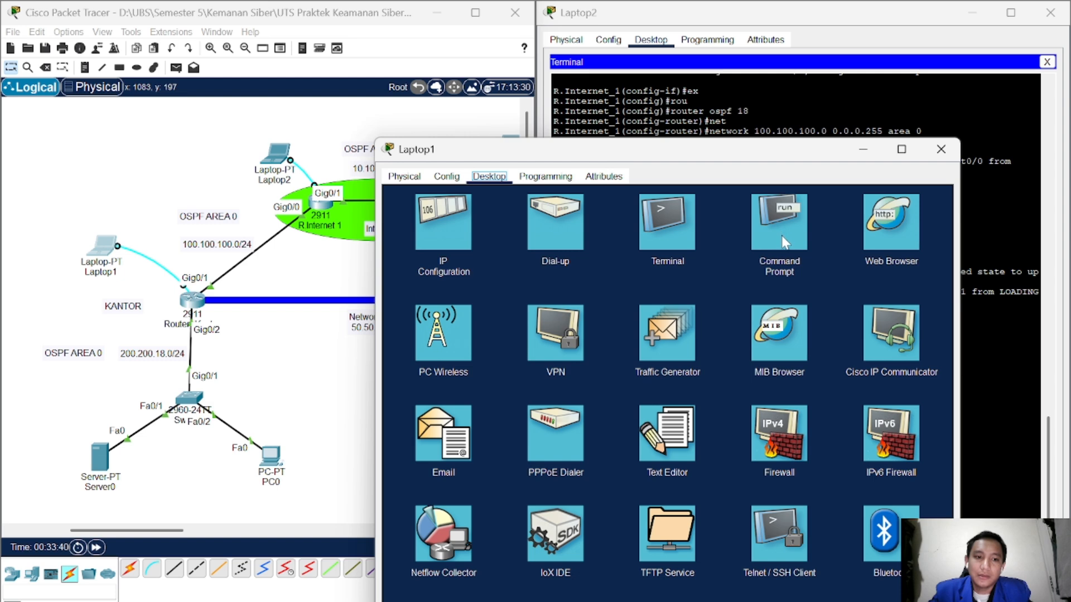
# Step: Open Laptop1's Terminal with default settings and place it on the right half
pyautogui.click(678, 223)
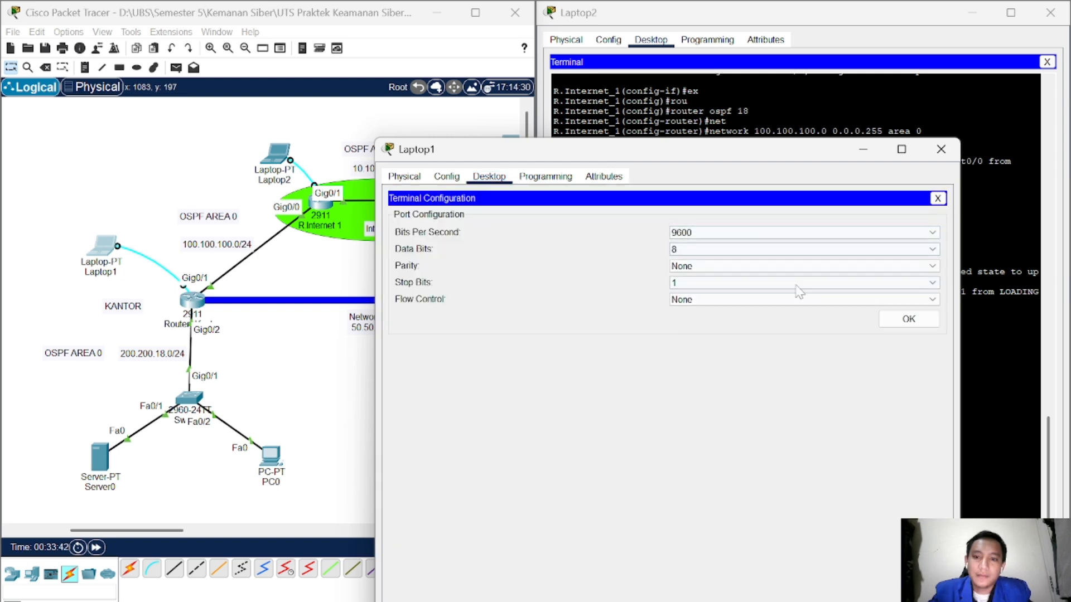
pyautogui.moveTo(740, 159); pyautogui.dragTo(737, 72)
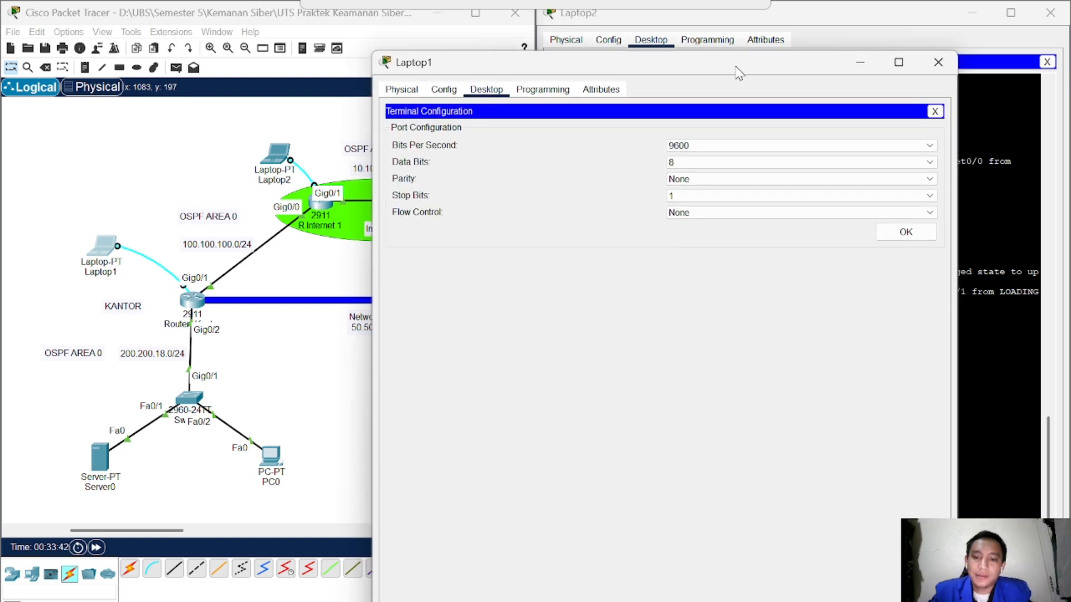
pyautogui.click(905, 232)
pyautogui.moveTo(582, 70); pyautogui.dragTo(1063, 200)
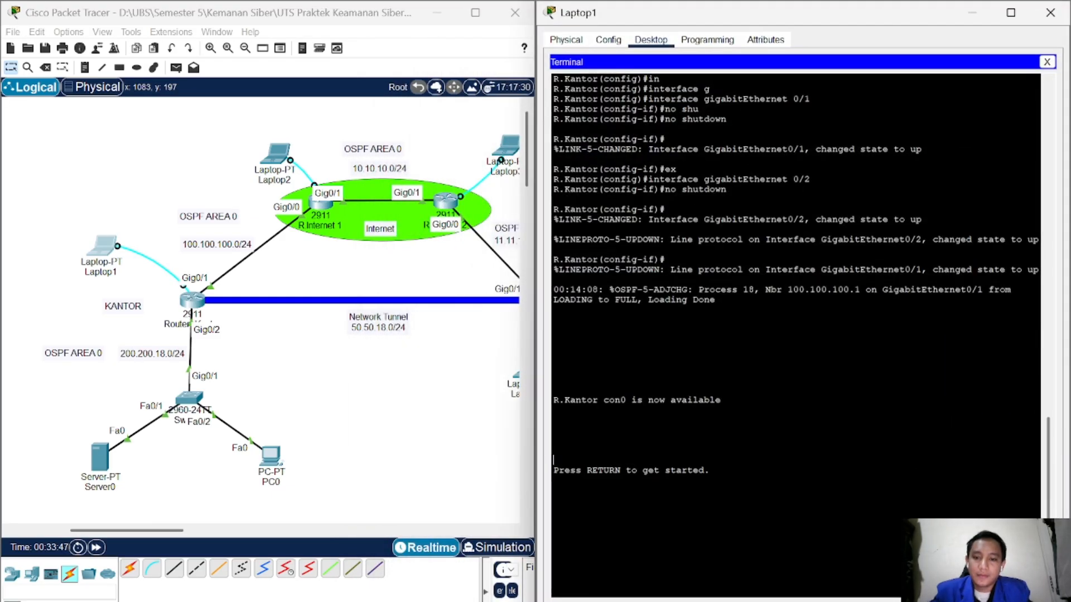
# Step: On R.Kantor, enter privileged and global configuration modes and create interface Tunnel0
pyautogui.press('Return')
pyautogui.write('en')
pyautogui.press('Return')
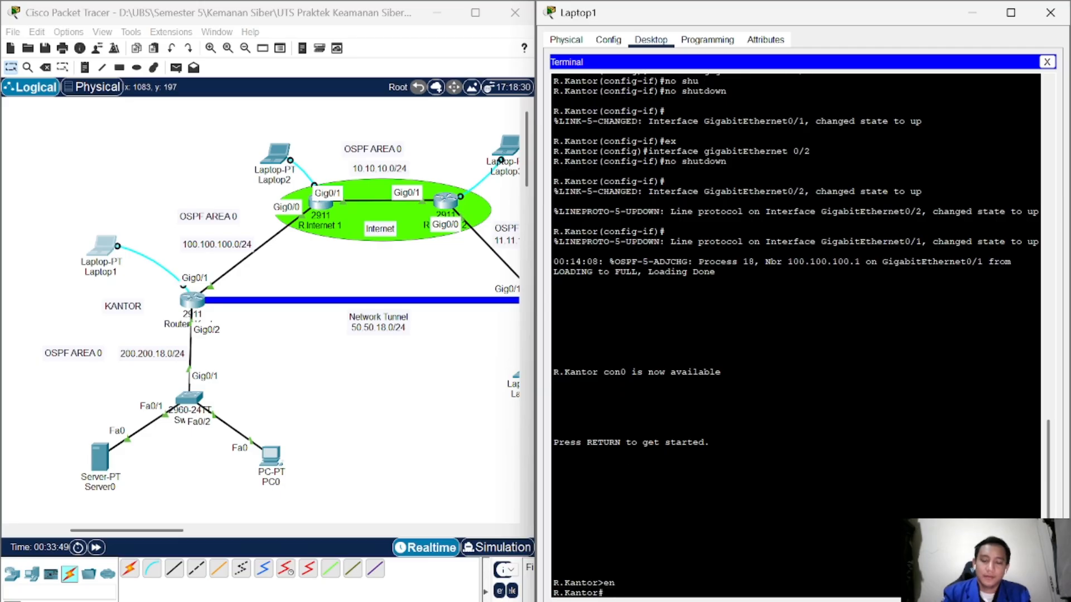
pyautogui.write('conf')
pyautogui.press('Return')
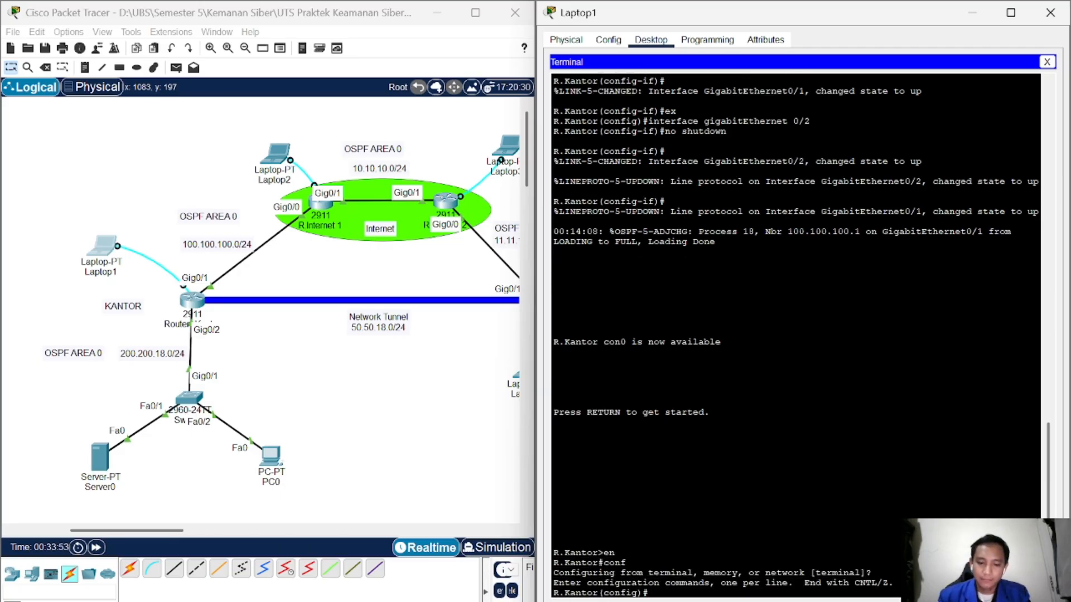
pyautogui.write('in')
pyautogui.press('Tab')
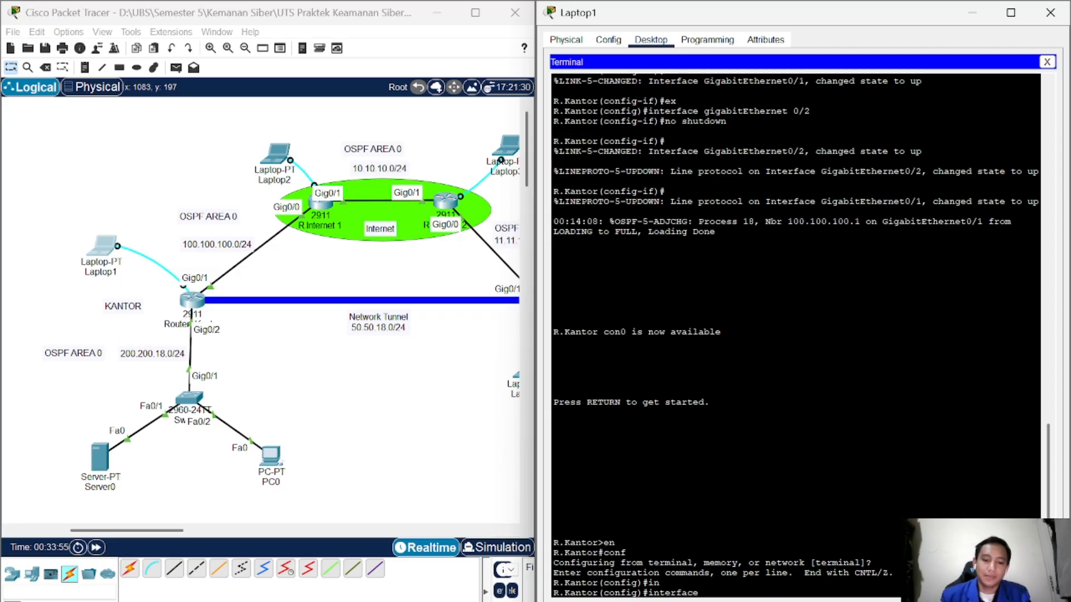
pyautogui.write('tunn')
pyautogui.press('Tab')
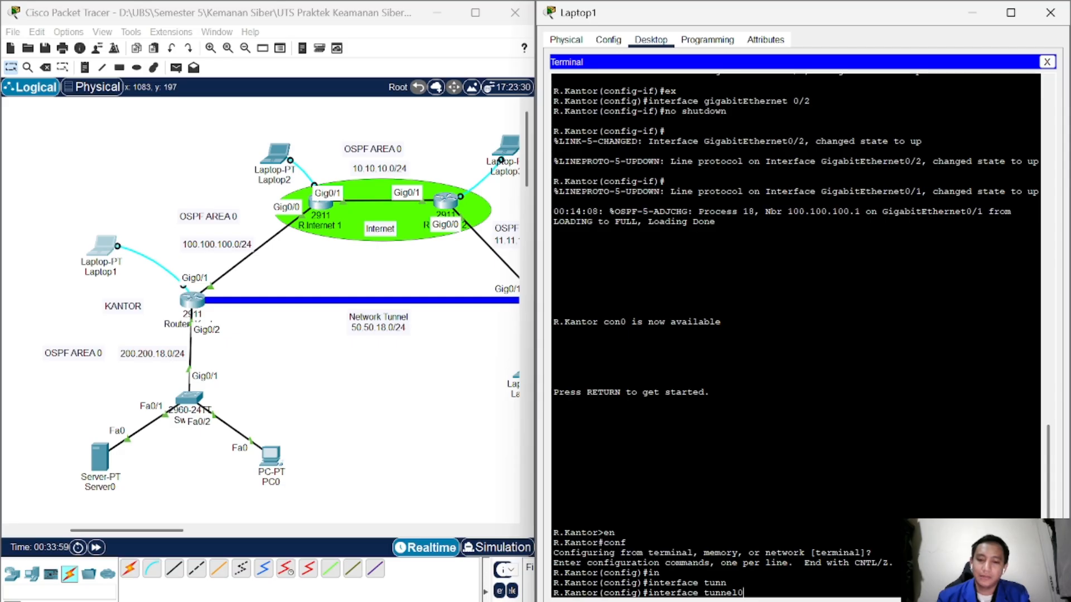
pyautogui.press('Return')
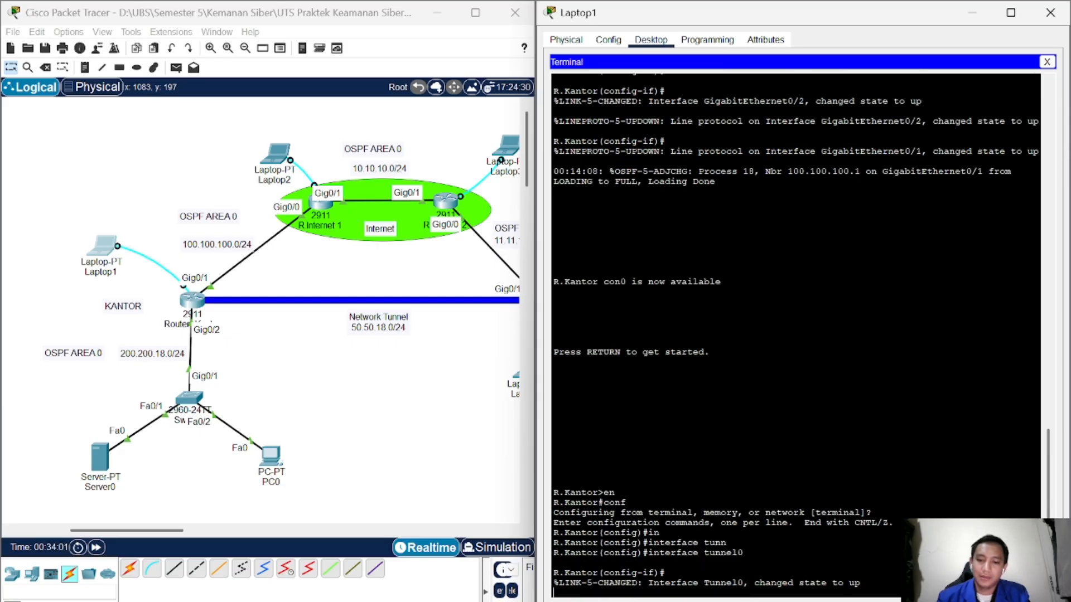
pyautogui.press('Return')
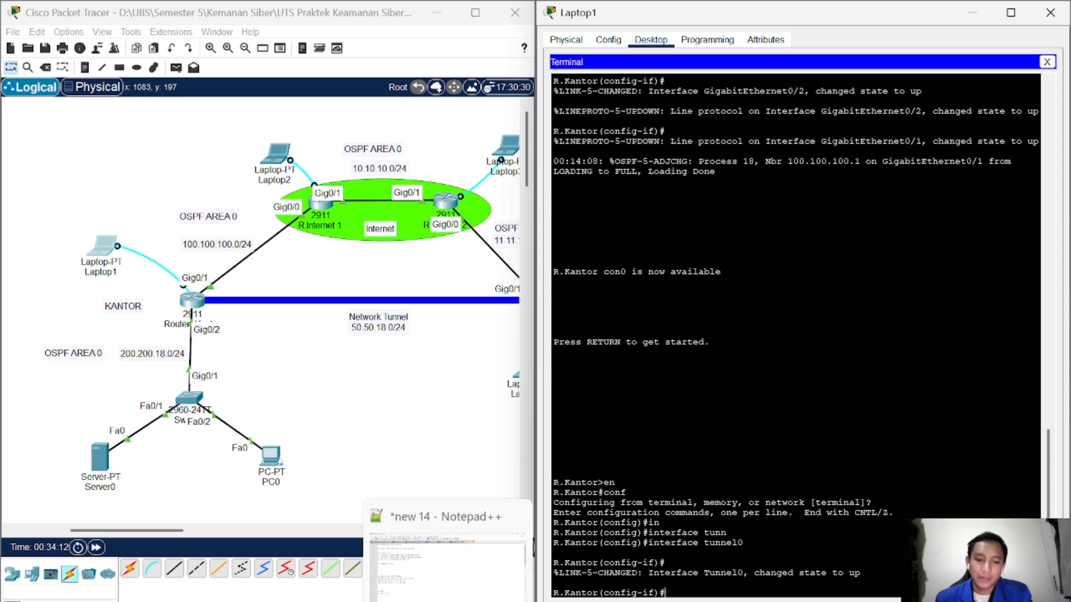
# Step: Review the interface Tunnel0 settings in Notepad++'s new 1 document, then return to Packet Tracer
pyautogui.click(448, 601)
pyautogui.scroll(-2, 542, 321)
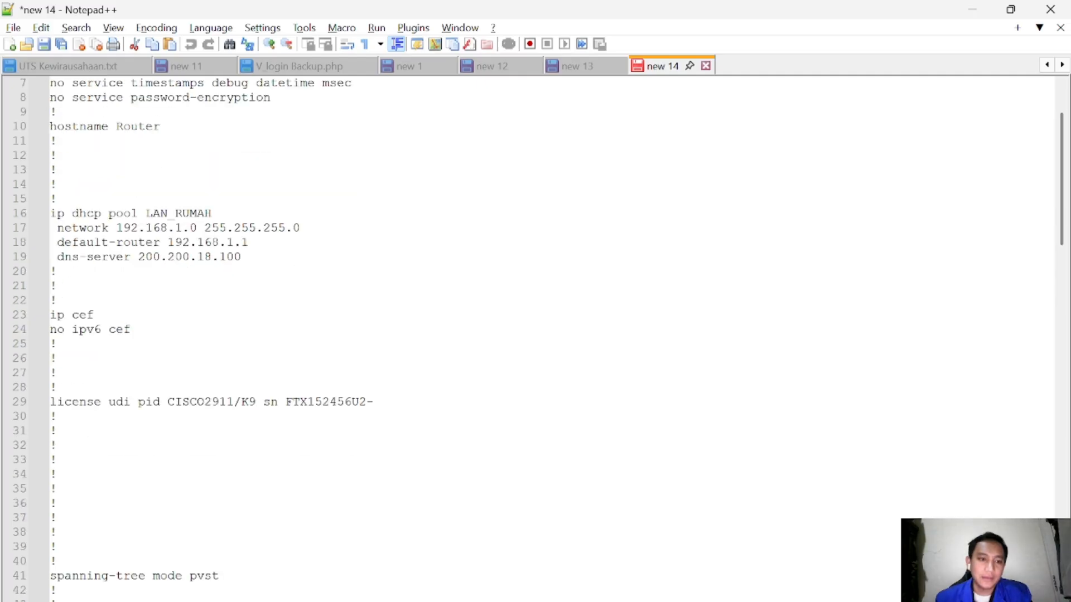
pyautogui.scroll(2, 542, 322)
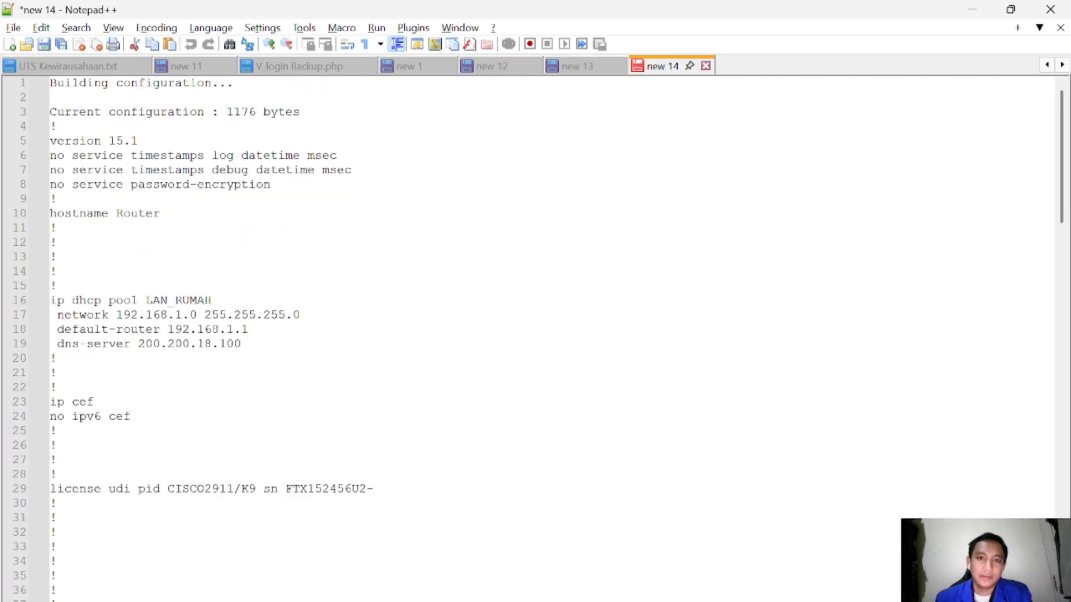
pyautogui.click(413, 66)
pyautogui.scroll(-8, 535, 335)
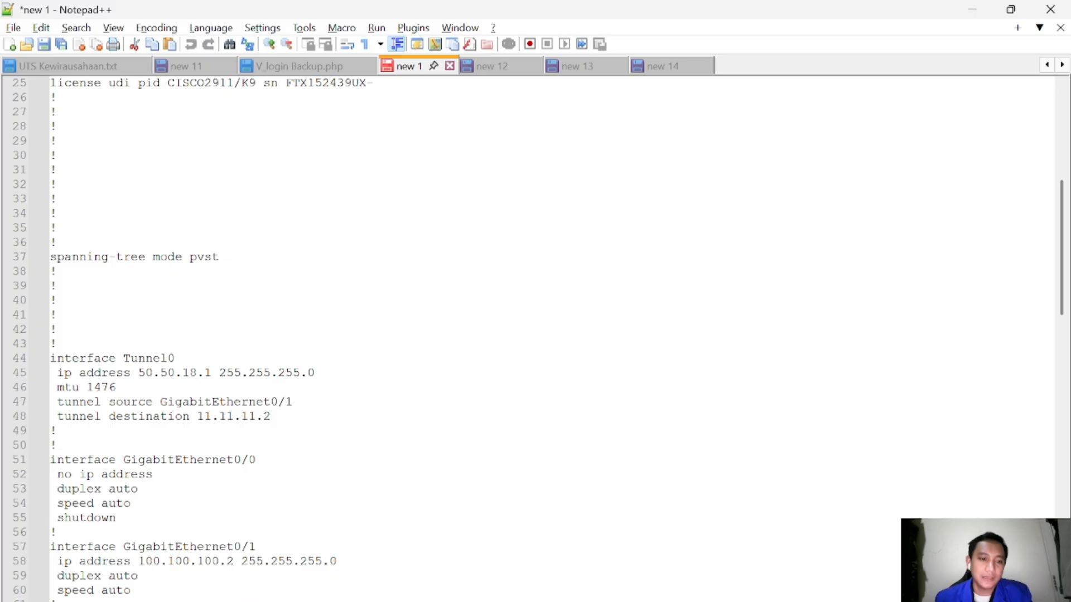
pyautogui.hotkey('alt', 'Tab')
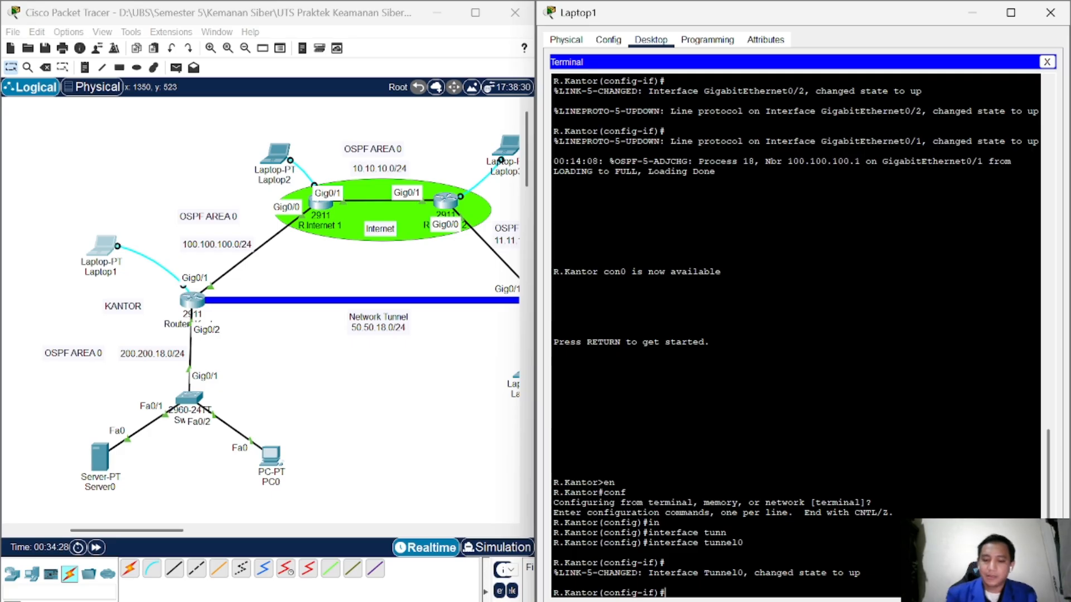
# Step: Assign 50.50.18.1 255.255.255.0 to R.Kantor's Tunnel0, checking it against the saved config
pyautogui.write('ip add')
pyautogui.press('Tab')
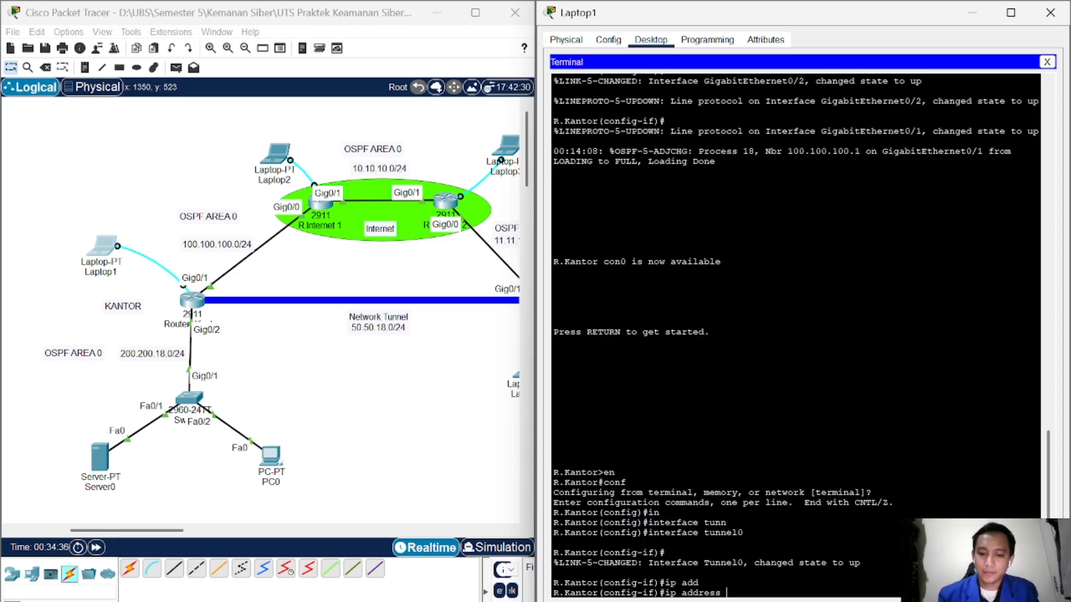
pyautogui.write('50.50.5')
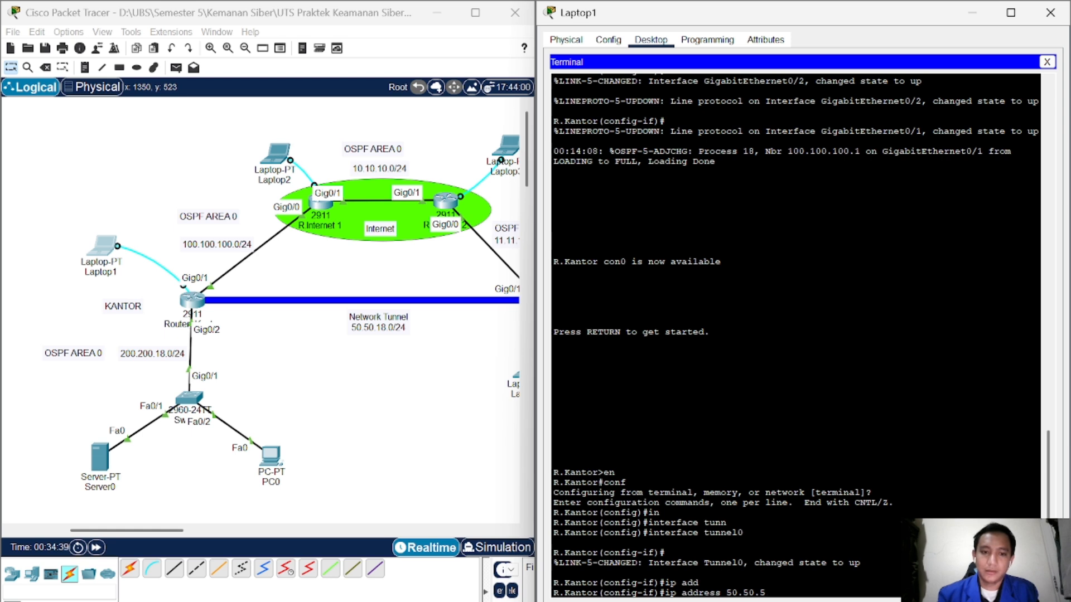
pyautogui.press('BackSpace')
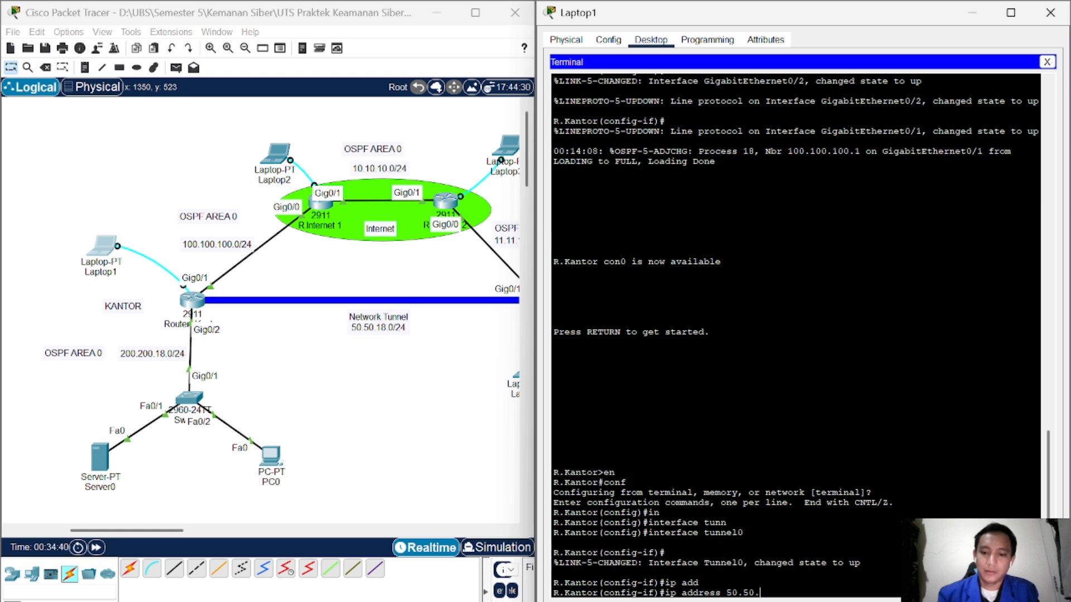
pyautogui.write('18.1 255.25')
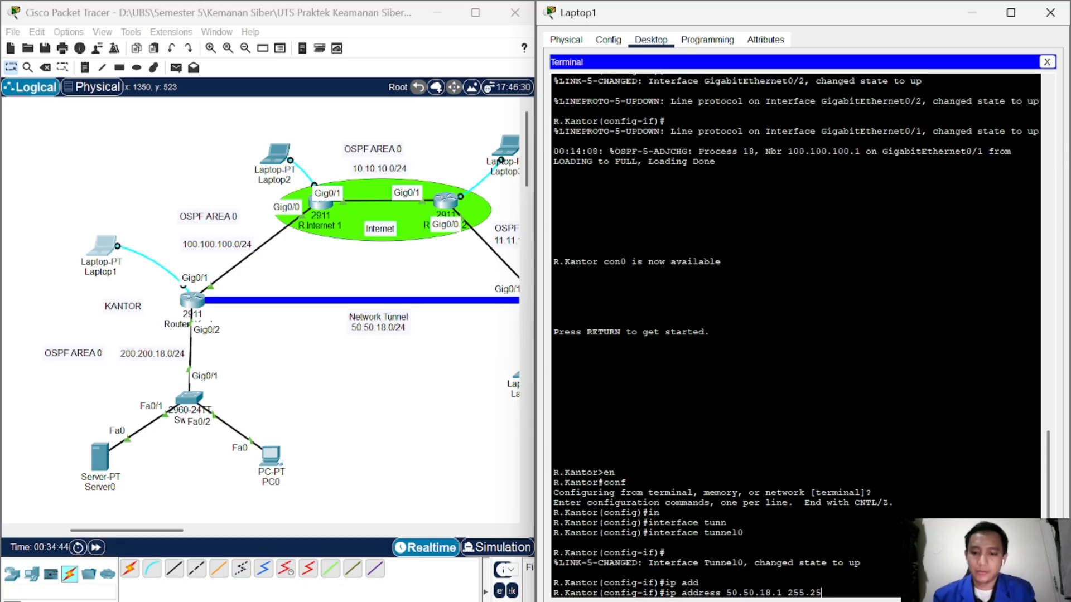
pyautogui.write('5.255.')
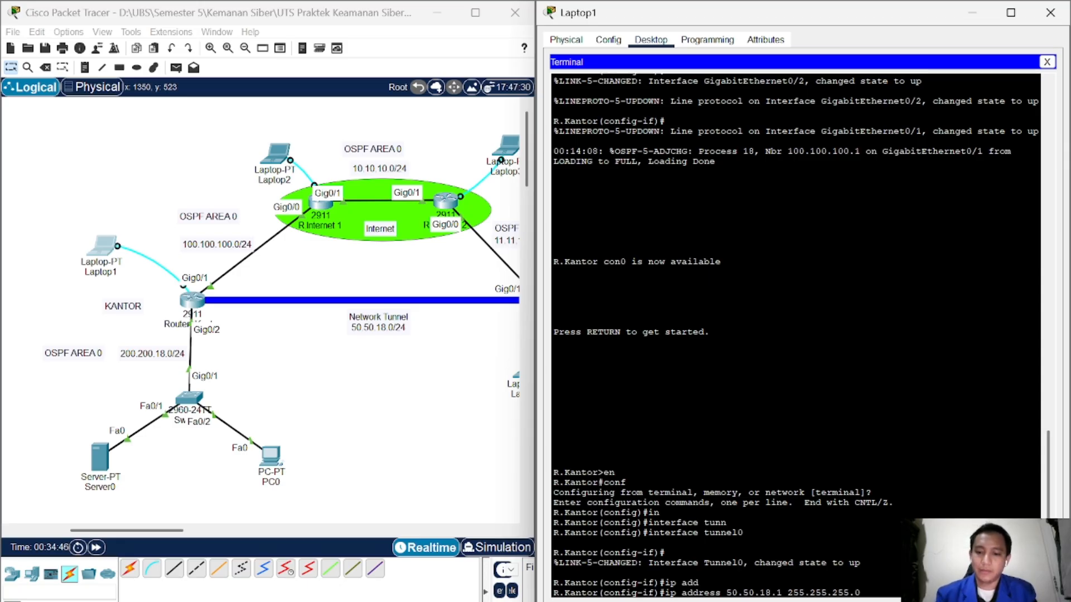
pyautogui.write('0')
pyautogui.press('Return')
pyautogui.hotkey('alt', 'Tab')
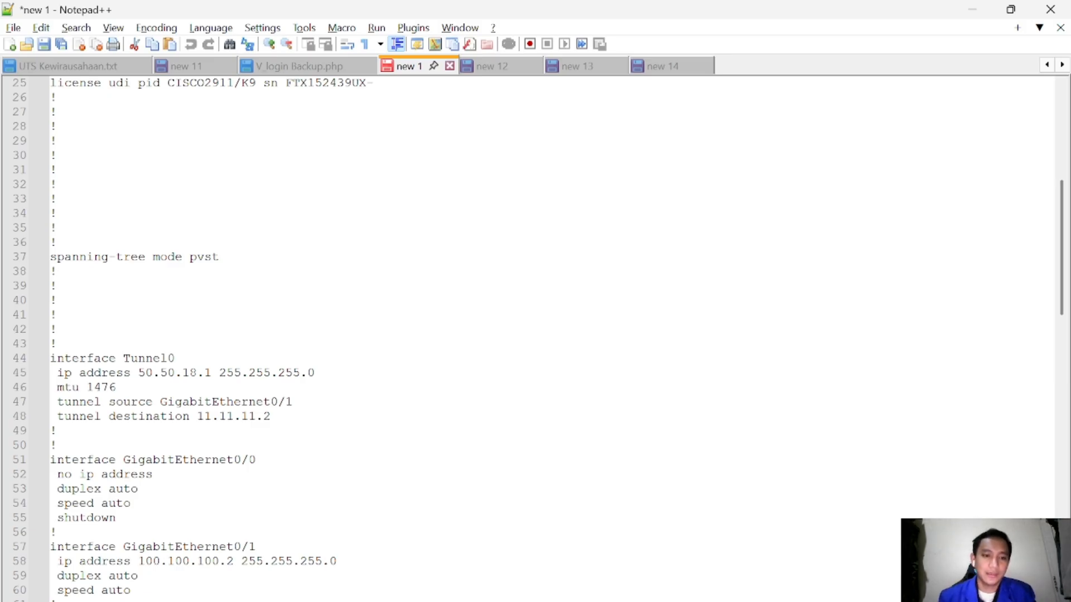
pyautogui.hotkey('alt', 'Tab')
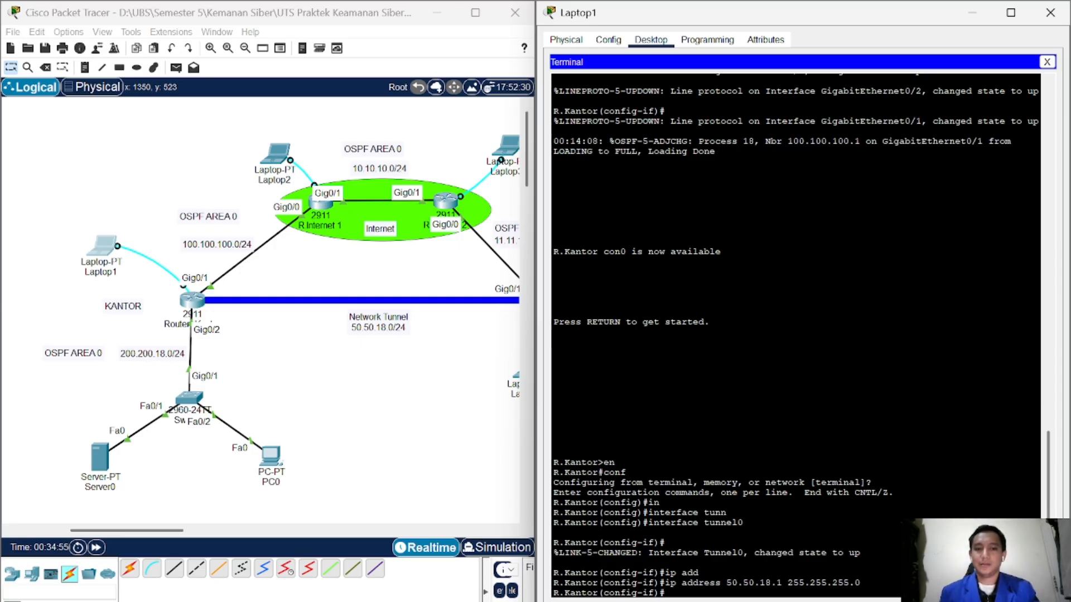
# Step: Set R.Kantor's Tunnel0 source to GigabitEthernet 0/1, consulting the reference config
pyautogui.hotkey('alt', 'Tab')
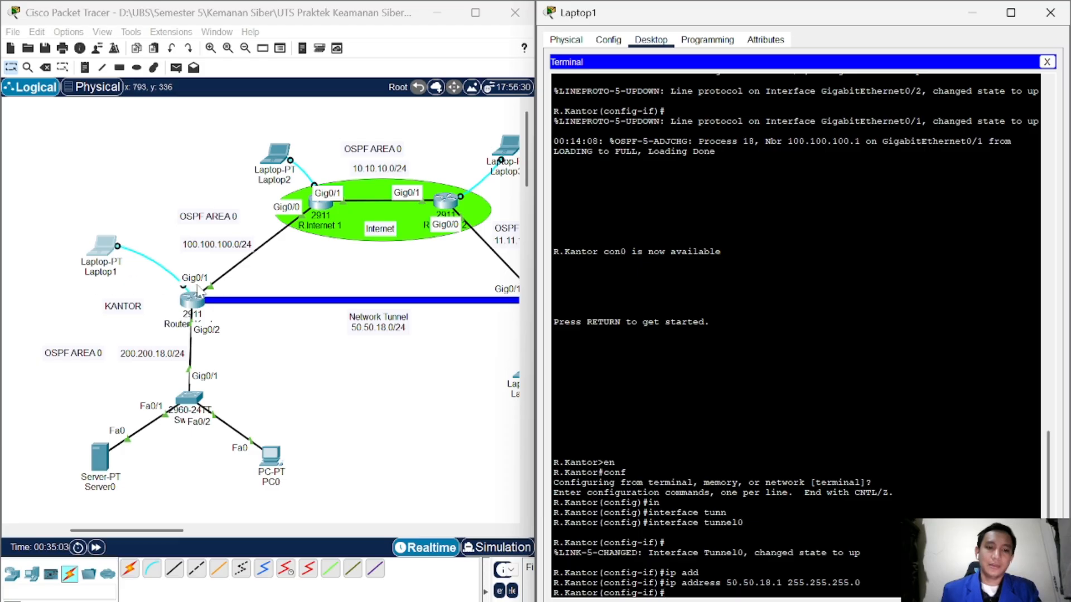
pyautogui.hotkey('alt', 'Tab')
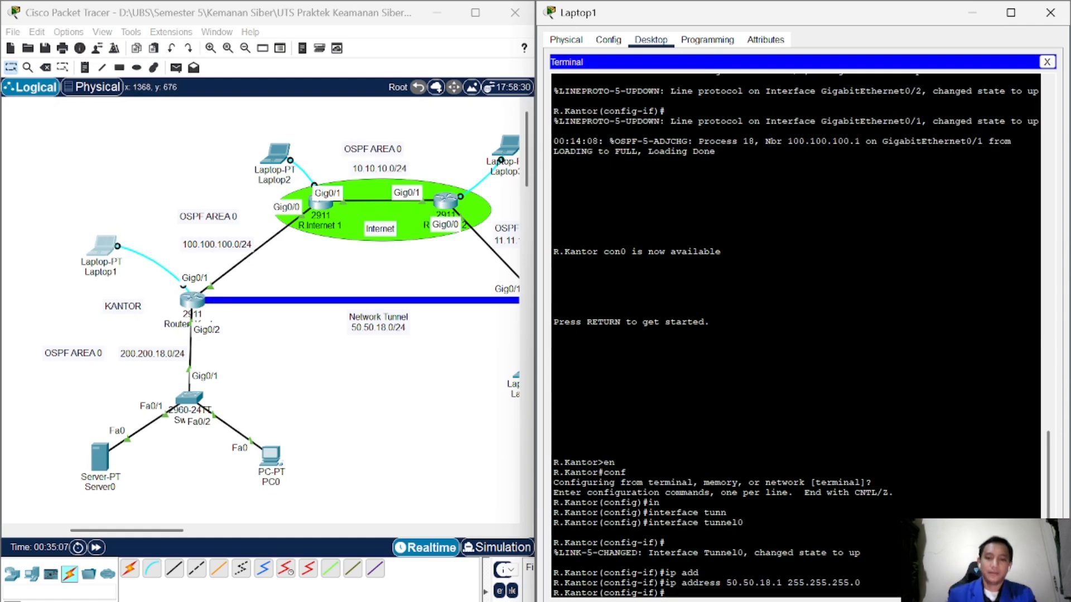
pyautogui.write('dest')
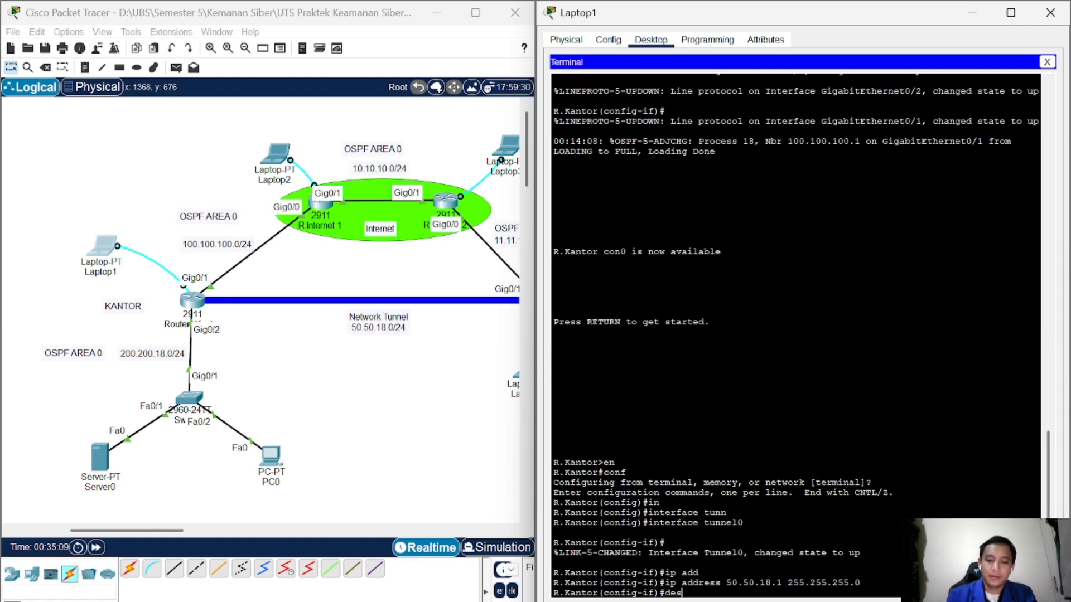
pyautogui.press('Tab')
pyautogui.press('BackSpace')
pyautogui.write('tin')
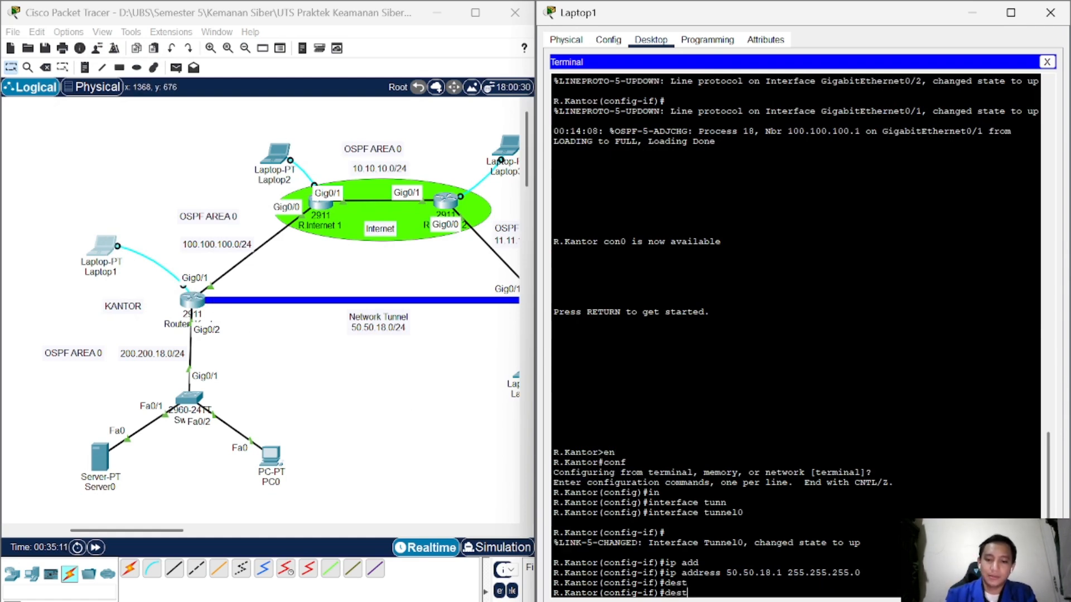
pyautogui.press('Tab')
pyautogui.hotkey('alt', 'Tab')
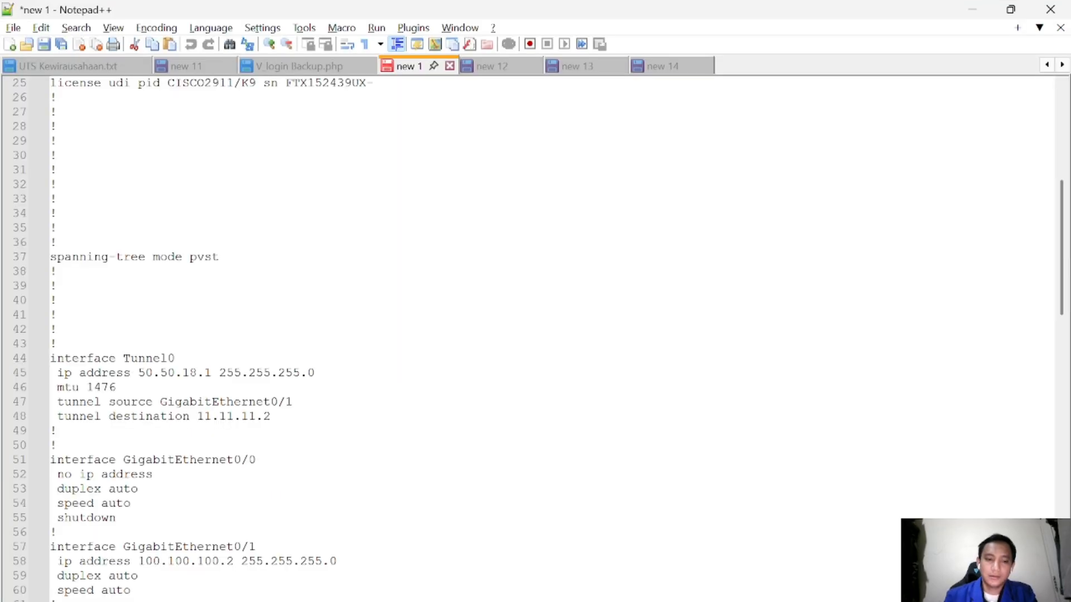
pyautogui.hotkey('alt', 'Tab')
pyautogui.press('BackSpace')
pyautogui.press('BackSpace')
pyautogui.press('BackSpace')
pyautogui.press('BackSpace')
pyautogui.press('BackSpace')
pyautogui.press('BackSpace')
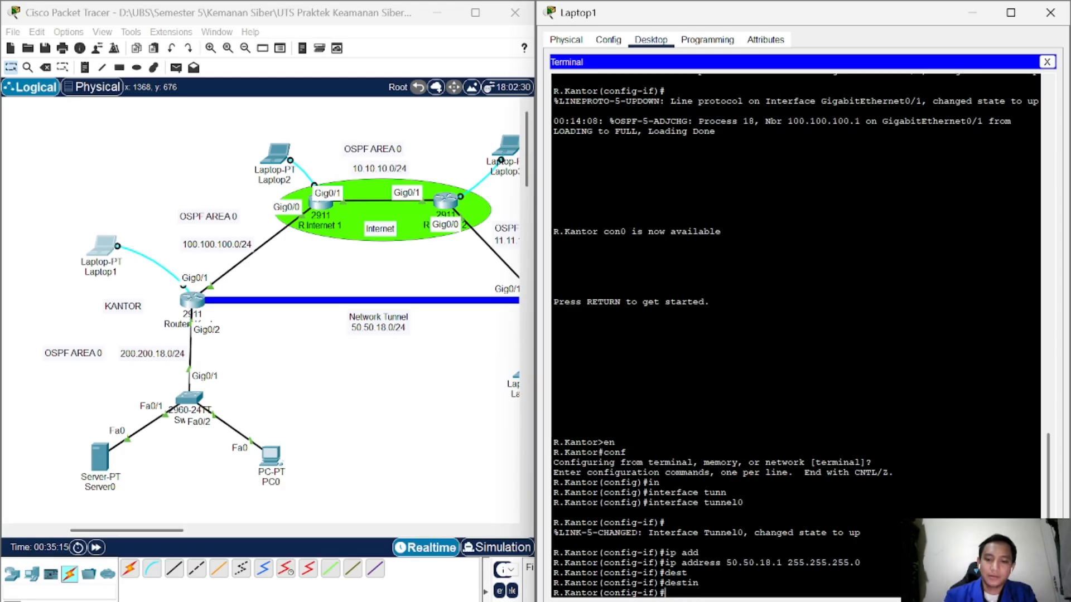
pyautogui.write('tunn')
pyautogui.press('Tab')
pyautogui.hotkey('alt', 'Tab')
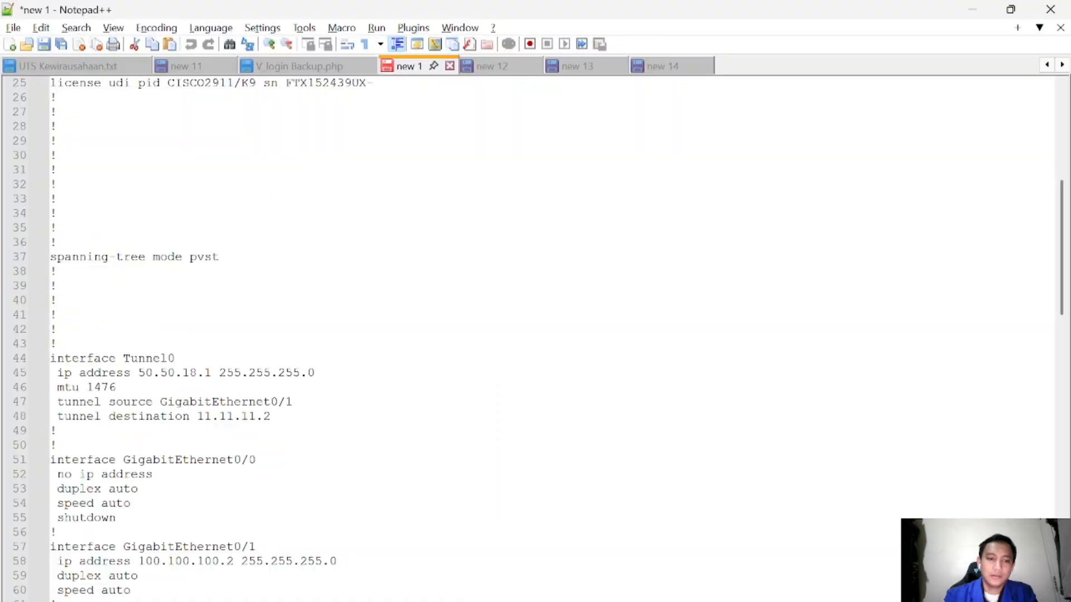
pyautogui.hotkey('alt', 'Tab')
pyautogui.write('sou')
pyautogui.press('Tab')
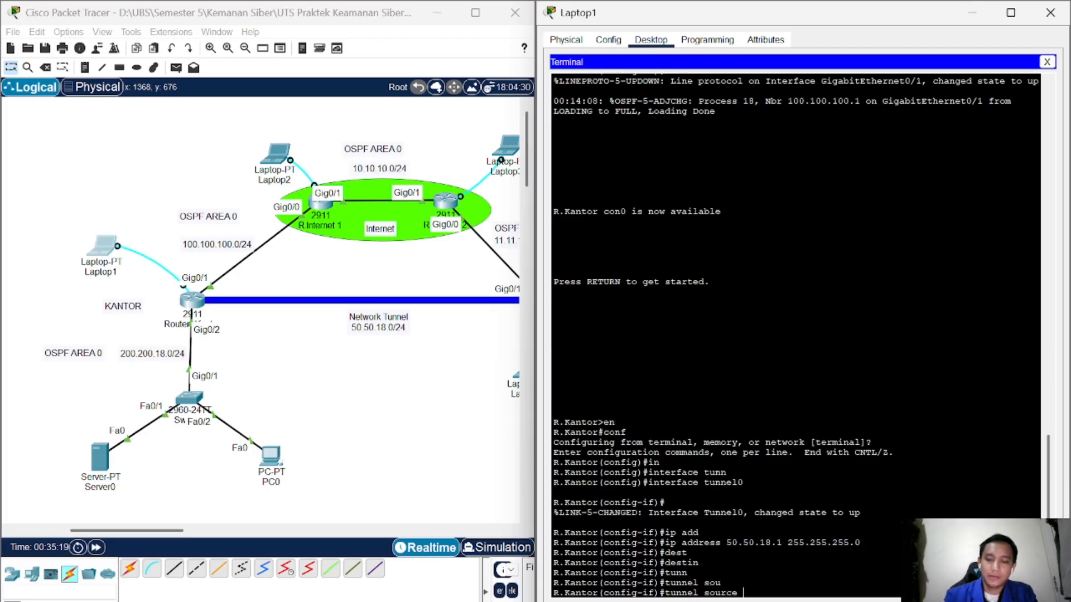
pyautogui.write('gig')
pyautogui.press('Tab')
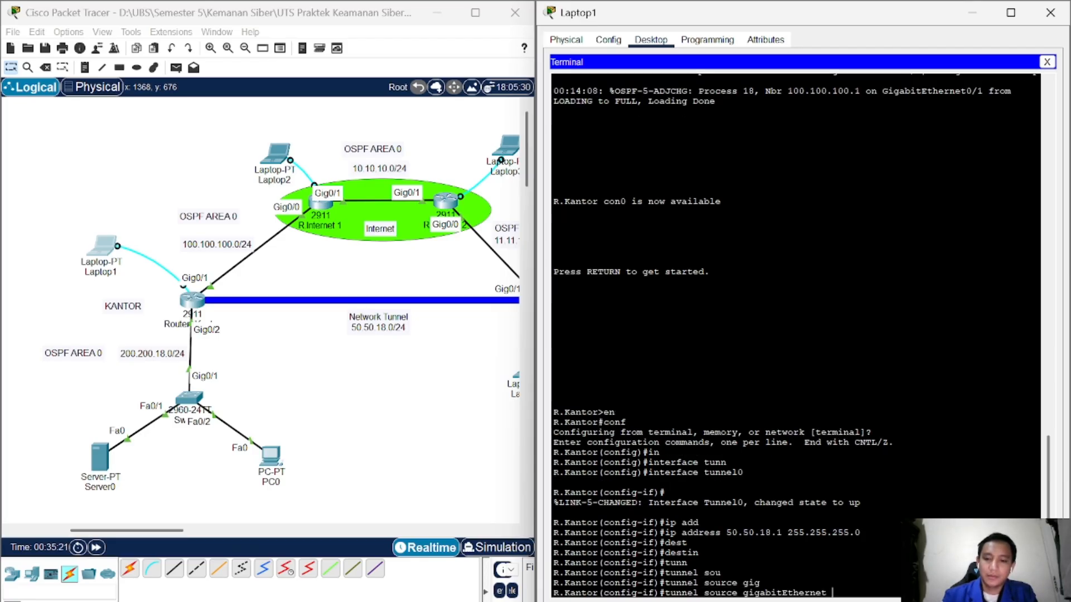
pyautogui.write('0/1')
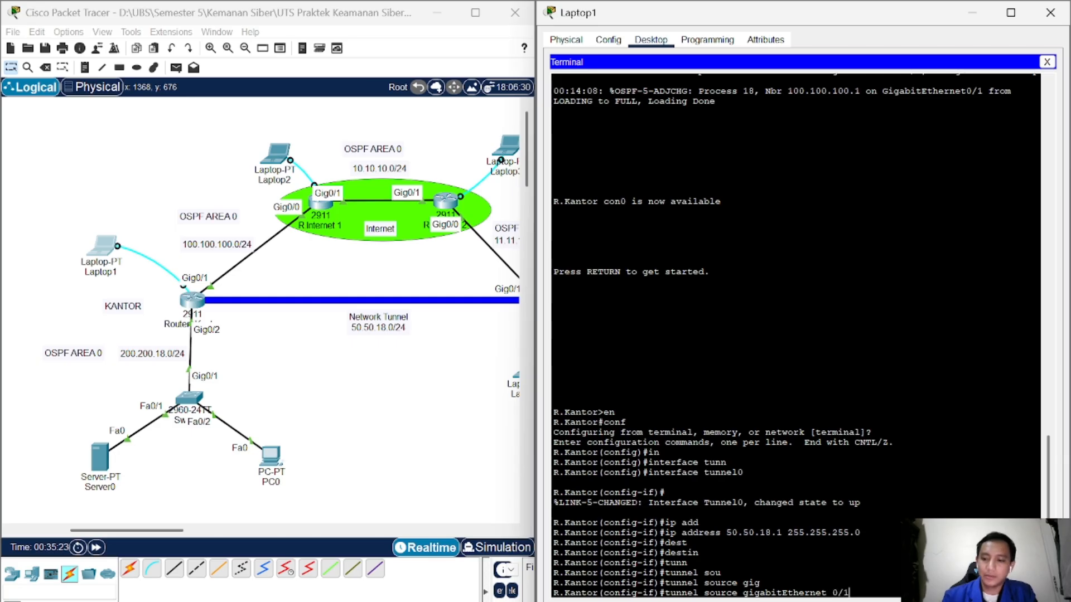
pyautogui.press('Return')
# Step: Set the tunnel destination to 11.11.11.2 and exit Tunnel0 configuration
pyautogui.write('tunn')
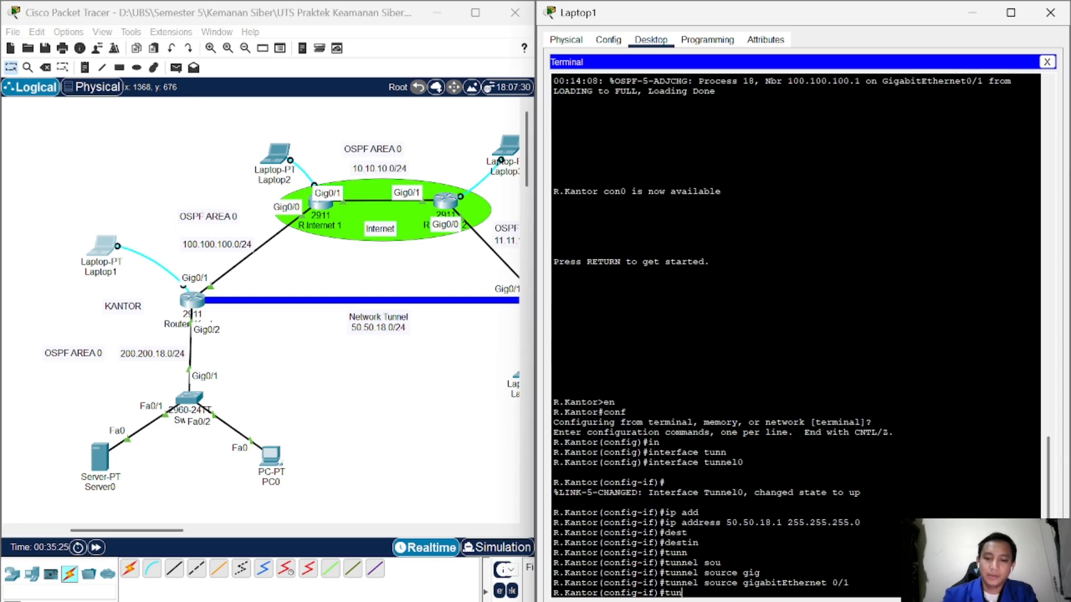
pyautogui.press('Tab')
pyautogui.write('des')
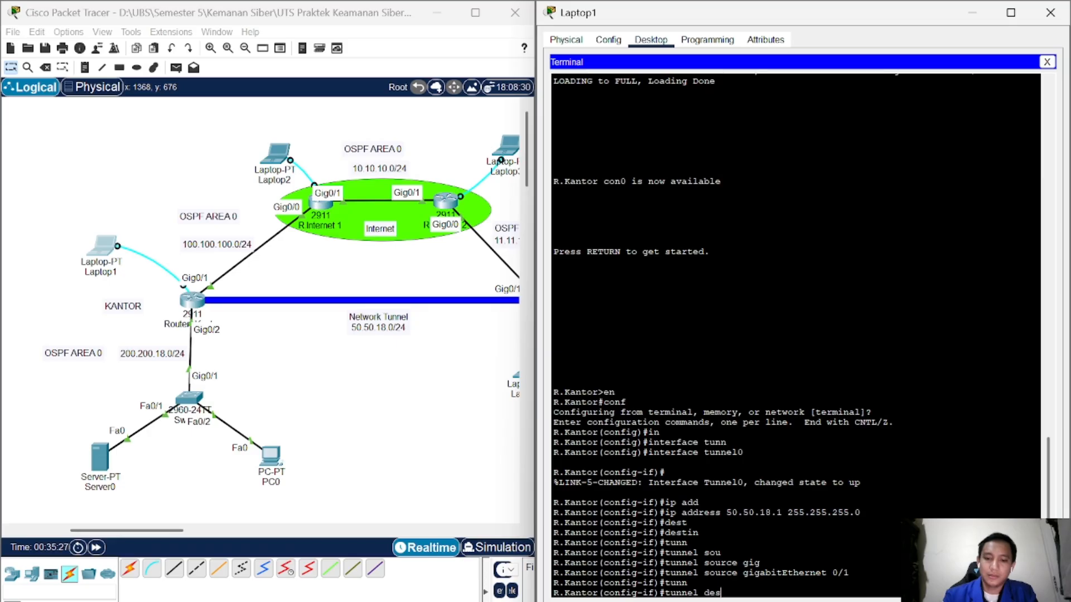
pyautogui.press('Tab')
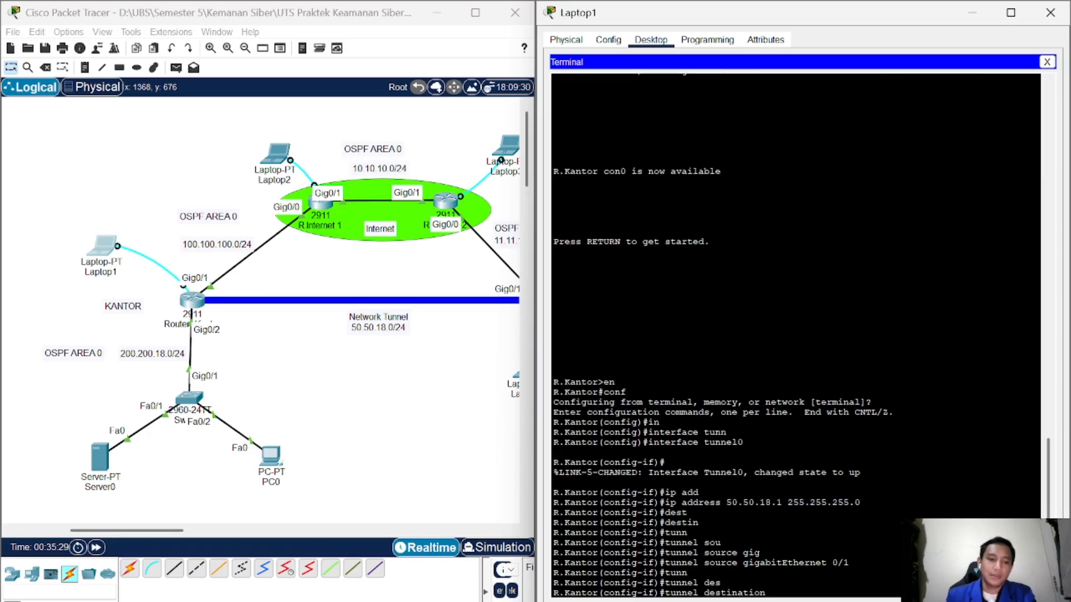
pyautogui.moveTo(167, 530); pyautogui.dragTo(216, 541)
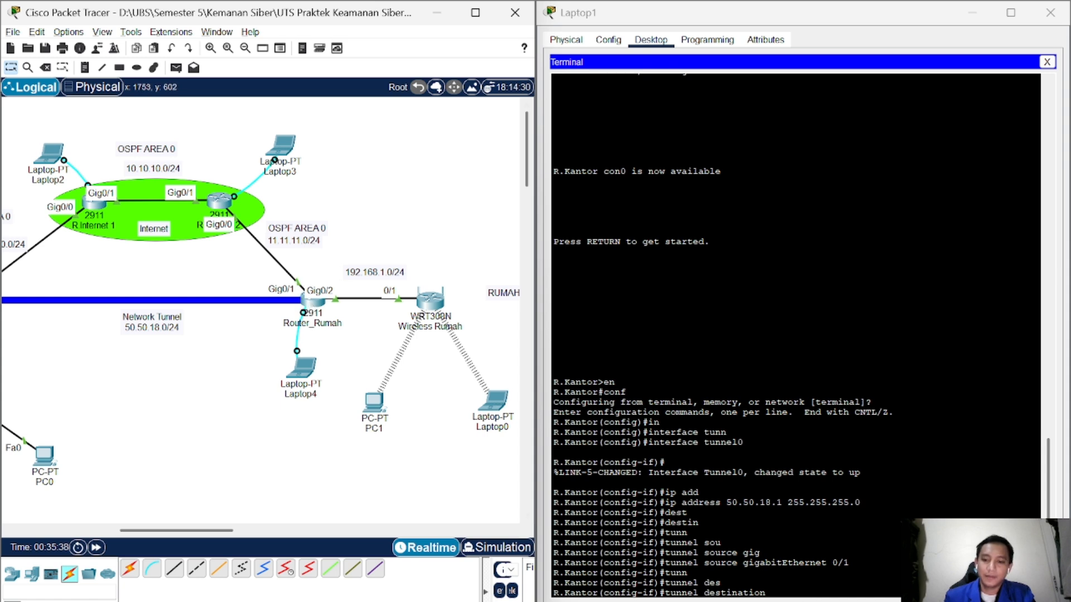
pyautogui.click(772, 593)
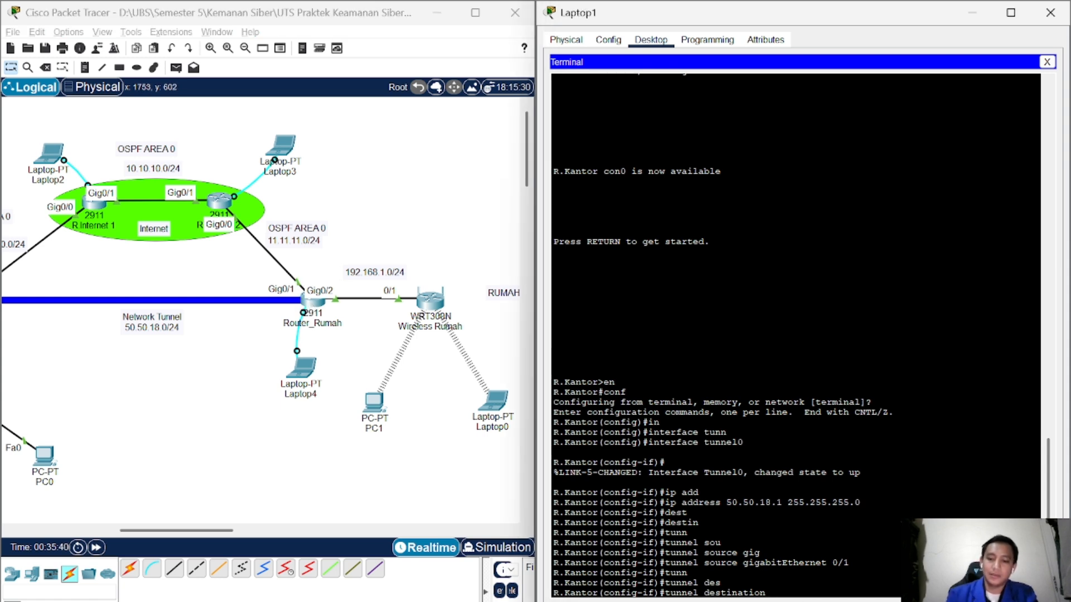
pyautogui.write('11.')
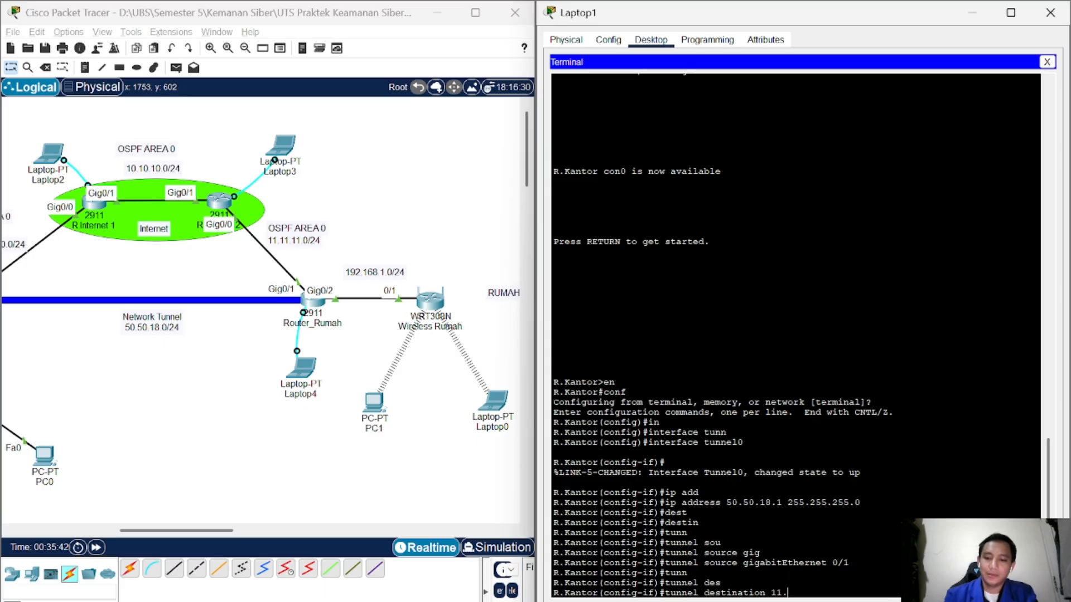
pyautogui.write('11.11.')
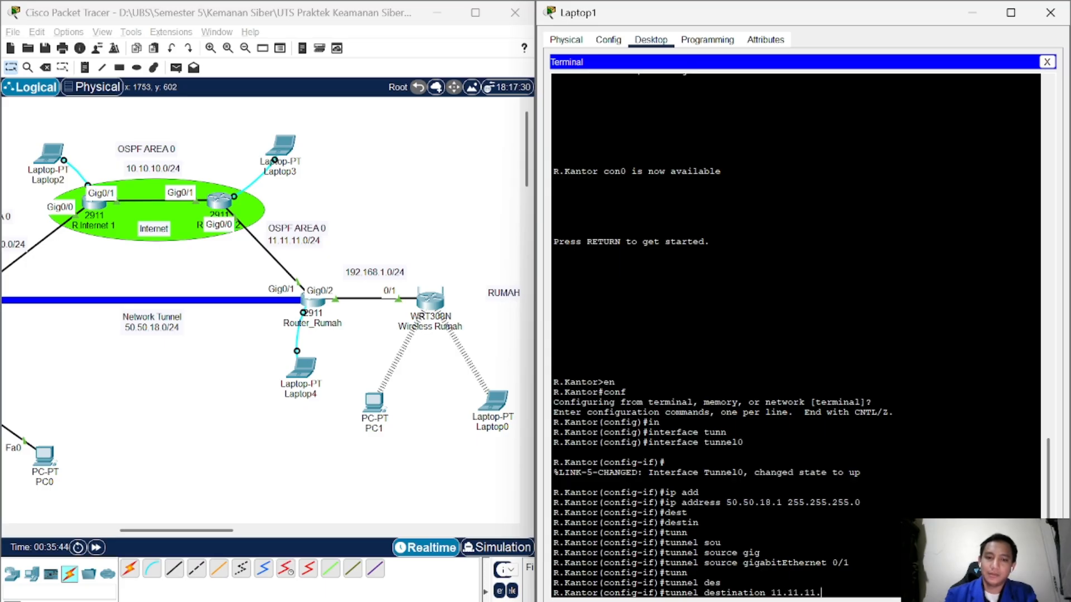
pyautogui.write('2')
pyautogui.press('Return')
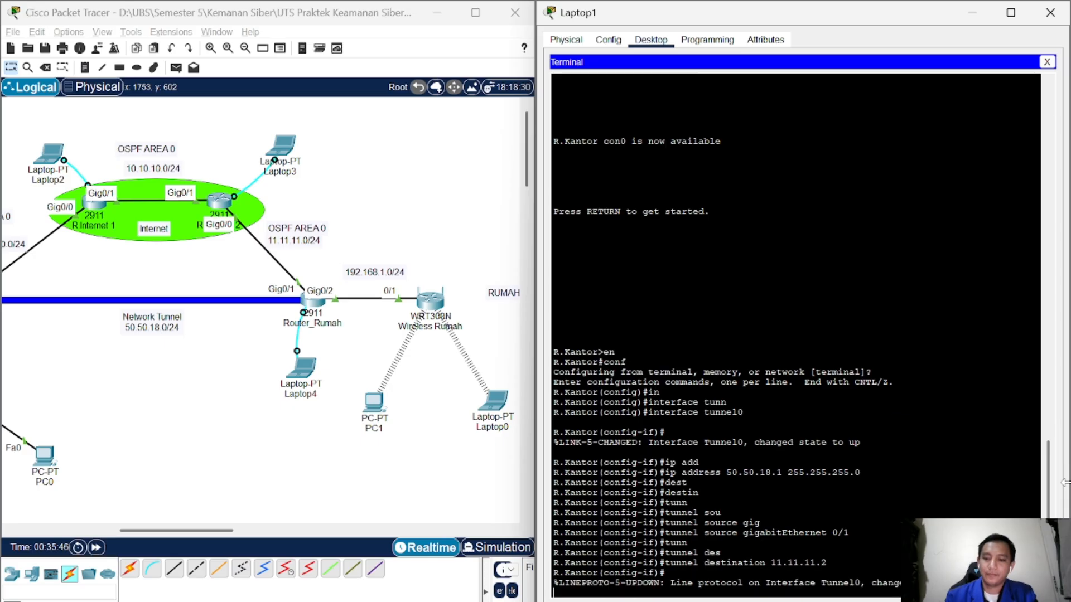
pyautogui.press('Return')
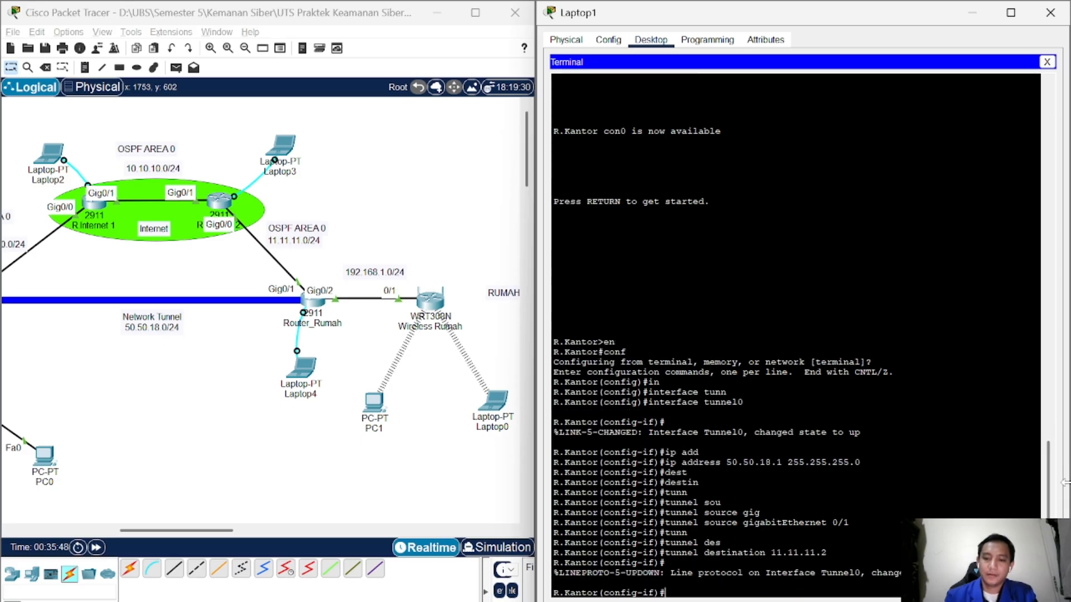
pyautogui.write('exi')
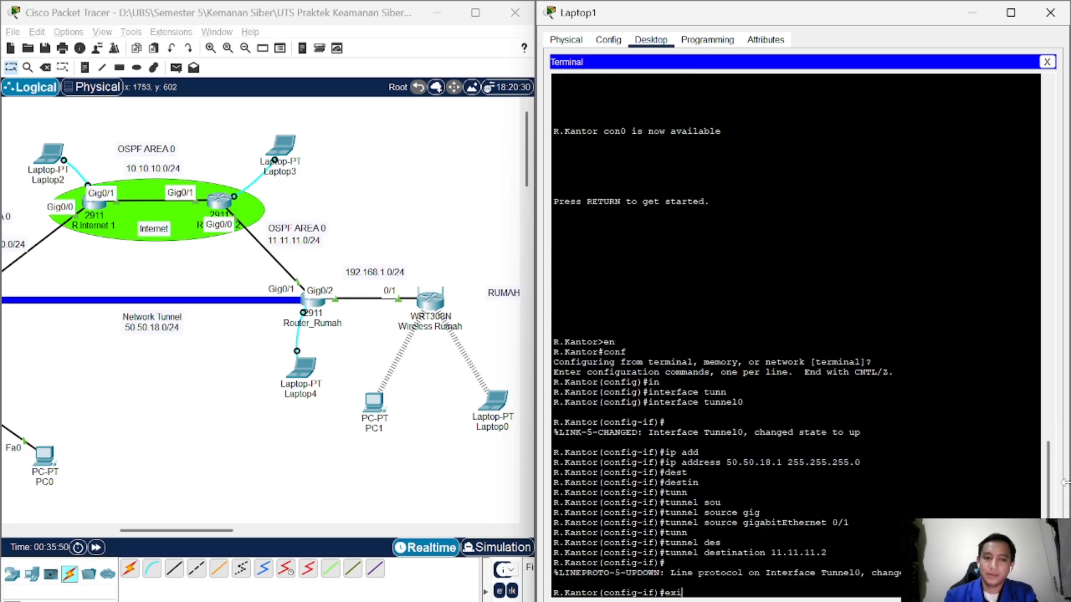
pyautogui.press('Tab')
pyautogui.press('Return')
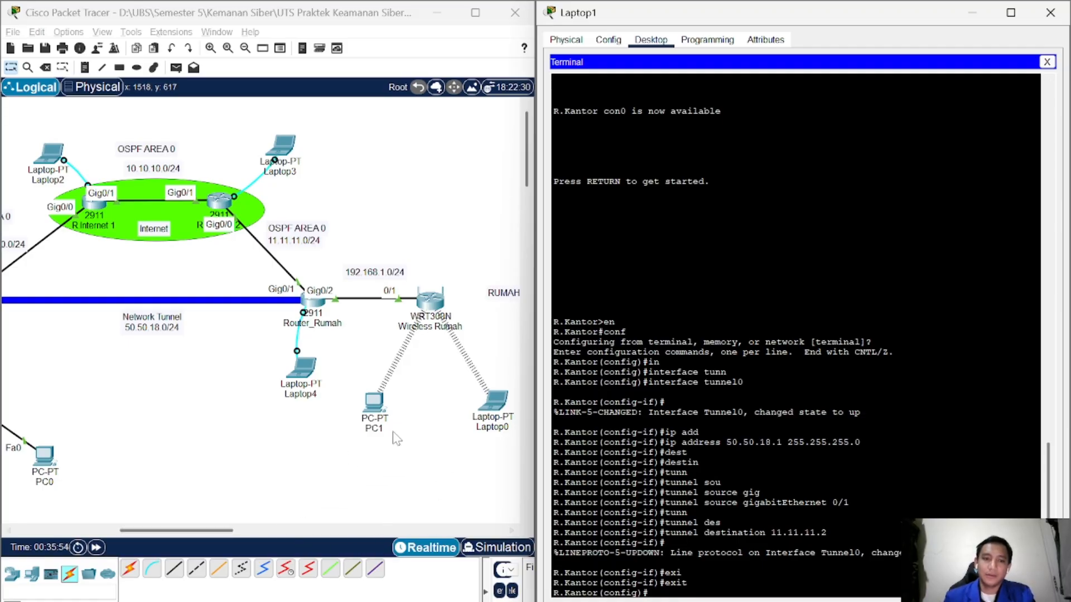
# Step: Open Laptop4's console Terminal to Router_Rumah, placed on the right half of the screen
pyautogui.click(298, 369)
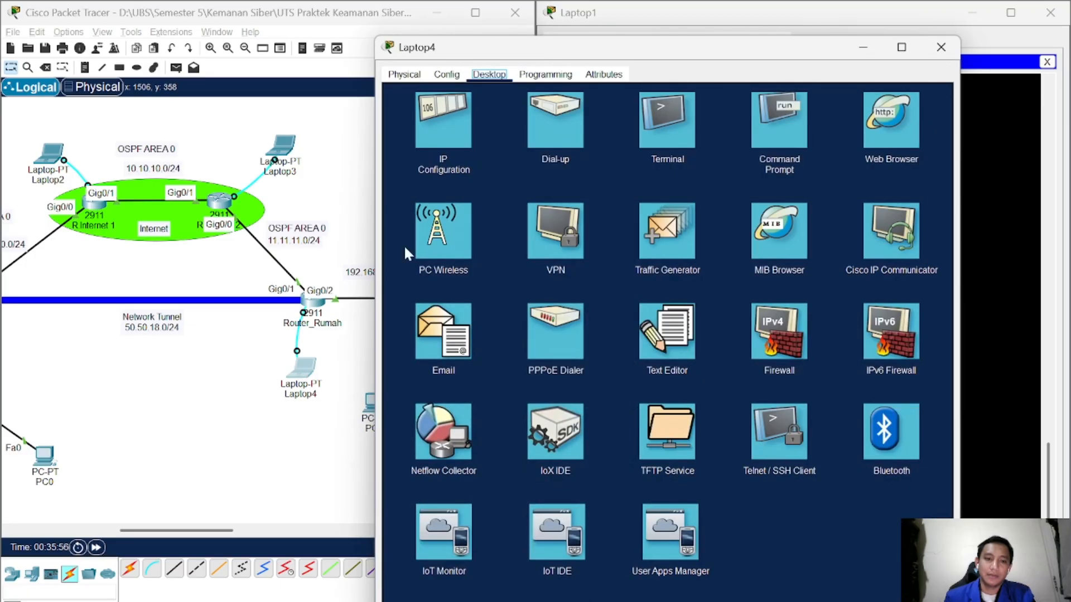
pyautogui.click(667, 120)
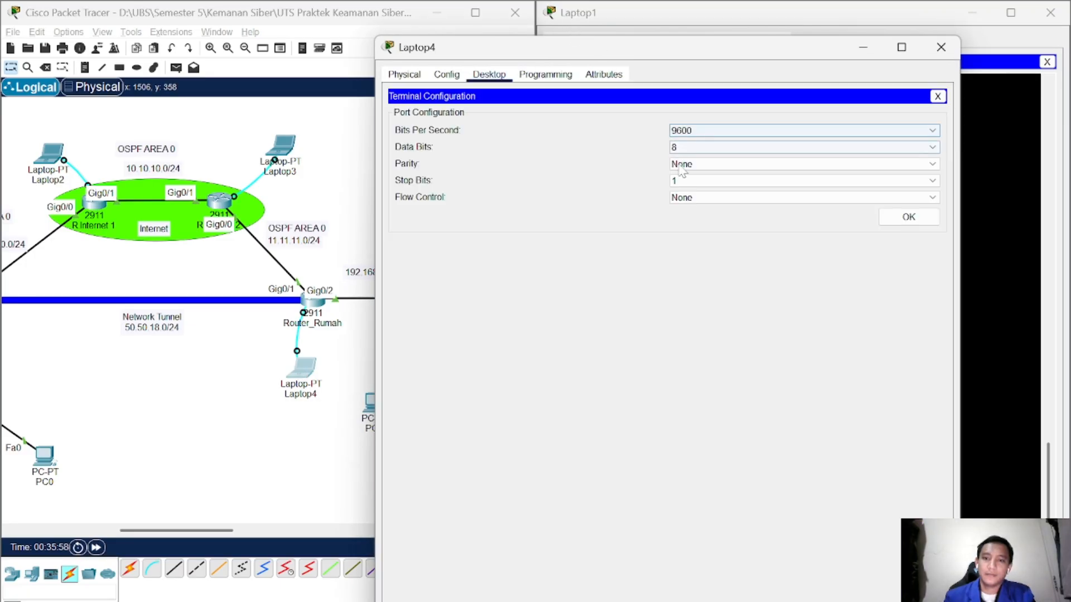
pyautogui.click(911, 217)
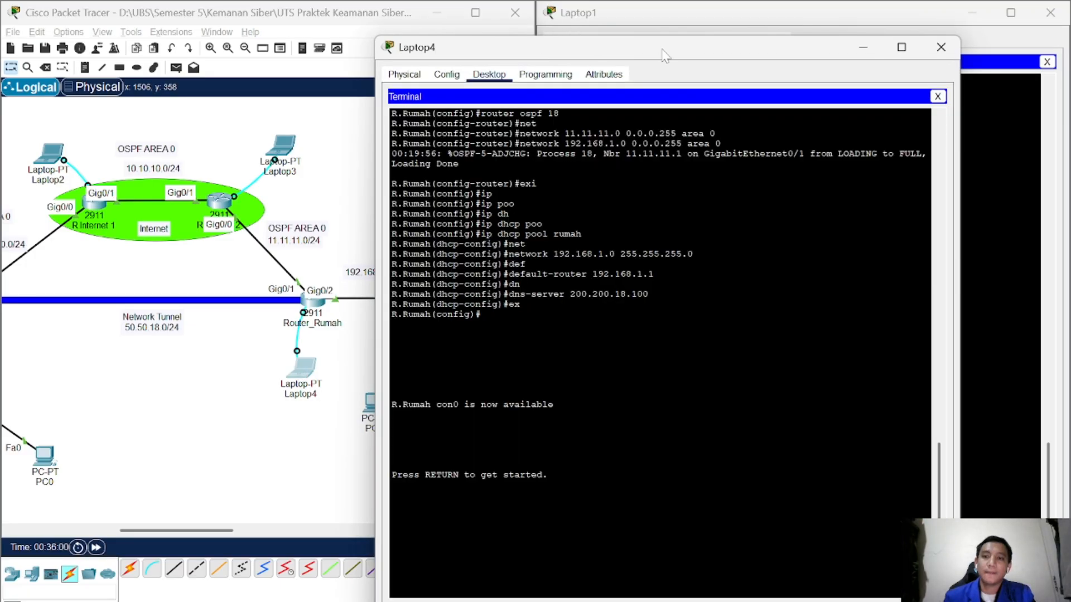
pyautogui.moveTo(669, 48); pyautogui.dragTo(1068, 112)
# Step: On Router_Rumah, enter privileged and global configuration modes and create interface Tunnel0
pyautogui.press('Return')
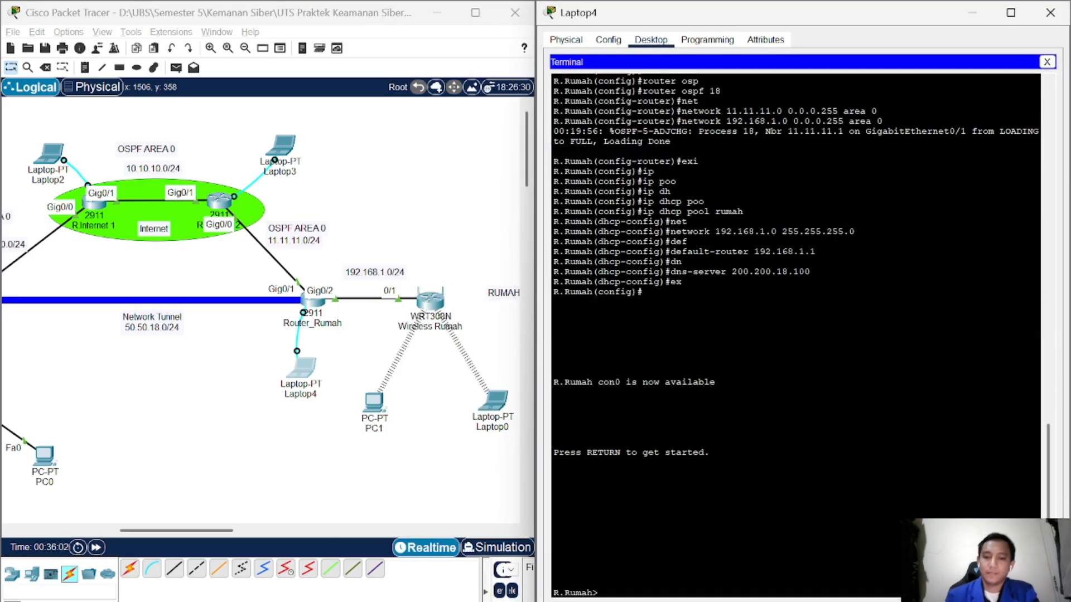
pyautogui.write('en')
pyautogui.press('Return')
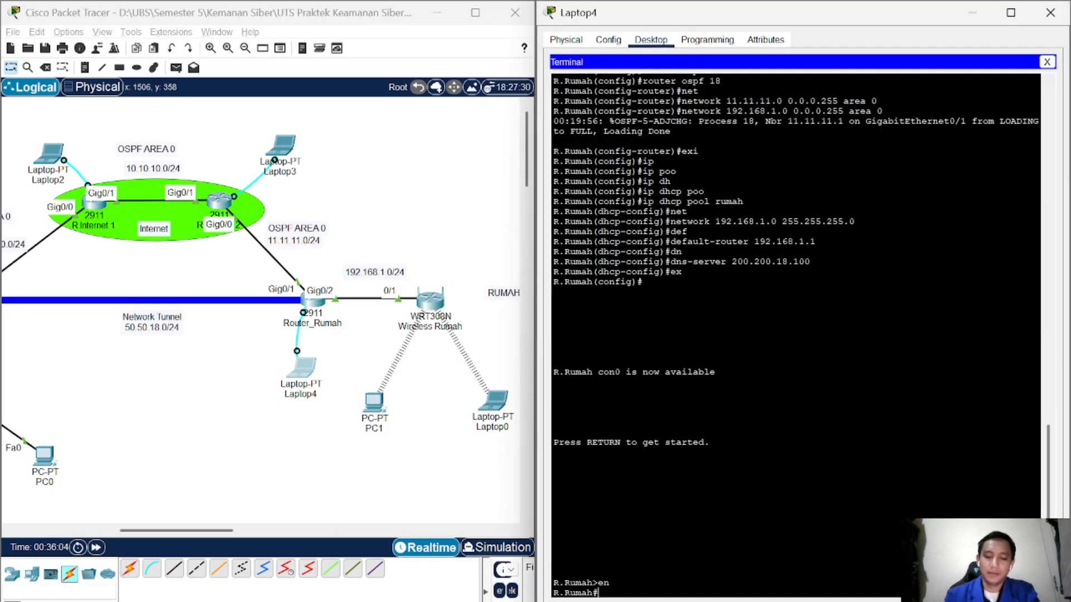
pyautogui.write('conf')
pyautogui.press('Return')
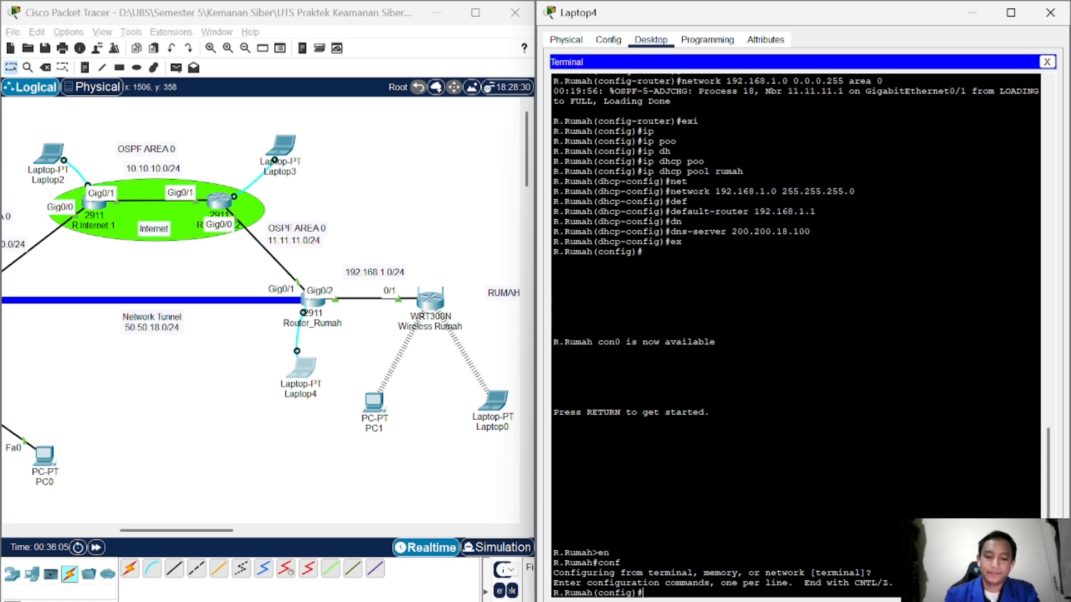
pyautogui.write('in')
pyautogui.press('Tab')
pyautogui.write('tunn')
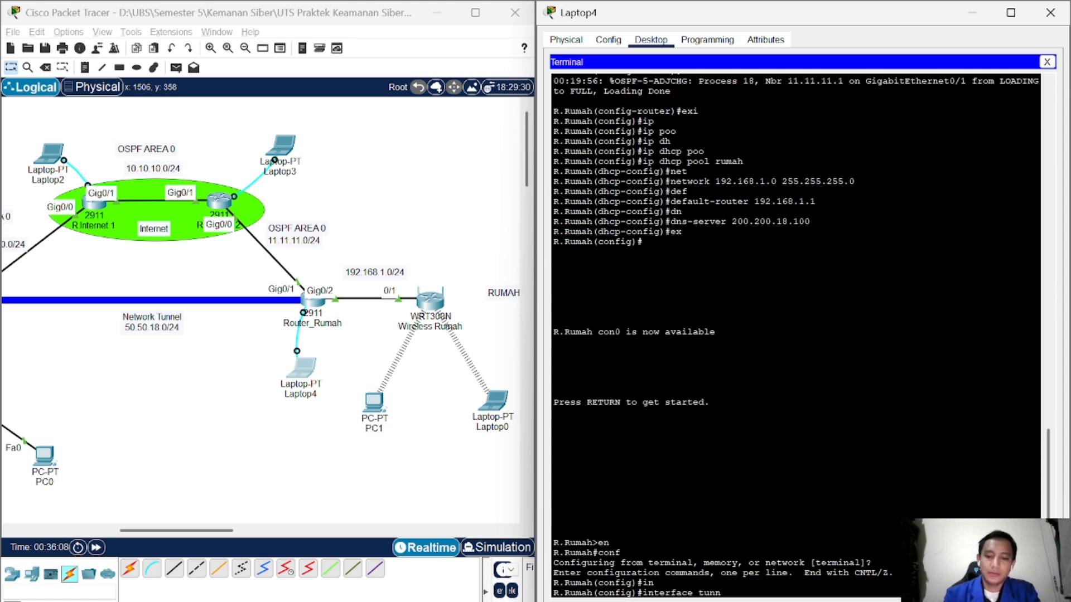
pyautogui.press('Tab')
pyautogui.write('0')
pyautogui.press('Return')
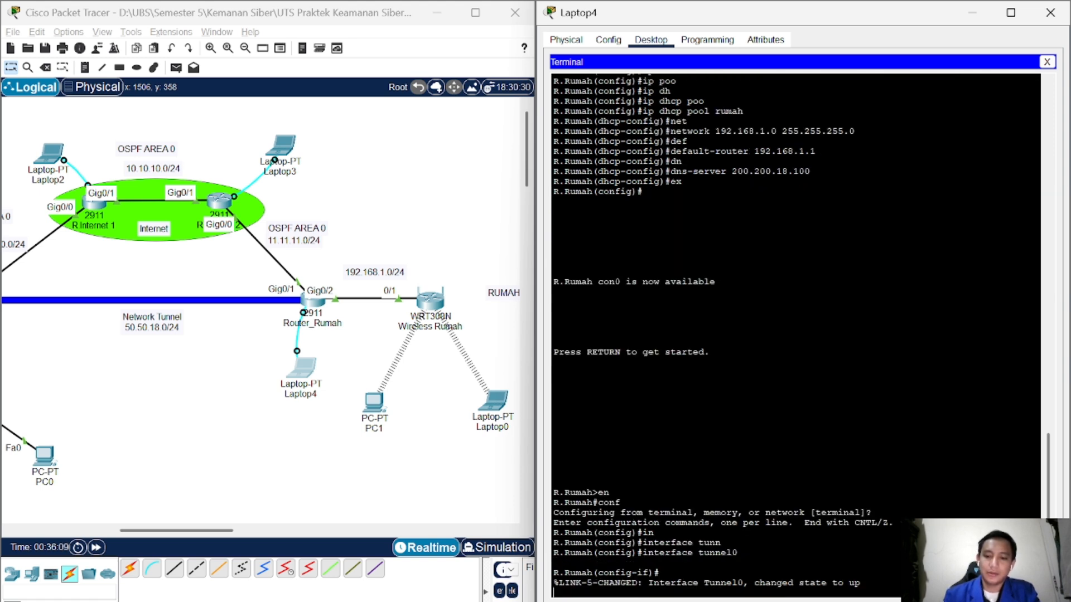
pyautogui.press('Return')
# Step: Assign 50.50.18.2 255.255.255.0 to Router_Rumah's Tunnel0
pyautogui.write('ip')
pyautogui.press('Tab')
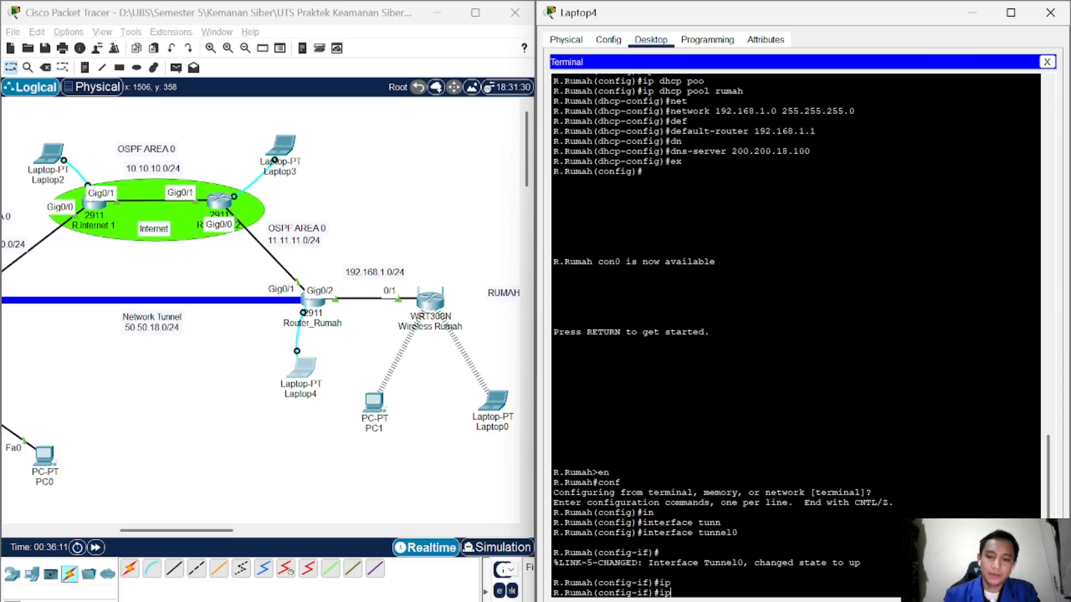
pyautogui.write('add')
pyautogui.press('Tab')
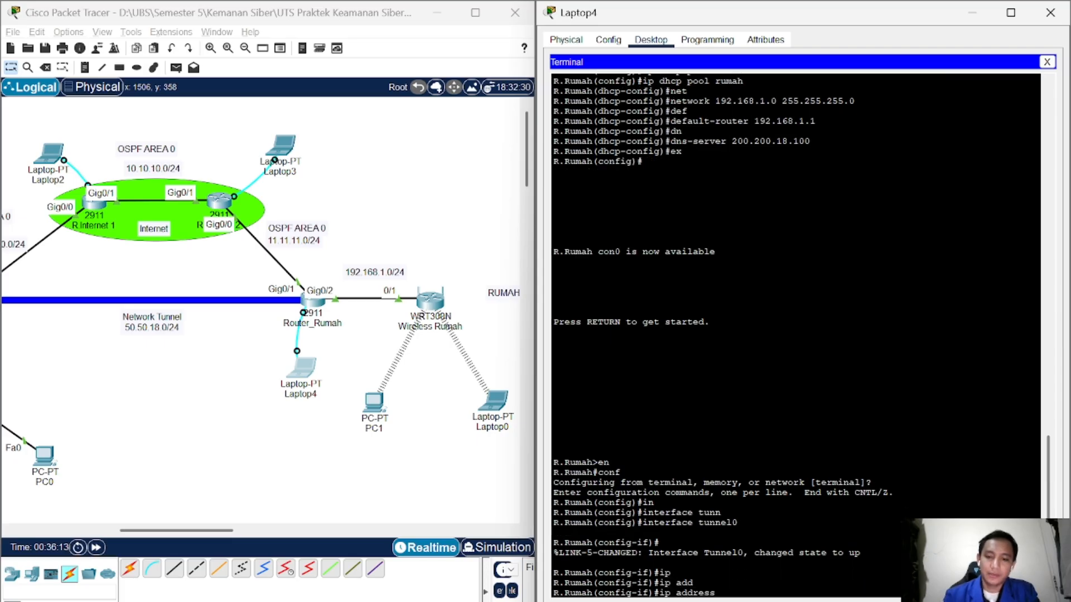
pyautogui.write('5')
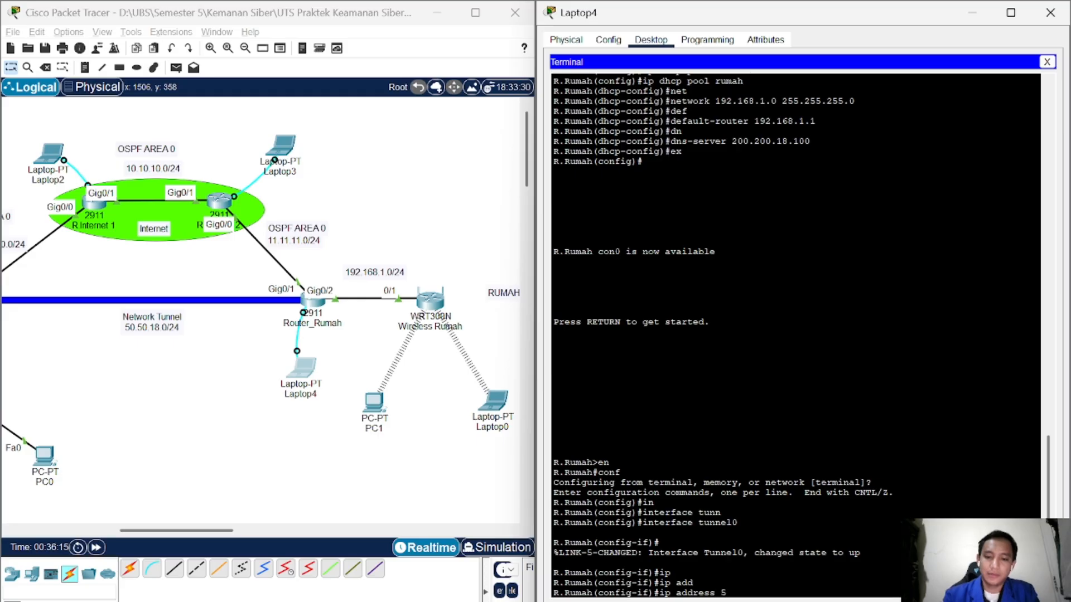
pyautogui.write('0.50.18.2')
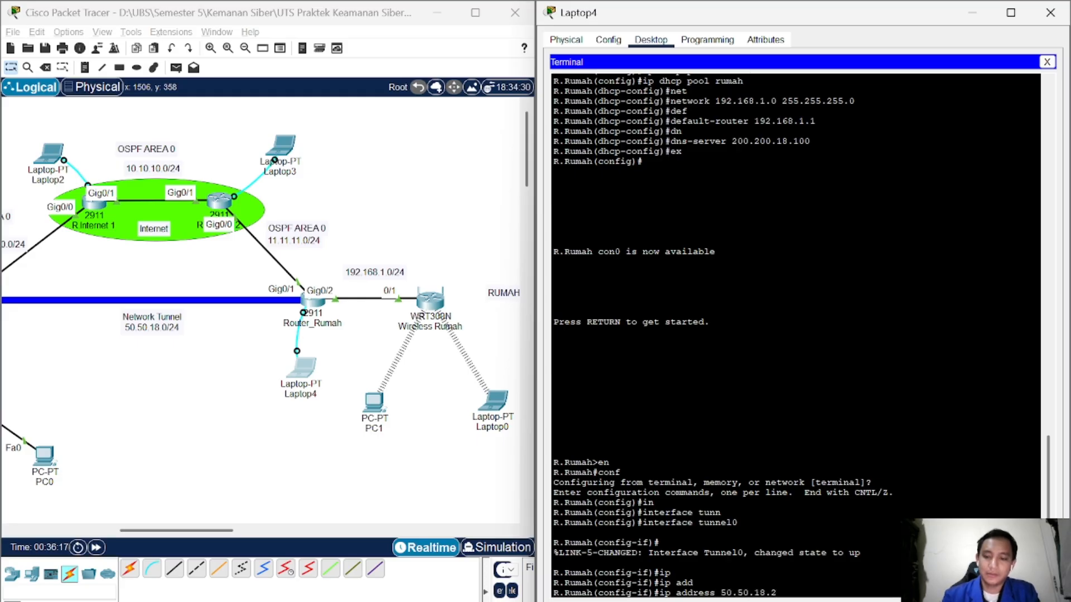
pyautogui.write(' 255.255.2')
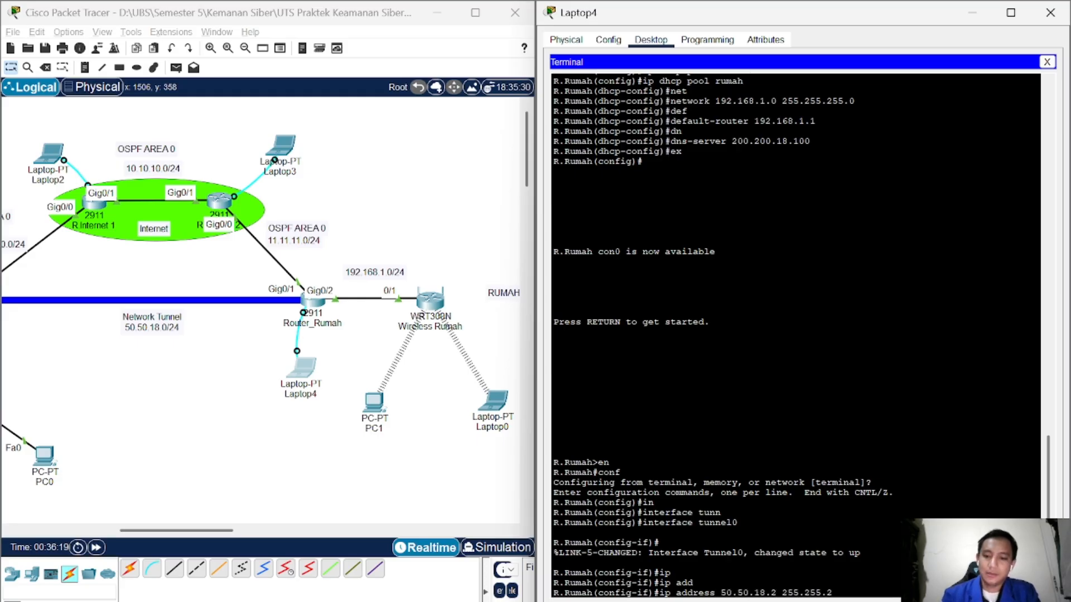
pyautogui.write('55.0')
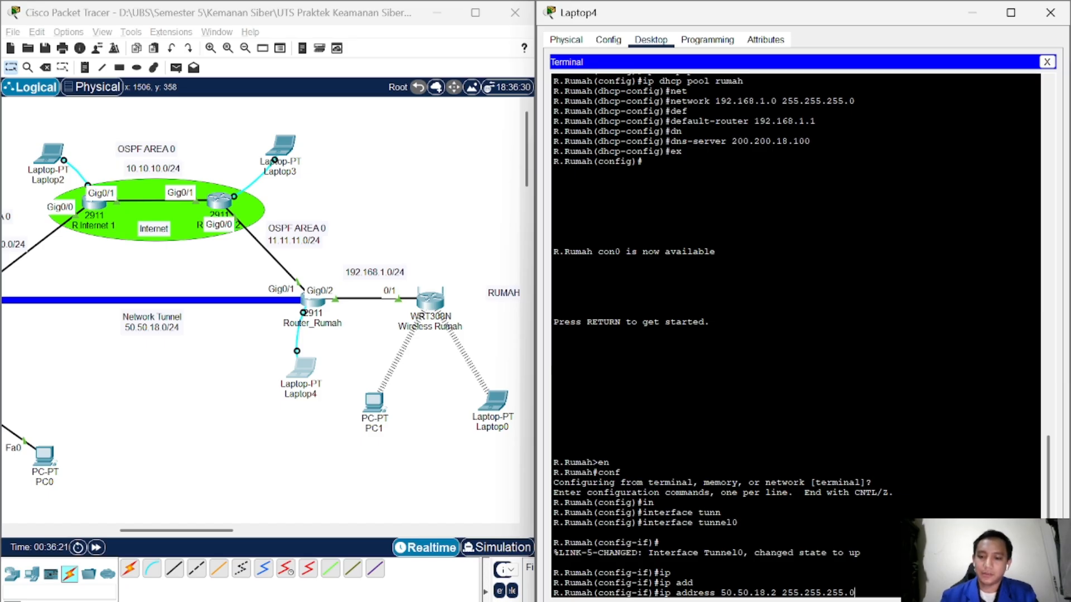
pyautogui.press('Return')
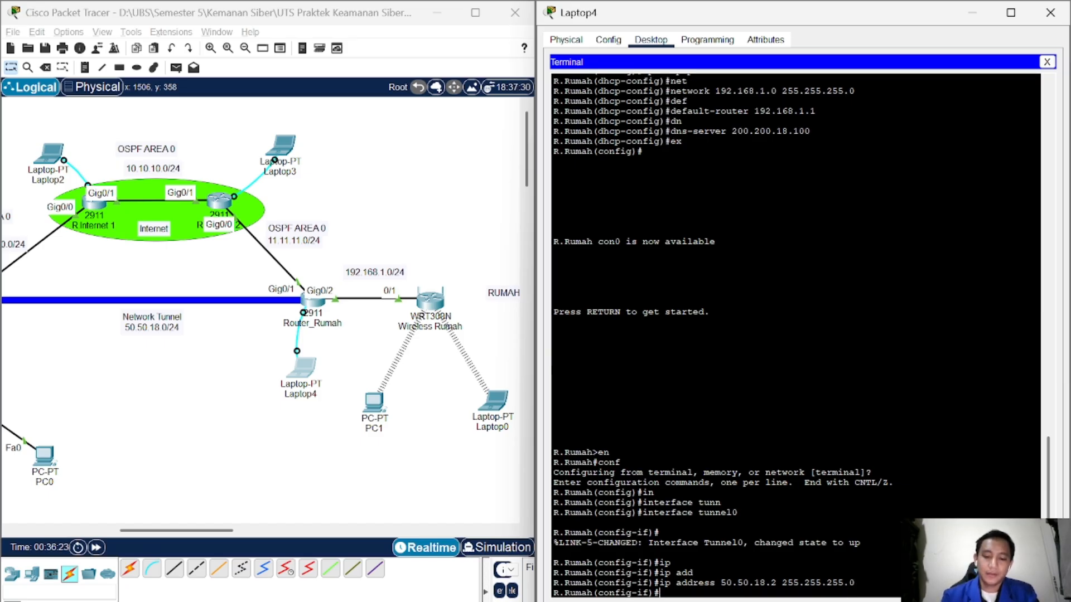
pyautogui.write('tunn')
pyautogui.press('Tab')
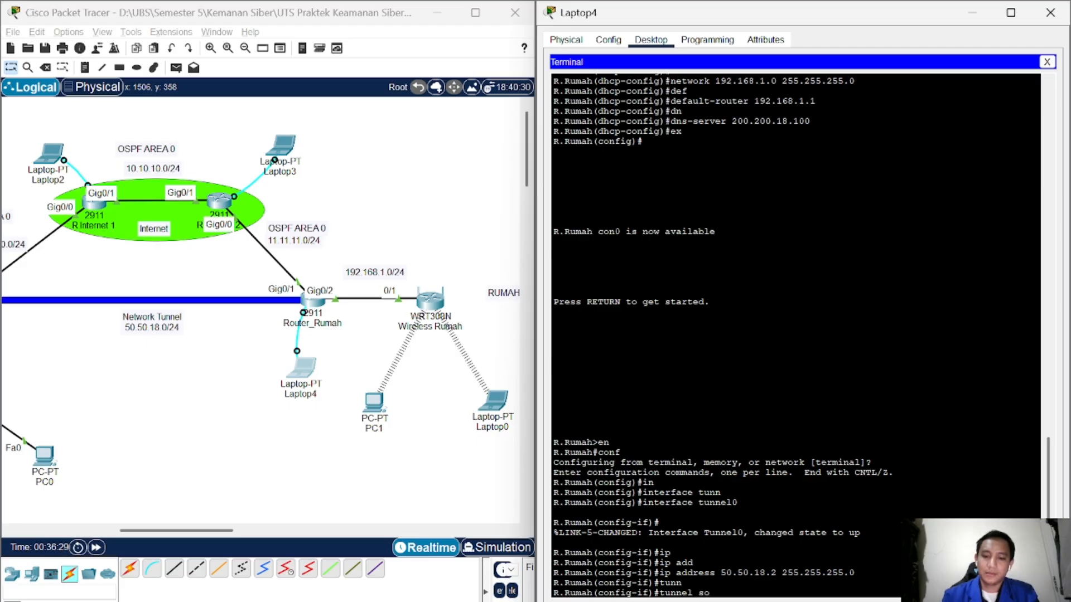
# Step: Set Router_Rumah's Tunnel0 source to GigabitEthernet 0/1
pyautogui.write('so')
pyautogui.press('Tab')
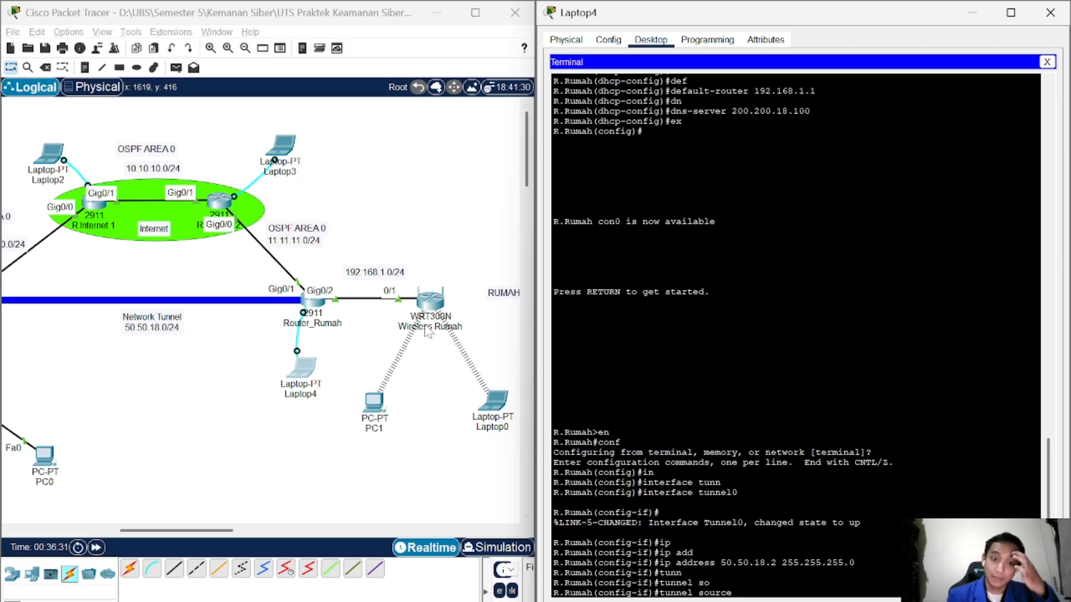
pyautogui.write('gi')
pyautogui.press('Tab')
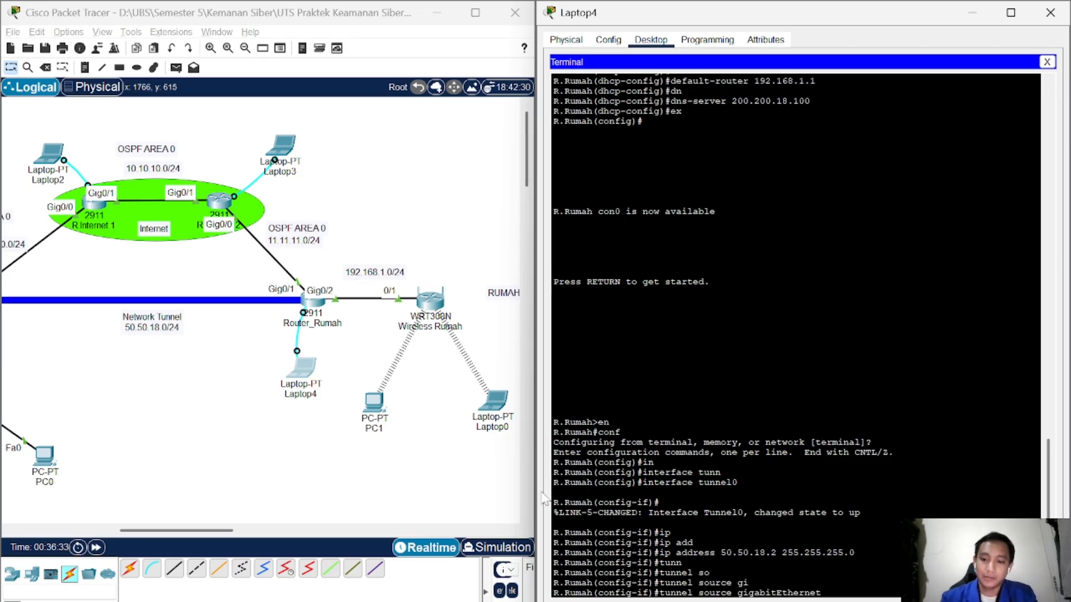
pyautogui.write('0/1')
pyautogui.press('Return')
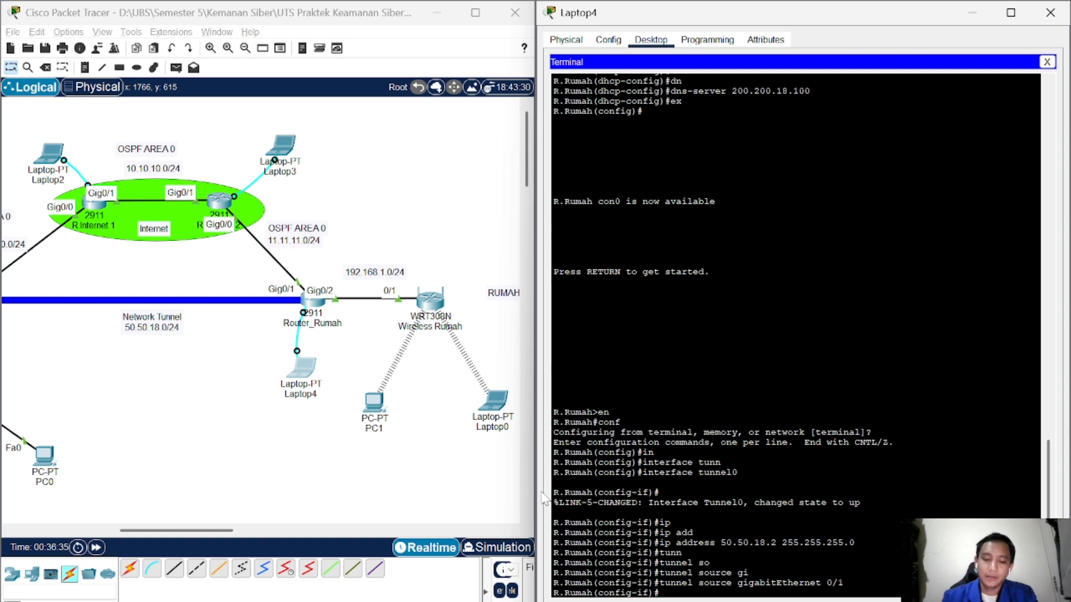
# Step: Set the tunnel destination to 100.100.100.2
pyautogui.write('tunn')
pyautogui.press('Tab')
pyautogui.write('des')
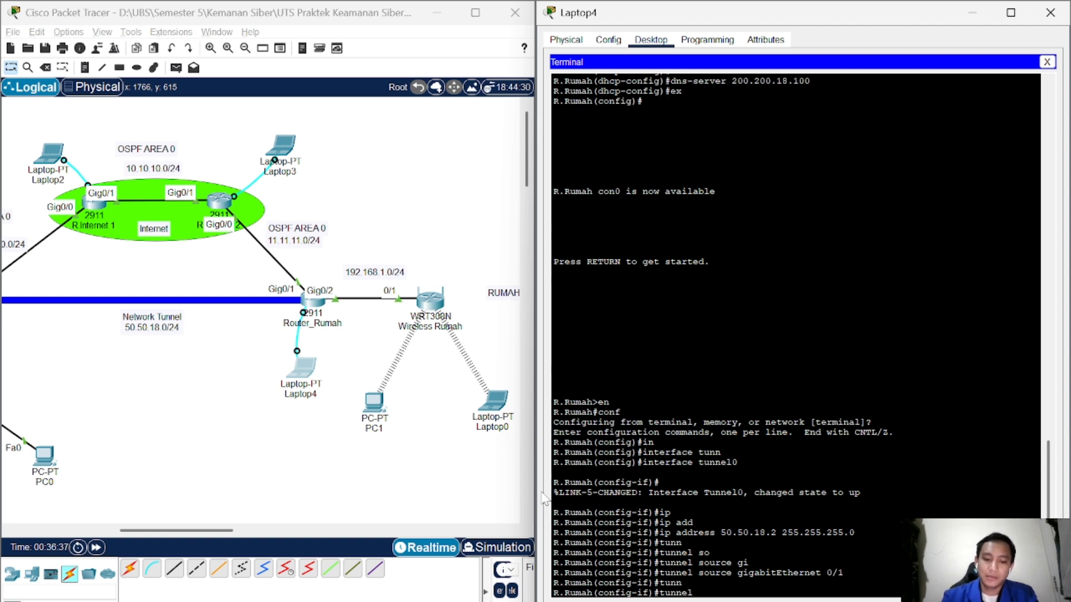
pyautogui.press('Tab')
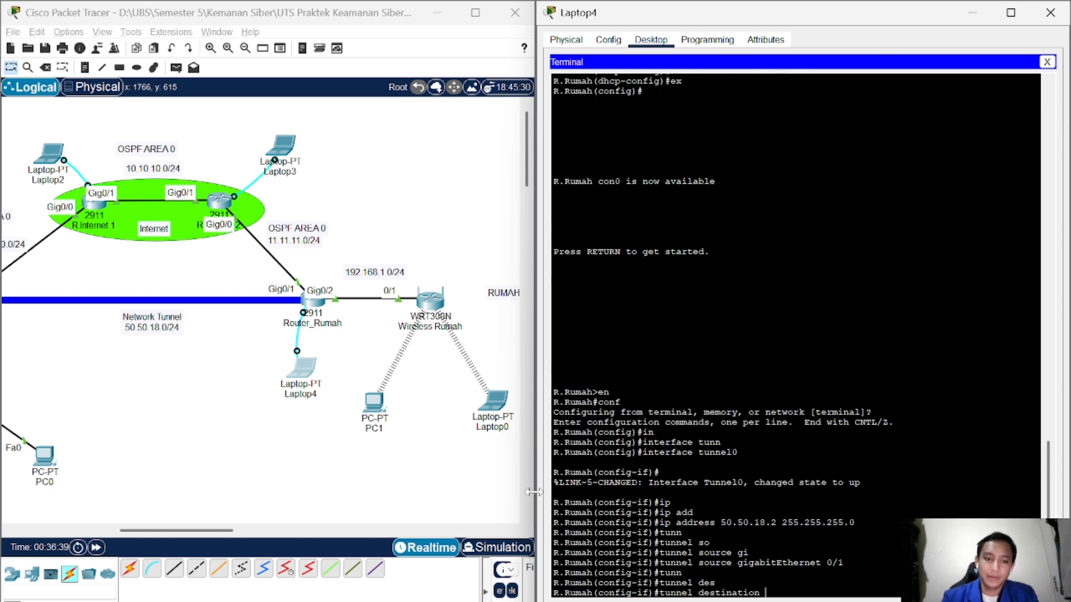
pyautogui.moveTo(174, 530); pyautogui.dragTo(118, 534)
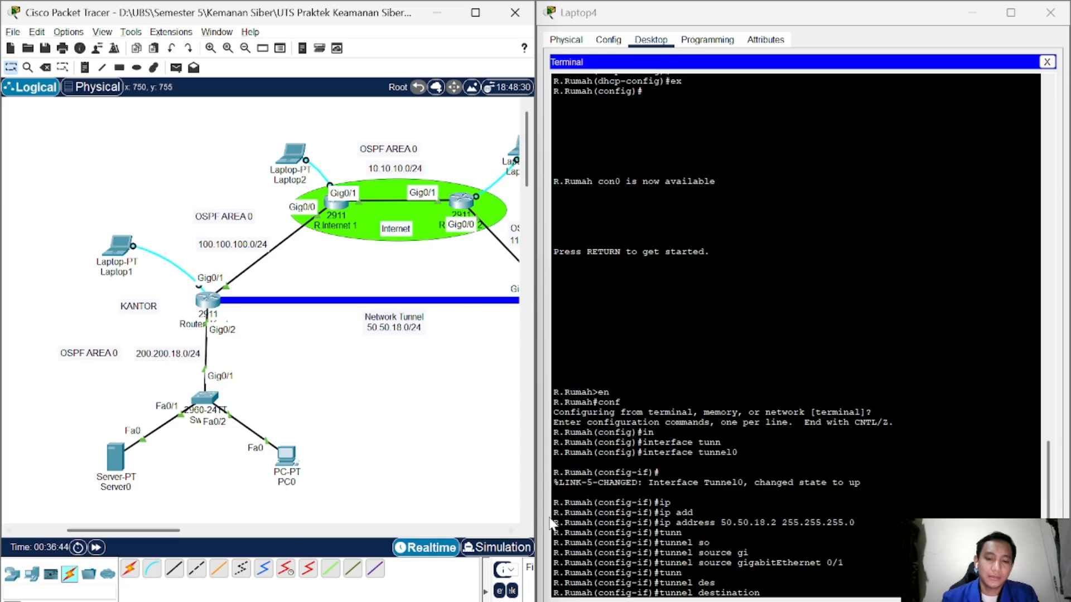
pyautogui.click(716, 583)
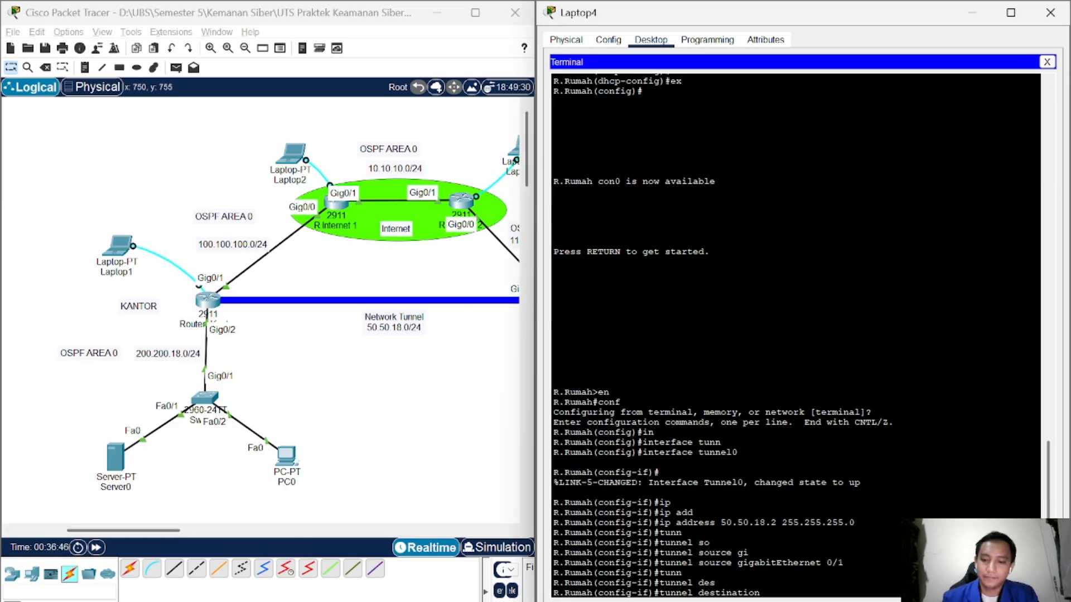
pyautogui.write('100.1')
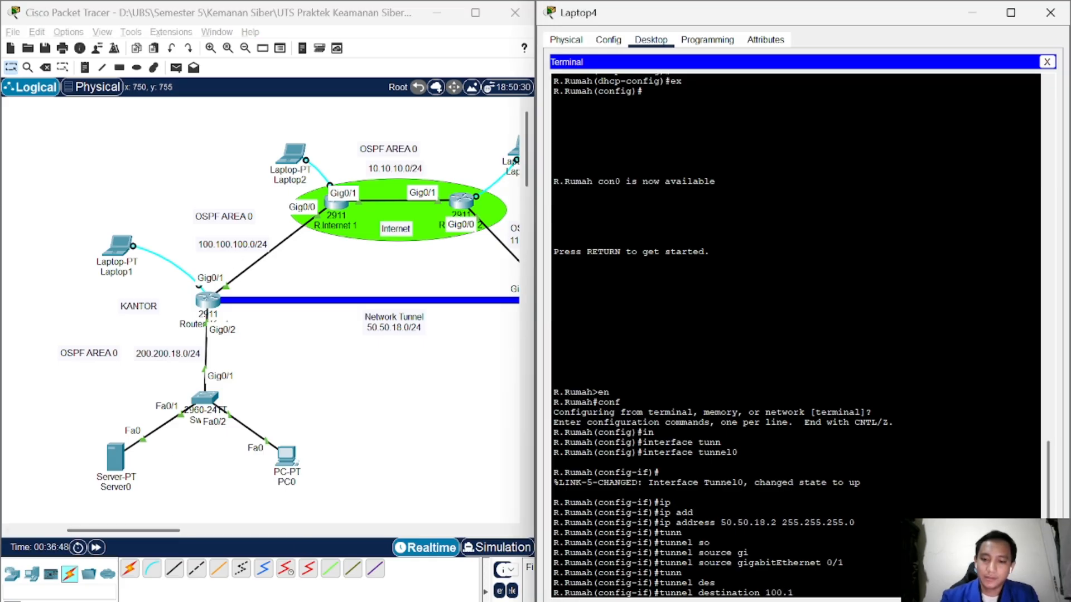
pyautogui.write('00.100.')
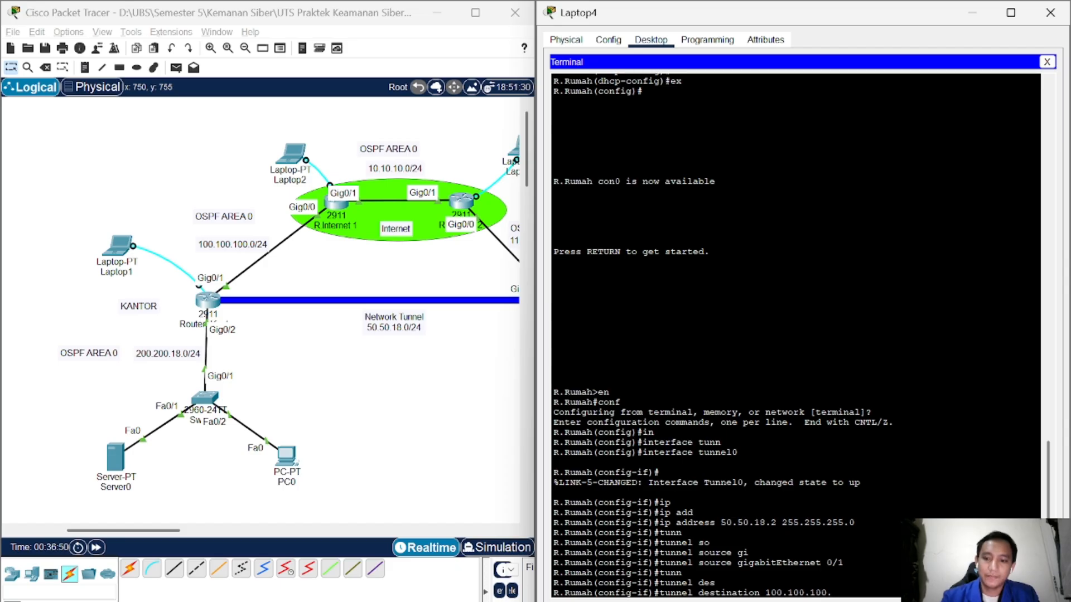
pyautogui.write('2')
pyautogui.press('Return')
# Step: Leave configuration mode and return to the R.Rumah# privileged prompt
pyautogui.write('e')
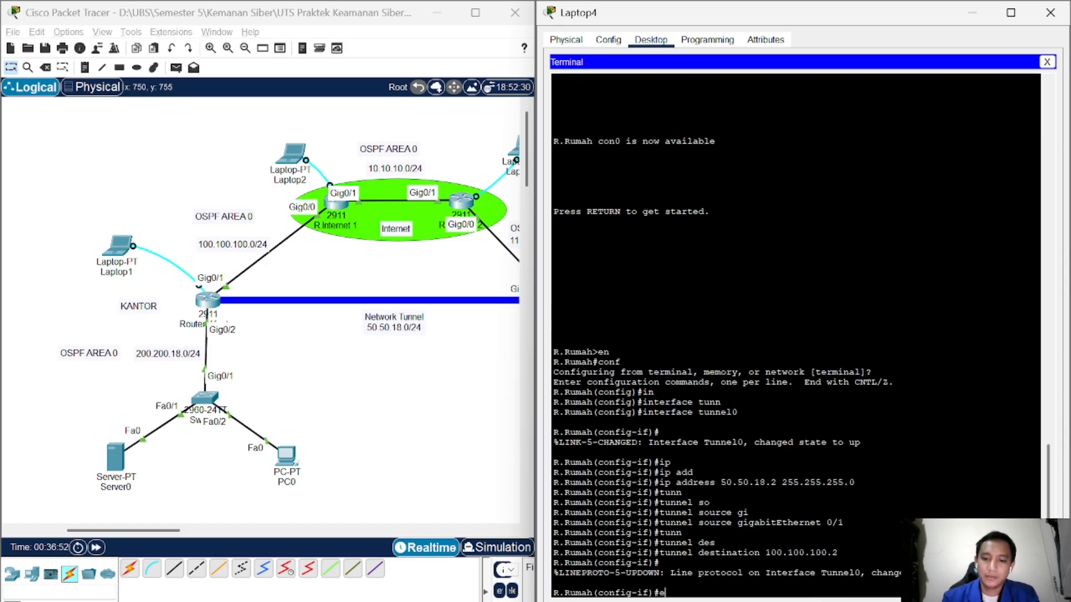
pyautogui.write('x')
pyautogui.press('Return')
pyautogui.write('ex')
pyautogui.press('Return')
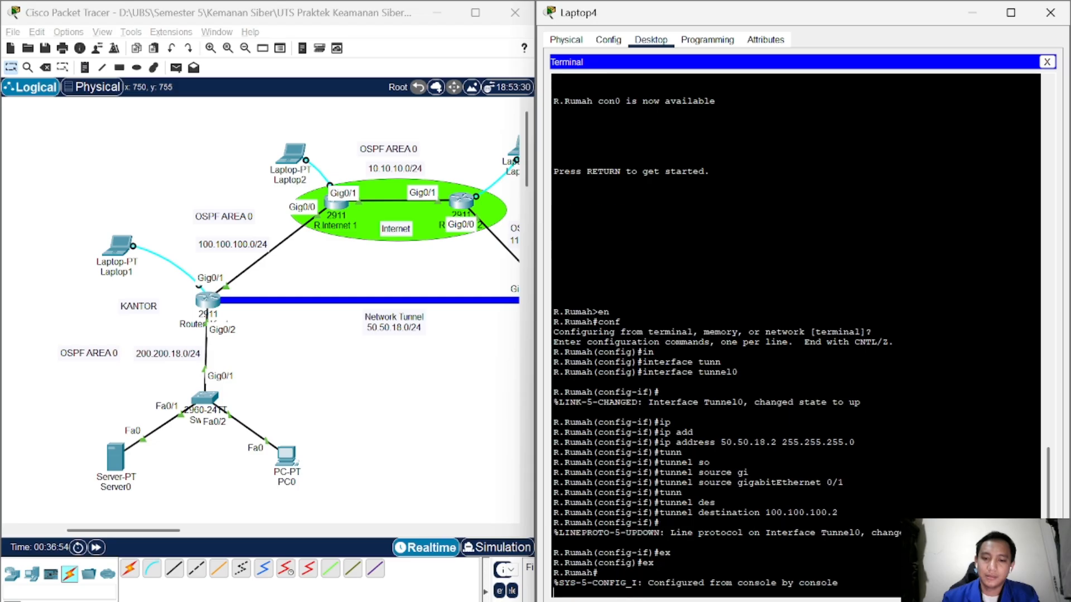
pyautogui.press('Return')
pyautogui.write('ping')
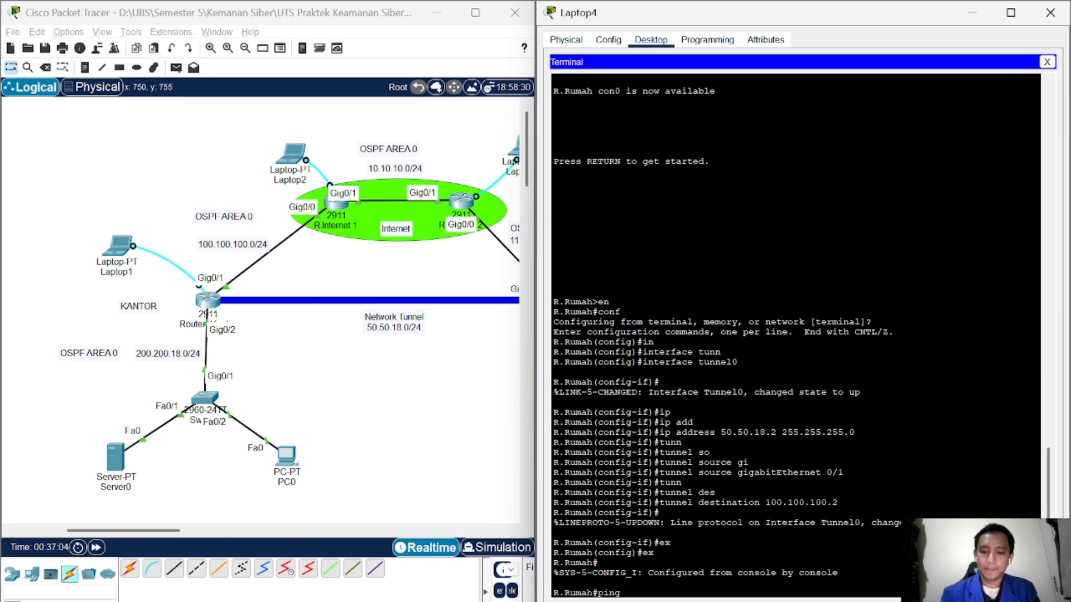
# Step: Ping the tunnel peer 50.50.18.1 twice from Router_Rumah
pyautogui.write('50.50.')
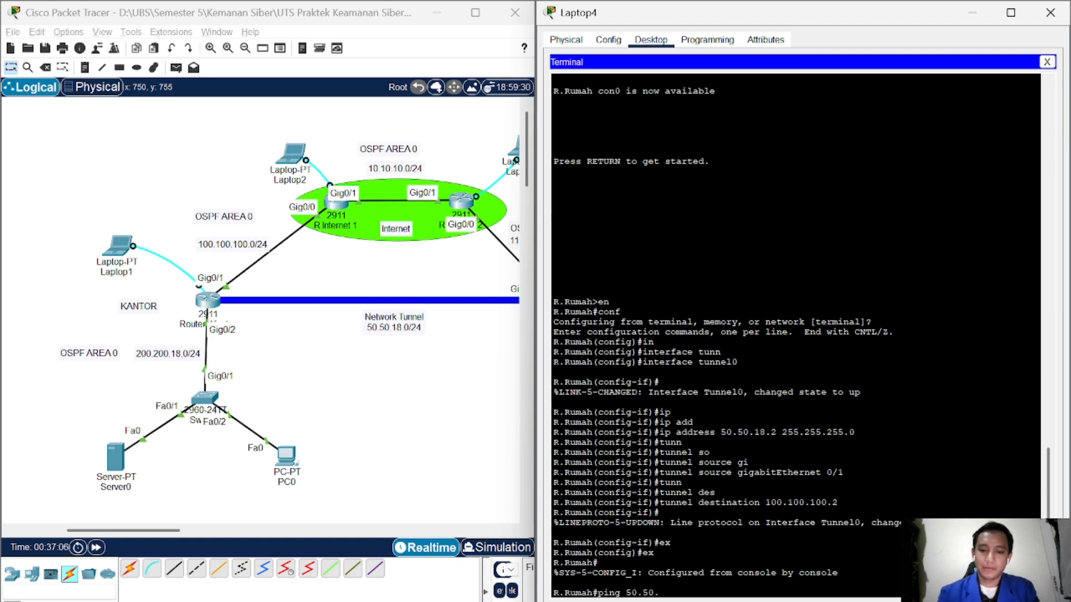
pyautogui.write('18.1')
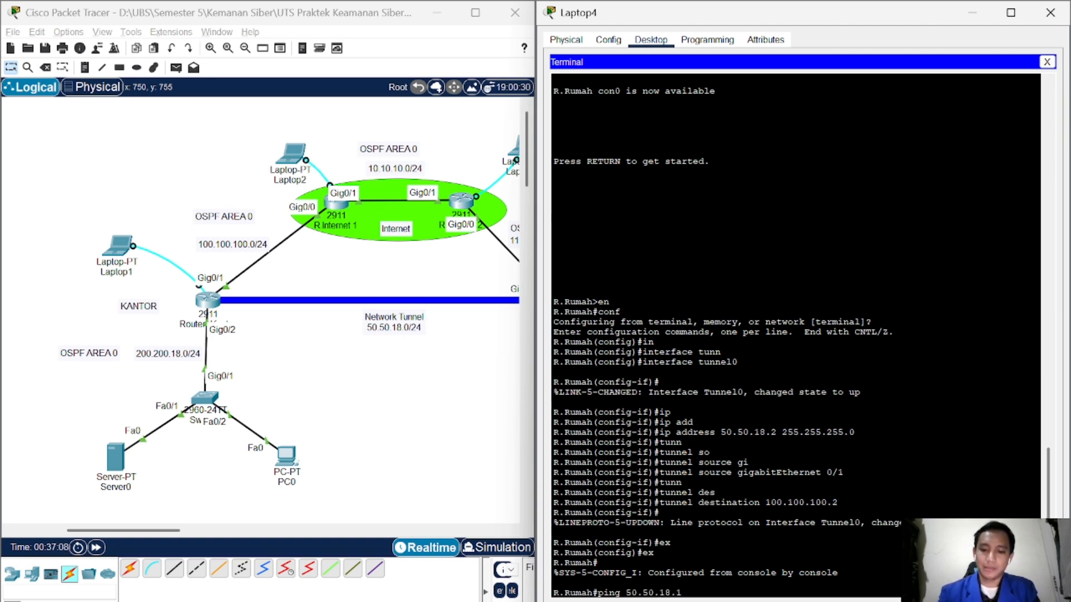
pyautogui.press('Return')
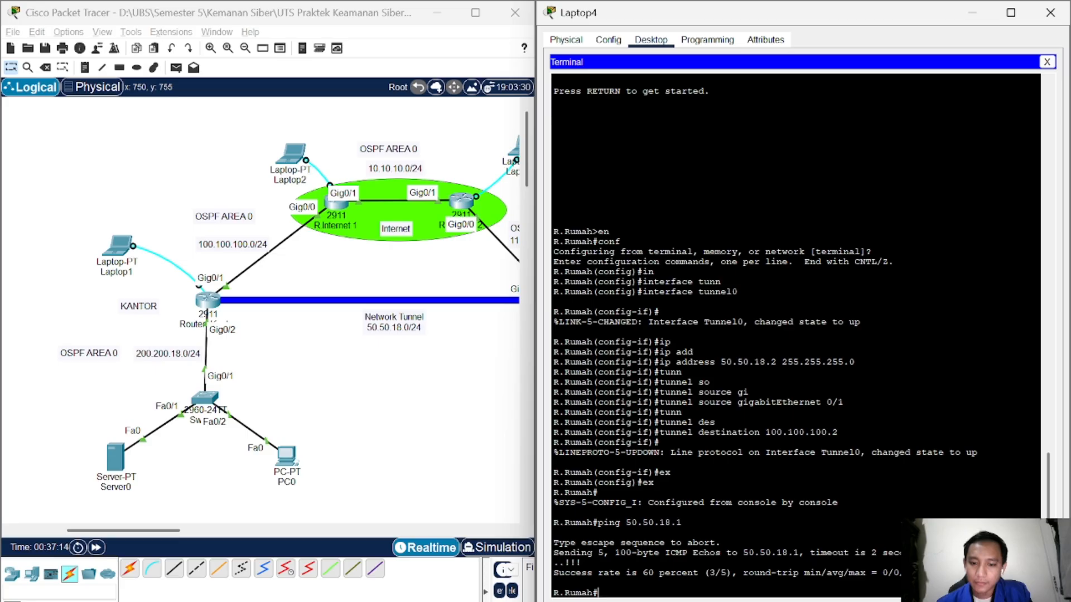
pyautogui.press('Up')
pyautogui.press('Return')
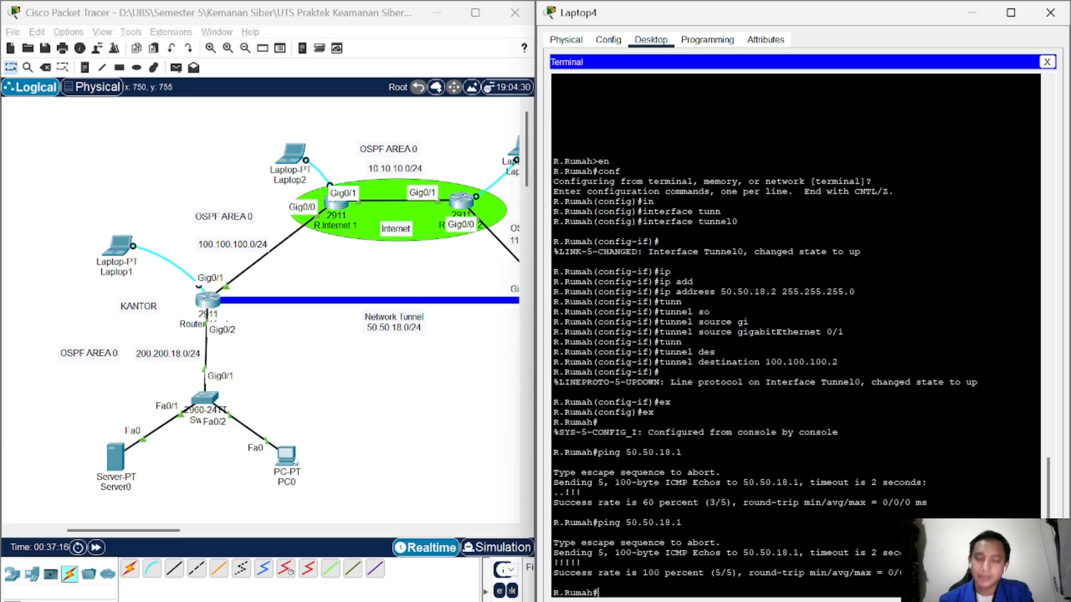
# Step: Traceroute to 200.200.18.100 and read the hop list
pyautogui.write('tr')
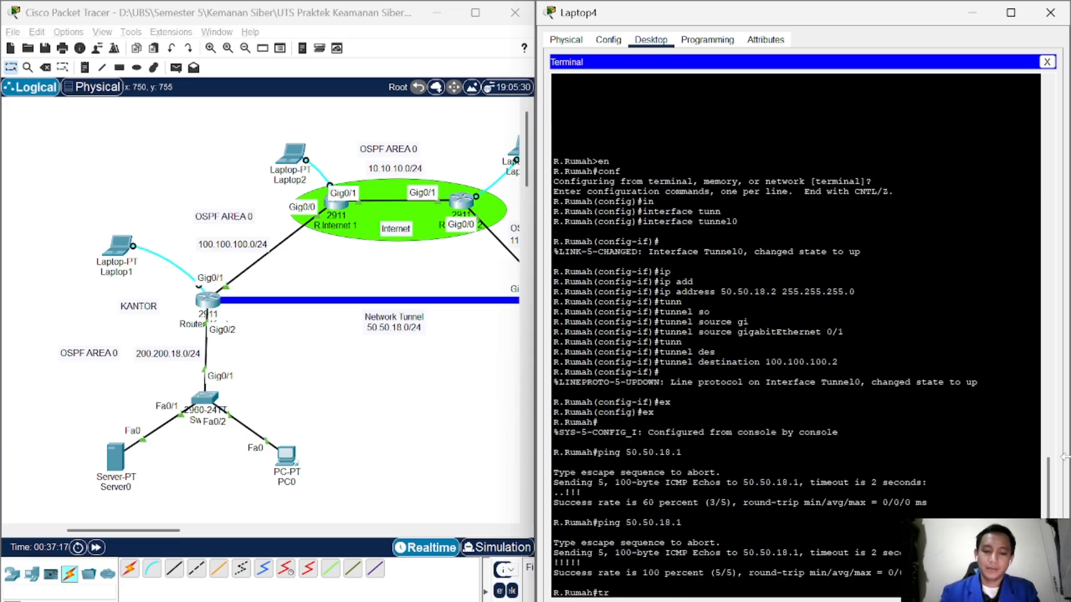
pyautogui.write('ace')
pyautogui.press('Tab')
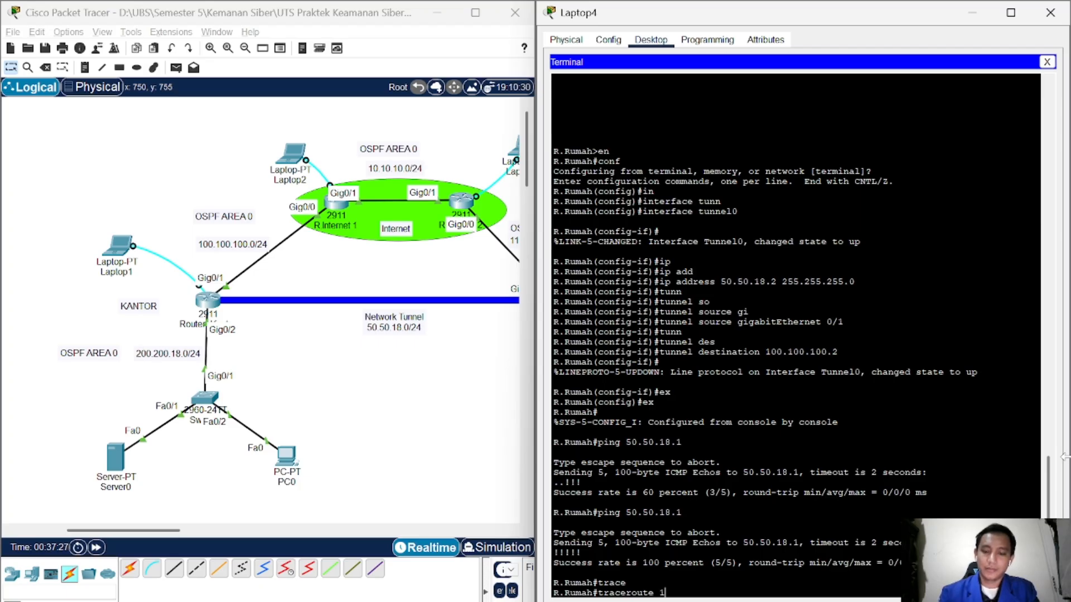
pyautogui.write('200.2')
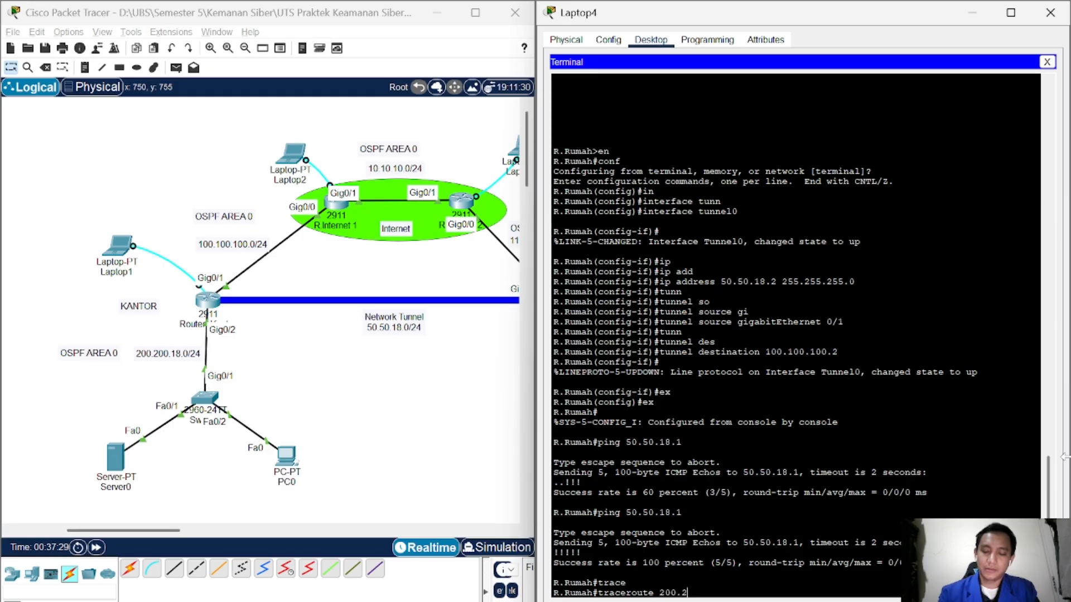
pyautogui.write('00.18')
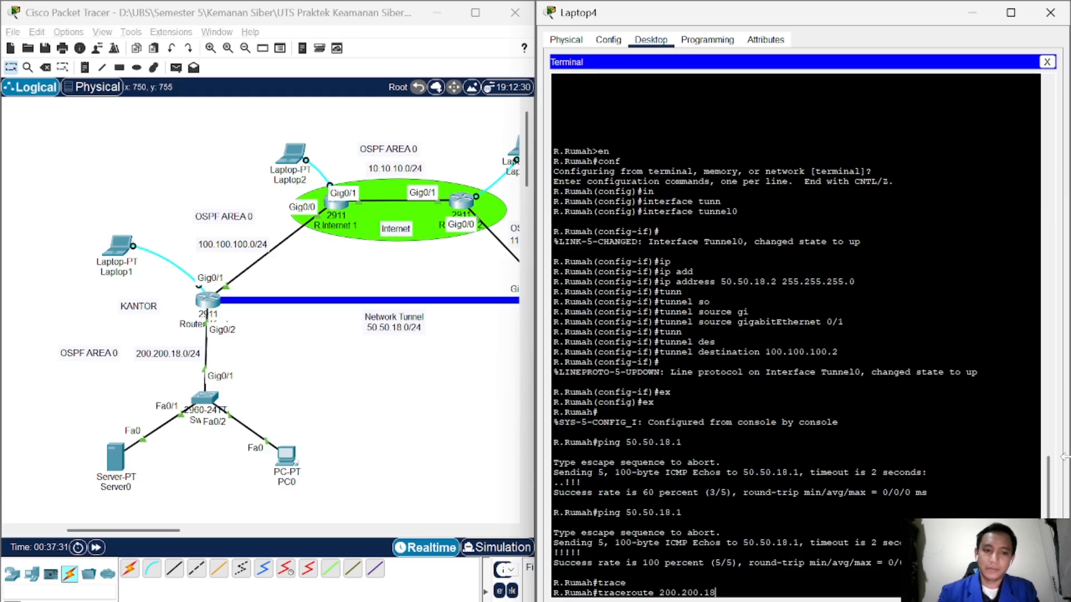
pyautogui.write('.100')
pyautogui.press('Return')
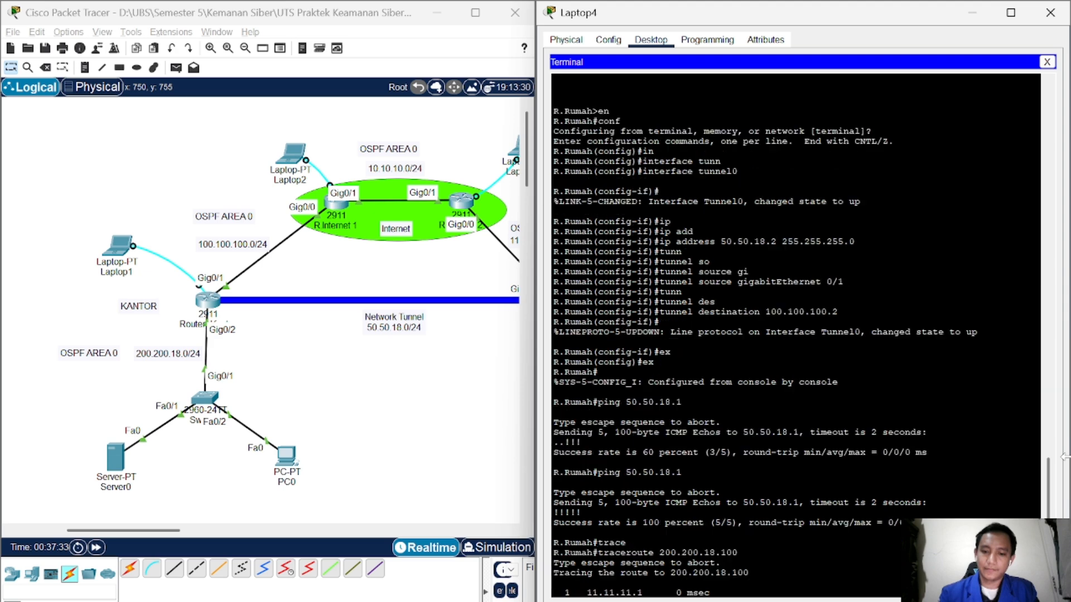
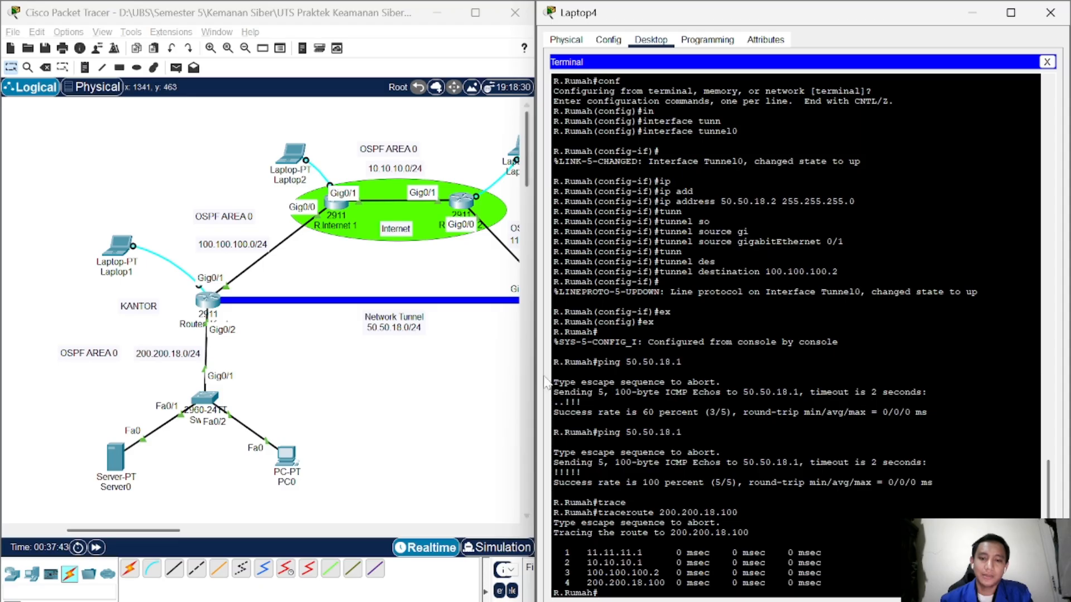
pyautogui.click(412, 601)
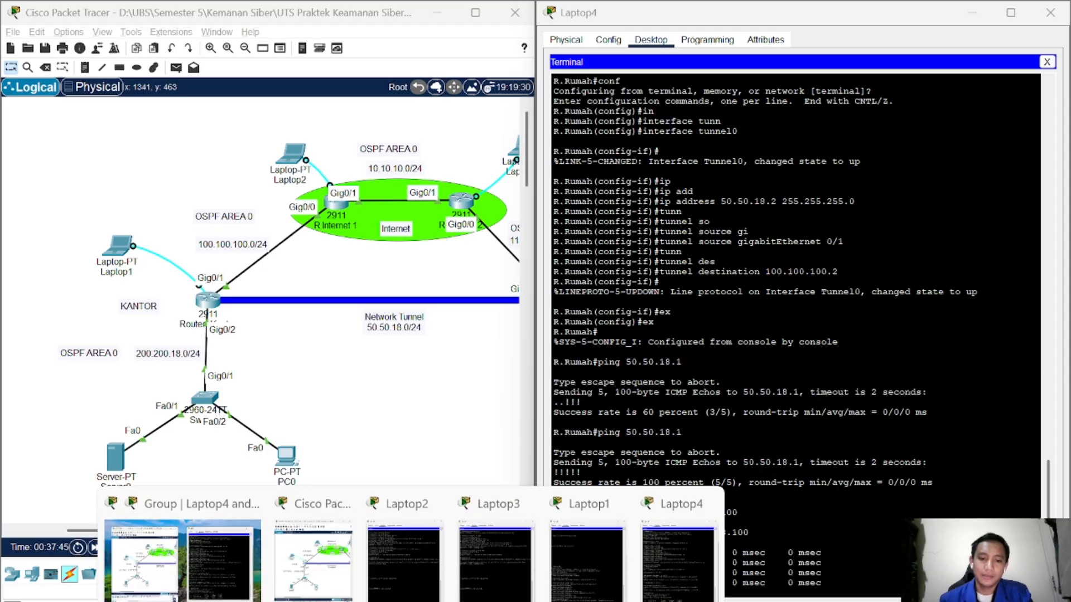
pyautogui.click(843, 553)
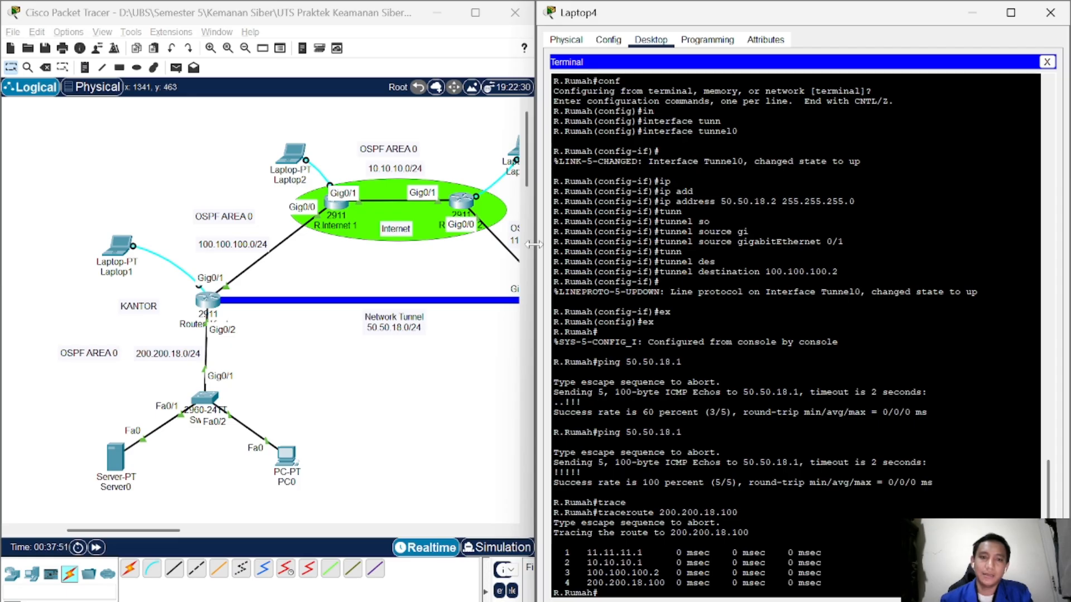
pyautogui.moveTo(144, 530); pyautogui.dragTo(183, 540)
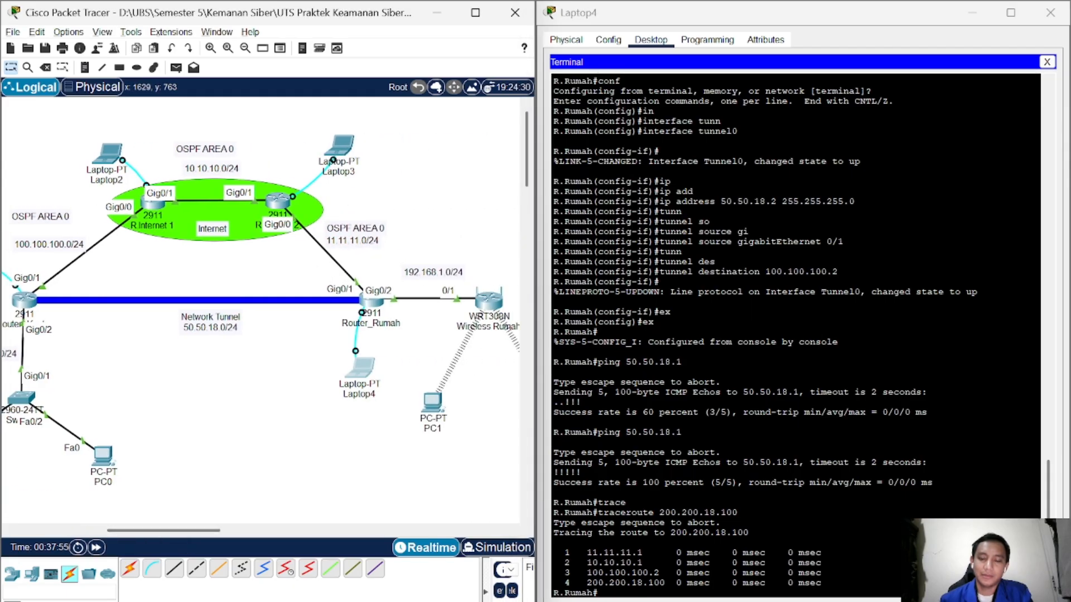
pyautogui.click(599, 593)
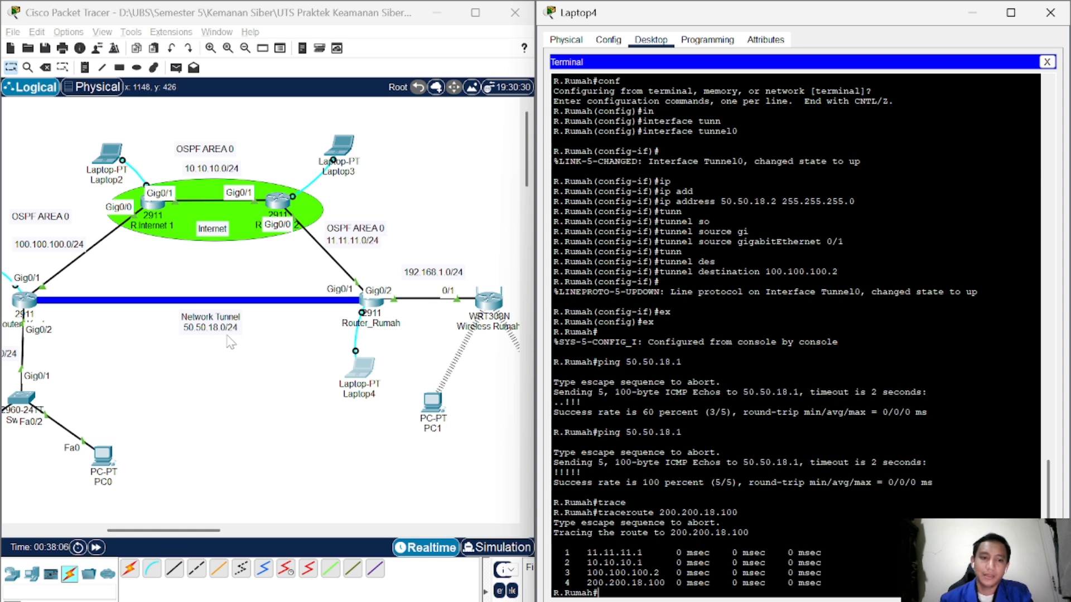
pyautogui.moveTo(365, 600)
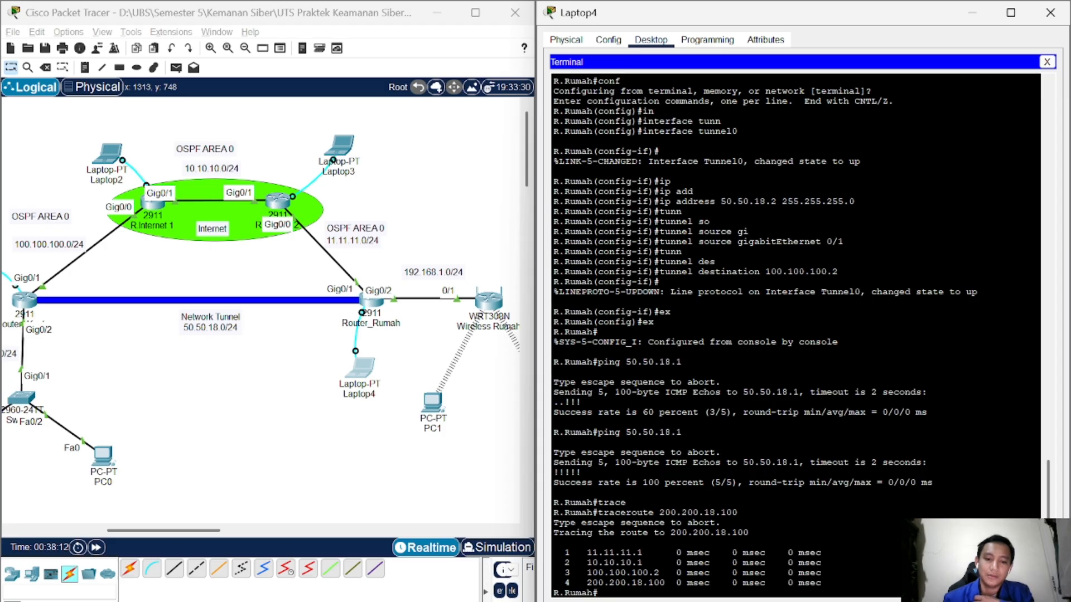
pyautogui.click(412, 601)
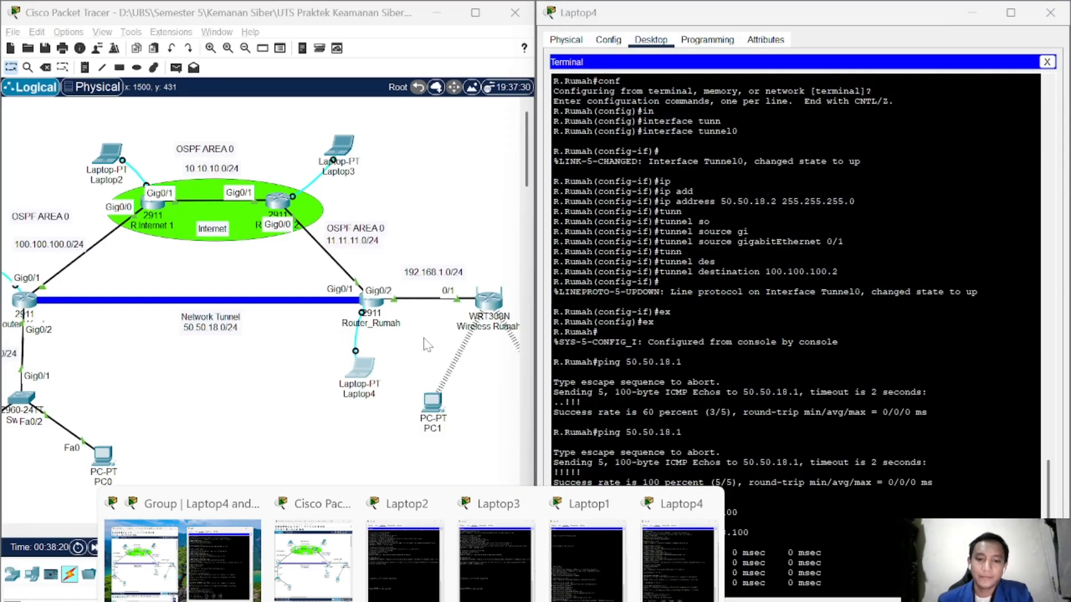
pyautogui.click(308, 427)
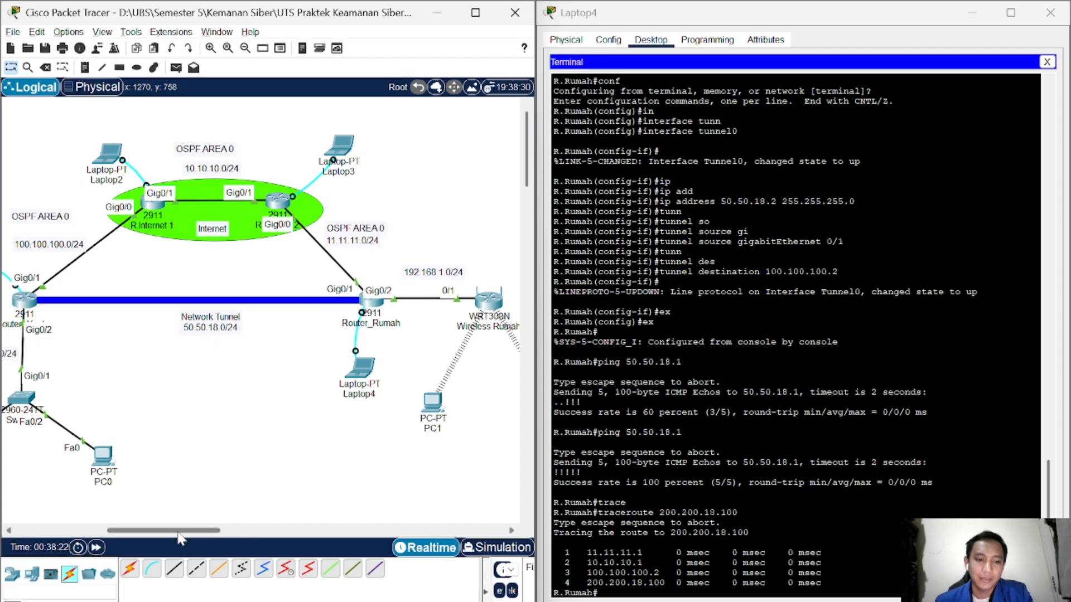
pyautogui.moveTo(180, 535); pyautogui.dragTo(153, 532)
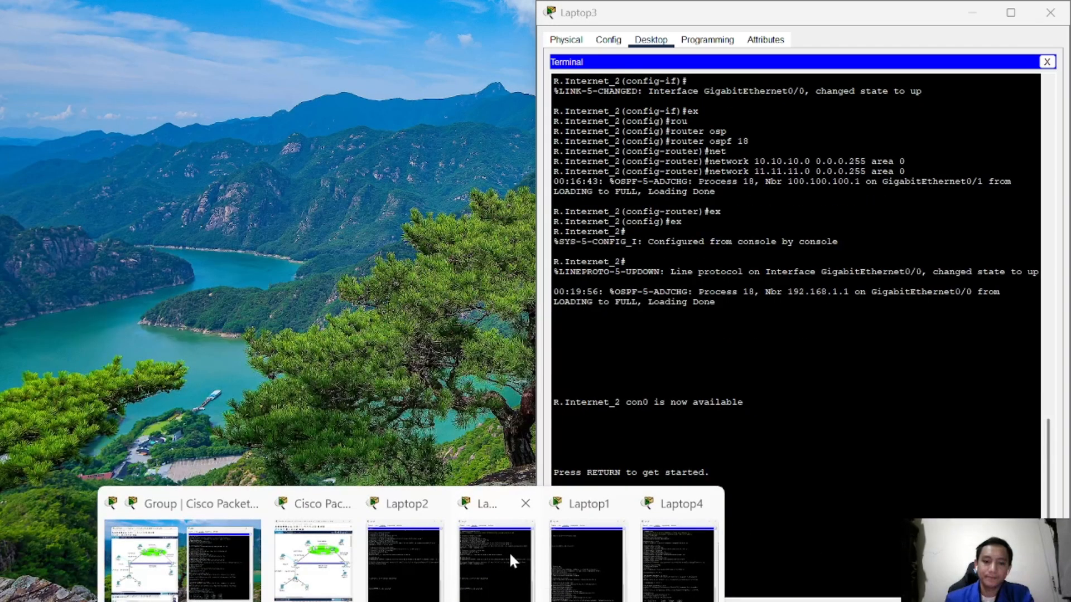
pyautogui.click(608, 553)
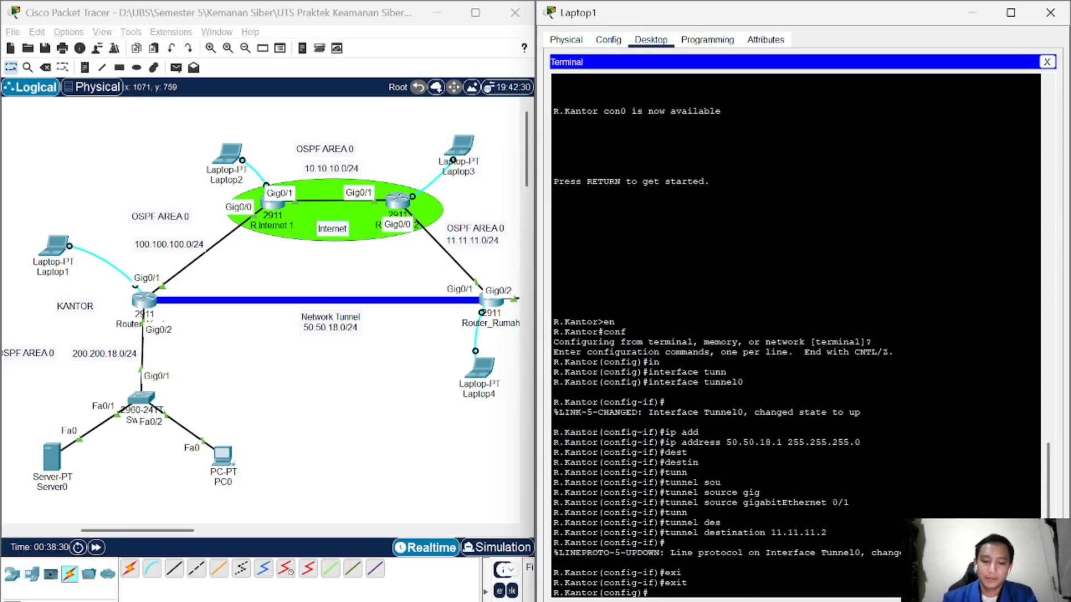
# Step: On R.Kantor, enter 'ip route 192.168.1.0 255.255.255.0 50.50.18.2'
pyautogui.write('ip')
pyautogui.press('Tab')
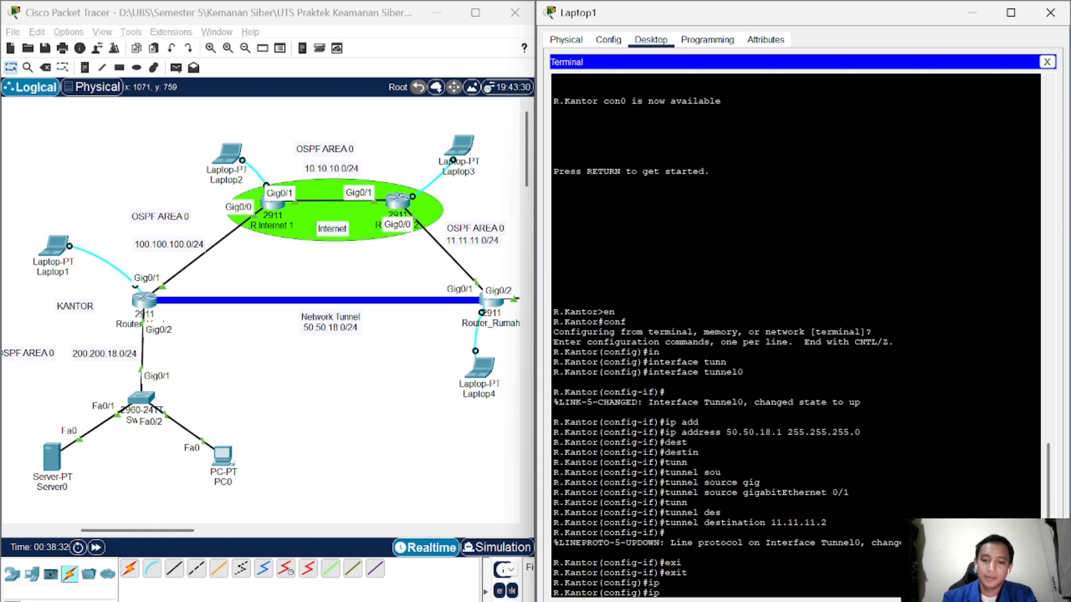
pyautogui.write('rou')
pyautogui.press('Tab')
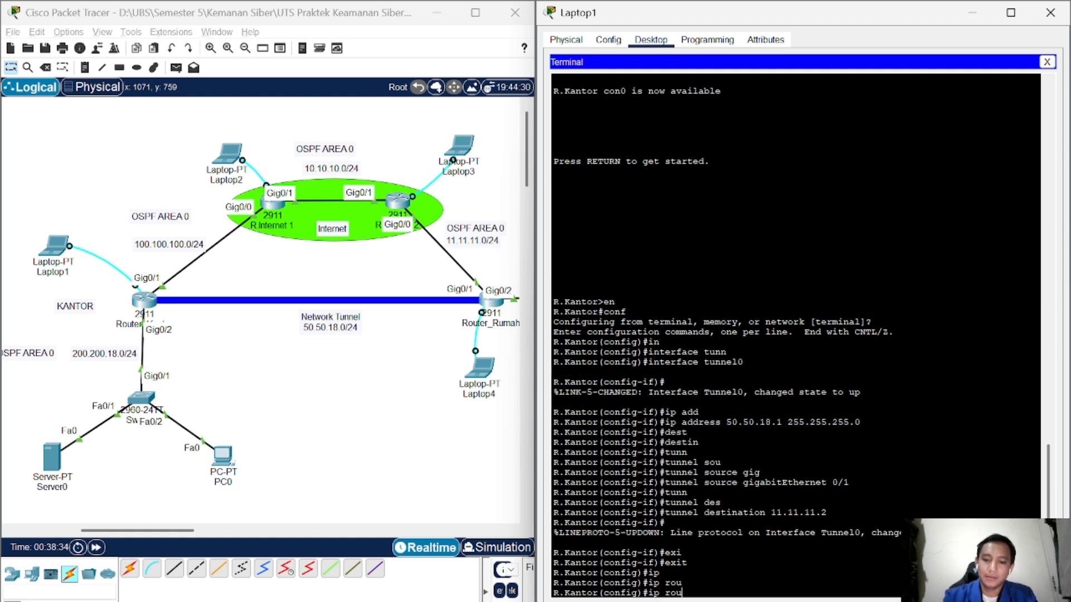
pyautogui.write('te')
pyautogui.press('Tab')
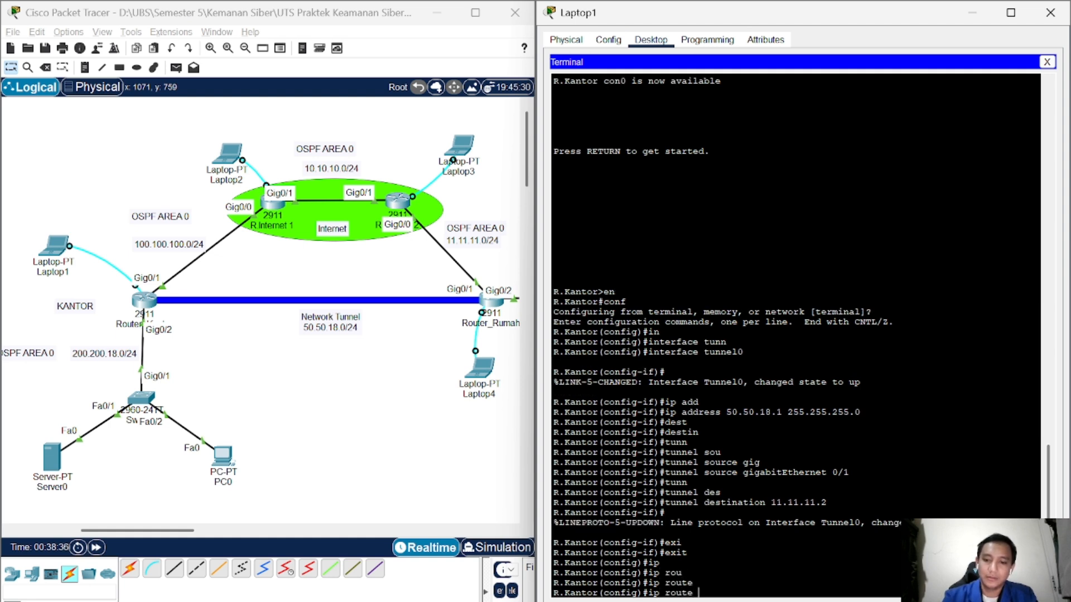
pyautogui.write('add')
pyautogui.press('Tab')
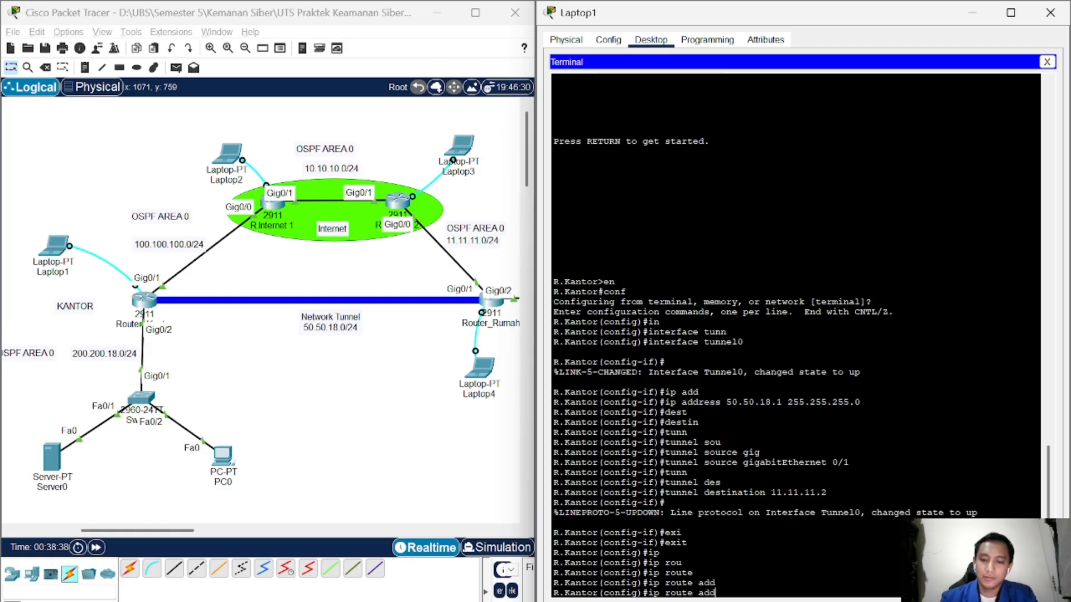
pyautogui.press('BackSpace')
pyautogui.press('BackSpace')
pyautogui.press('BackSpace')
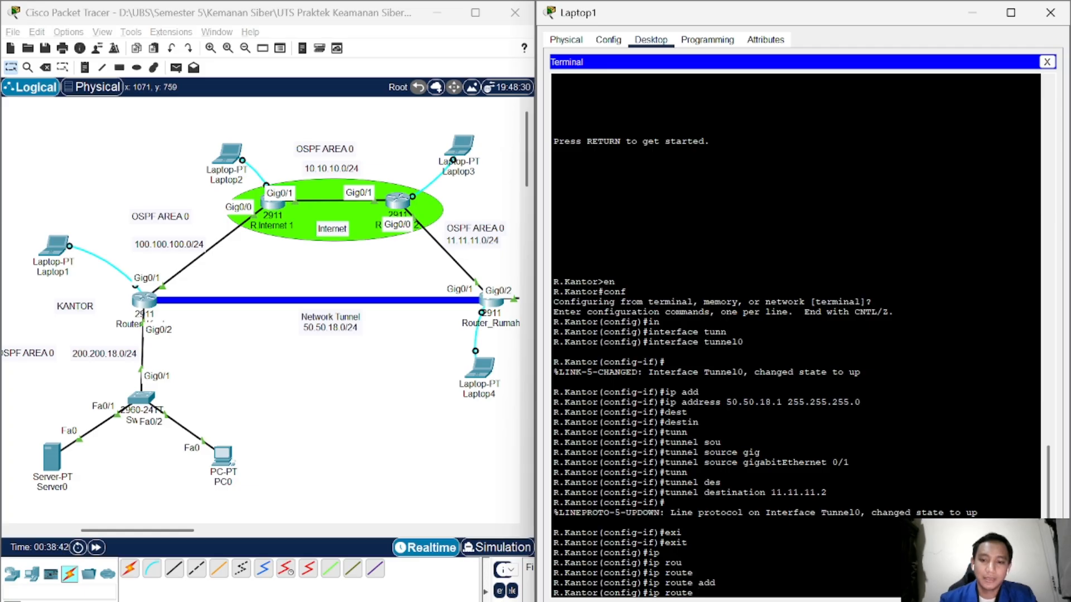
pyautogui.moveTo(535, 484)
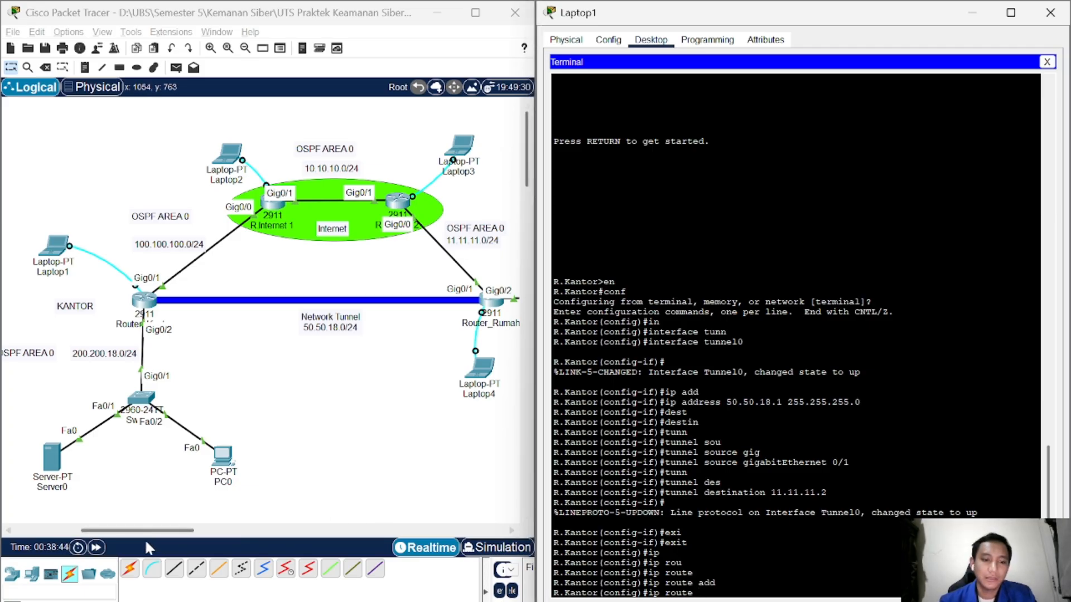
pyautogui.moveTo(145, 532); pyautogui.dragTo(193, 536)
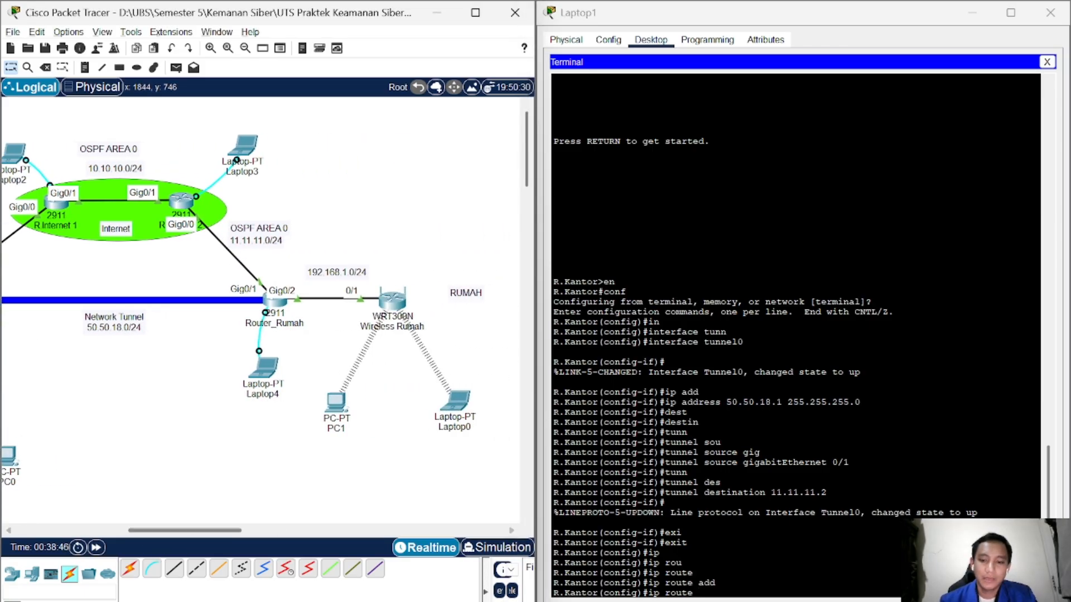
pyautogui.click(698, 592)
pyautogui.write('192')
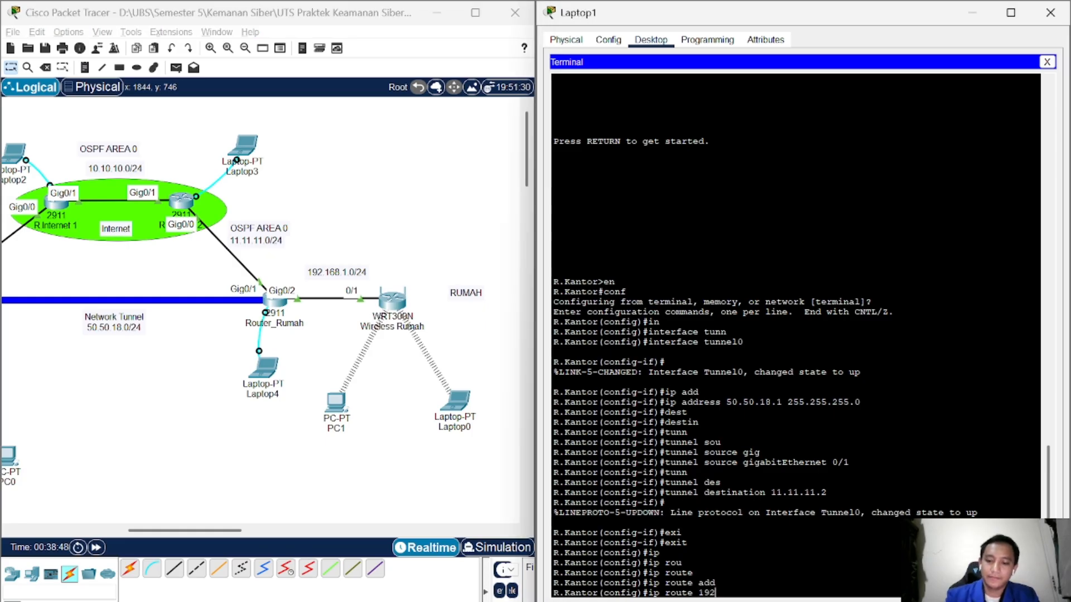
pyautogui.write('.168.1')
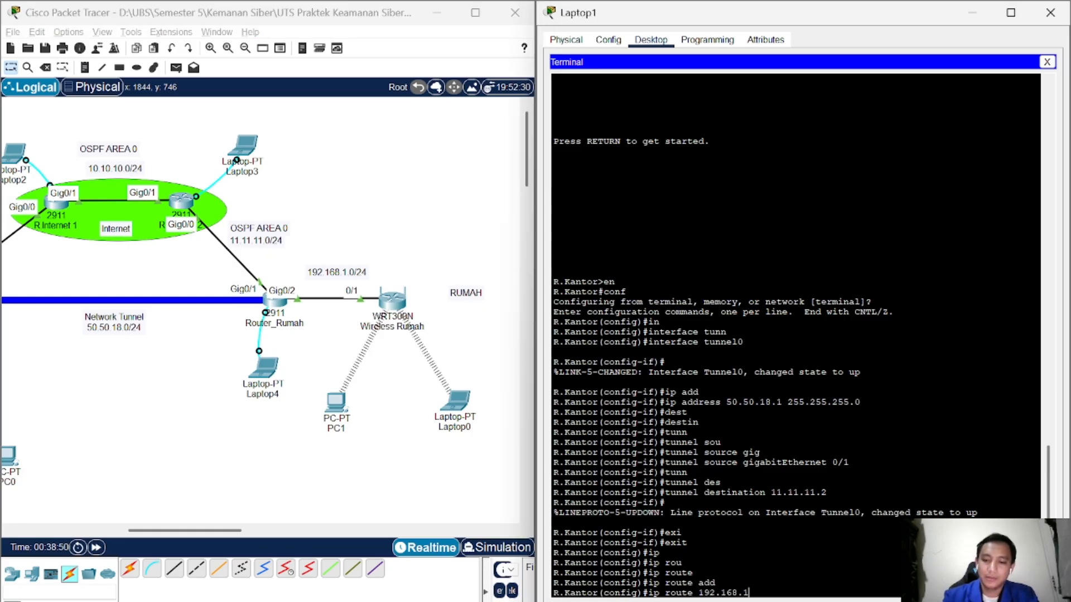
pyautogui.write('.0 25')
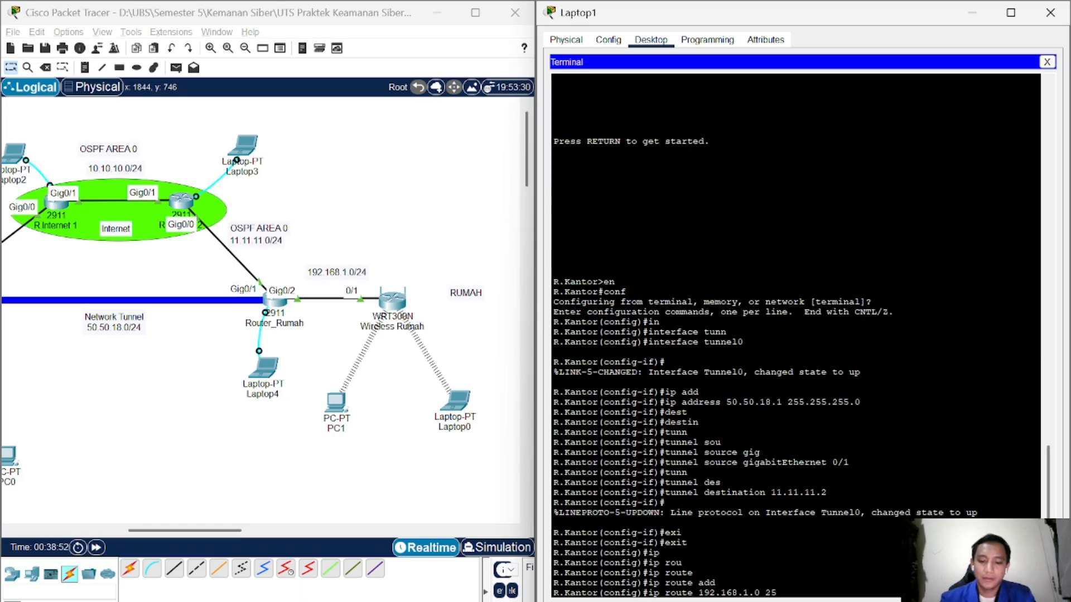
pyautogui.write('5.255.255.')
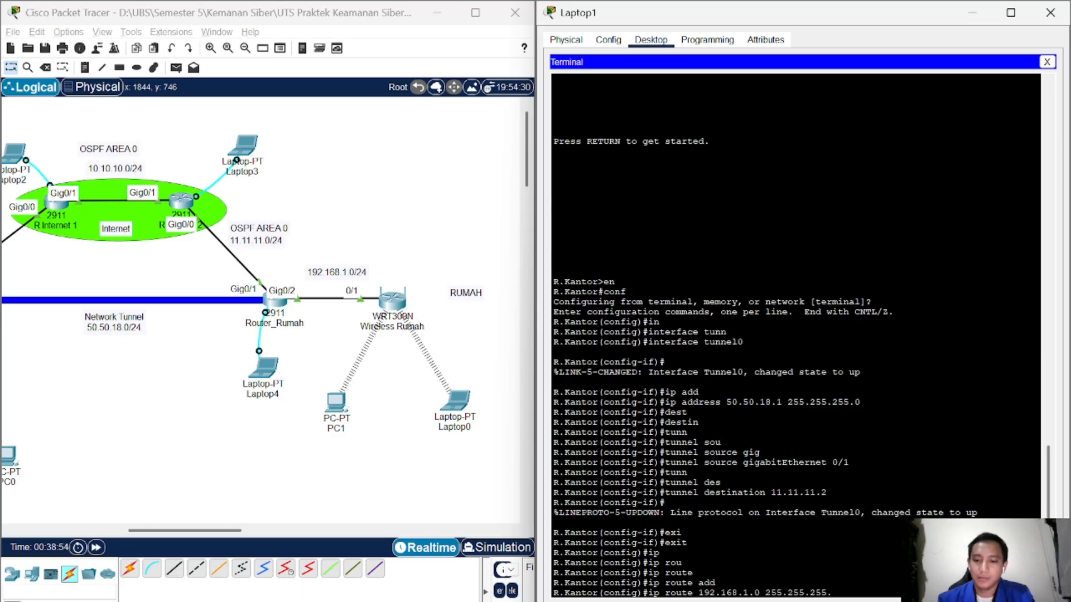
pyautogui.write('0')
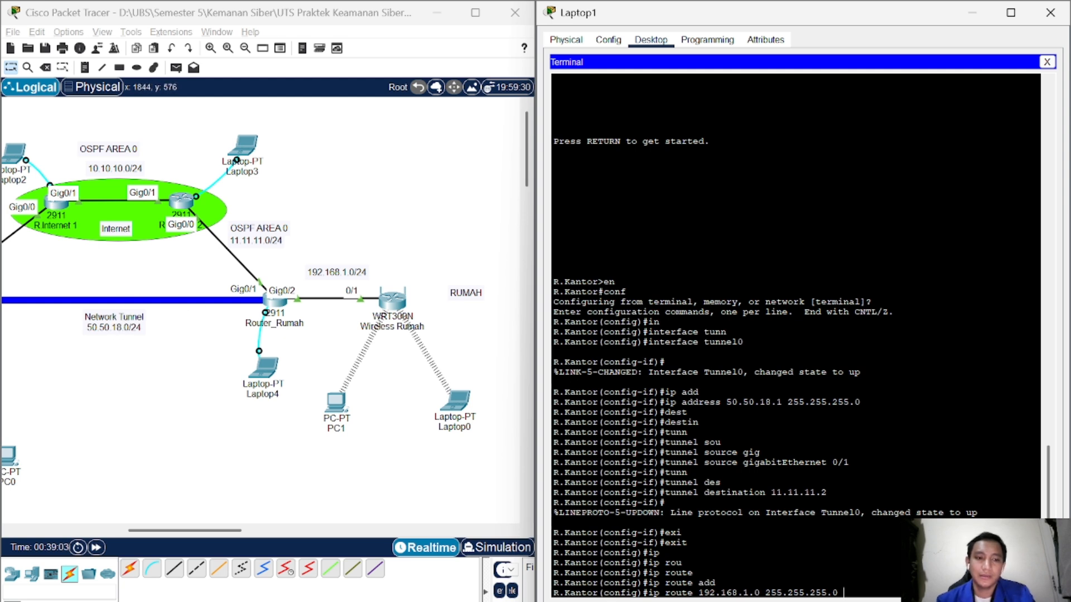
pyautogui.write('50.')
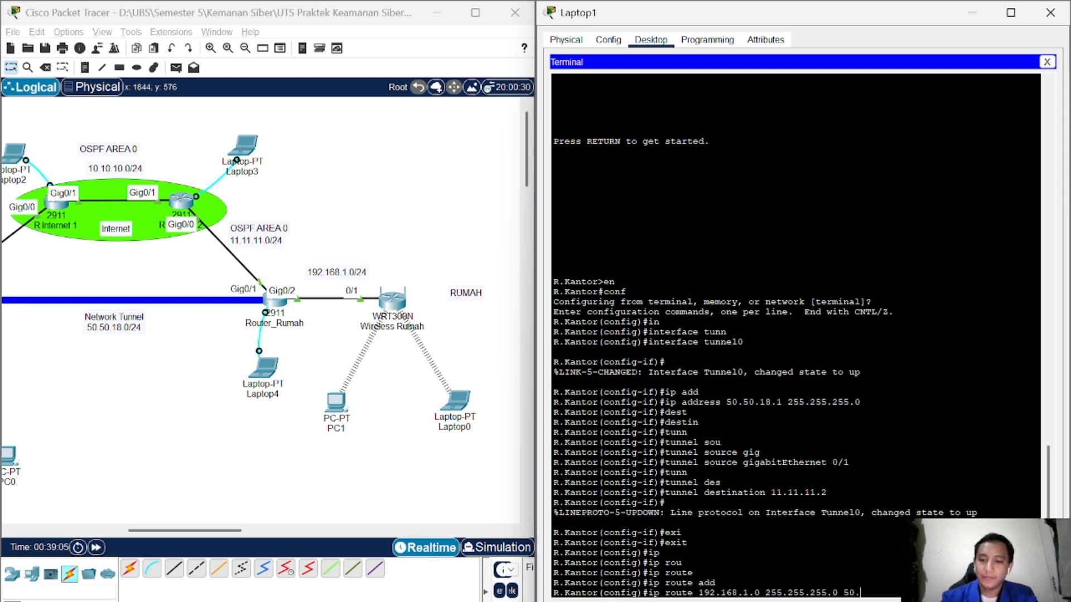
pyautogui.write('50.18')
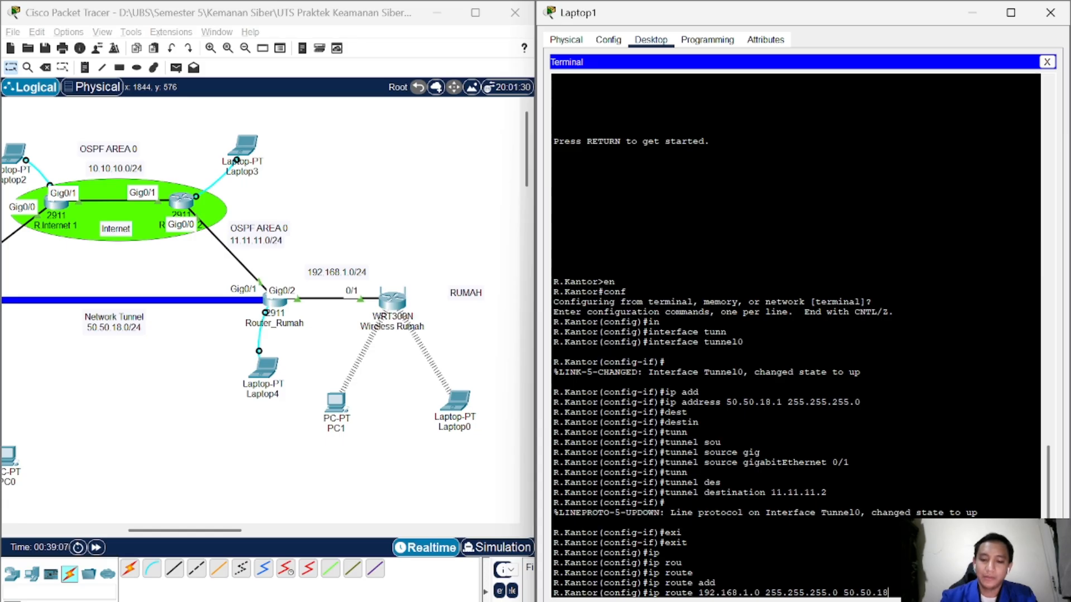
pyautogui.write('.2')
pyautogui.press('Return')
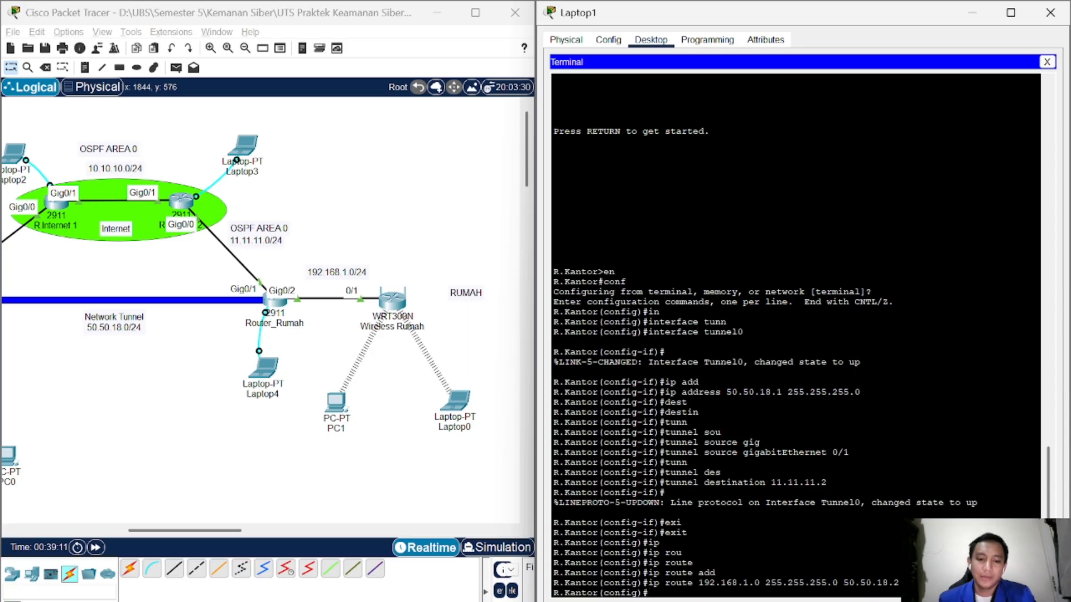
pyautogui.moveTo(633, 571)
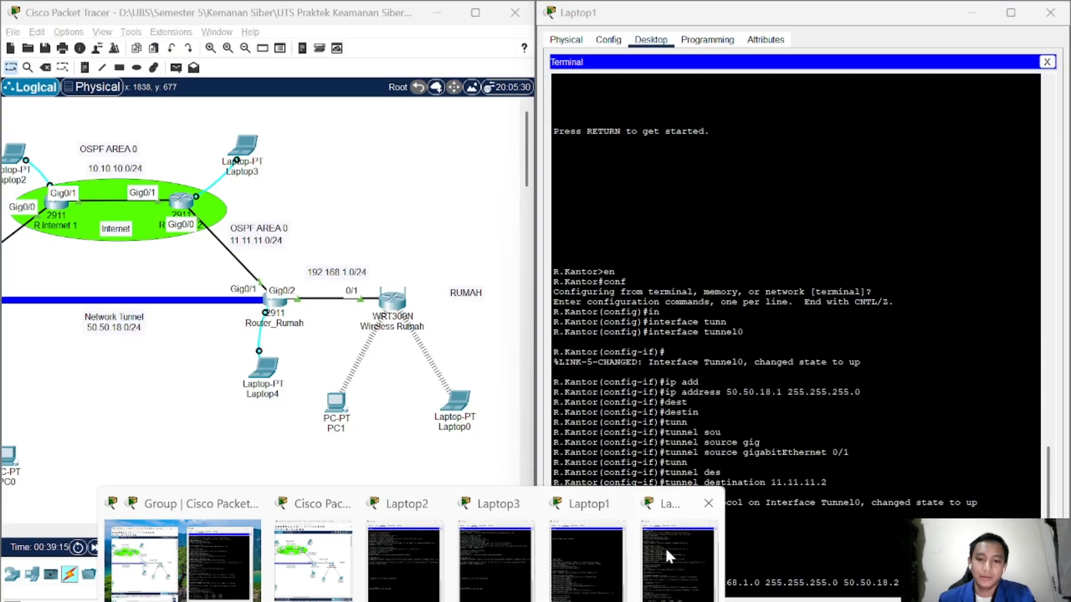
# Step: On R.Rumah, add static route 200.200.18.0 255.255.255.0 via 50.50.18.1 in config mode
pyautogui.click(665, 547)
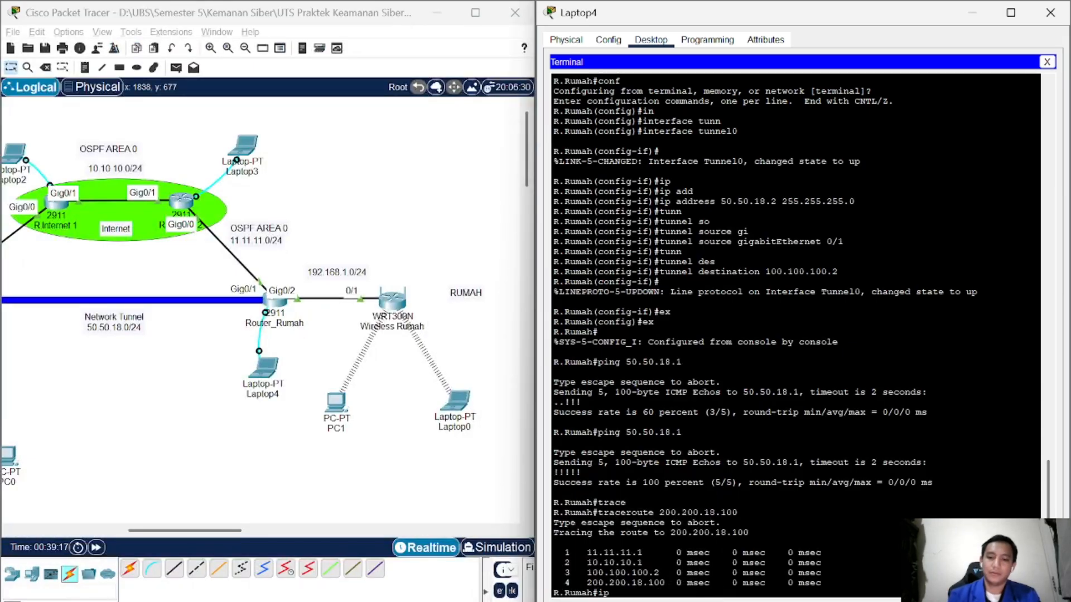
pyautogui.press('BackSpace')
pyautogui.press('BackSpace')
pyautogui.write('conf')
pyautogui.press('Return')
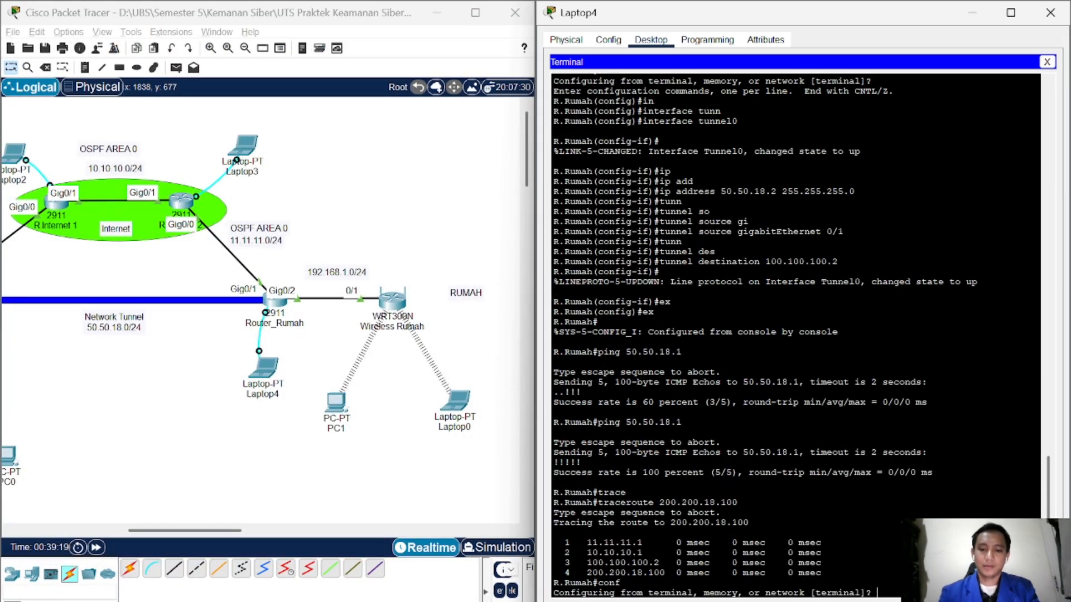
pyautogui.write('ip')
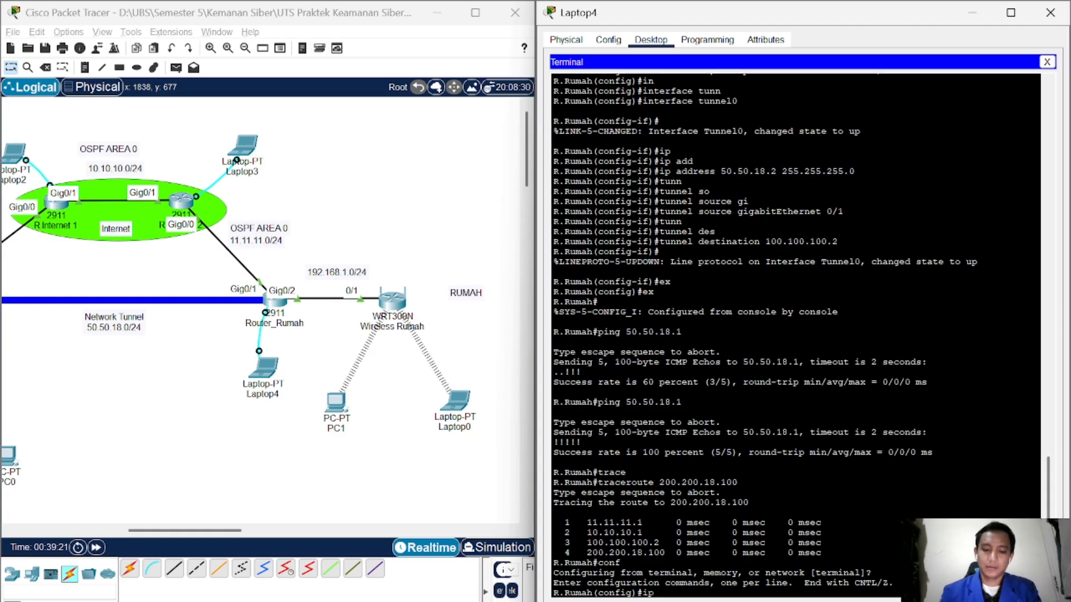
pyautogui.write(' rou')
pyautogui.press('Tab')
pyautogui.write('t')
pyautogui.press('Tab')
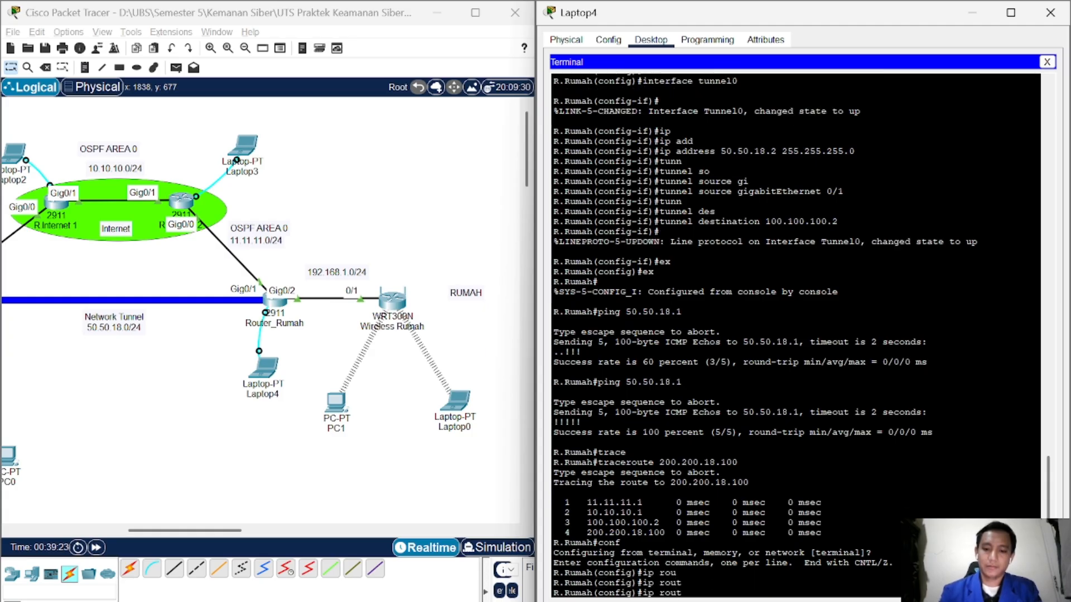
pyautogui.write('e')
pyautogui.press('Tab')
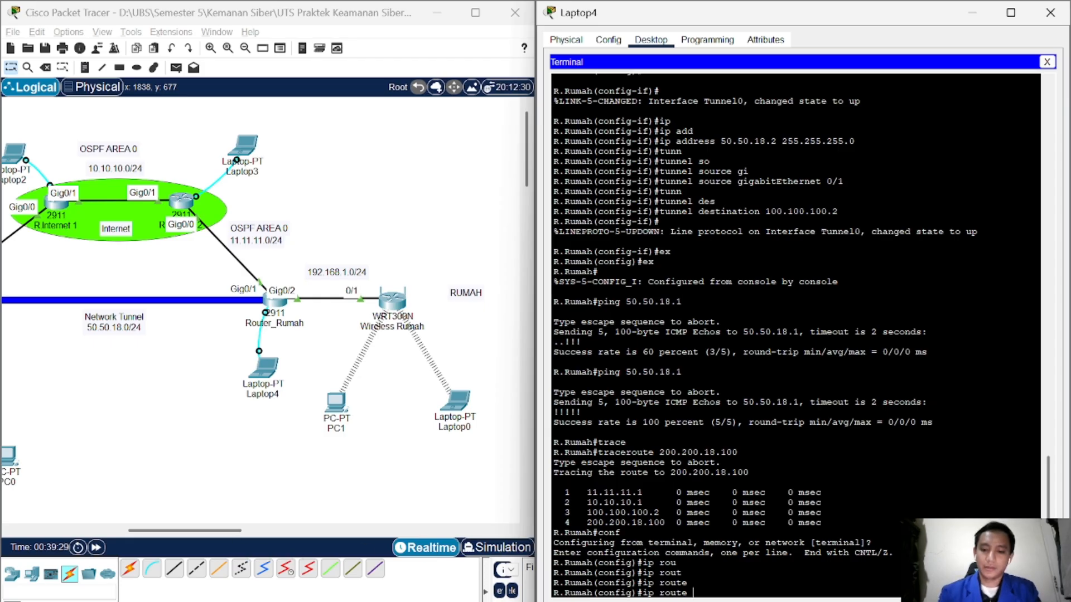
pyautogui.write('200.200.18.0')
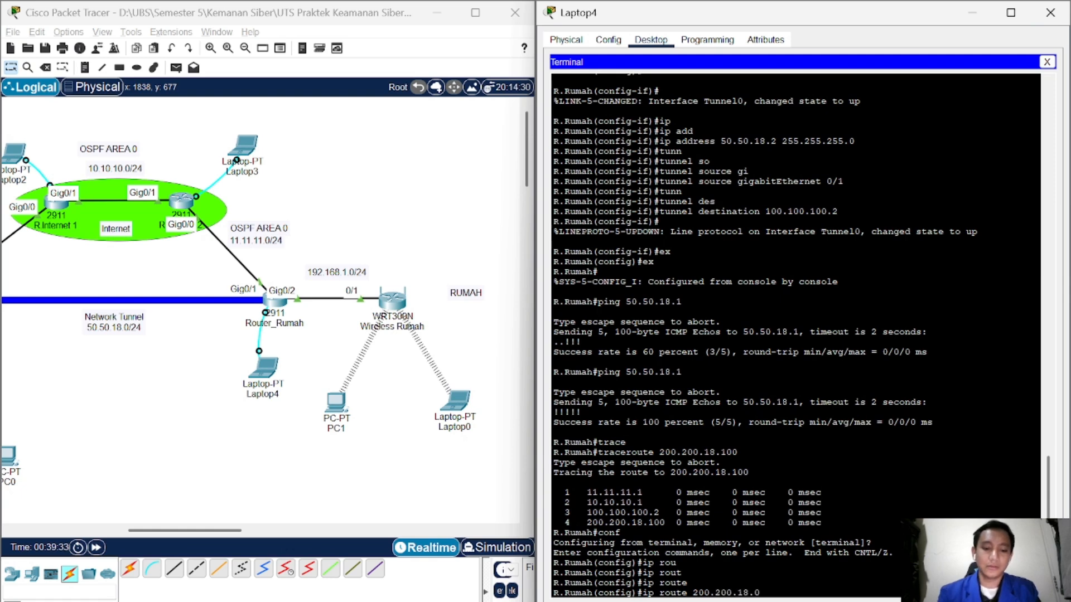
pyautogui.write(' 255.255.255')
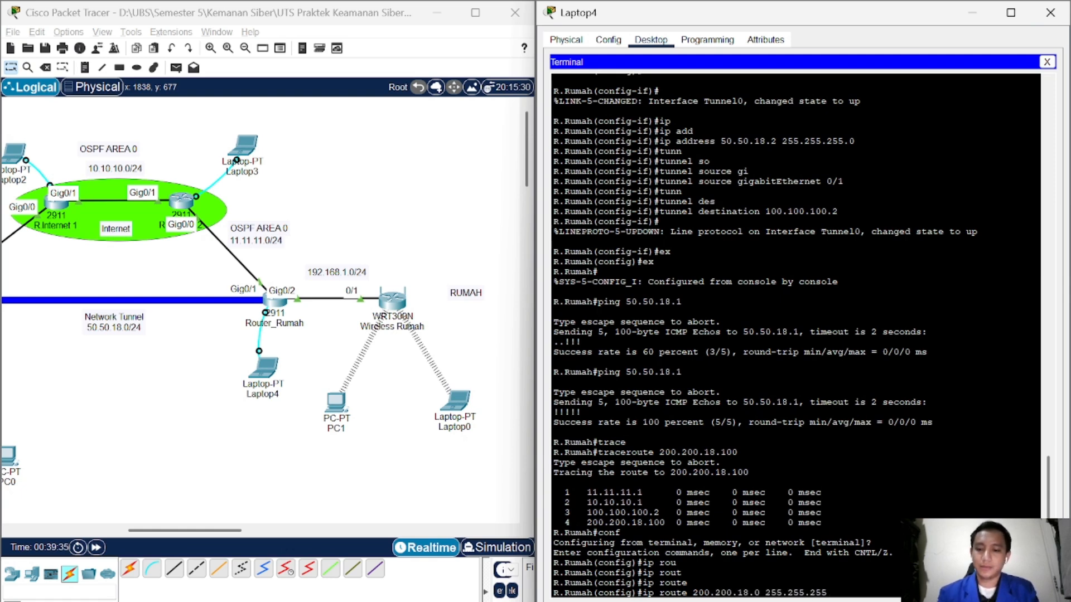
pyautogui.write('.0')
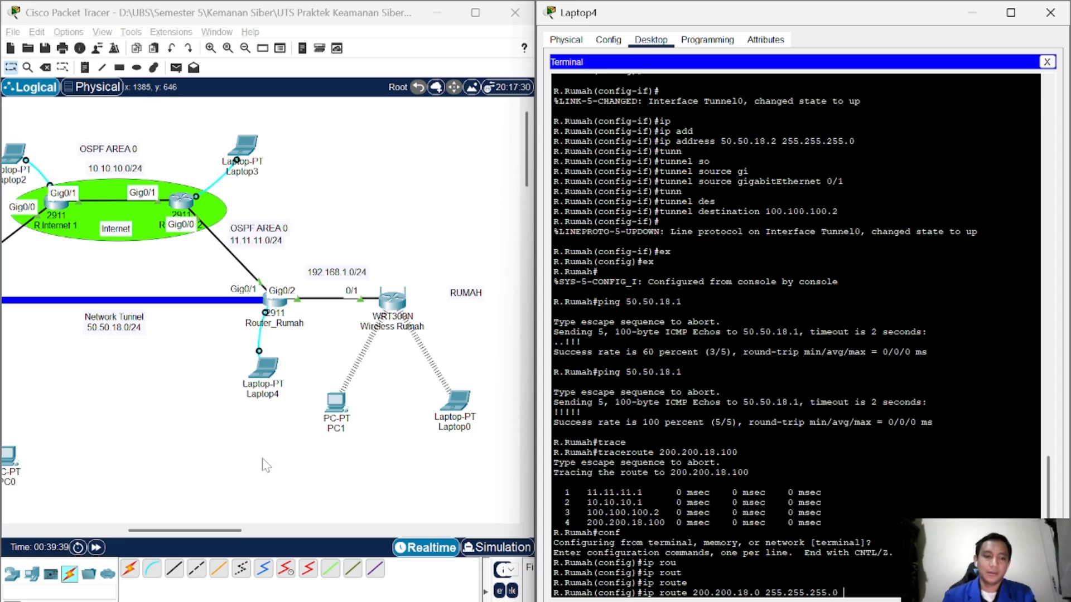
pyautogui.moveTo(210, 535); pyautogui.dragTo(179, 534)
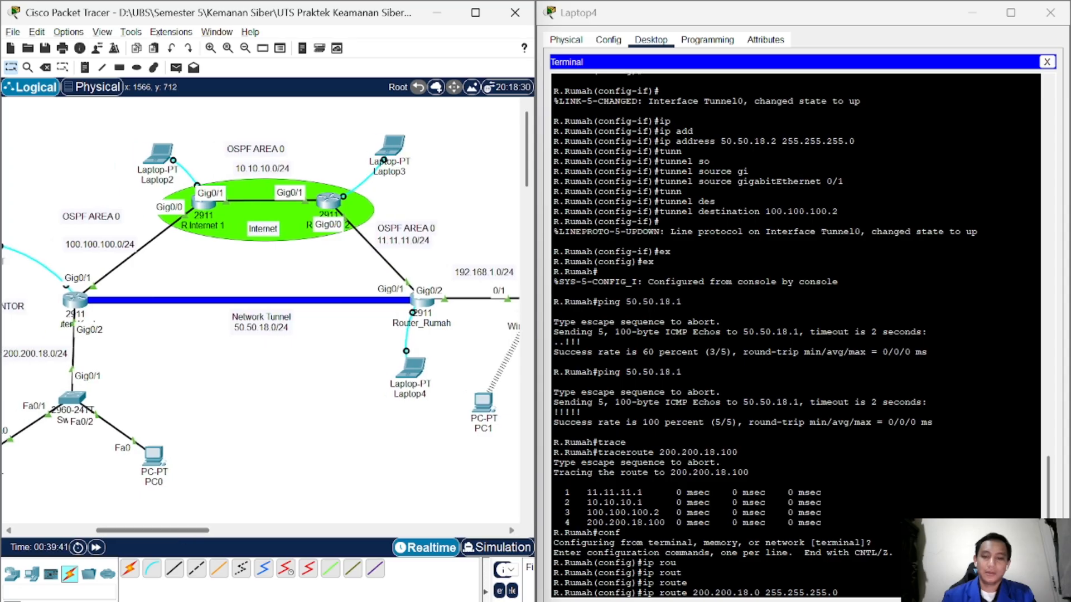
pyautogui.click(688, 583)
pyautogui.write('5')
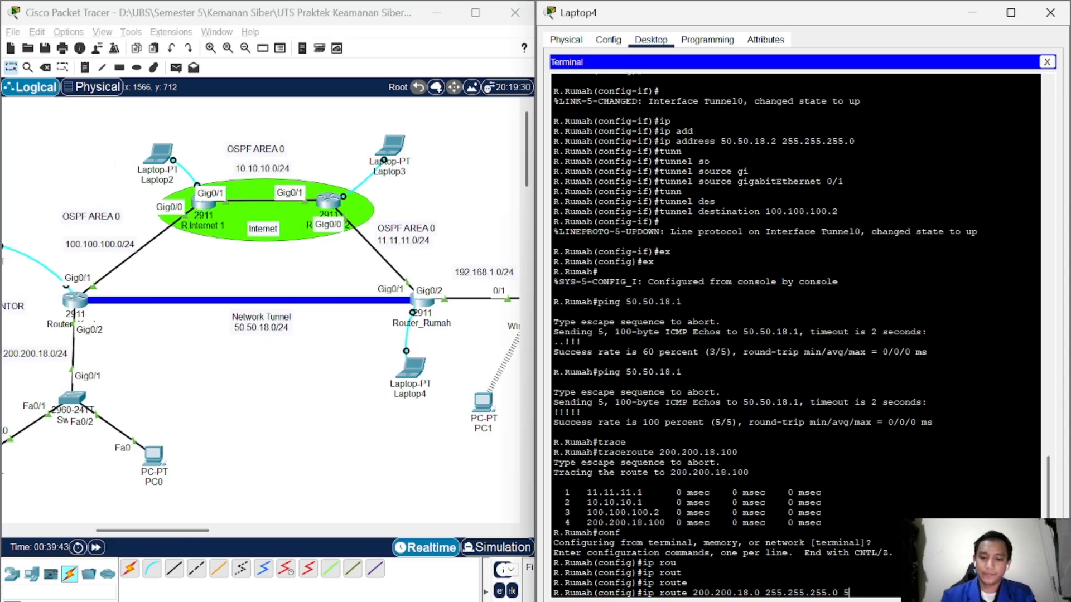
pyautogui.write('0.50.18')
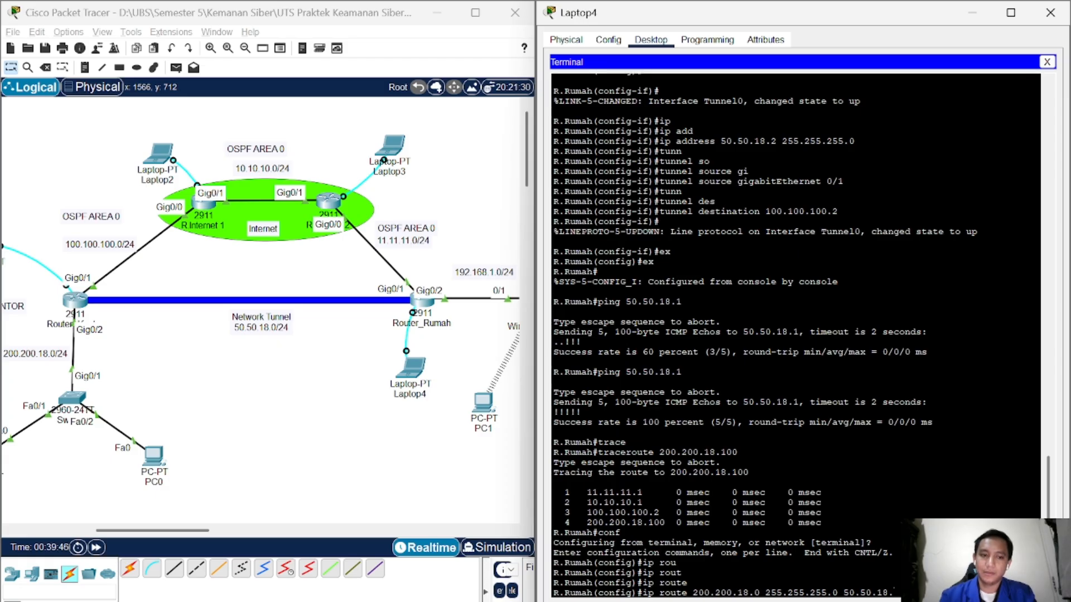
pyautogui.write('.1')
pyautogui.press('Return')
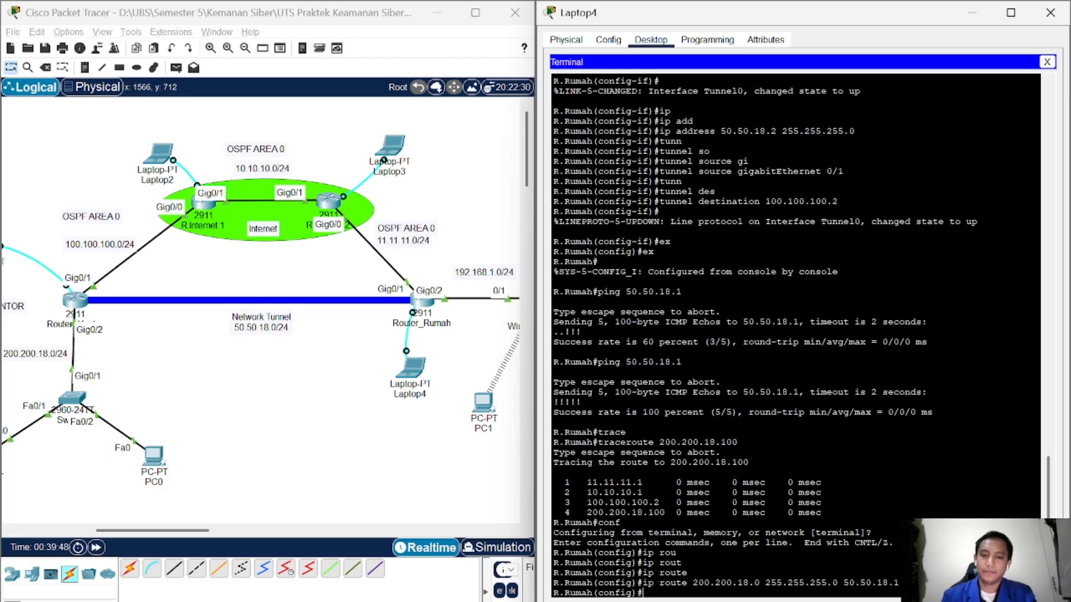
# Step: Exit config mode and rerun the traceroute to 200.200.18.100 through the tunnel
pyautogui.write('p')
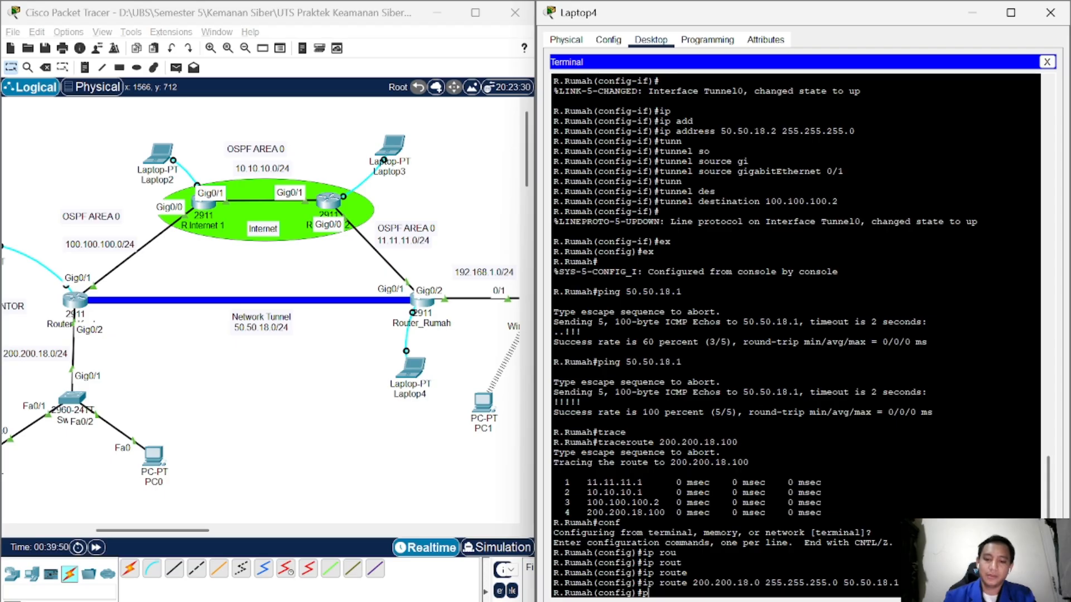
pyautogui.press('BackSpace')
pyautogui.write('e')
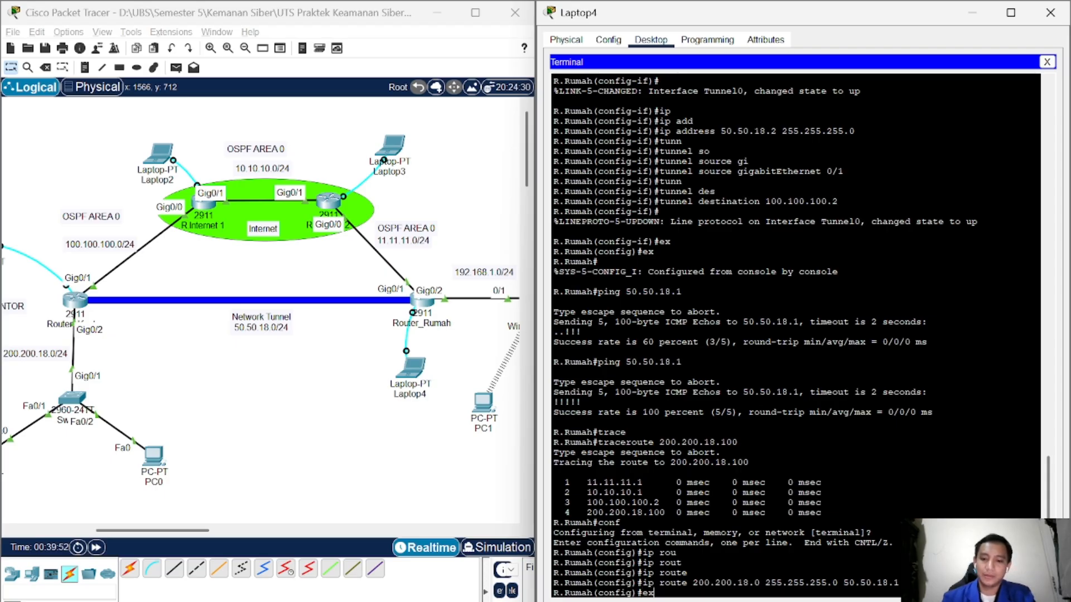
pyautogui.write('x')
pyautogui.press('Return')
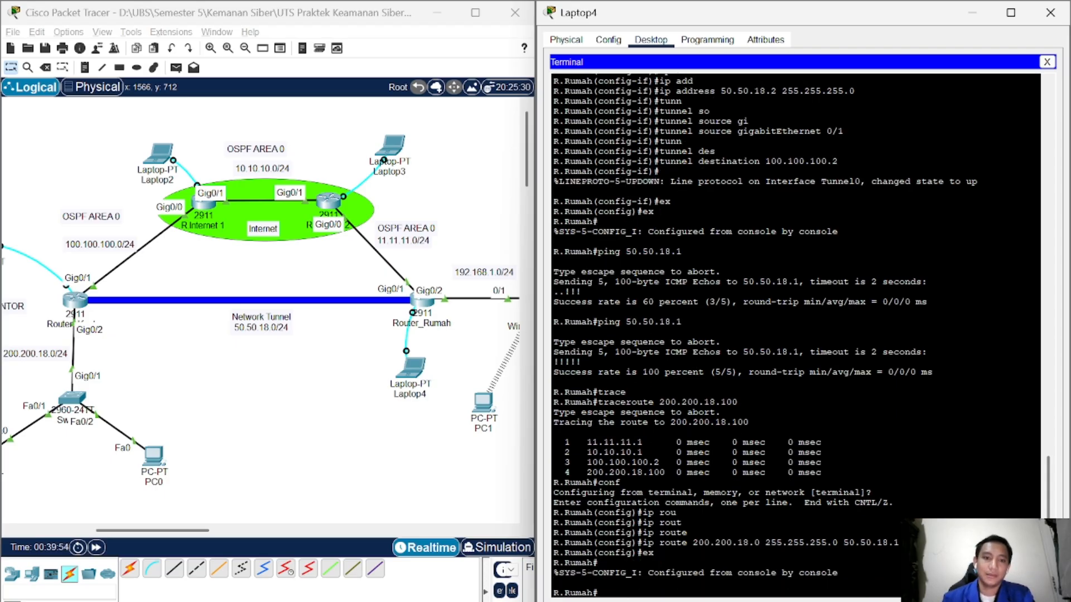
pyautogui.press('Up')
pyautogui.press('Up')
pyautogui.press('Up')
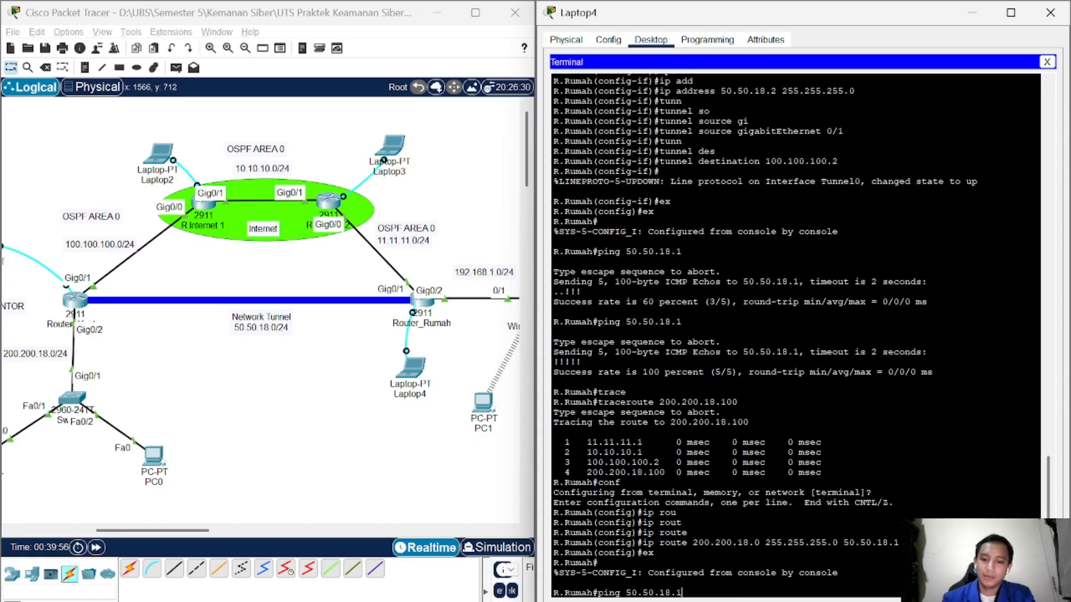
pyautogui.press('Down')
pyautogui.press('Return')
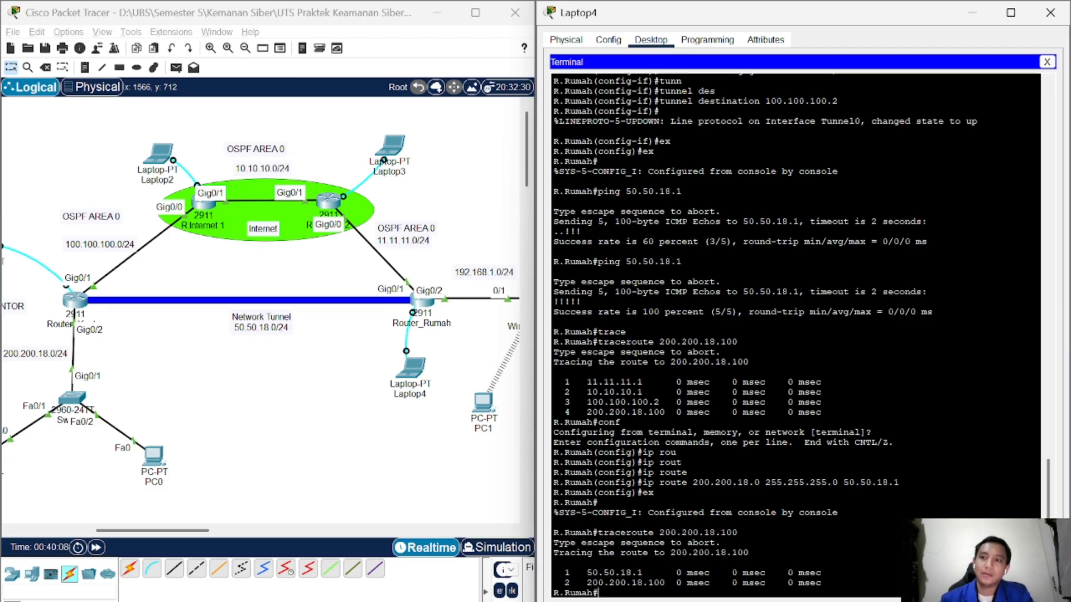
# Step: Return to the topology and open PC1's device window
pyautogui.click(367, 491)
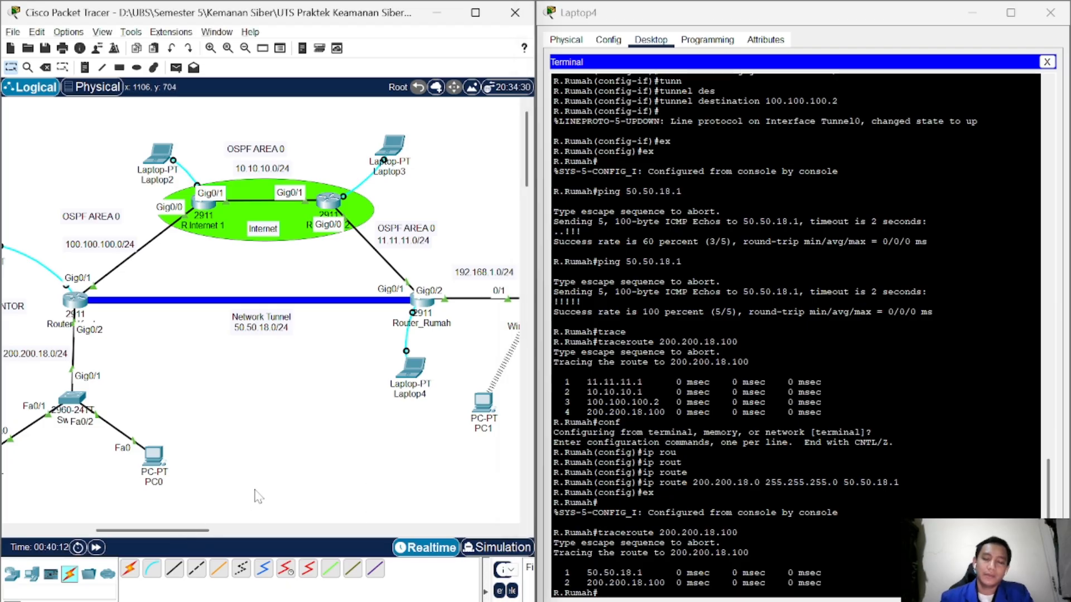
pyautogui.hscroll(5, 251, 491)
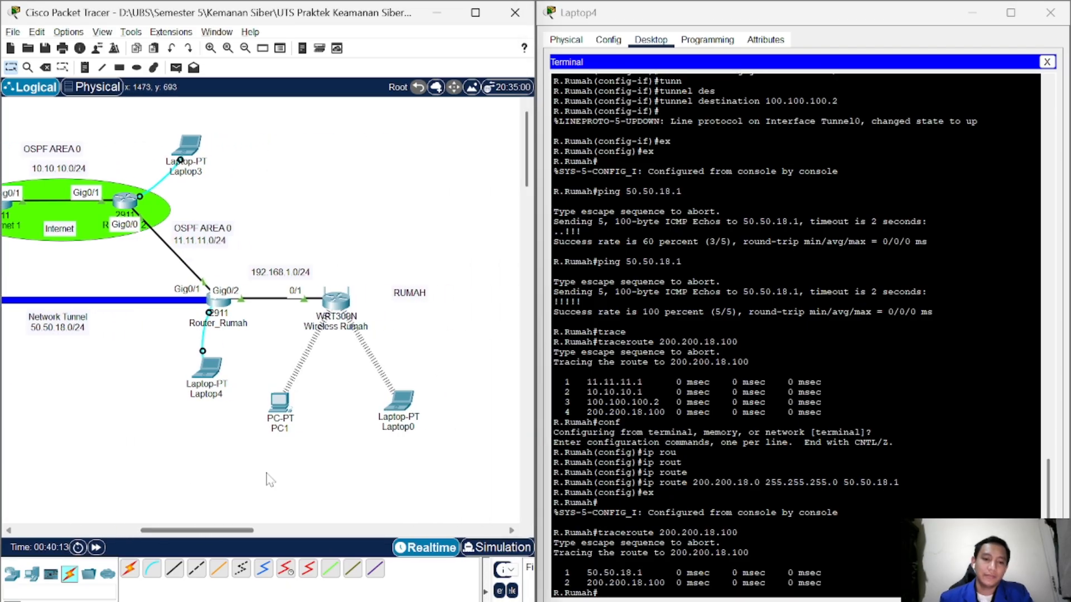
pyautogui.click(280, 402)
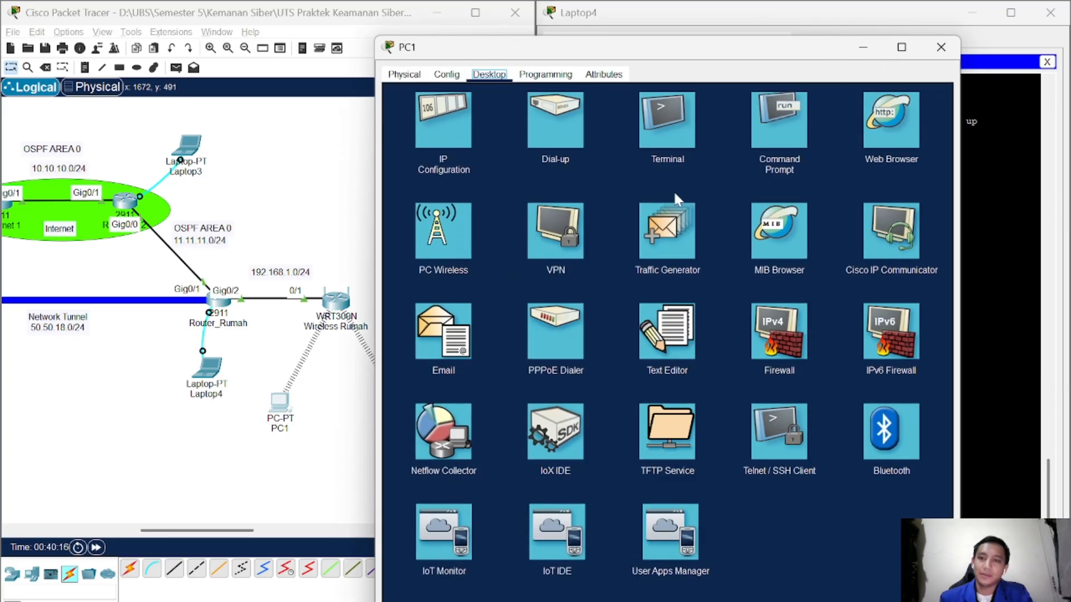
pyautogui.click(774, 115)
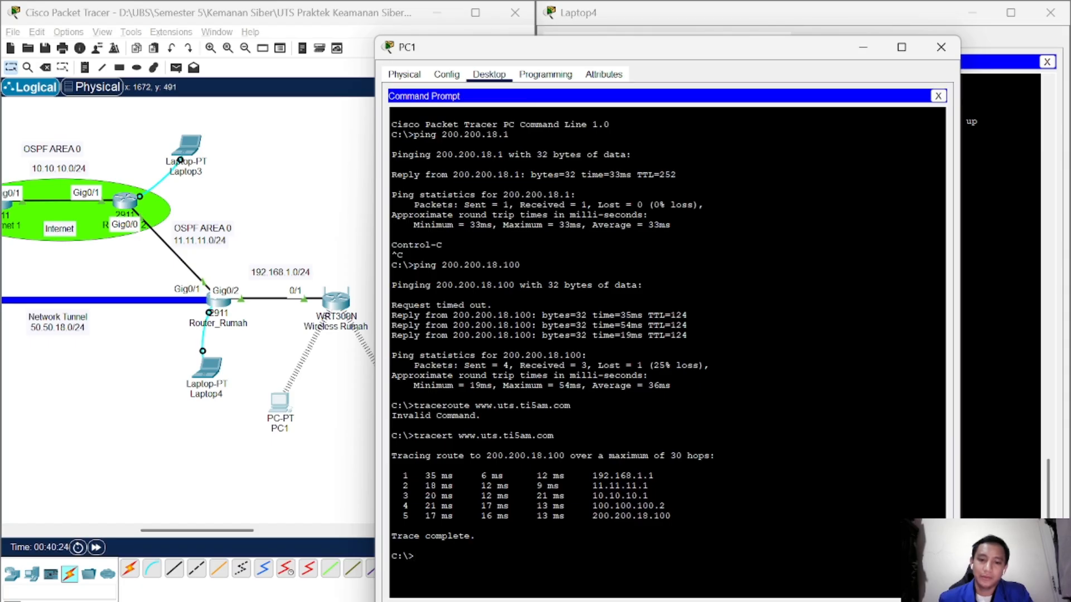
pyautogui.press('Up')
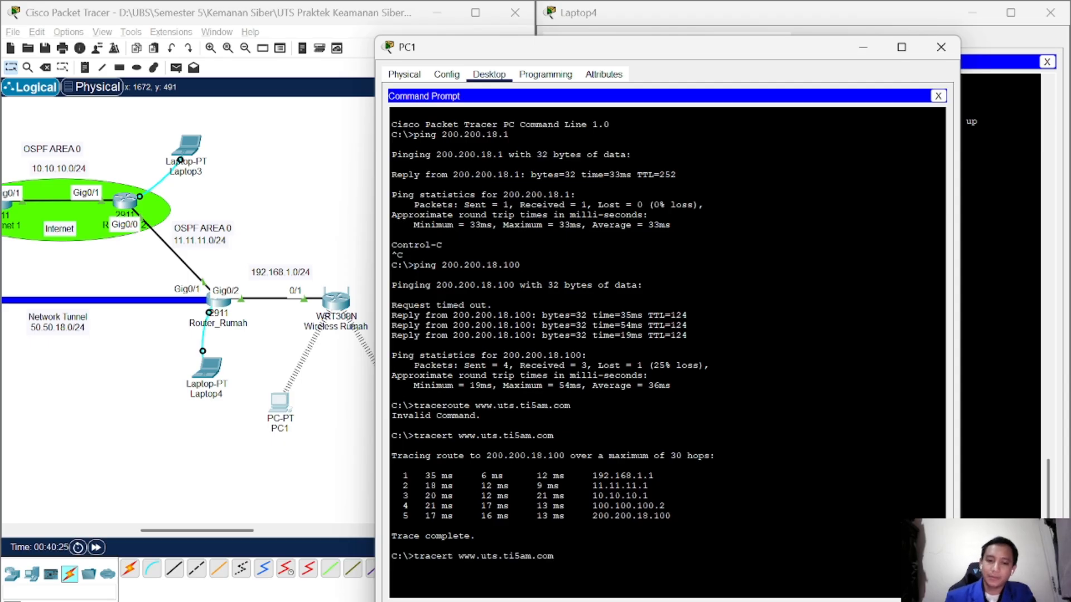
pyautogui.press('Return')
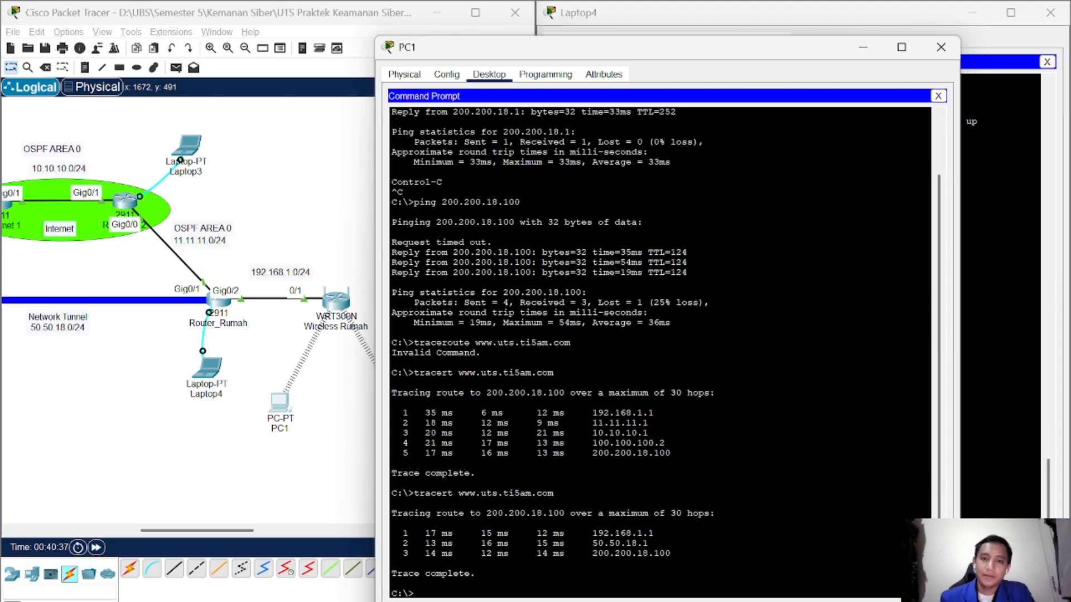
pyautogui.click(305, 444)
pyautogui.click(397, 412)
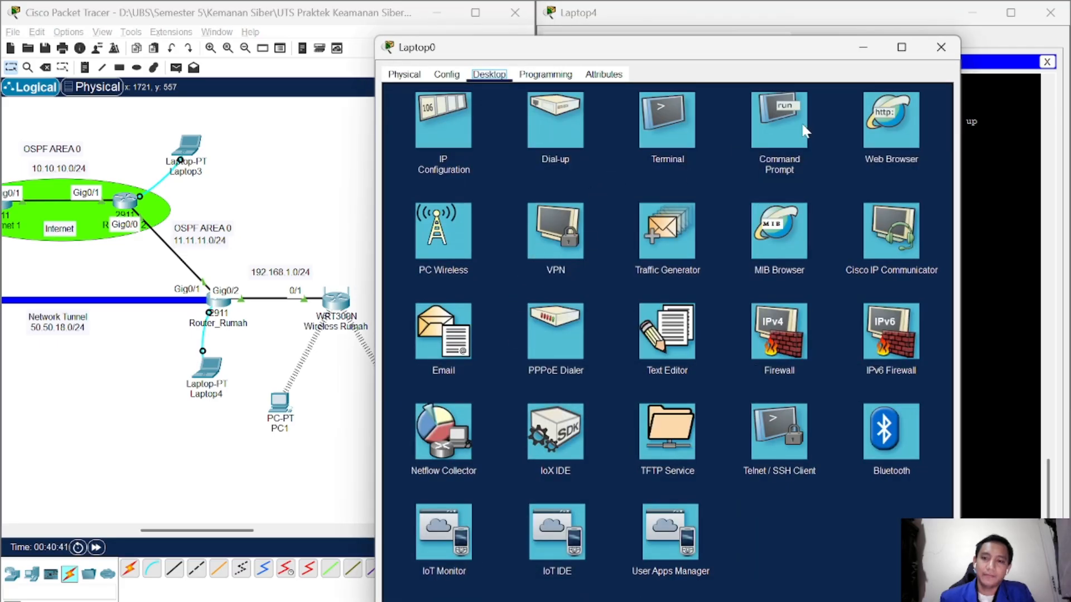
pyautogui.click(658, 112)
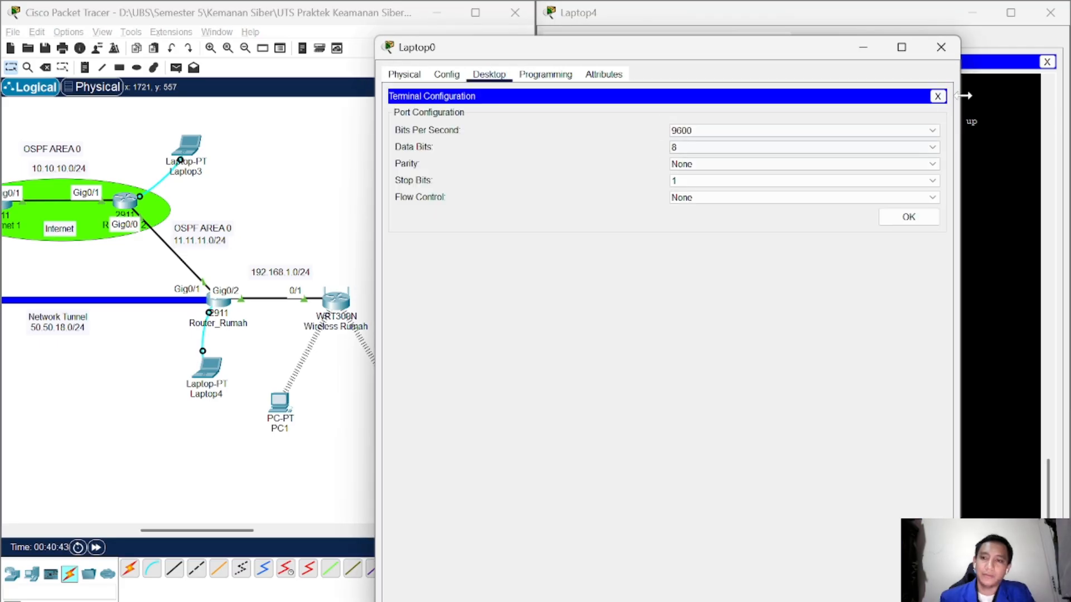
pyautogui.click(937, 96)
pyautogui.click(785, 112)
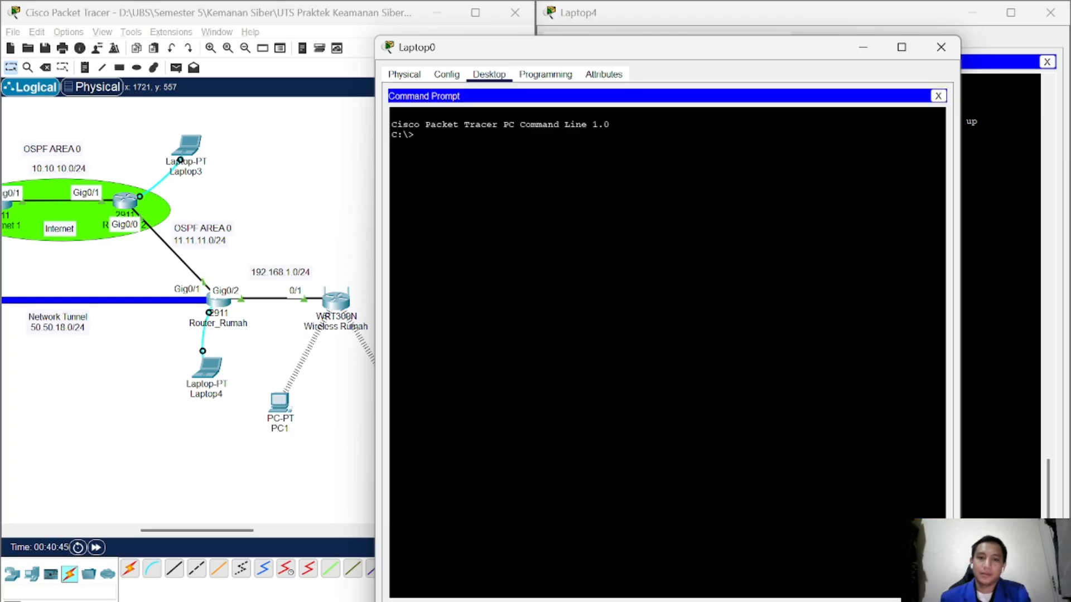
pyautogui.write('trace')
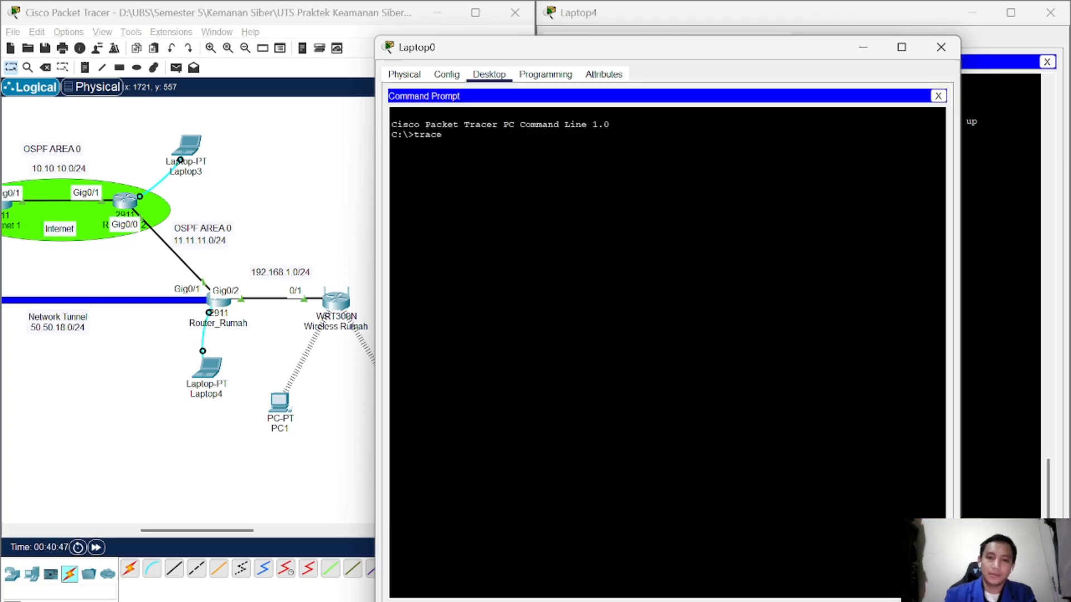
pyautogui.write('rt www.ti5am.com')
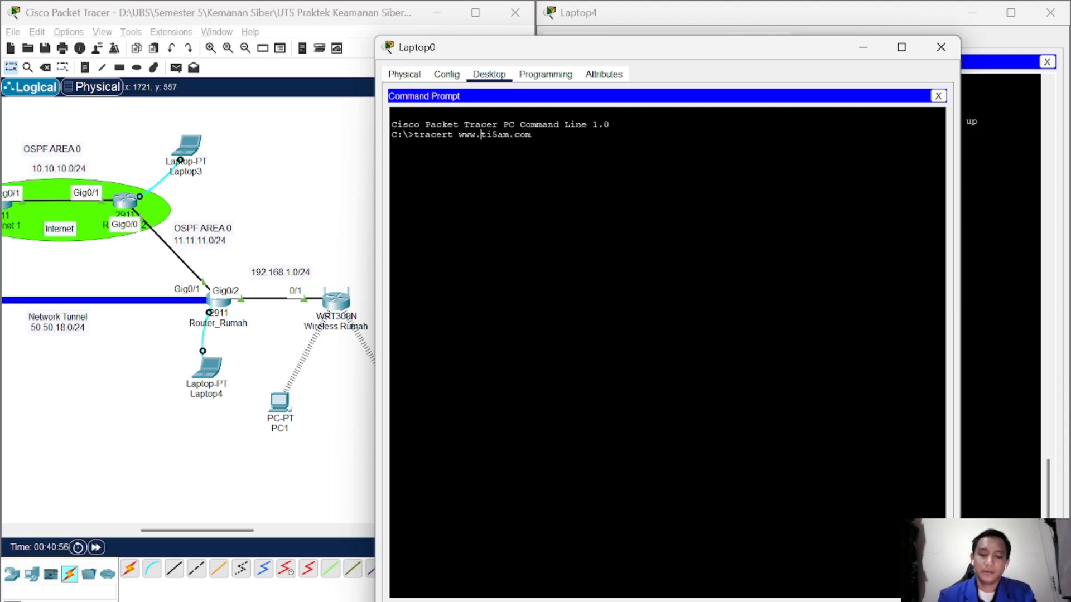
pyautogui.write('uts.')
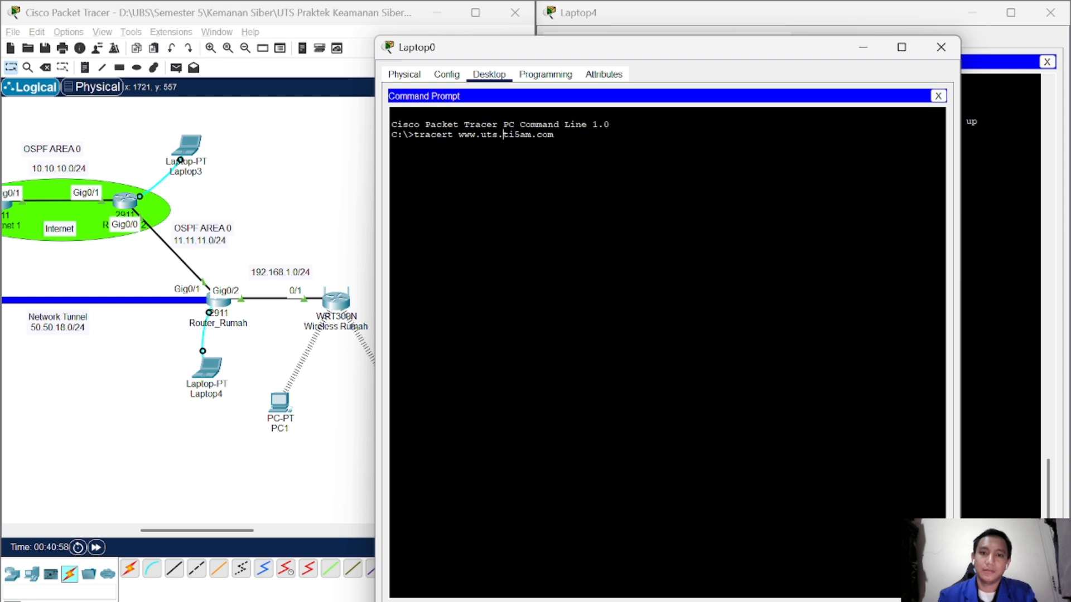
pyautogui.press('Return')
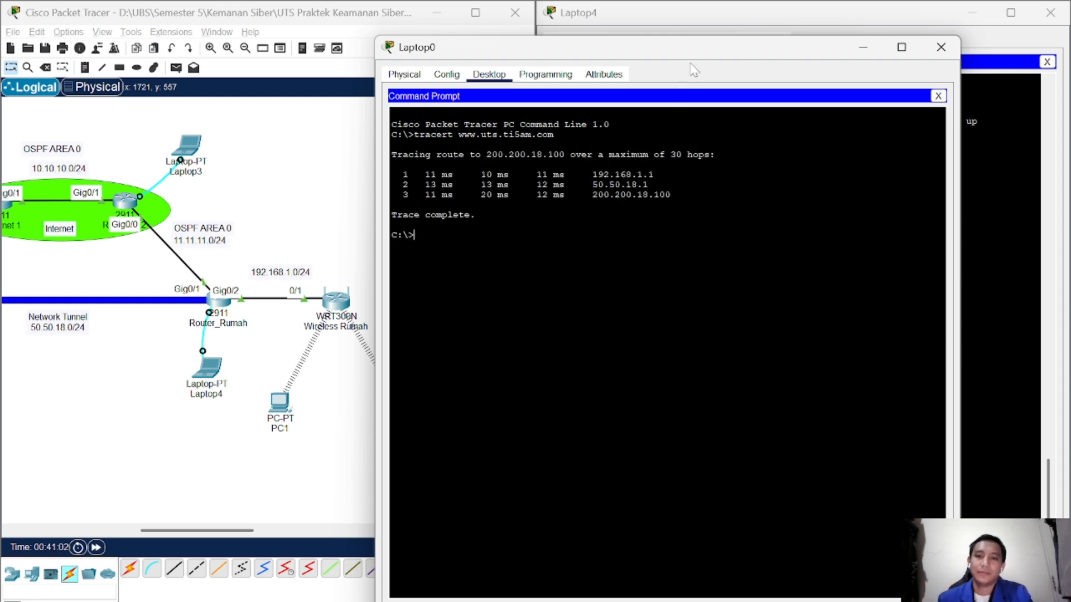
pyautogui.click(941, 47)
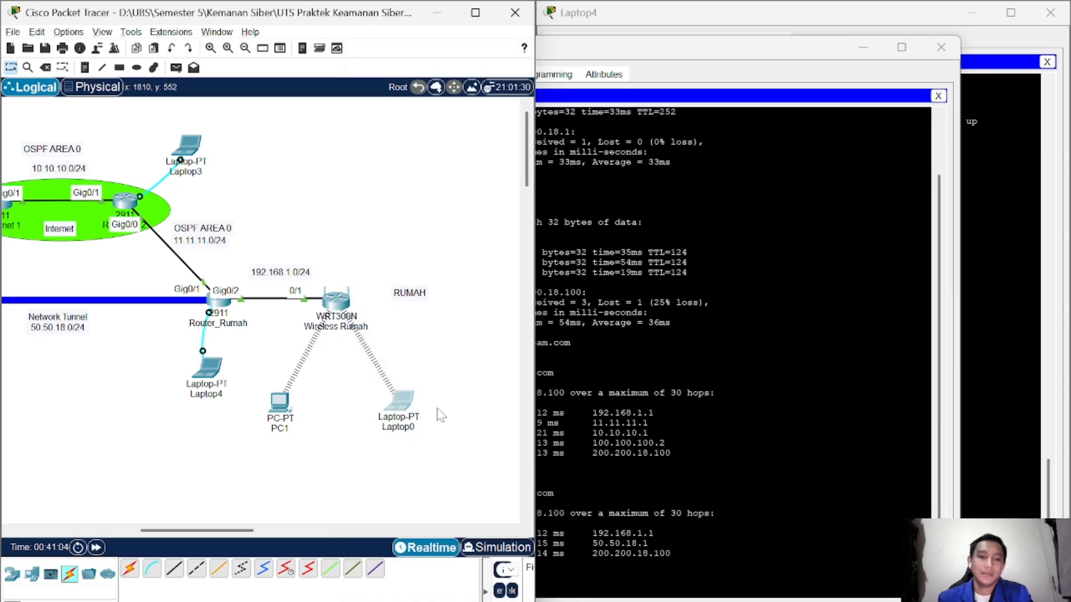
# Step: Run tracert 192.168.1.1 from Server0's Command Prompt, completing in two hops via 200.200.18.1
pyautogui.moveTo(221, 531); pyautogui.dragTo(206, 531)
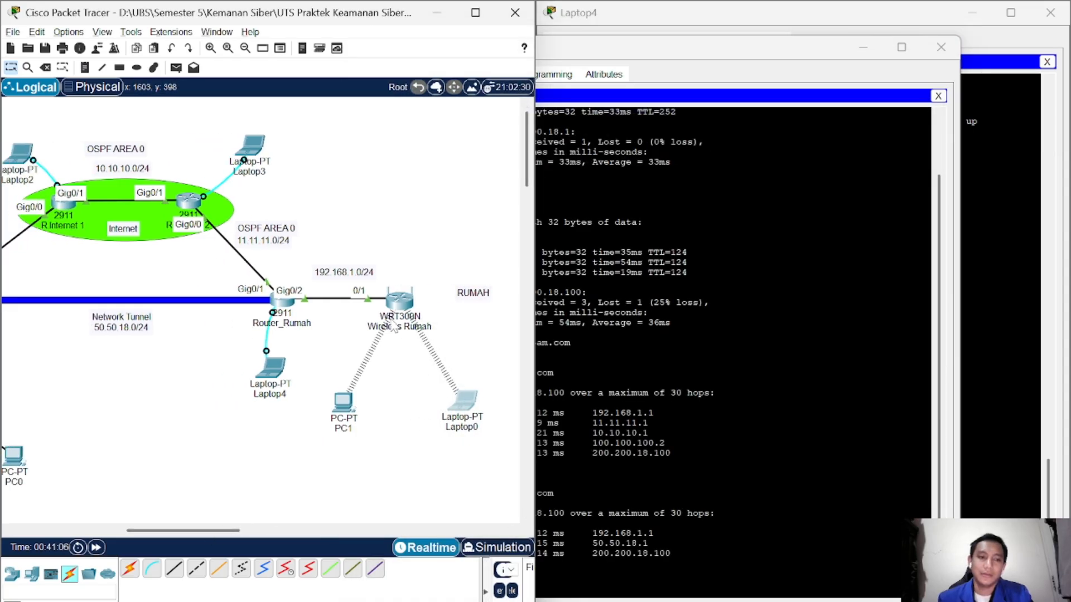
pyautogui.moveTo(181, 531); pyautogui.dragTo(145, 534)
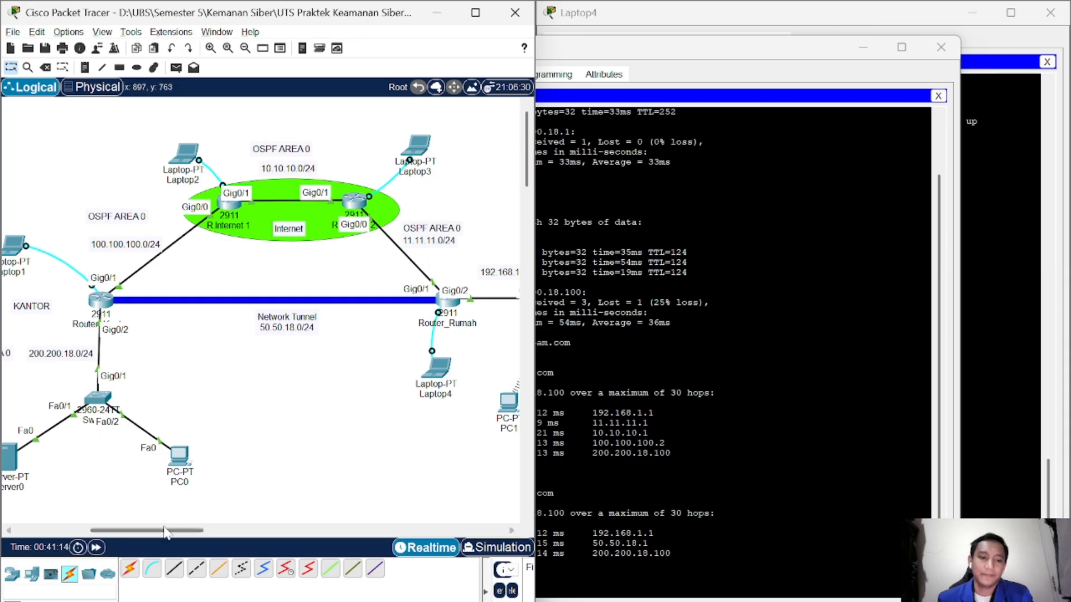
pyautogui.moveTo(165, 533); pyautogui.dragTo(138, 532)
pyautogui.click(134, 458)
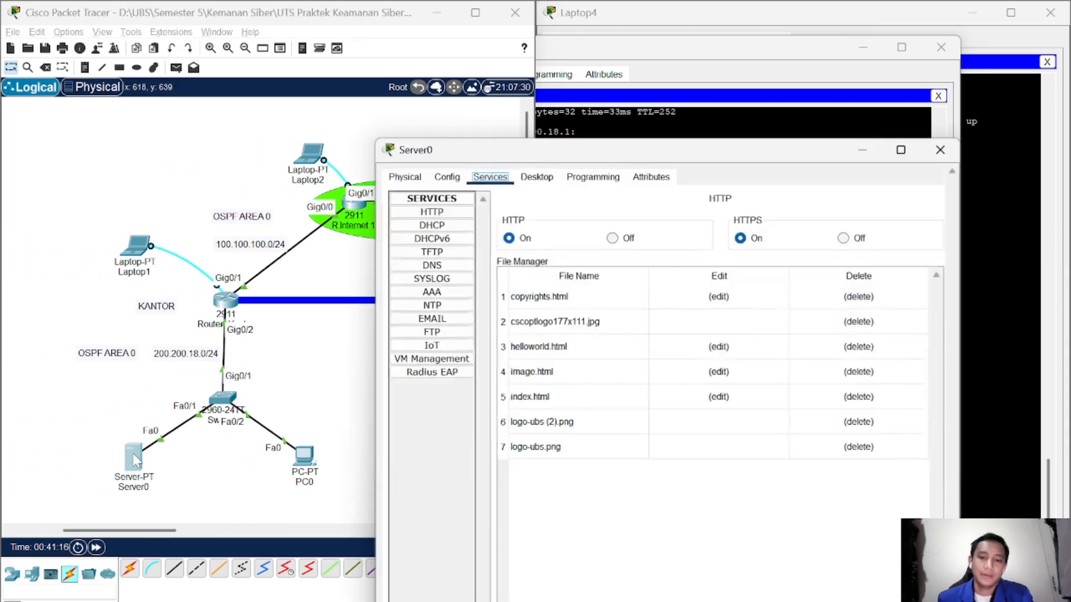
pyautogui.click(553, 177)
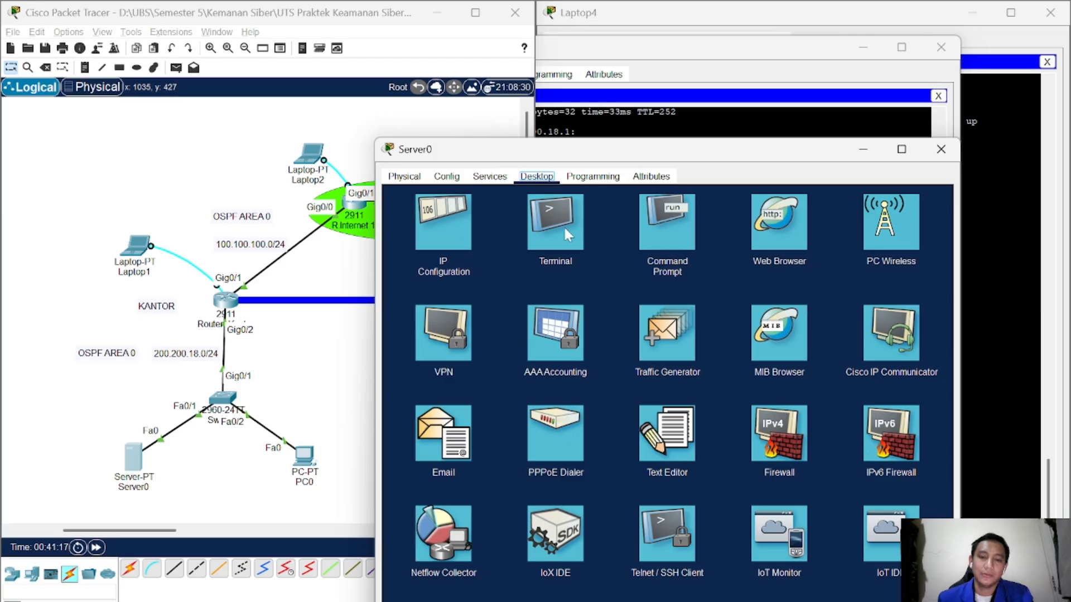
pyautogui.click(673, 248)
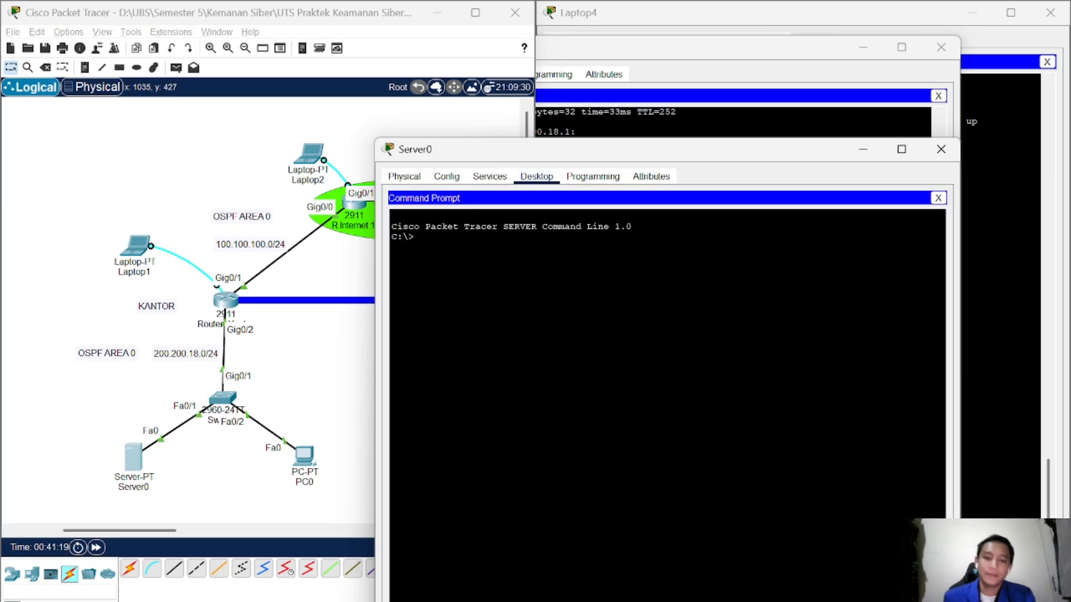
pyautogui.write('gac')
pyautogui.press('BackSpace')
pyautogui.press('BackSpace')
pyautogui.press('BackSpace')
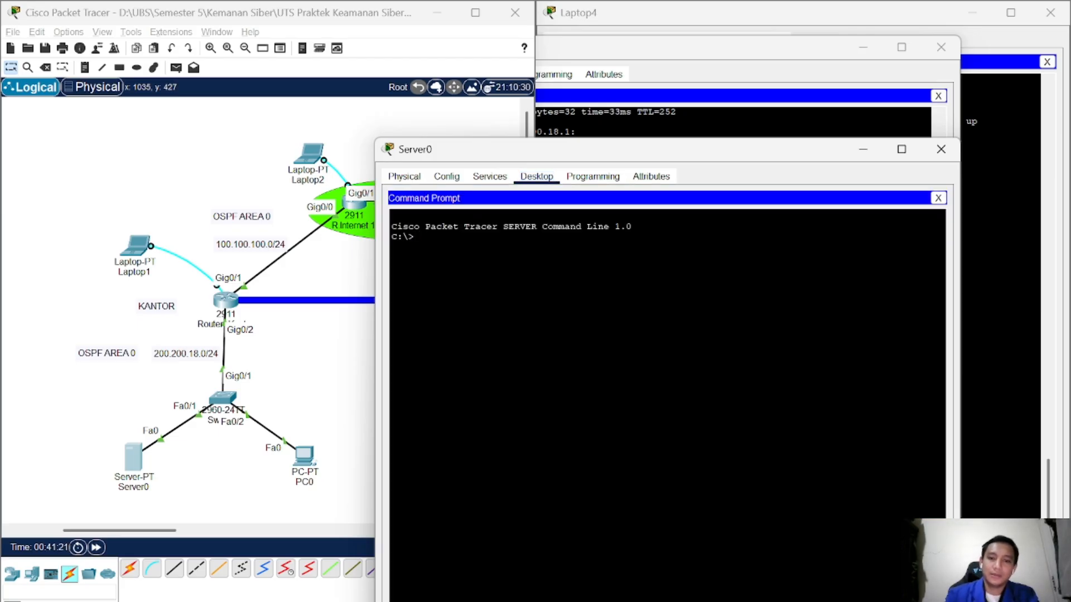
pyautogui.write('trace')
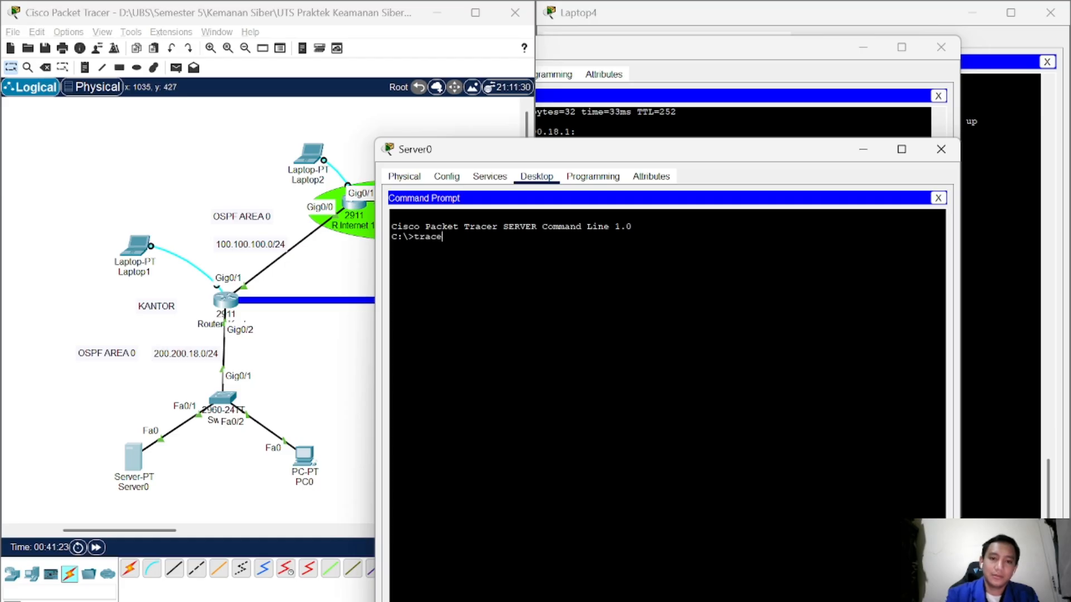
pyautogui.write('rt 192')
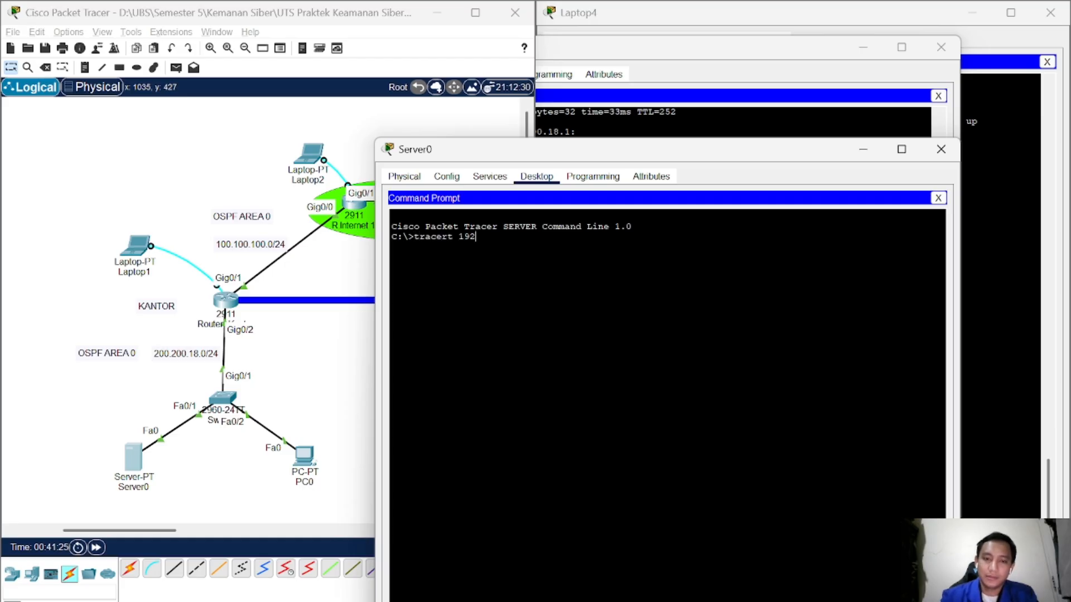
pyautogui.write('.168.')
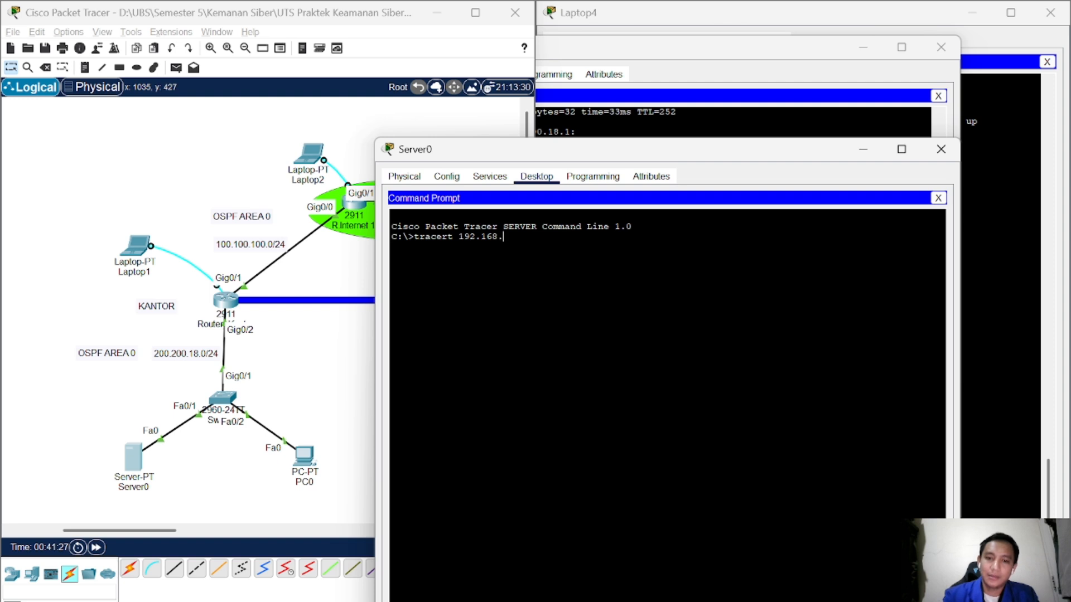
pyautogui.write('1.1')
pyautogui.press('Return')
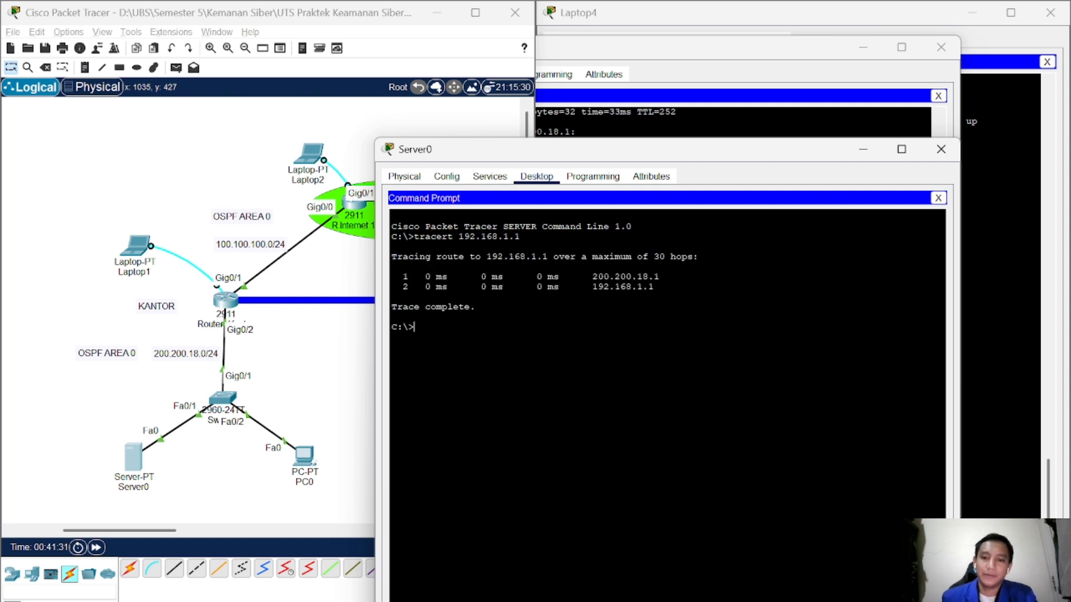
pyautogui.moveTo(655, 158); pyautogui.dragTo(535, 125)
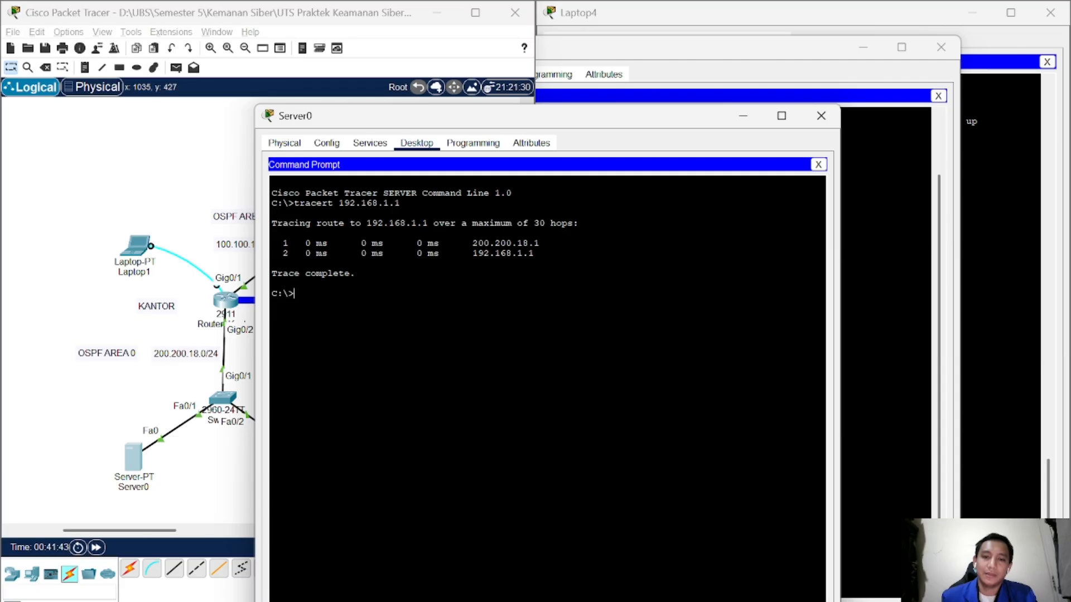
# Step: Close Server0, then run tracert 192.168.1.1 from PC0, confirming two hops via 200.200.18.1
pyautogui.click(822, 115)
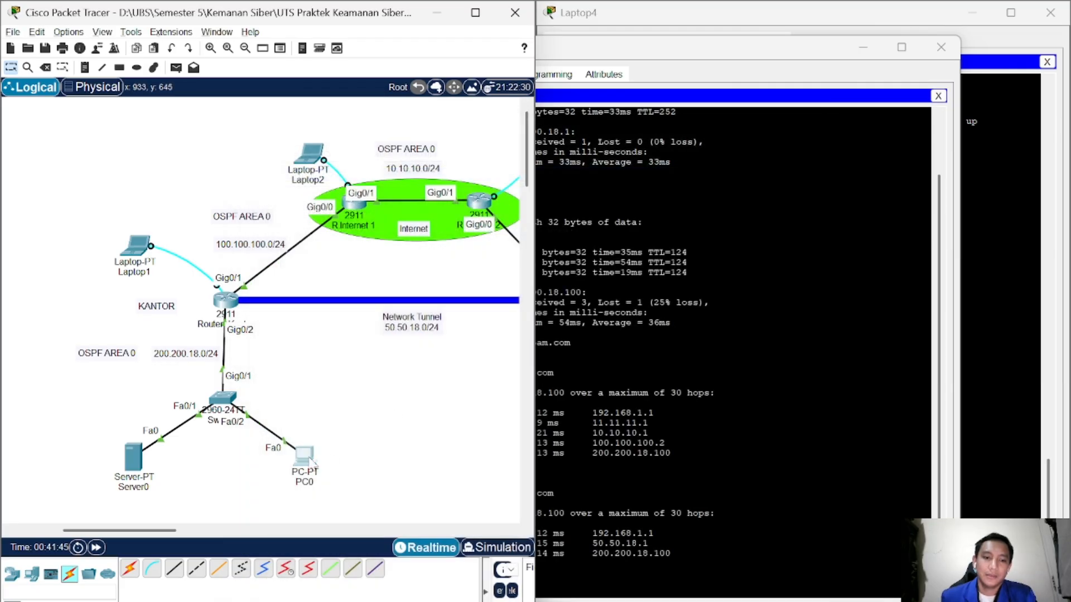
pyautogui.click(306, 457)
pyautogui.click(769, 245)
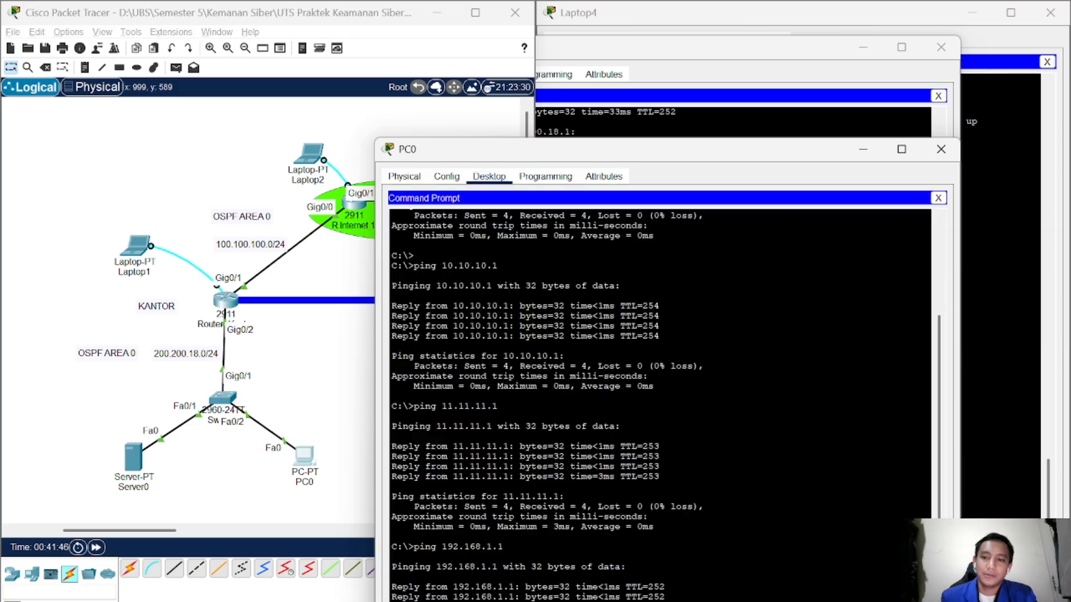
pyautogui.moveTo(704, 149); pyautogui.dragTo(622, 39)
pyautogui.press('BackSpace')
pyautogui.press('BackSpace')
pyautogui.press('BackSpace')
pyautogui.press('BackSpace')
pyautogui.press('BackSpace')
pyautogui.press('BackSpace')
pyautogui.press('BackSpace')
pyautogui.press('BackSpace')
pyautogui.press('BackSpace')
pyautogui.press('BackSpace')
pyautogui.press('BackSpace')
pyautogui.press('BackSpace')
pyautogui.press('BackSpace')
pyautogui.press('BackSpace')
pyautogui.press('BackSpace')
pyautogui.press('BackSpace')
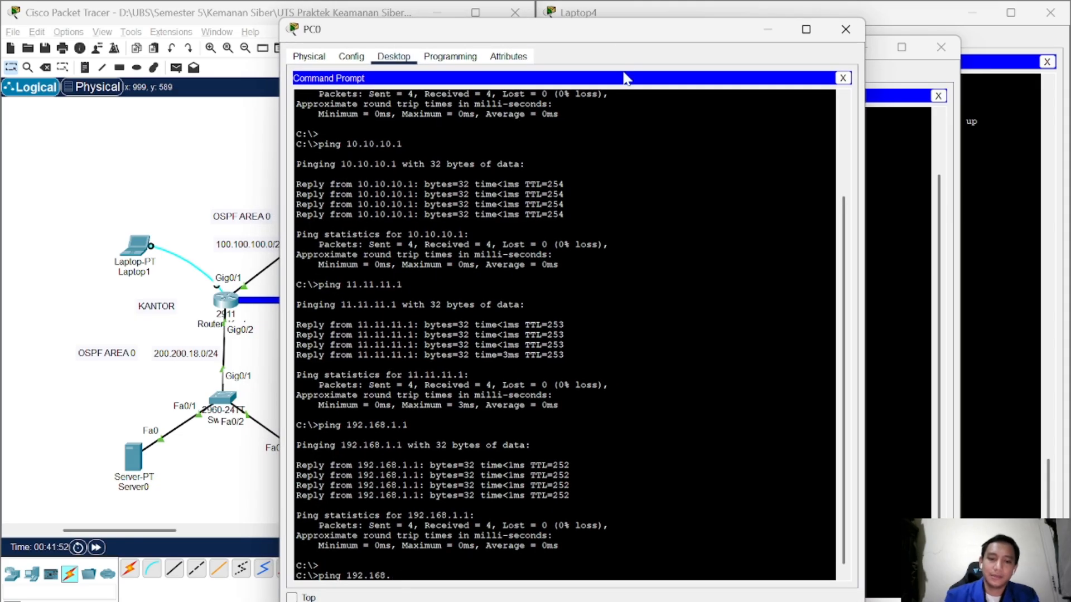
pyautogui.write('tracer')
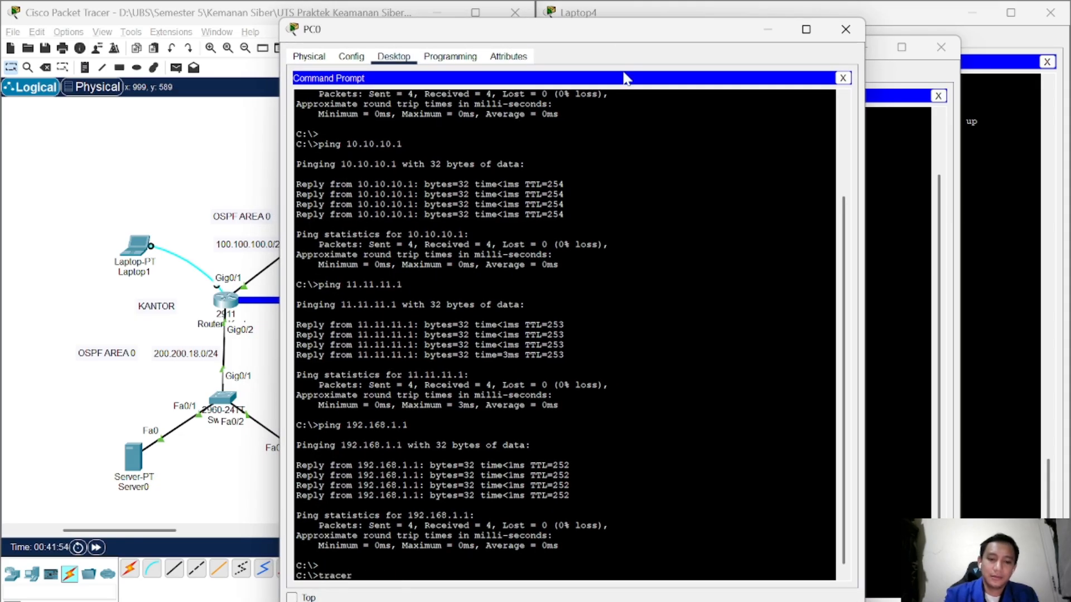
pyautogui.write('t 192.168')
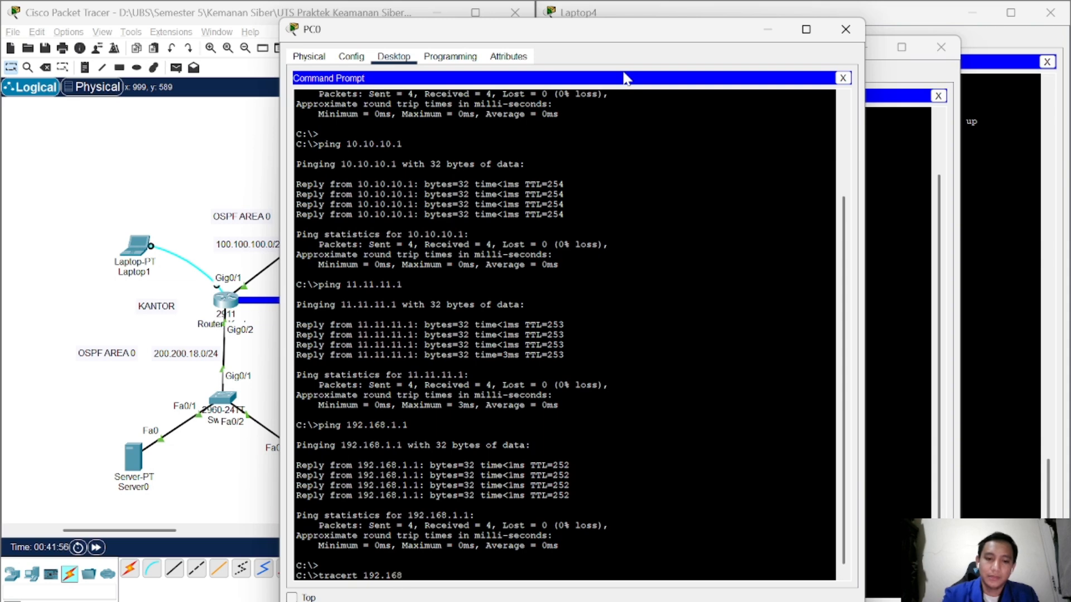
pyautogui.write('.1.1')
pyautogui.press('Return')
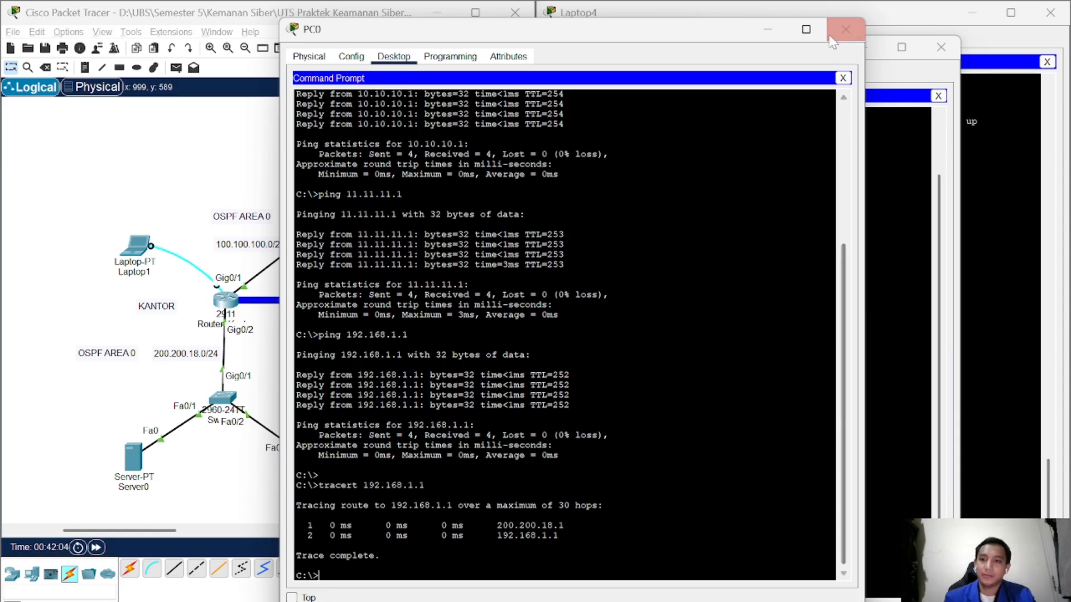
pyautogui.click(862, 38)
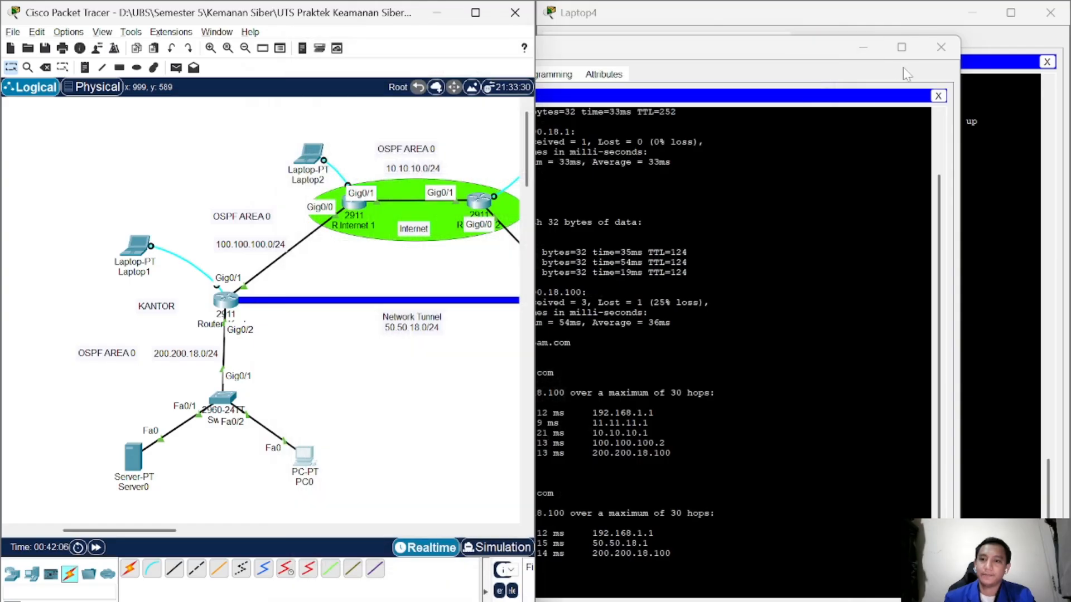
# Step: Close the PC1 window, maximize Packet Tracer to show the full topology, and save with Ctrl+S
pyautogui.click(902, 67)
pyautogui.click(929, 54)
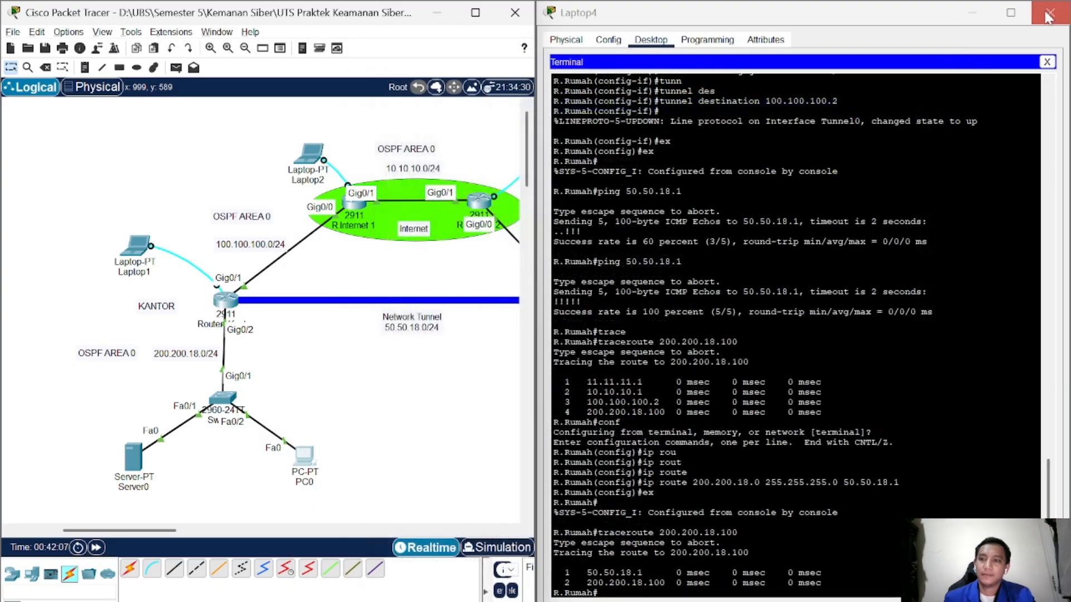
pyautogui.click(476, 12)
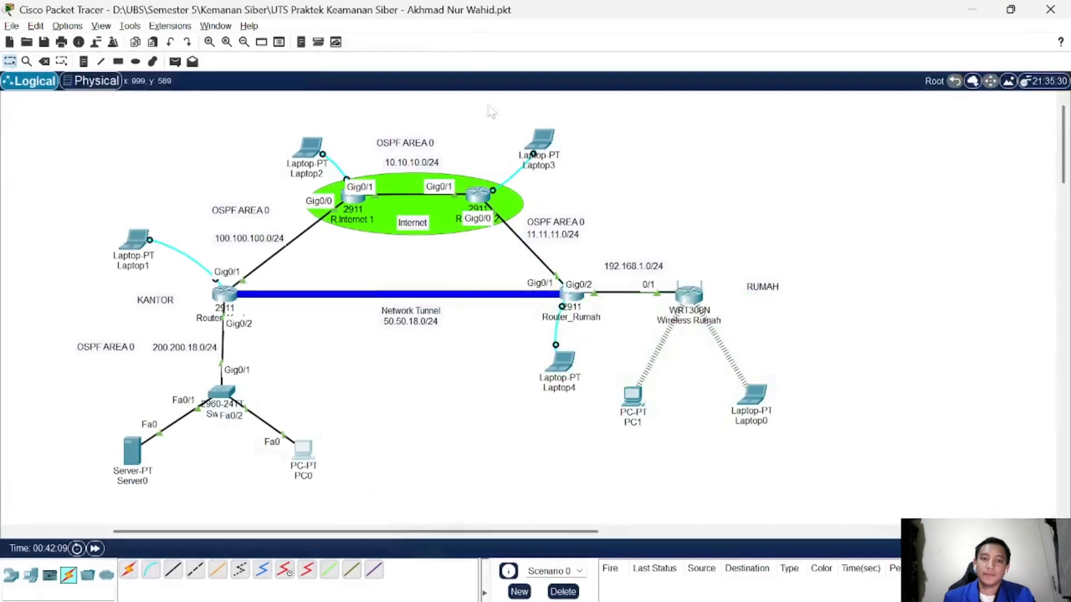
pyautogui.hotkey('ctrl', 's')
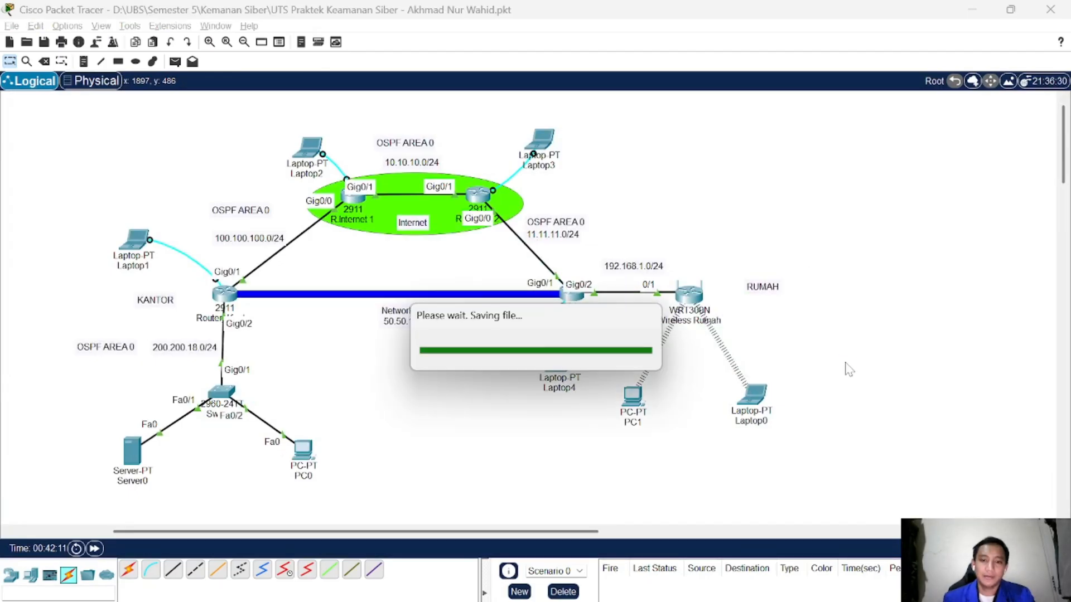
pyautogui.moveTo(493, 534); pyautogui.dragTo(457, 539)
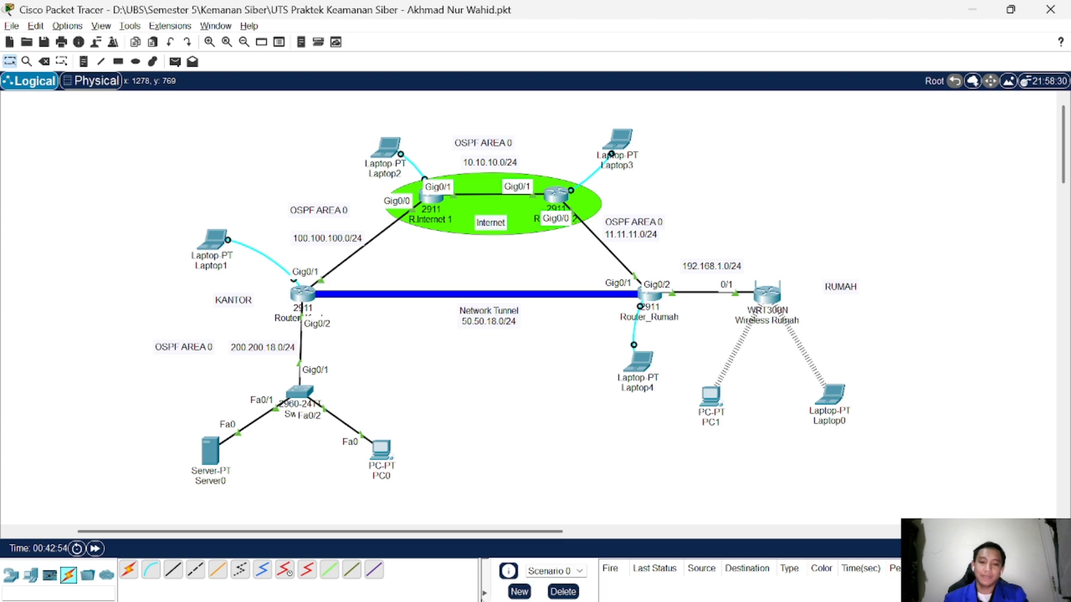
pyautogui.moveTo(375, 601)
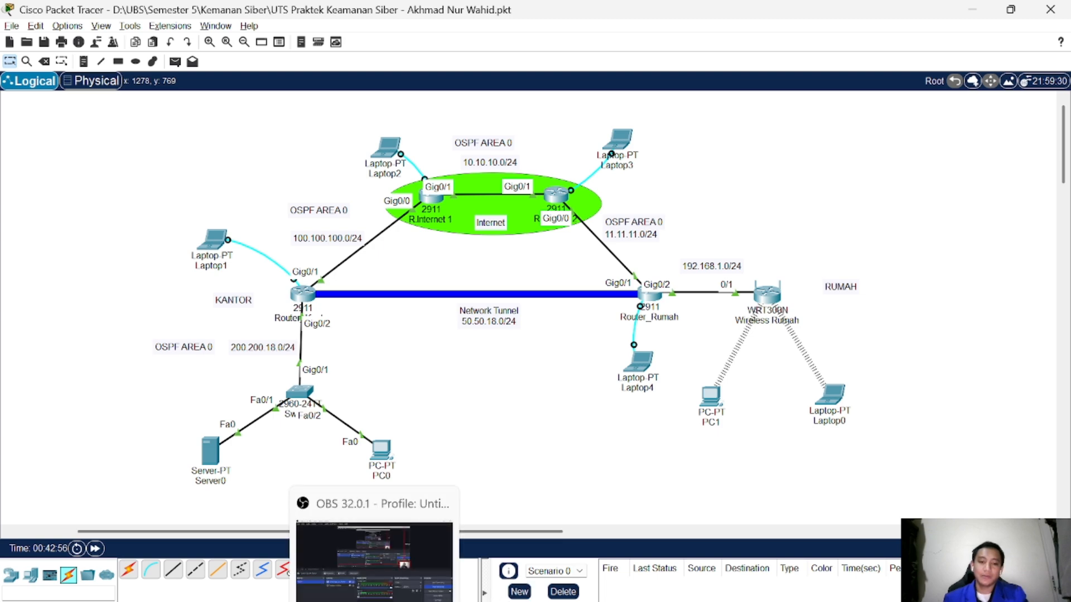